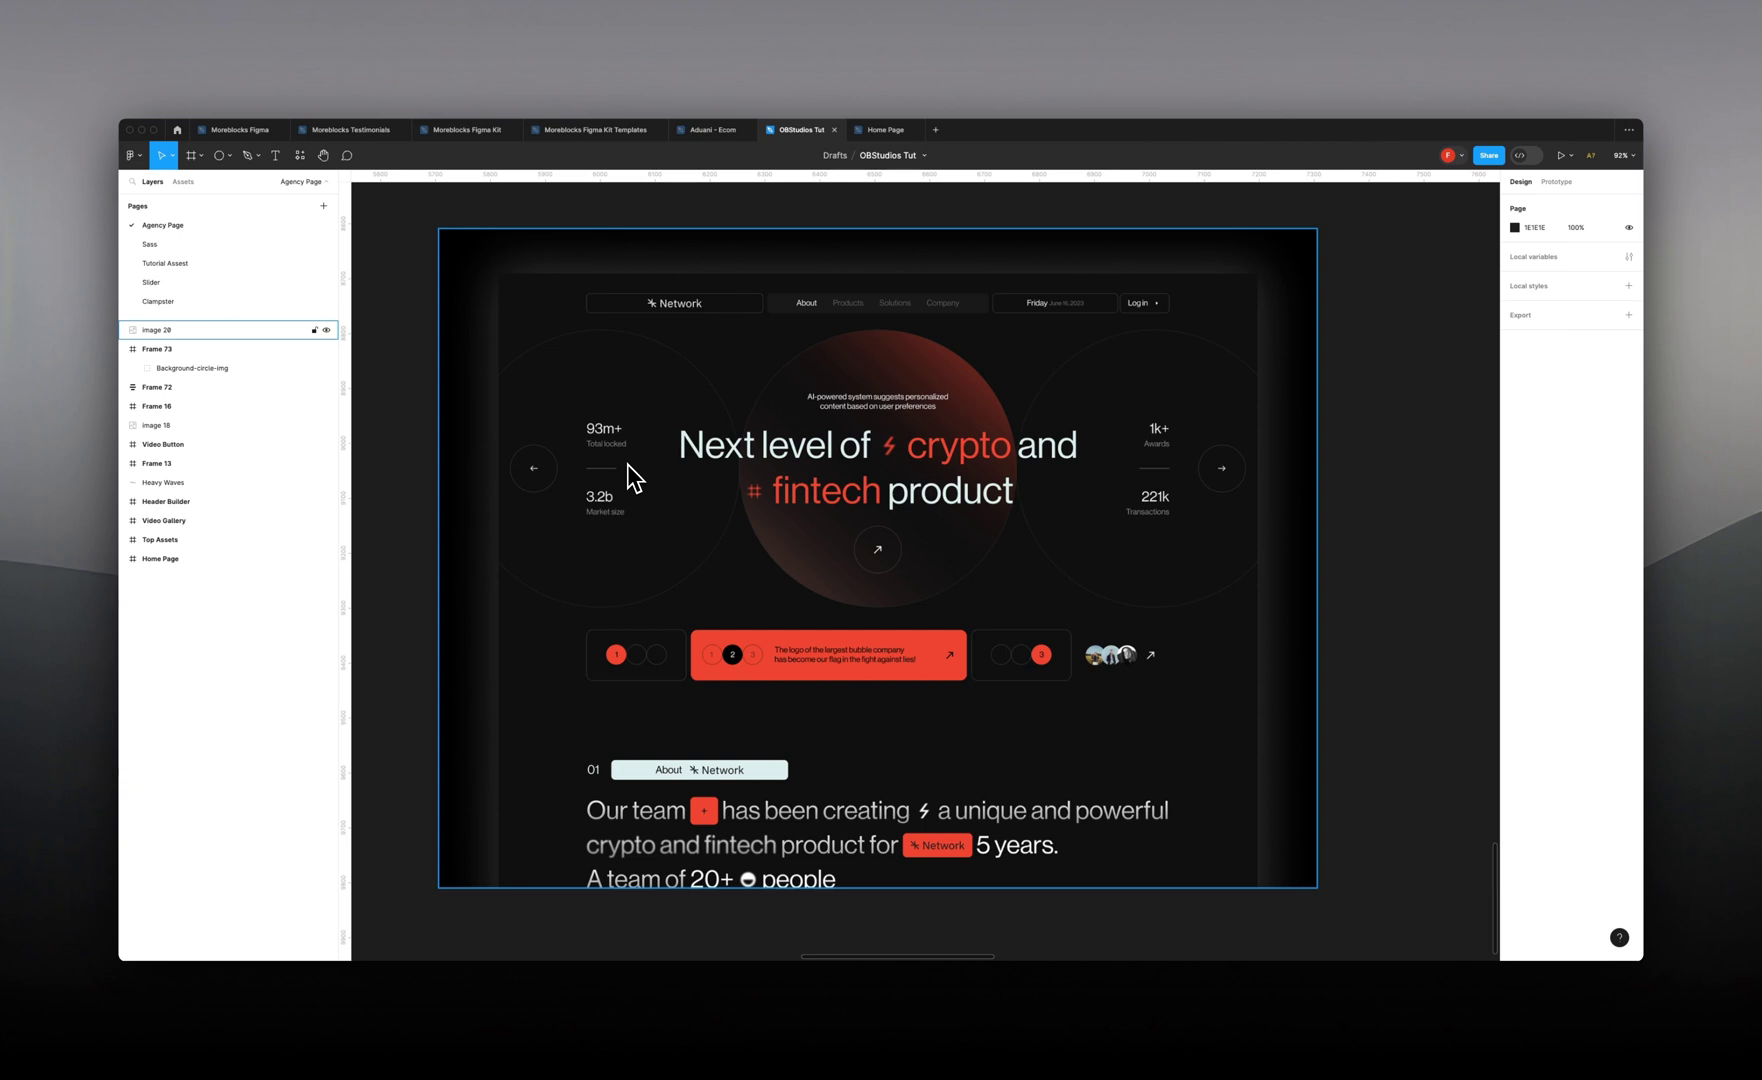
Step: Add a section to the blank Creative Hero page
mouse_move(912, 962)
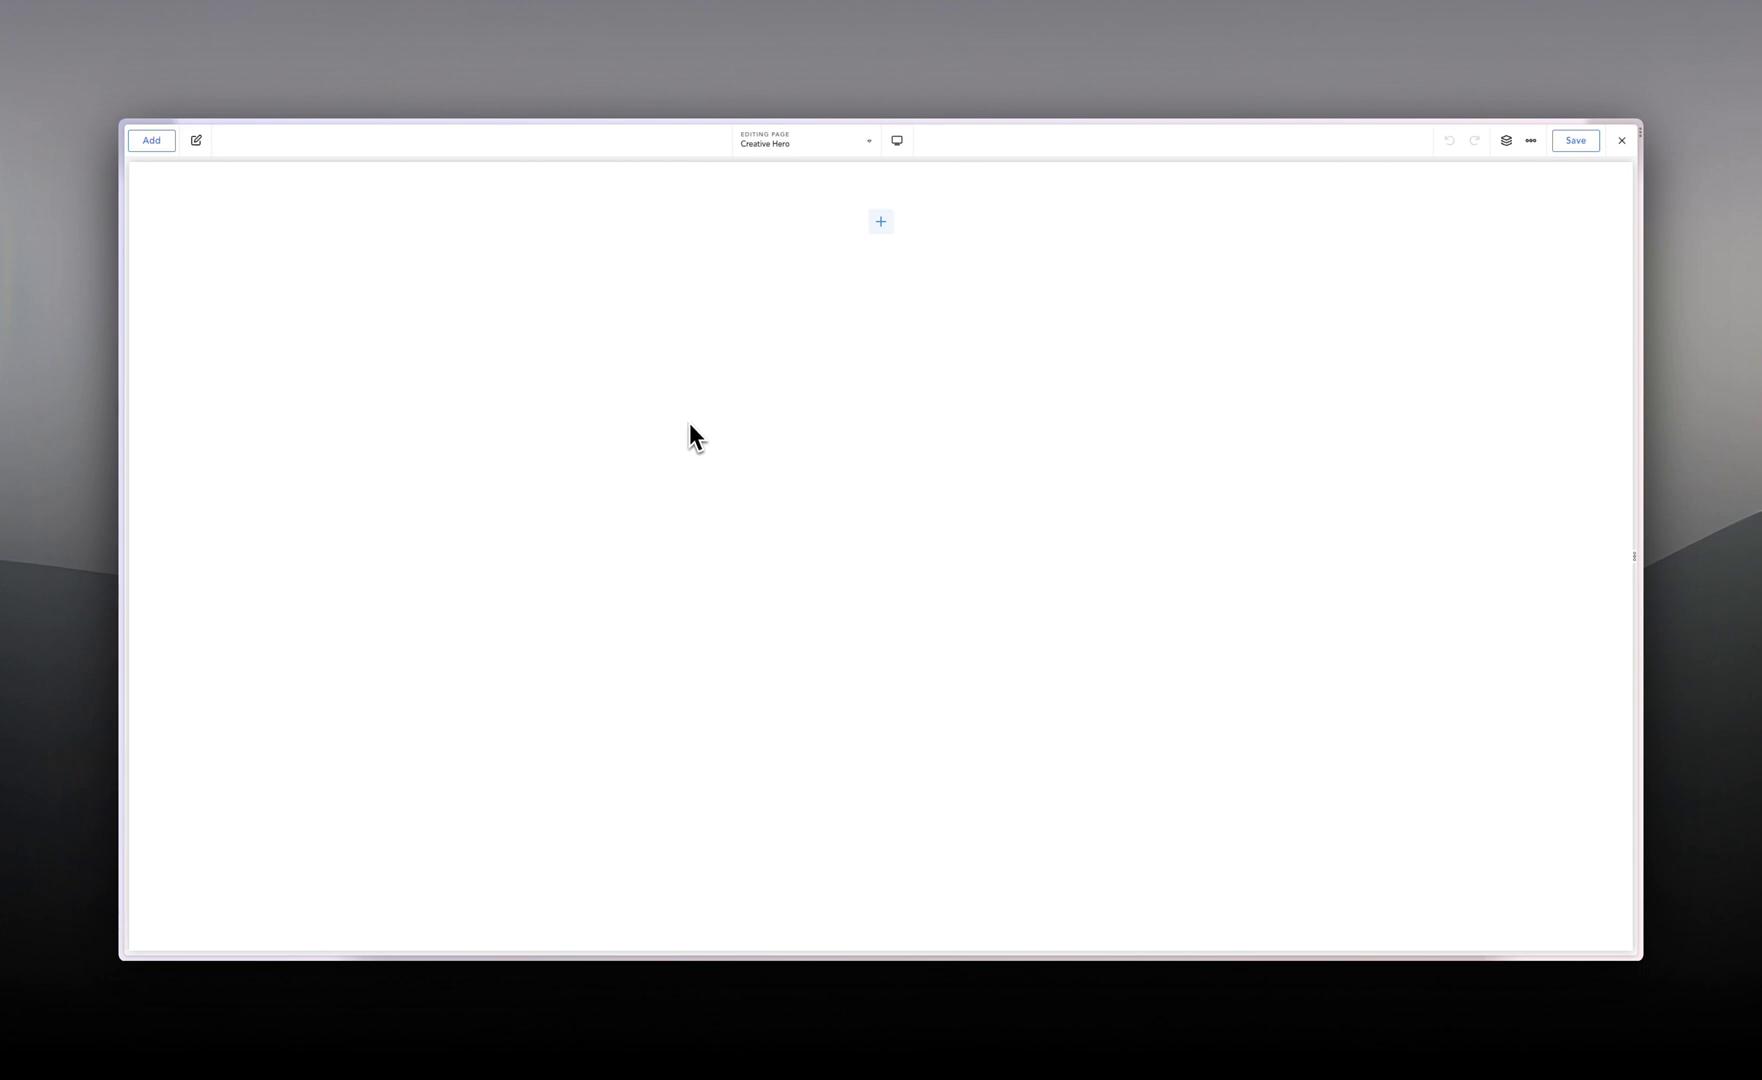
left_click(151, 140)
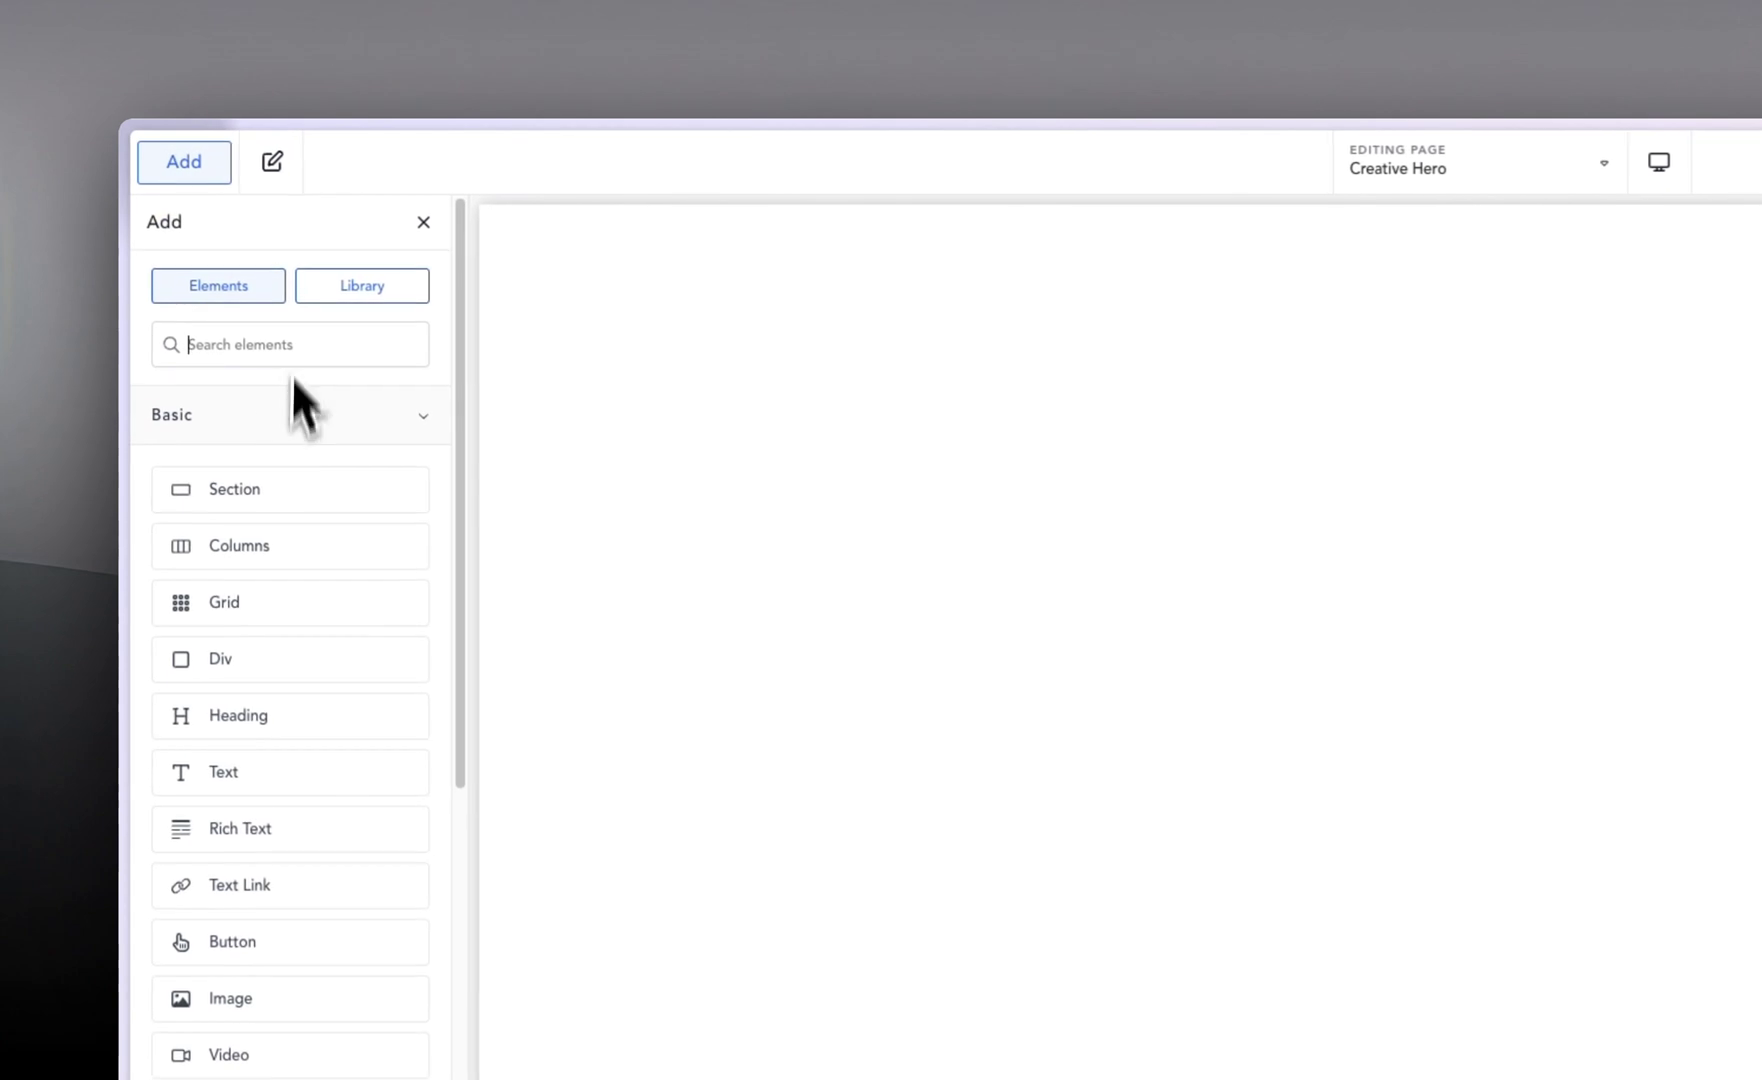
left_click(256, 490)
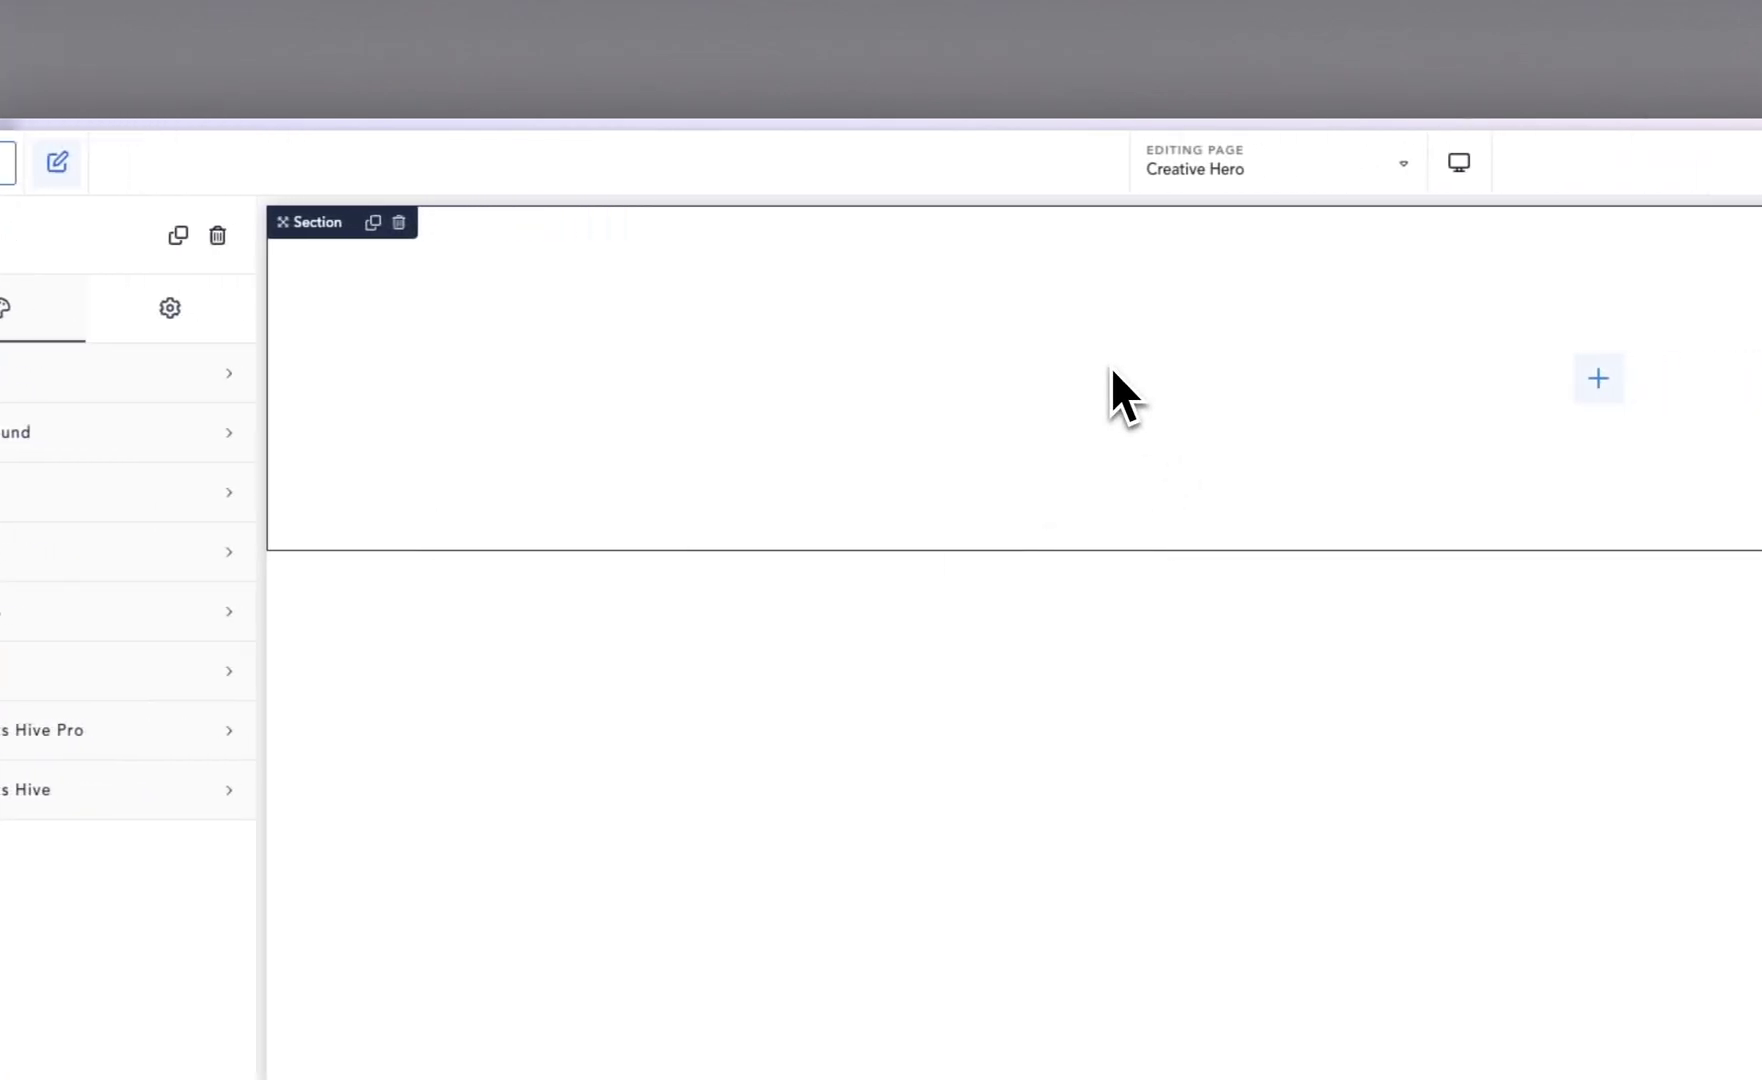
left_click(303, 548)
left_click(295, 552)
left_click(268, 488)
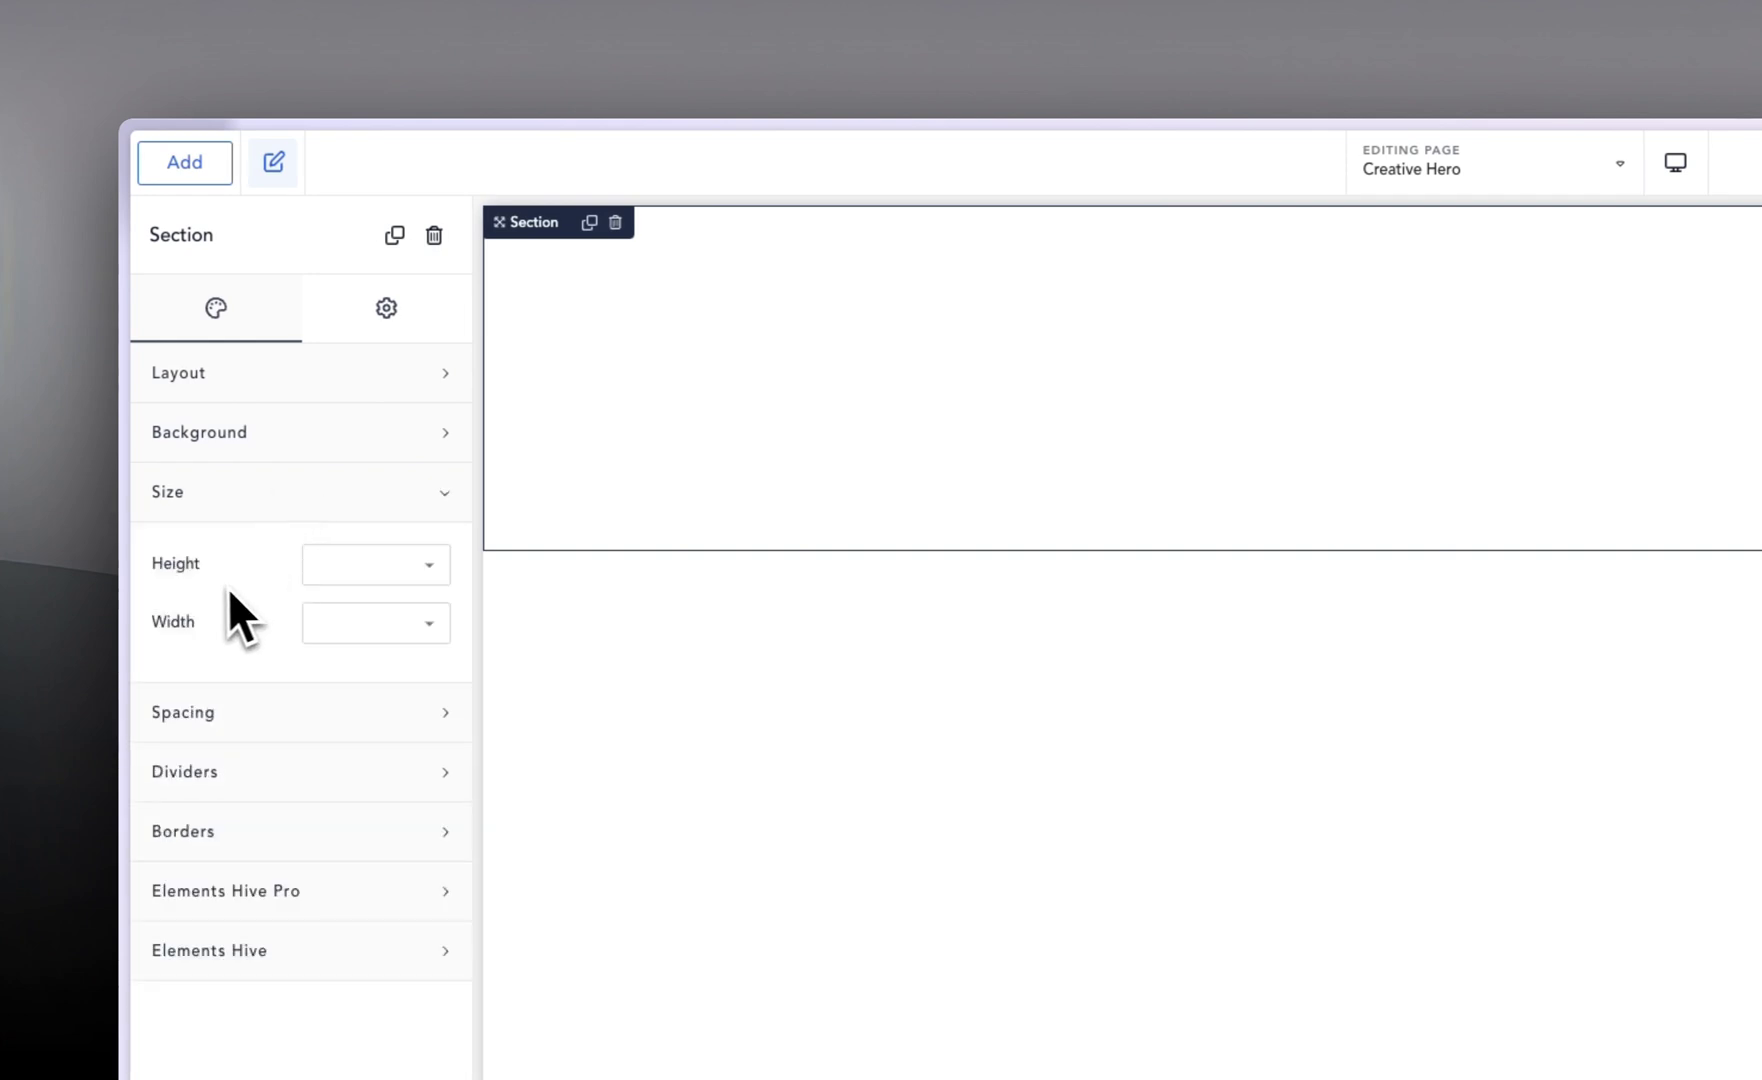
left_click(340, 625)
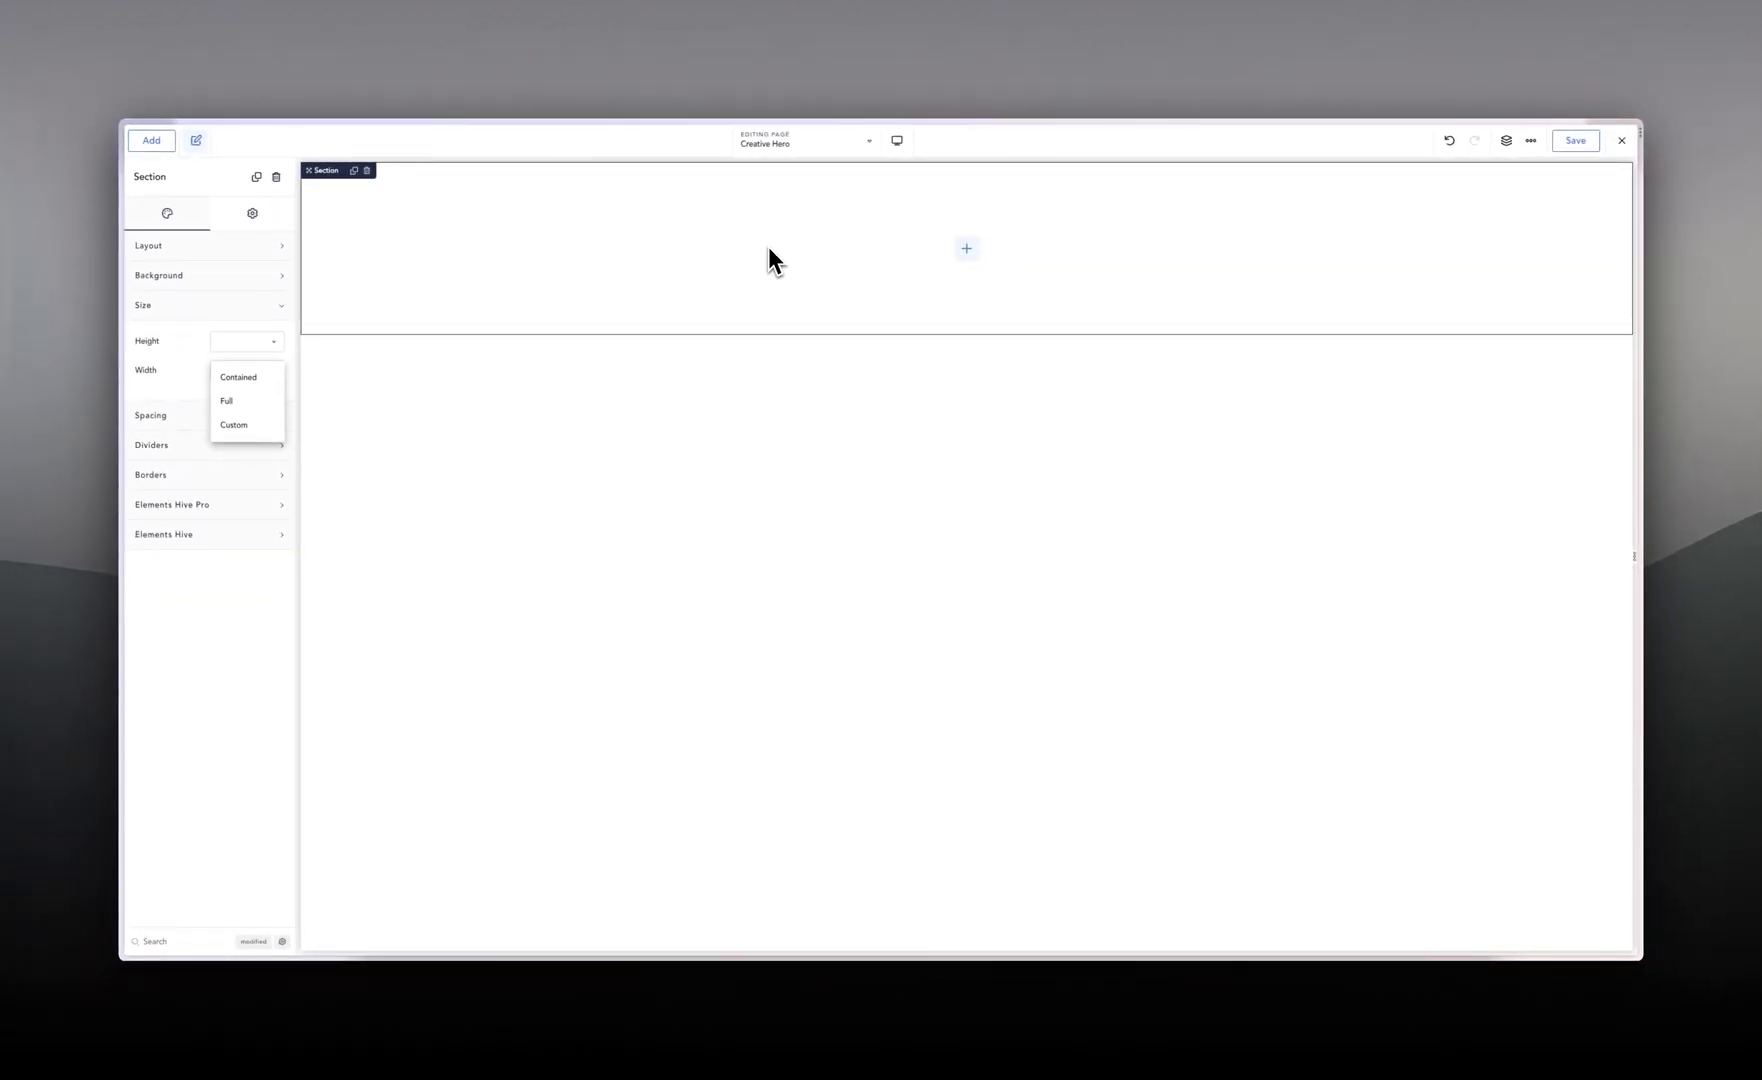
left_click(223, 306)
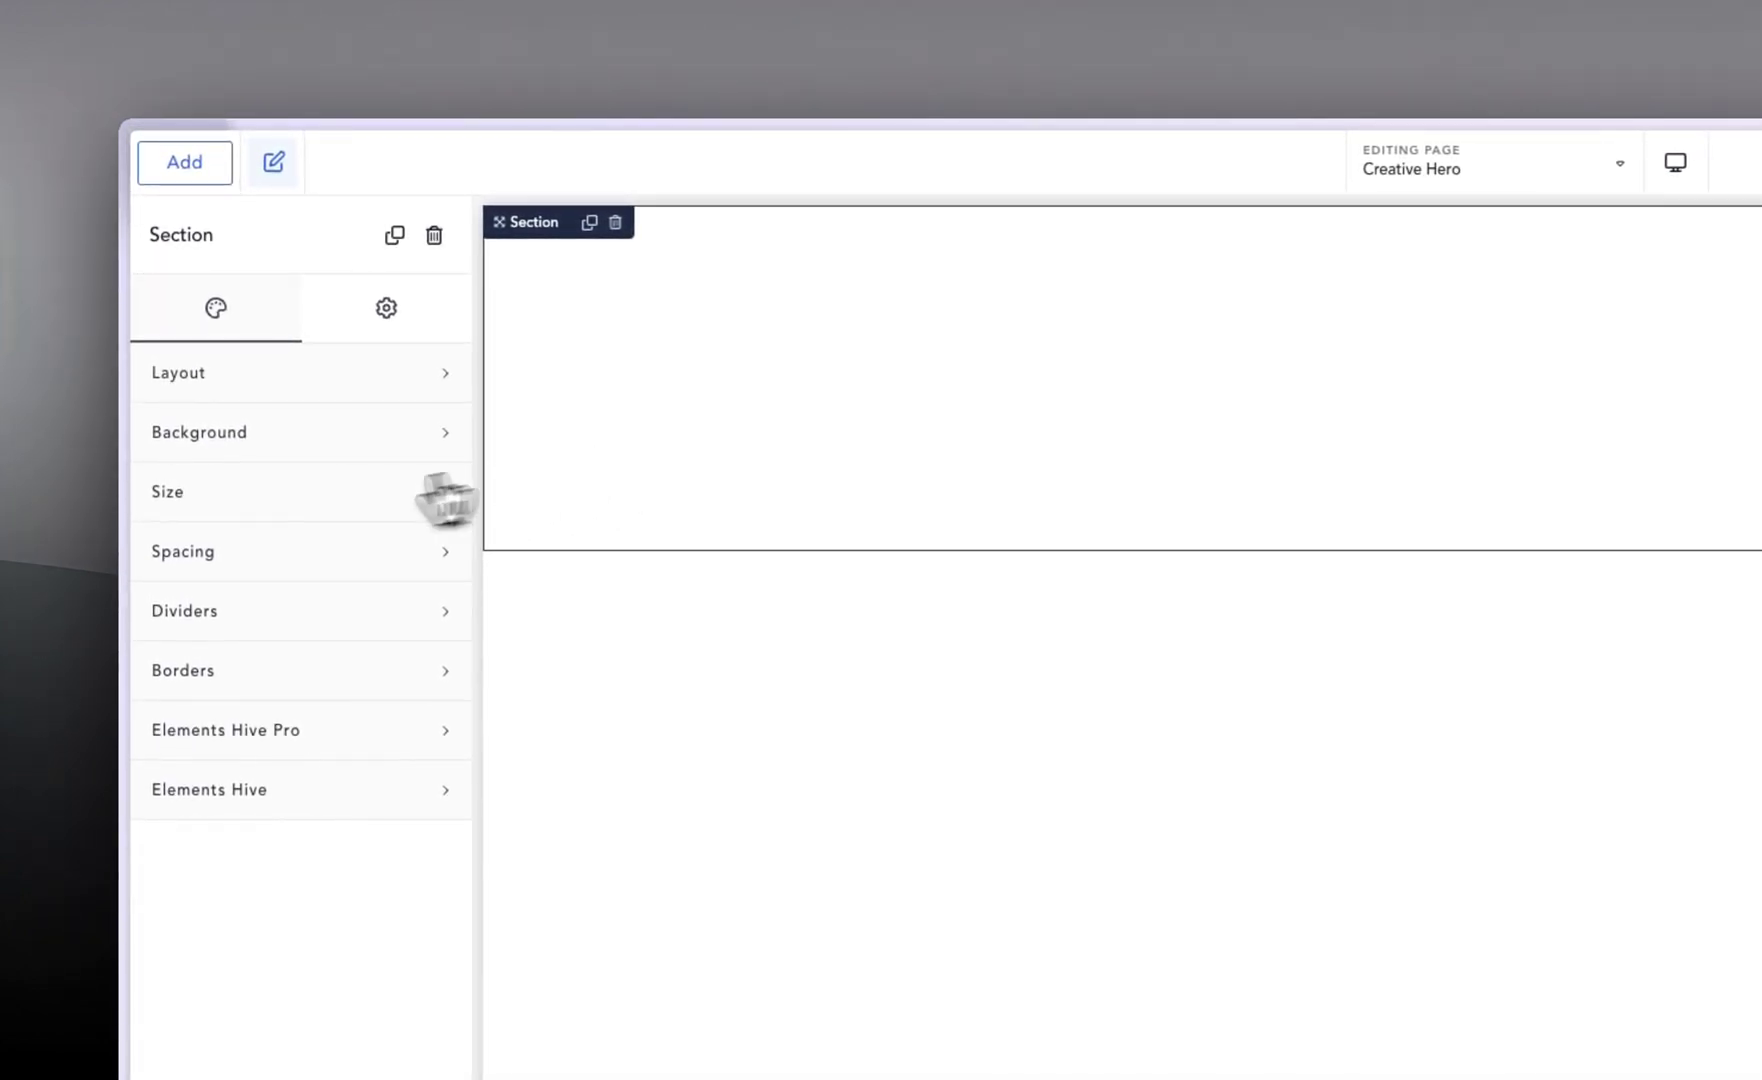
left_click(417, 463)
left_click(252, 505)
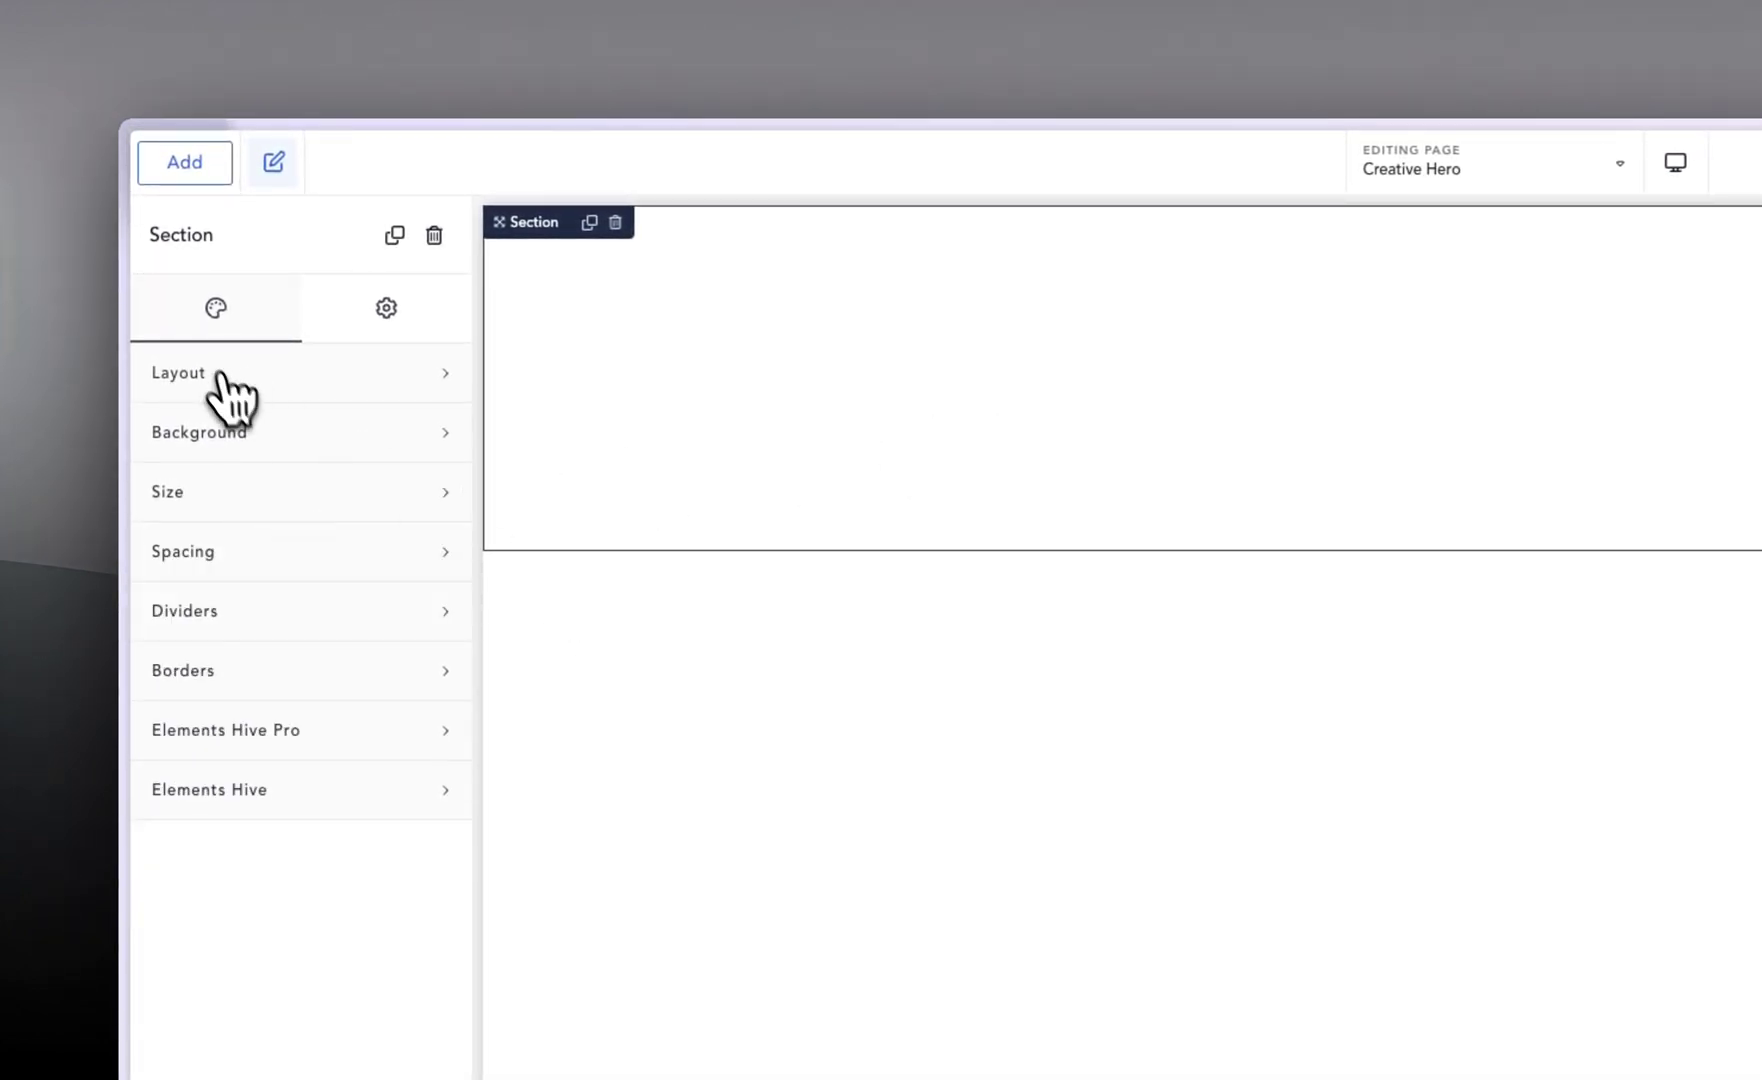
Step: Set the section's background color to #111111
left_click(277, 428)
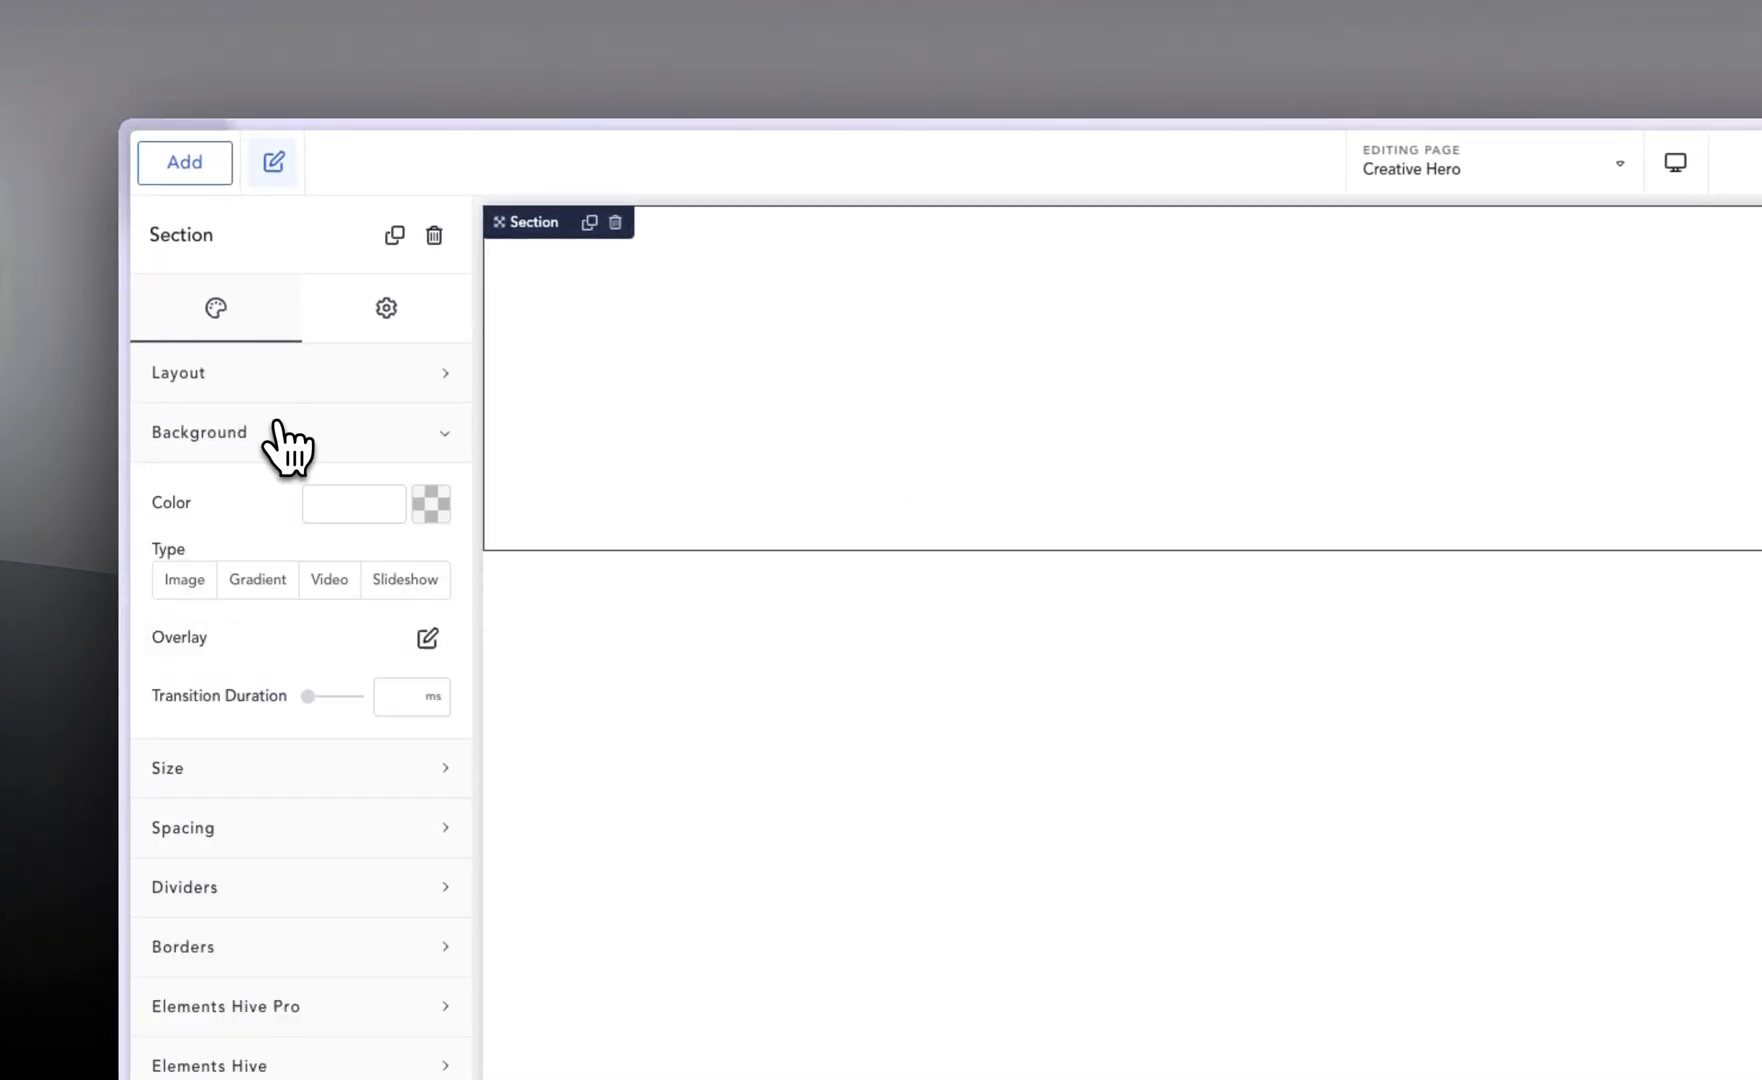
left_click(317, 518)
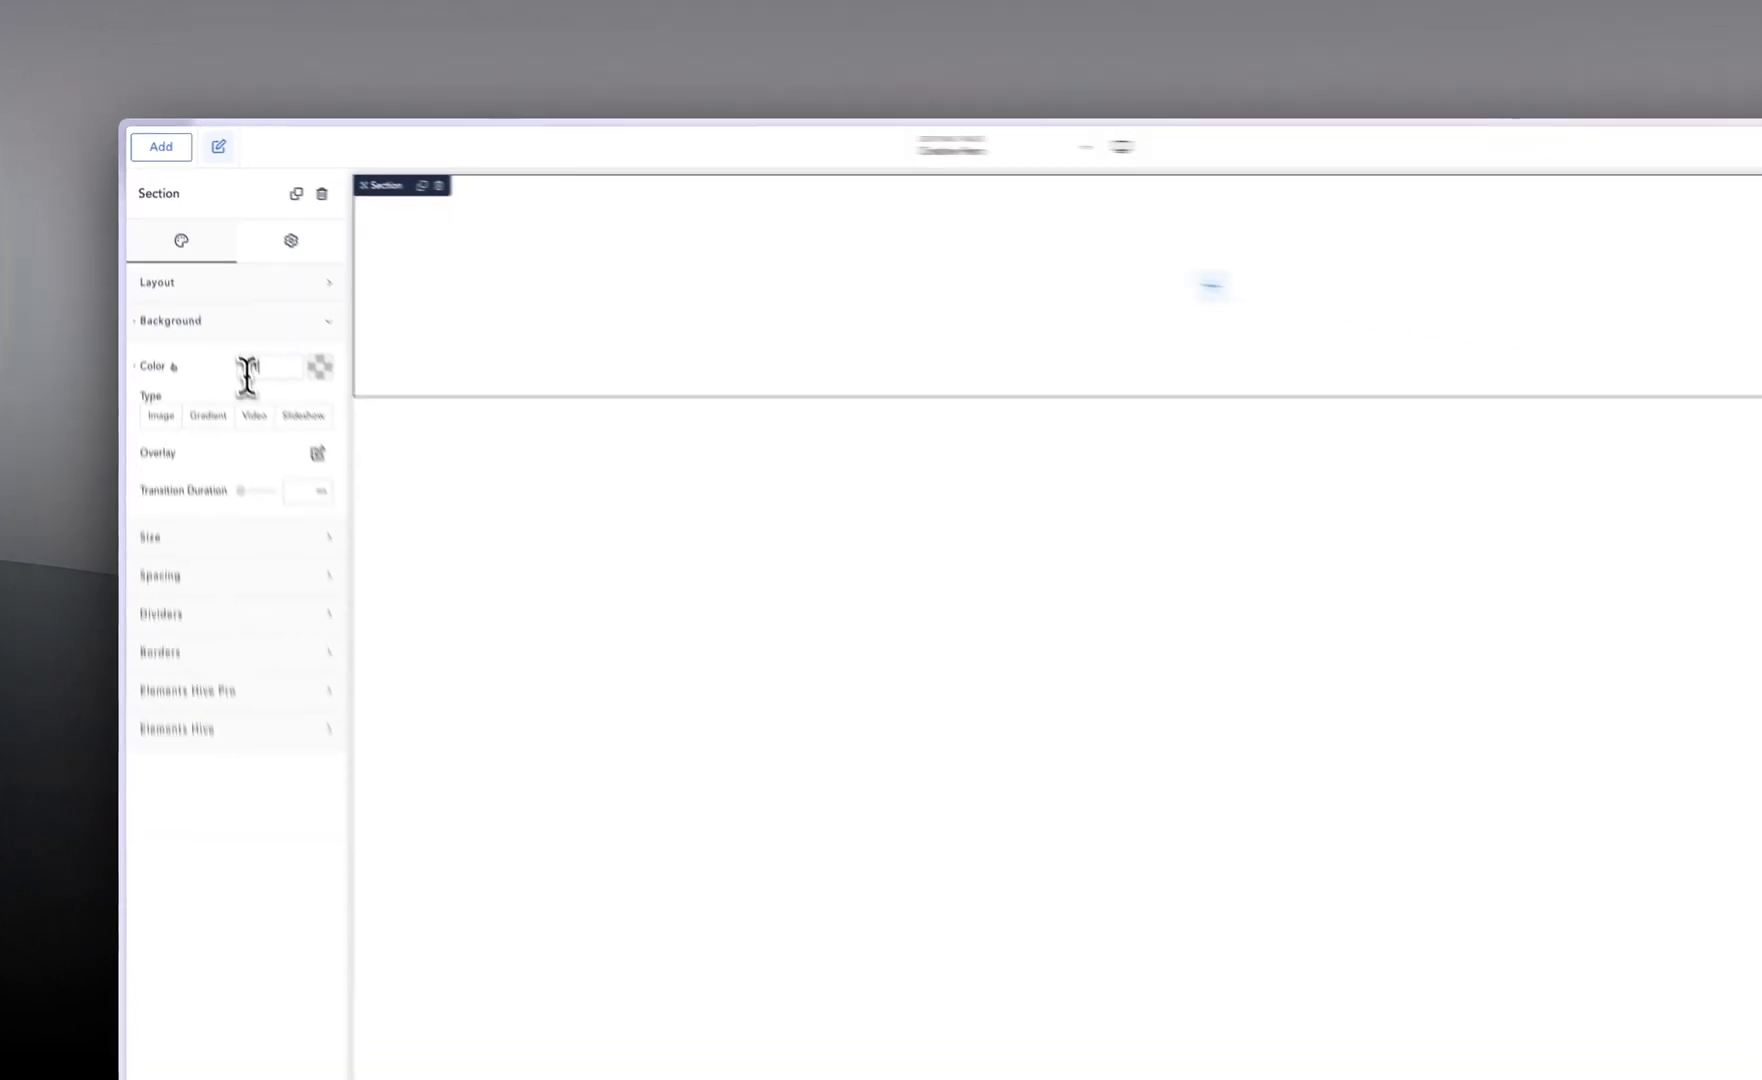
type("111111")
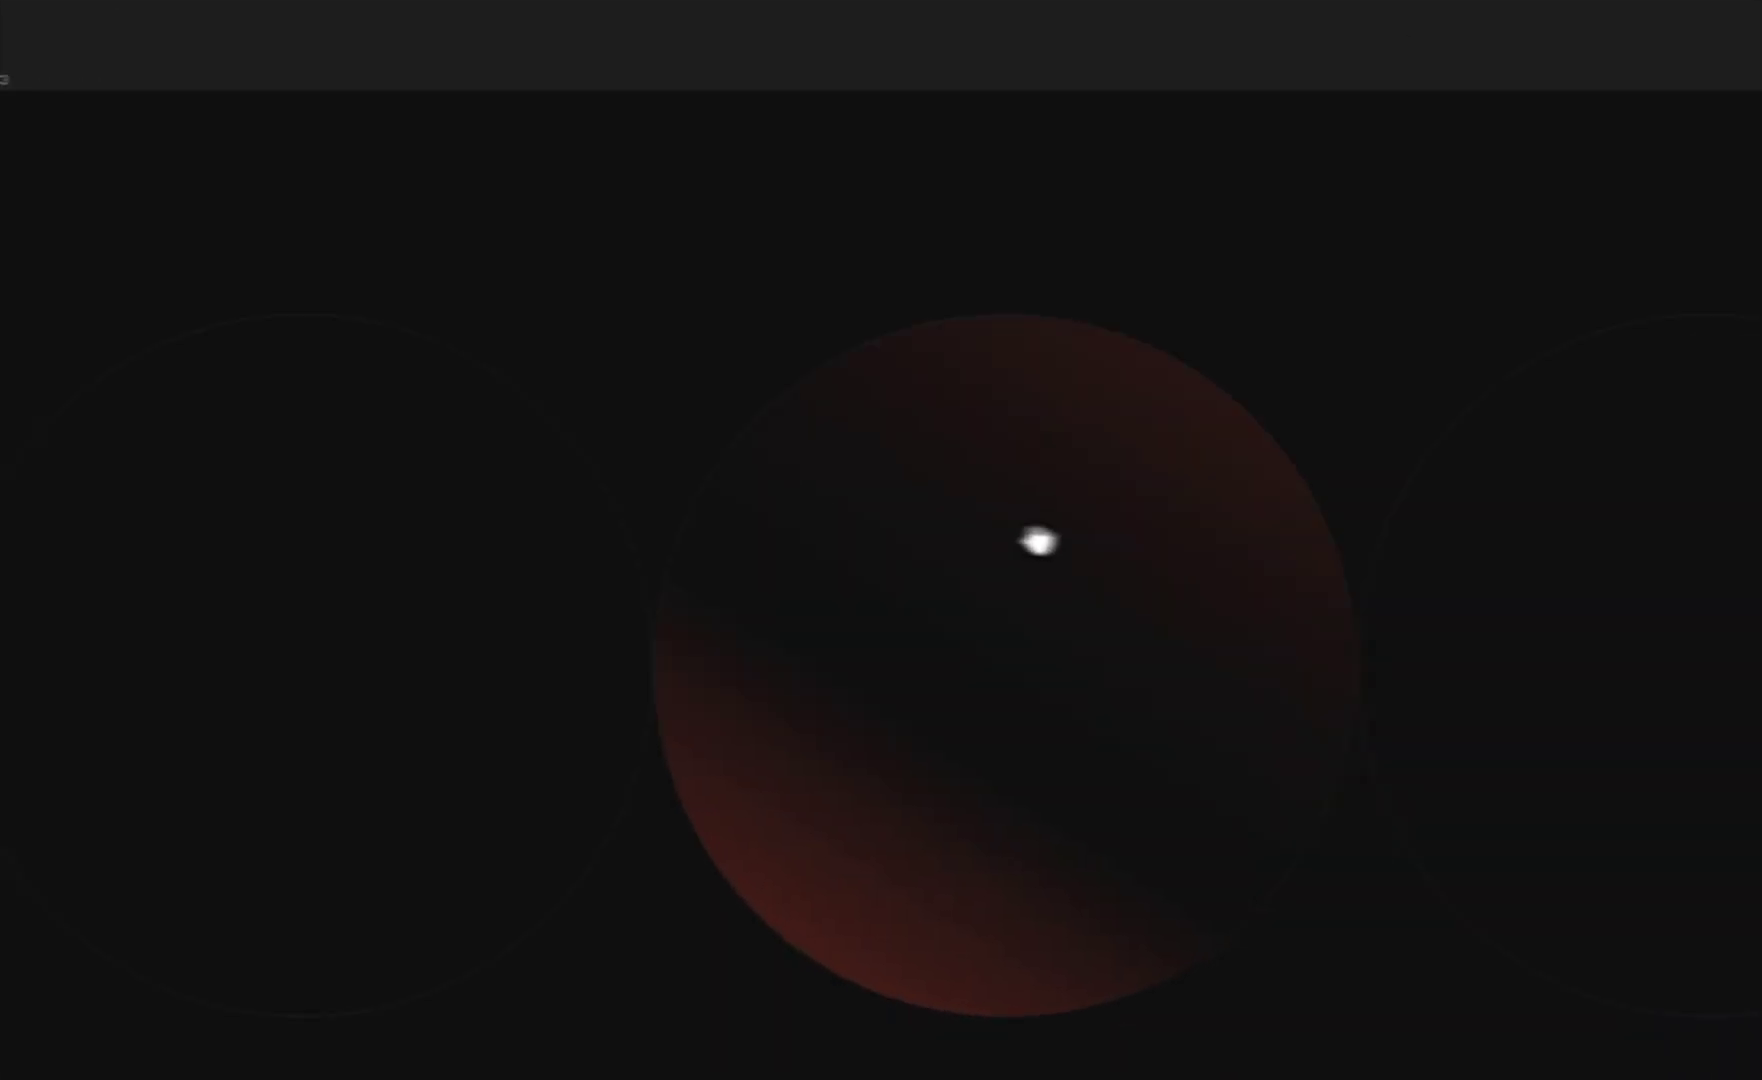
Step: Add an image overlay to the section background, choosing the red gradient circle graphic from the media library
left_click(608, 578)
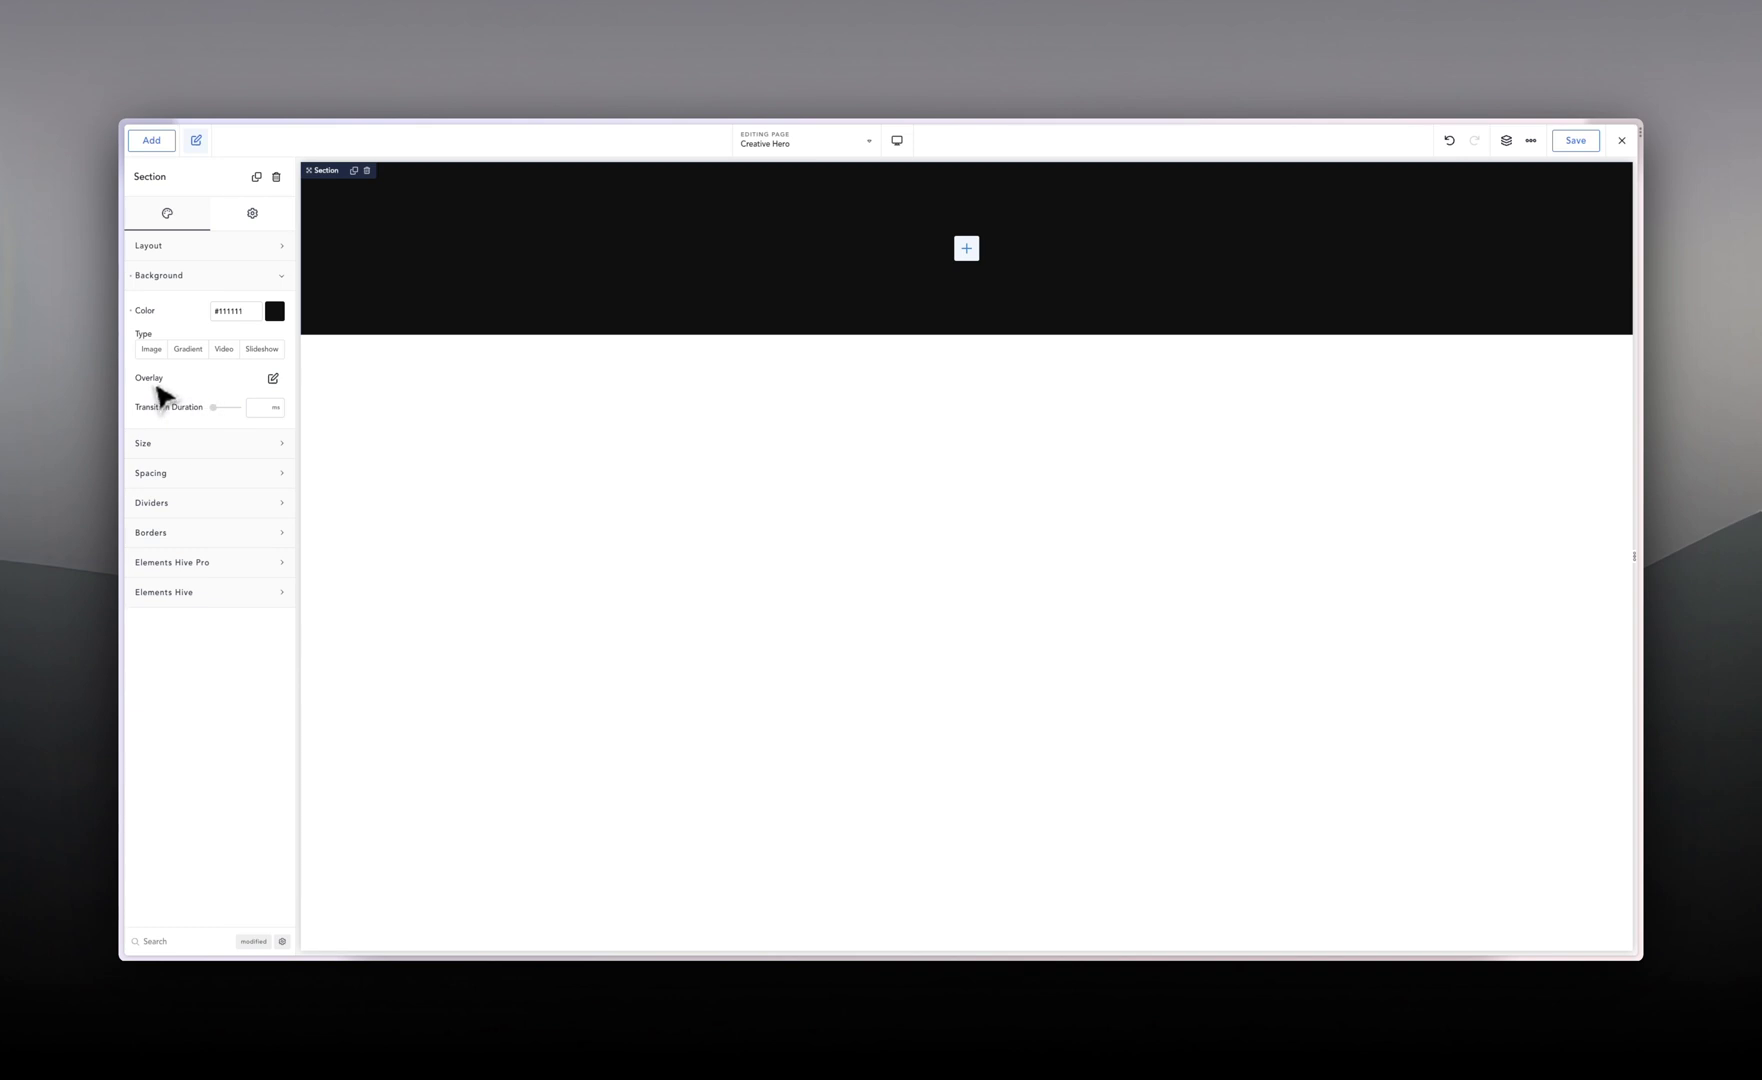
left_click(273, 378)
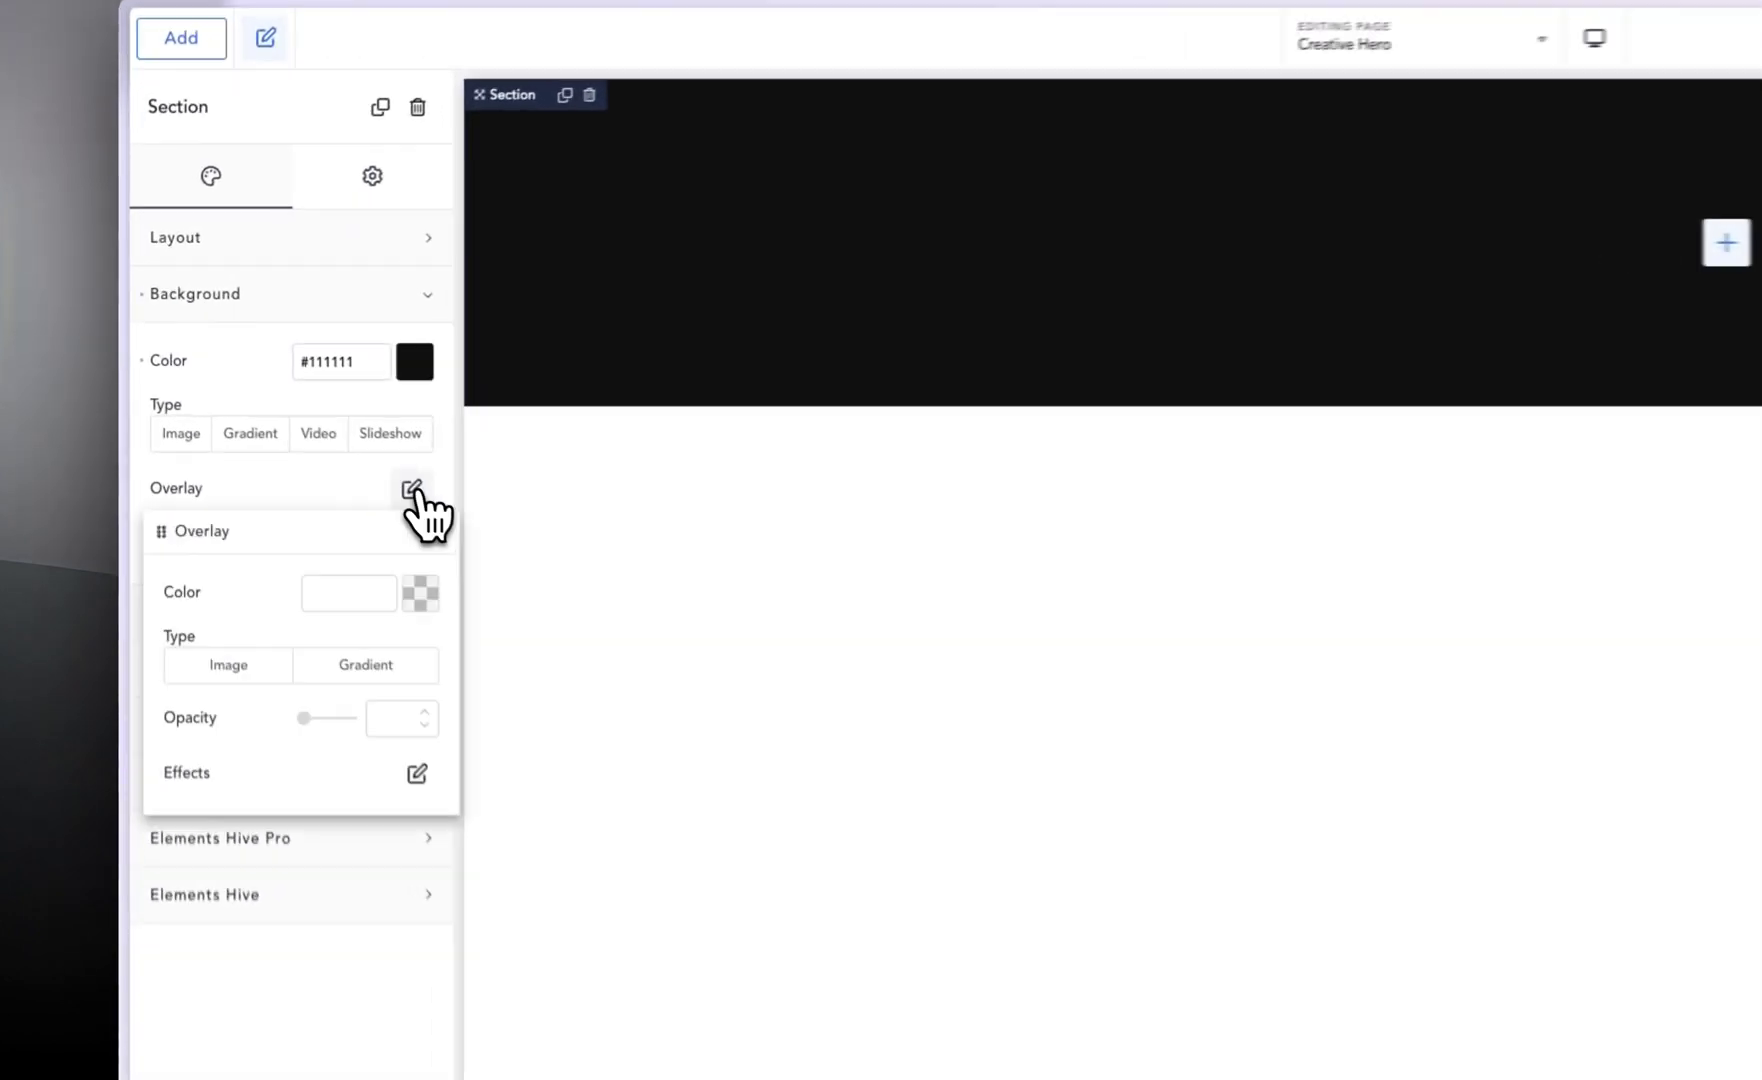
left_click(290, 688)
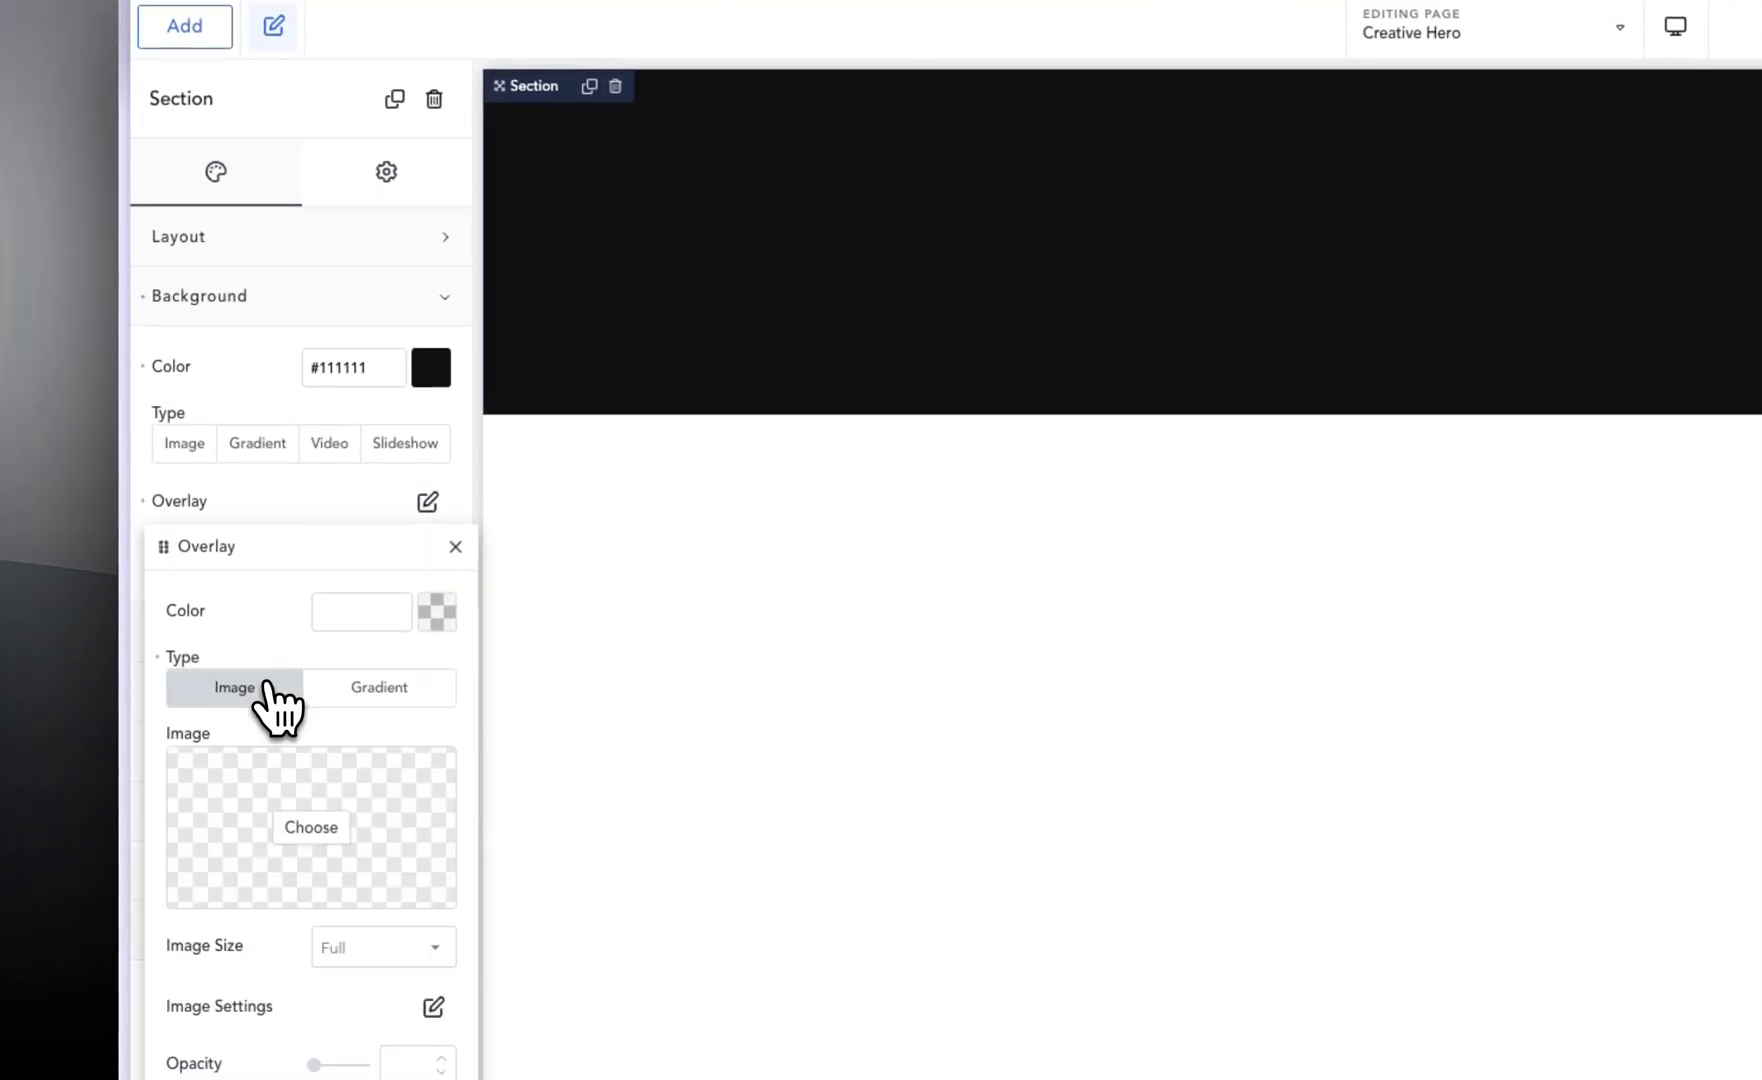
left_click(307, 814)
left_click(535, 325)
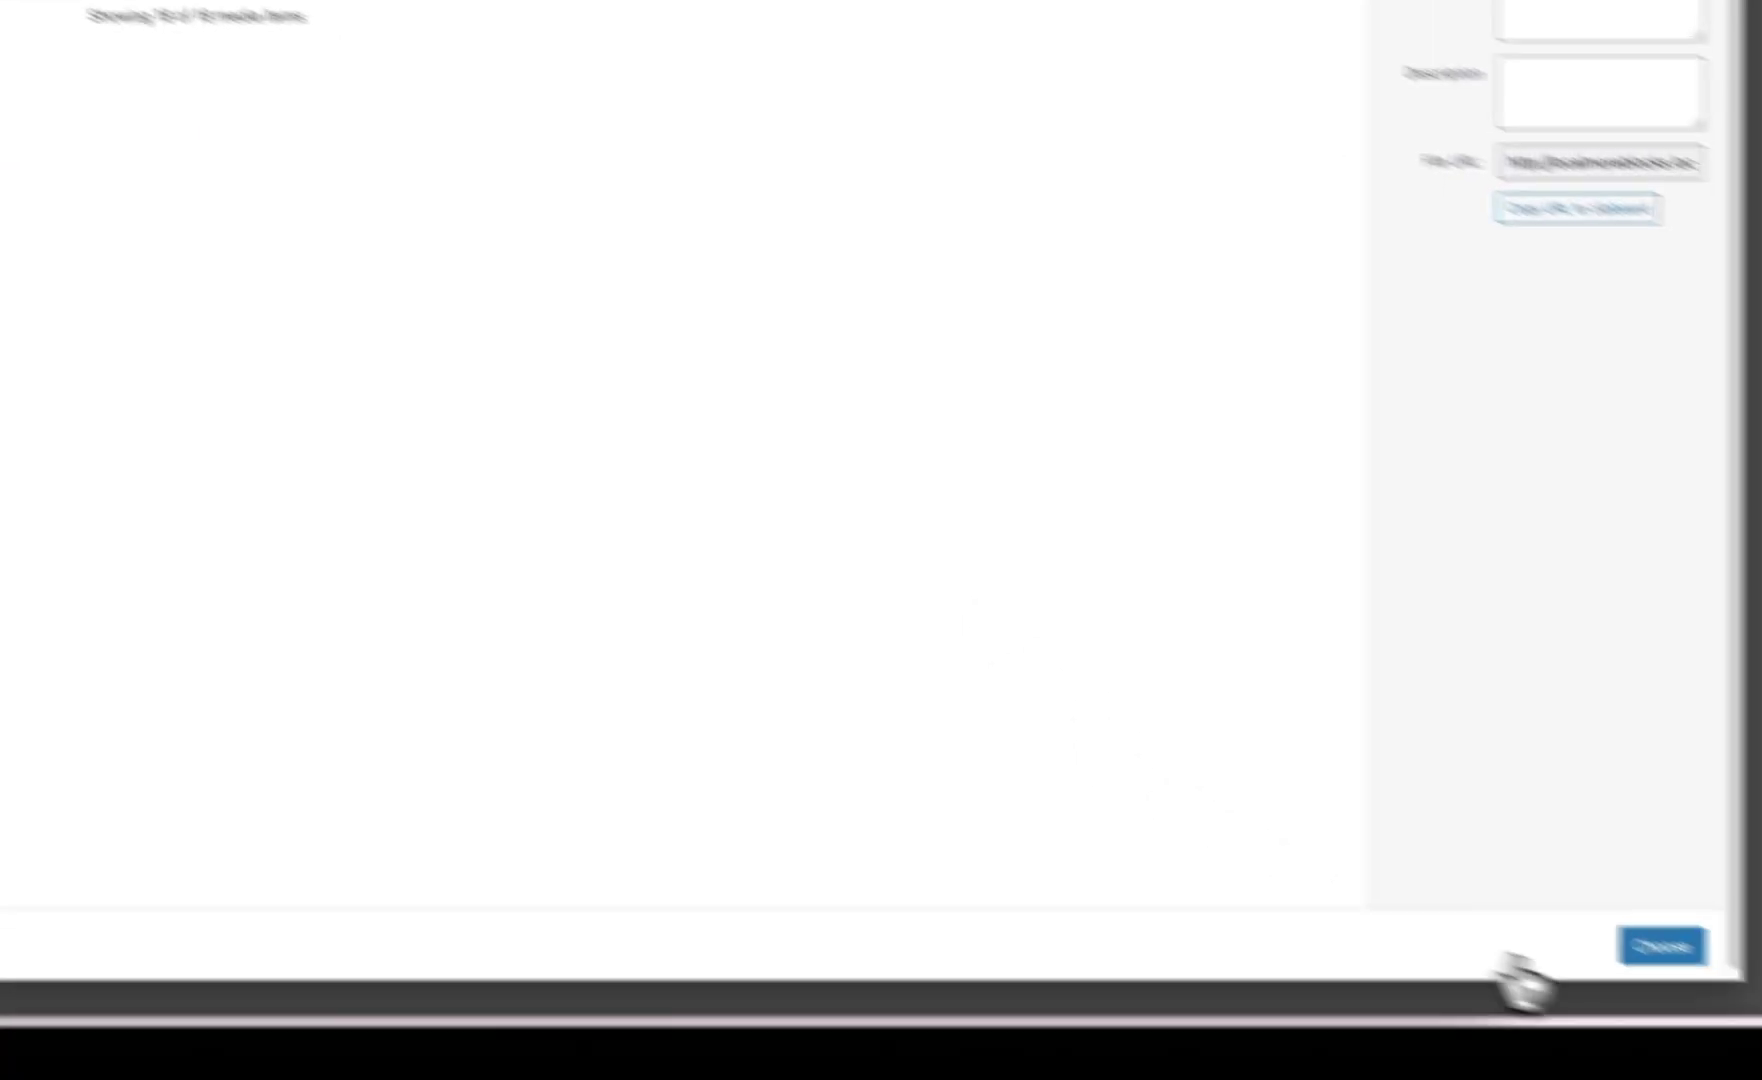
left_click(1660, 948)
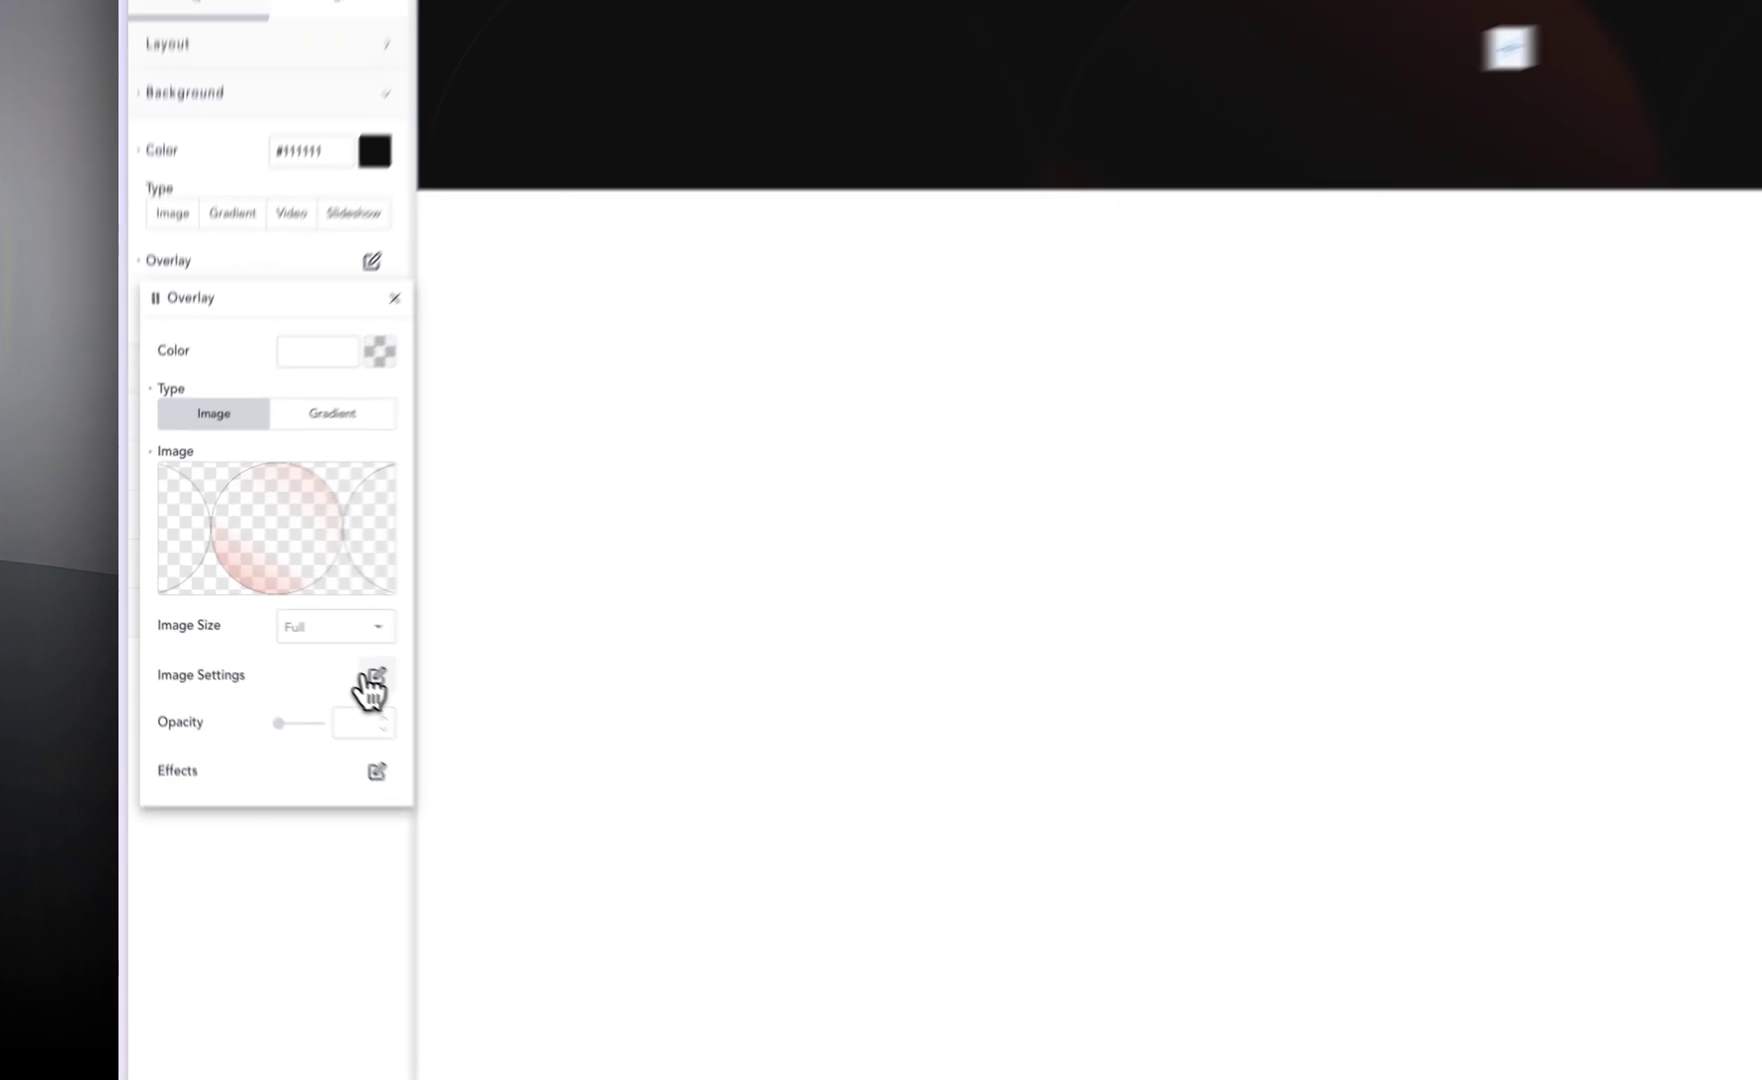
Step: Set the overlay image's repeat to norepeat and its position to center center, and save the page
left_click(276, 630)
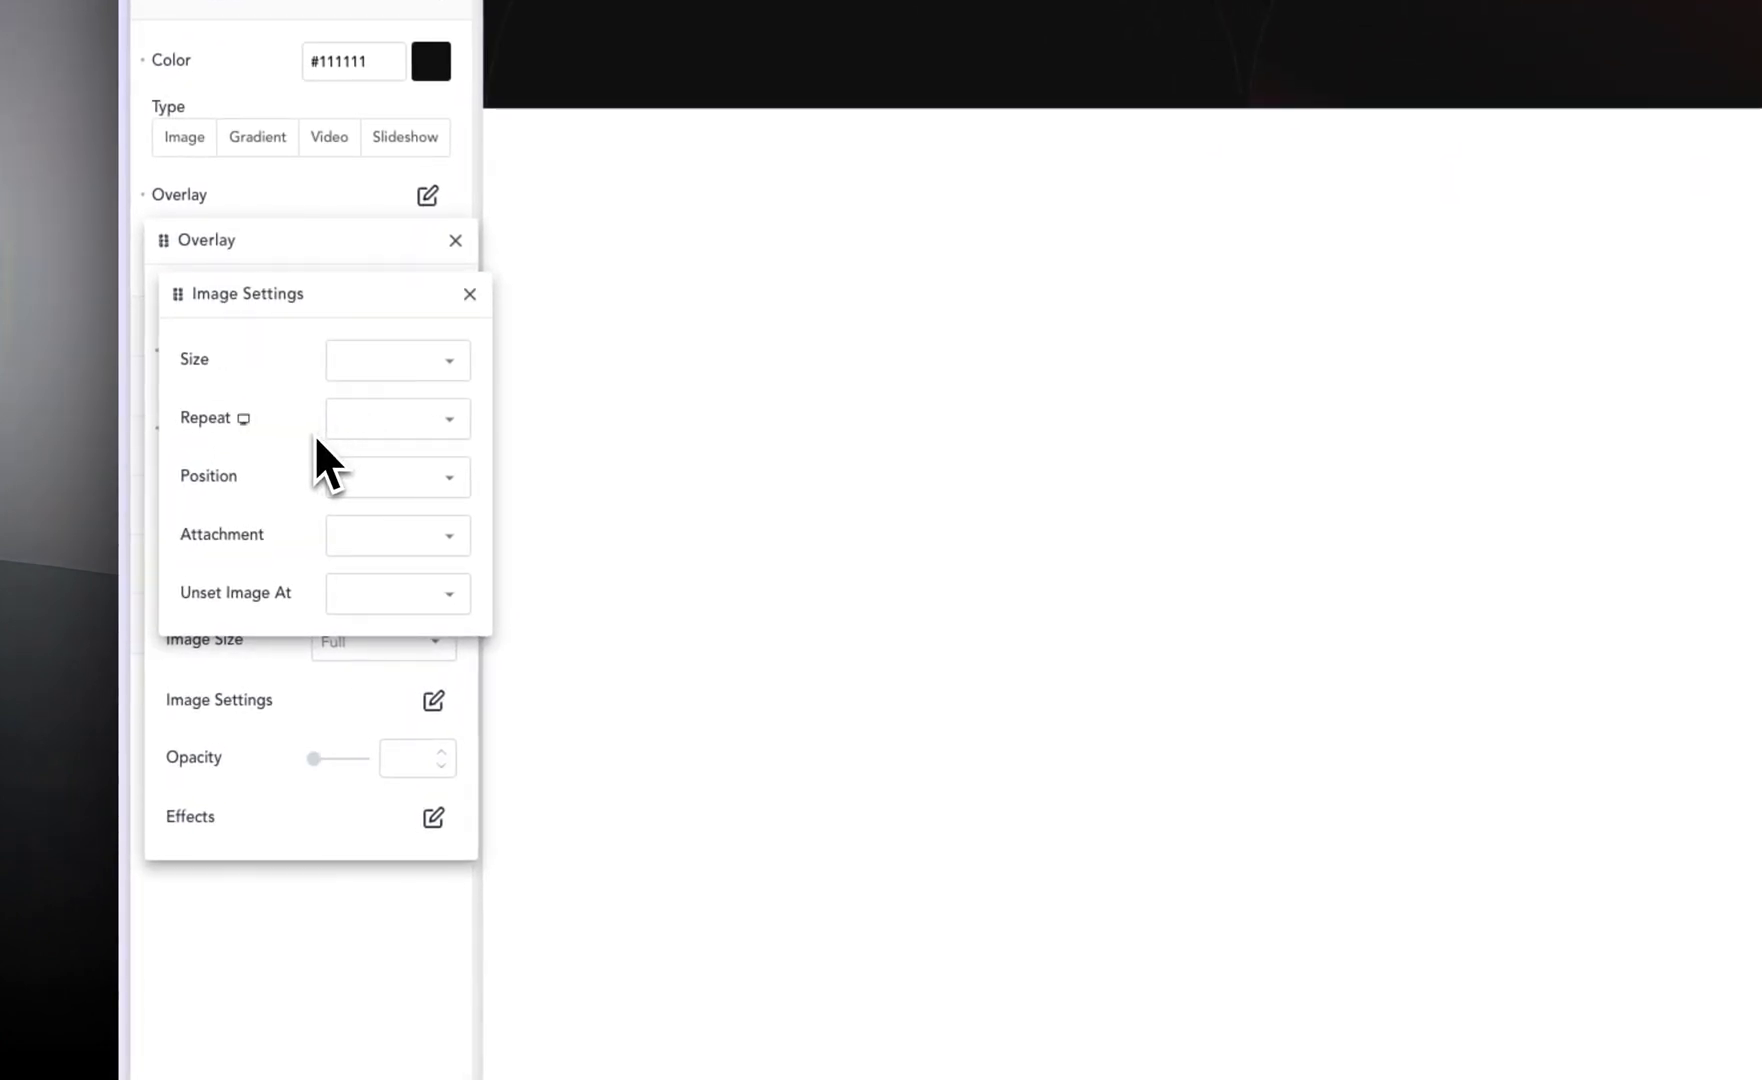
left_click(372, 424)
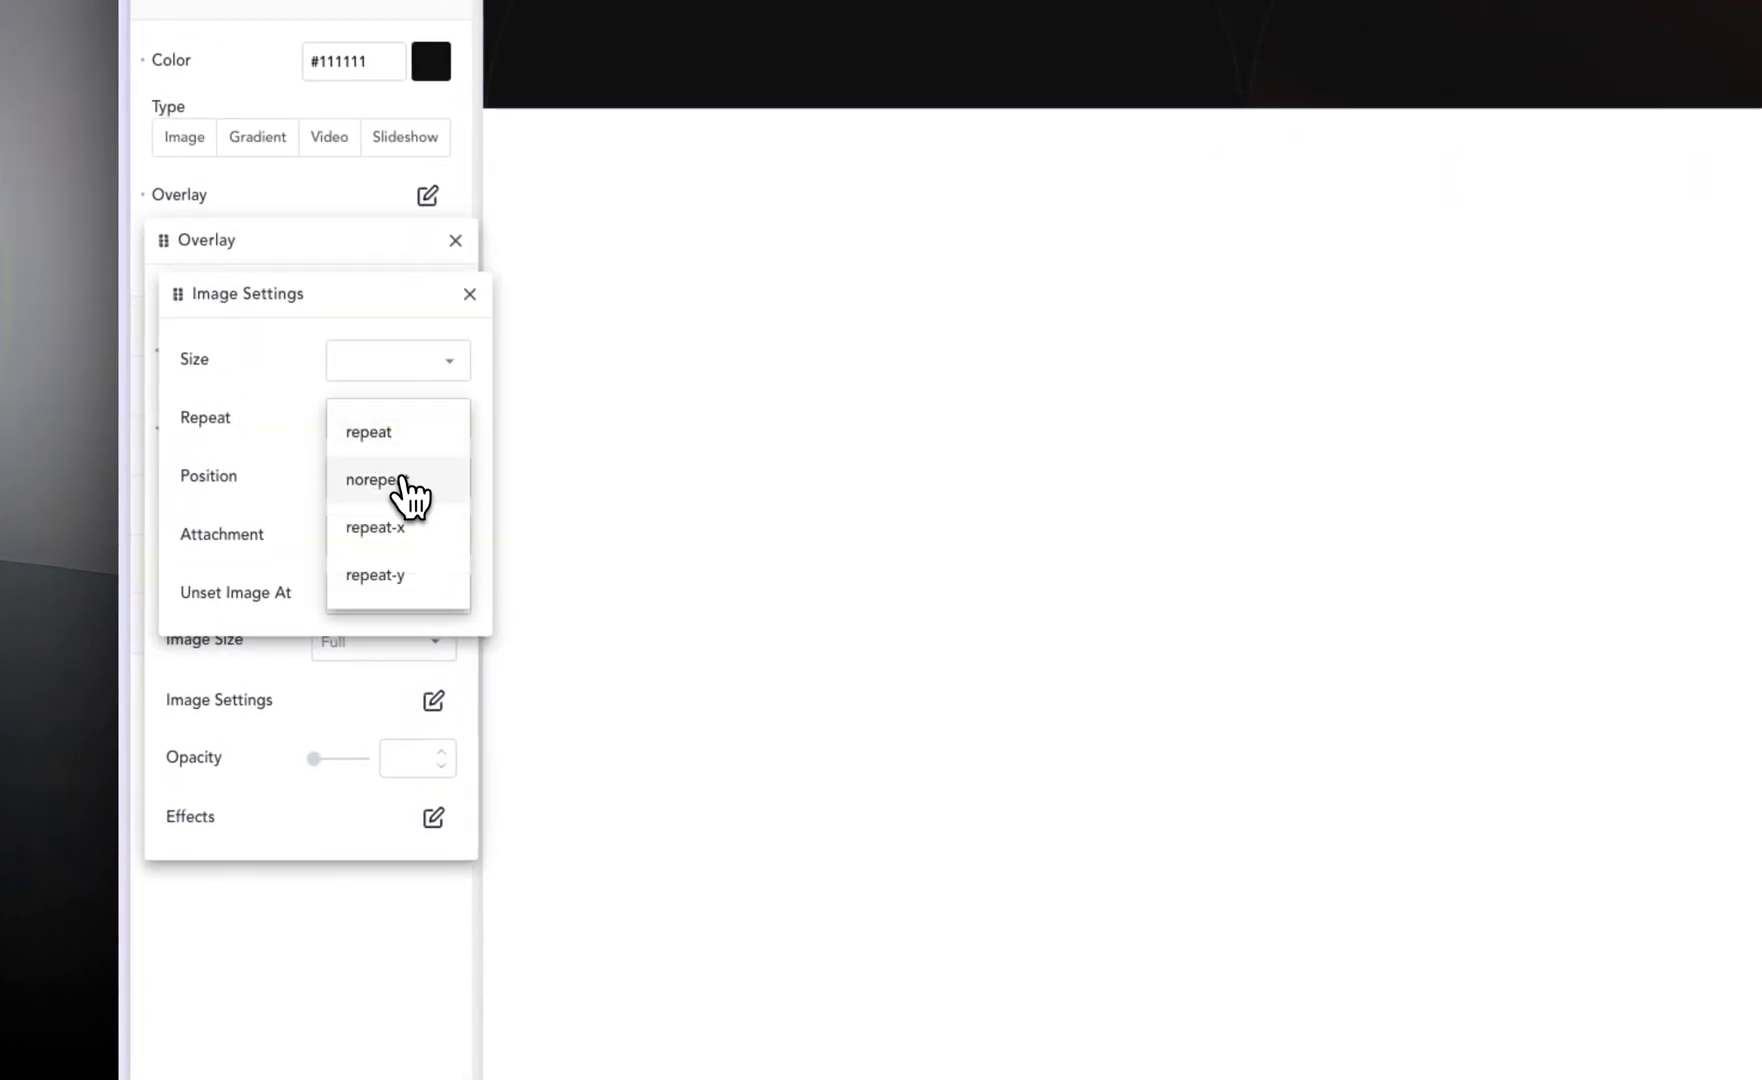
left_click(400, 482)
left_click(365, 478)
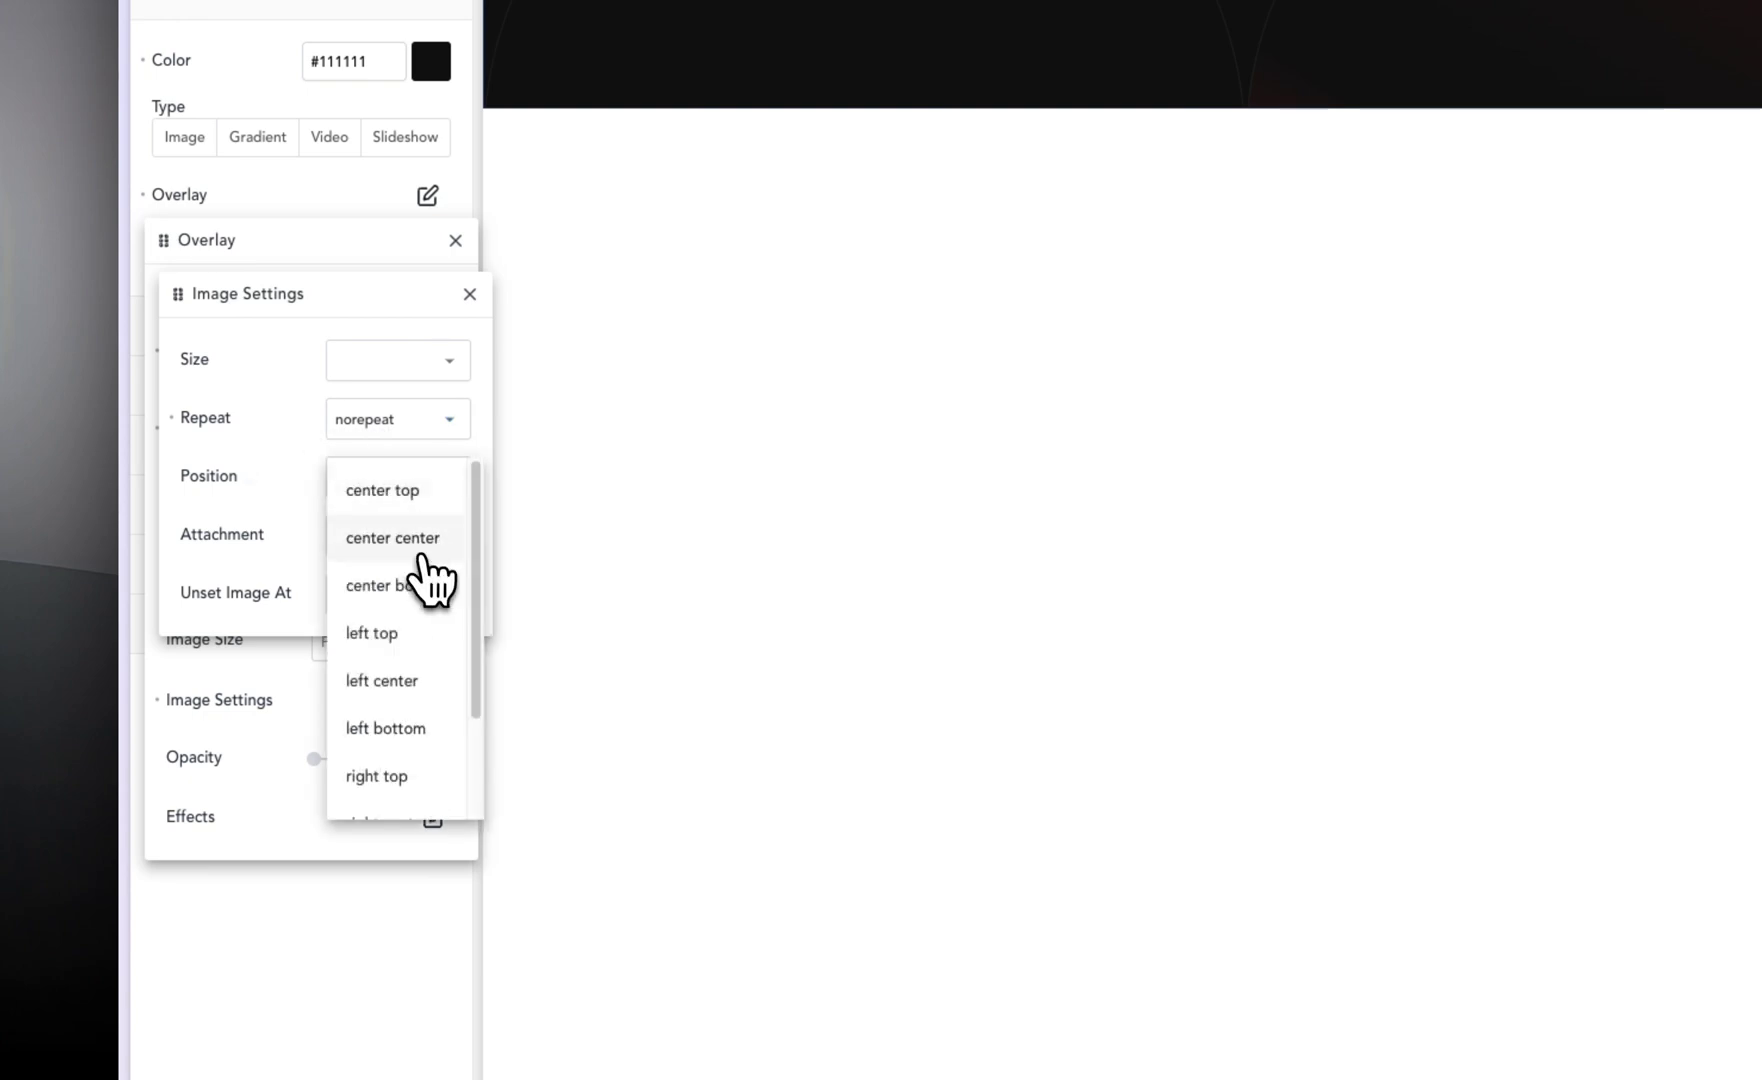
left_click(422, 545)
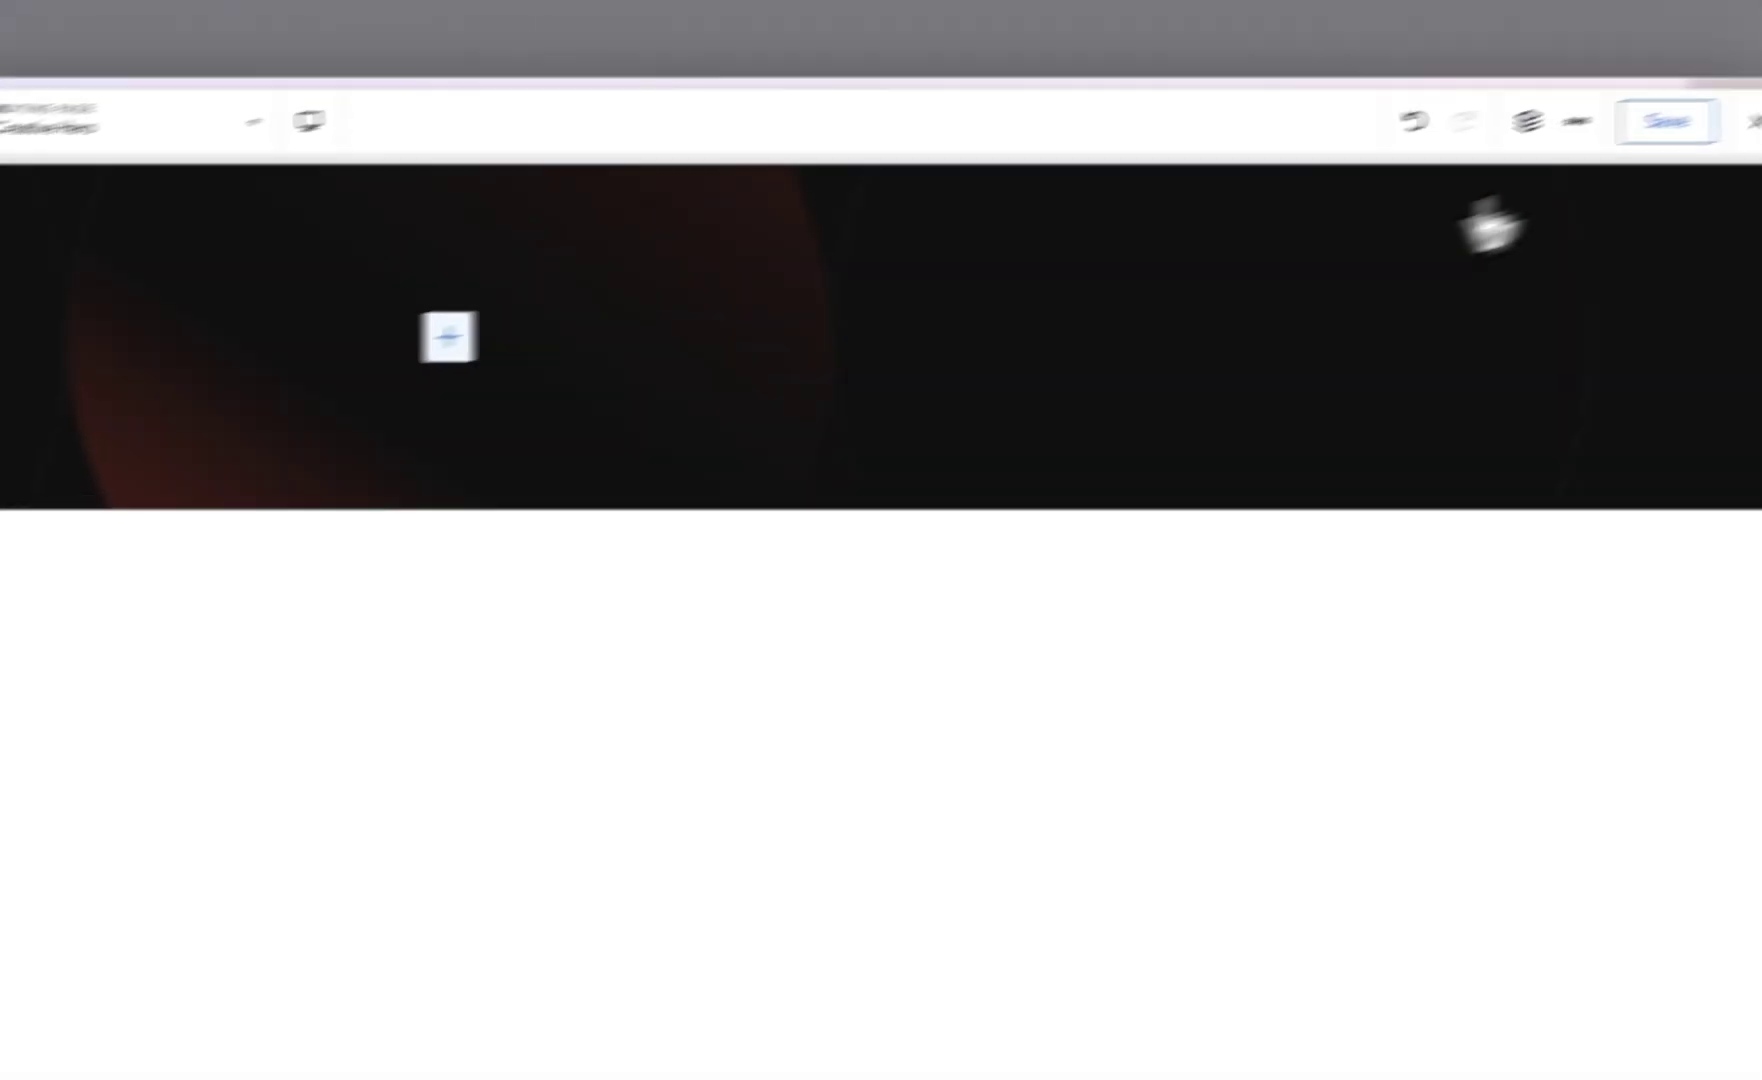
left_click(1666, 121)
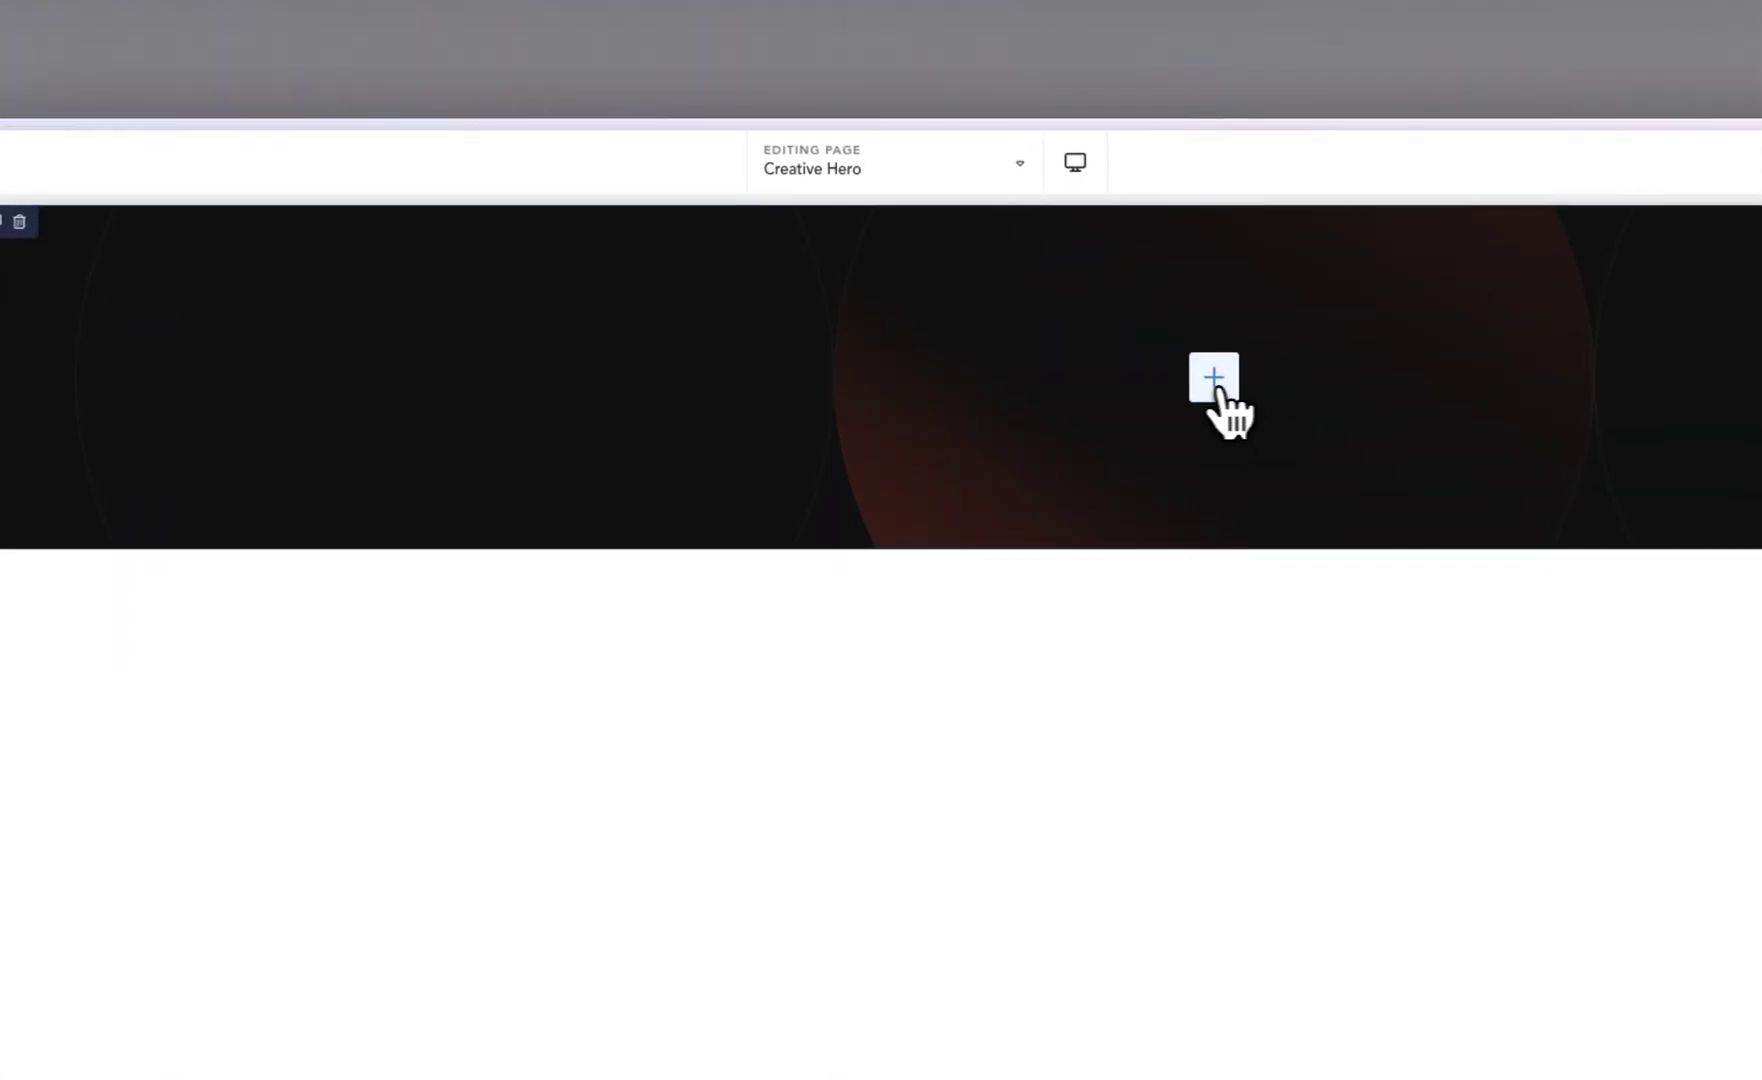
Step: Add a grid inside the section and set it to 5 items per row
left_click(966, 248)
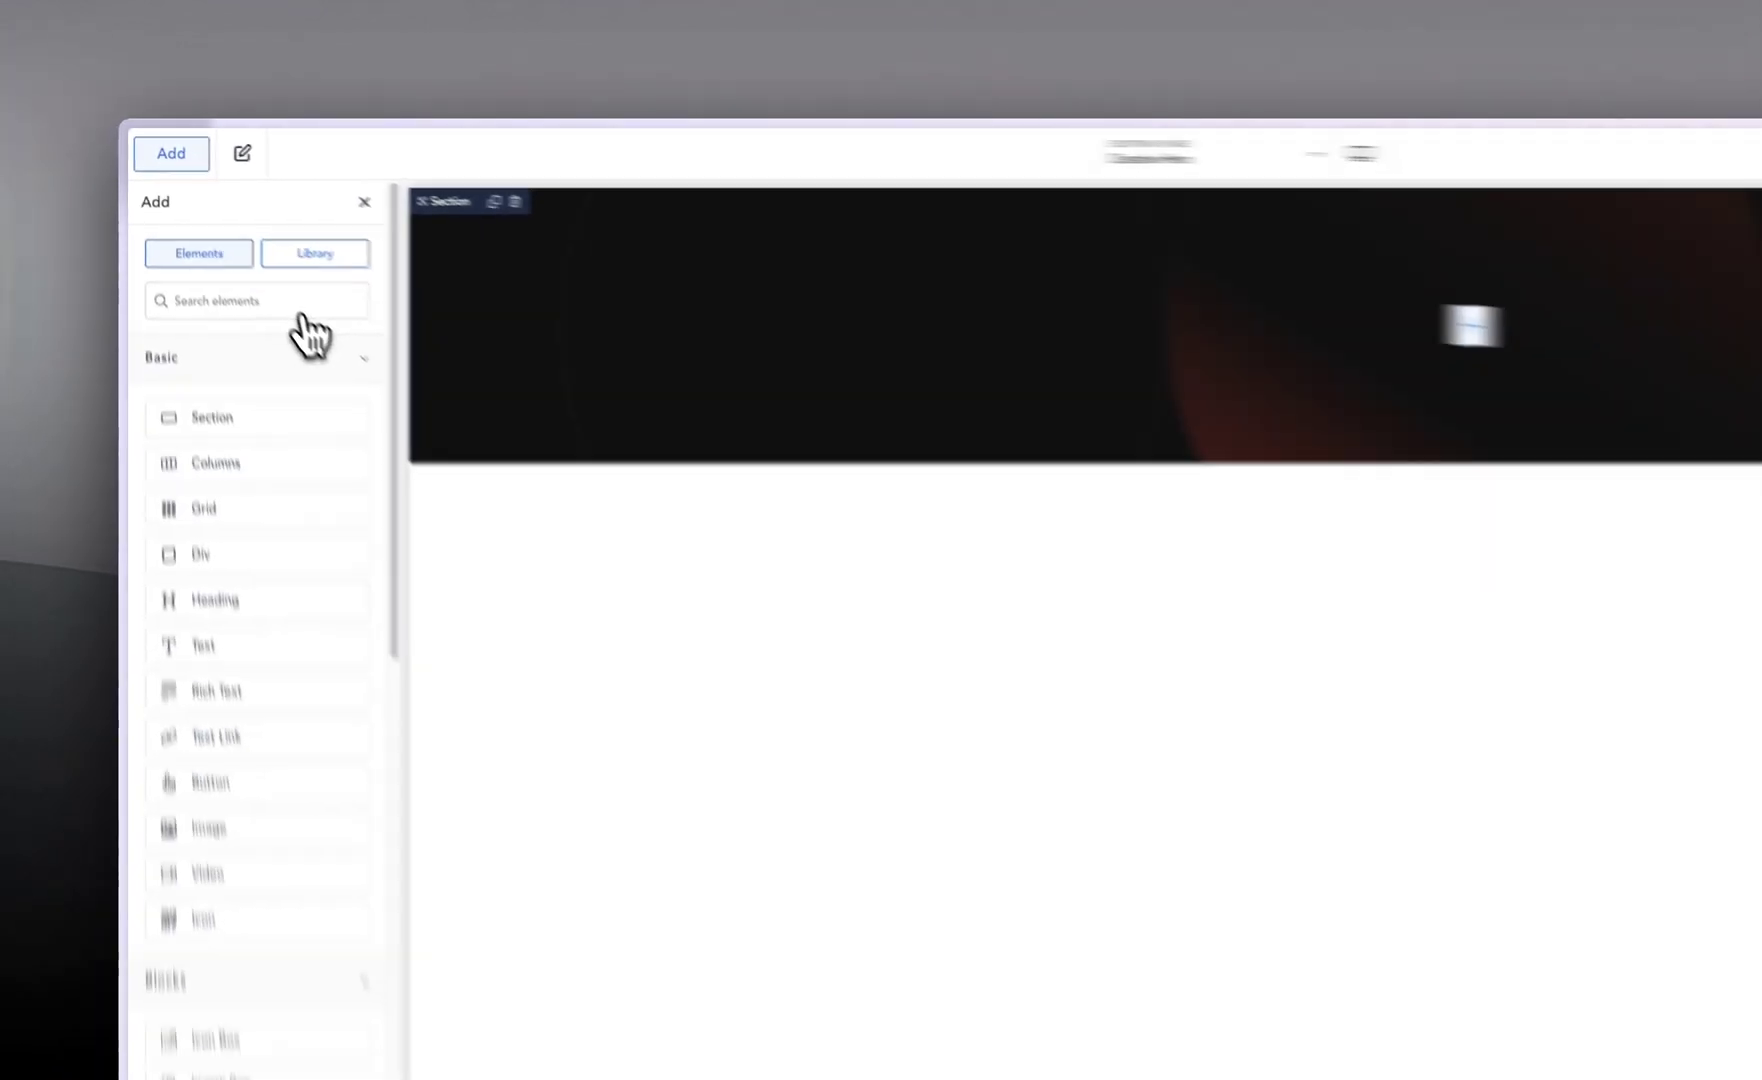
key("super+Tab")
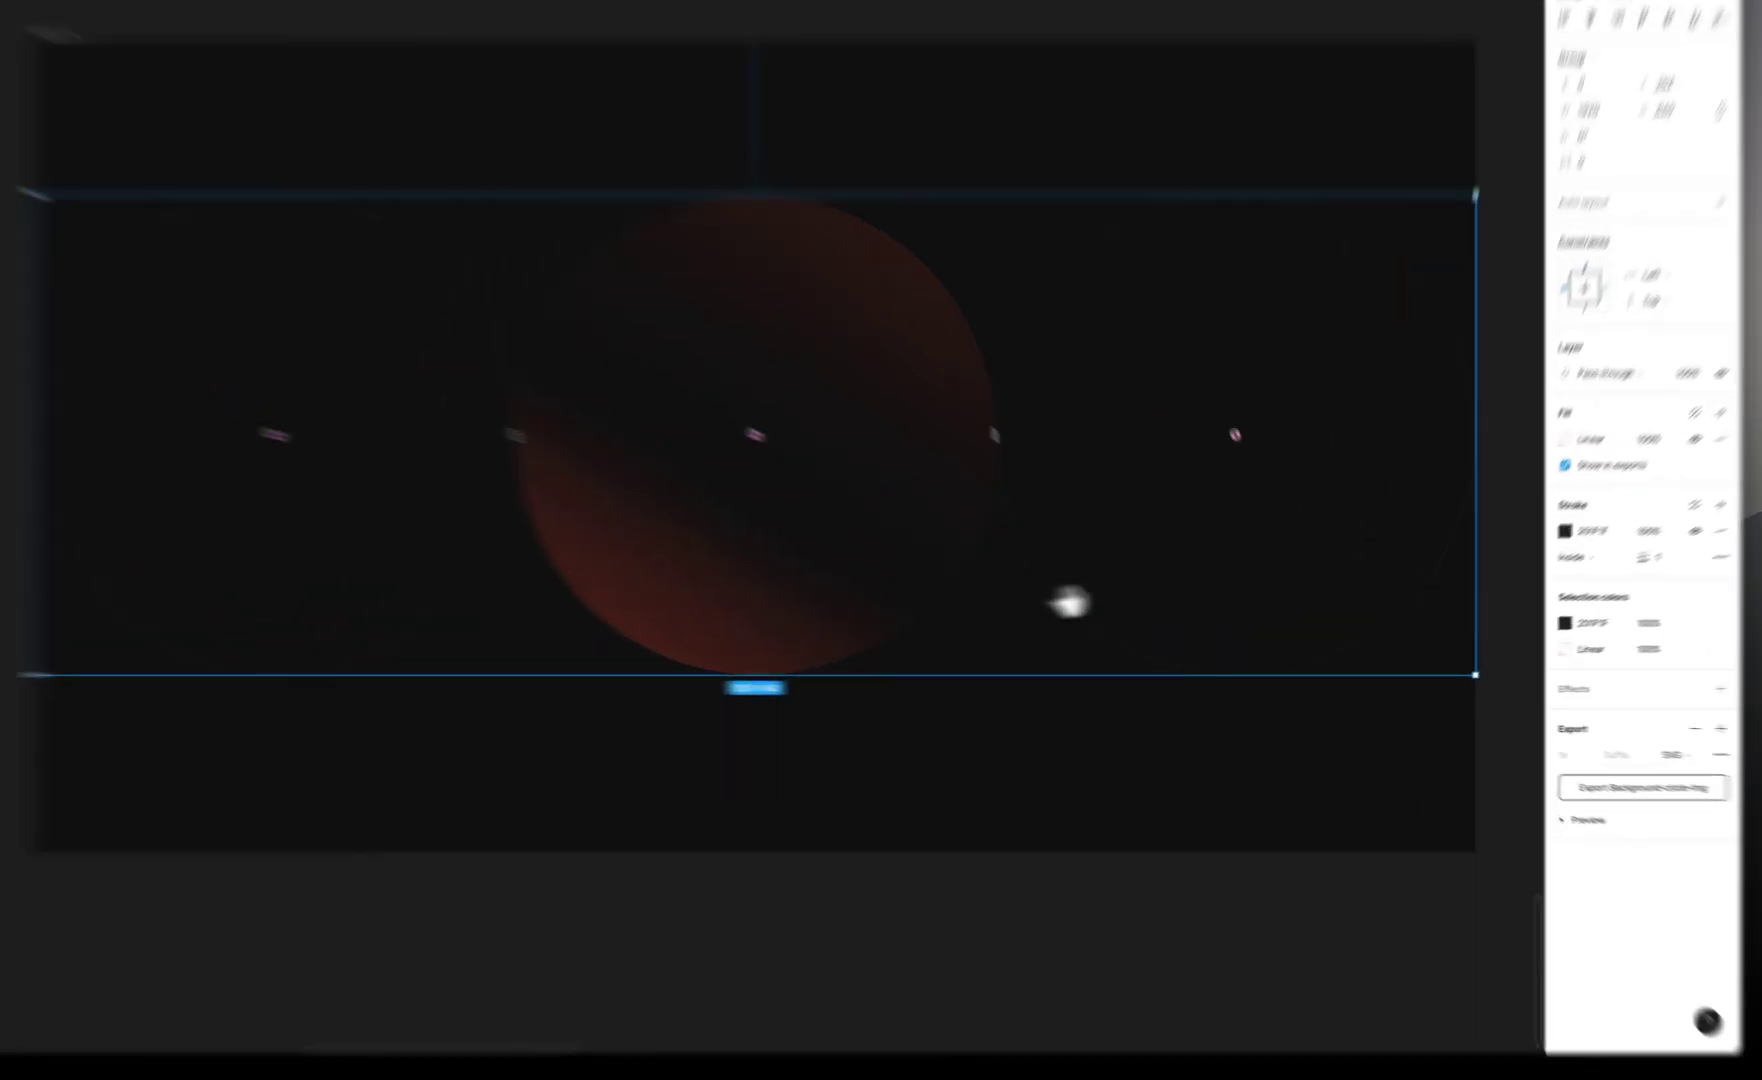
scroll(1000, 650, "right", 10)
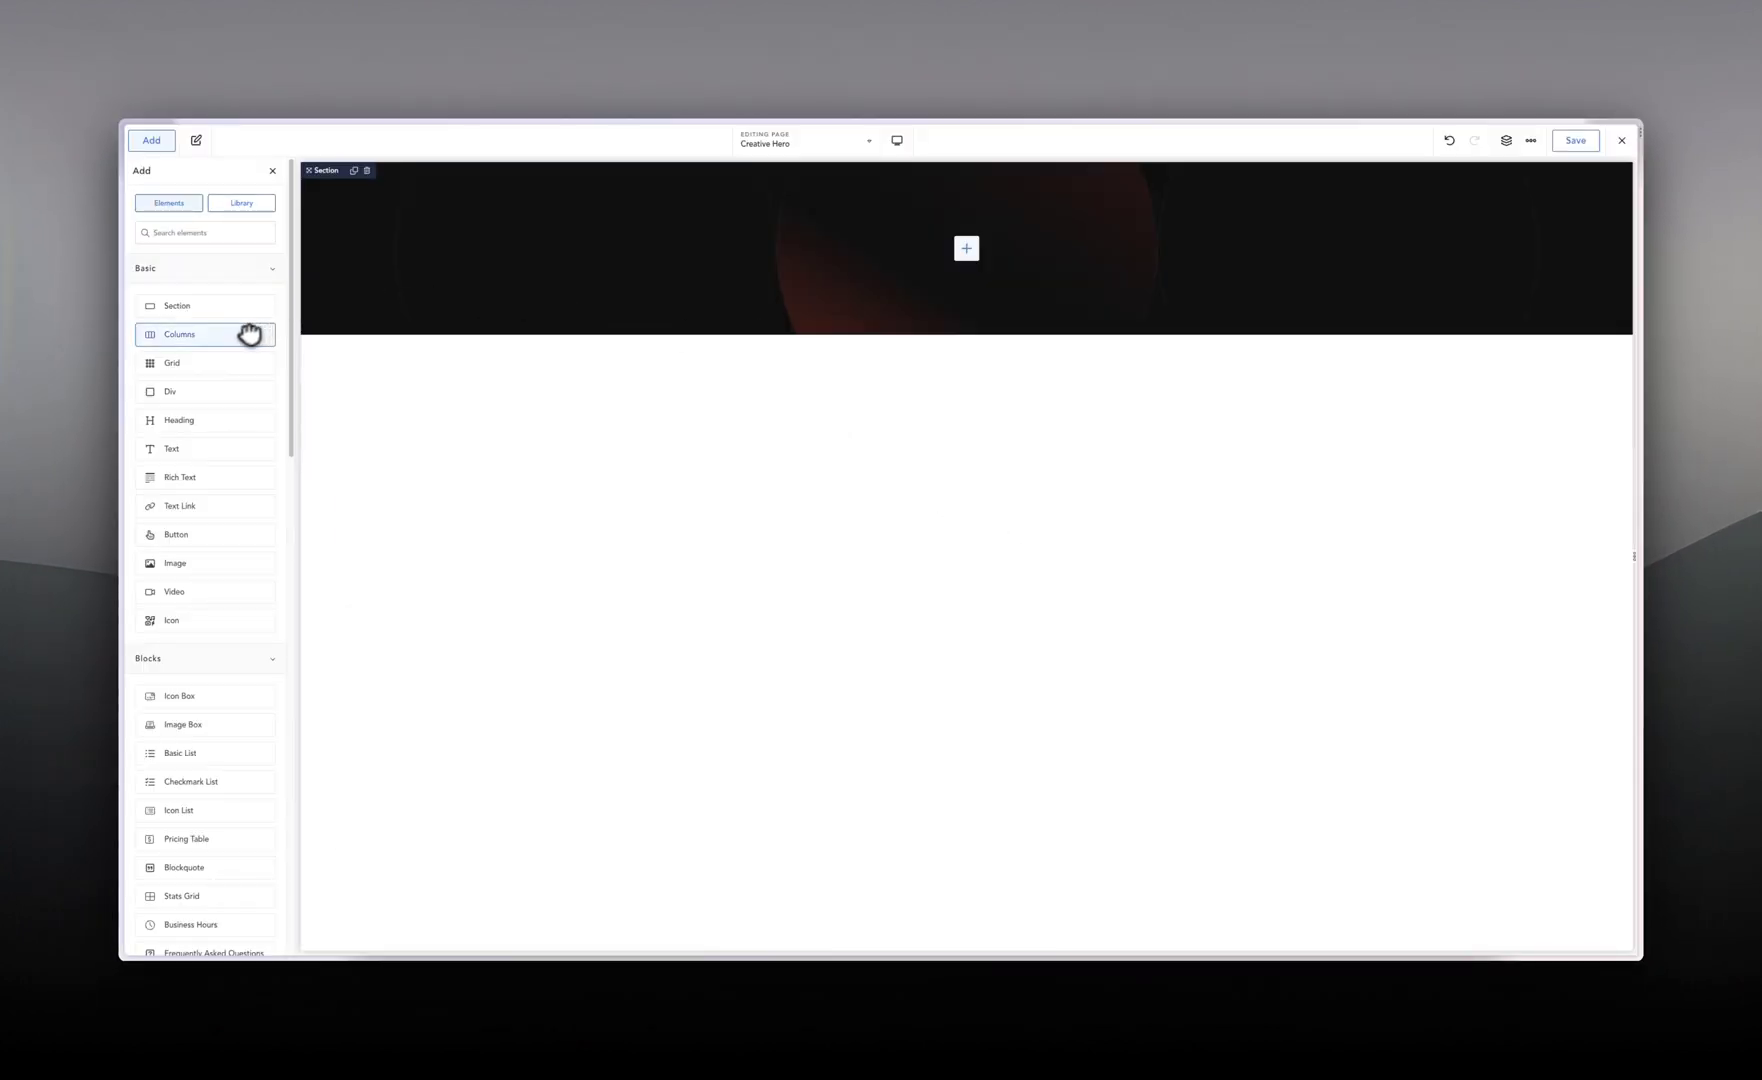
left_click(192, 364)
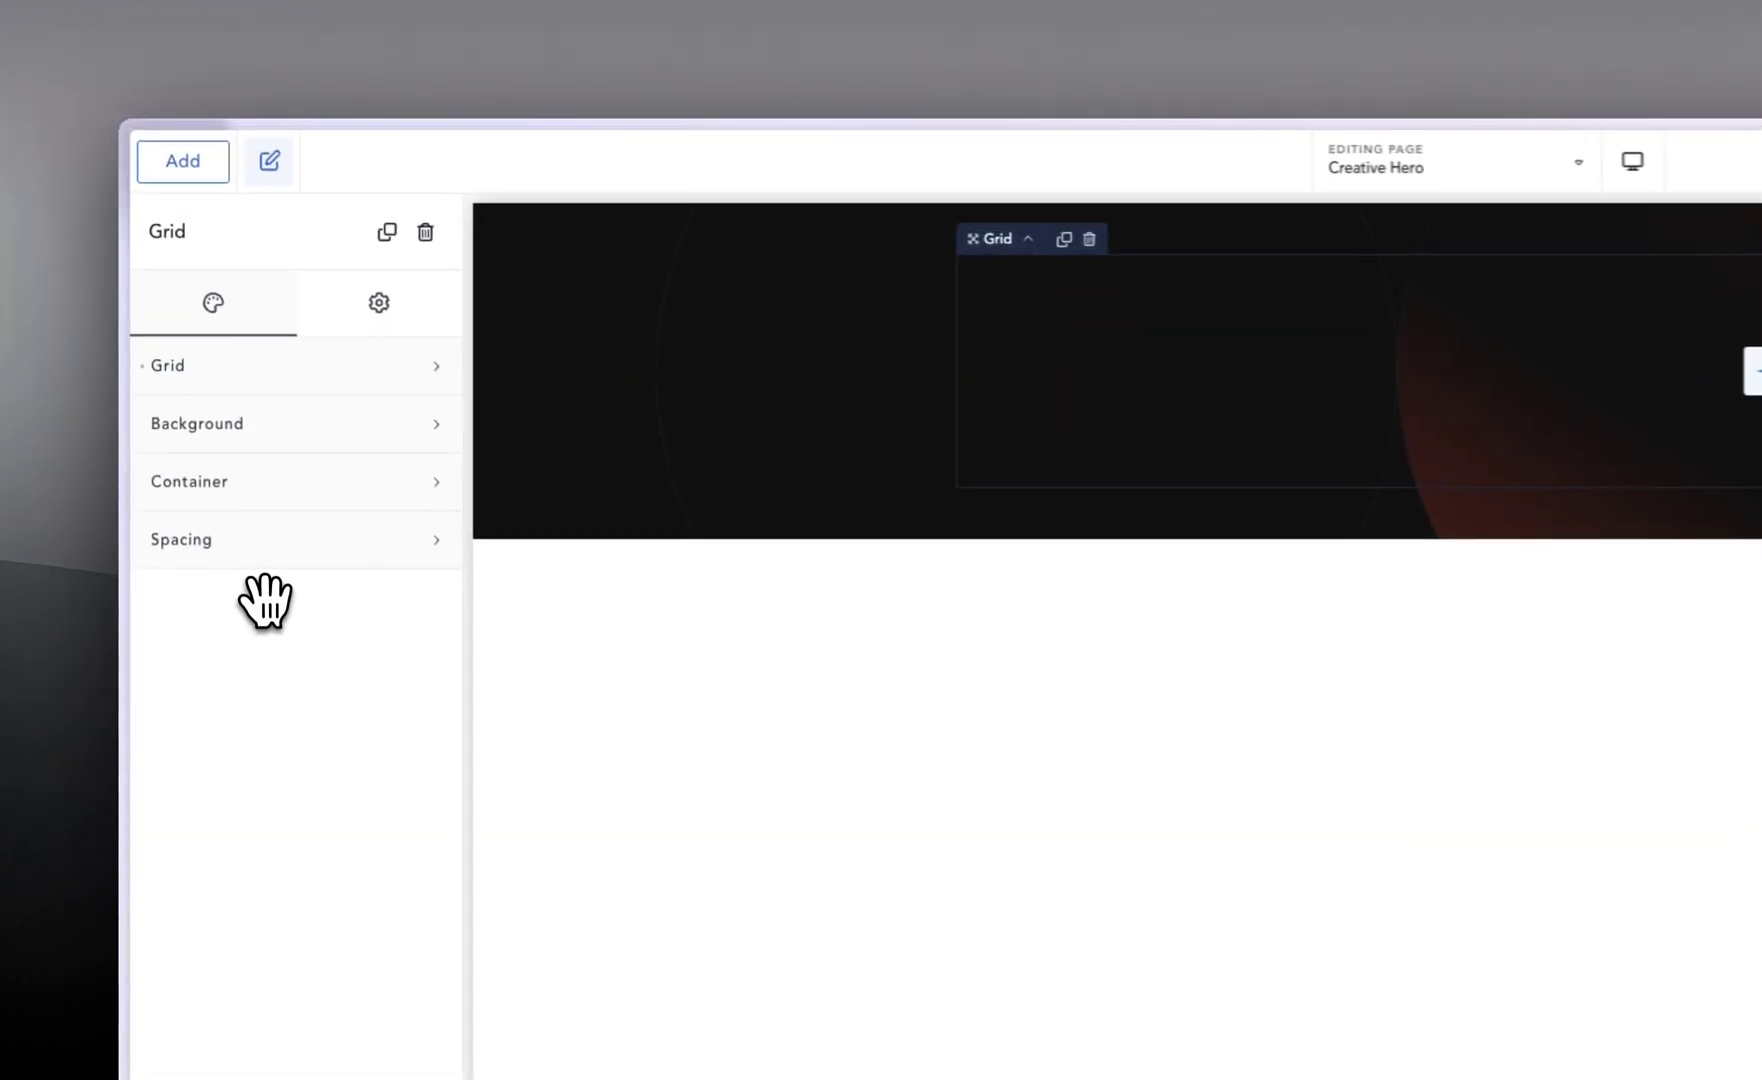
left_click(208, 381)
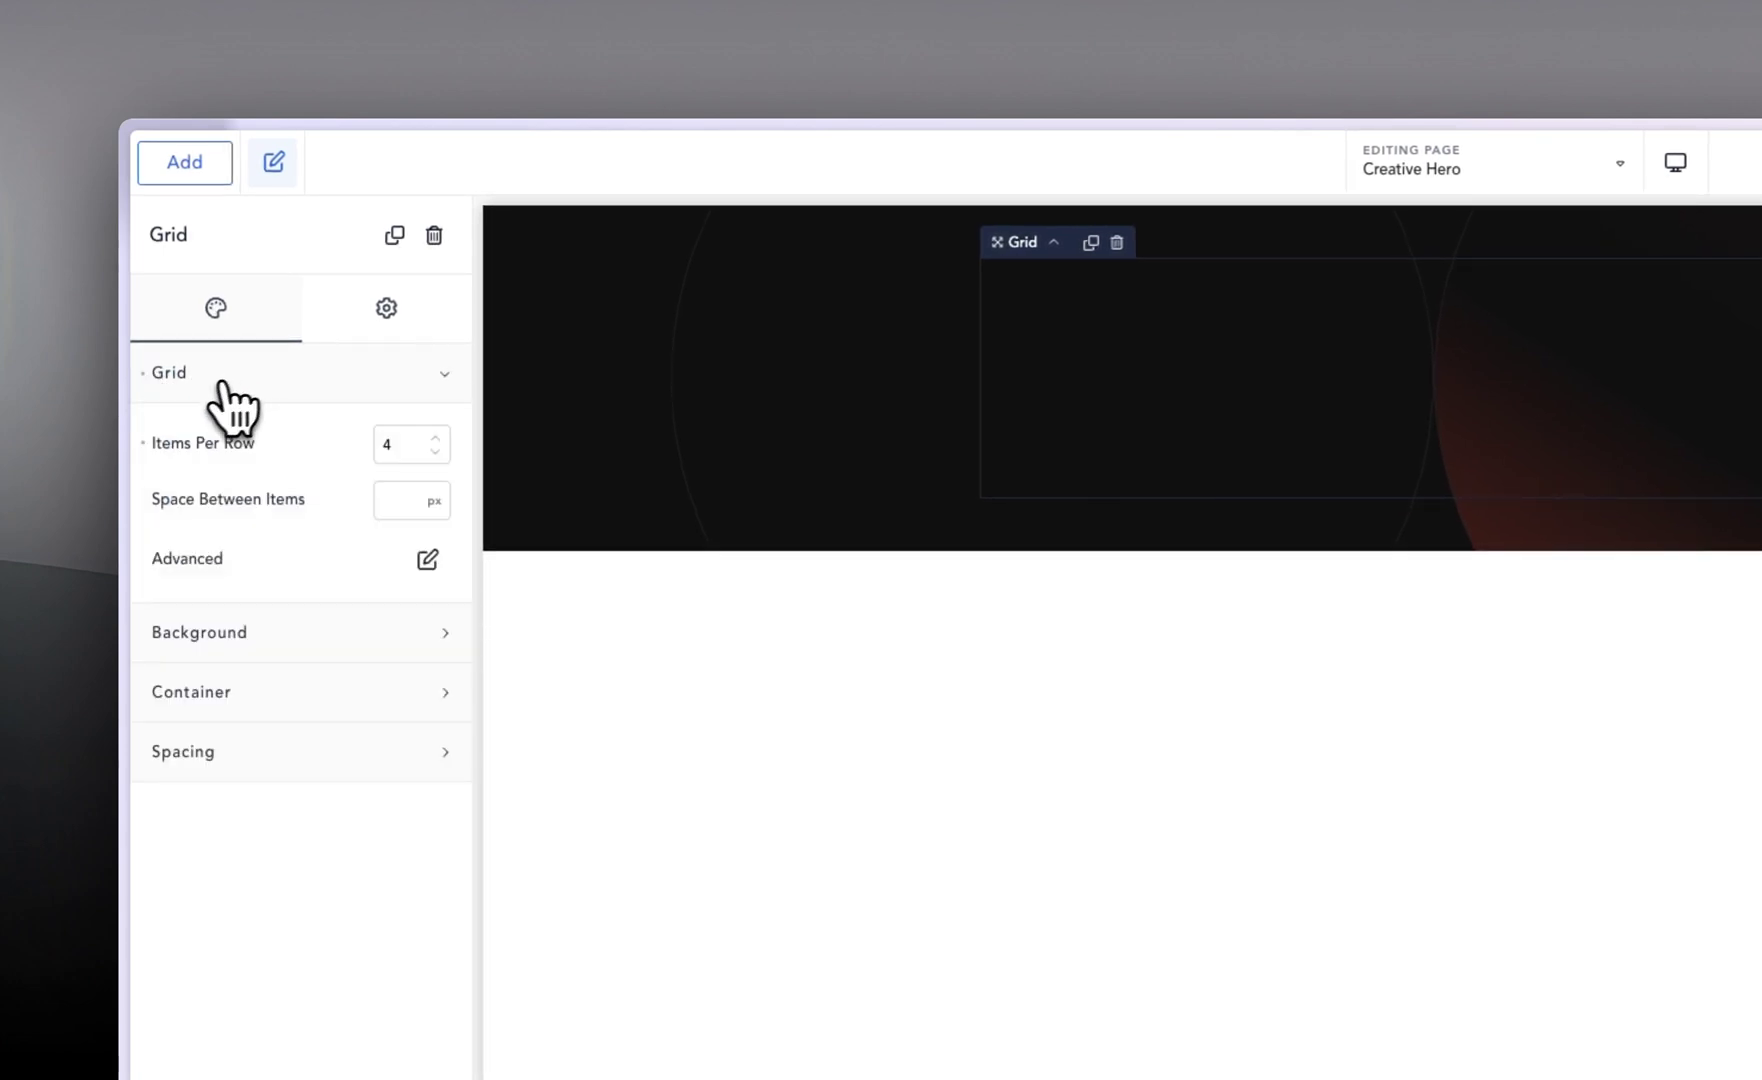
left_click(397, 442)
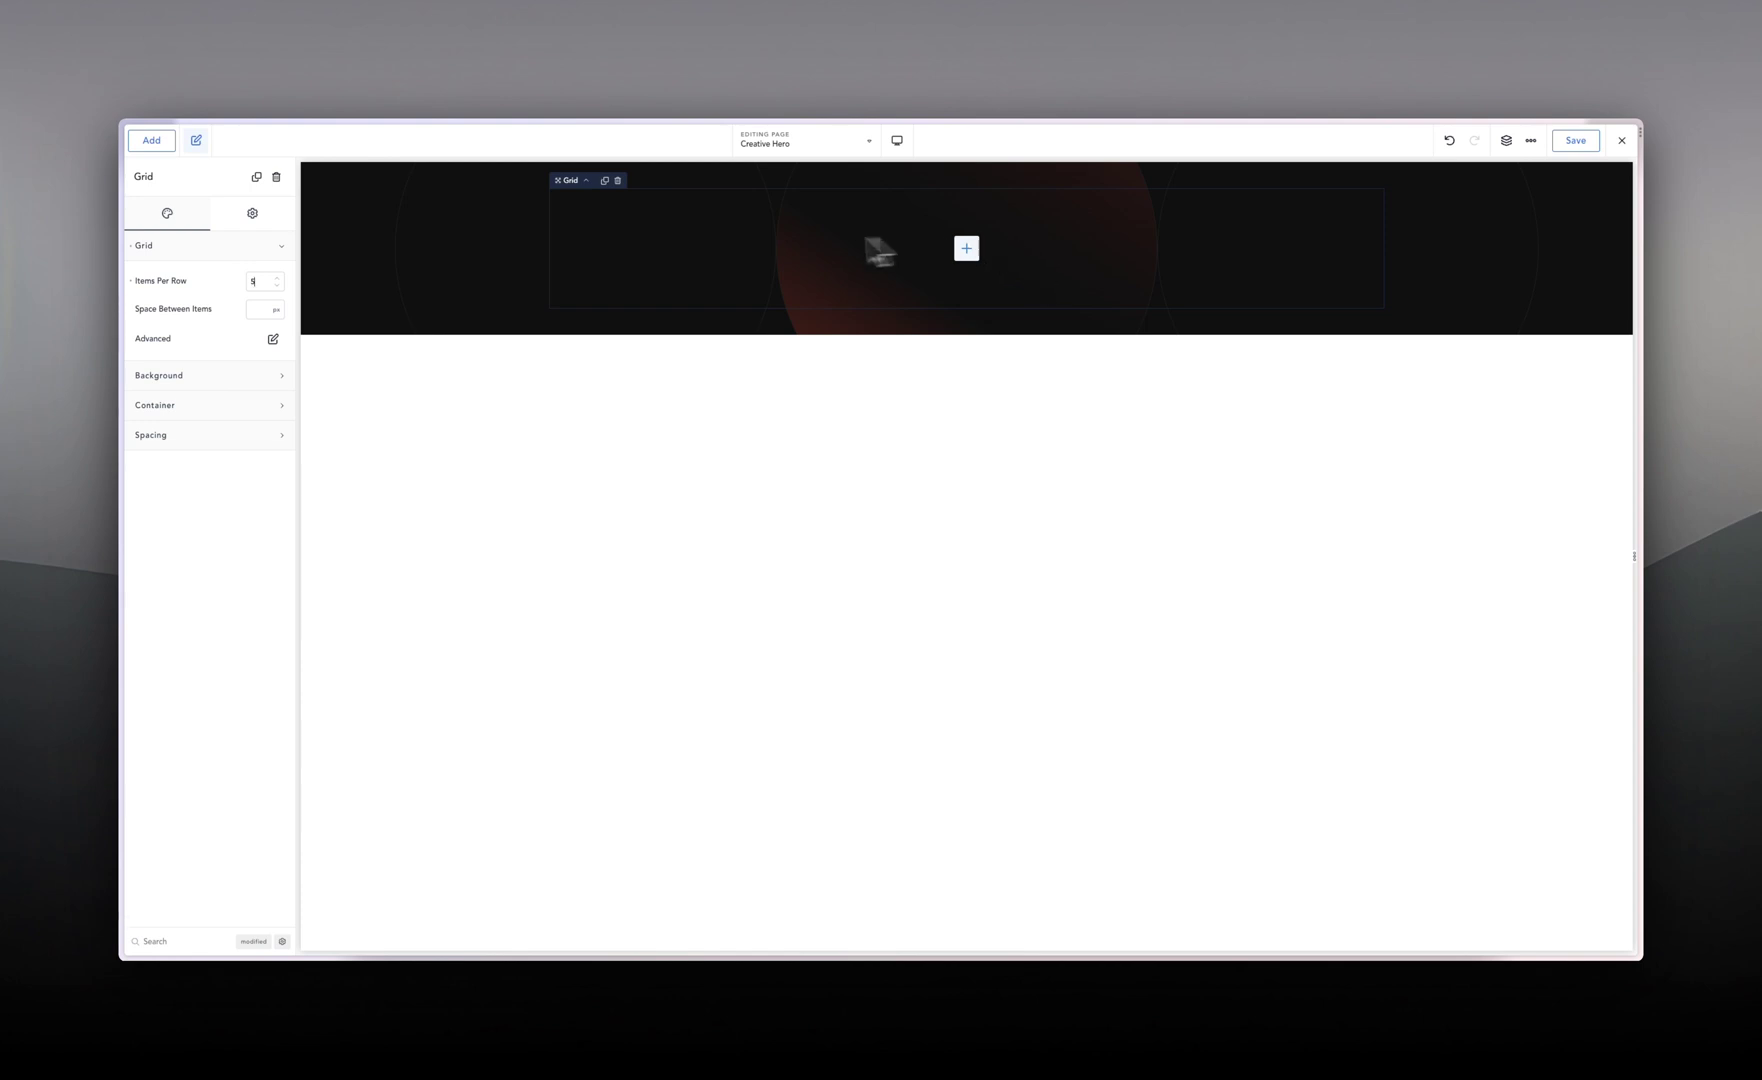
Step: Add a div inside the grid and duplicate it twice to make three divs in a row
left_click(155, 142)
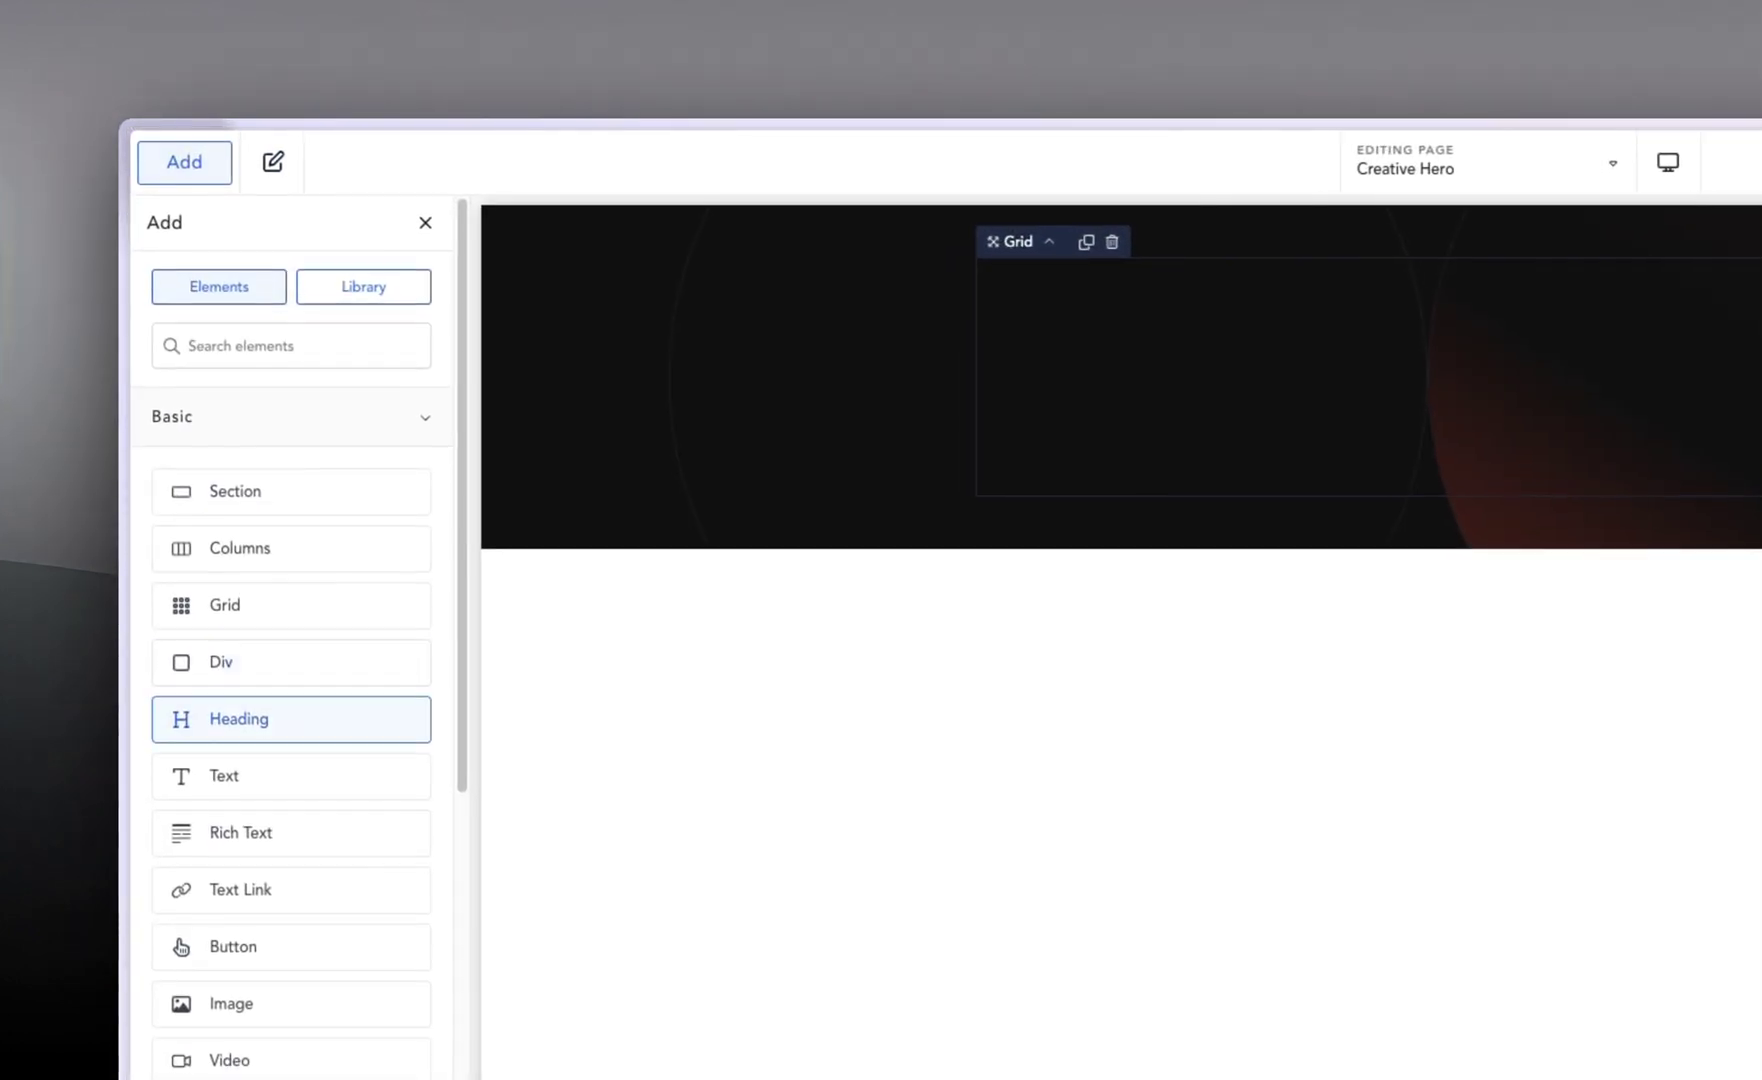
left_click(200, 429)
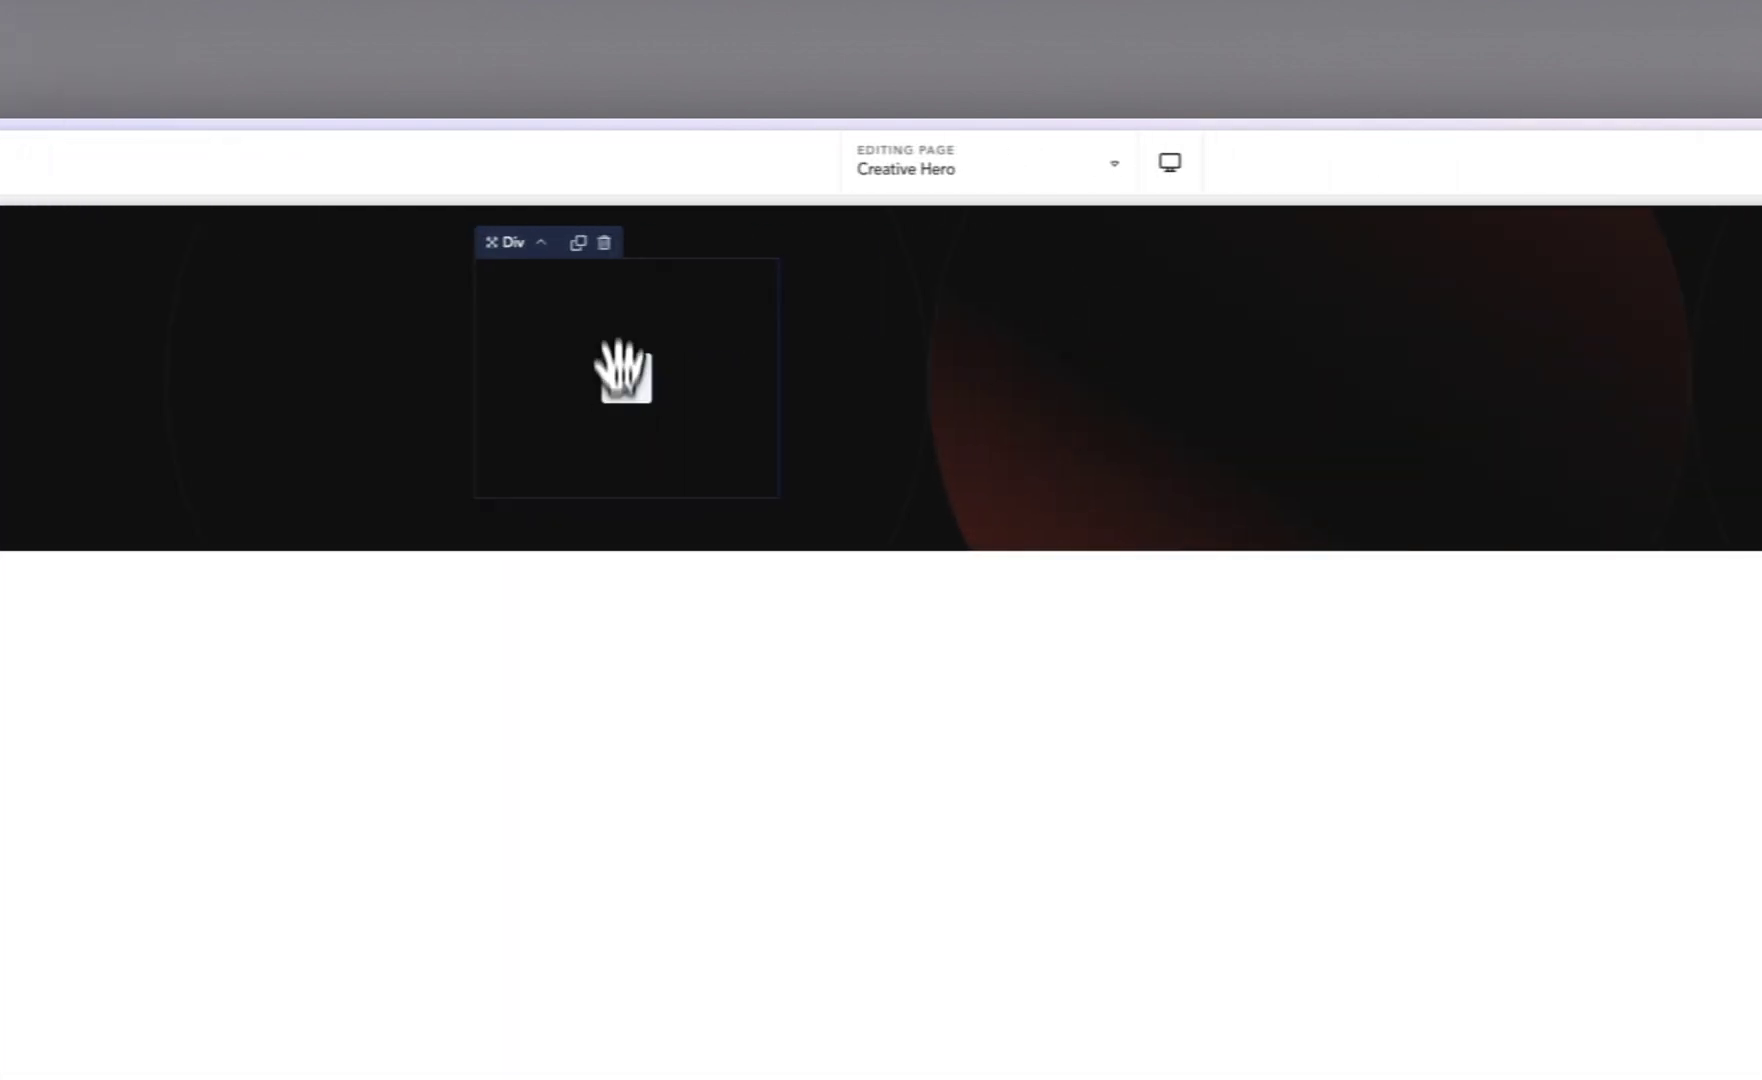
left_click(1083, 242)
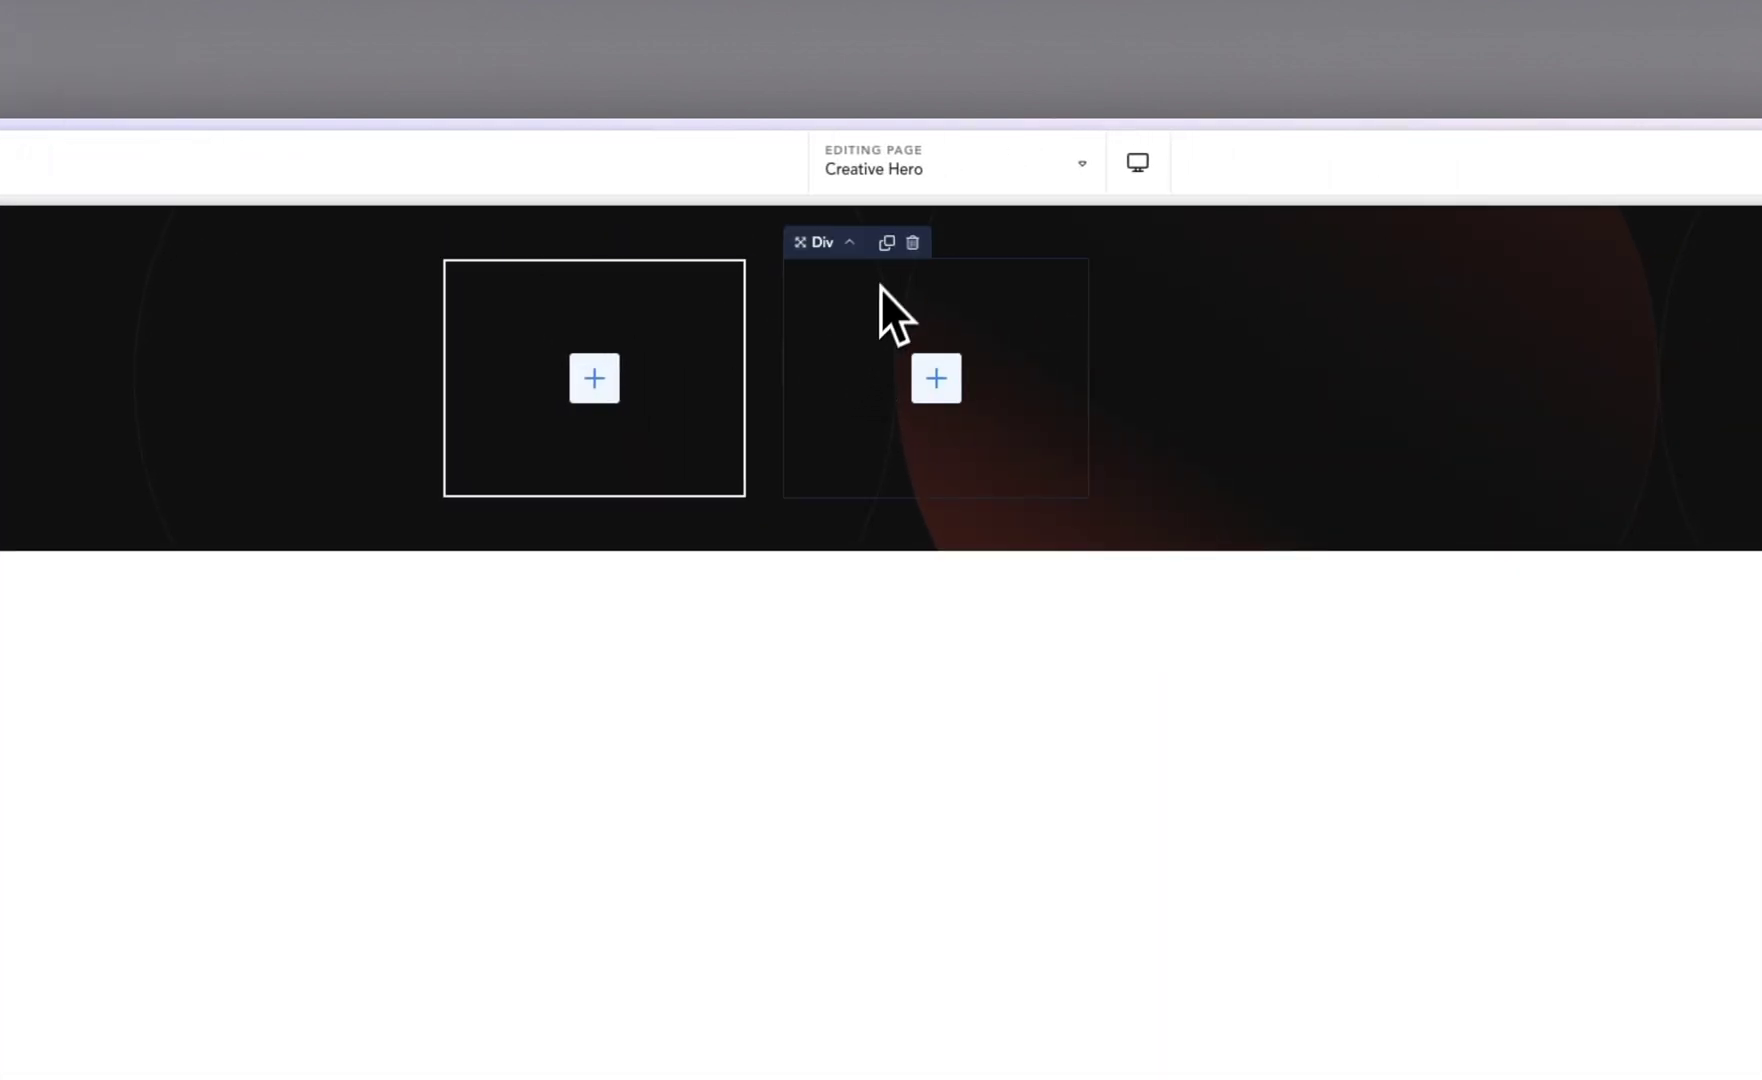
left_click(886, 243)
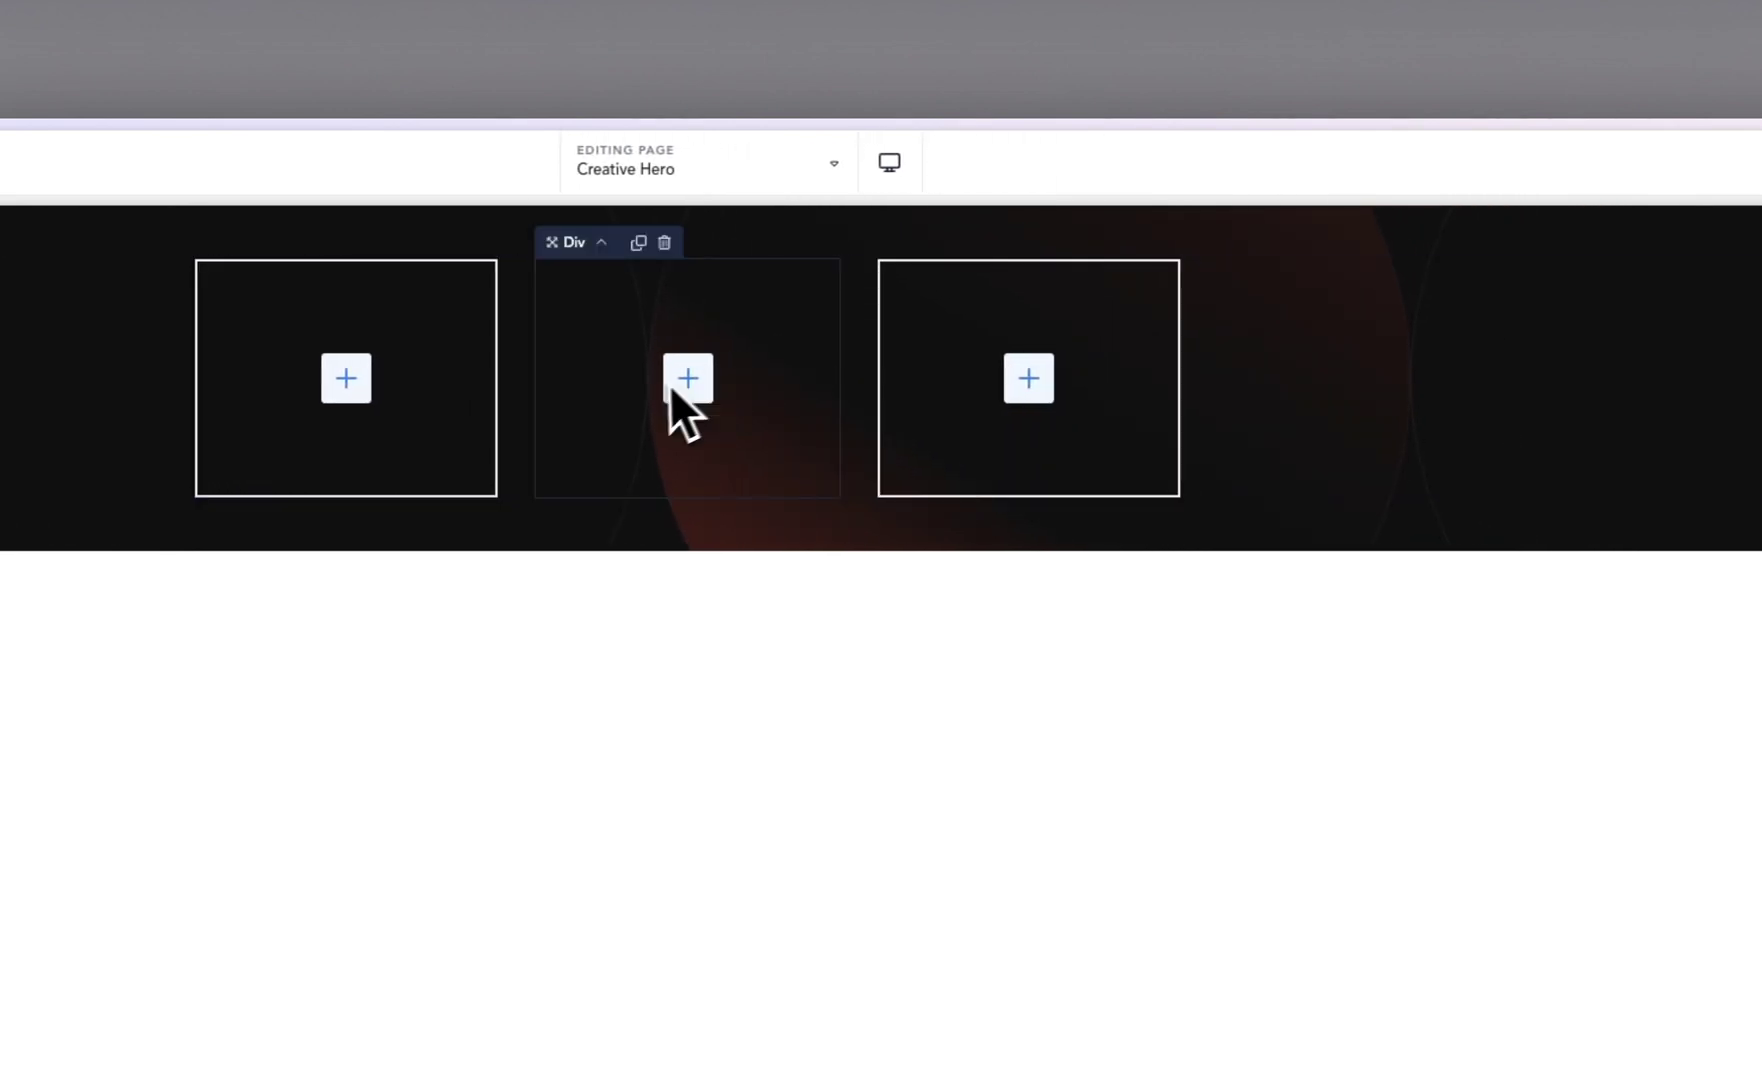
Step: Make the middle div span three grid columns with a grid-column rule in its custom CSS
left_click(360, 315)
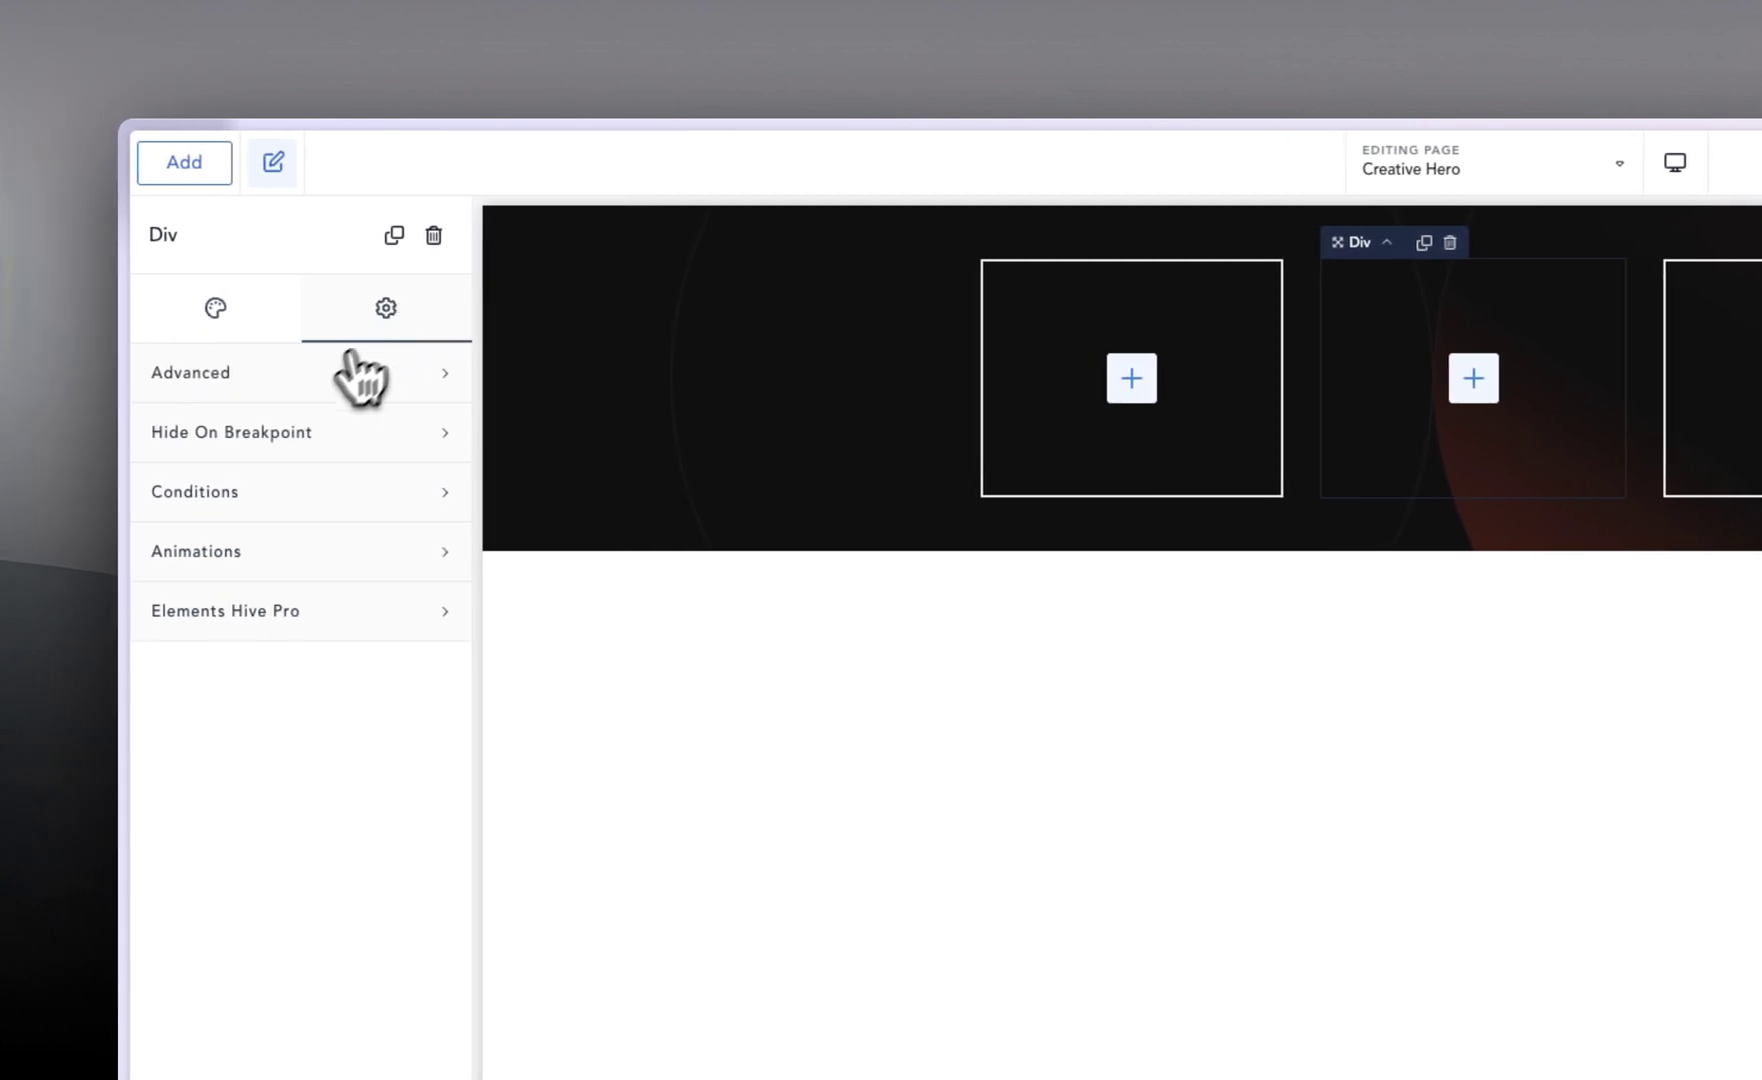
left_click(235, 385)
mouse_move(273, 496)
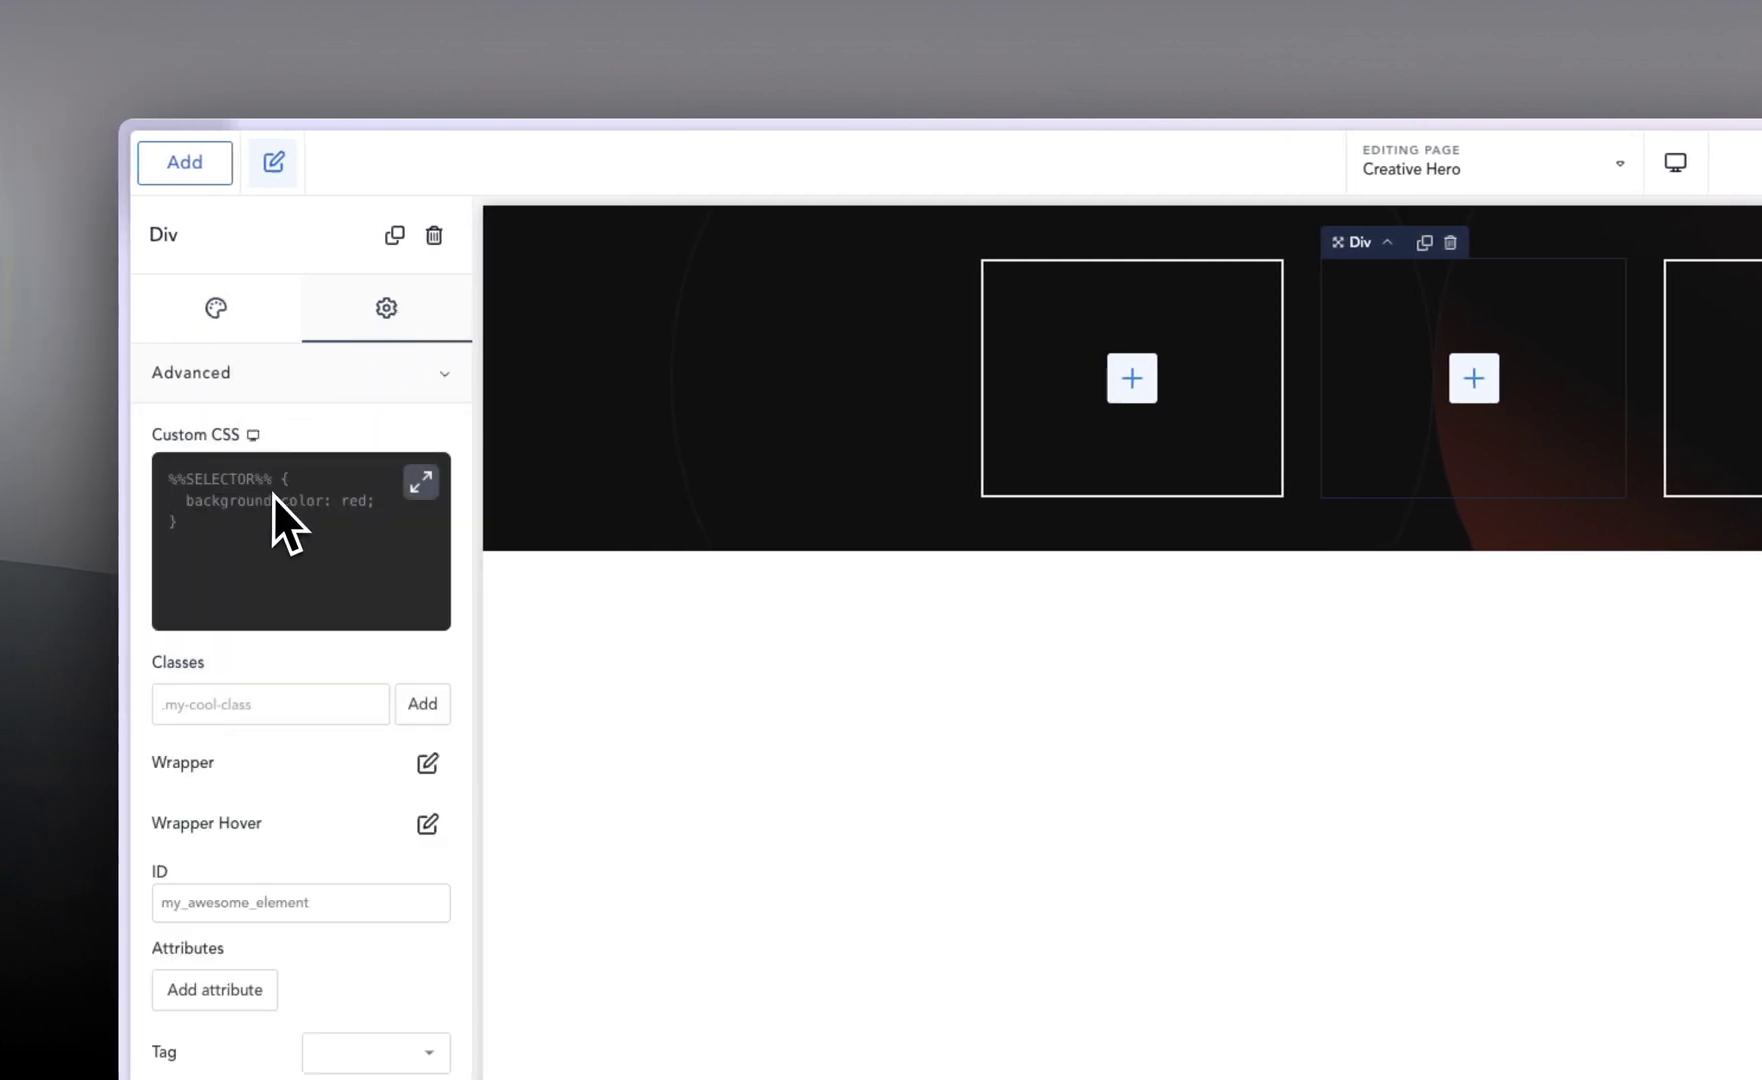
left_click(348, 500)
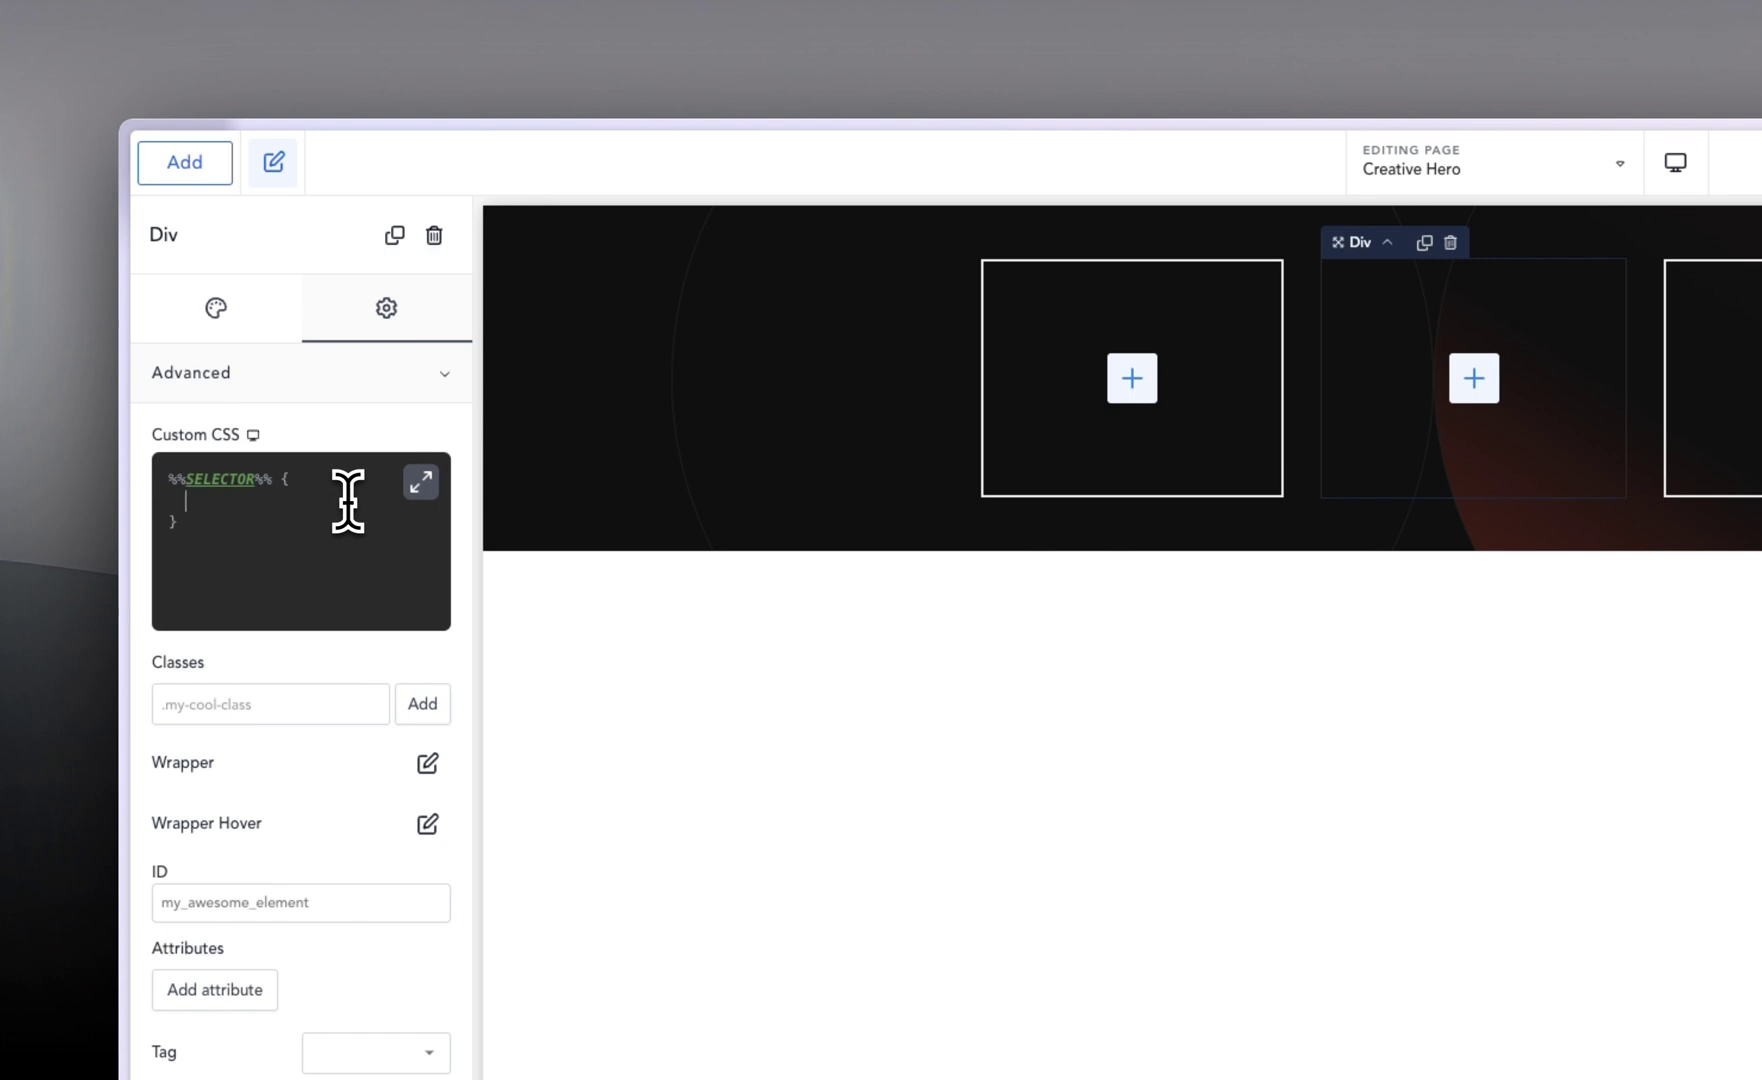
type("grid-column:")
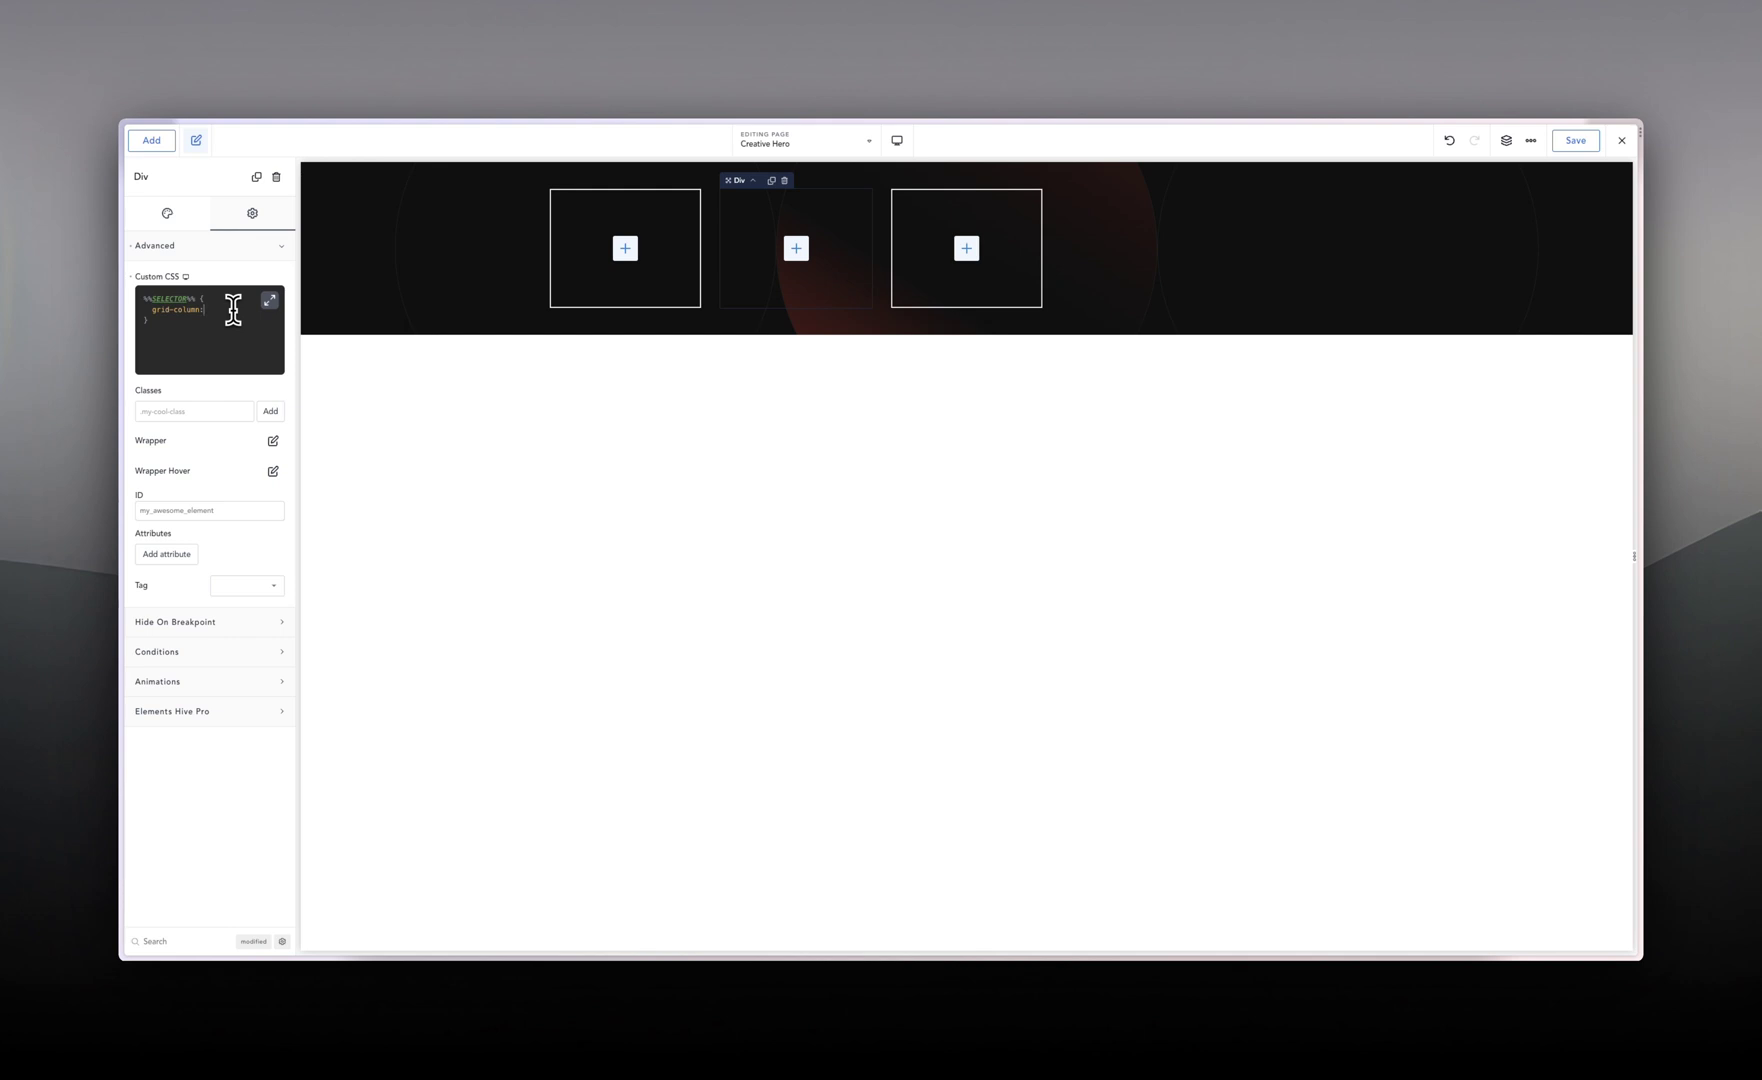
type("span 2")
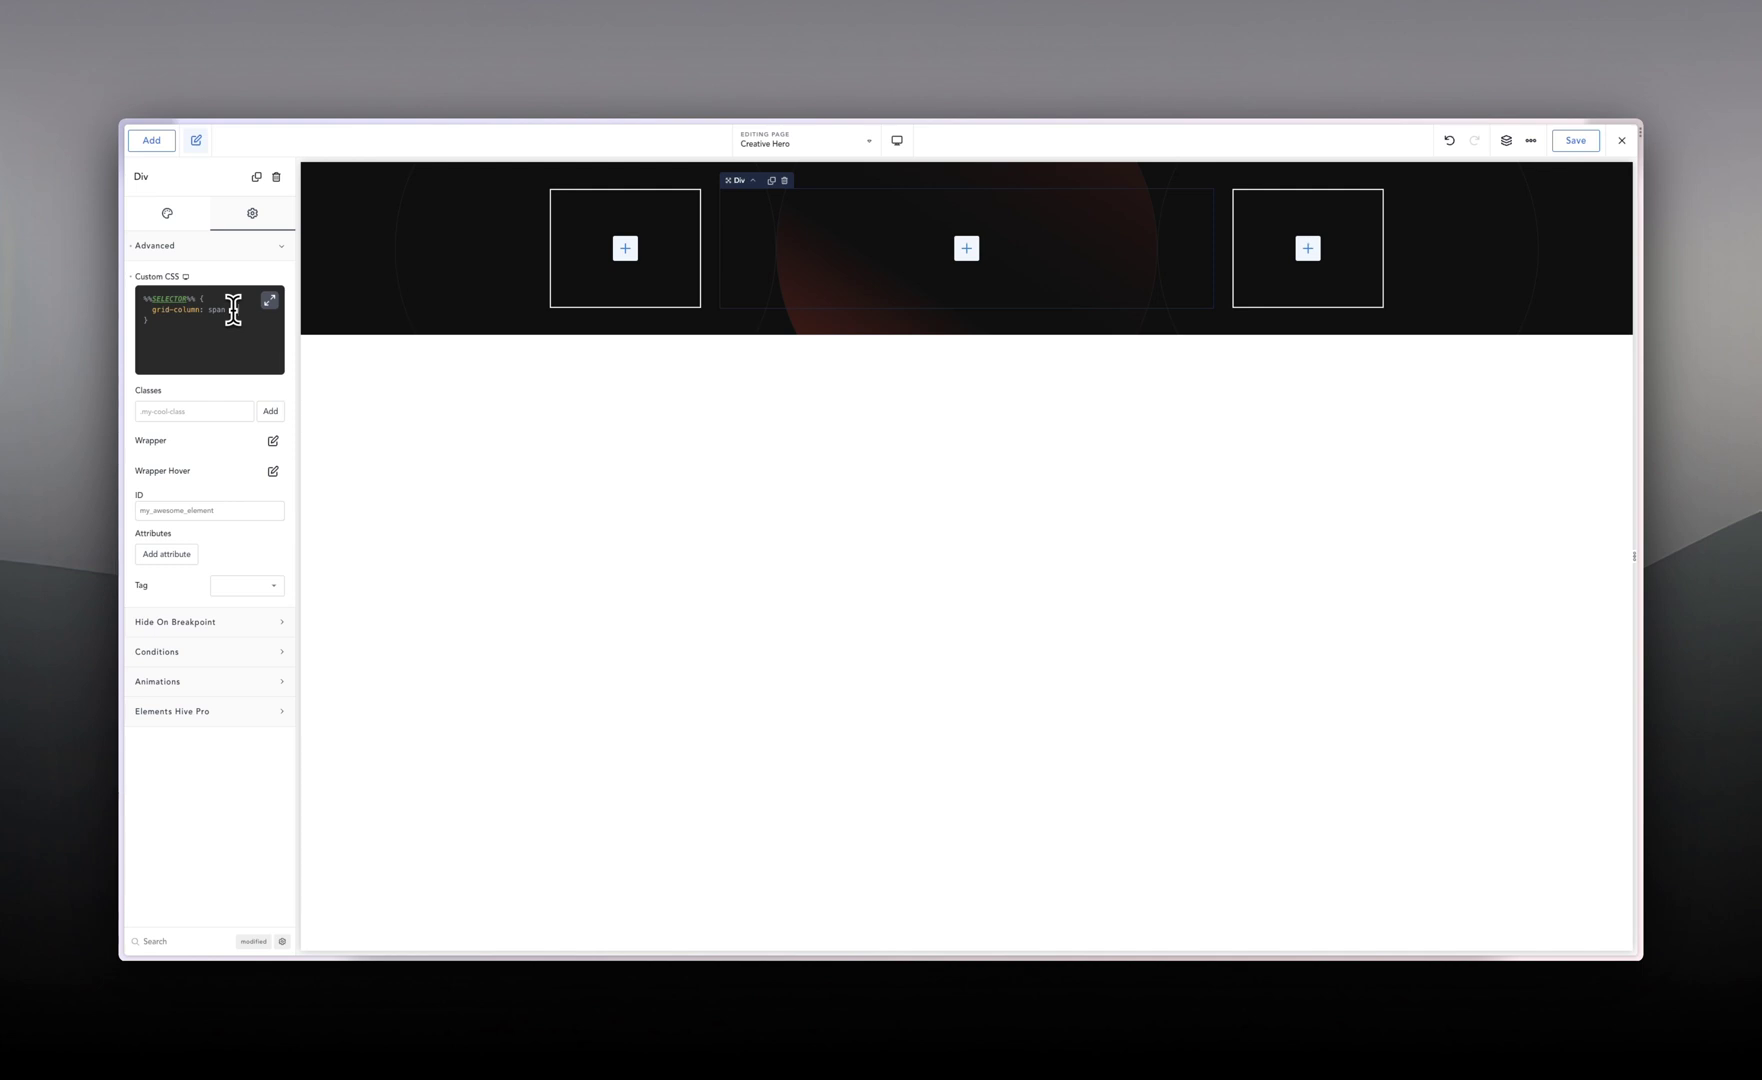
Step: Add an Icon element to the first grid div and a nested div below the icon
left_click(407, 280)
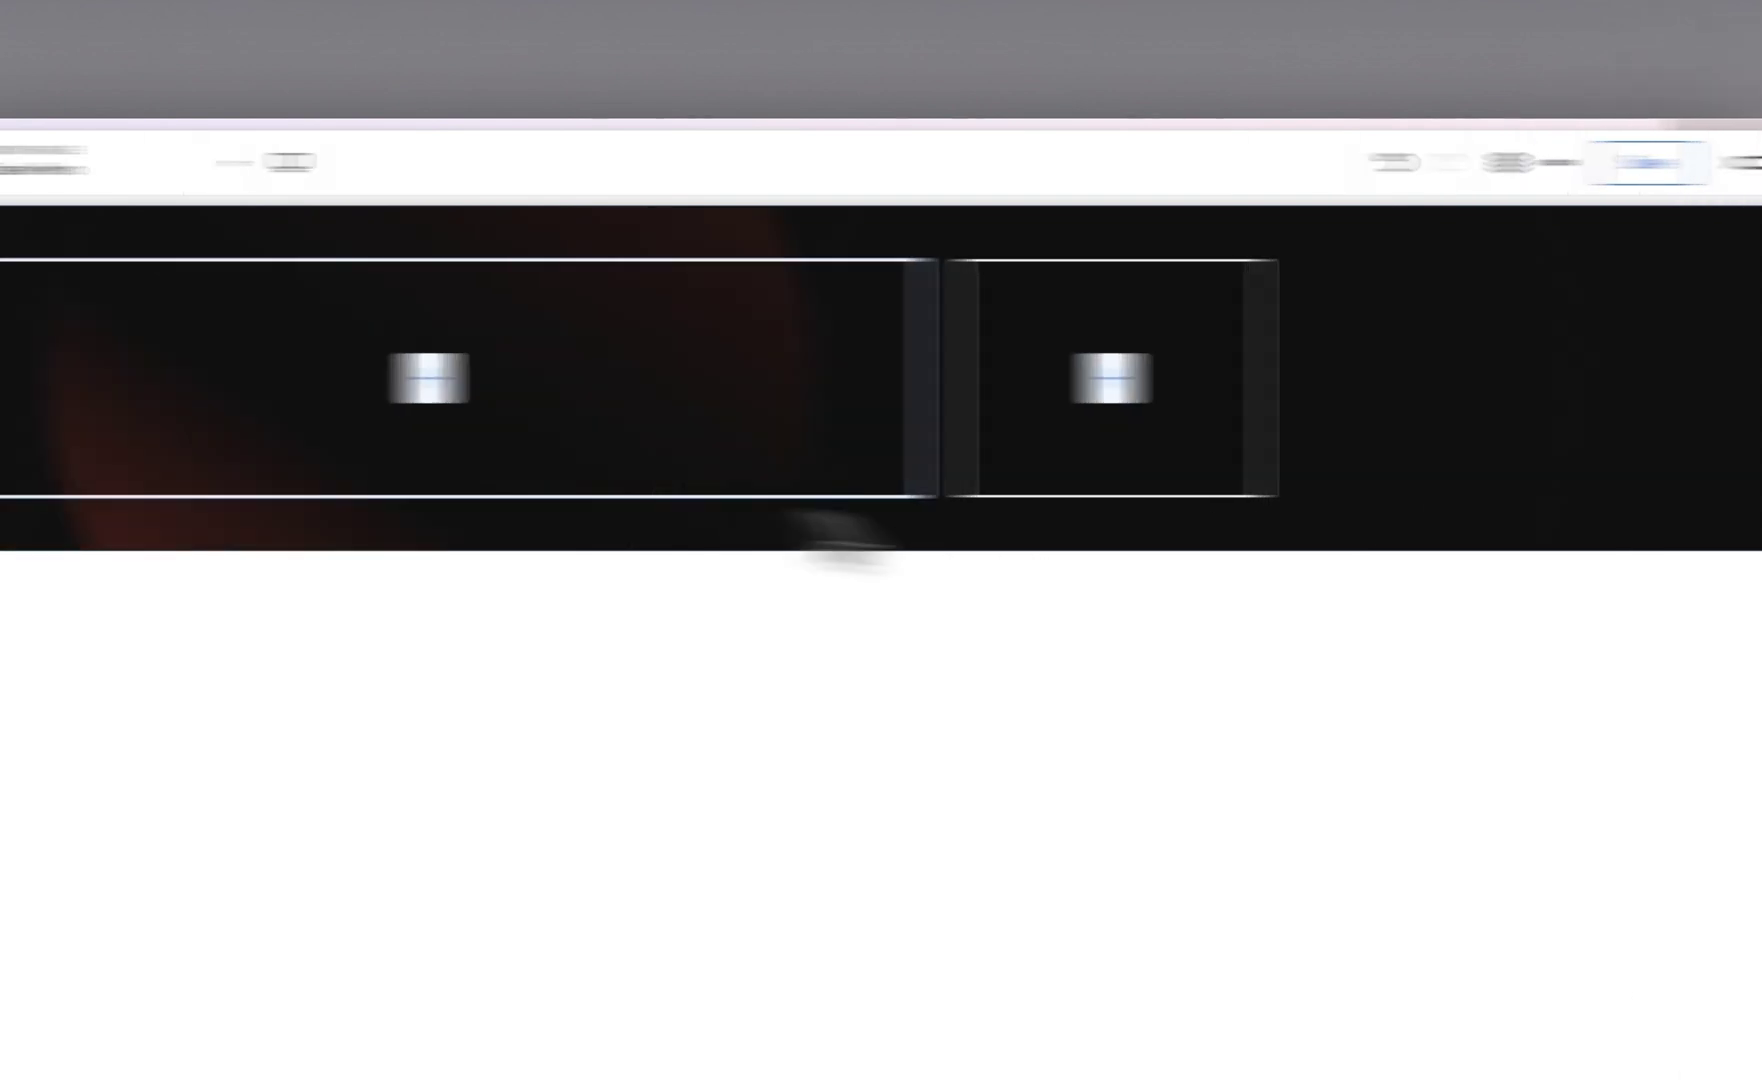
left_click(510, 478)
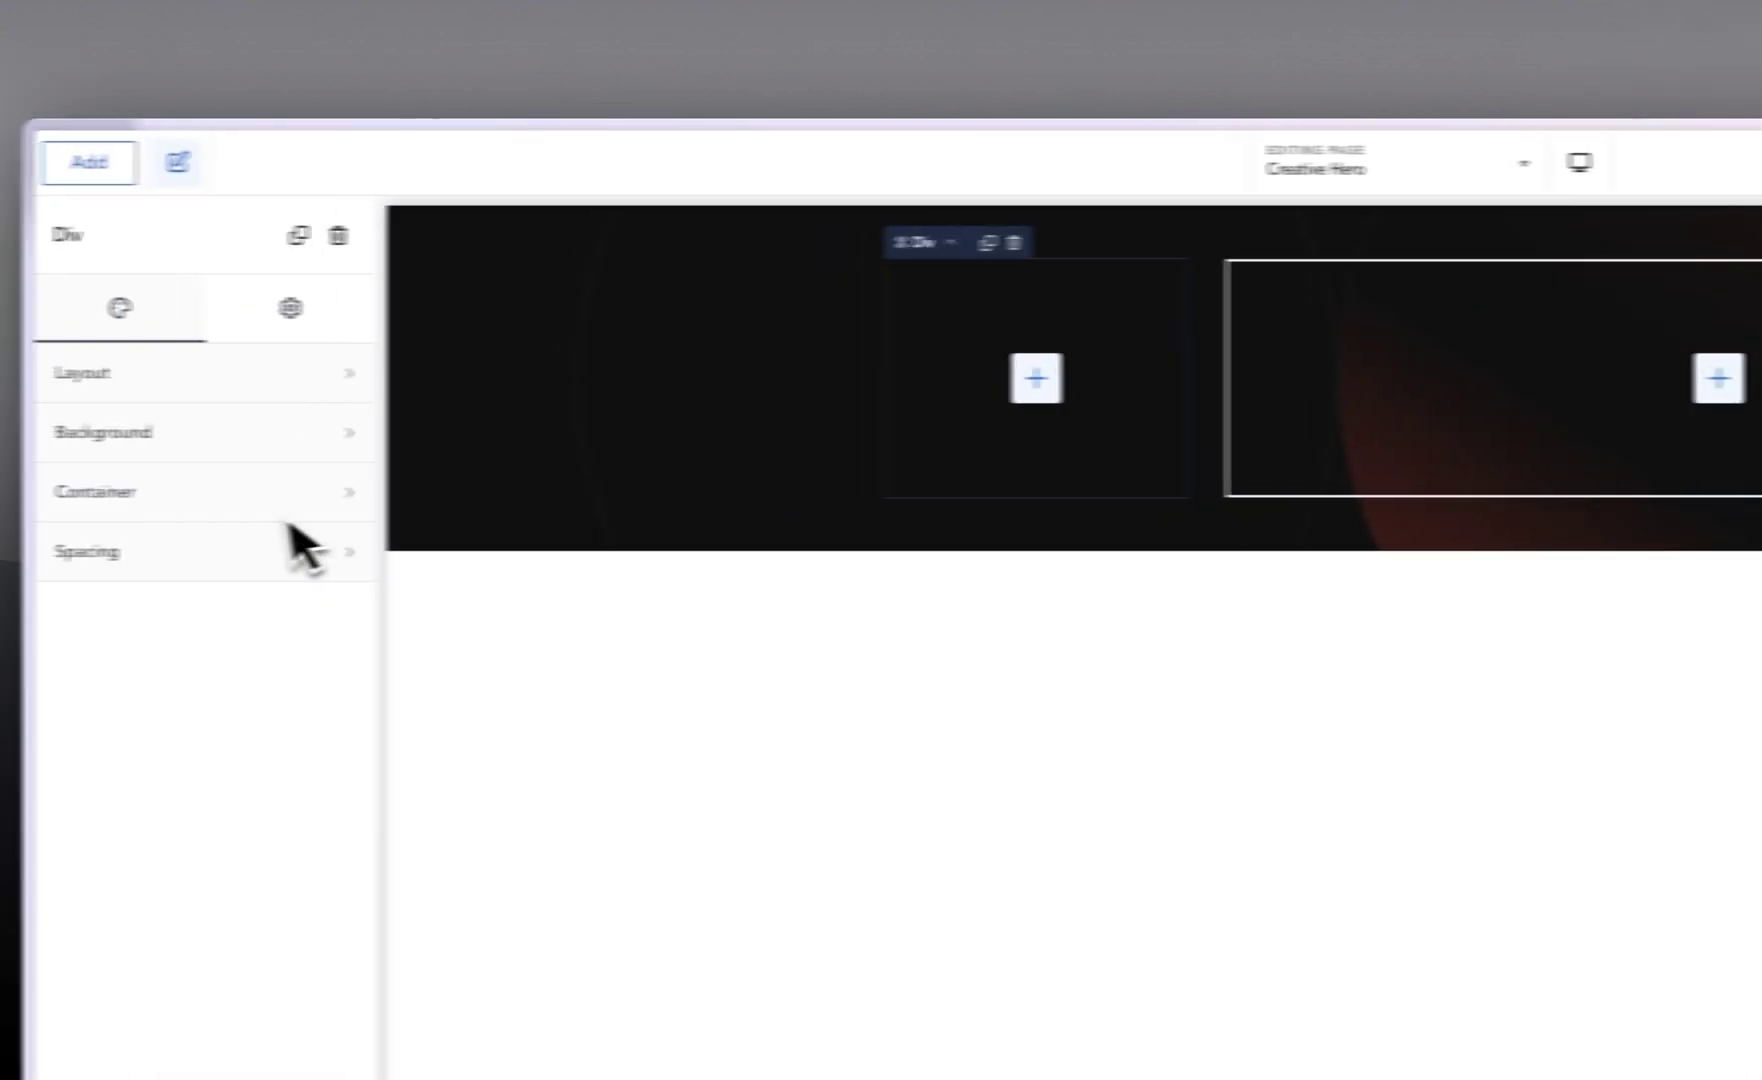
left_click(184, 178)
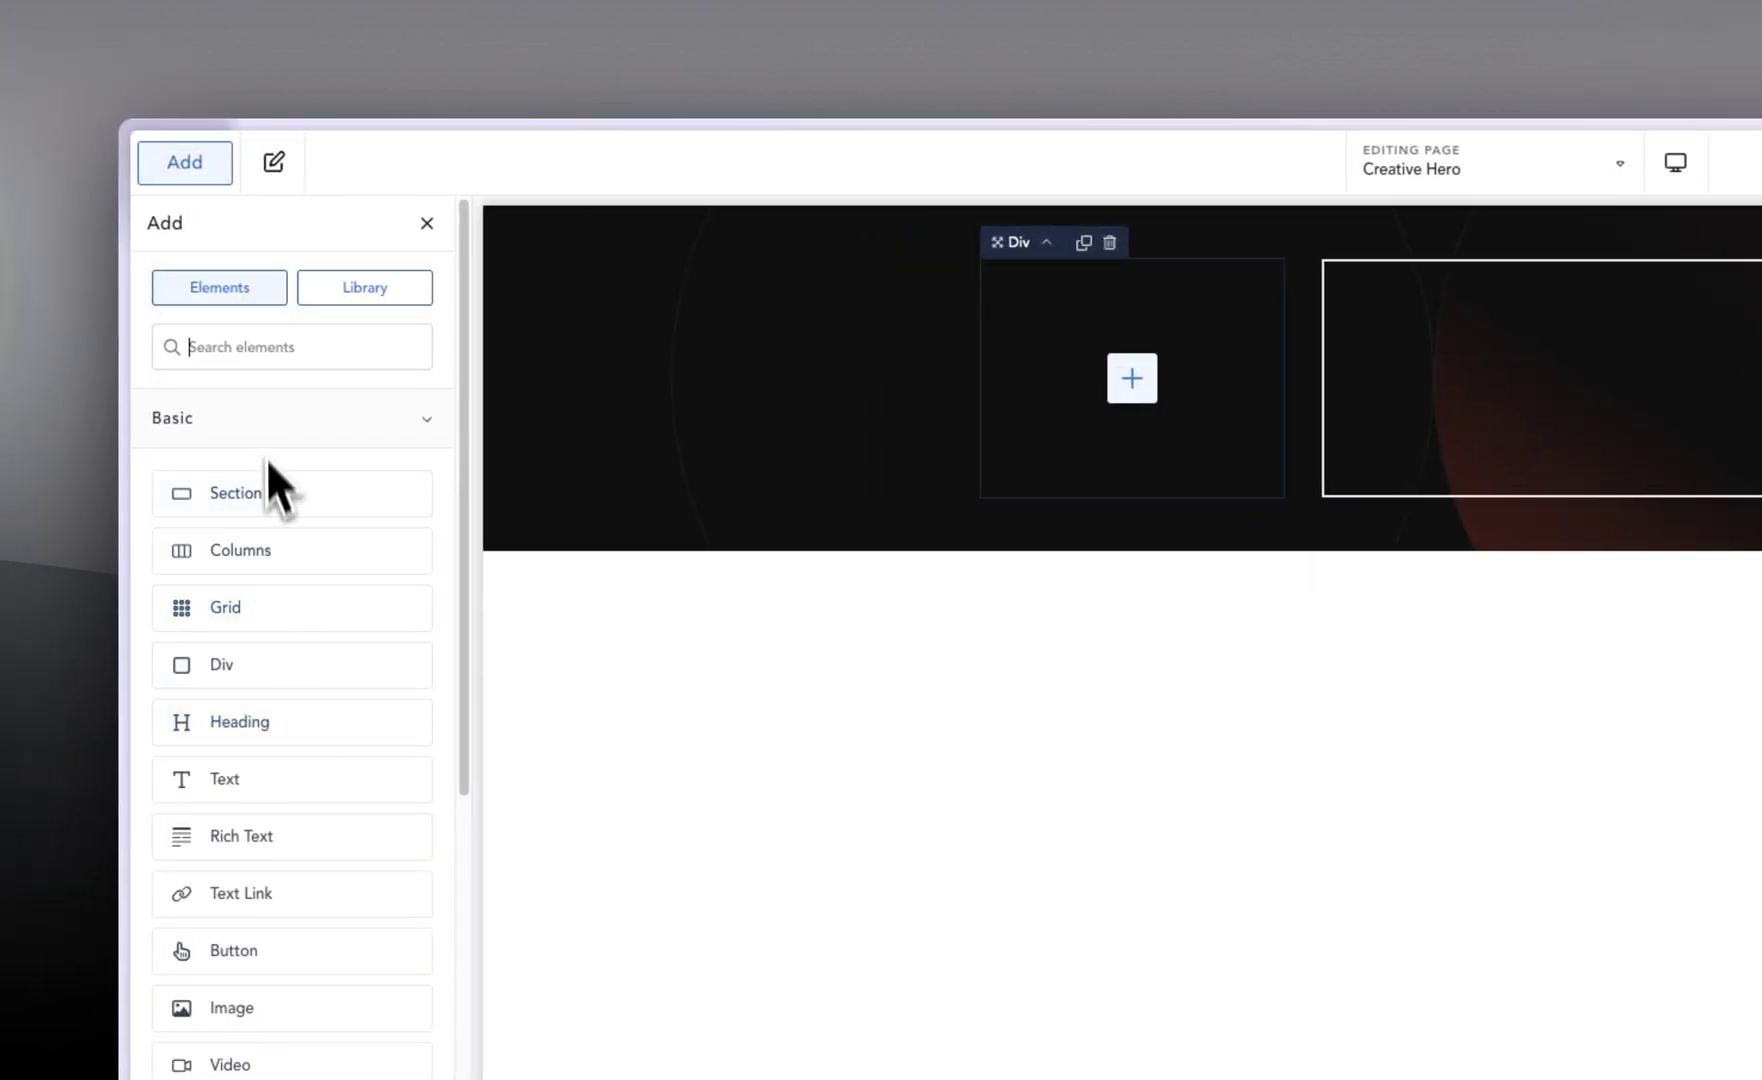
type("icon")
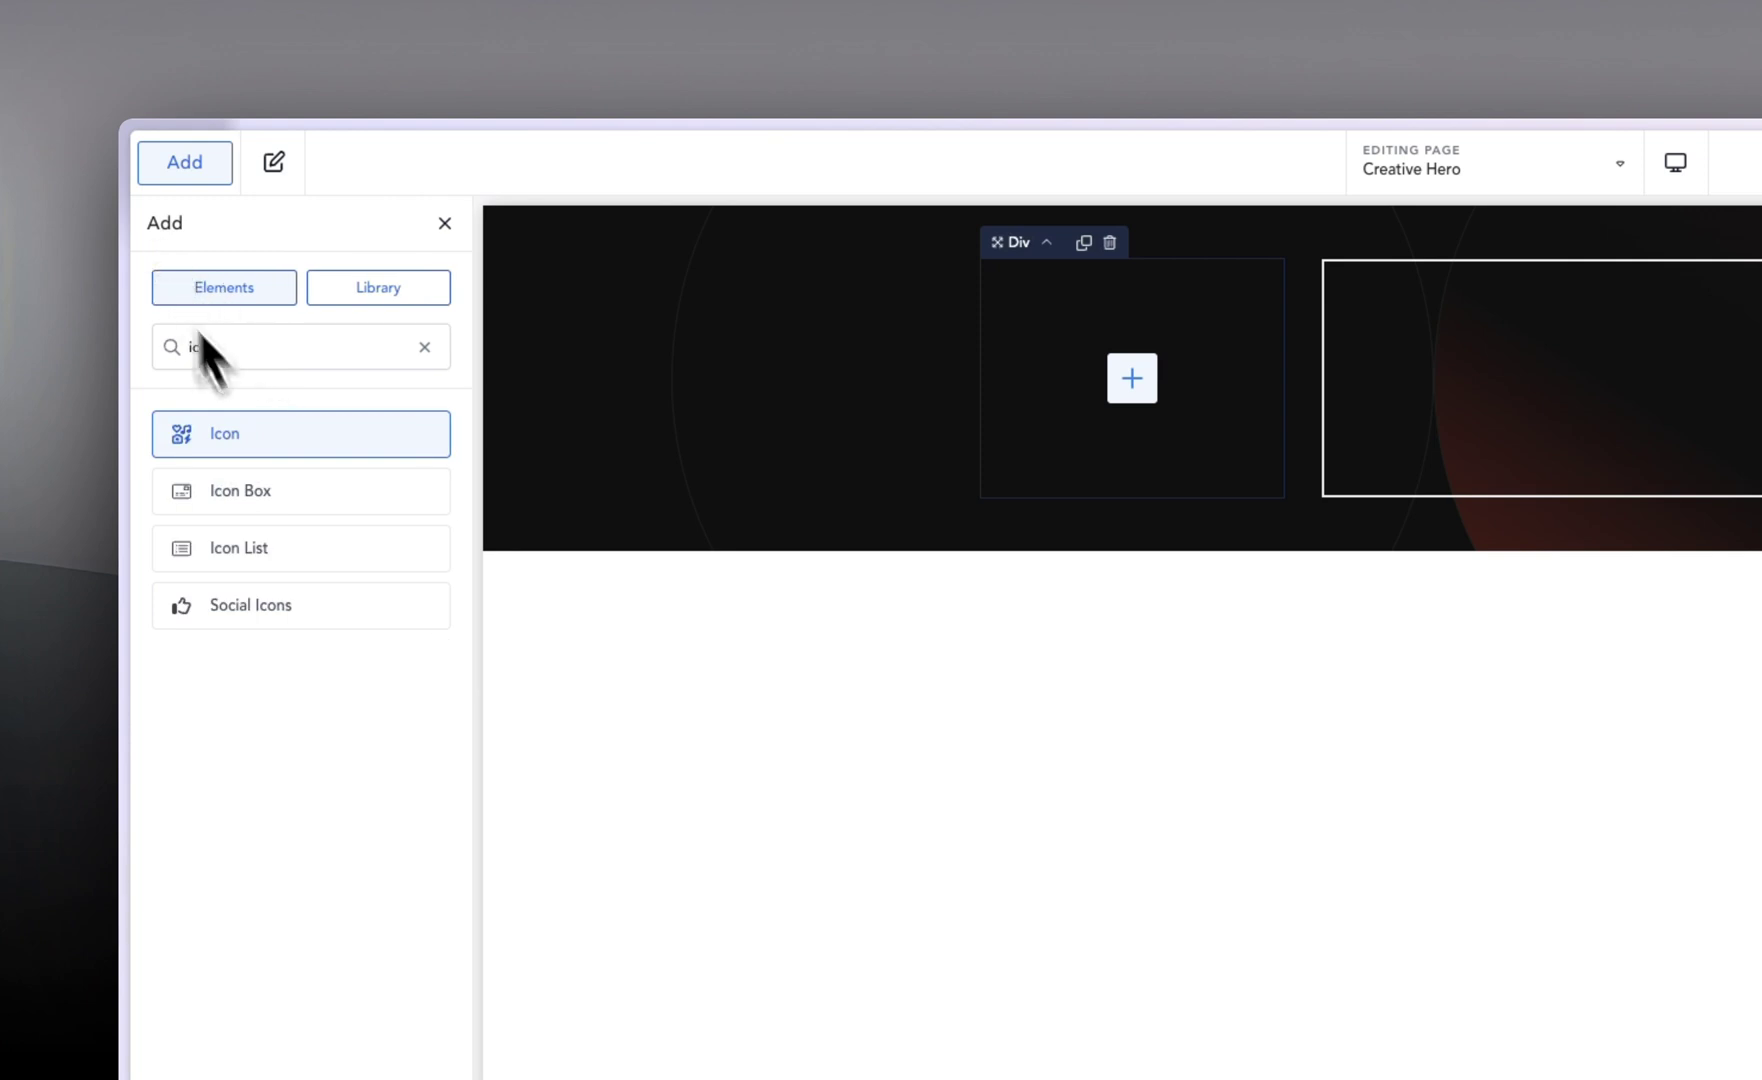
left_click(278, 432)
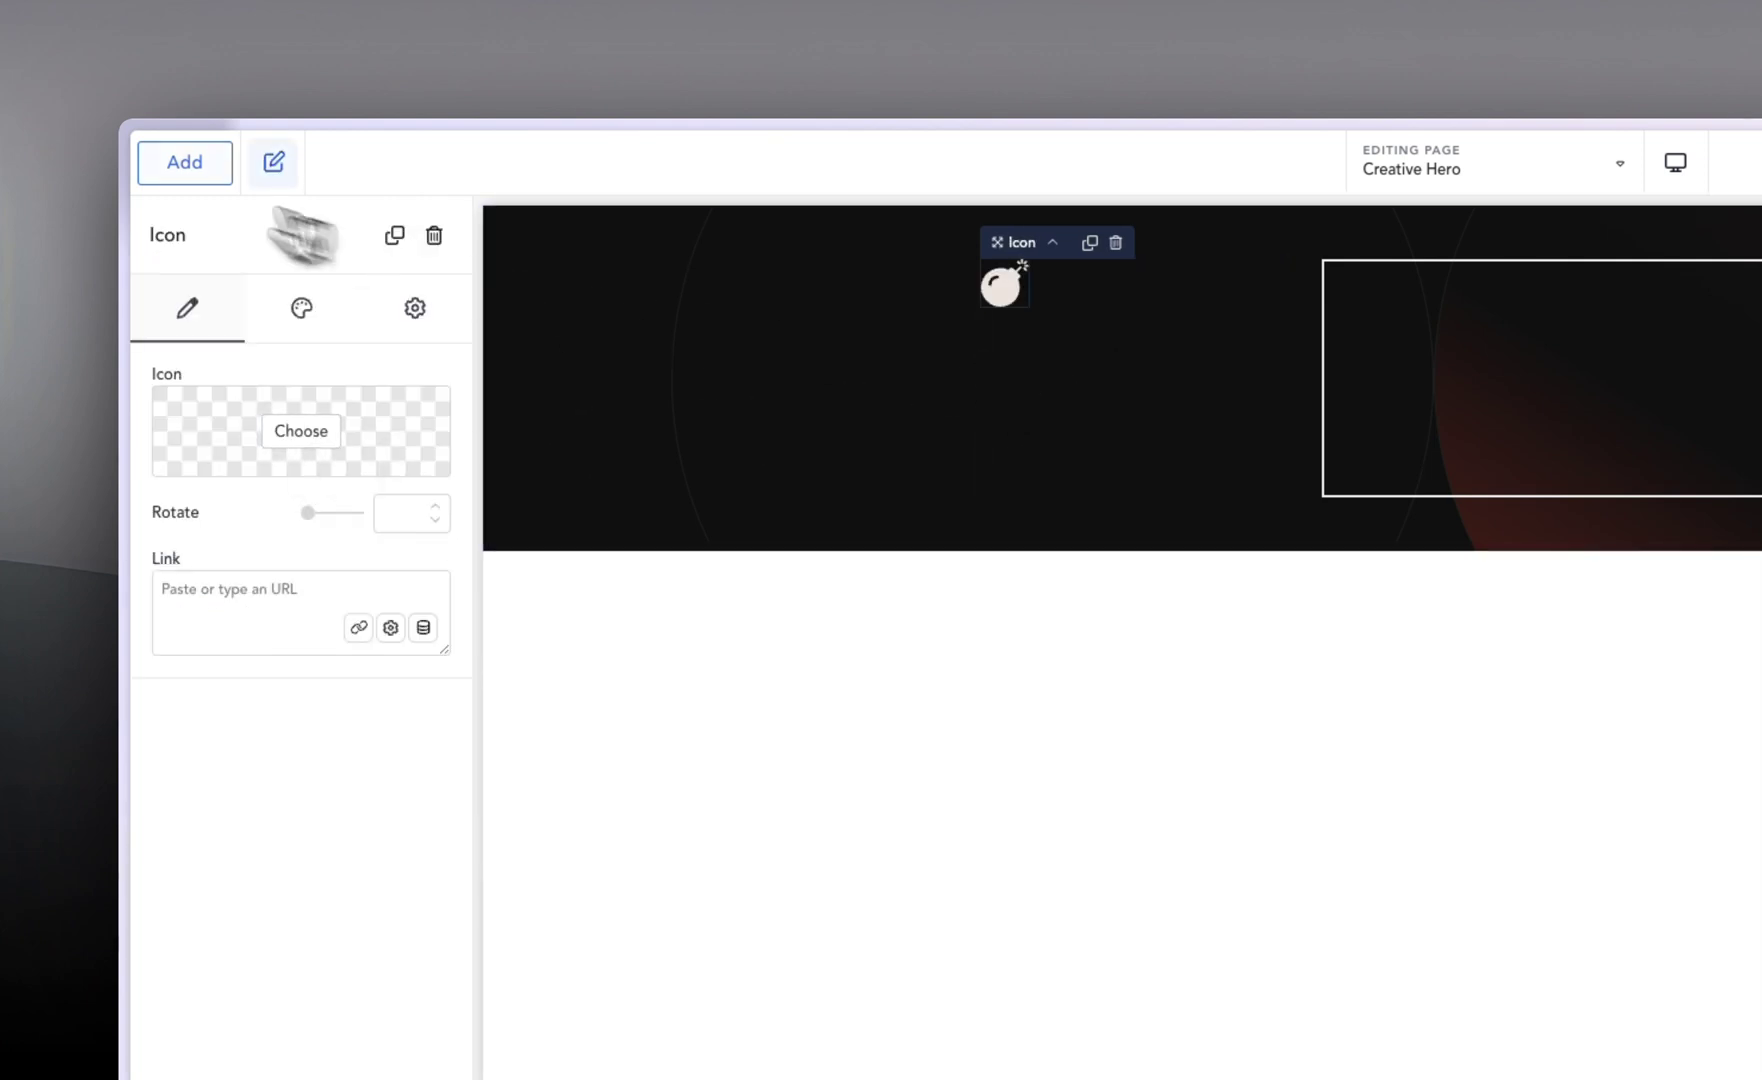
left_click(184, 162)
left_click(260, 667)
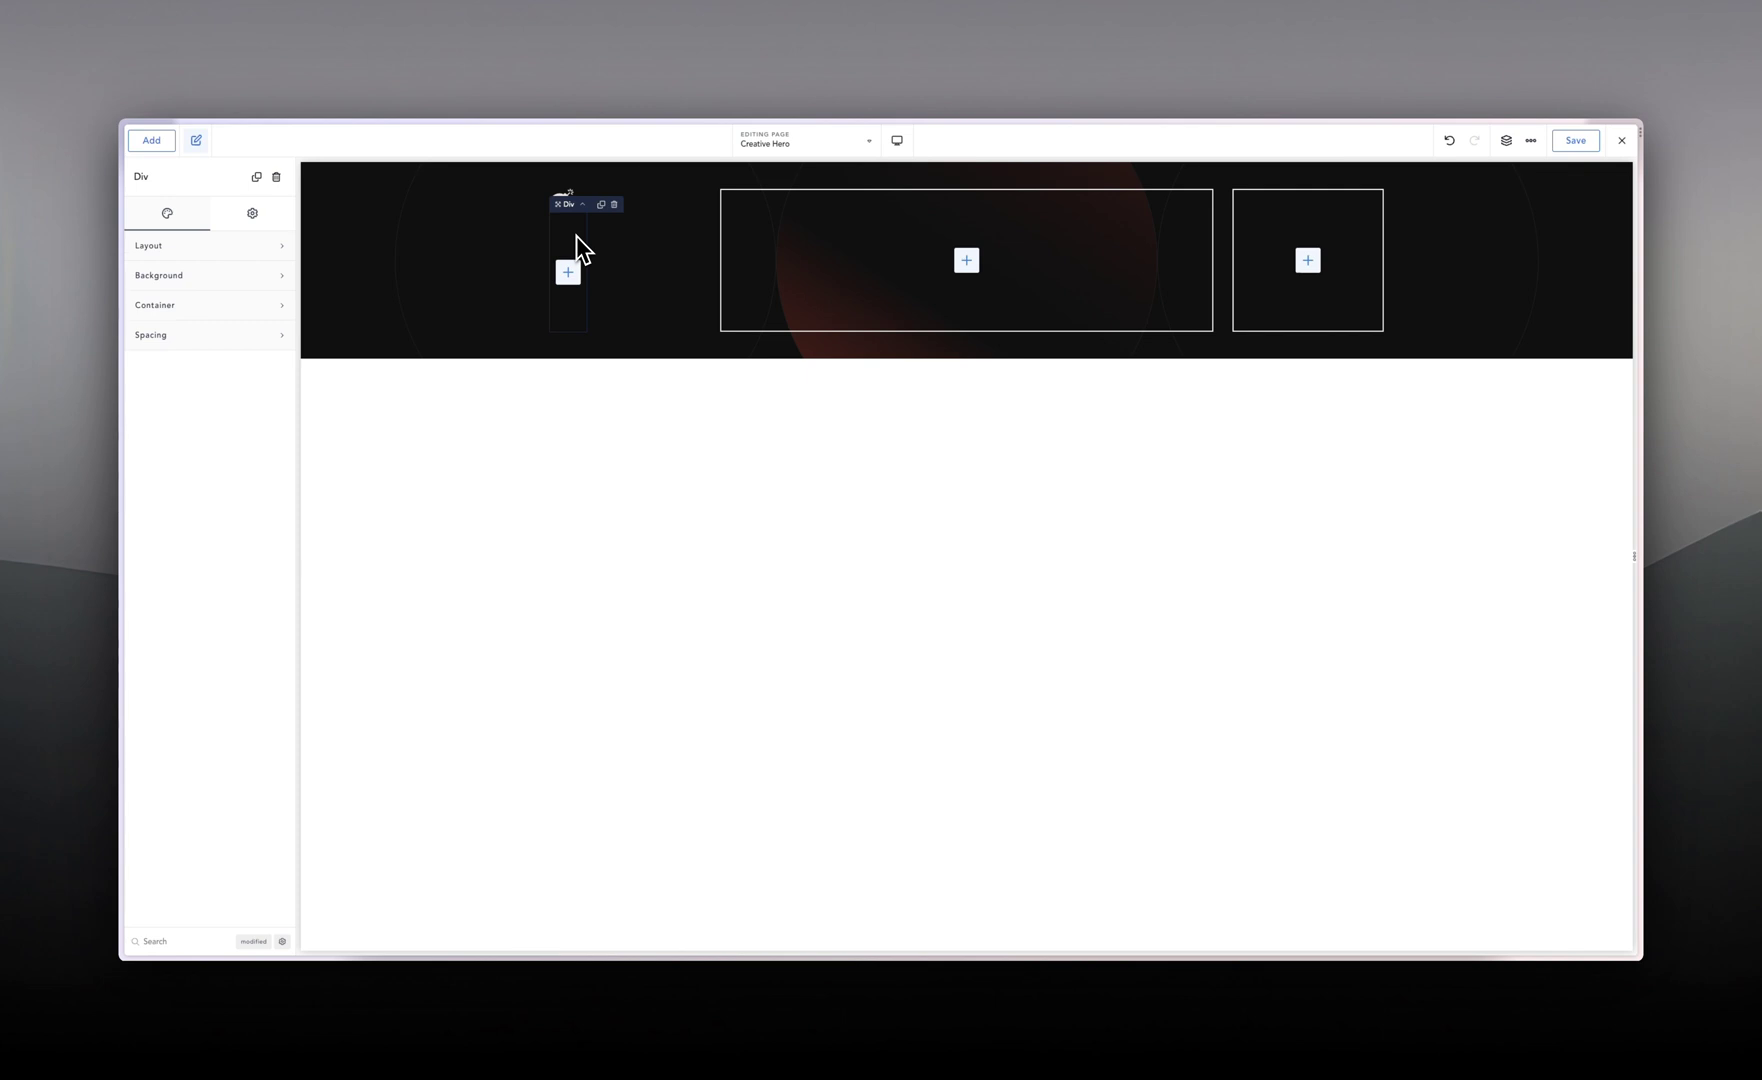
Step: Try an Animated Heading element inside the nested div below the icon
left_click(151, 140)
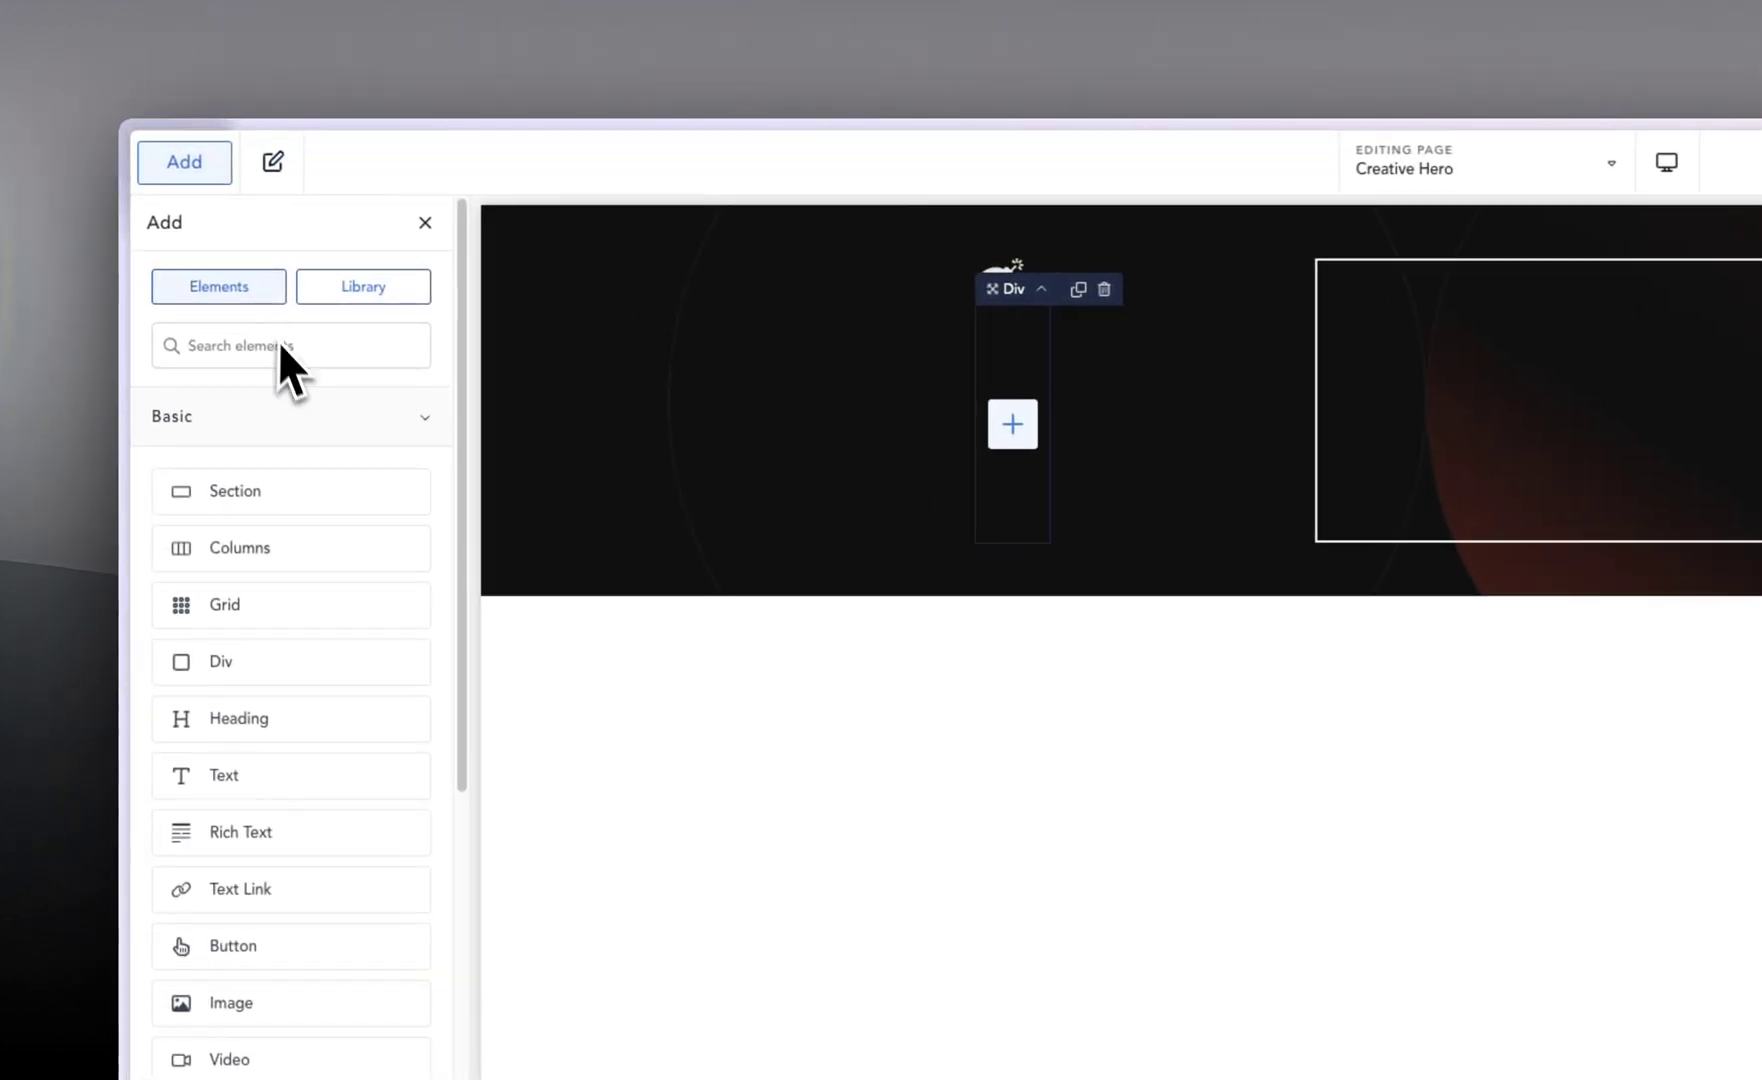
left_click(284, 348)
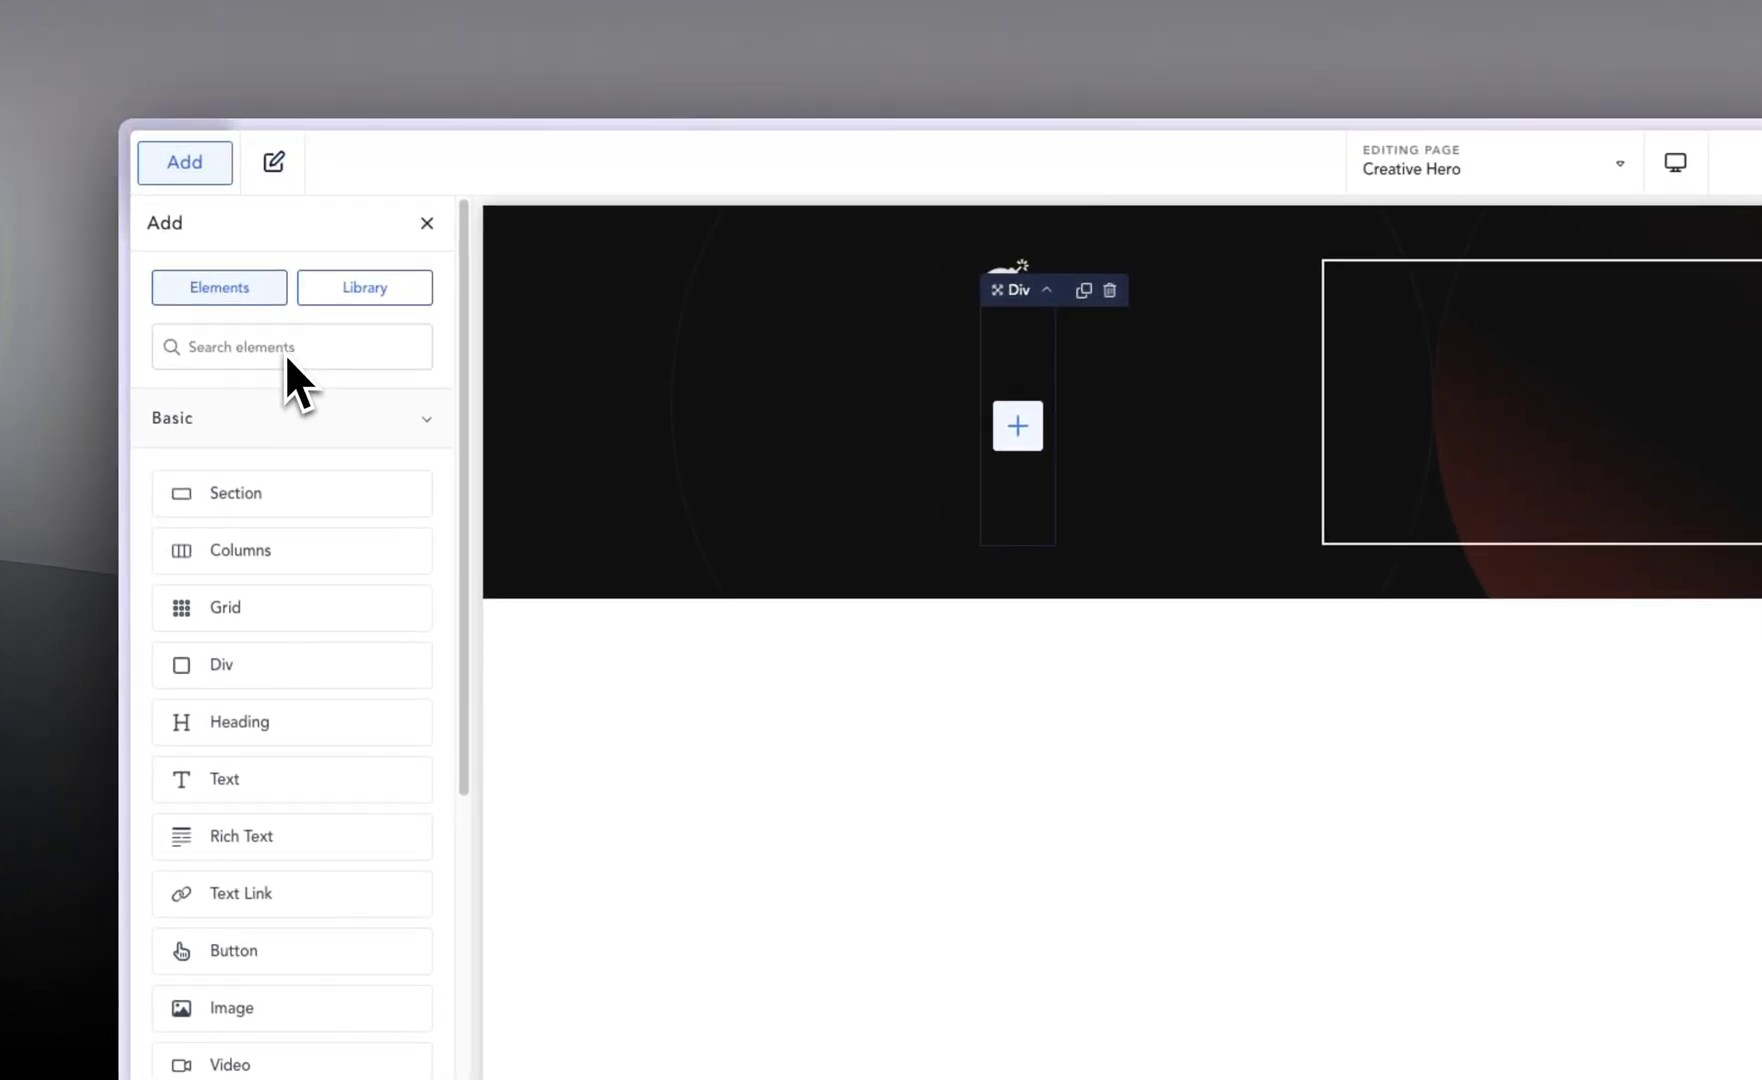
type("an")
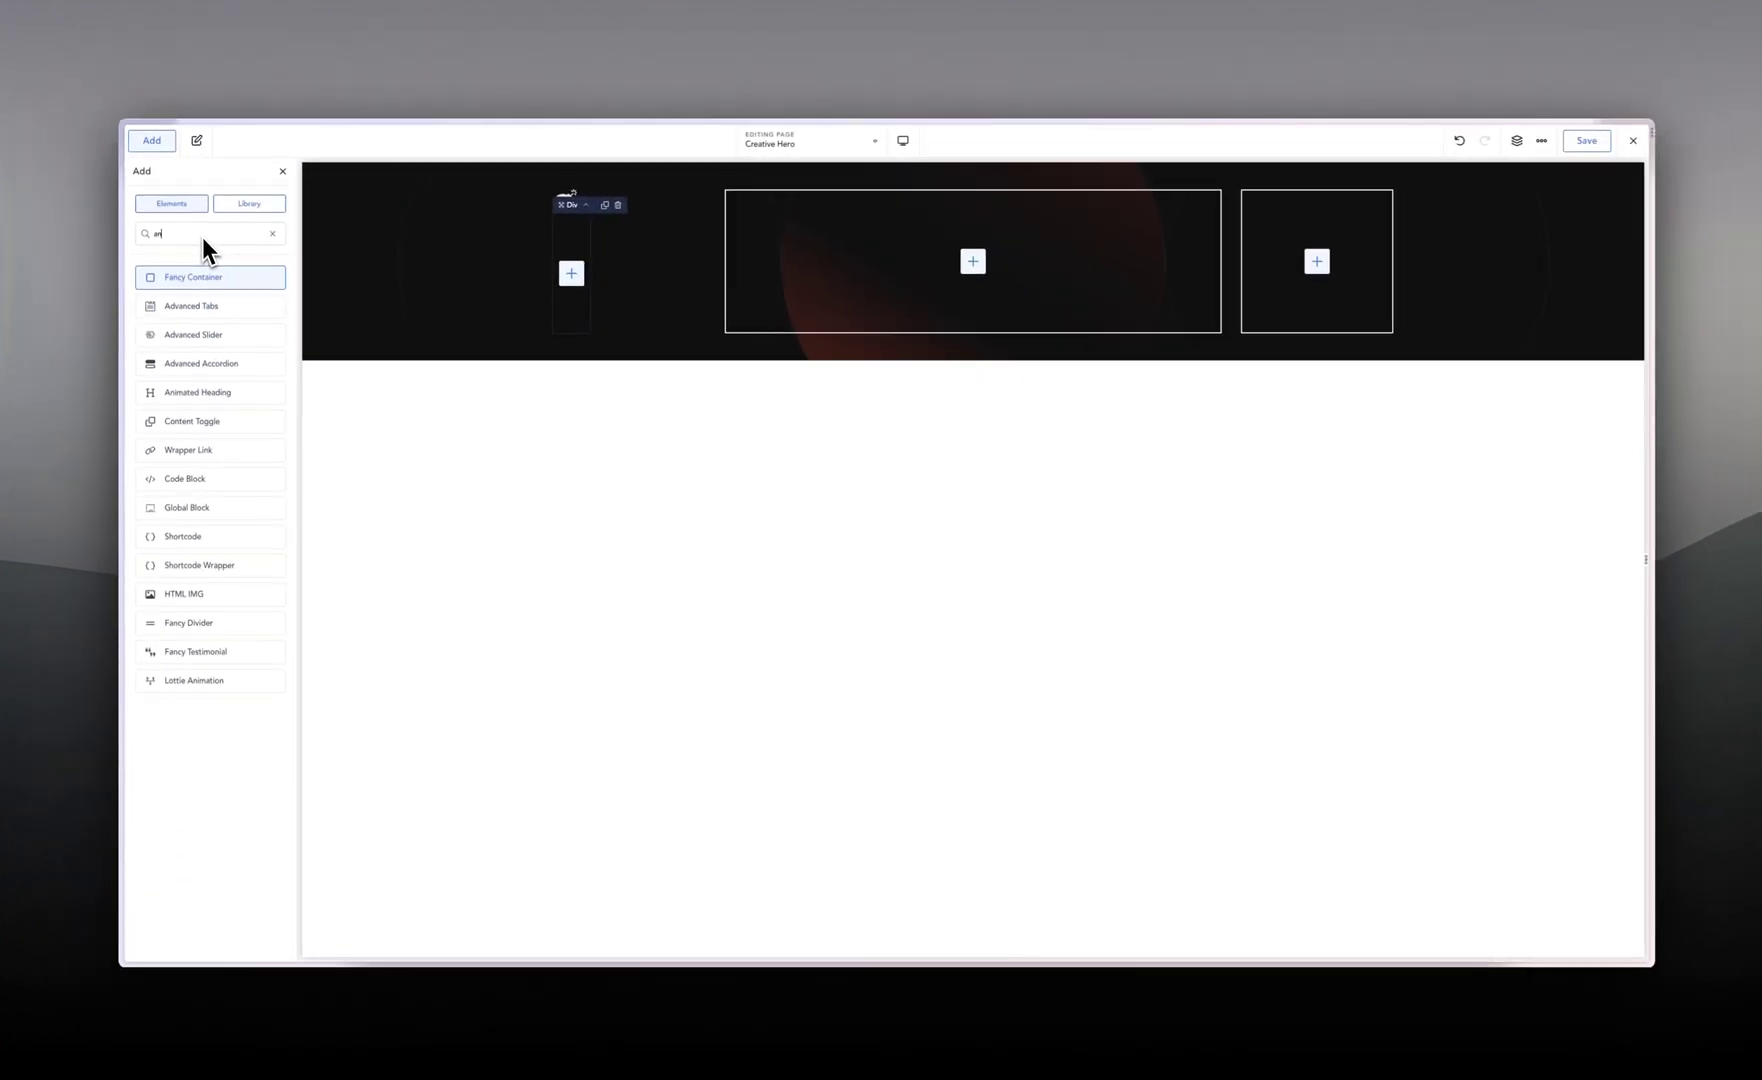
type("i")
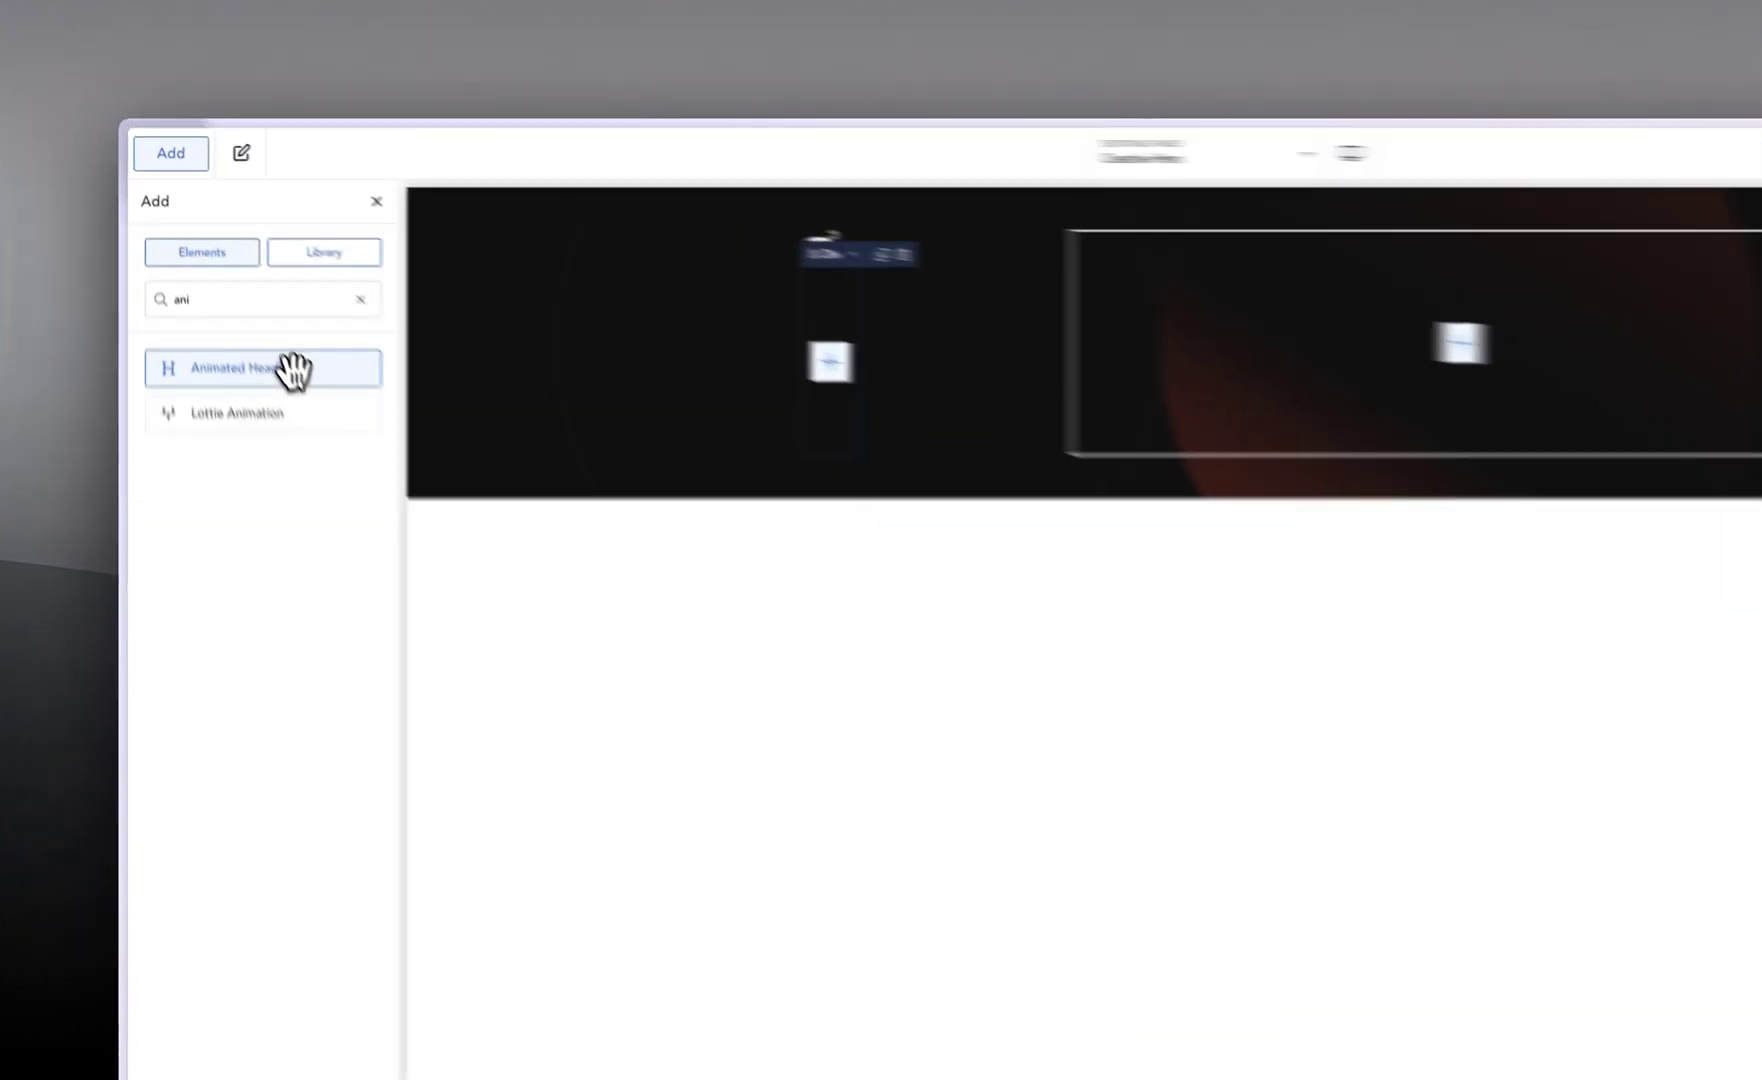
left_click(228, 277)
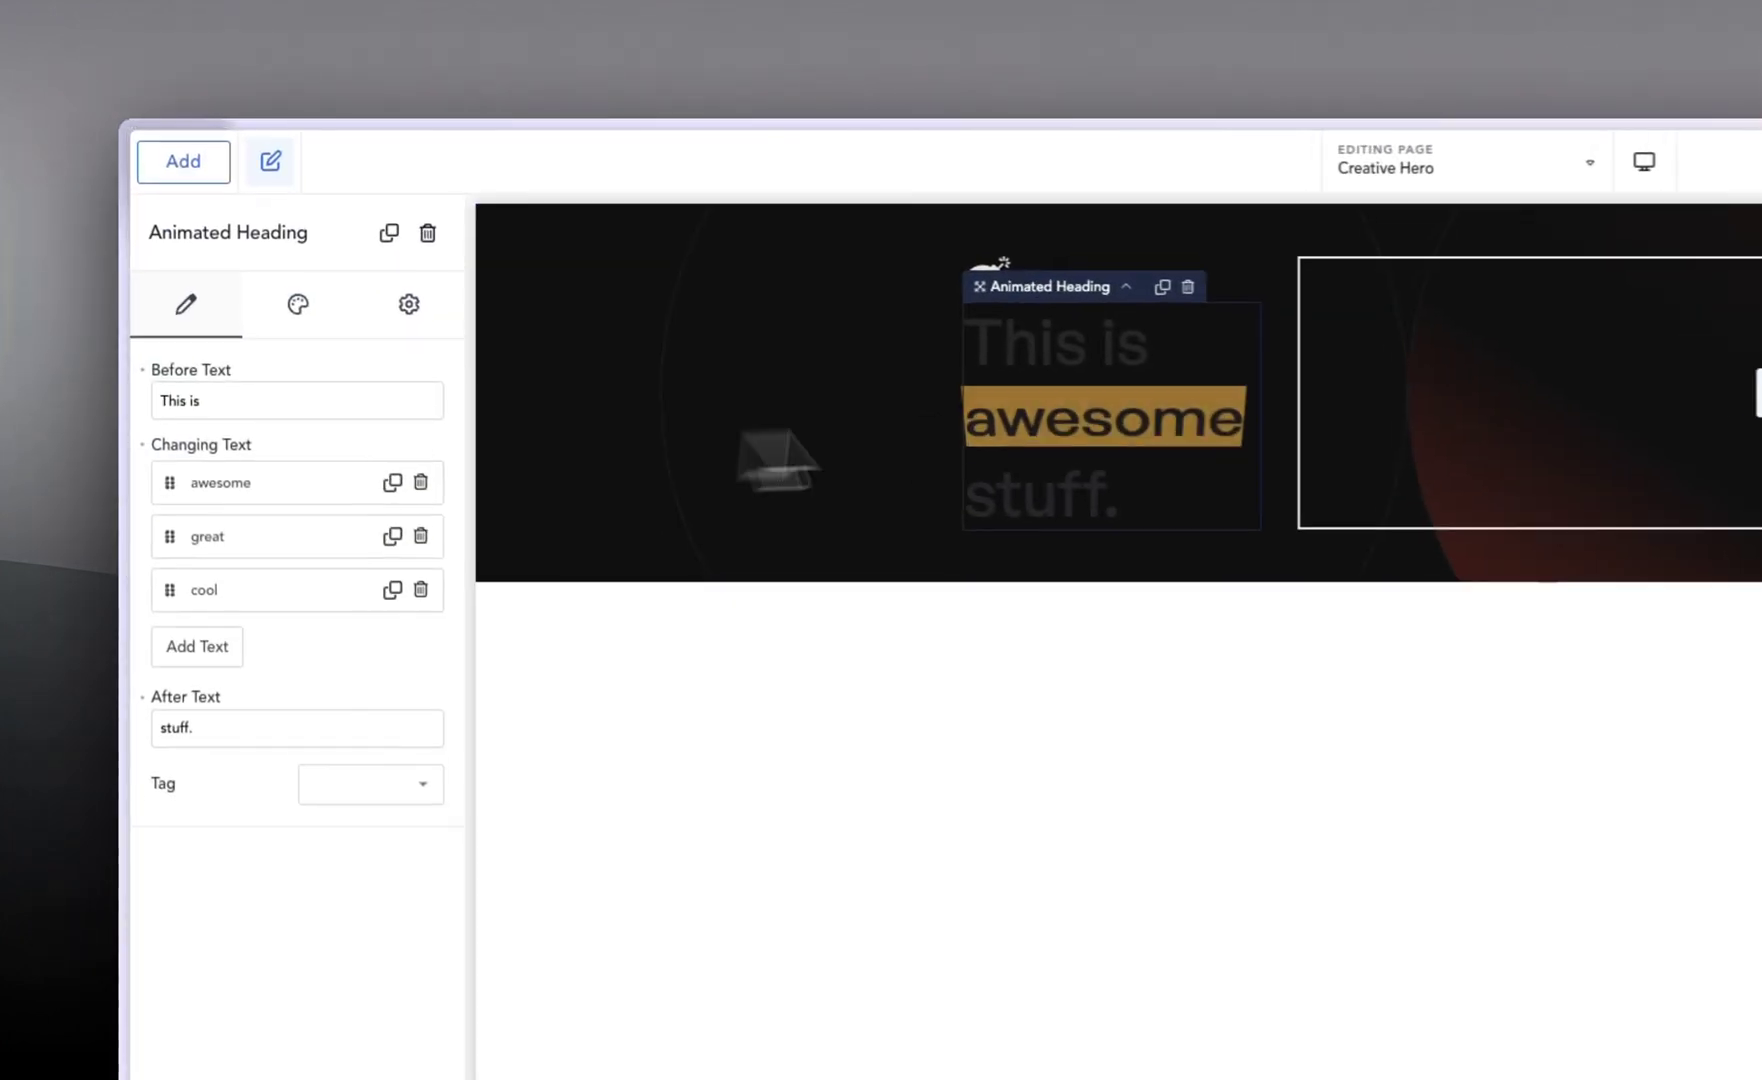
Step: Delete the animated heading's three changing texts, replace its before text with 93m+, and select its after text
left_click(426, 489)
left_click(426, 489)
left_click(427, 484)
triple_click(247, 400)
type("93")
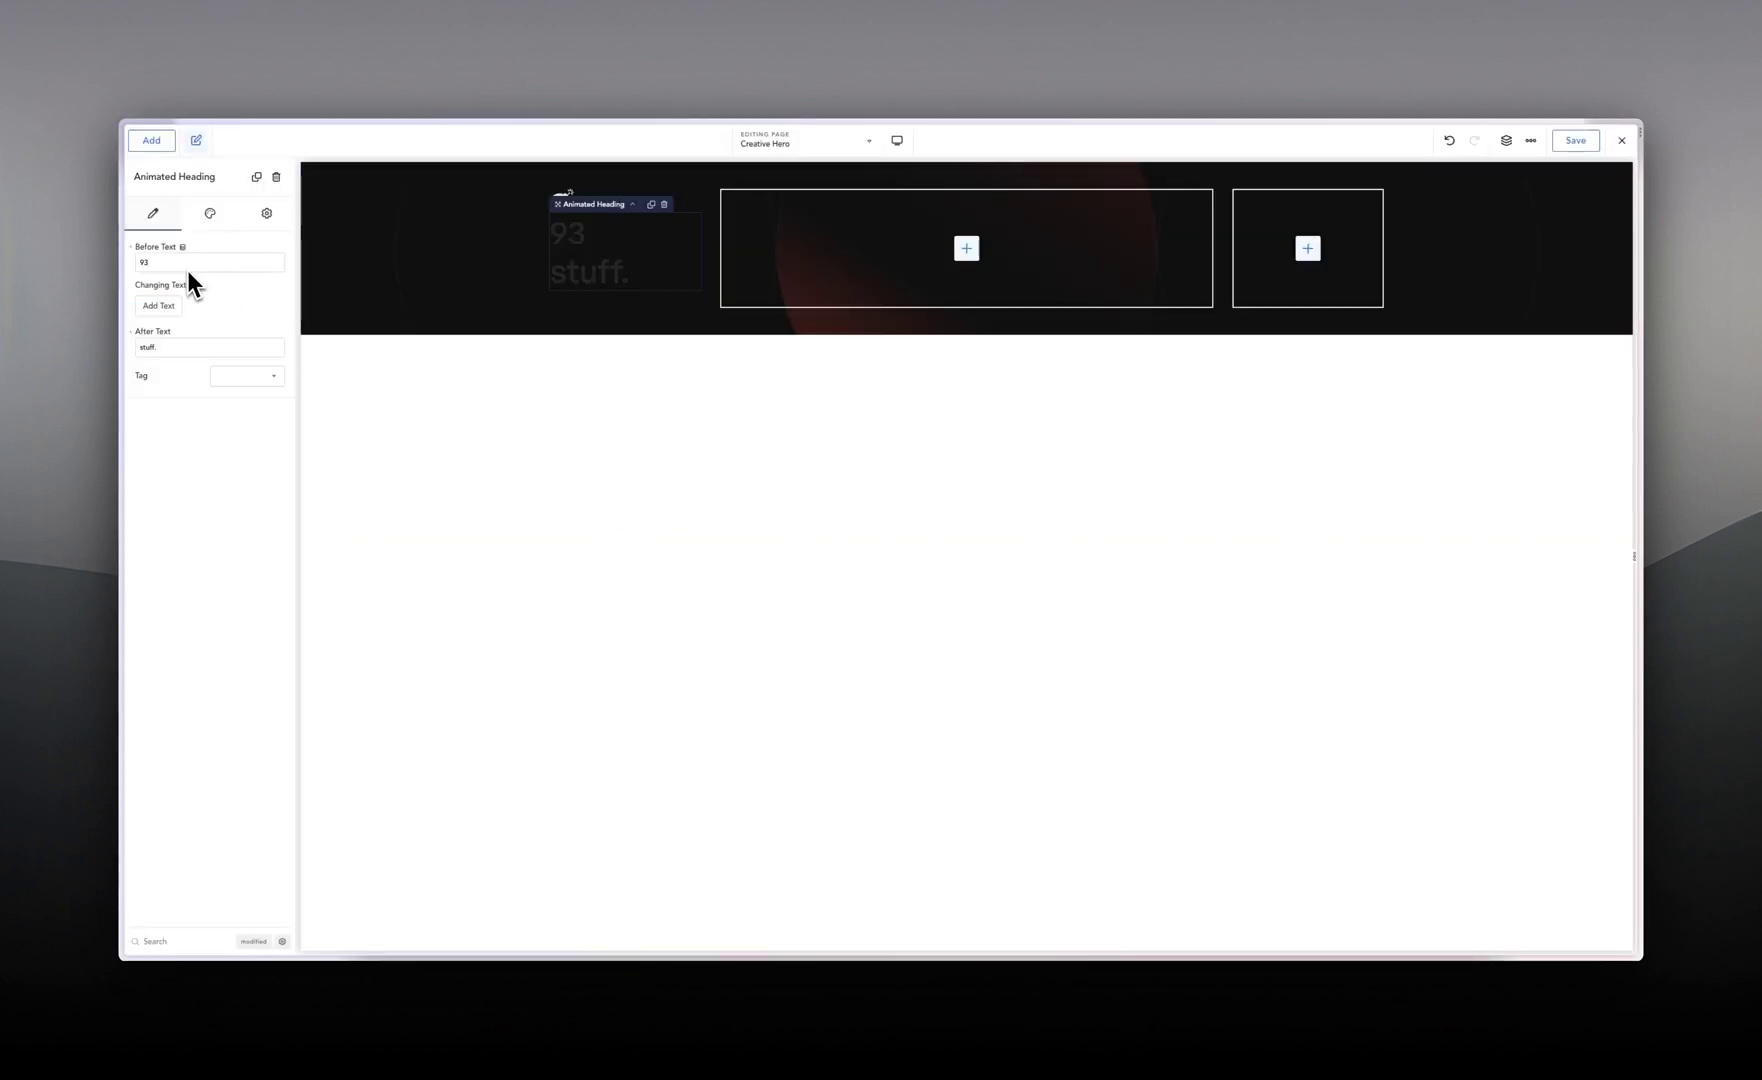
type("m")
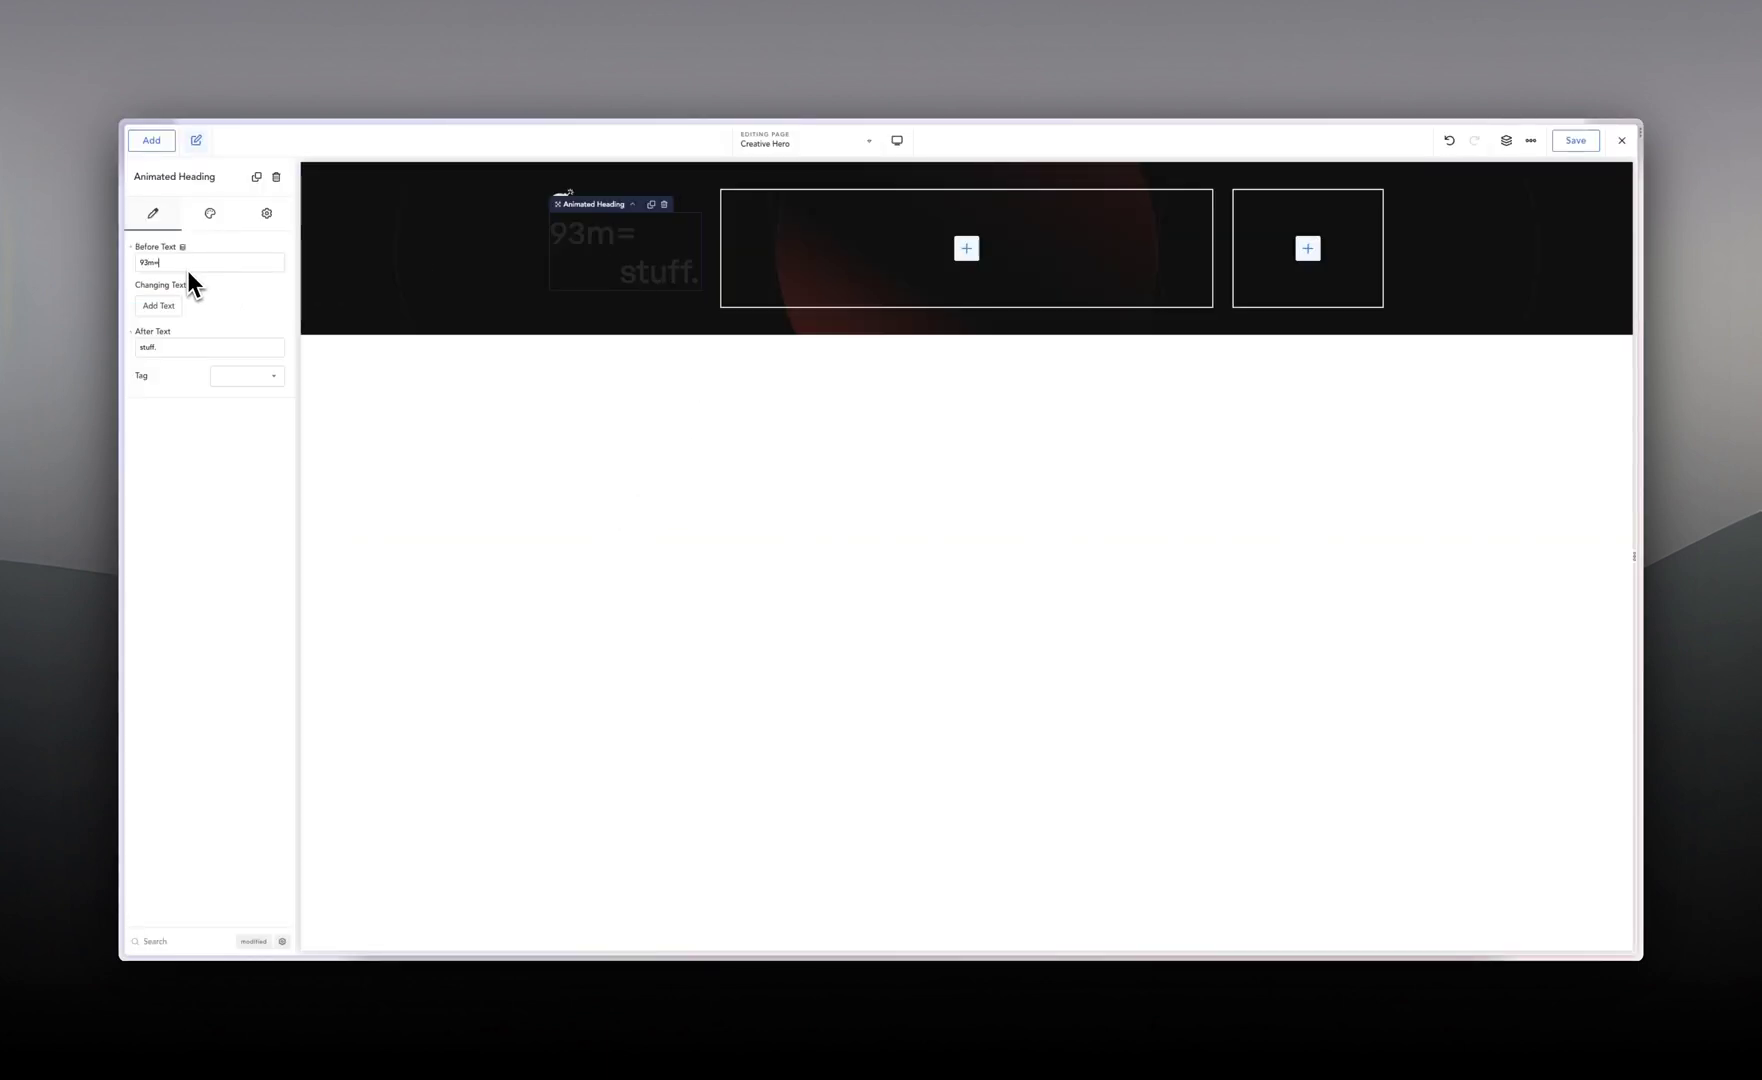
type("+")
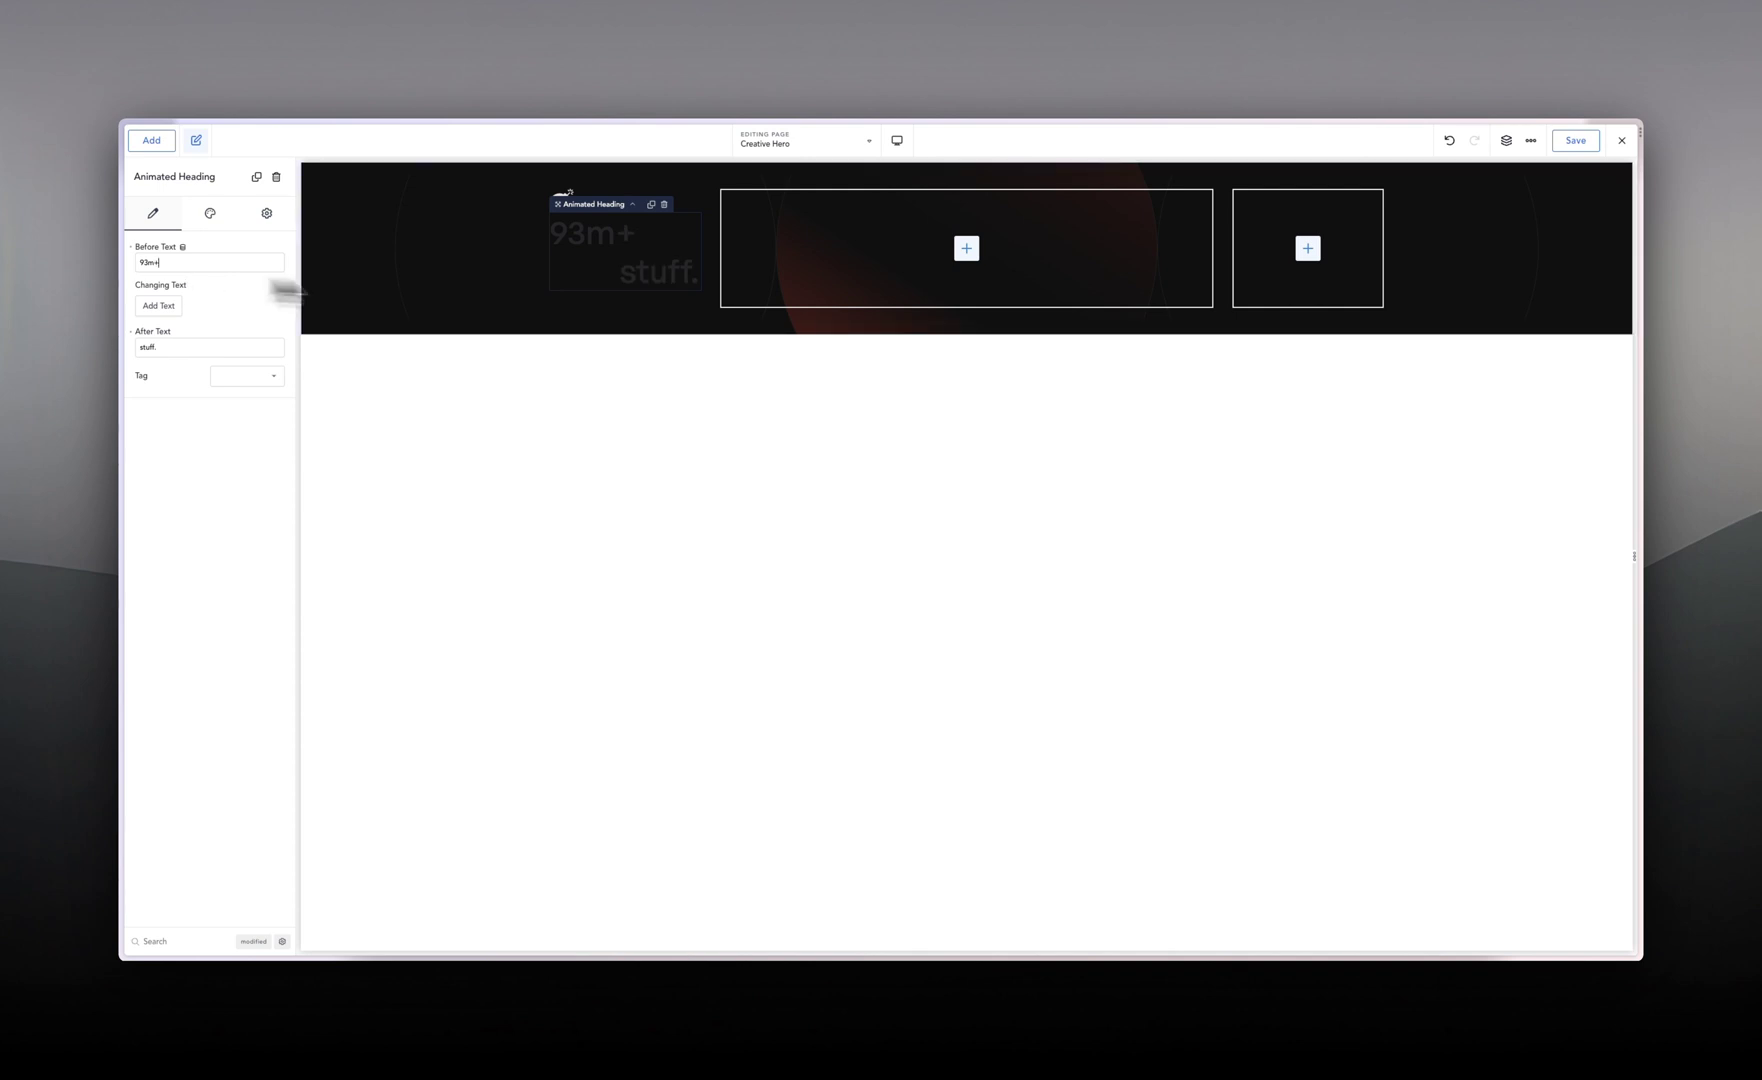
triple_click(174, 348)
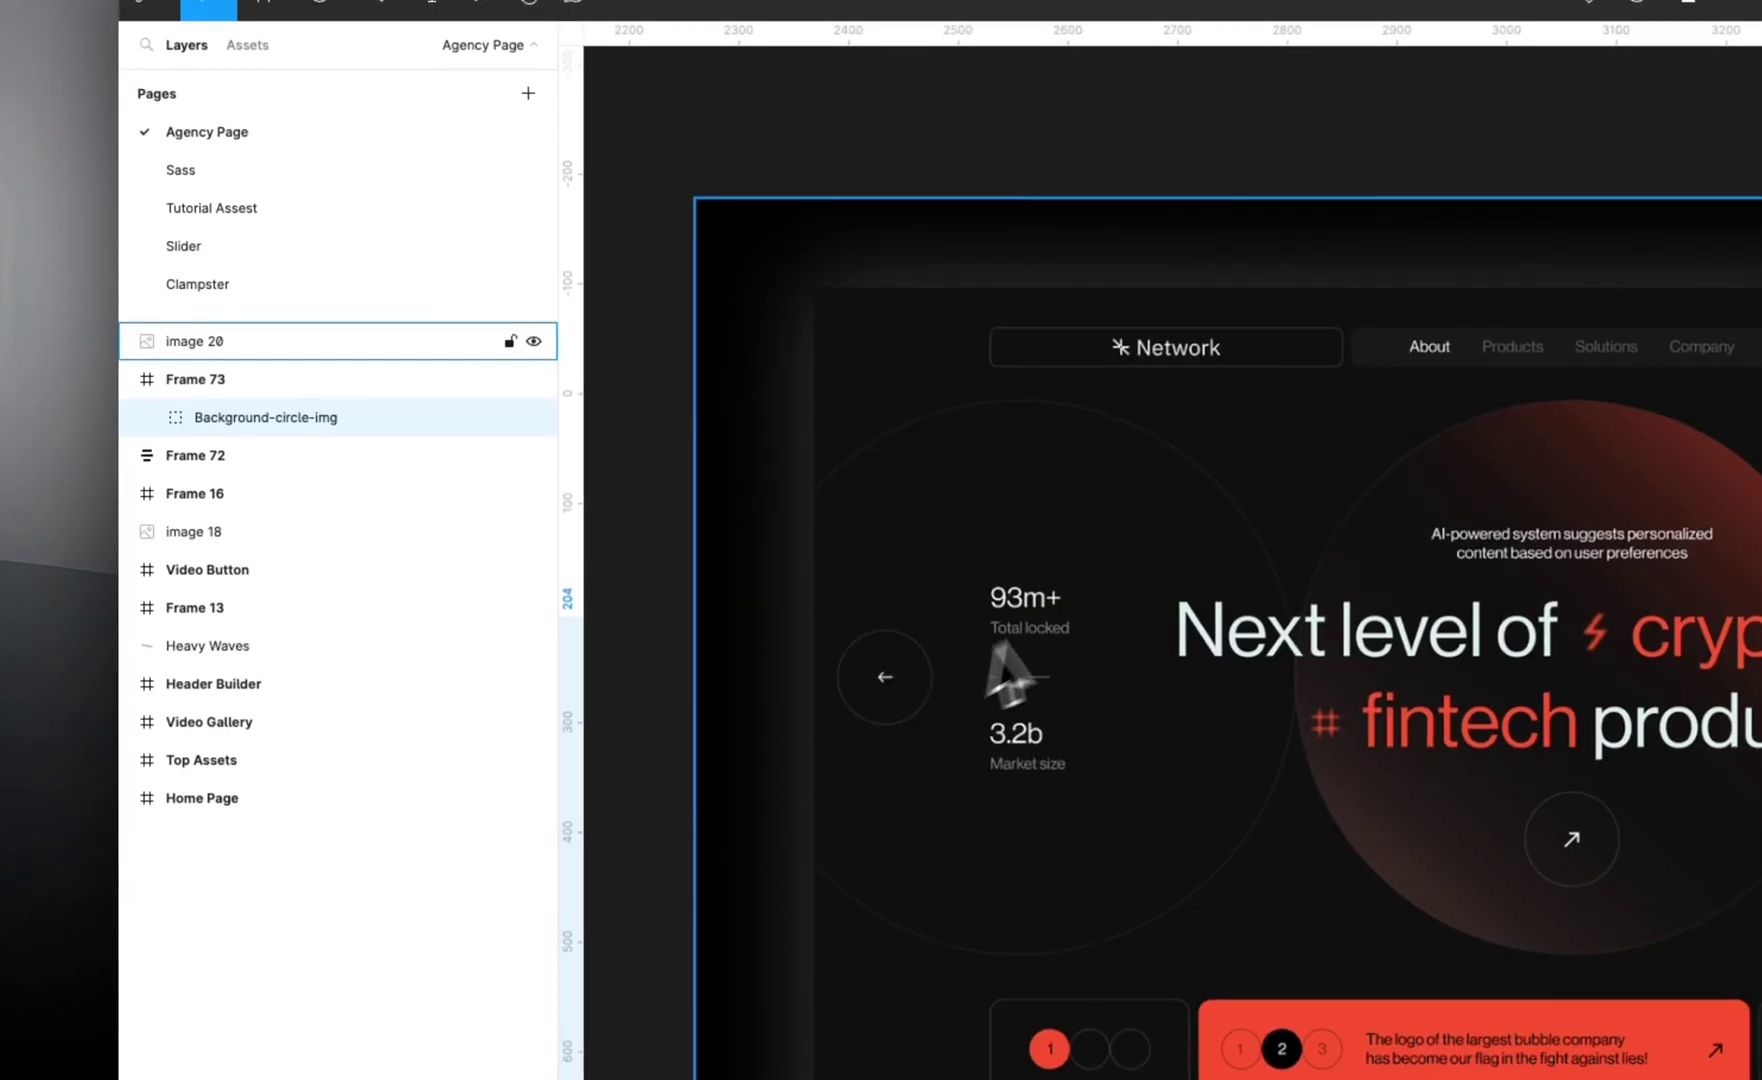
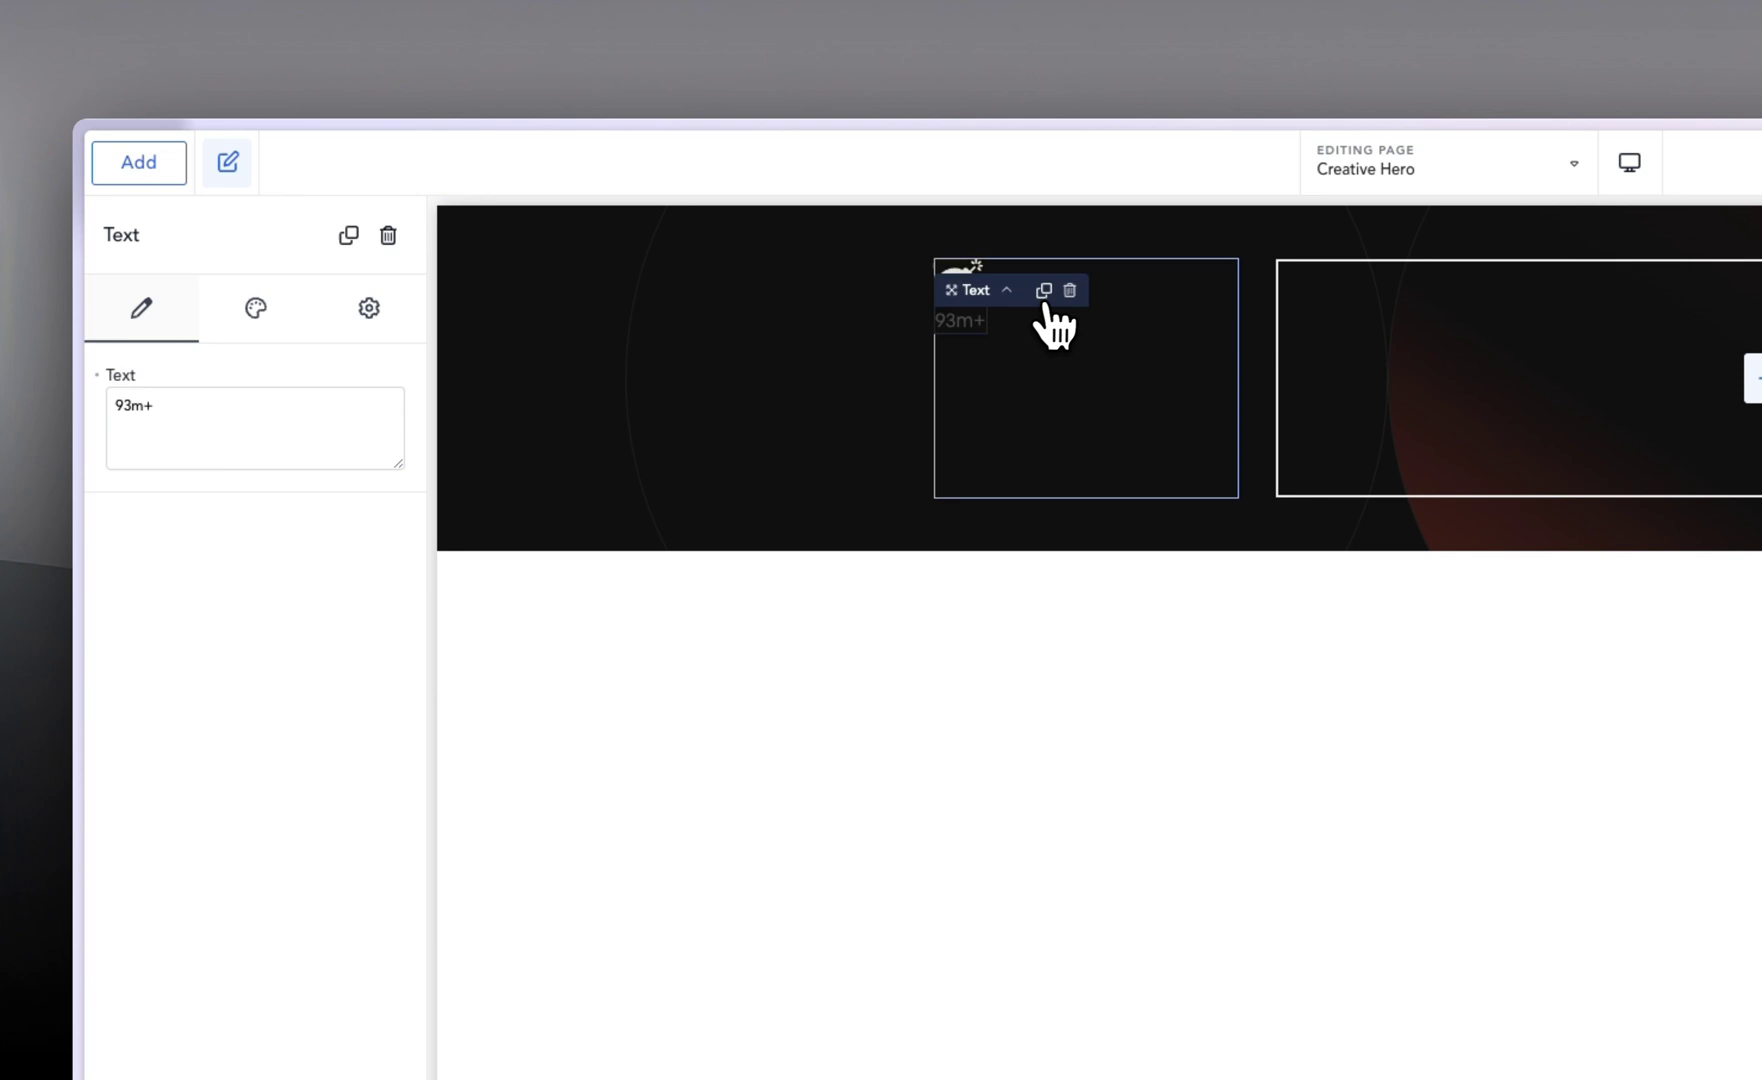
Step: Change the content of the duplicated text element to "Total locked"
triple_click(272, 410)
type("Total locked")
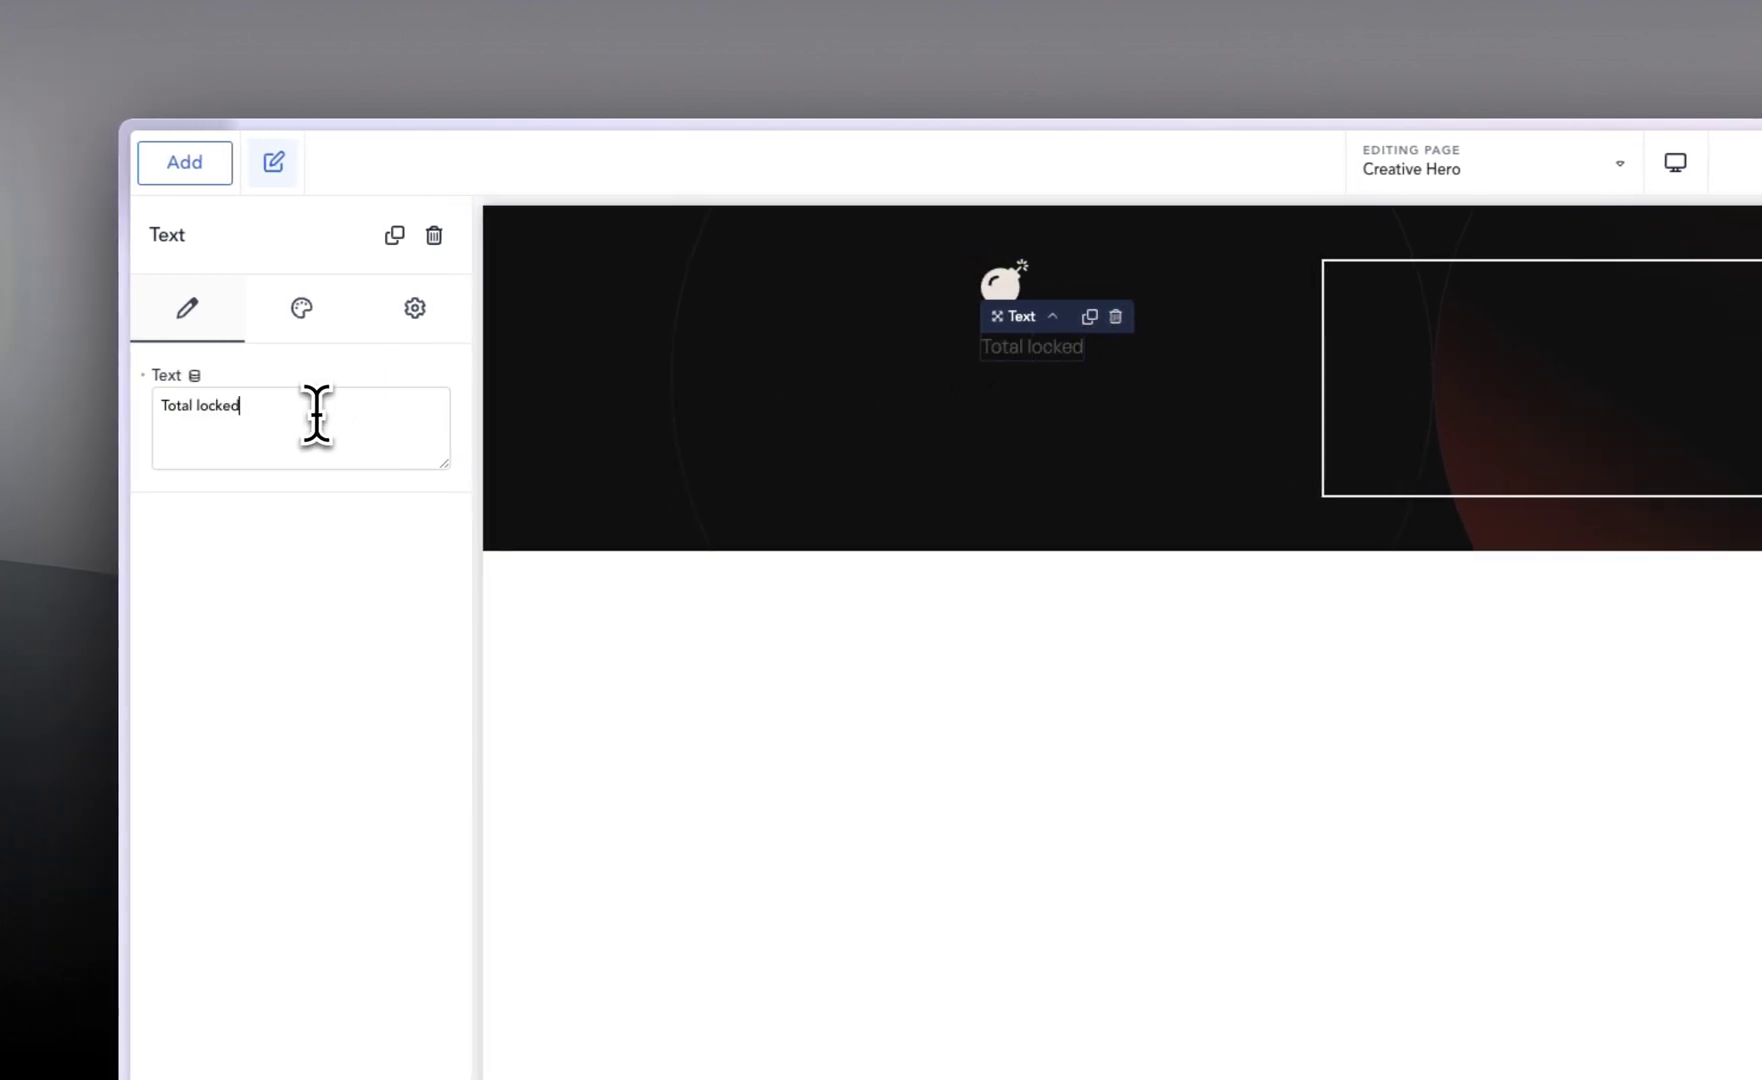
left_click(1098, 397)
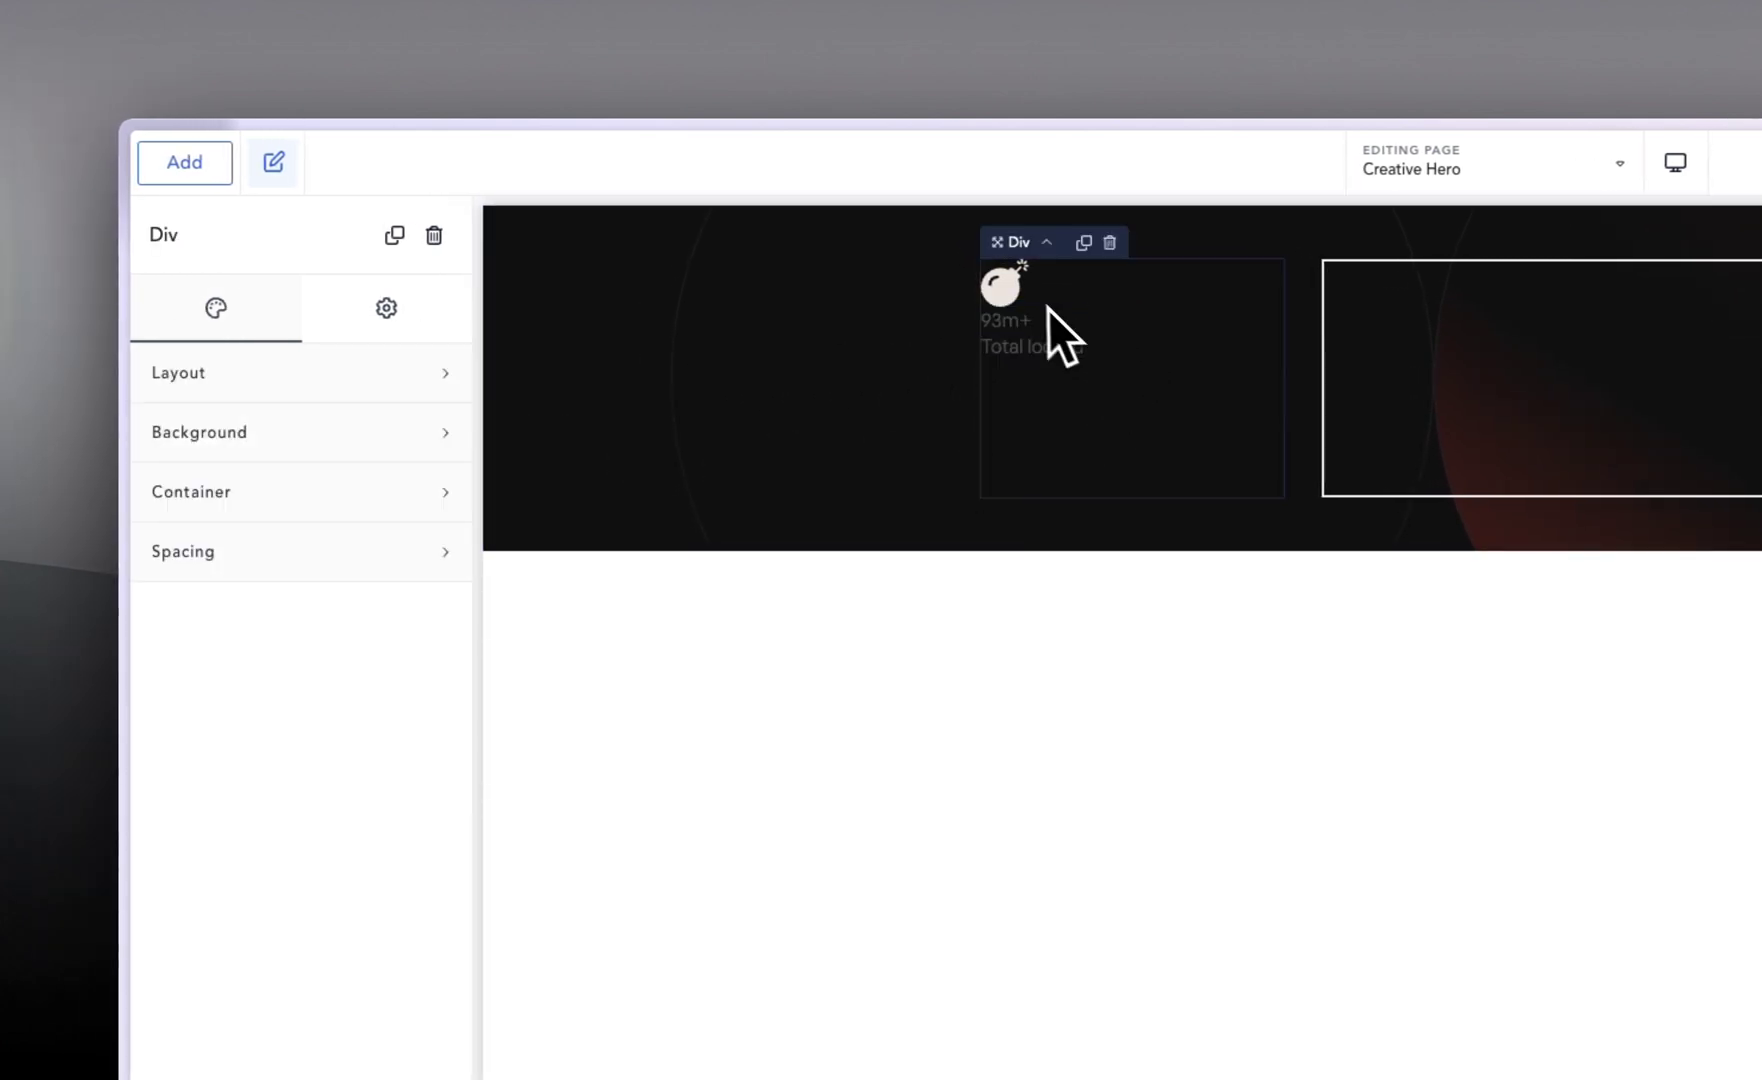
Step: Set the font size of the 93m+ text to 1.2 rem and of the Total locked text to 0.8 rem
left_click(1028, 328)
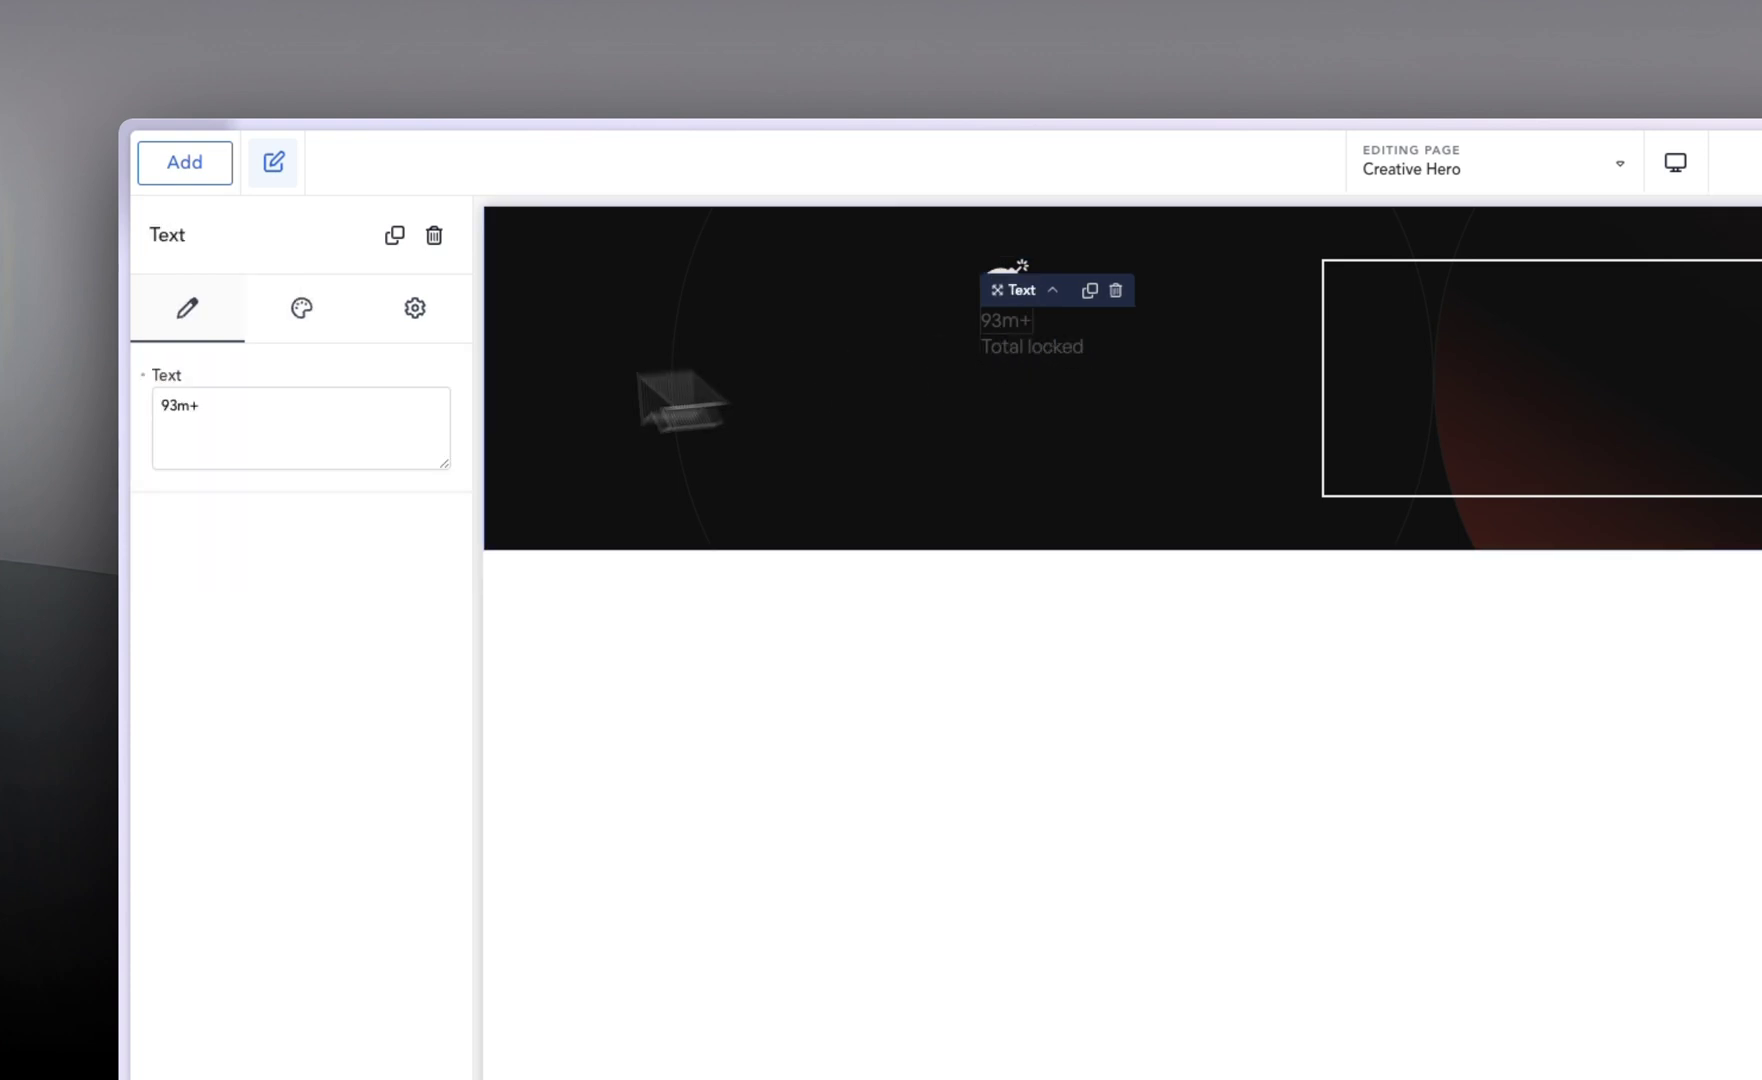
left_click(282, 312)
left_click(318, 438)
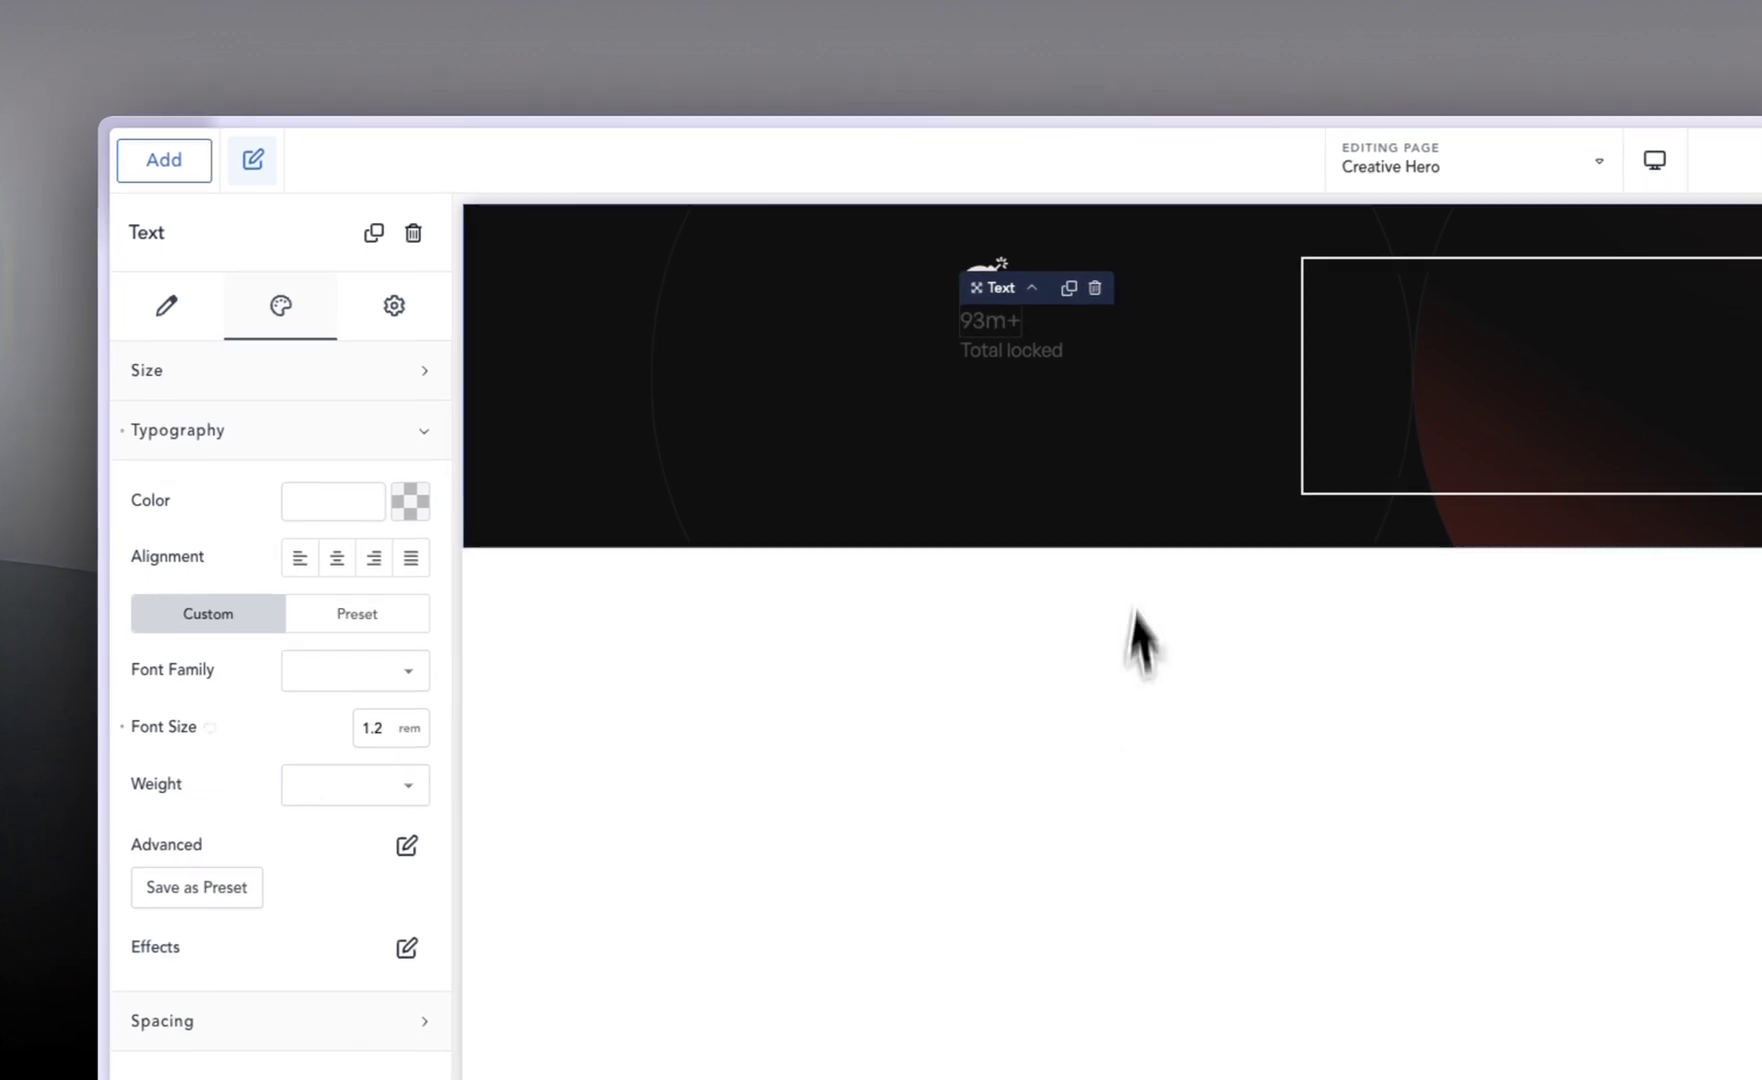
left_click(1040, 355)
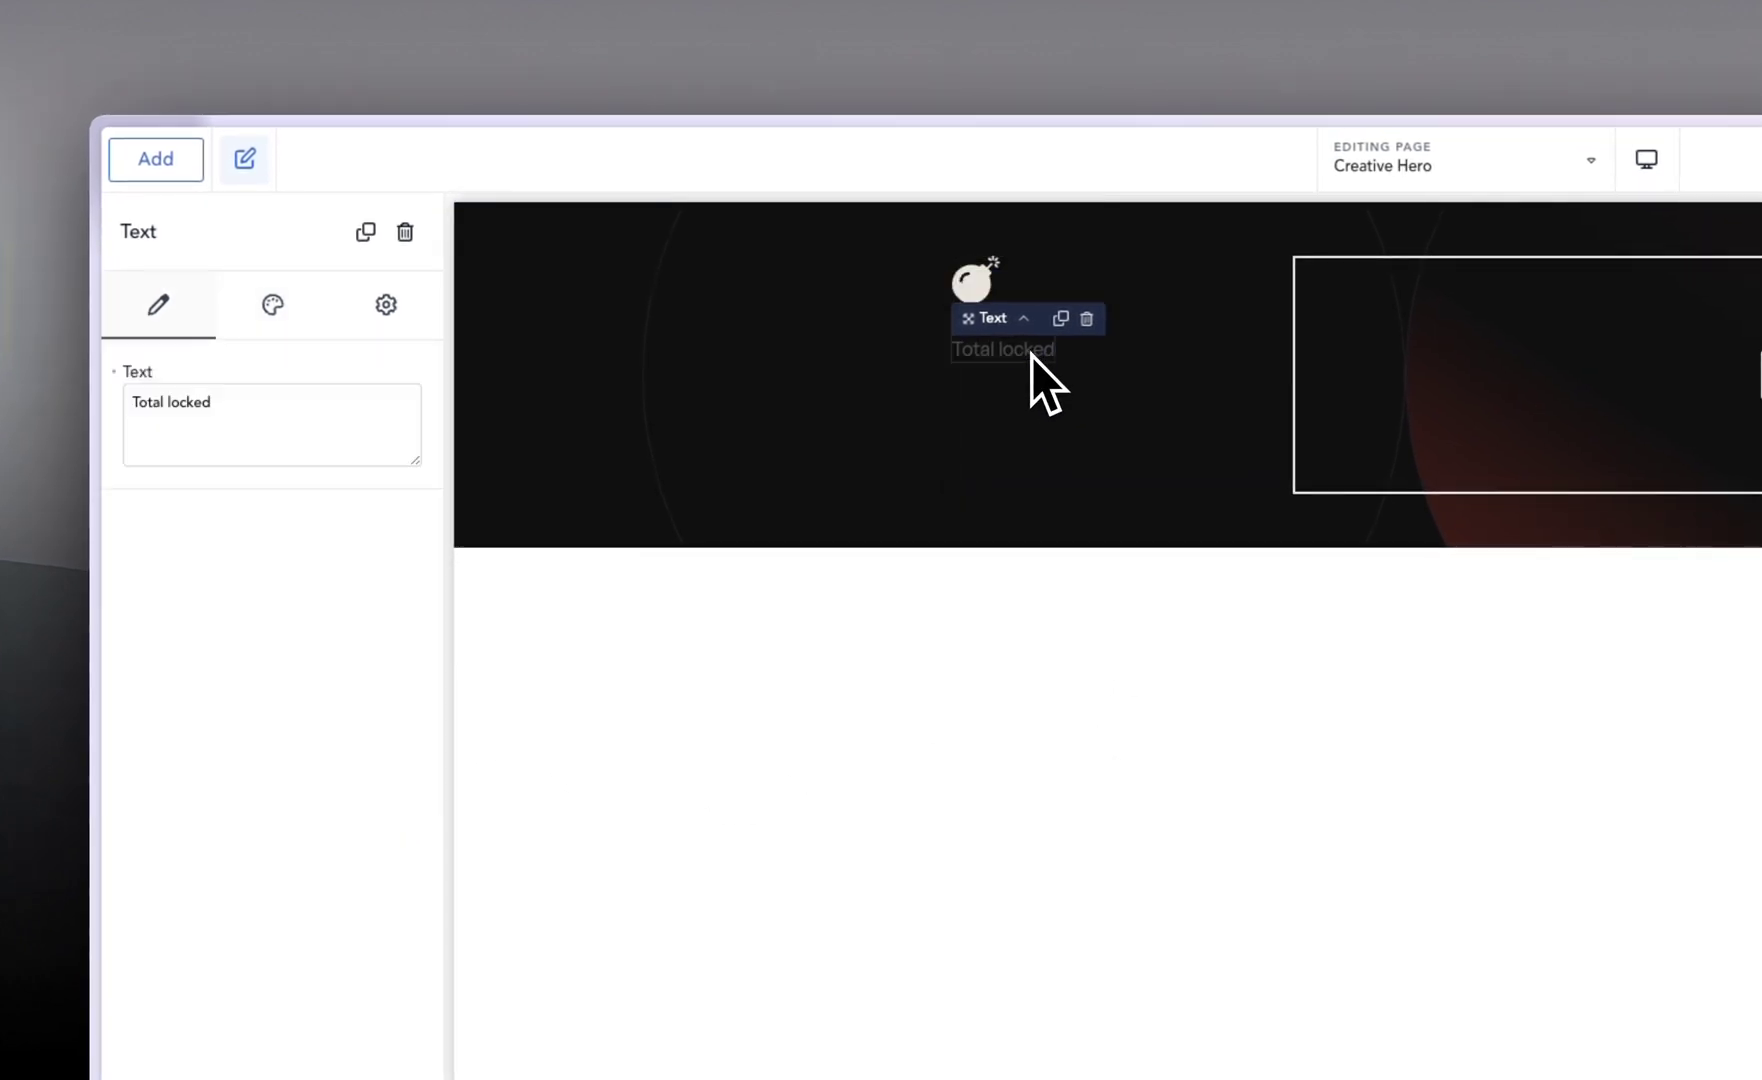
left_click(284, 306)
left_click(280, 430)
left_click(382, 726)
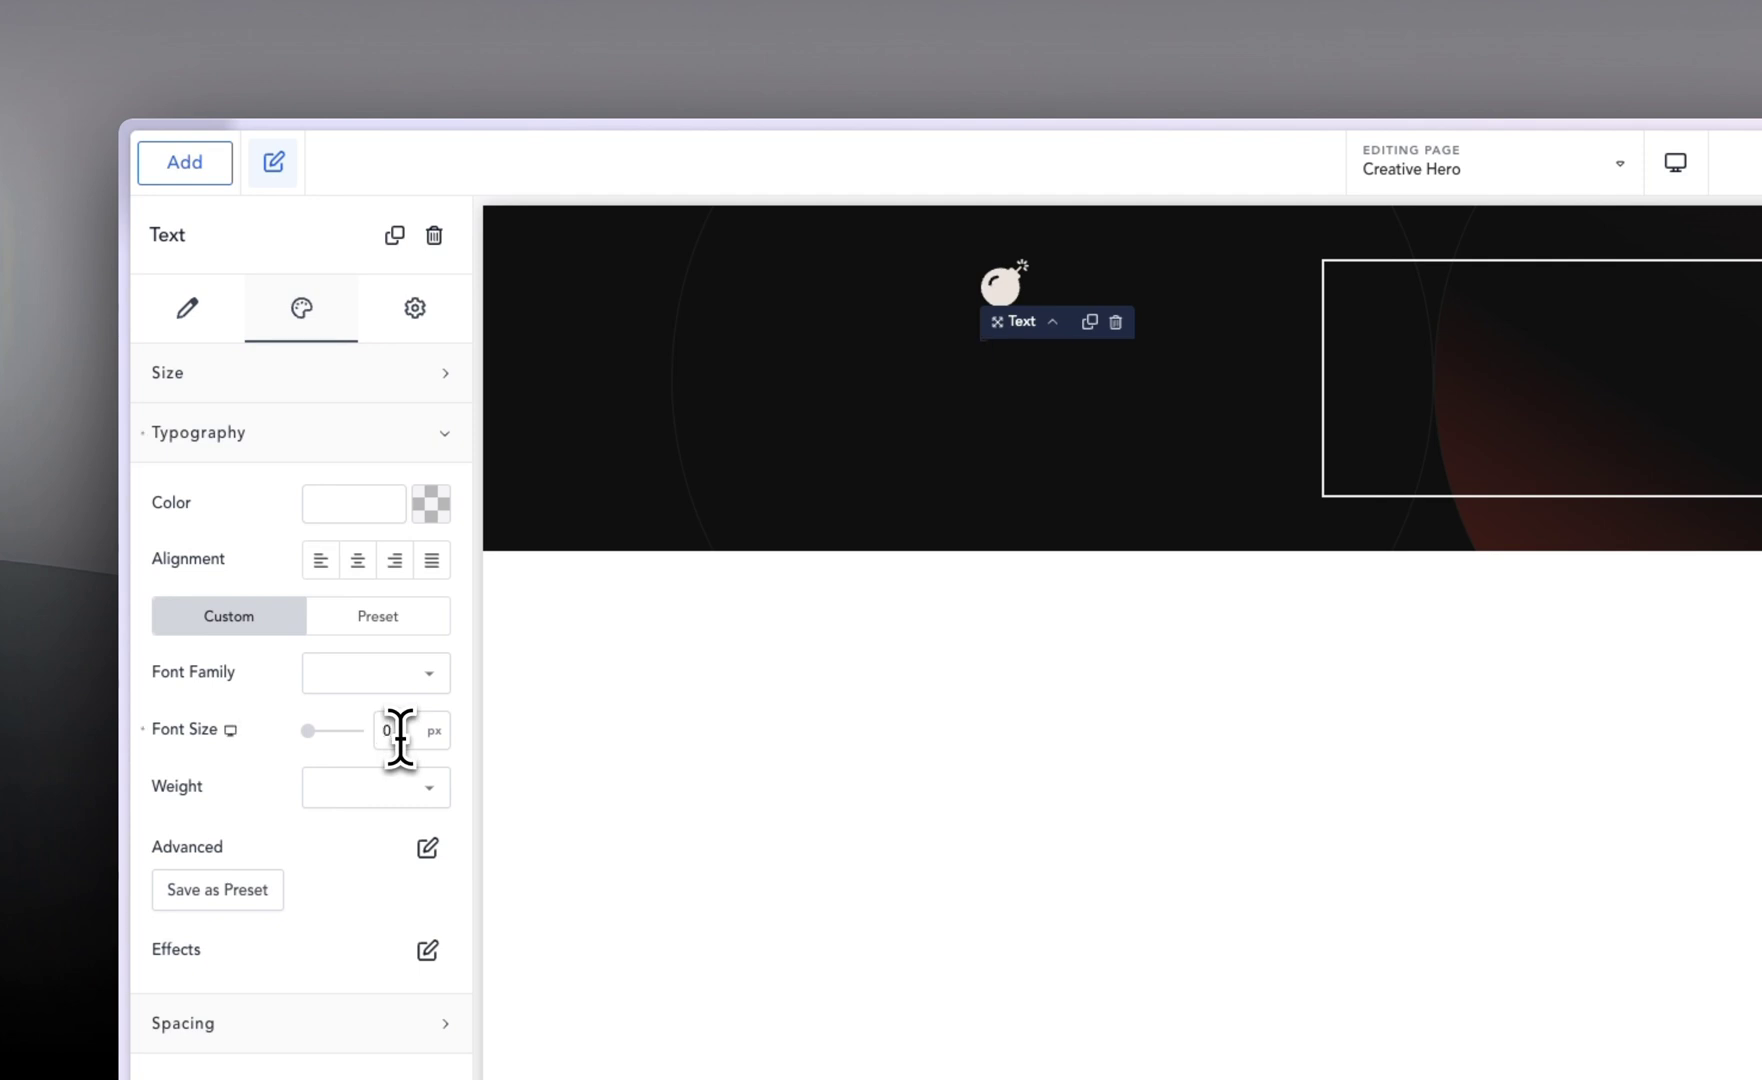
type(".8rem")
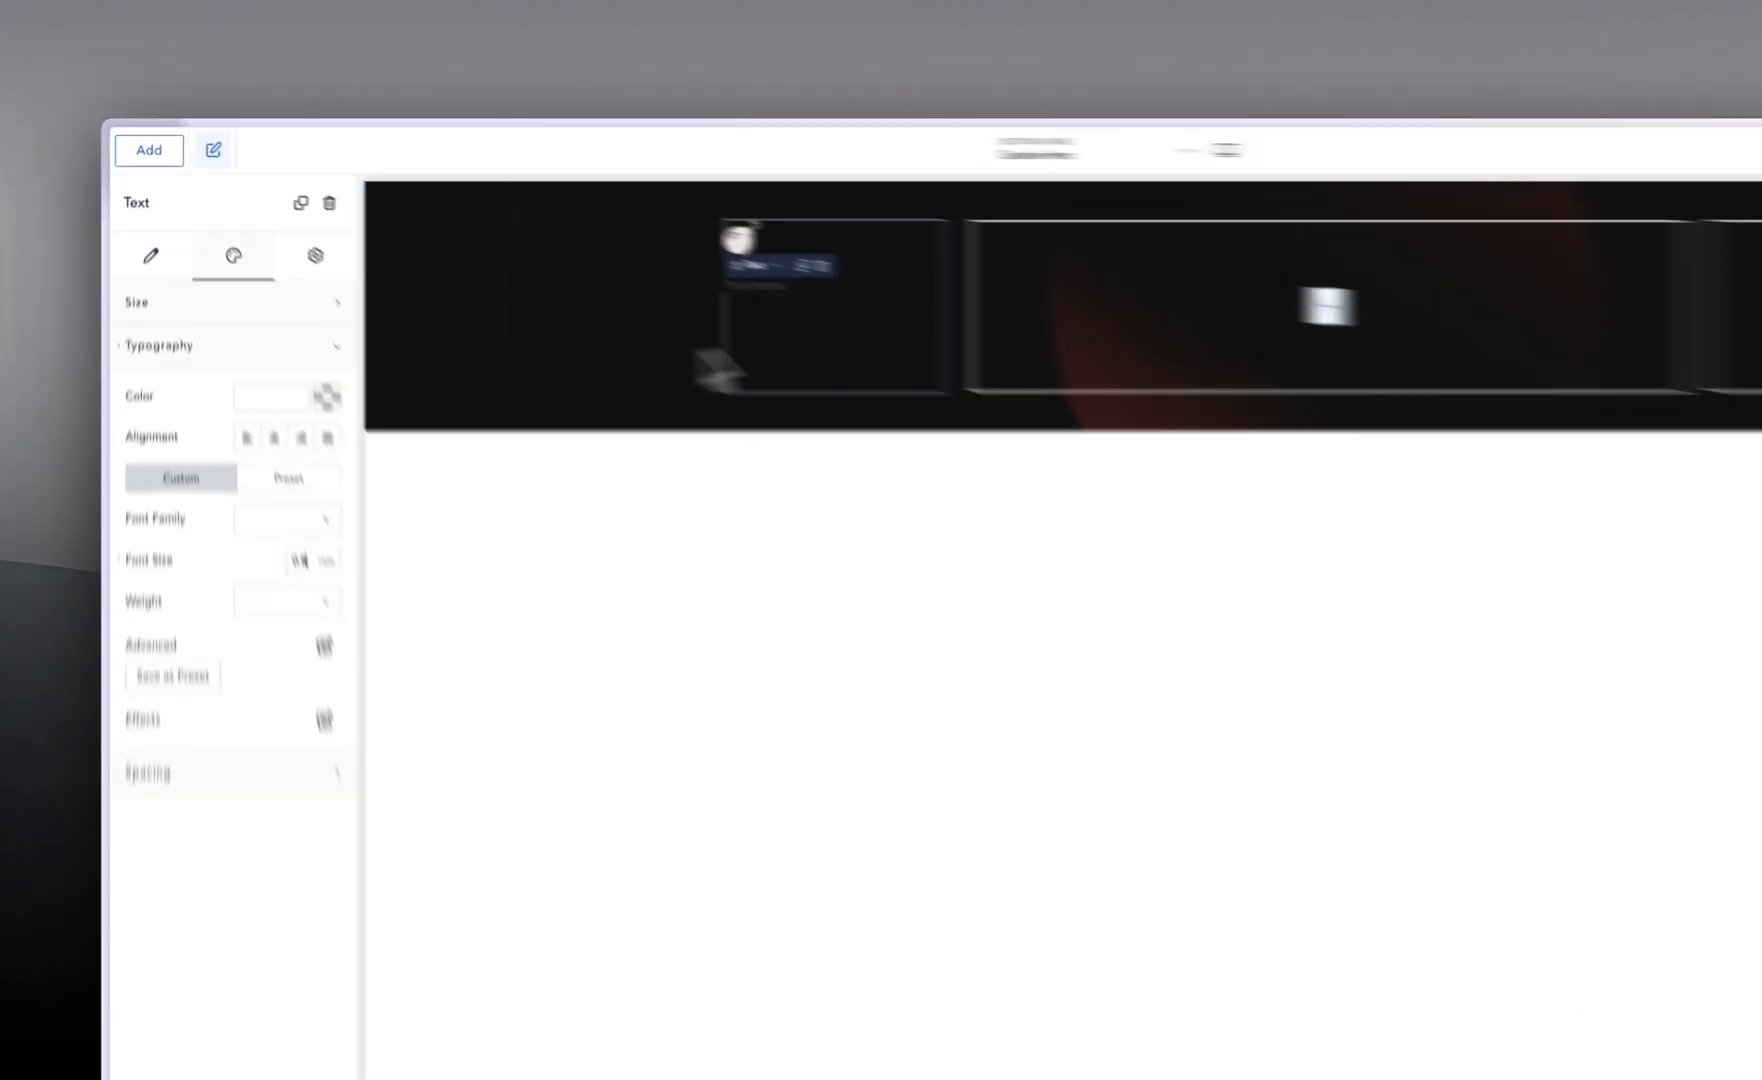
Step: Set the color of the 93m+ text to the white palette swatch
left_click(629, 249)
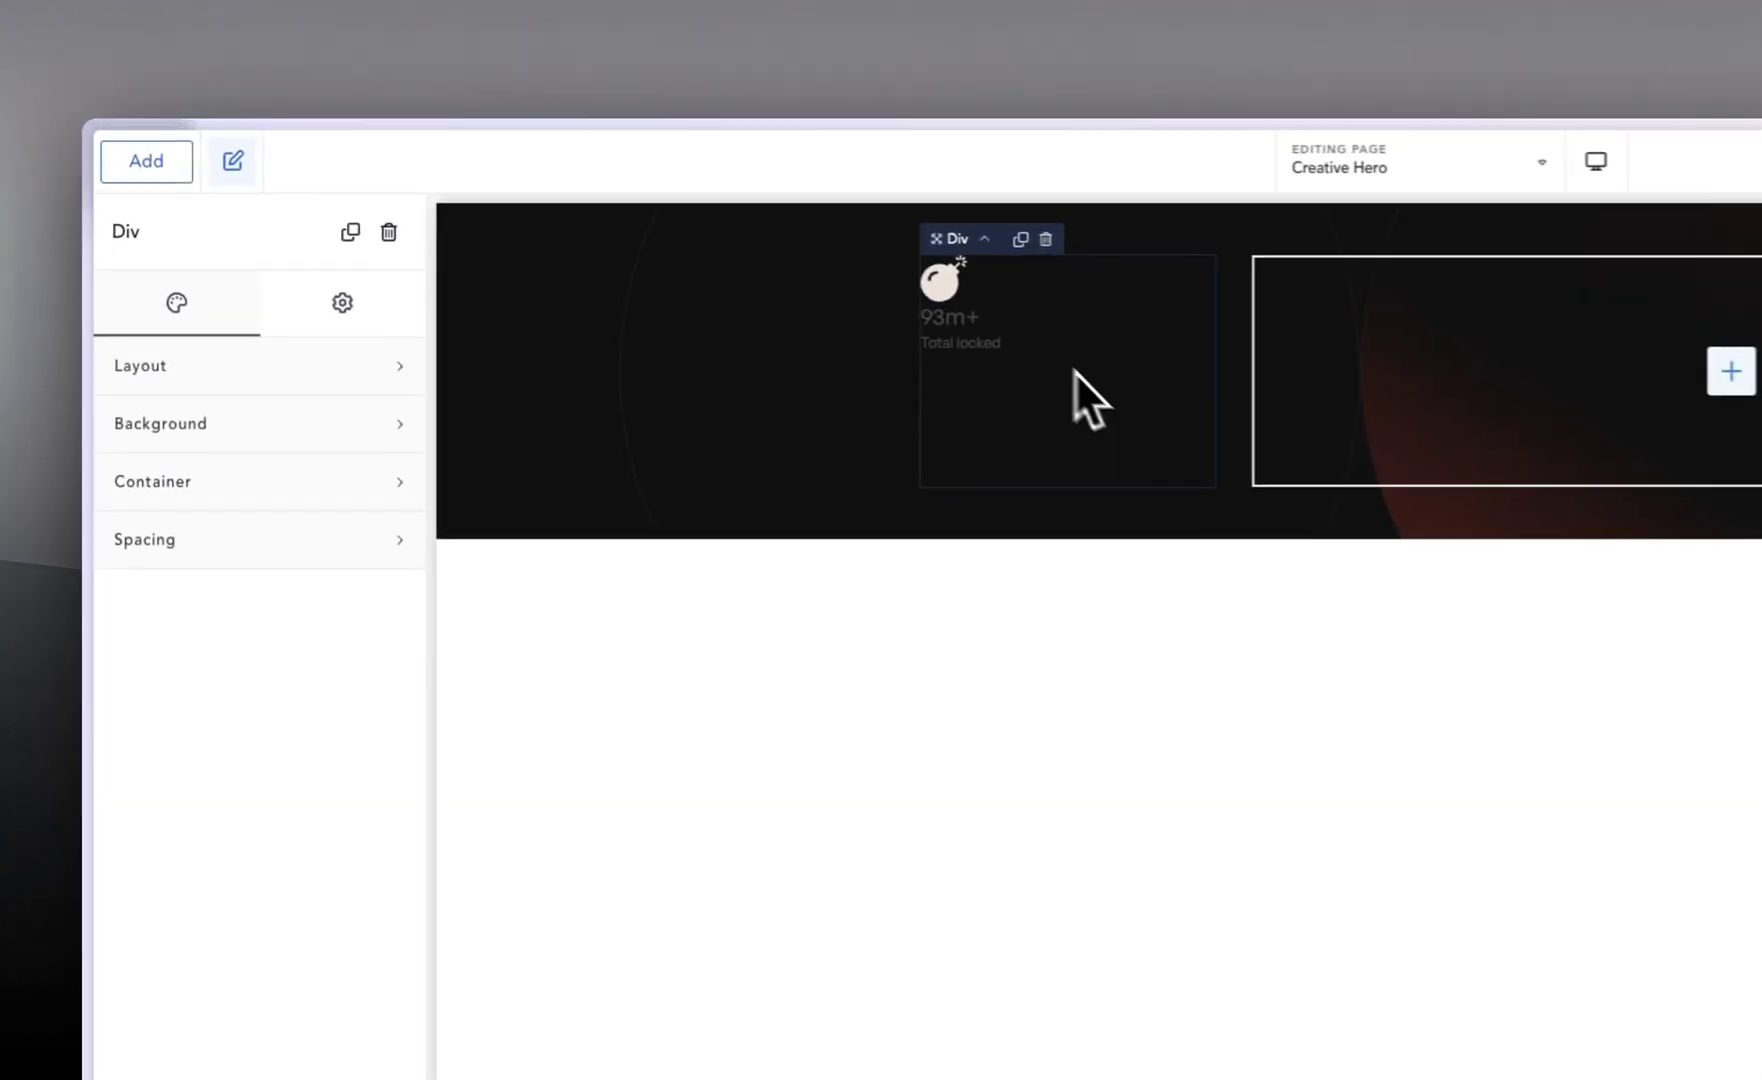
left_click(985, 322)
left_click(421, 366)
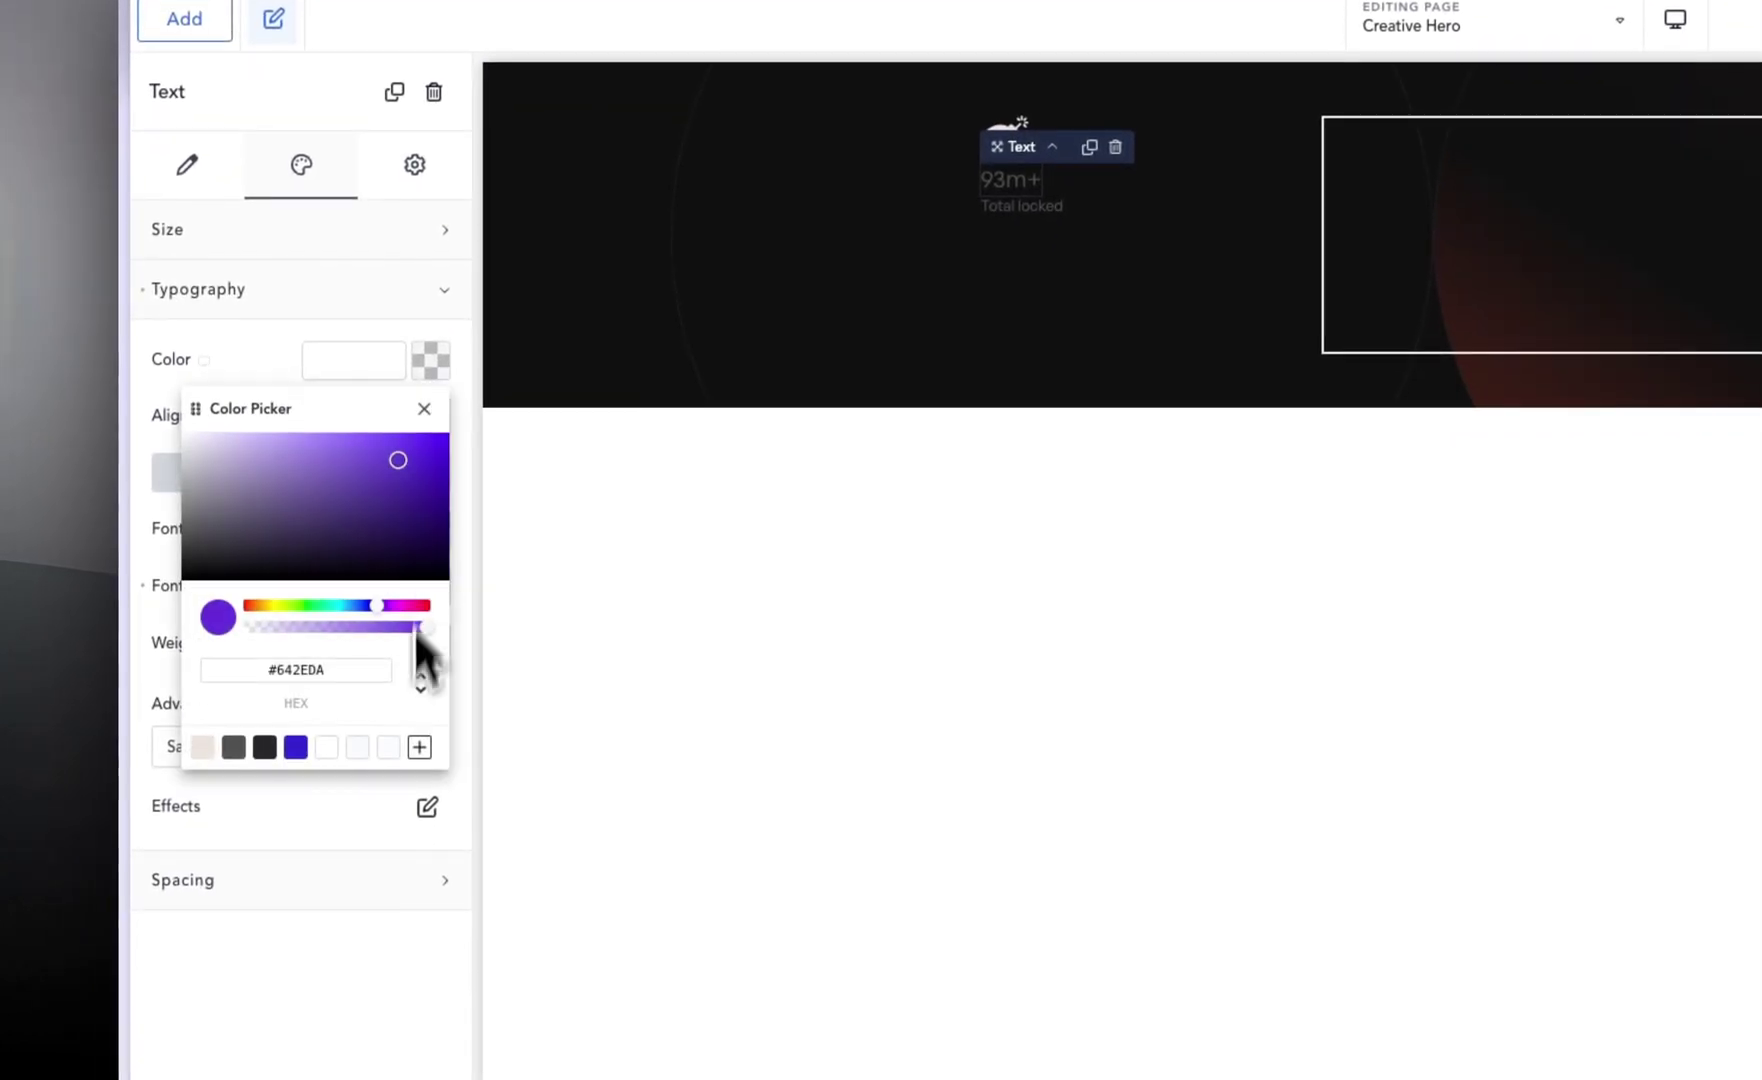
left_click(327, 747)
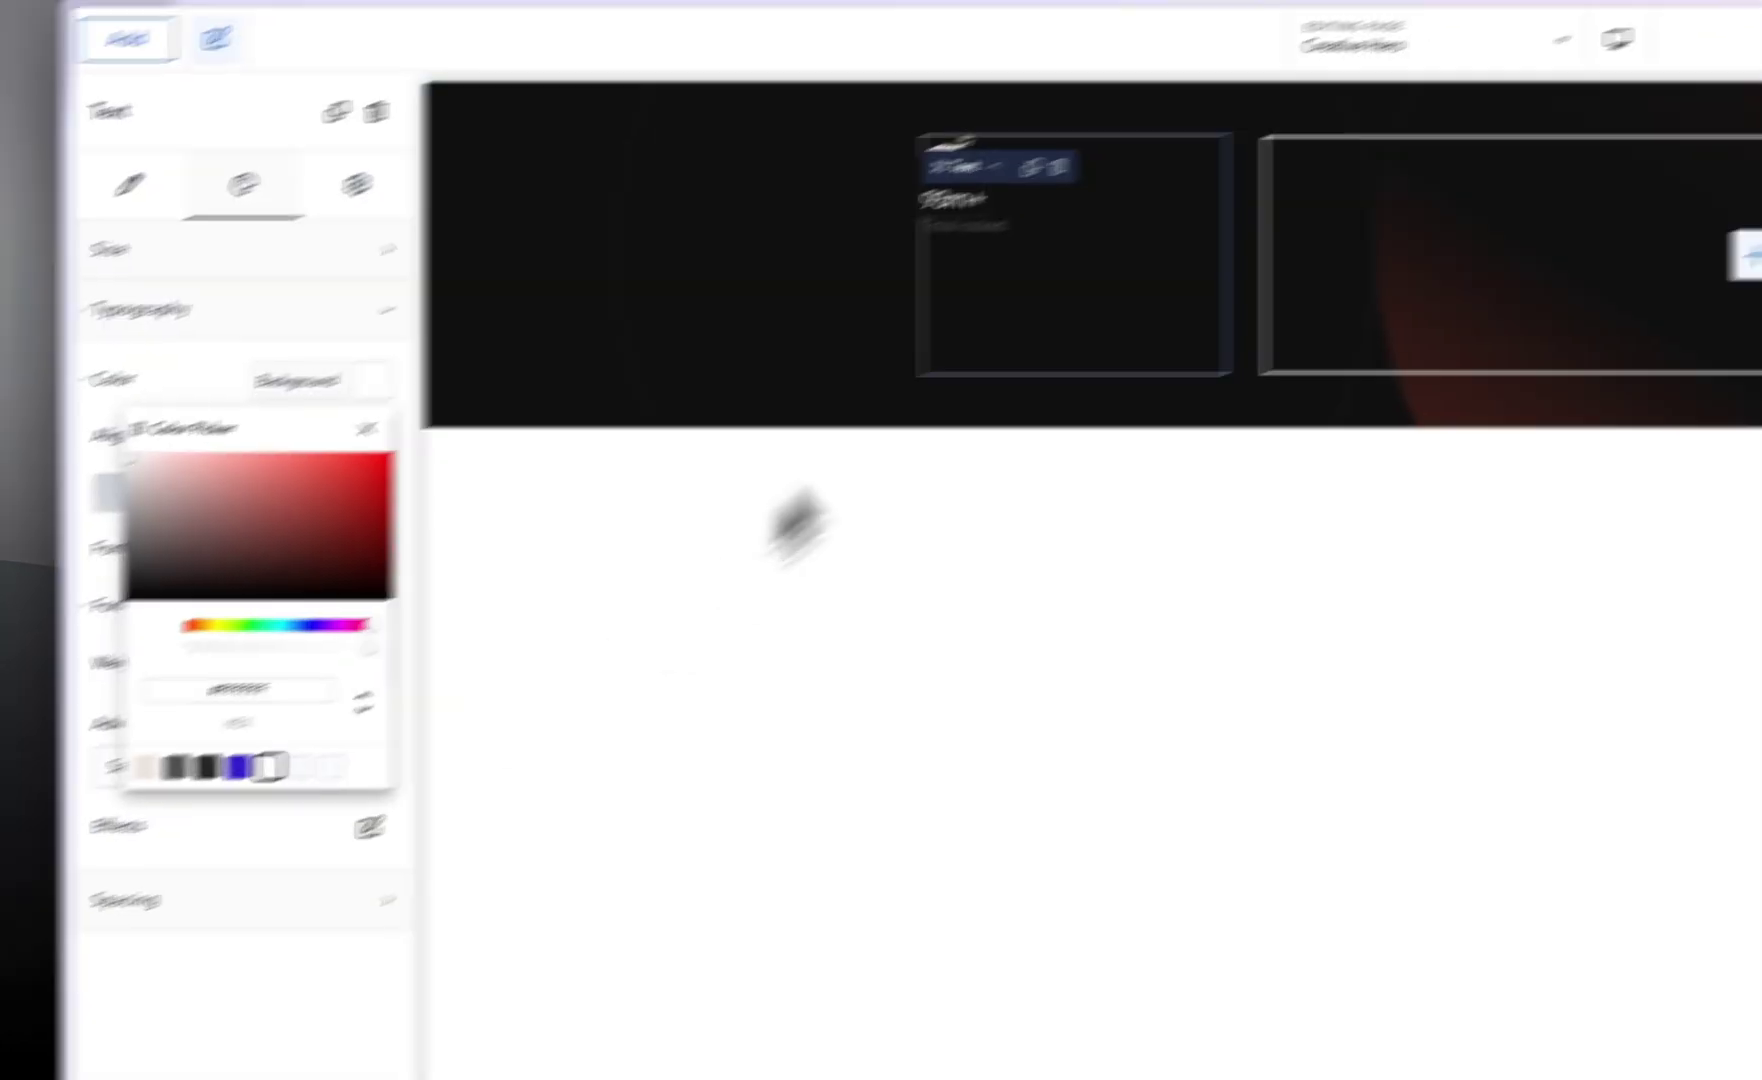
Step: Set the layout spacing between the two texts to 5 px in the div that wraps them
left_click(1021, 190)
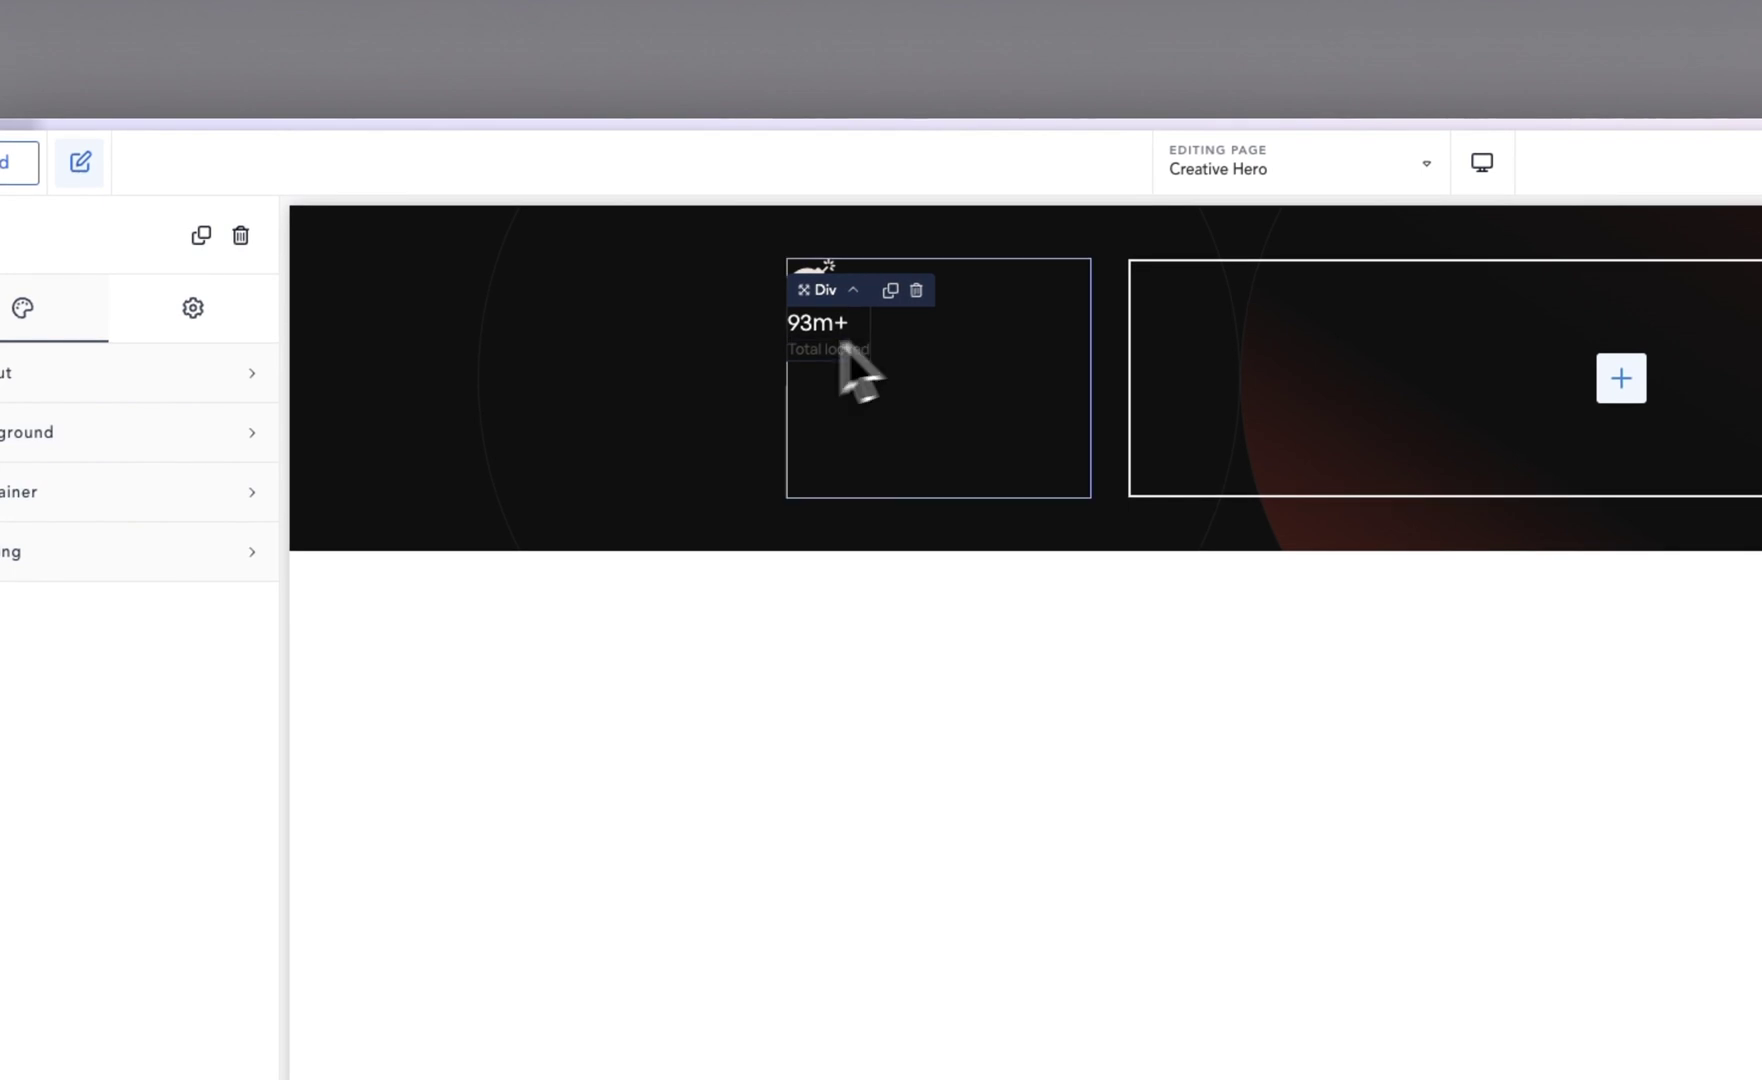
left_click(165, 372)
left_click(411, 560)
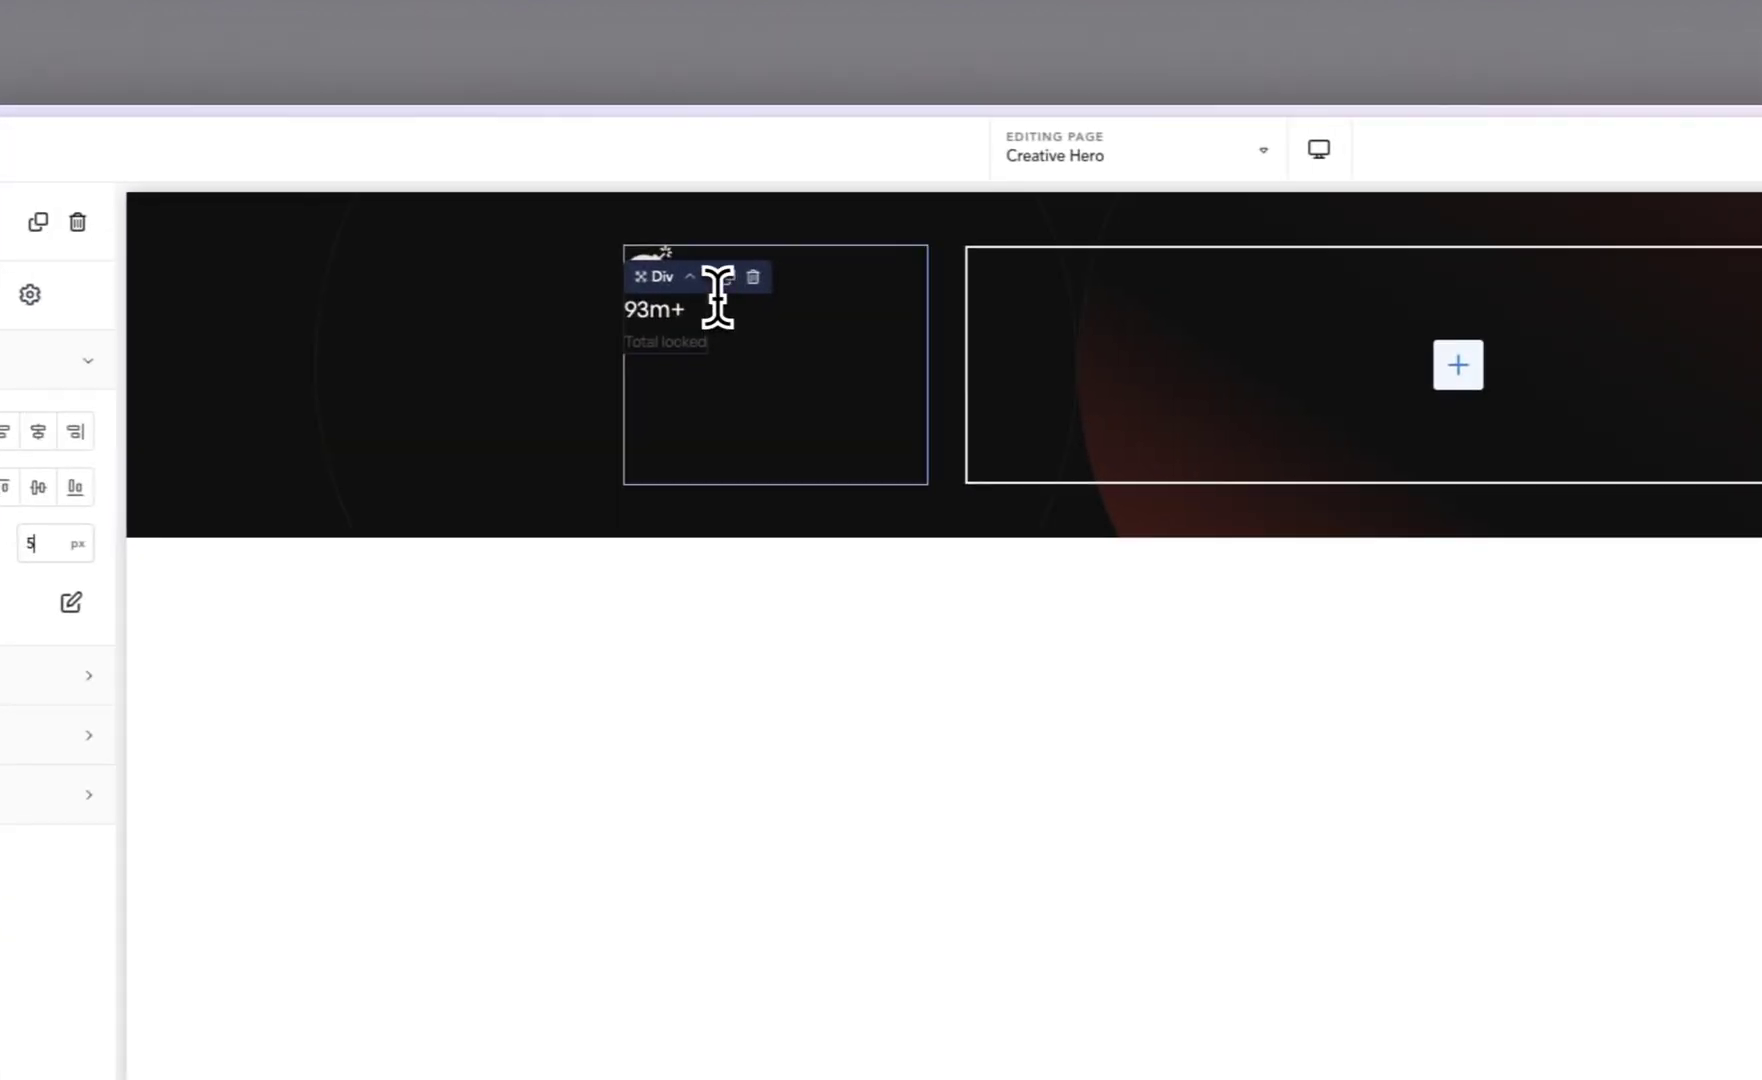
Step: Duplicate the div holding both texts and change the copy's texts to "3.2b" and "Market size"
left_click(711, 280)
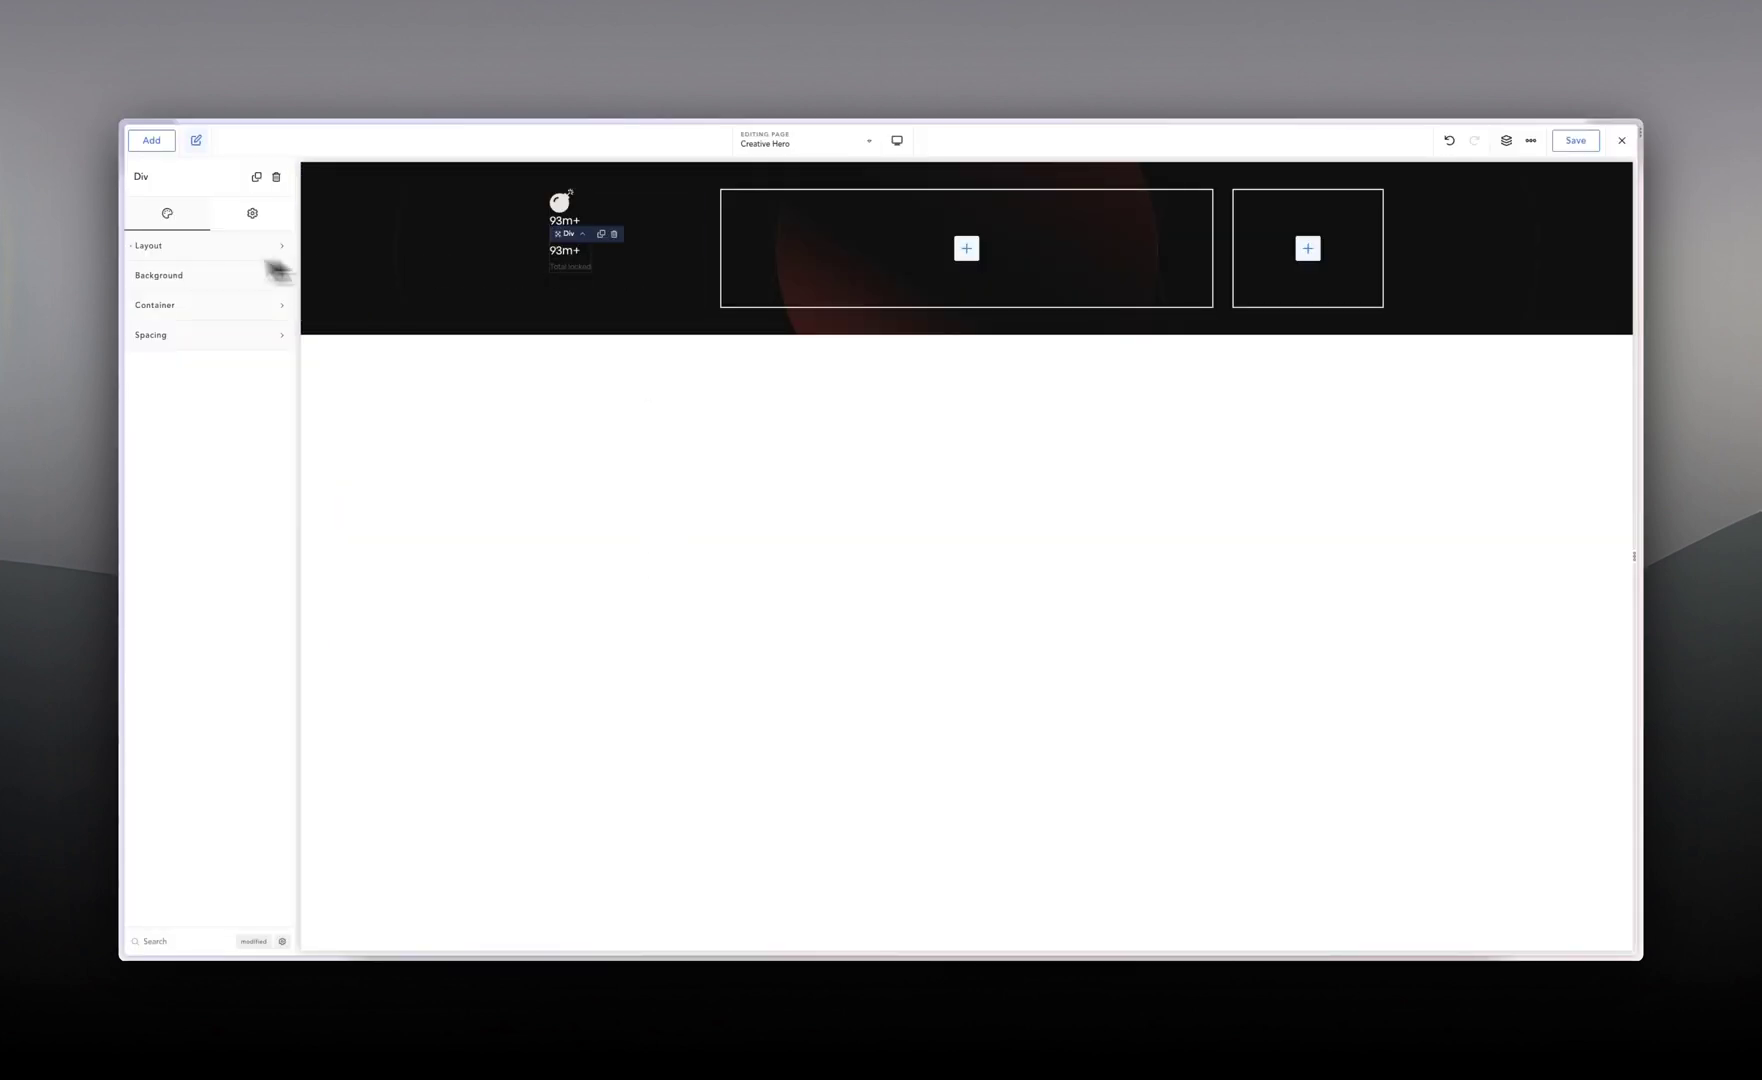
double_click(562, 252)
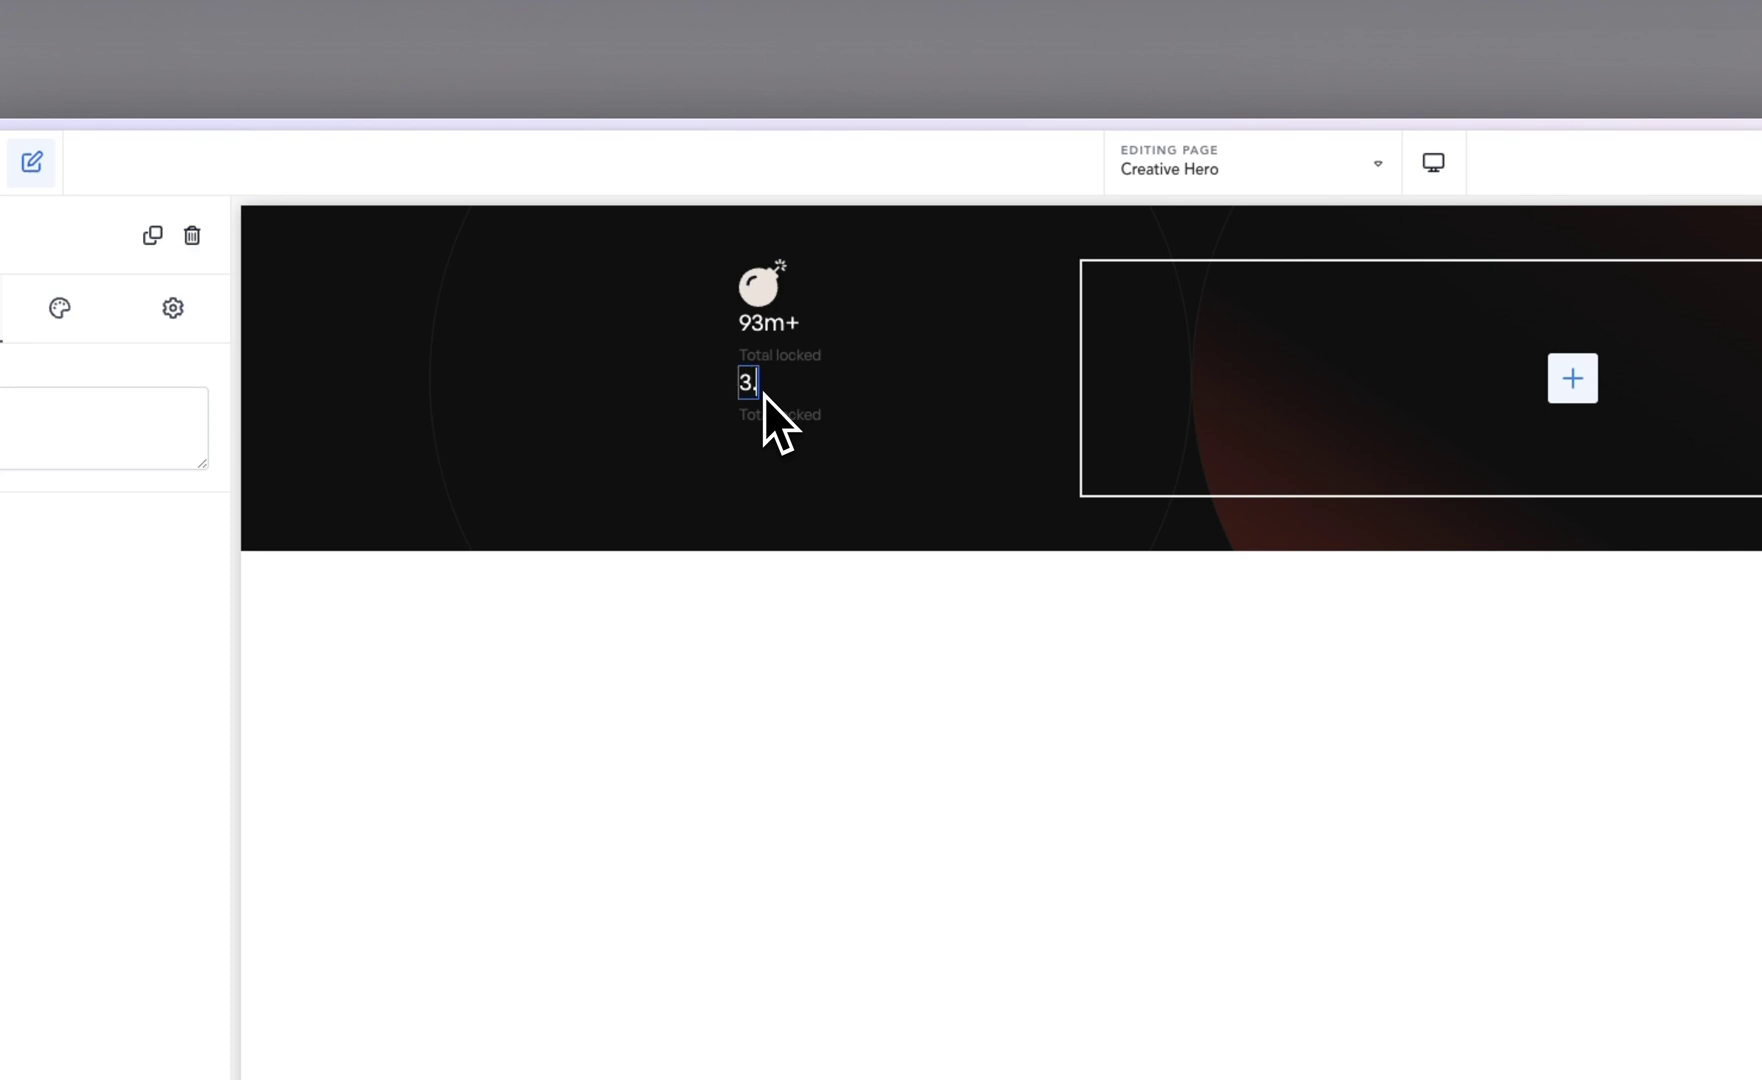
type("3.2b")
double_click(798, 423)
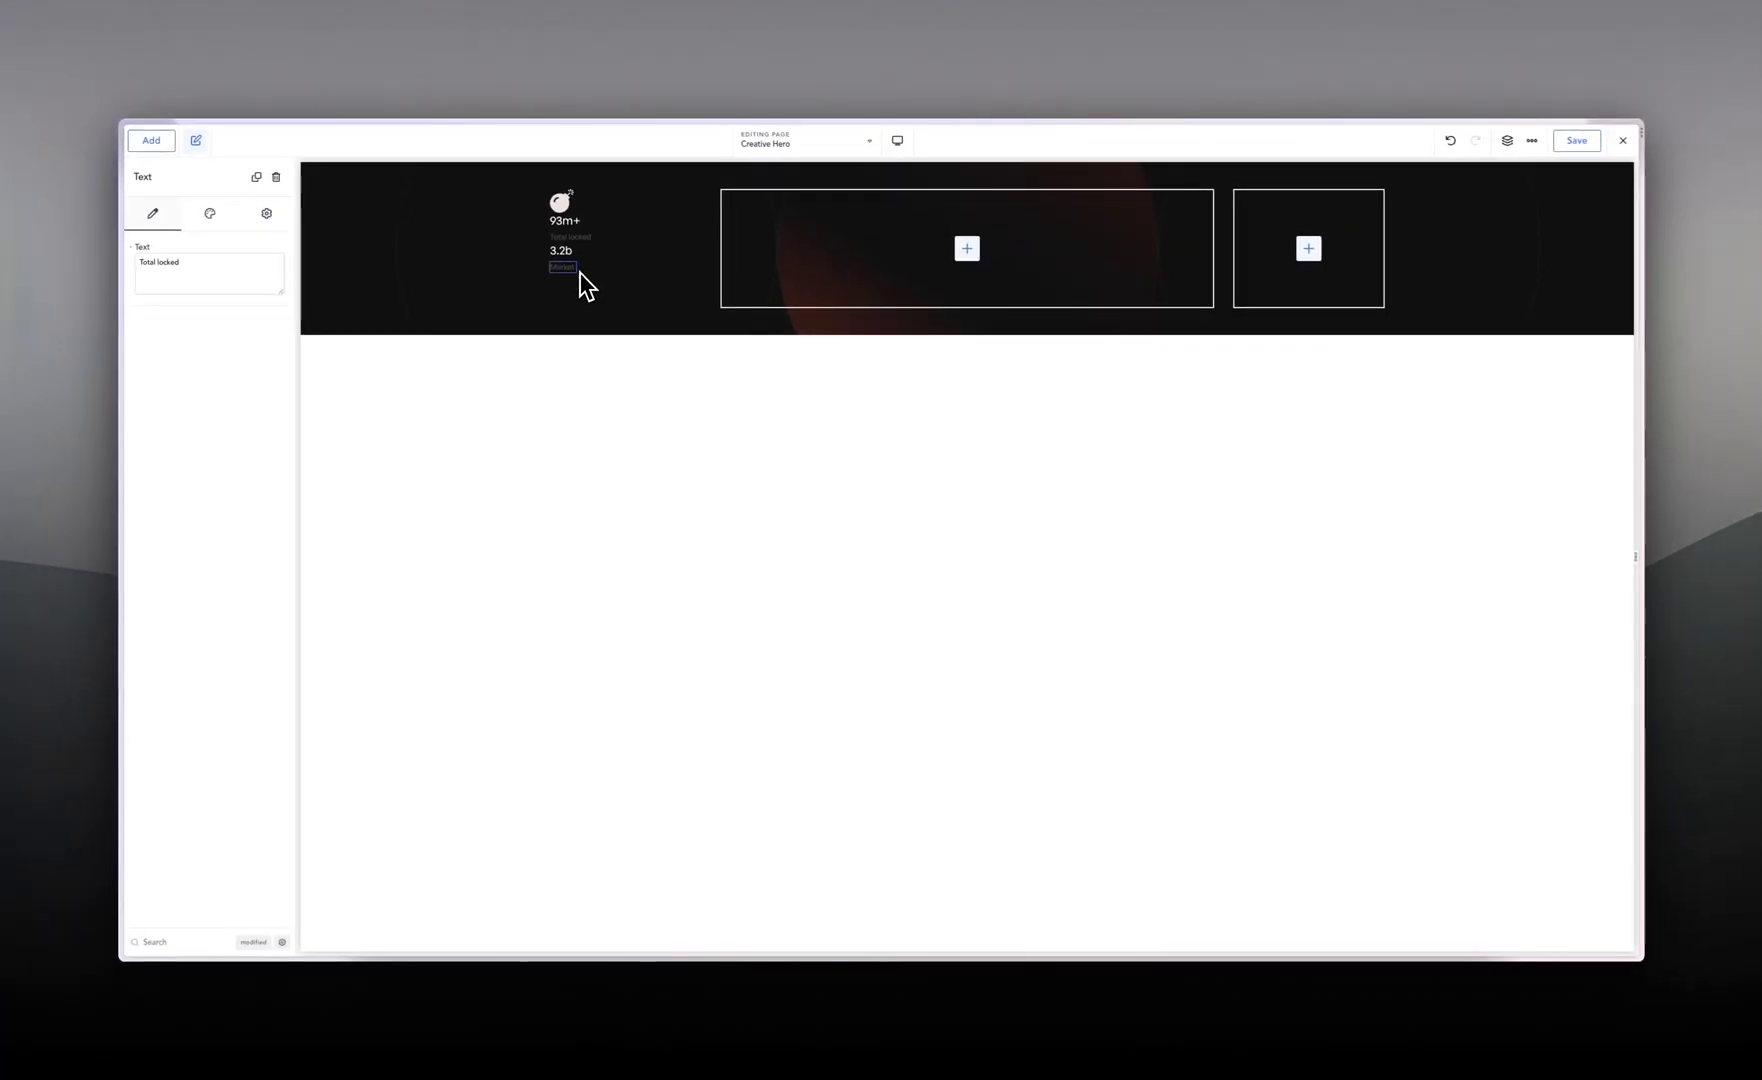
left_click(609, 251)
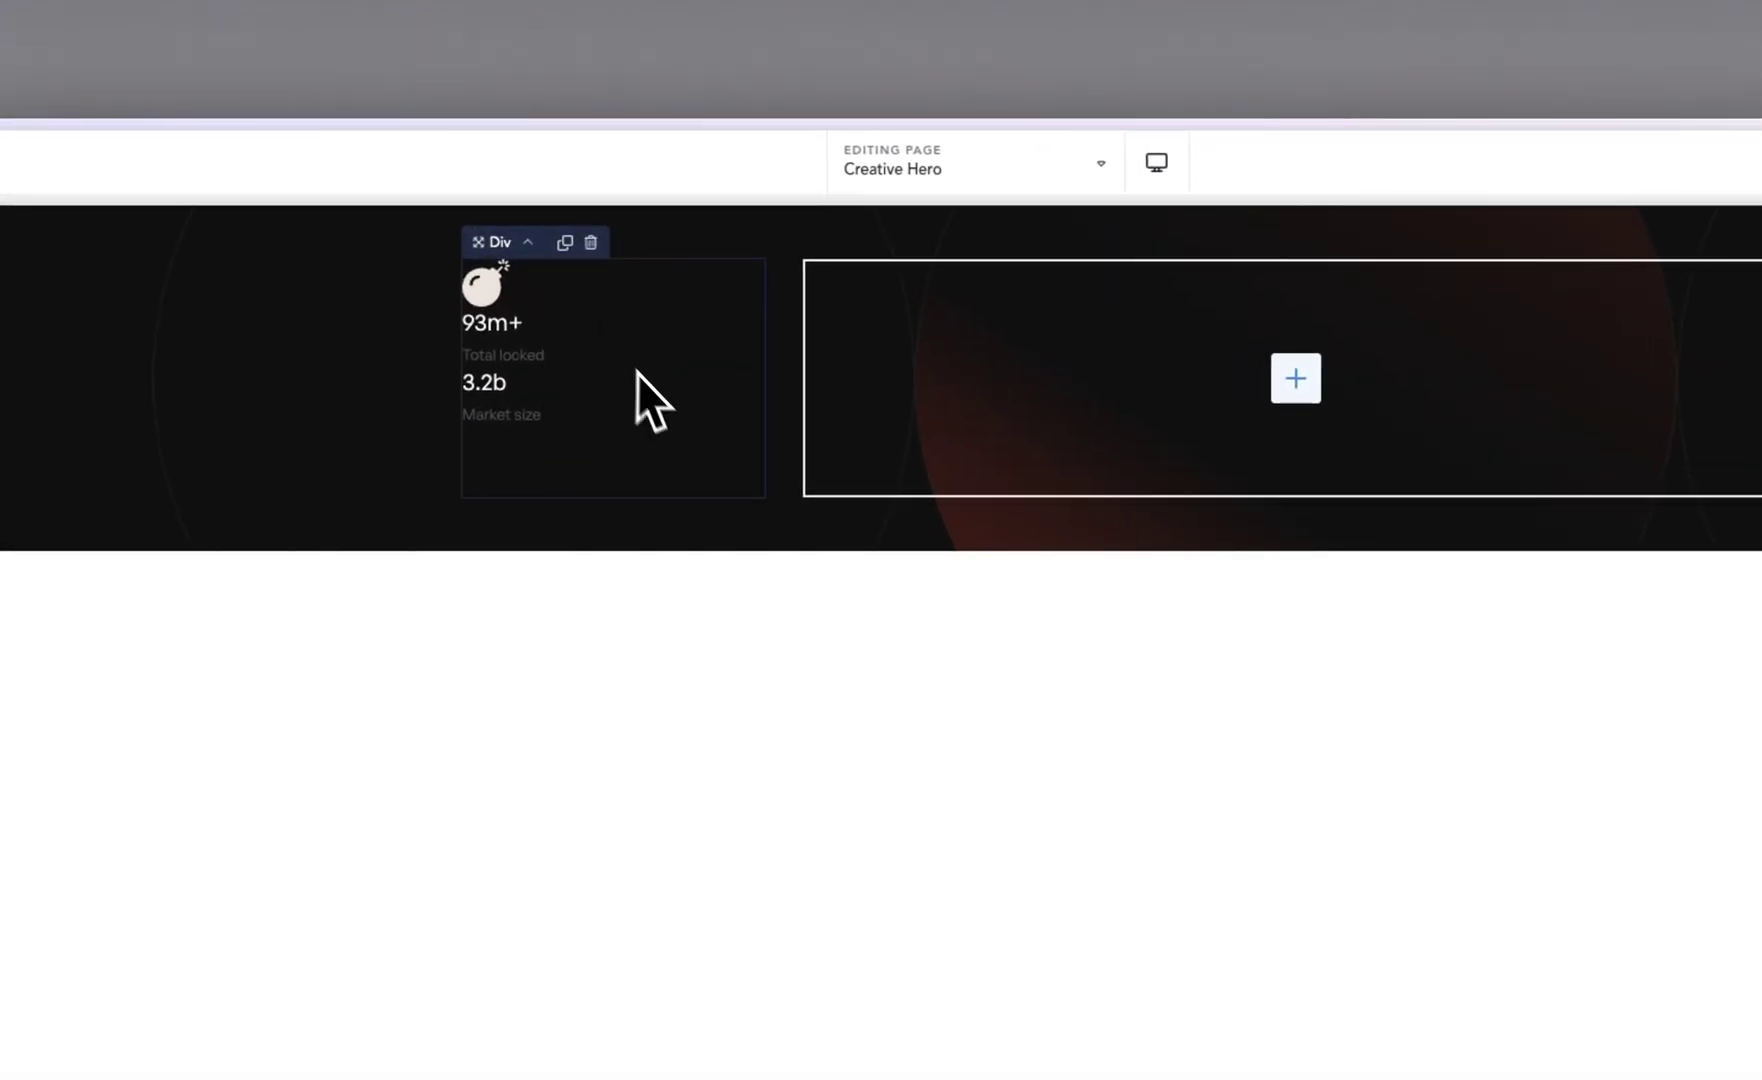
Step: Add a Fancy Divider inside the div that wraps the two stat divs in the grid's first div
left_click(1748, 162)
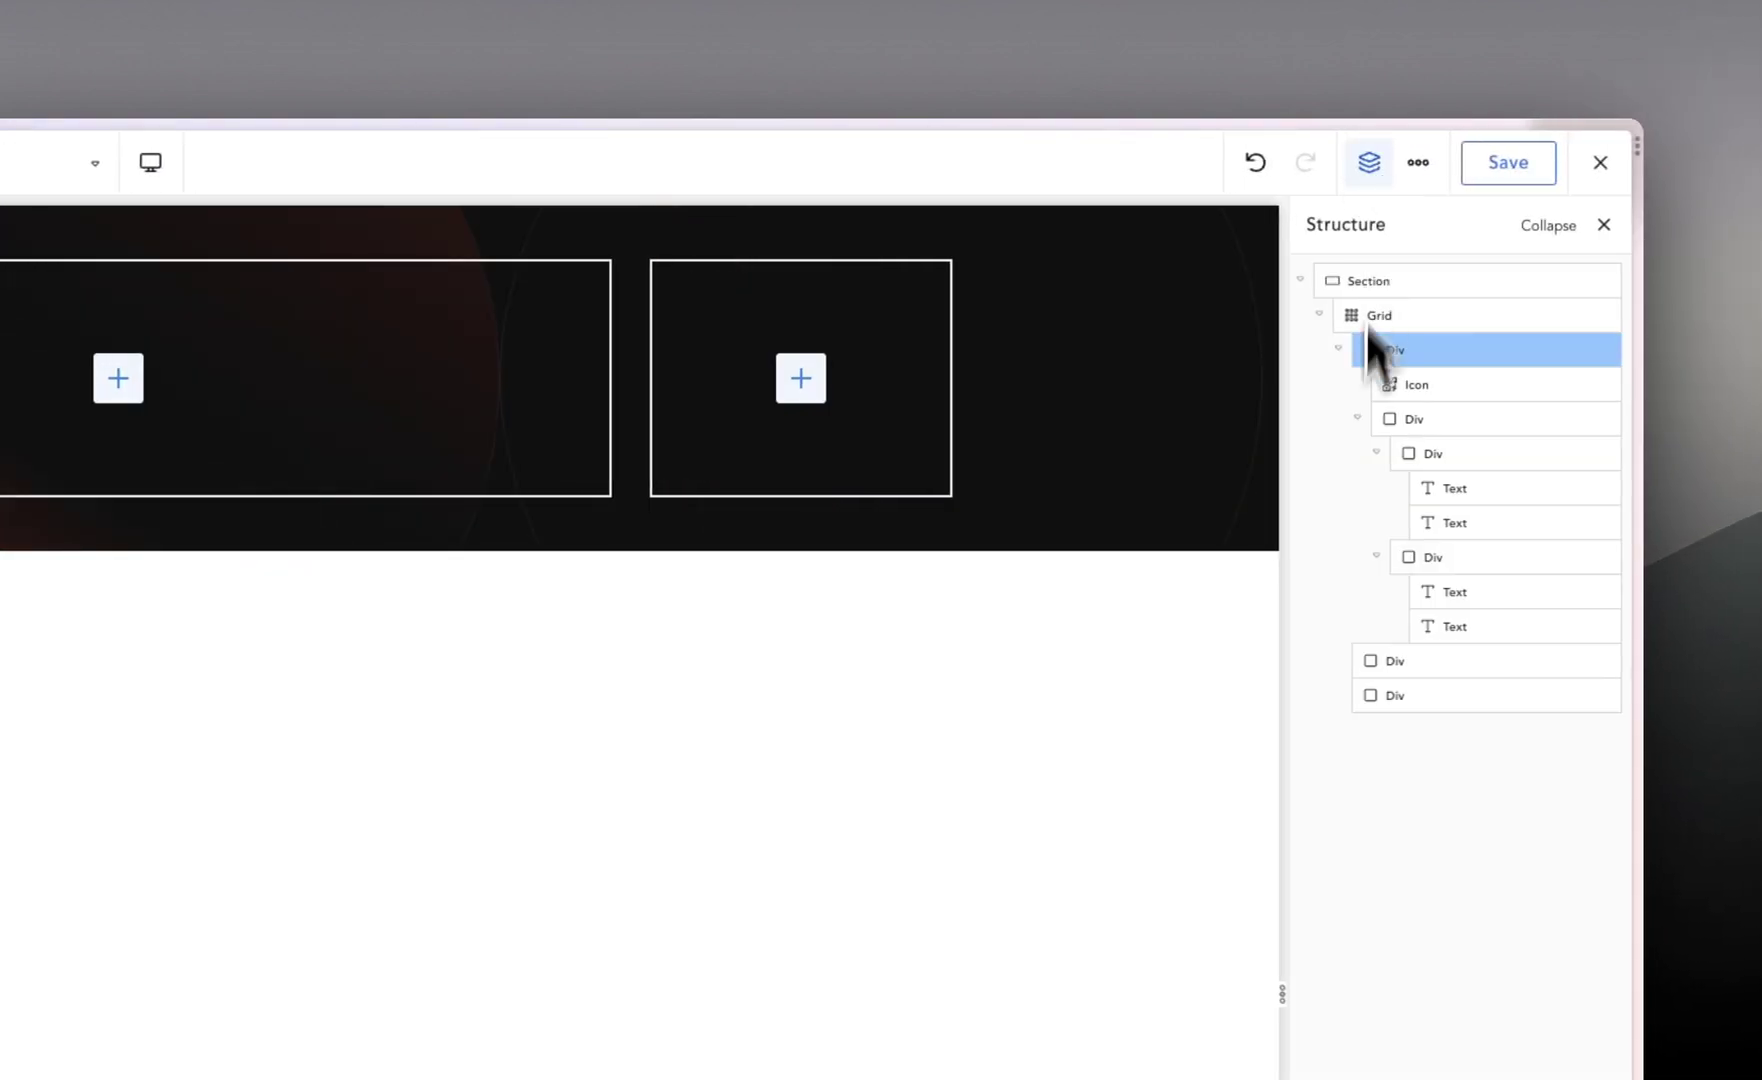
left_click(1339, 349)
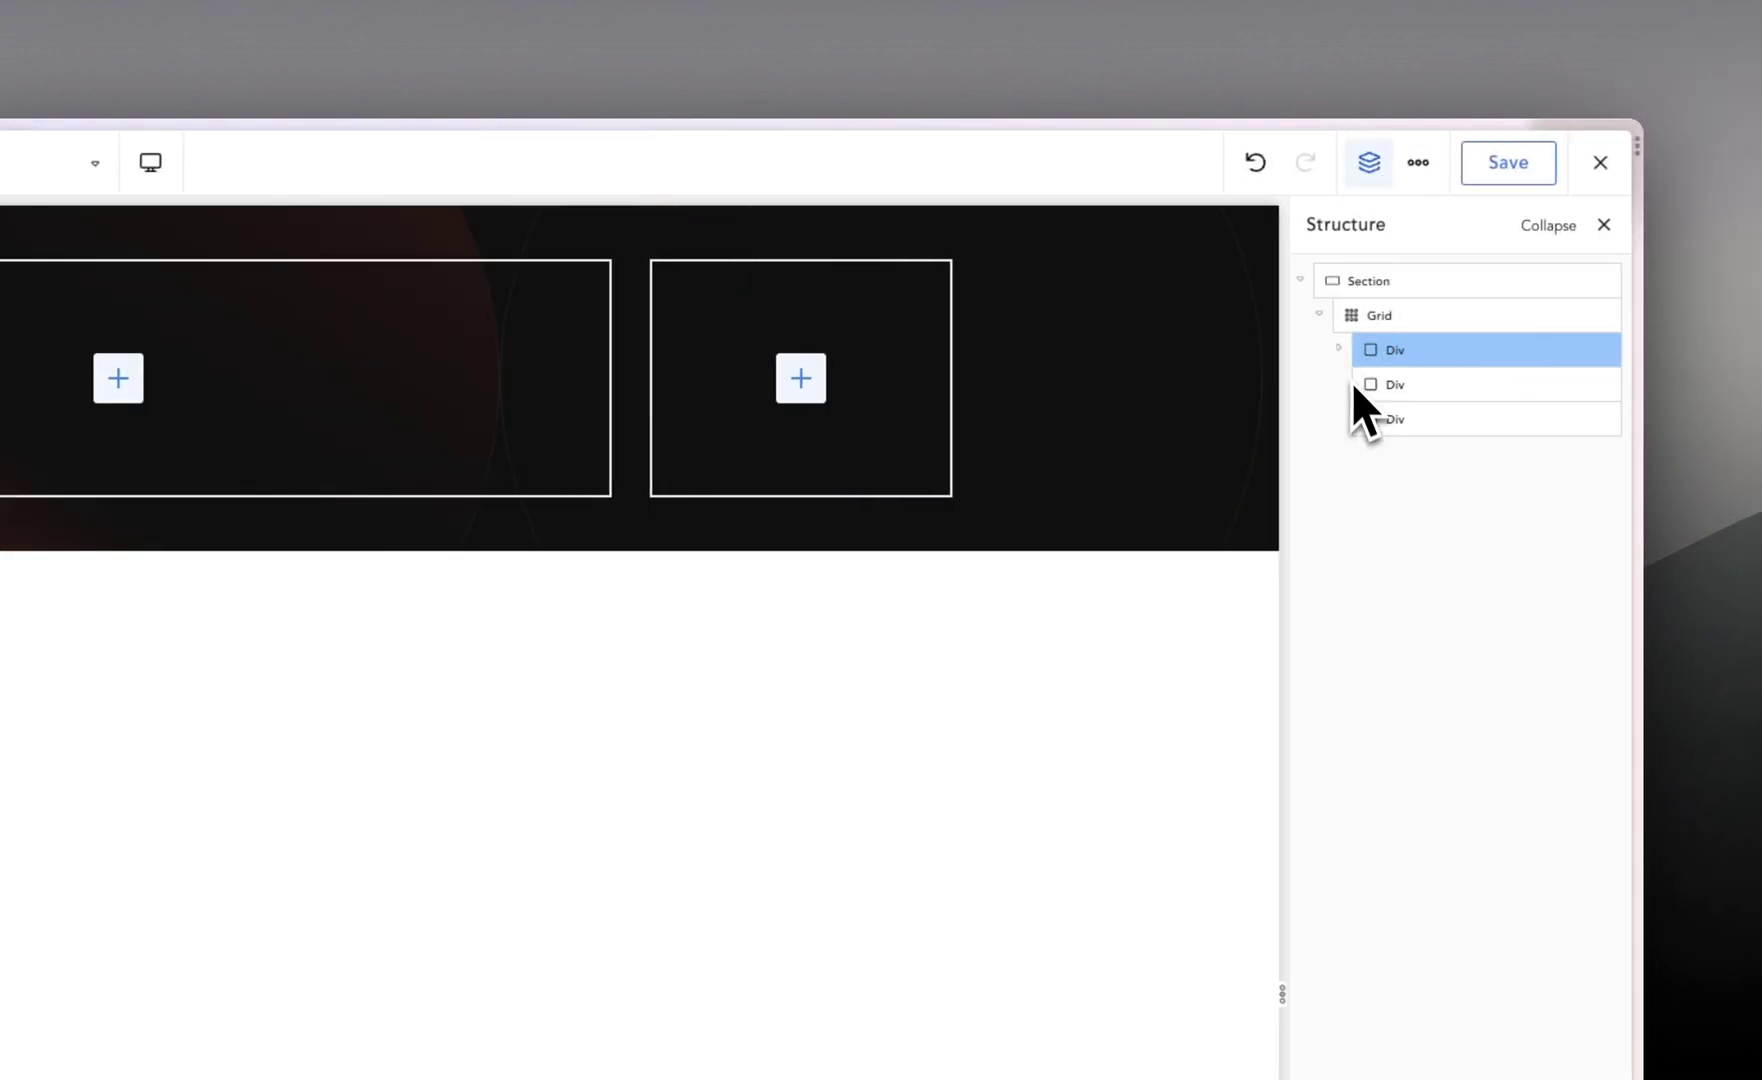
left_click(1390, 383)
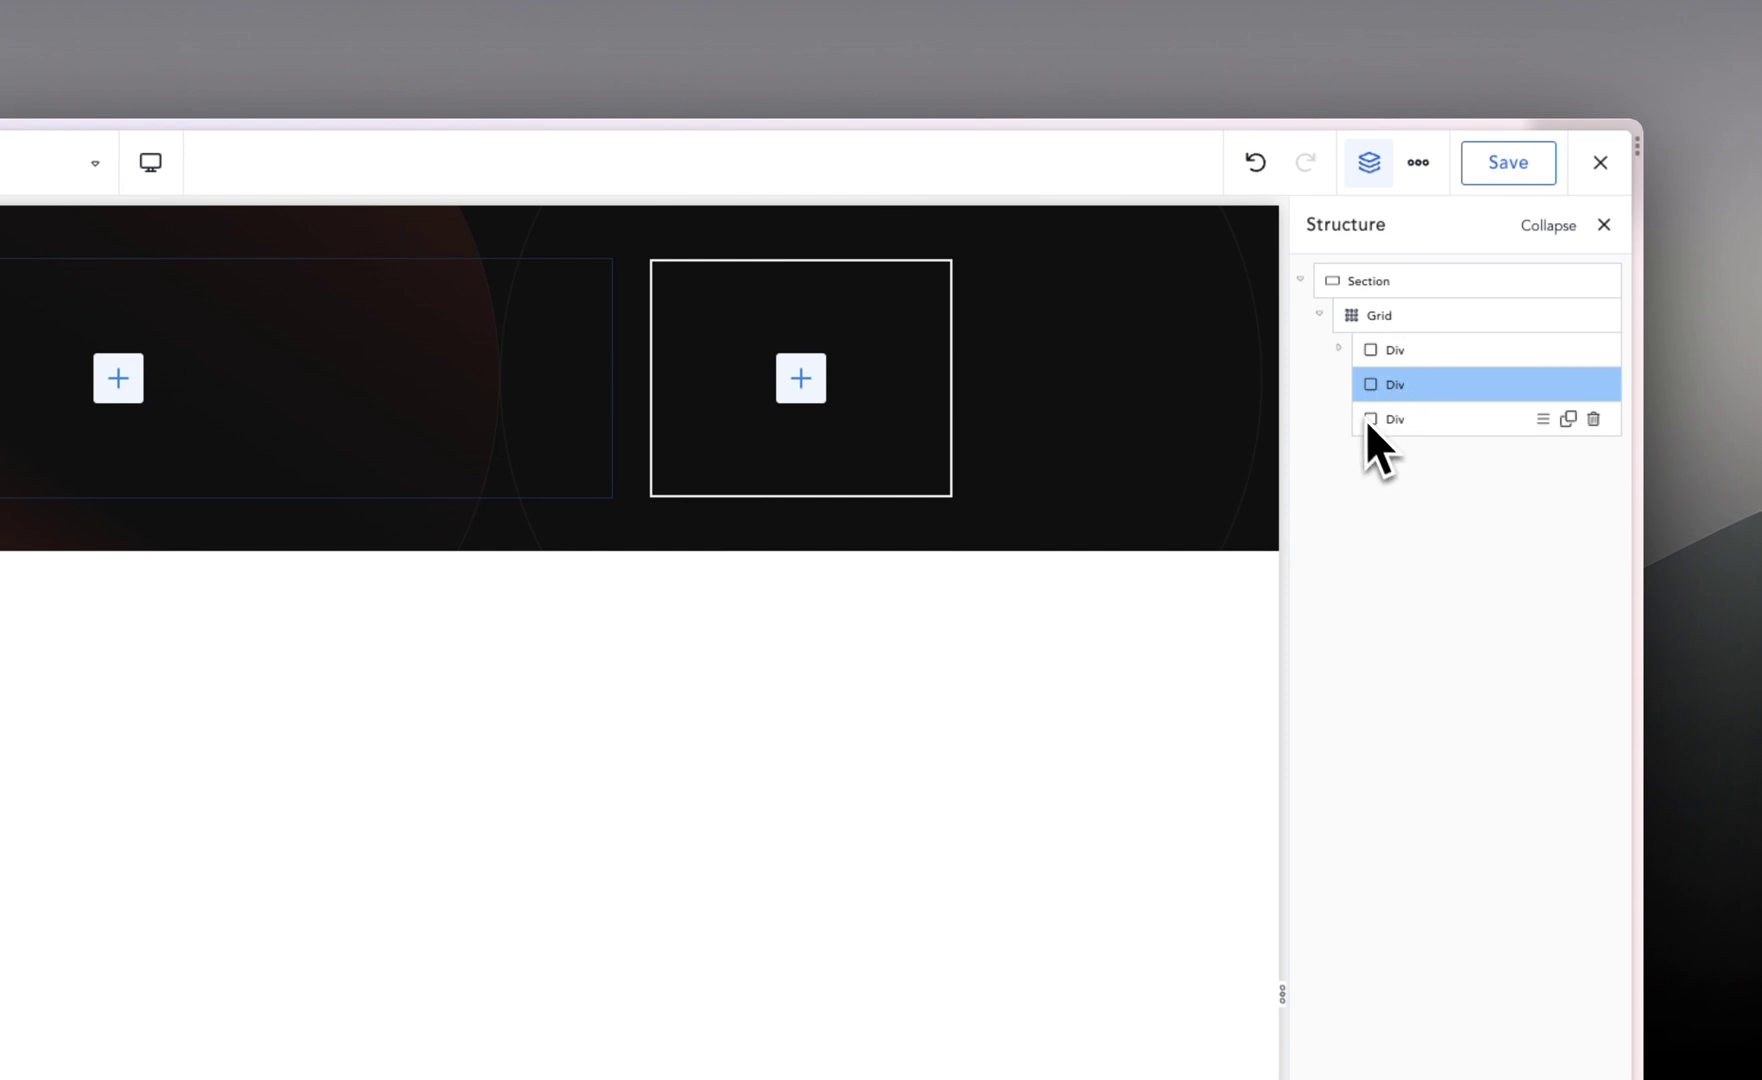
left_click(1341, 349)
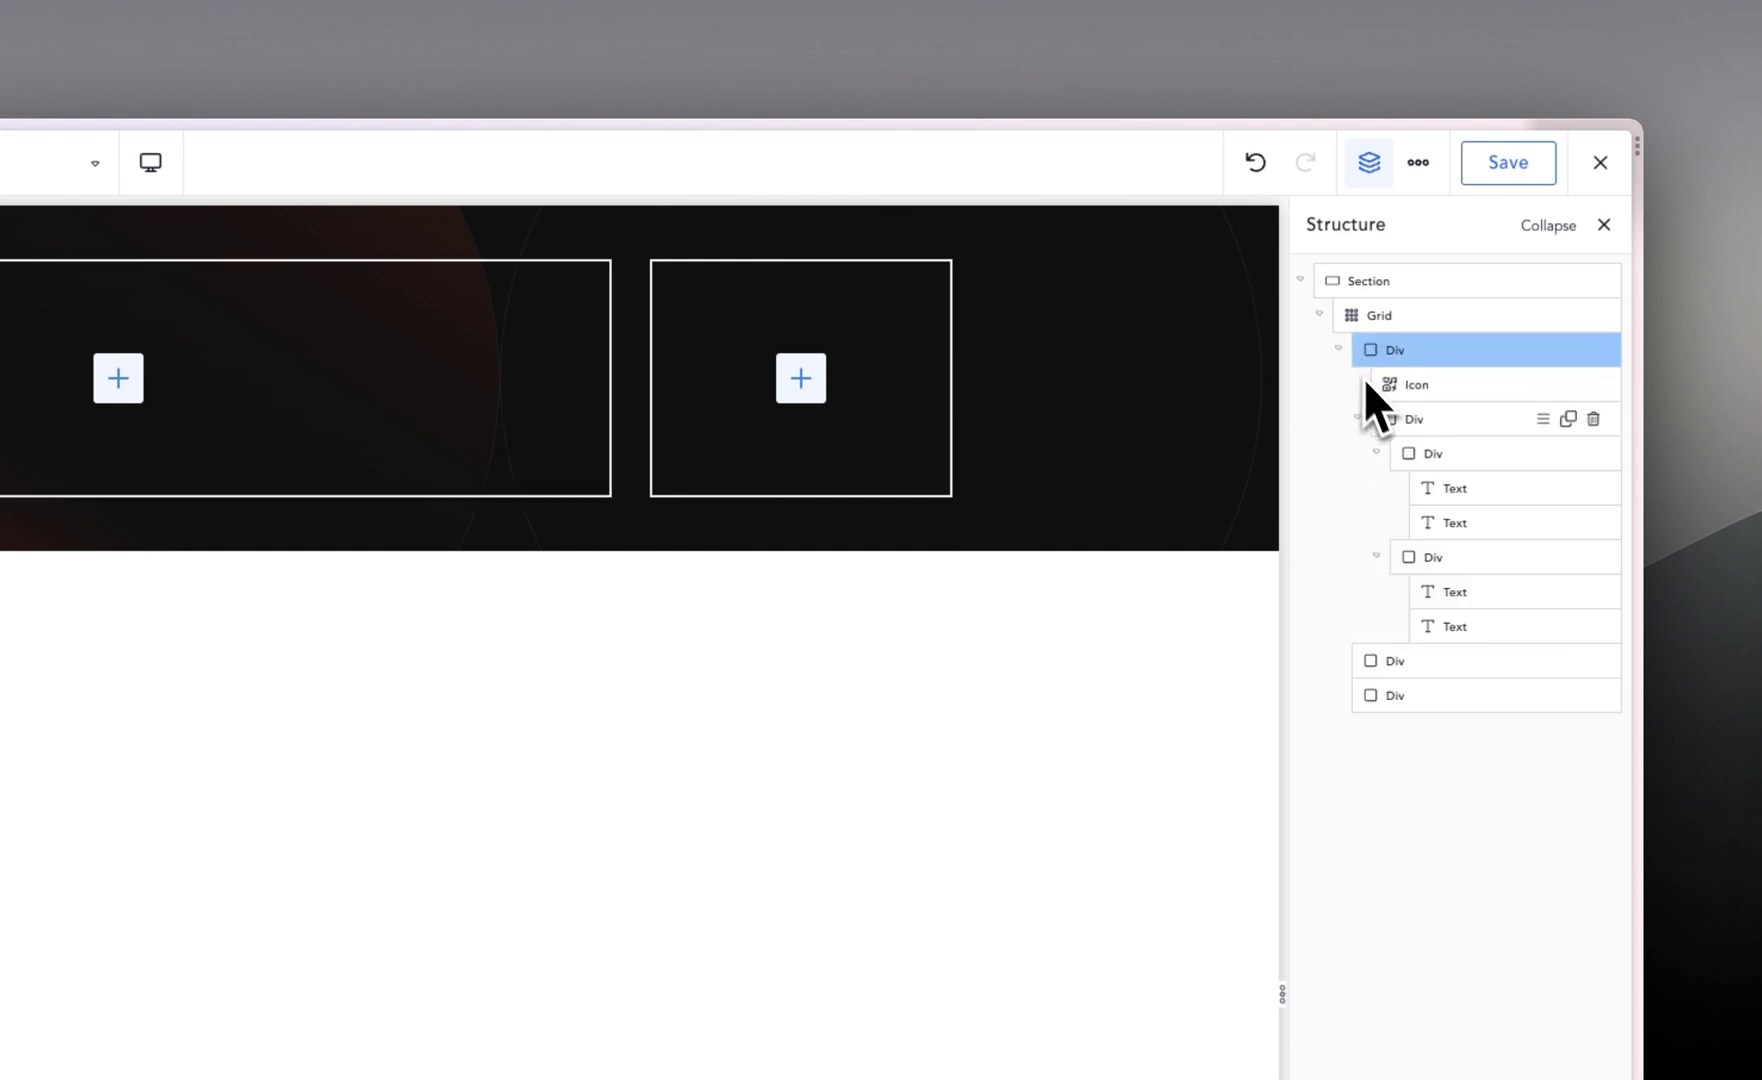
left_click(1382, 458)
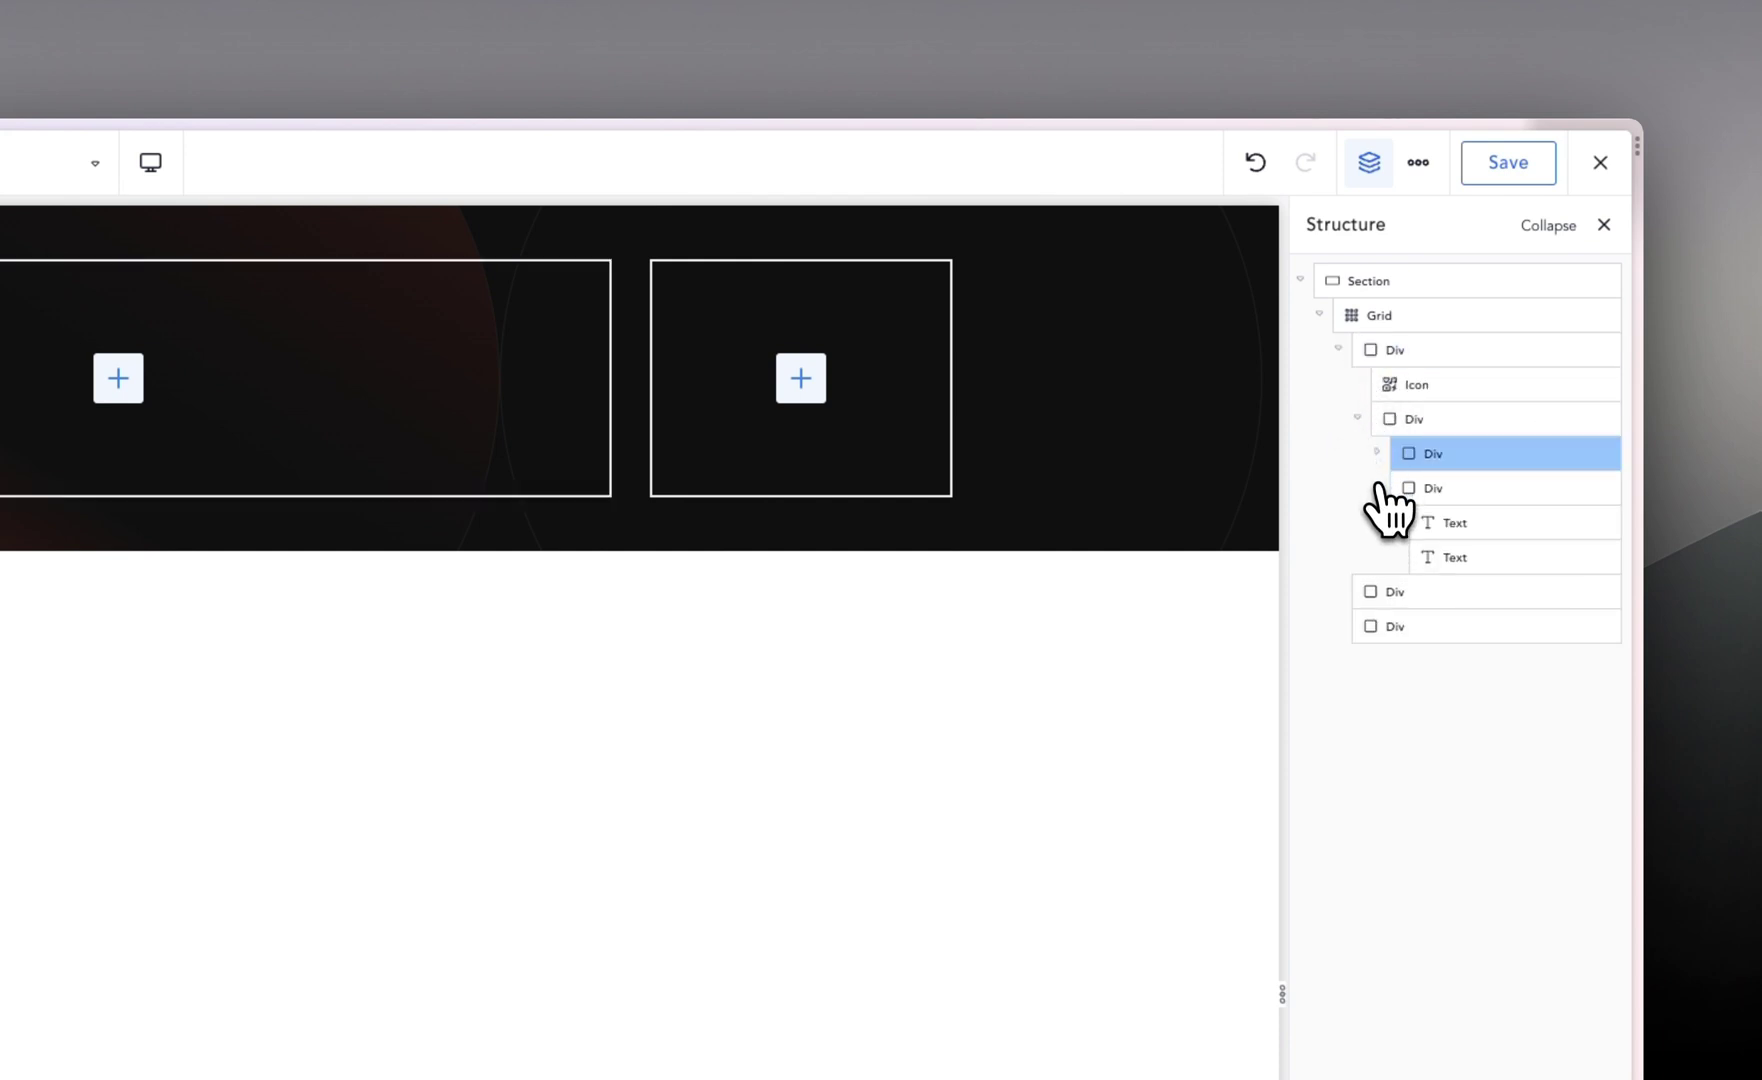
left_click(1385, 488)
left_click_drag(1405, 475, 1424, 409)
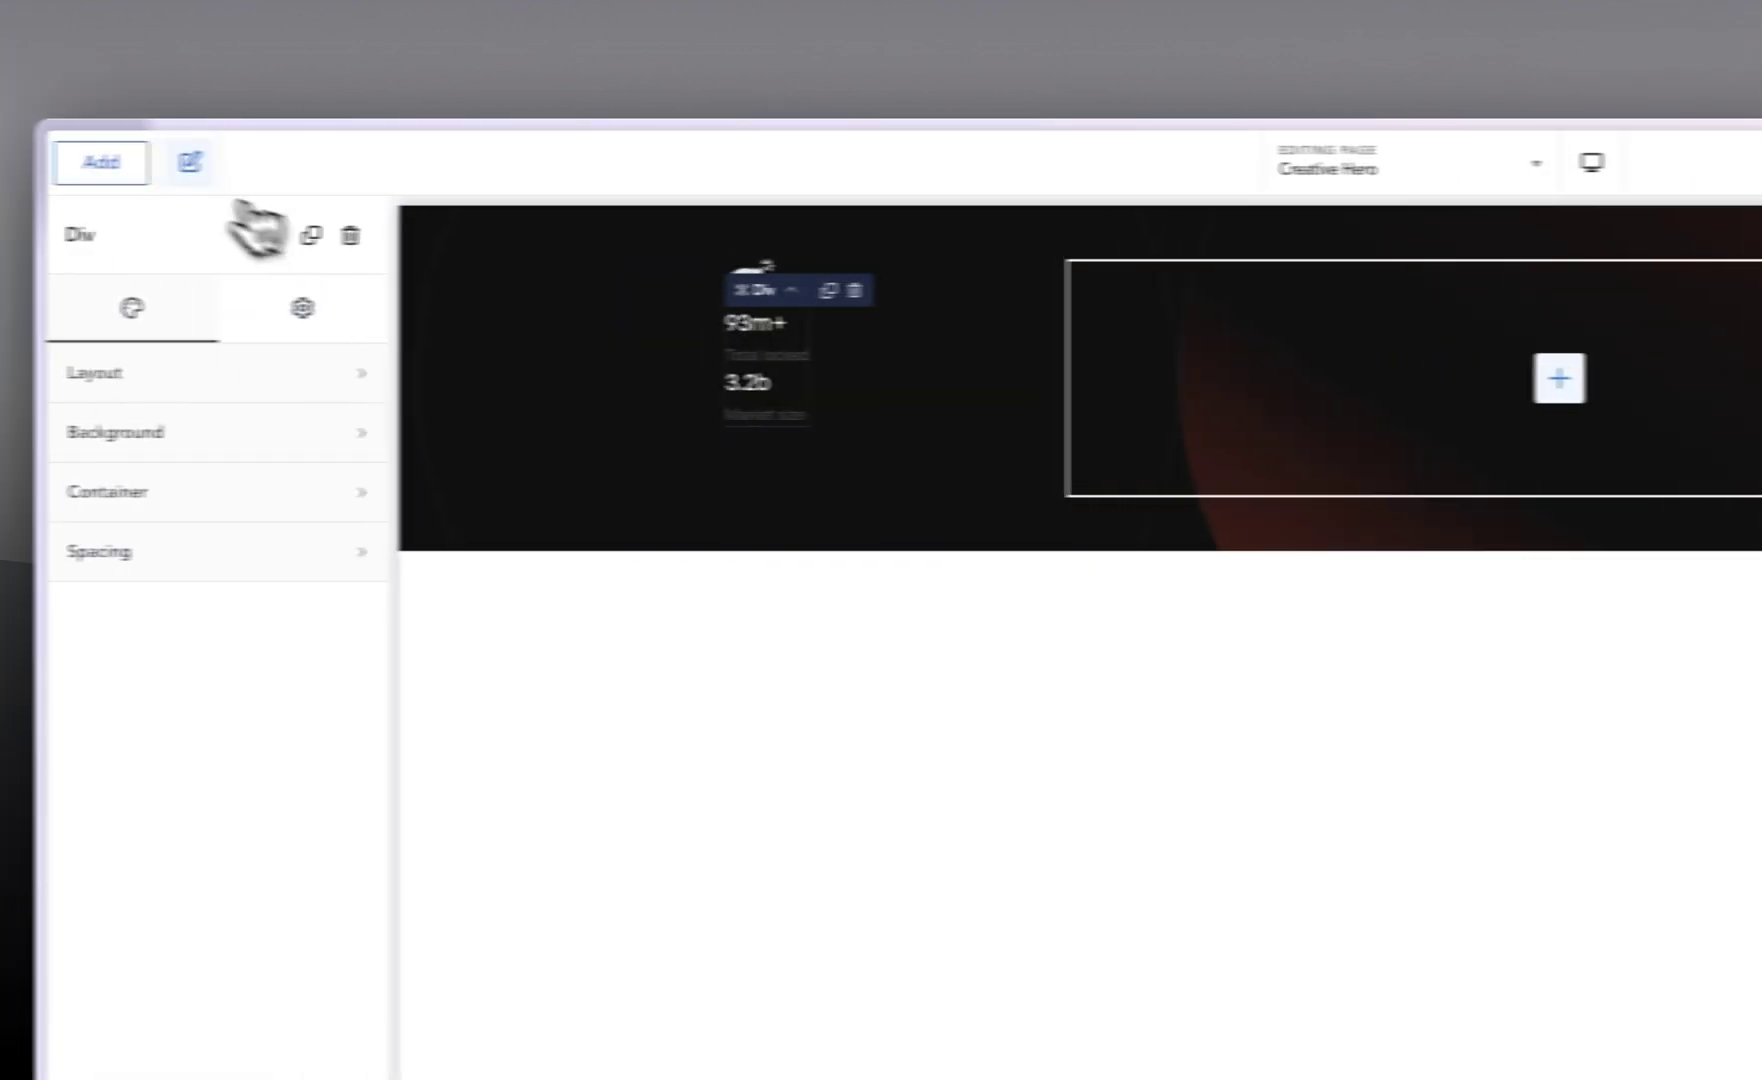
type("div")
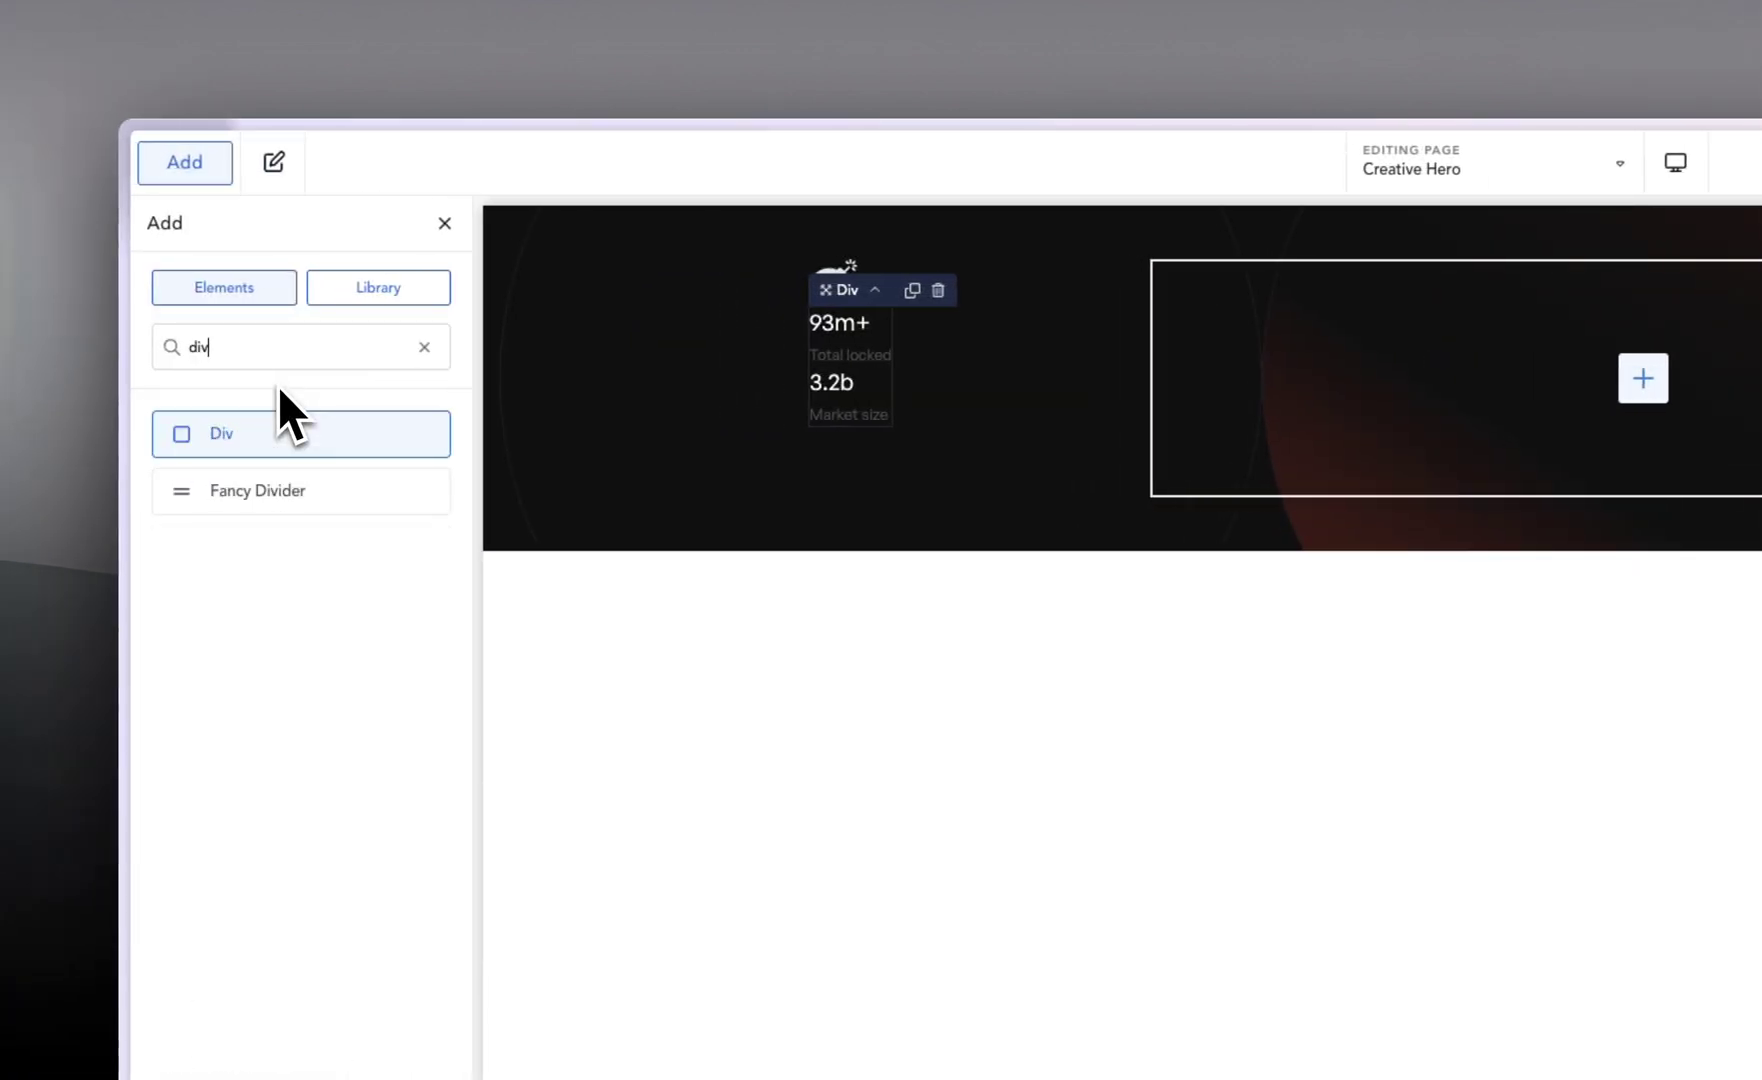
left_click(270, 490)
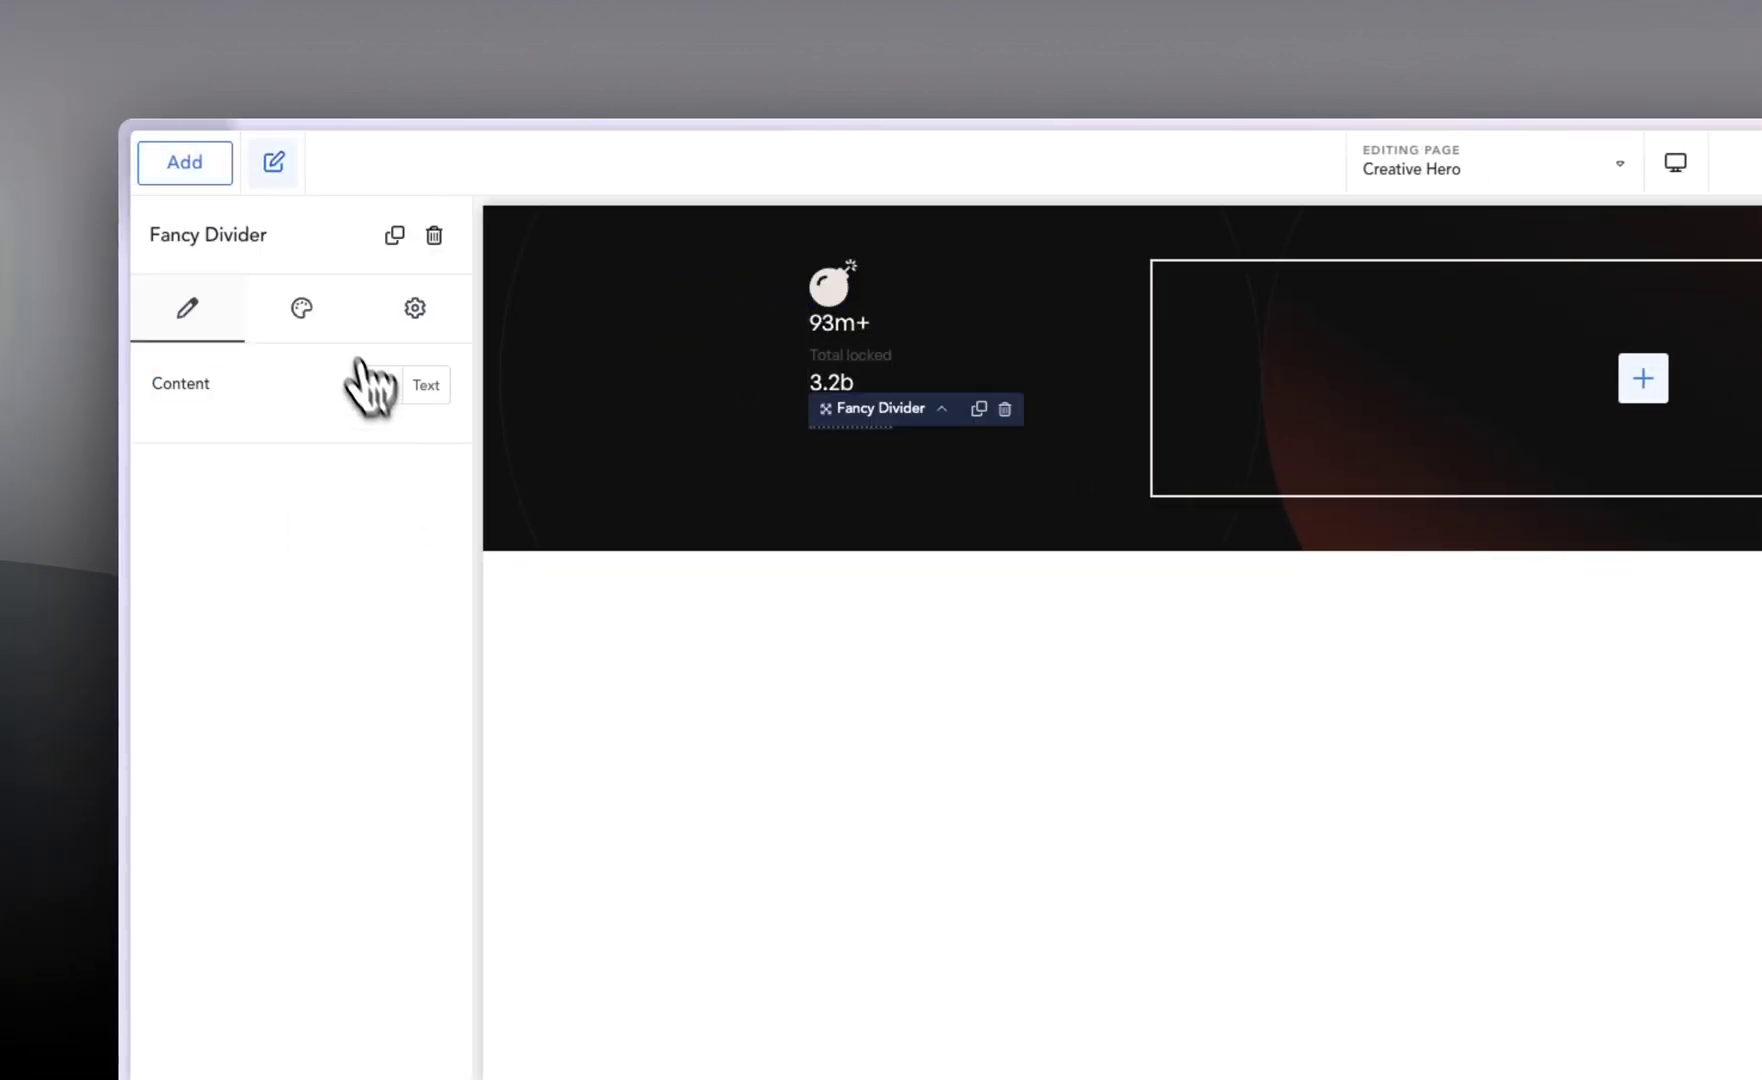
Step: Style the Fancy Divider as Solid with a pattern size of 1 px and a width of 60 px
left_click(305, 316)
left_click(300, 378)
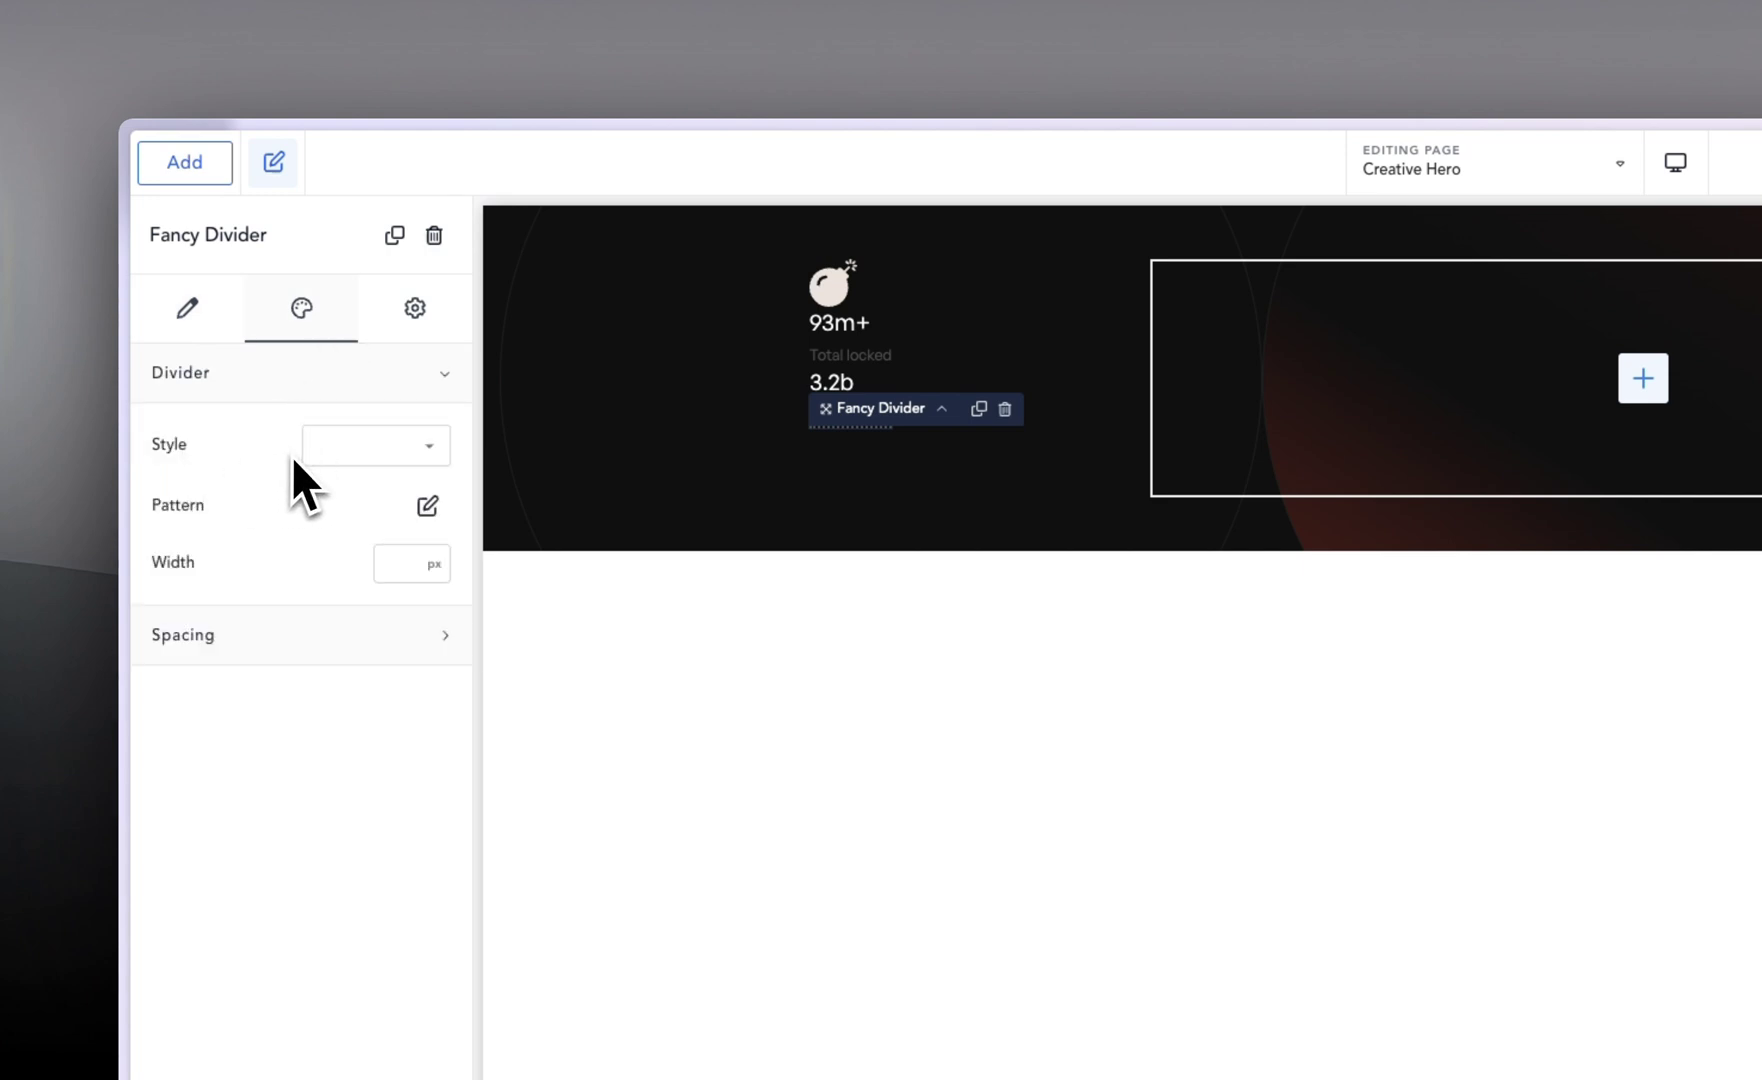
left_click(400, 455)
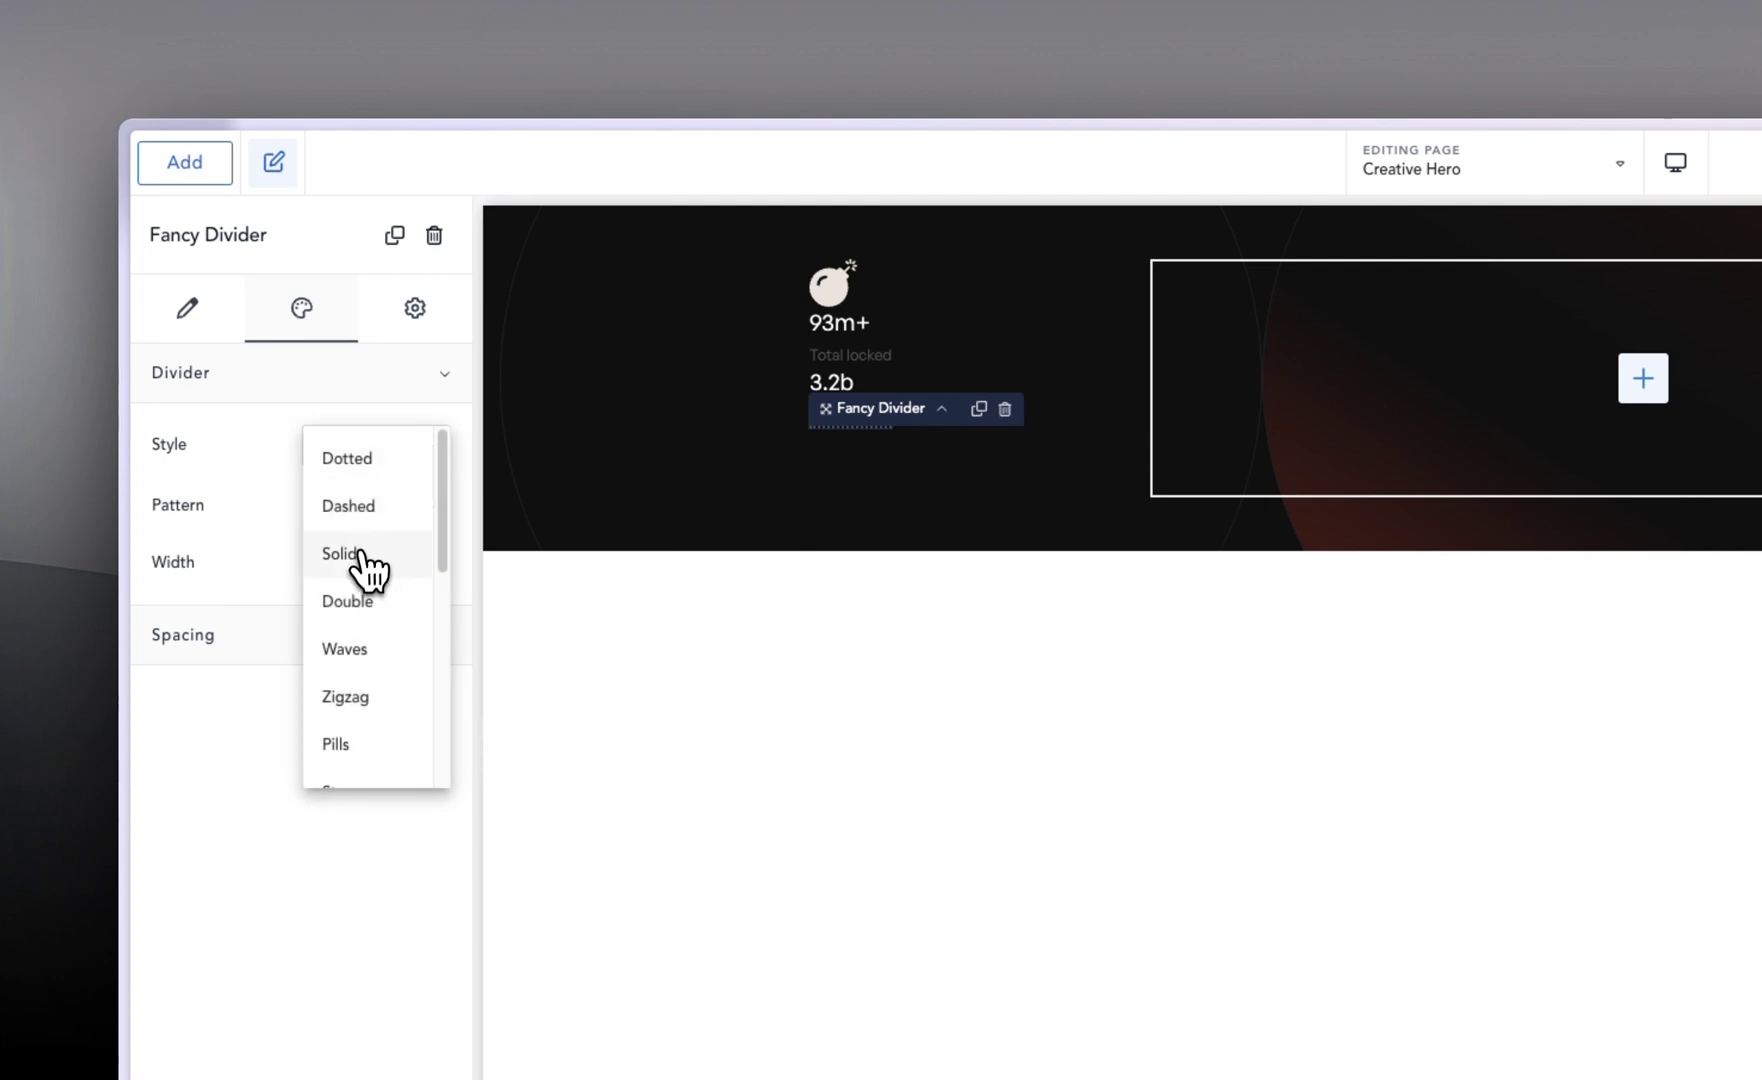
left_click(355, 553)
left_click(427, 505)
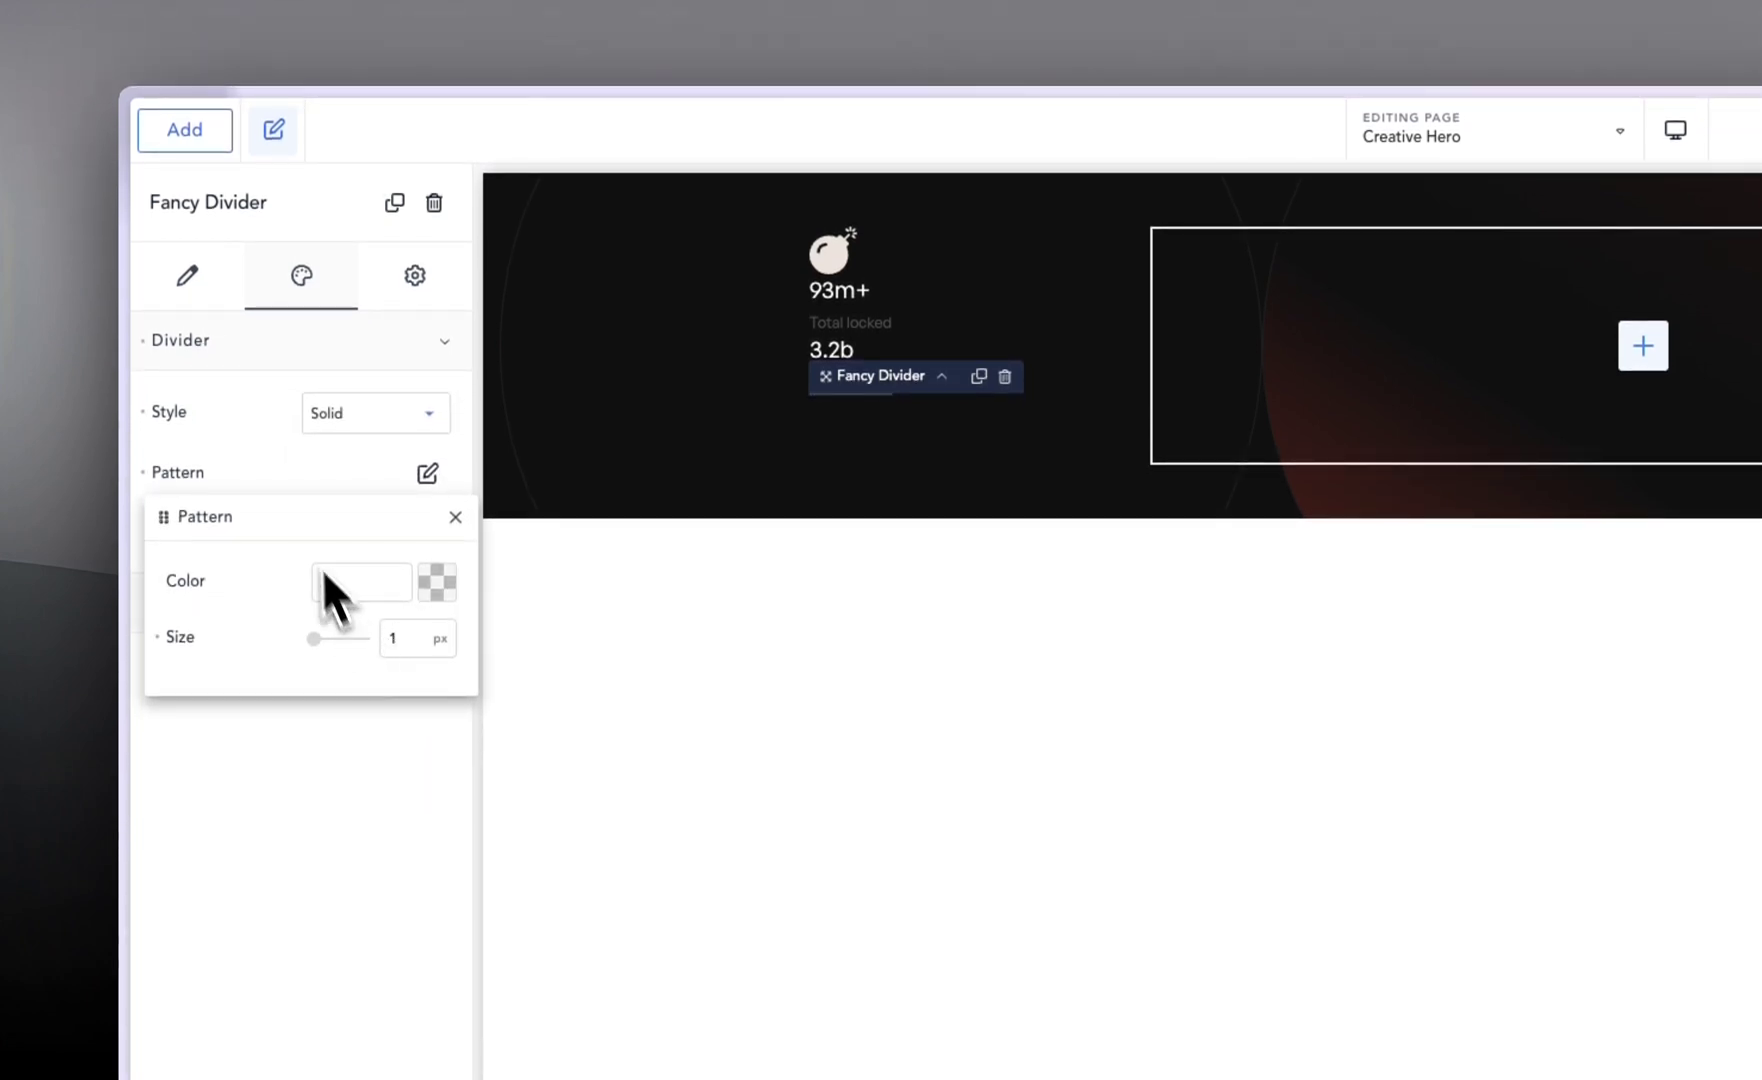
left_click(305, 483)
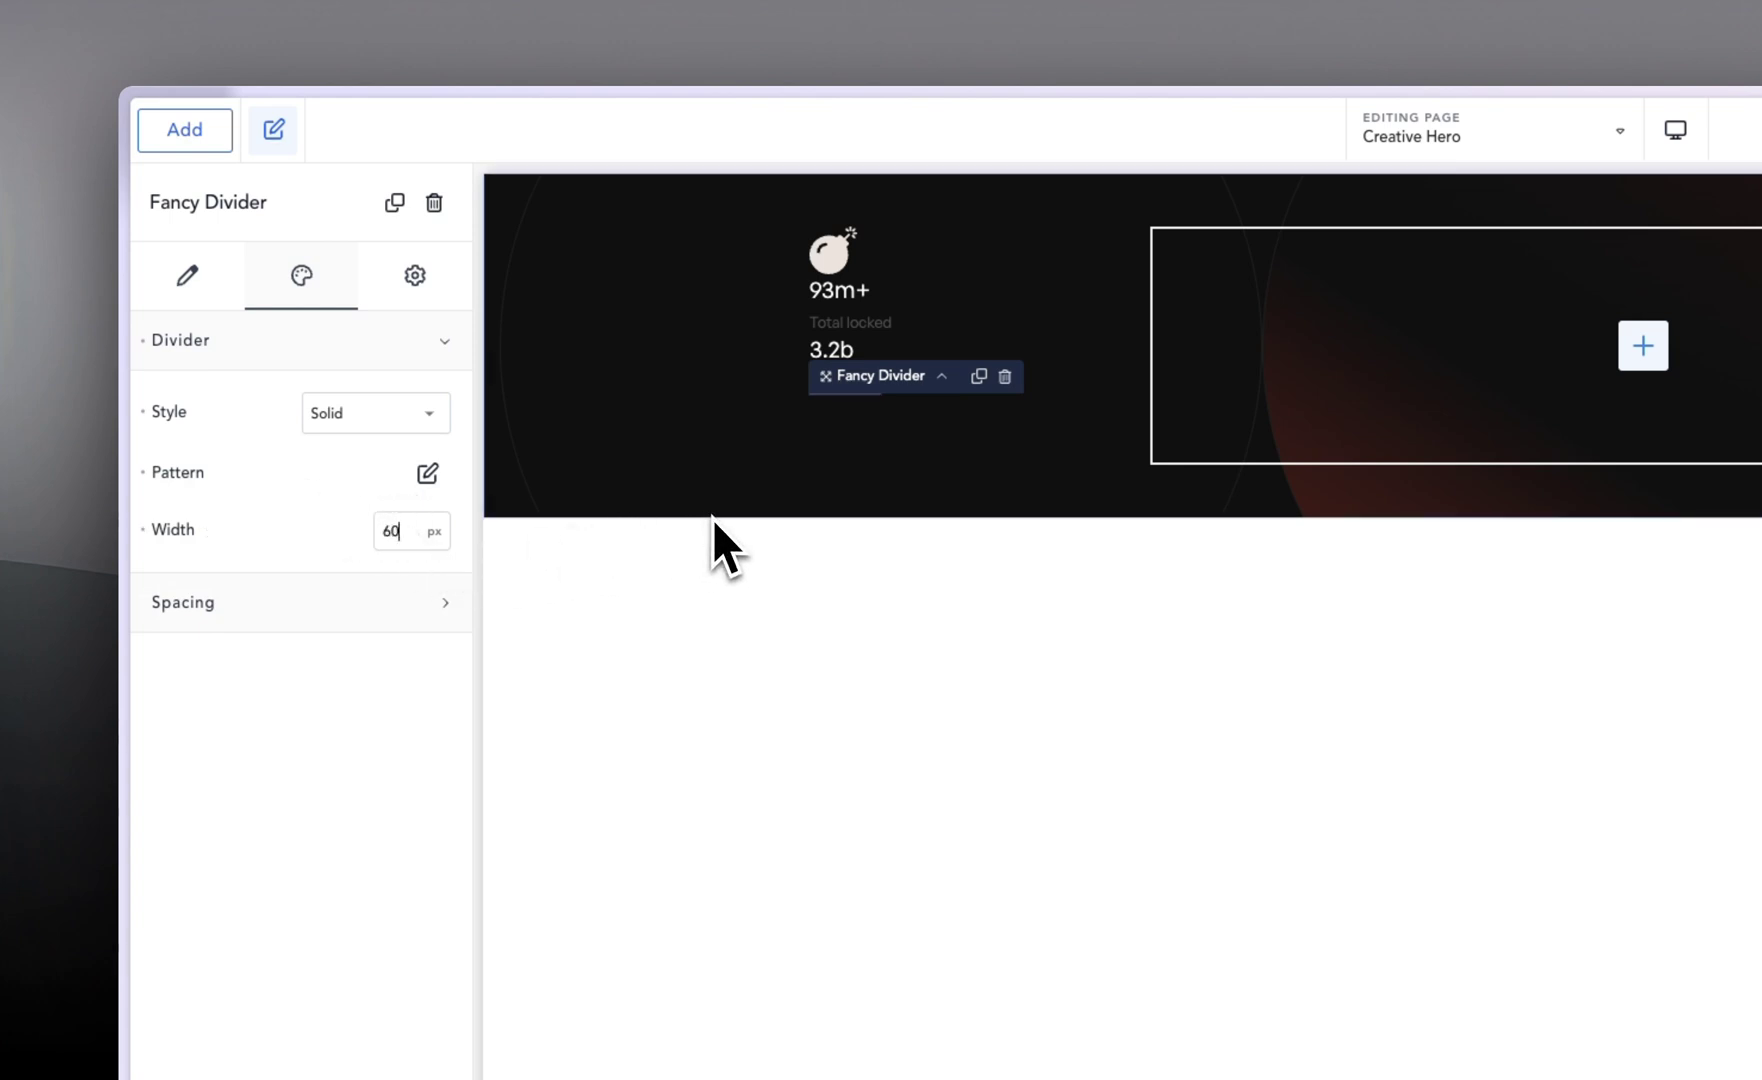
Step: Move the Fancy Divider between the 93m+ and 3.2b stat divs in the structure
left_click(805, 478)
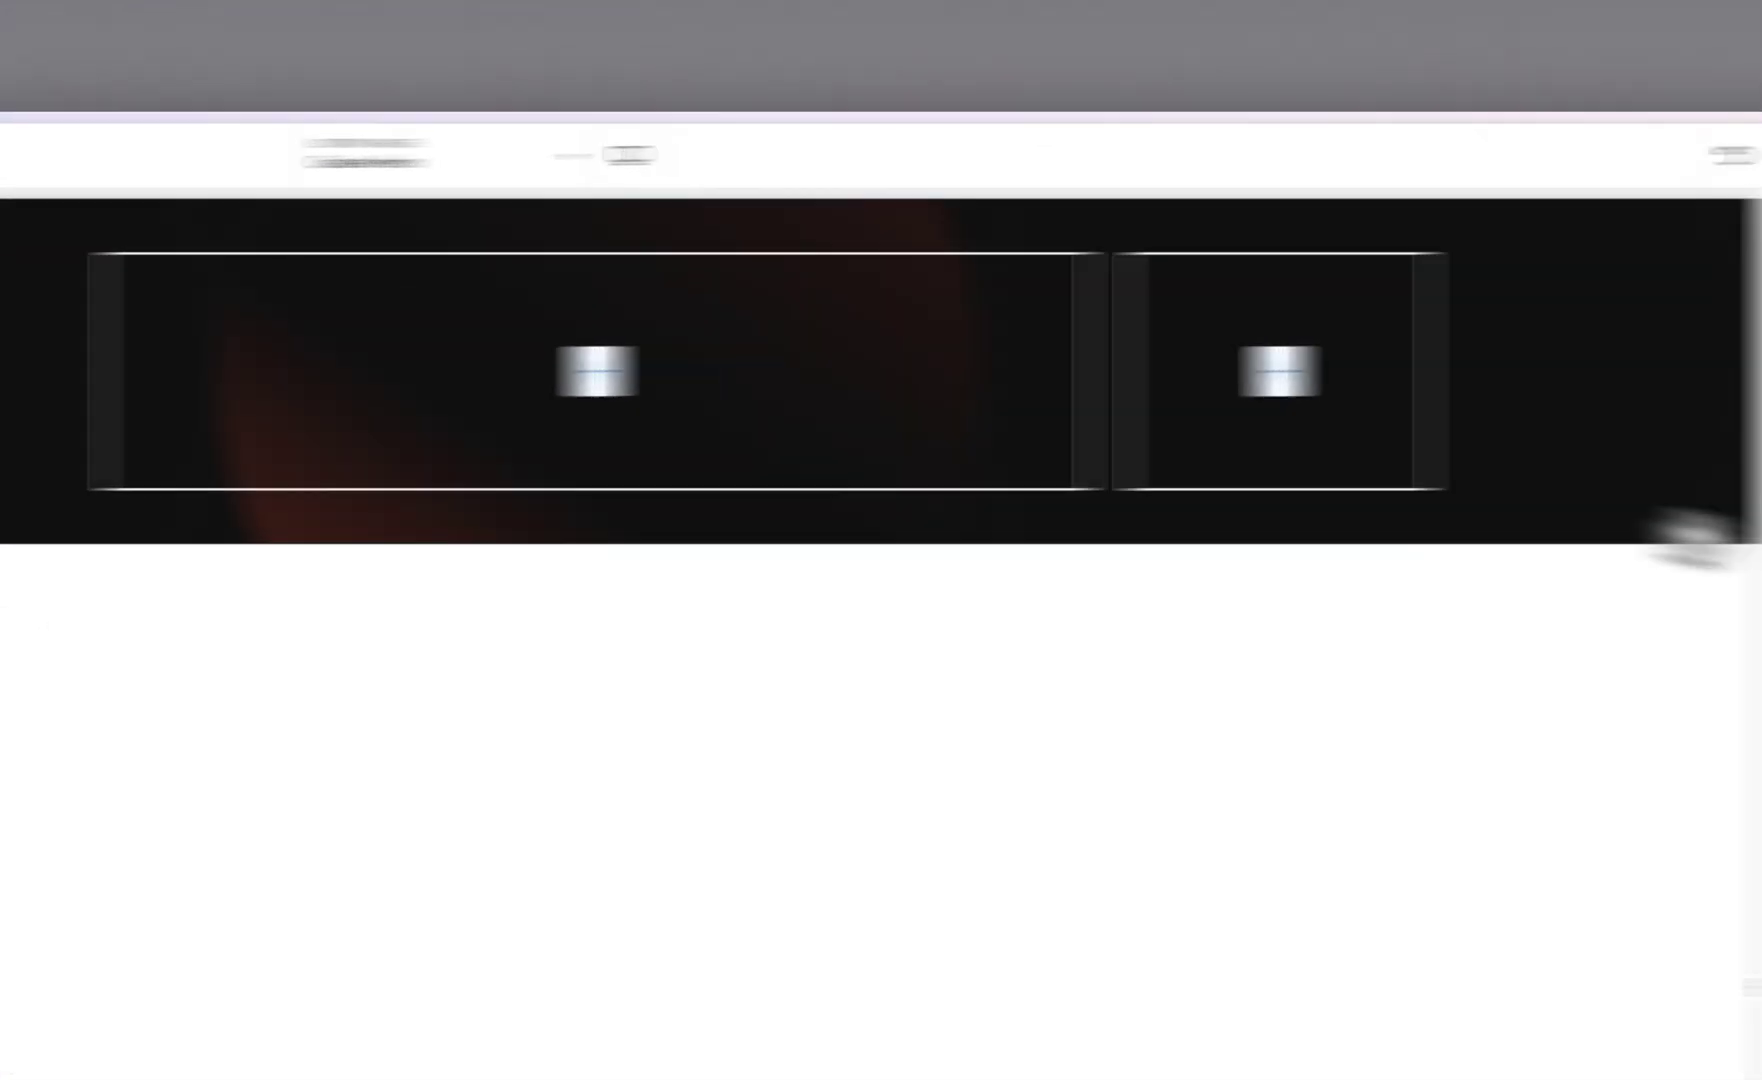
left_click(1455, 524)
left_click_drag(1452, 494, 1452, 460)
Step: Set the layout gap to 32 px in the div that wraps both stats and the divider
left_click(1440, 418)
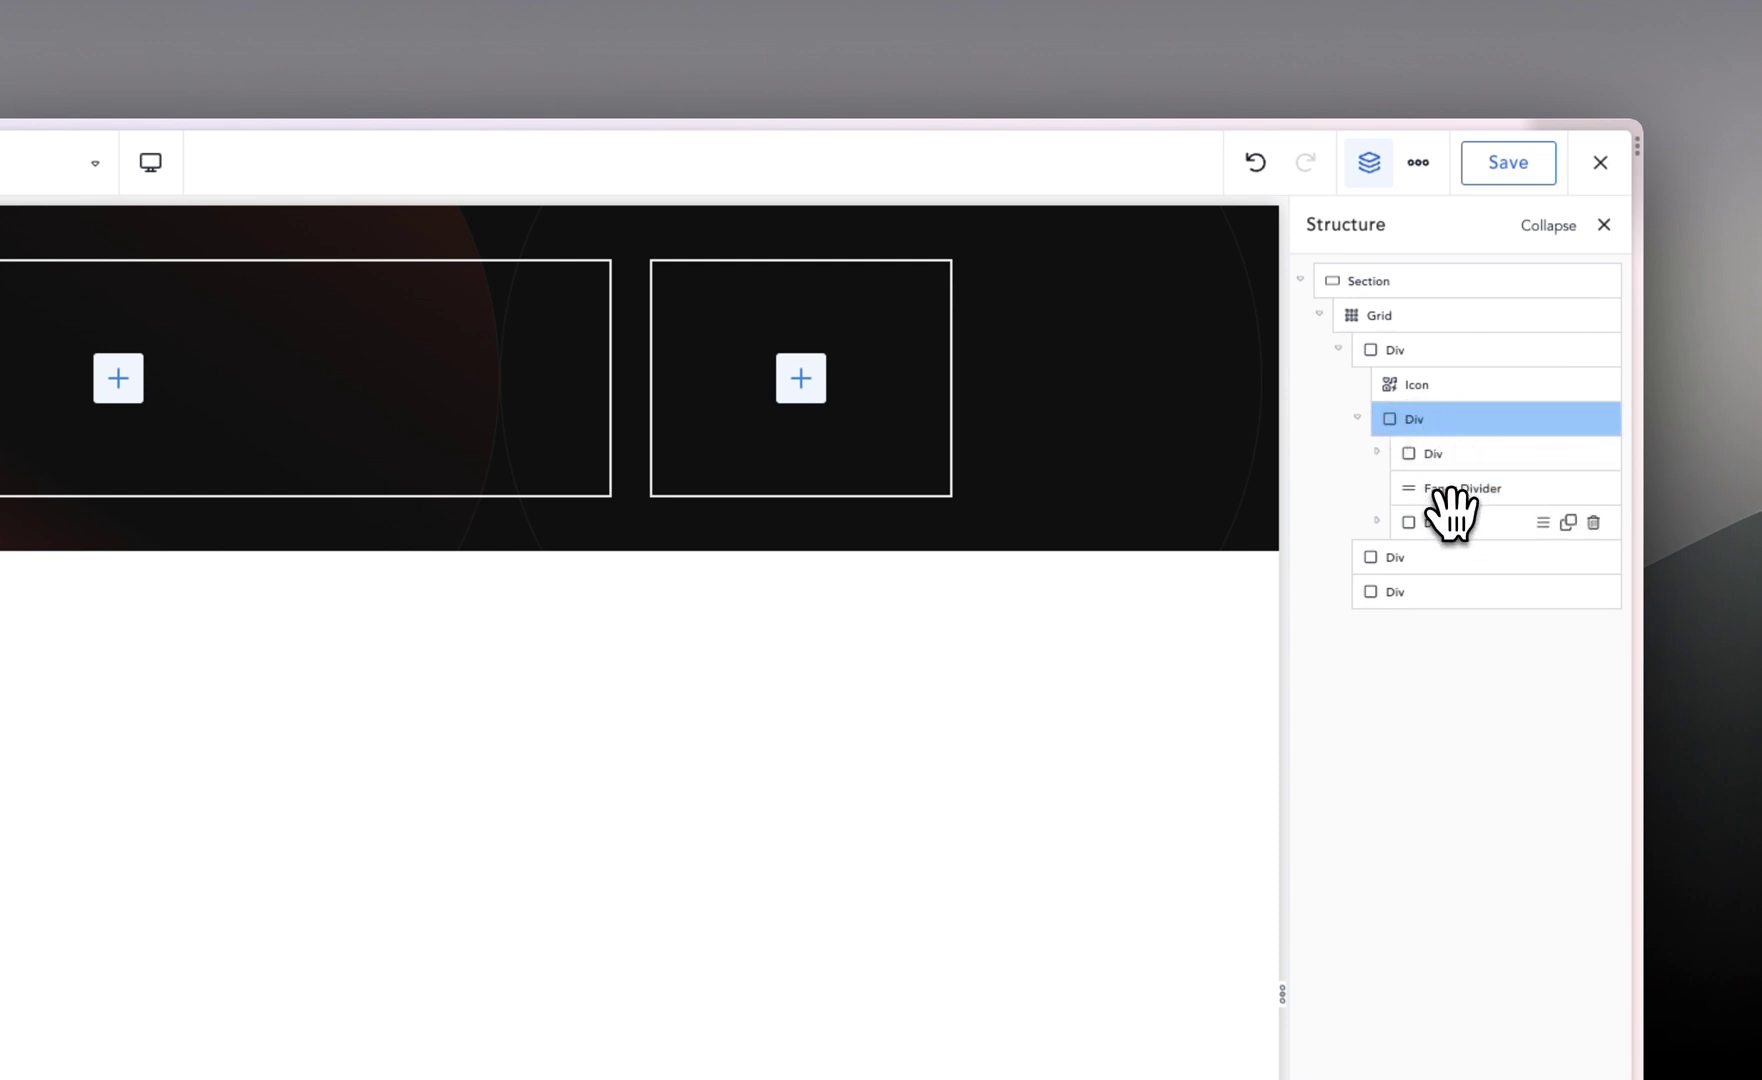
left_click(240, 374)
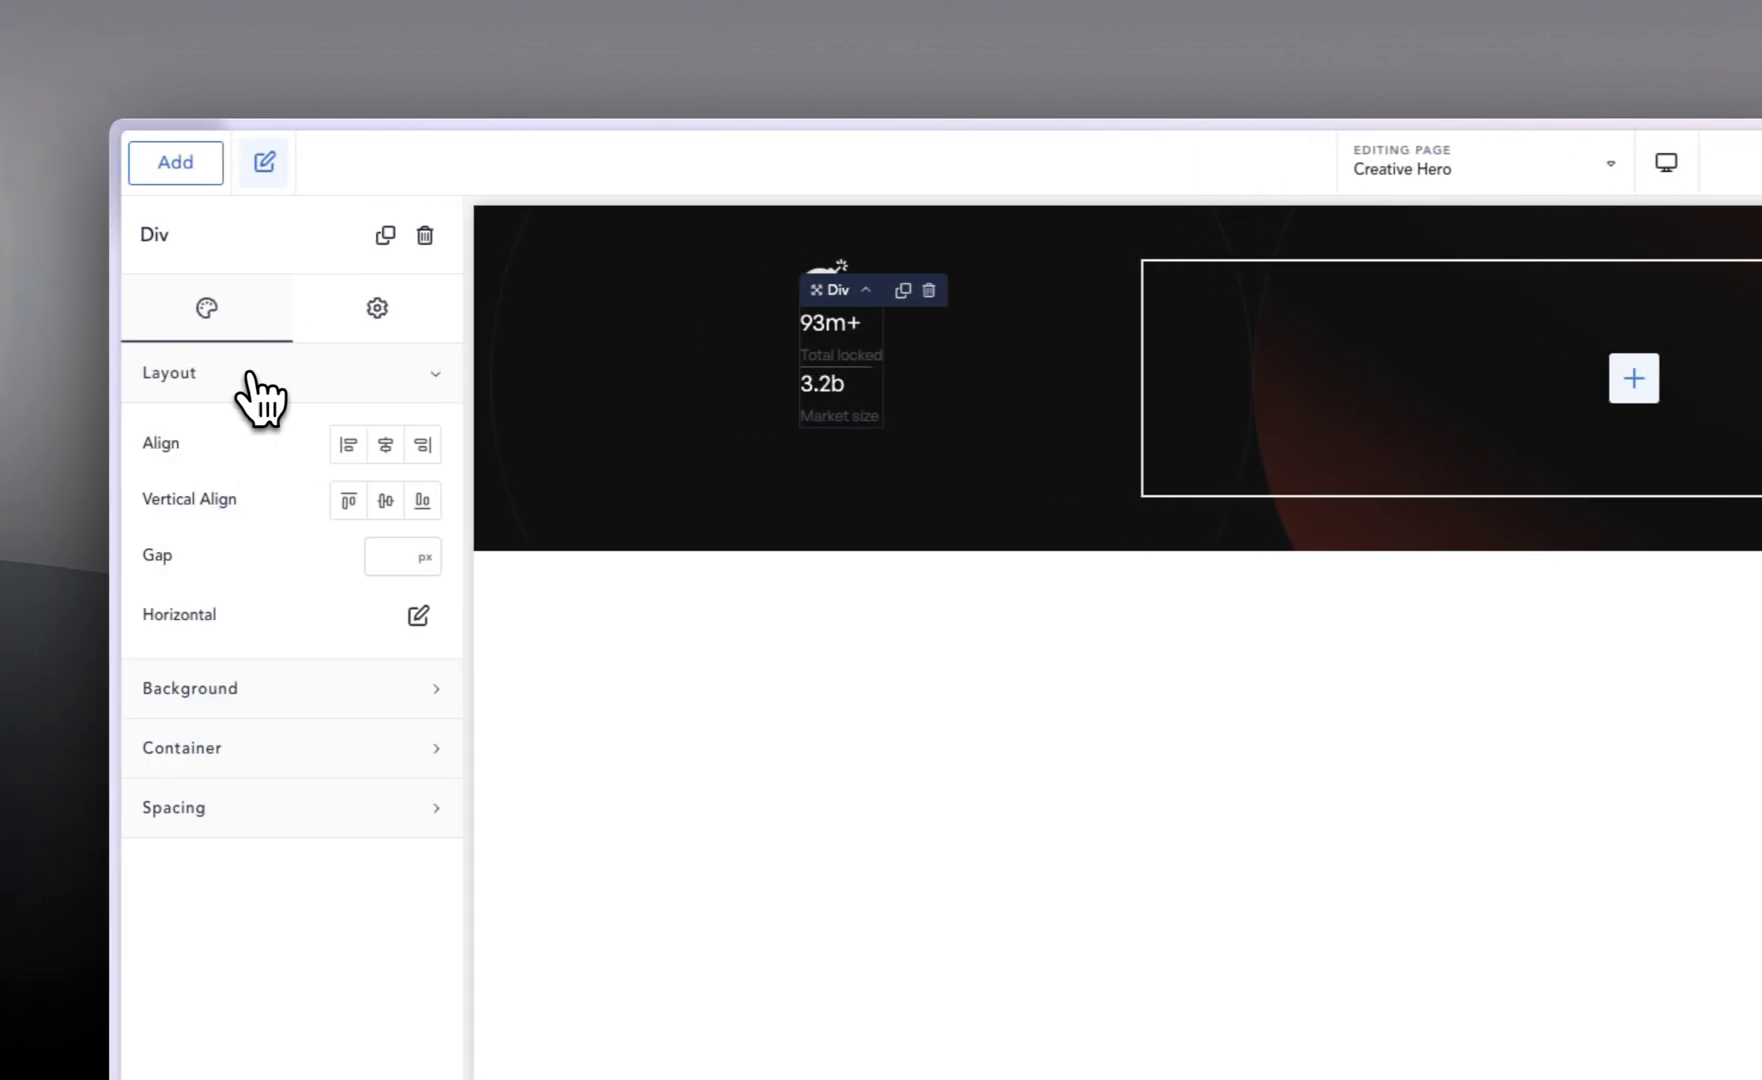
left_click(409, 548)
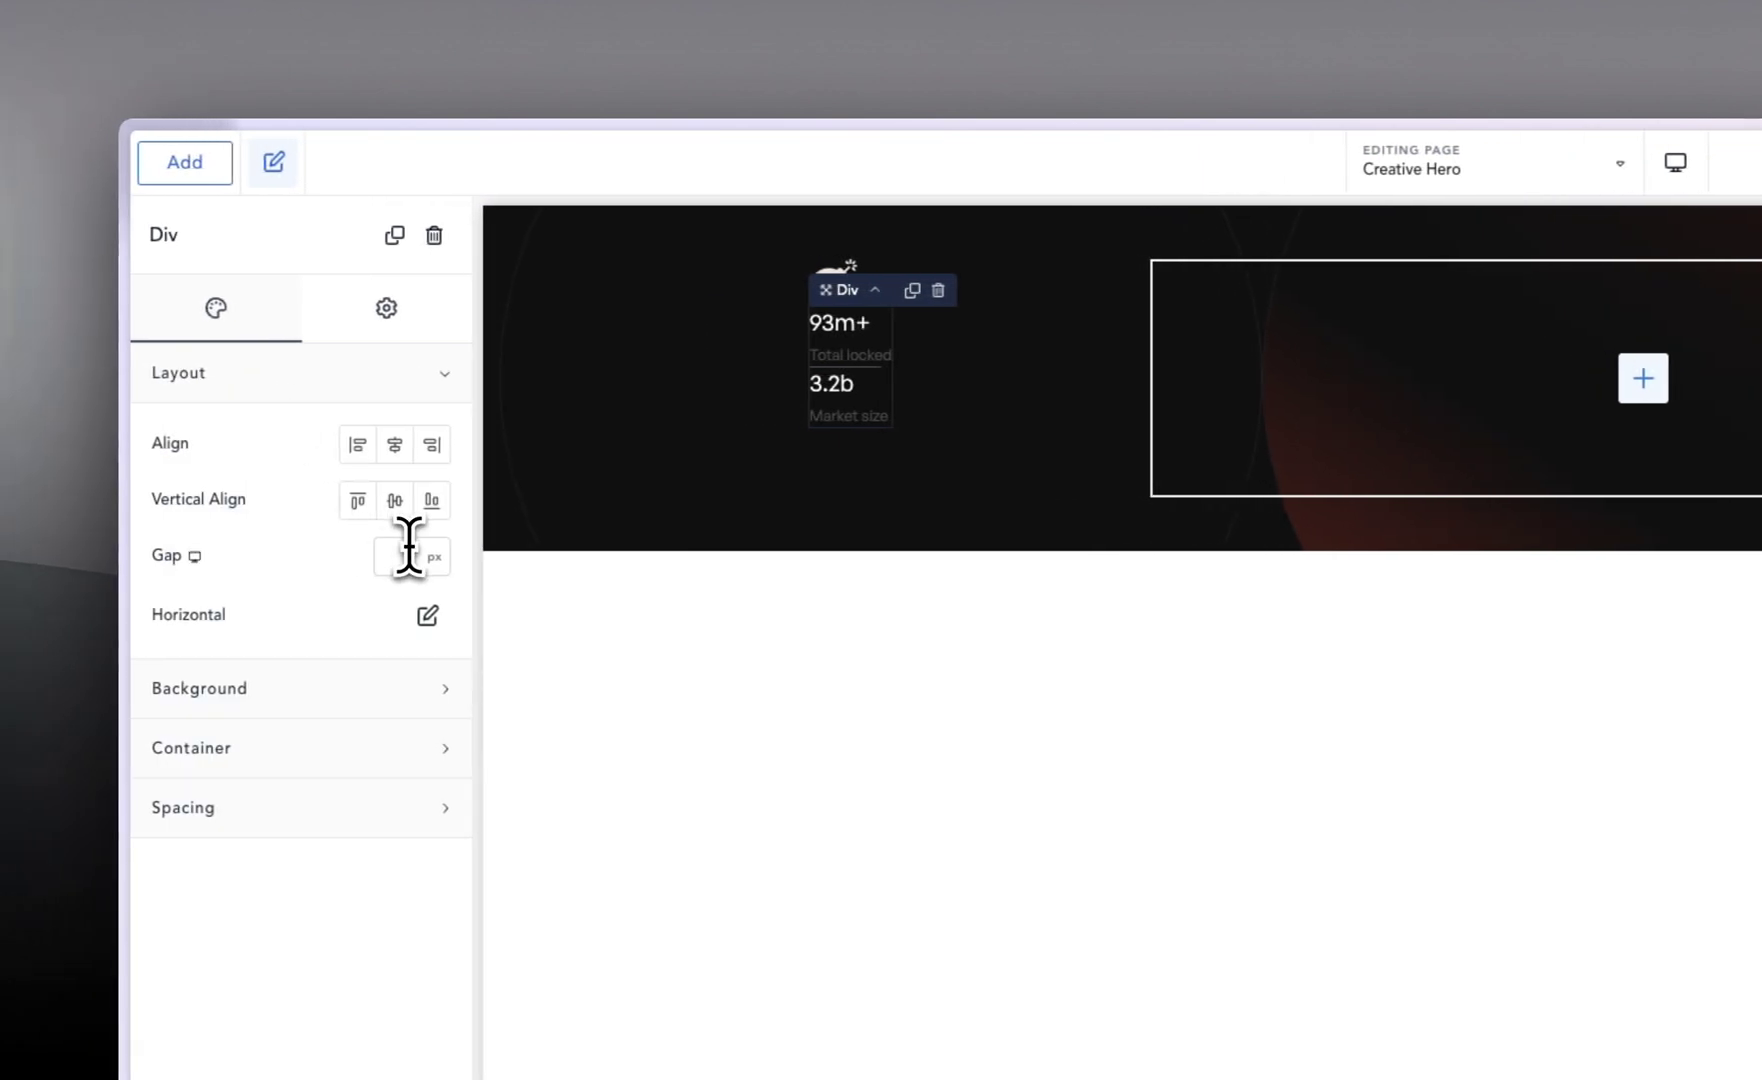
type("32")
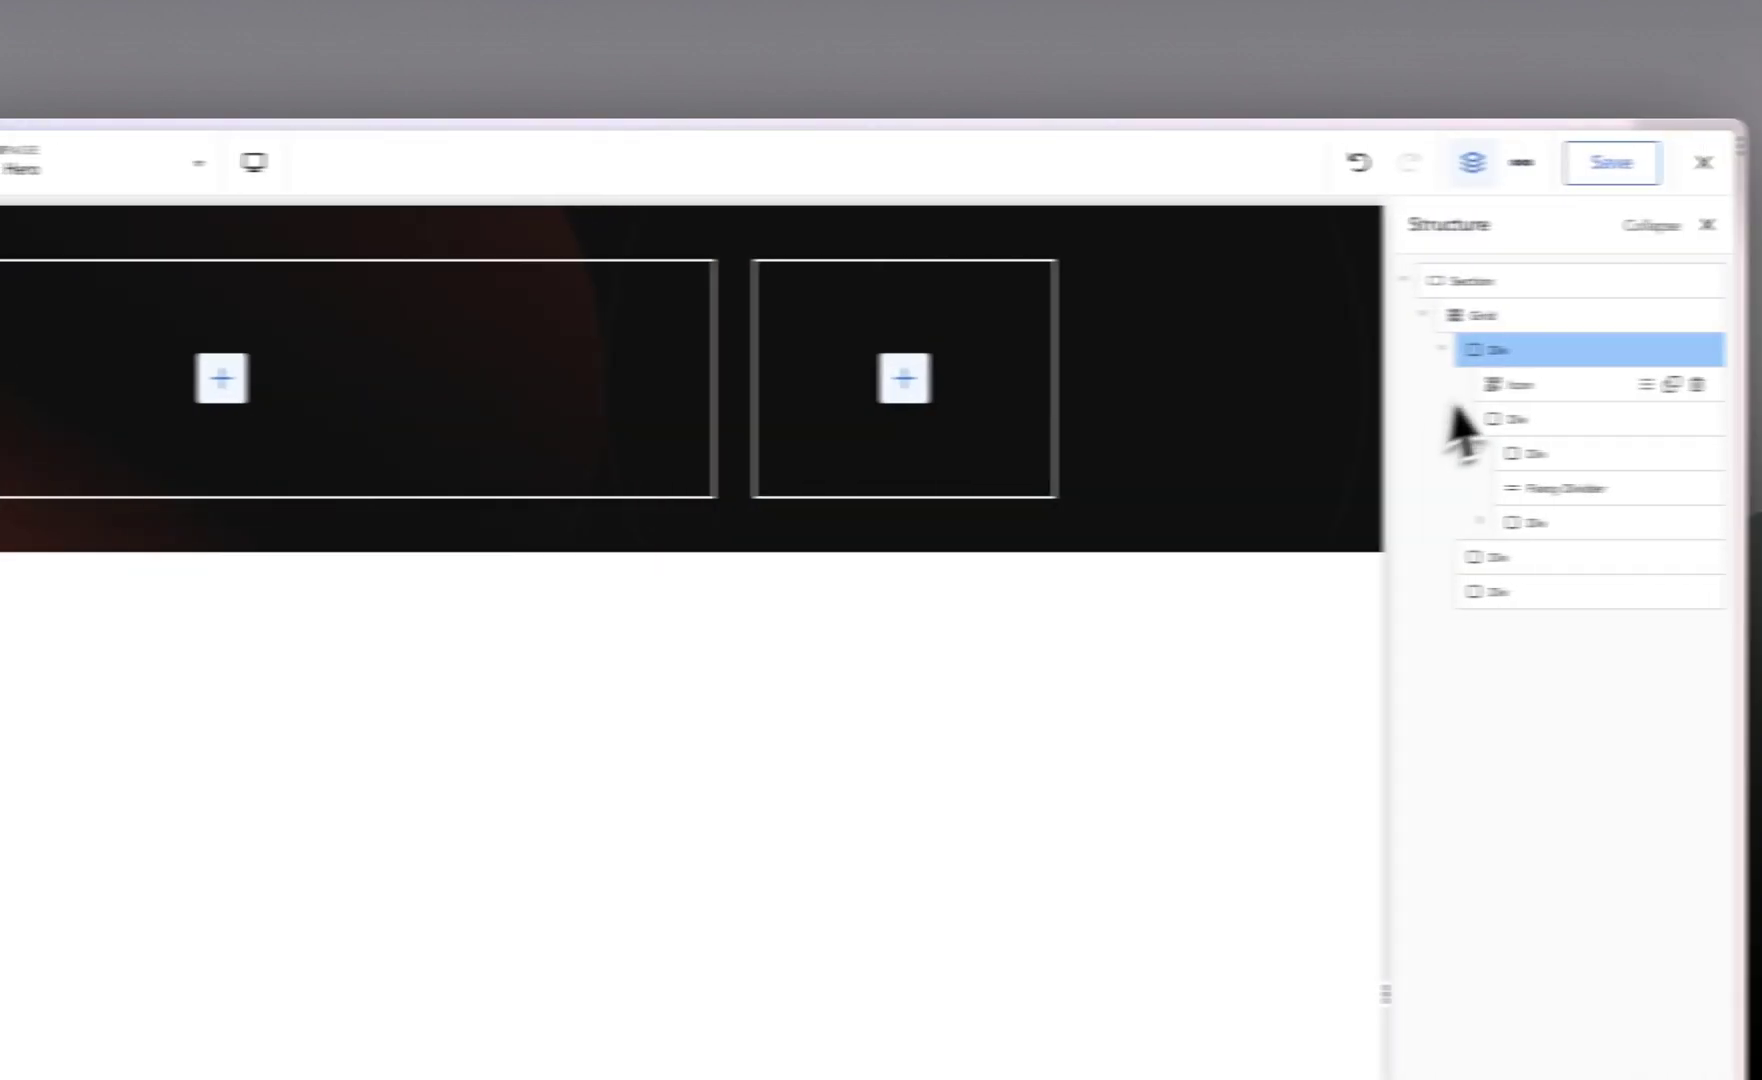
Step: Lay out the grid's first div horizontally, with Align set to Left and Vertical Align to Middle
left_click(1348, 348)
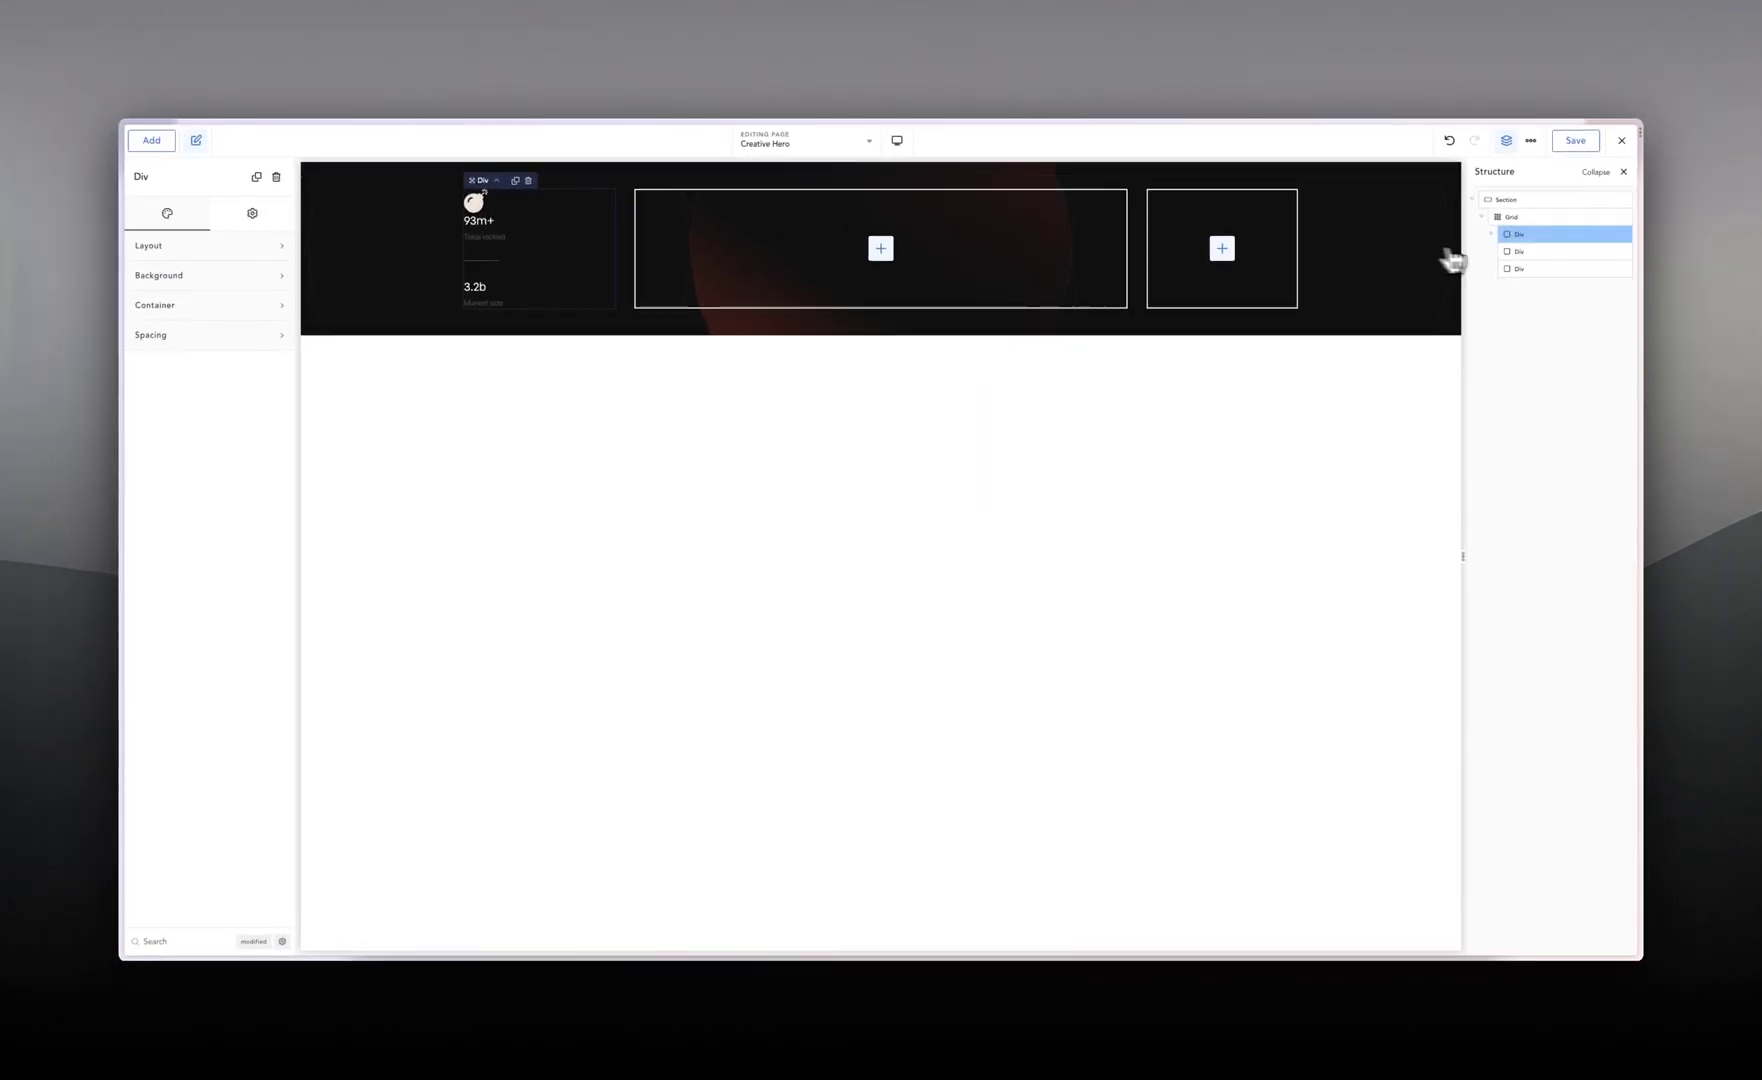
left_click(165, 245)
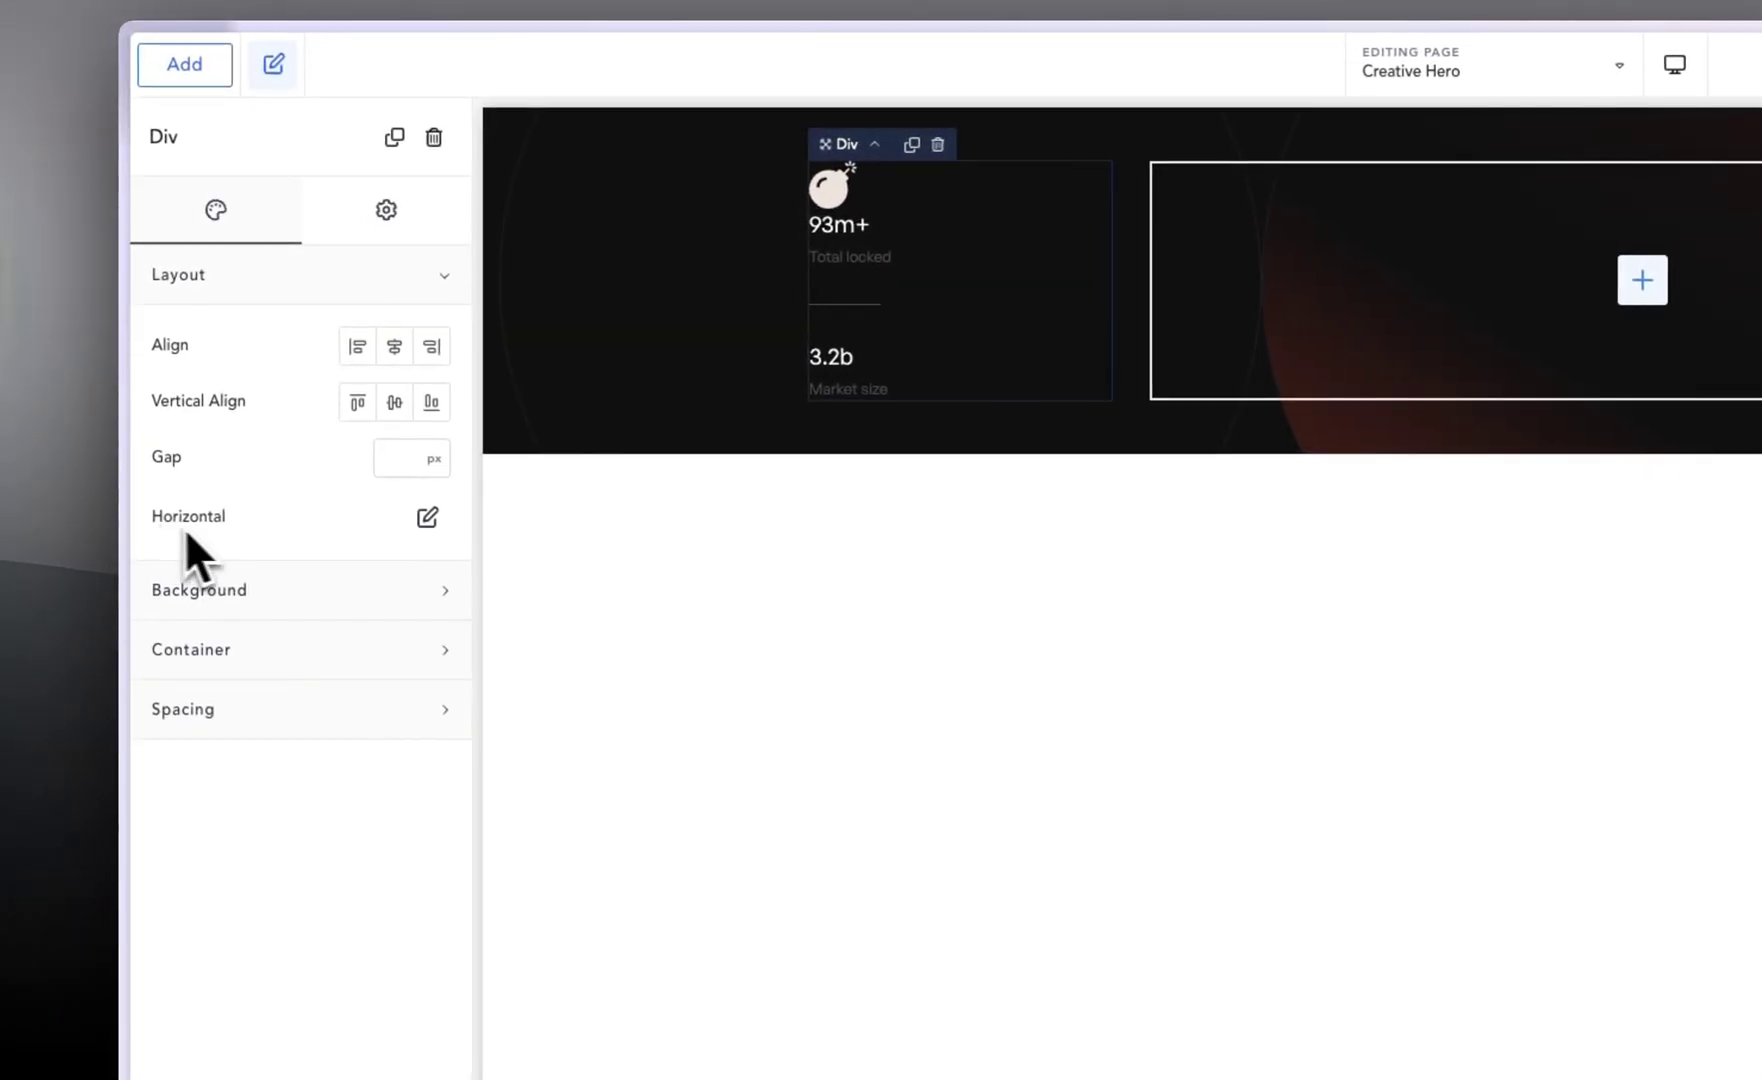
left_click(426, 515)
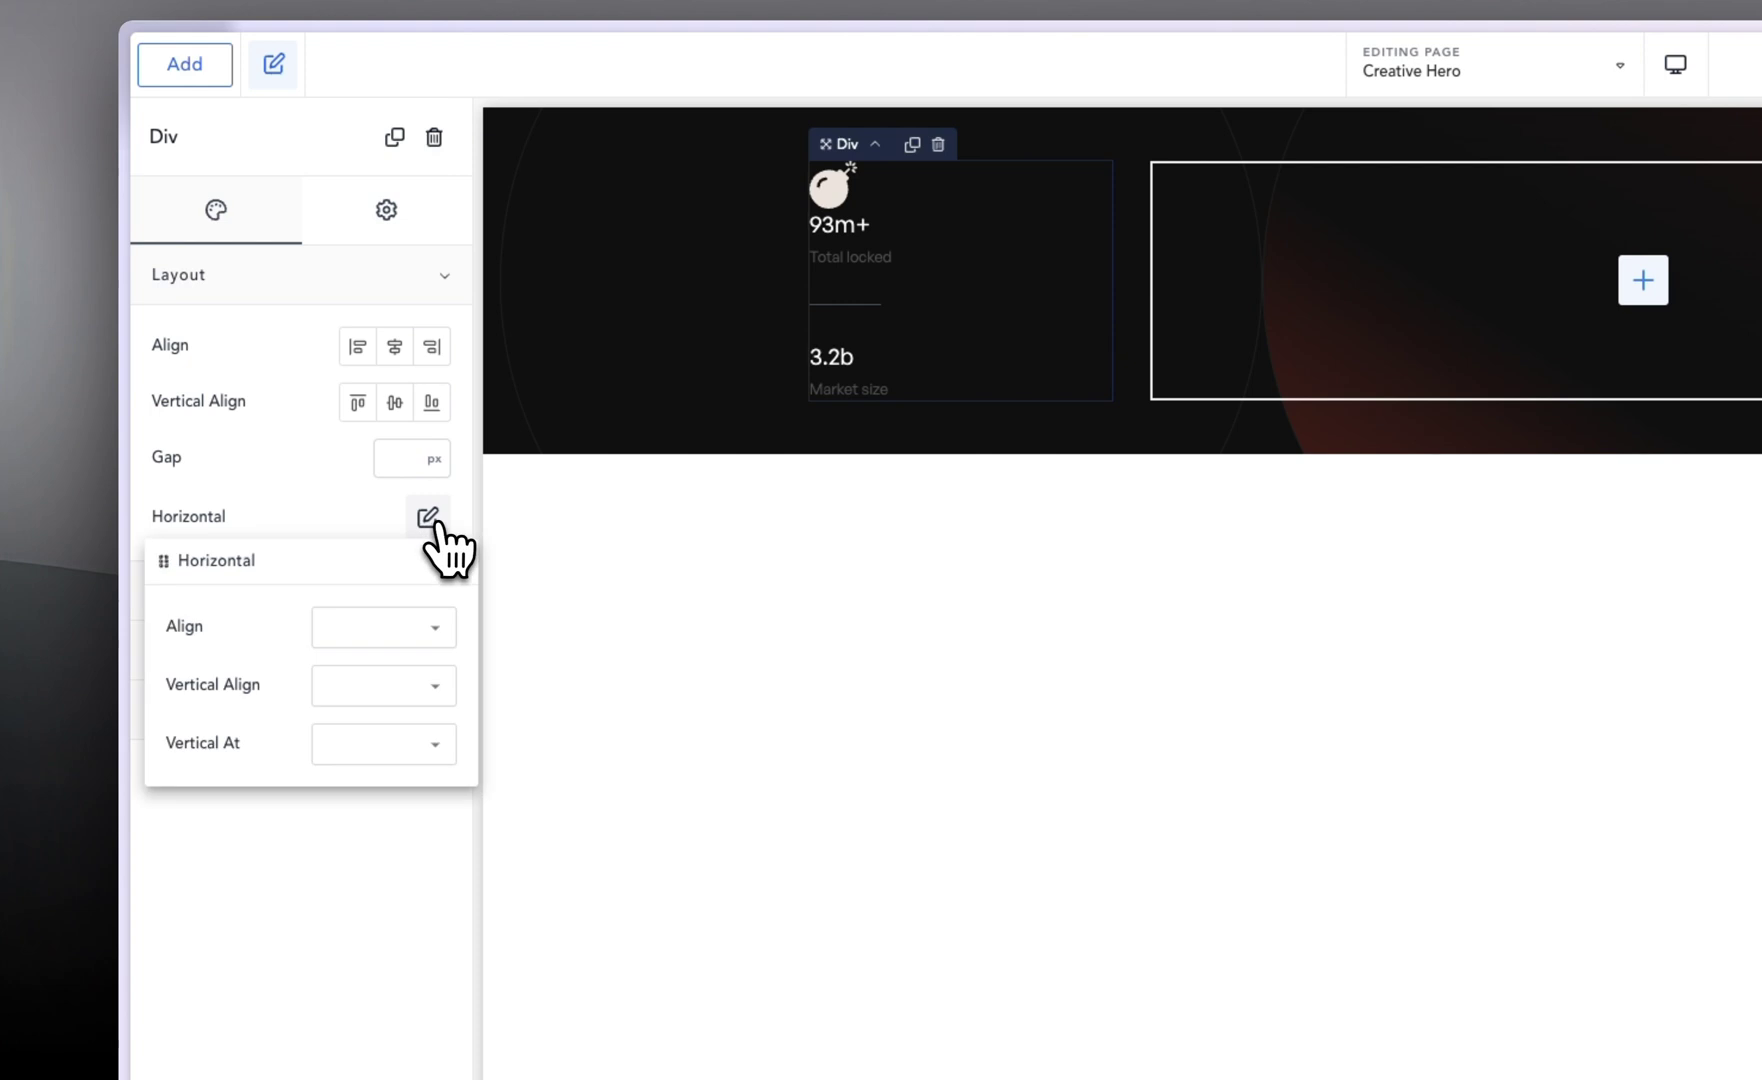
left_click(378, 632)
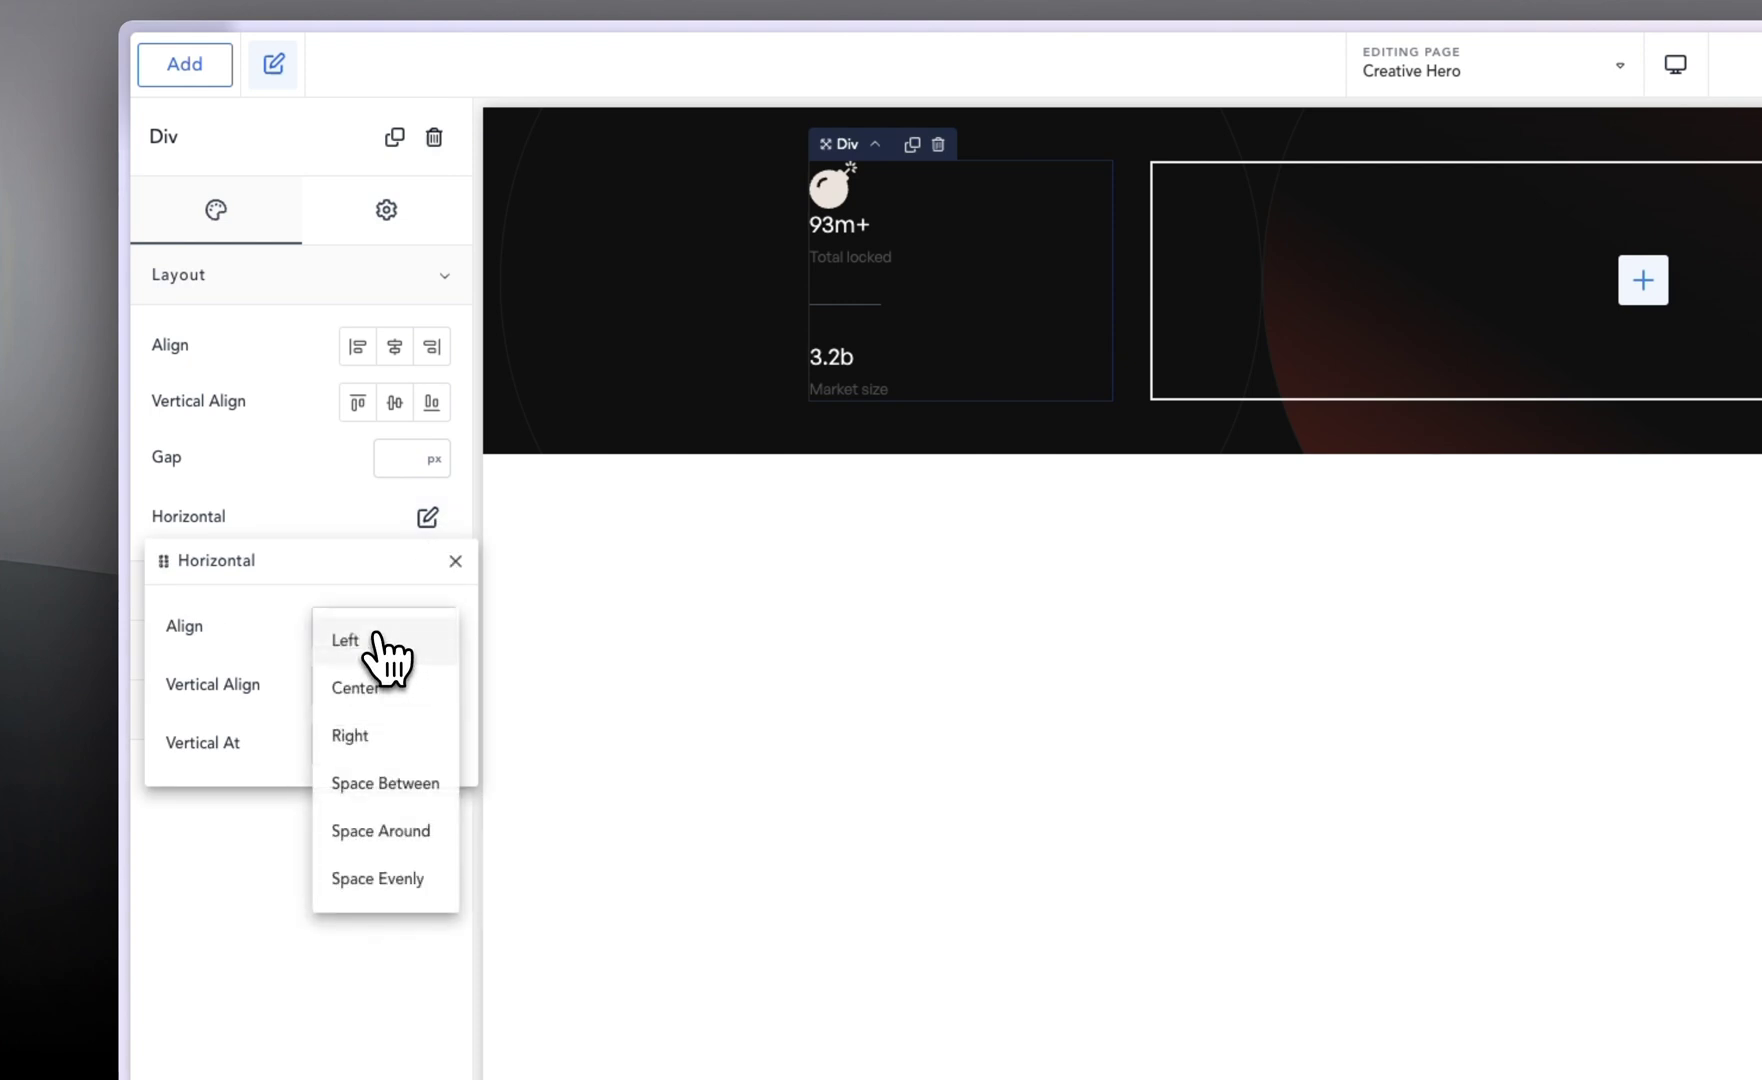
left_click(345, 640)
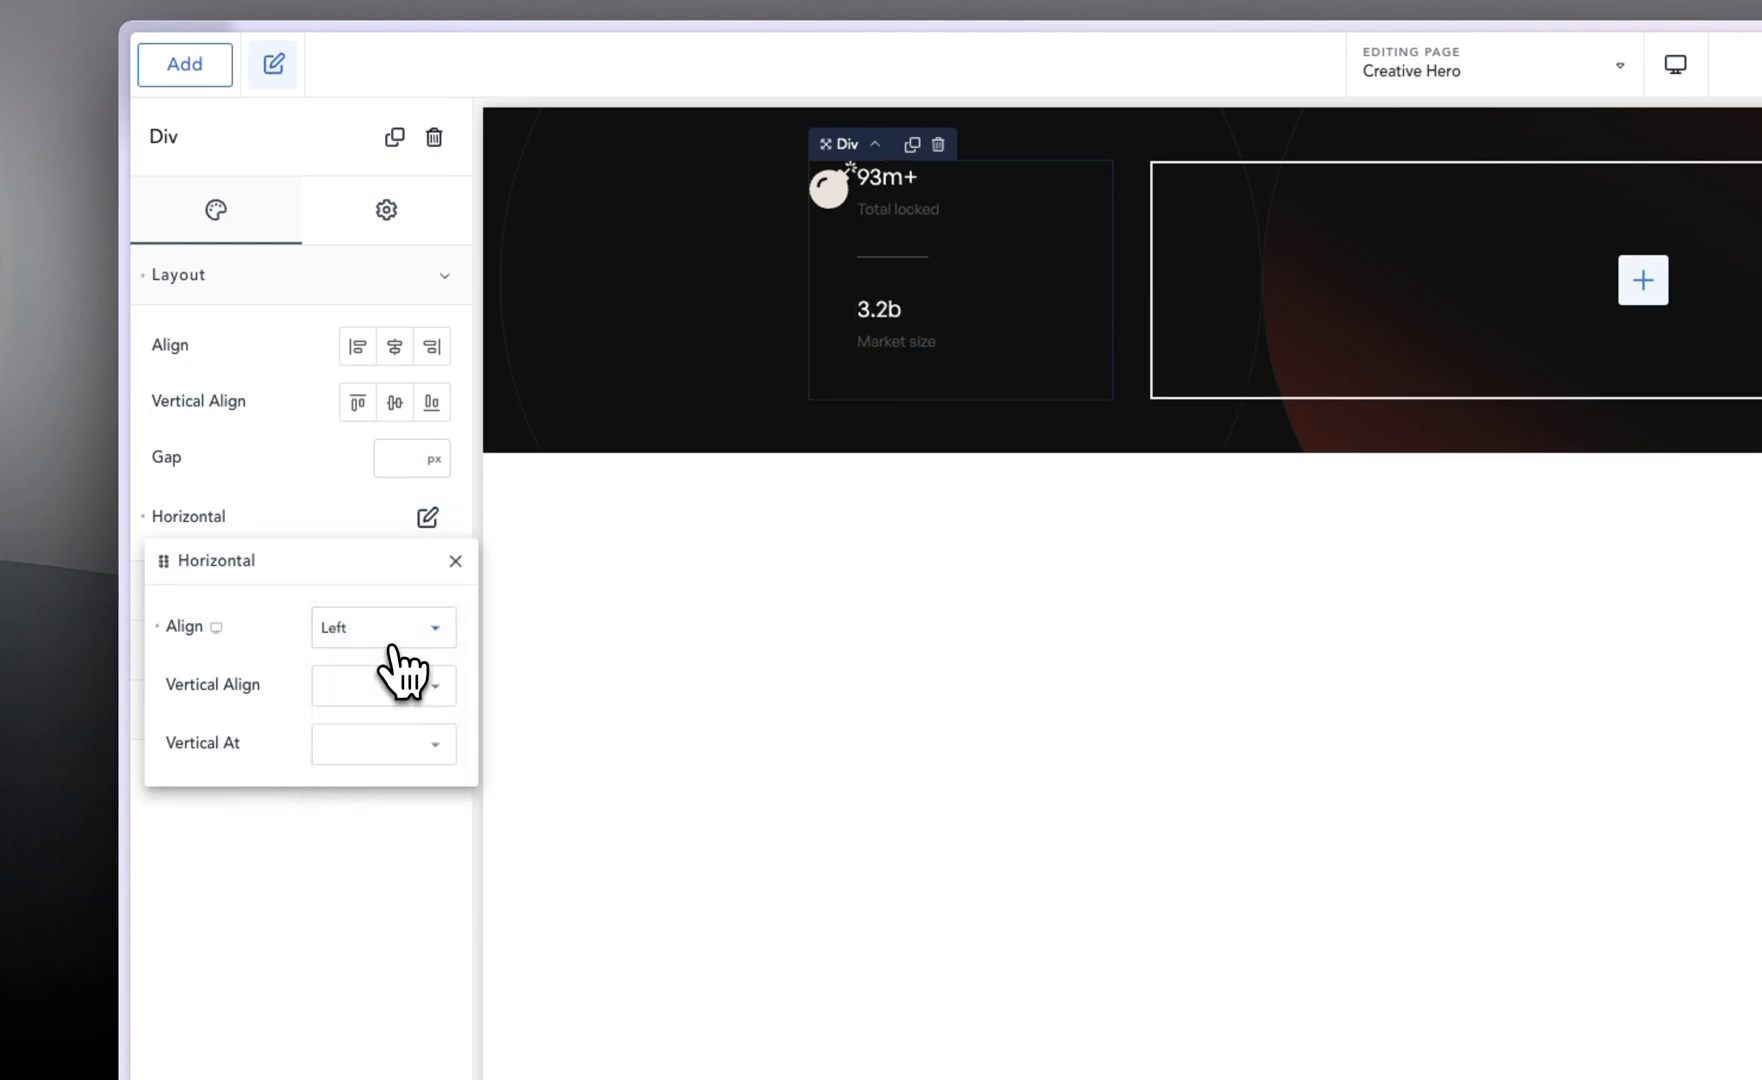
left_click(388, 690)
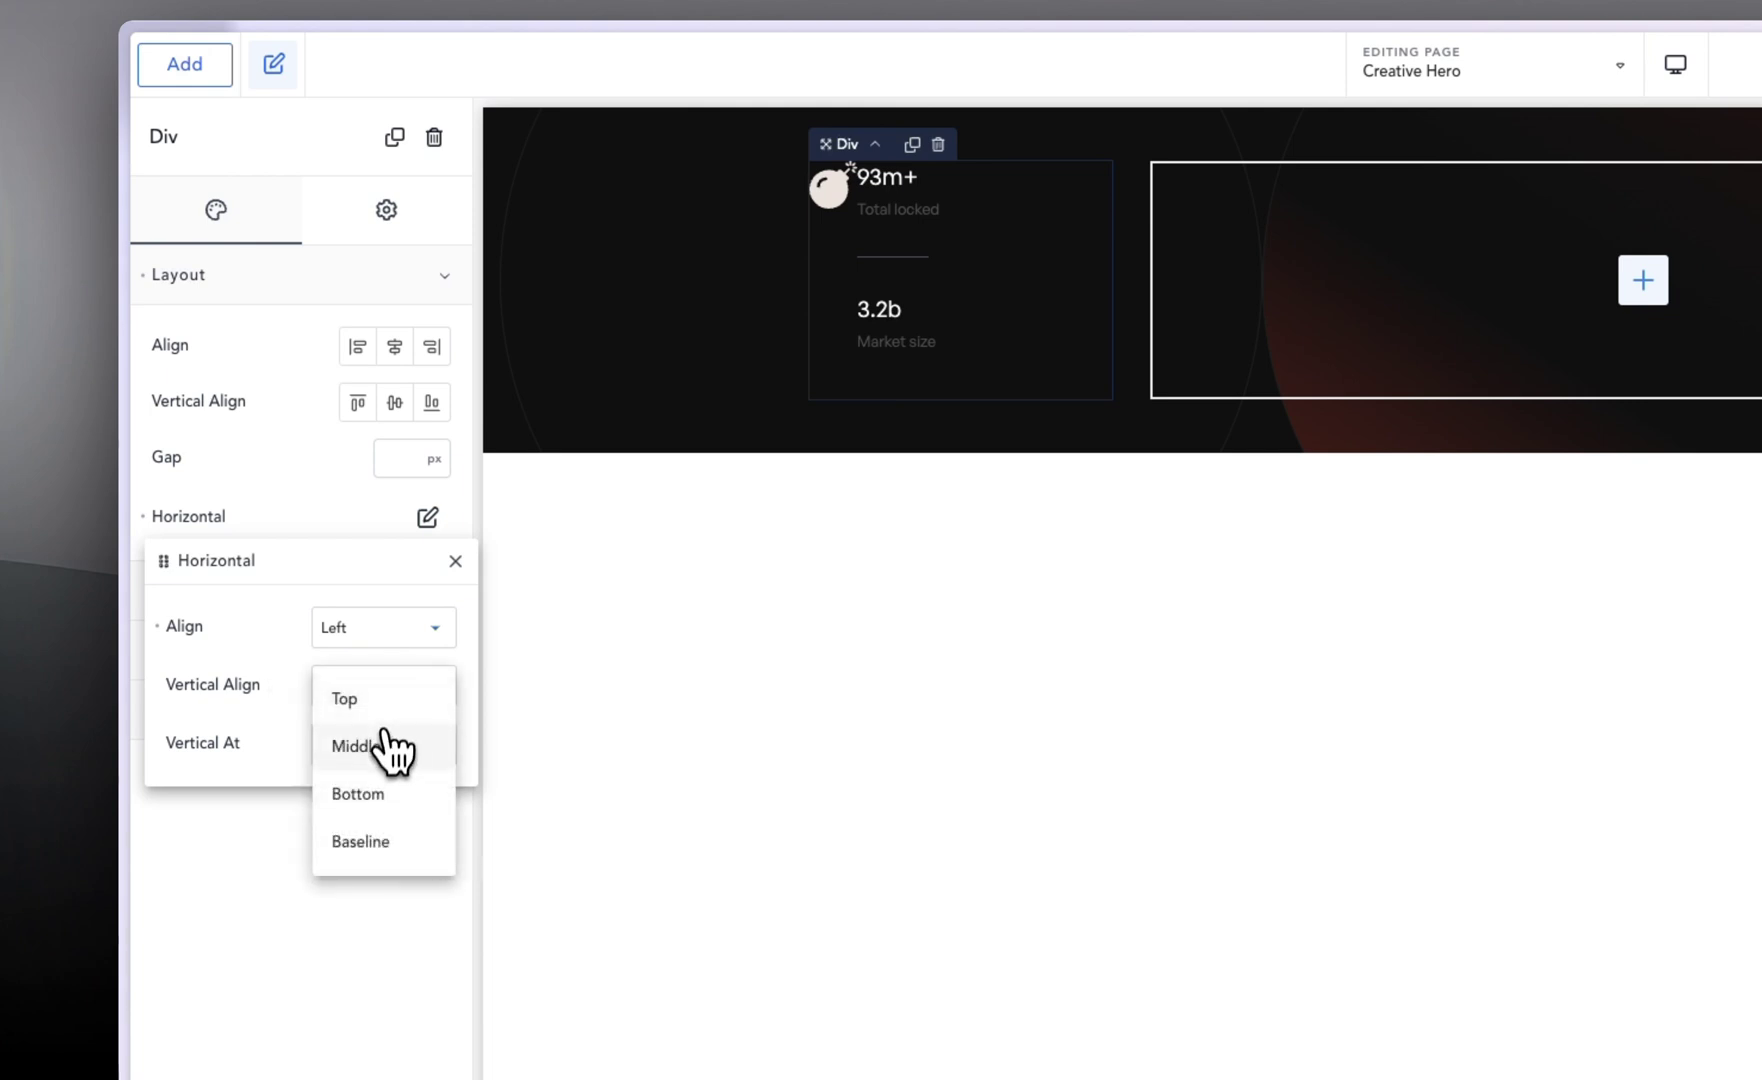
left_click(385, 747)
left_click(335, 524)
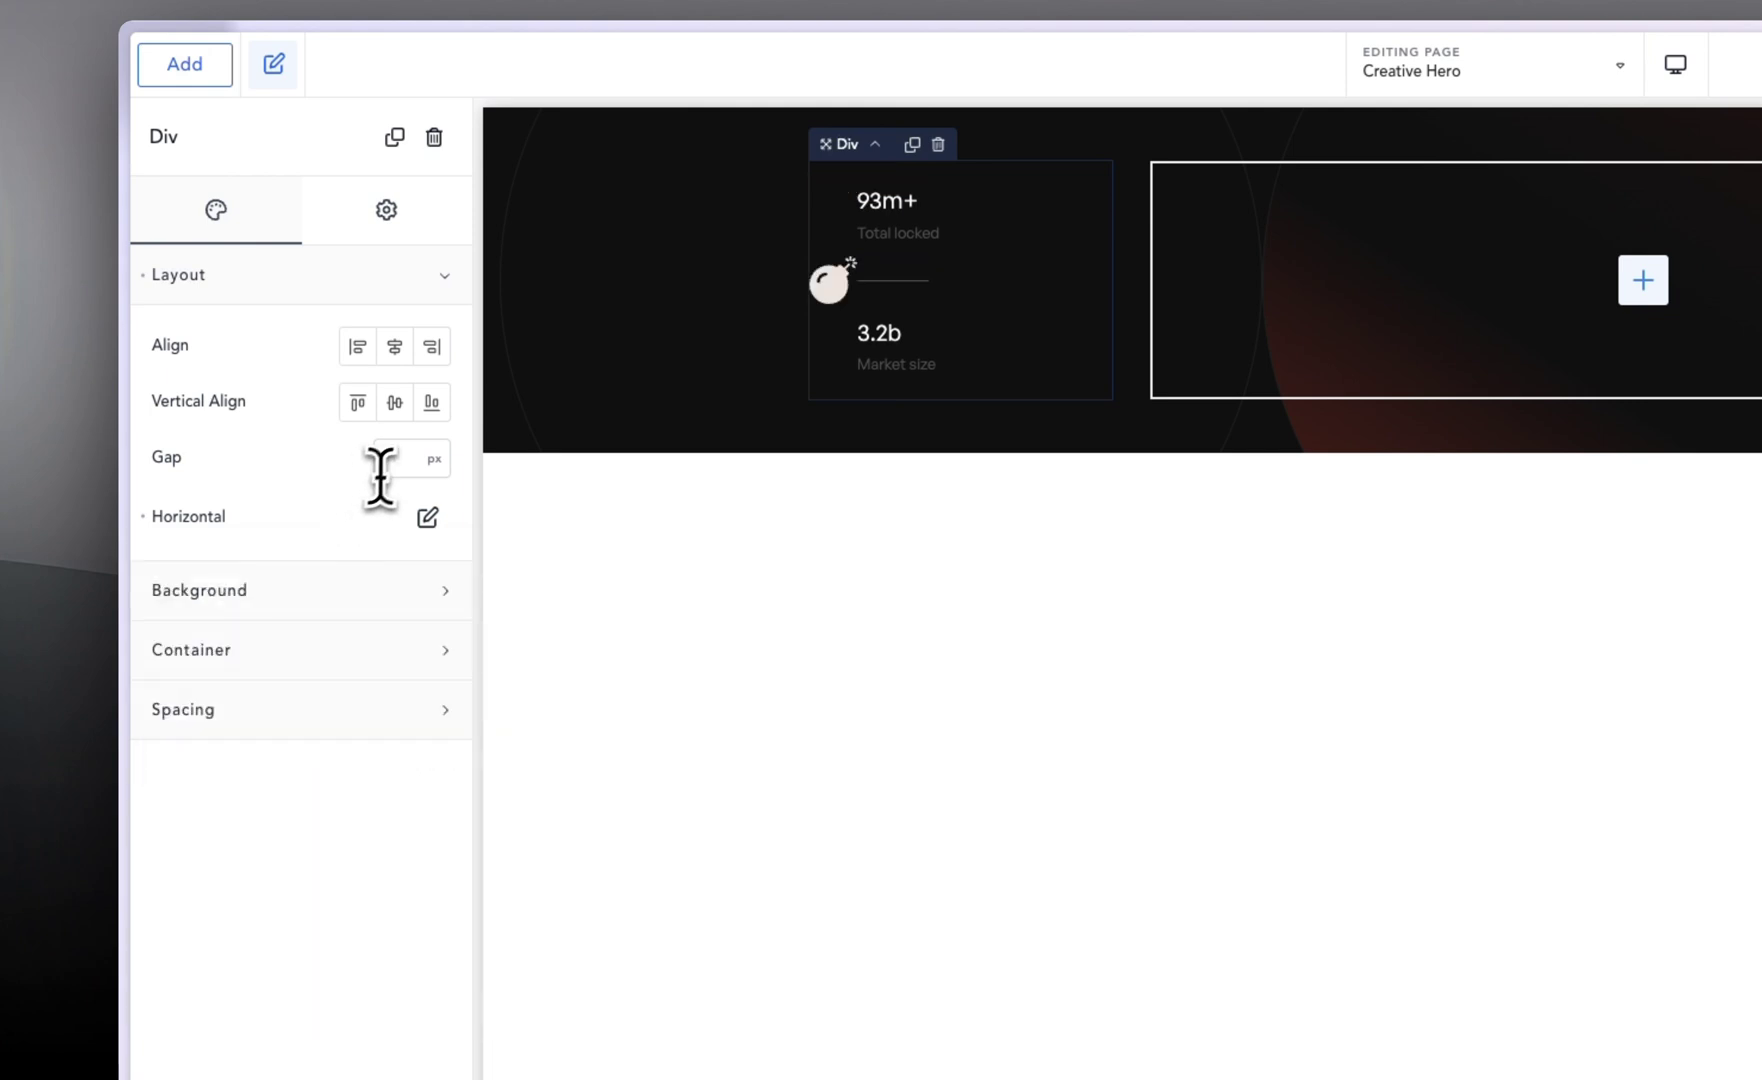
Step: Set the gap between the icon and the stats to 30 px in the grid's first div
left_click(396, 458)
type("3")
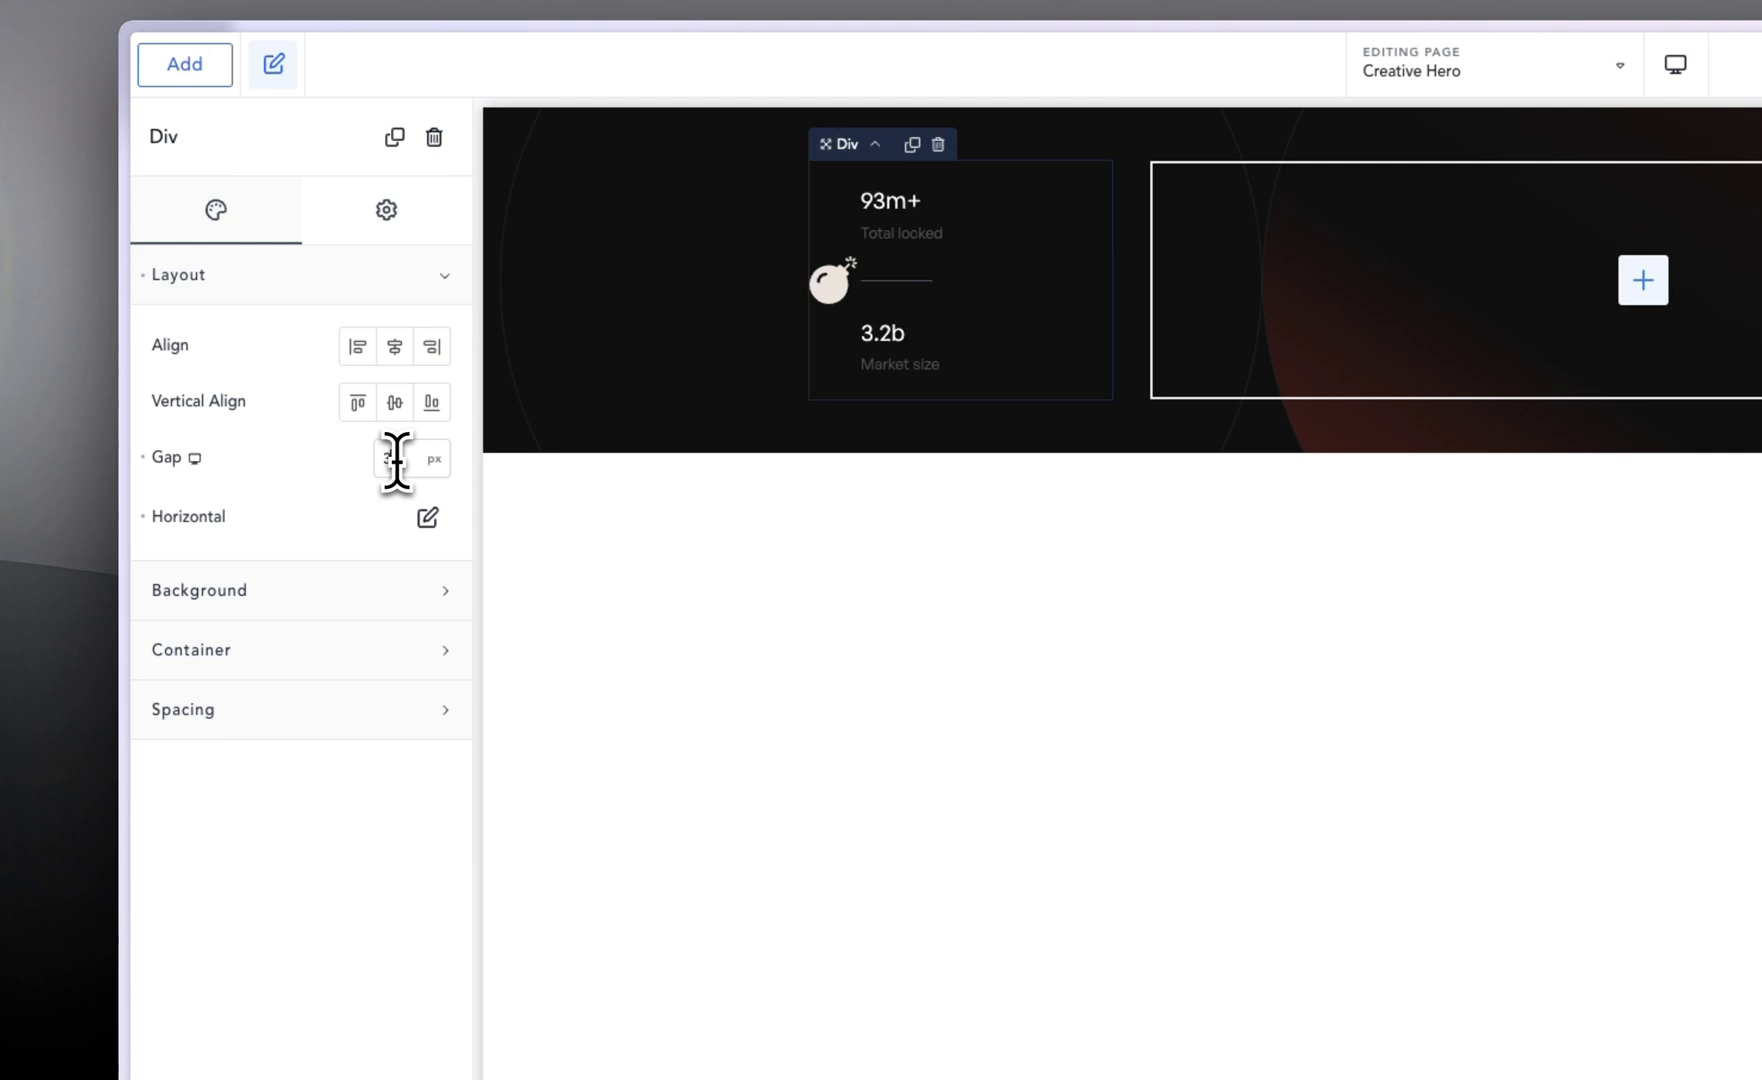
type("0")
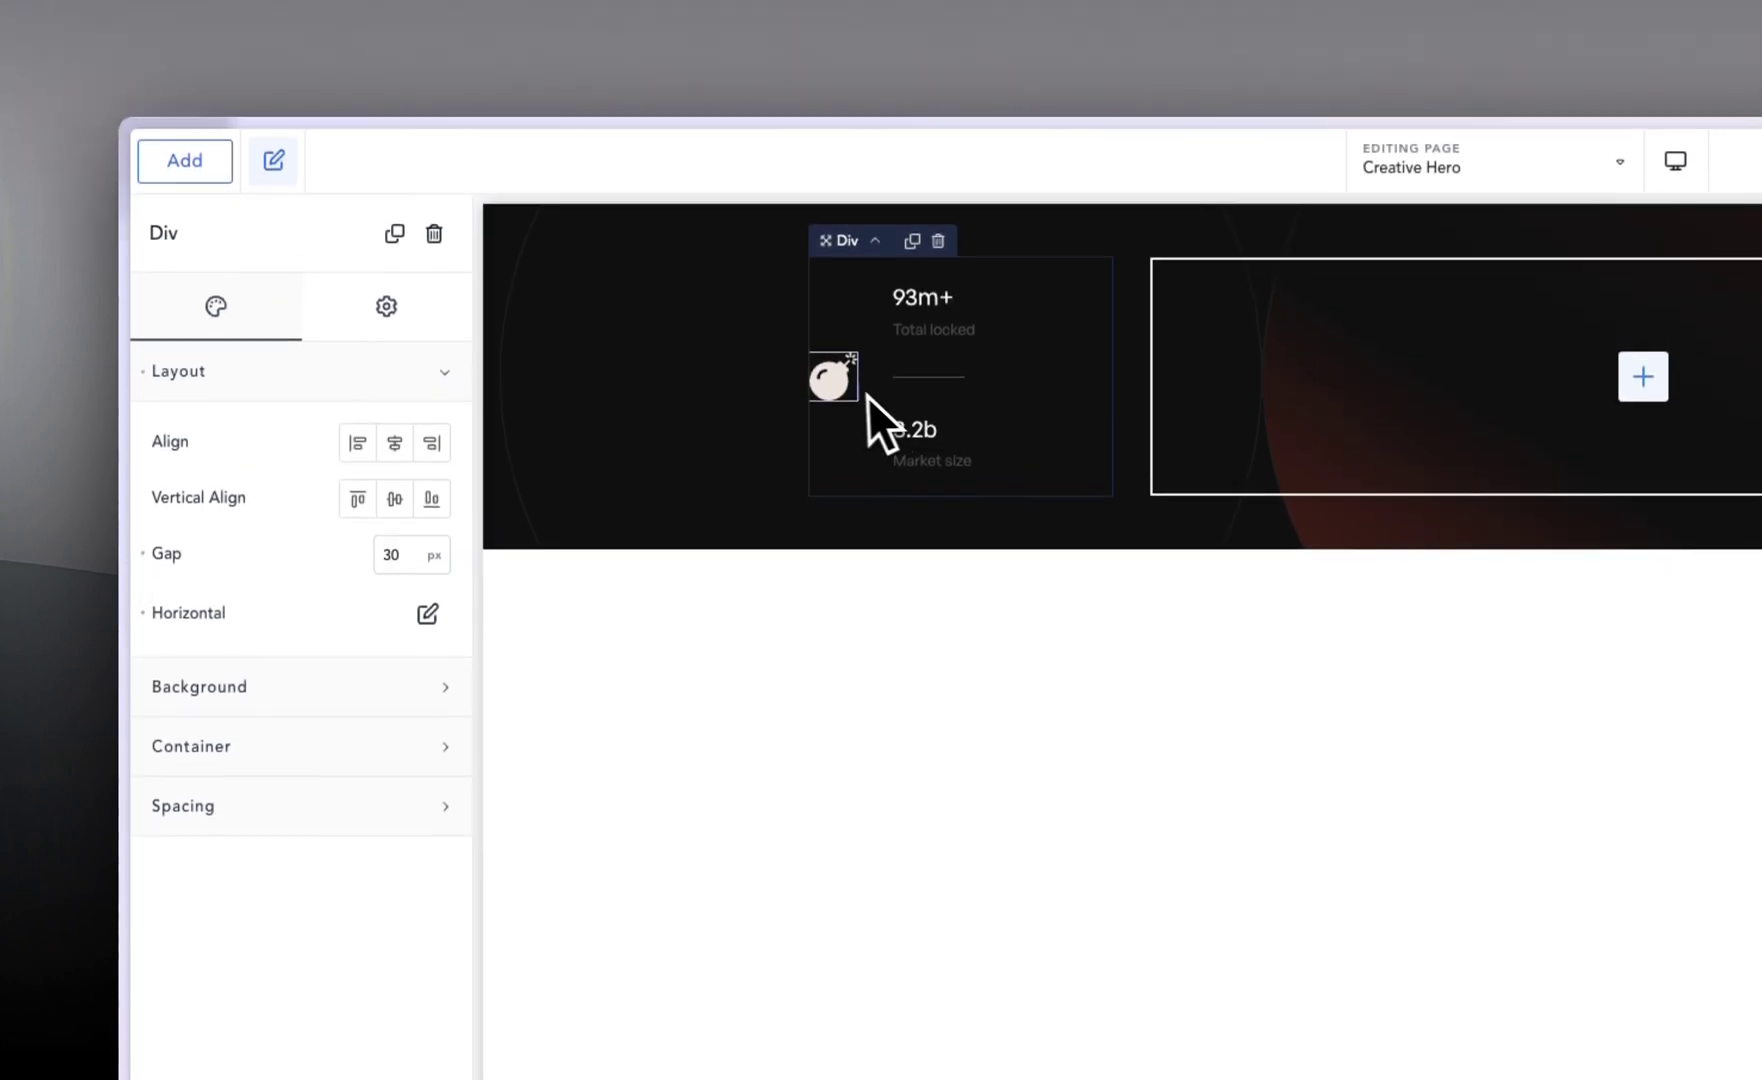
Step: Replace the bomb icon with the arrow left2 icon from the icon library
left_click(849, 391)
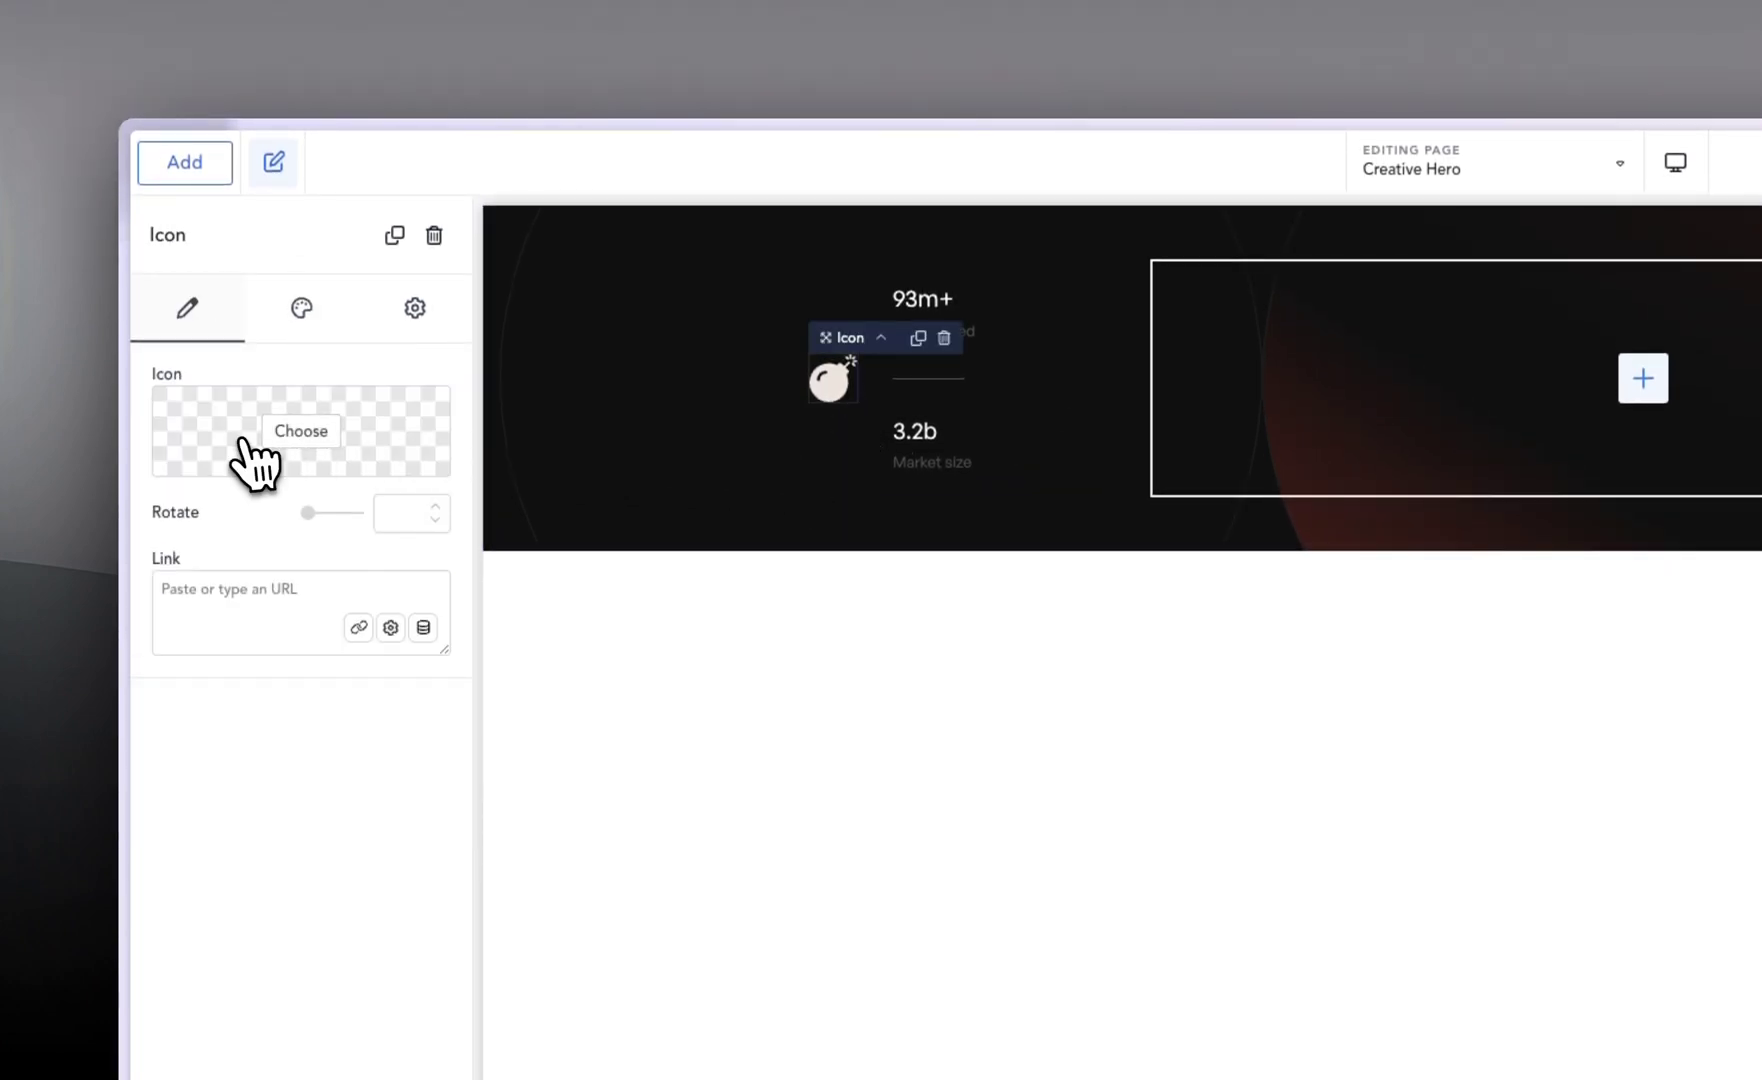
left_click(315, 435)
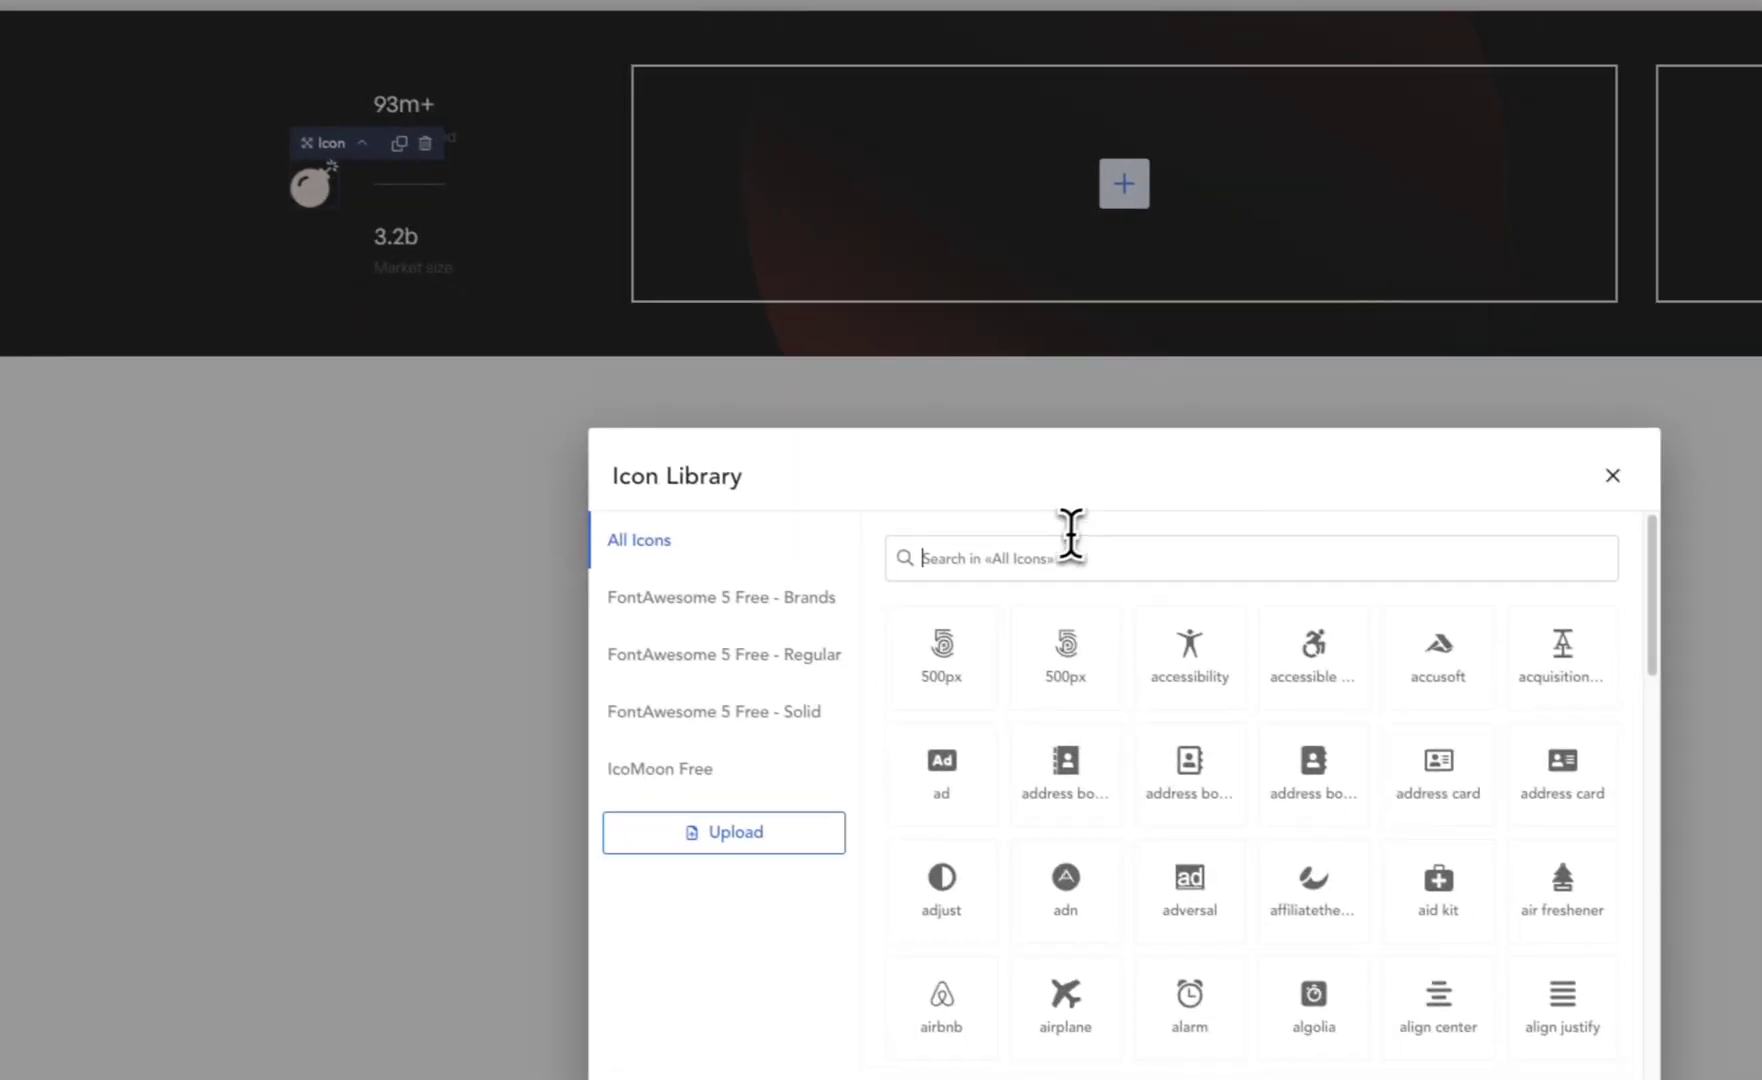
type("arrow")
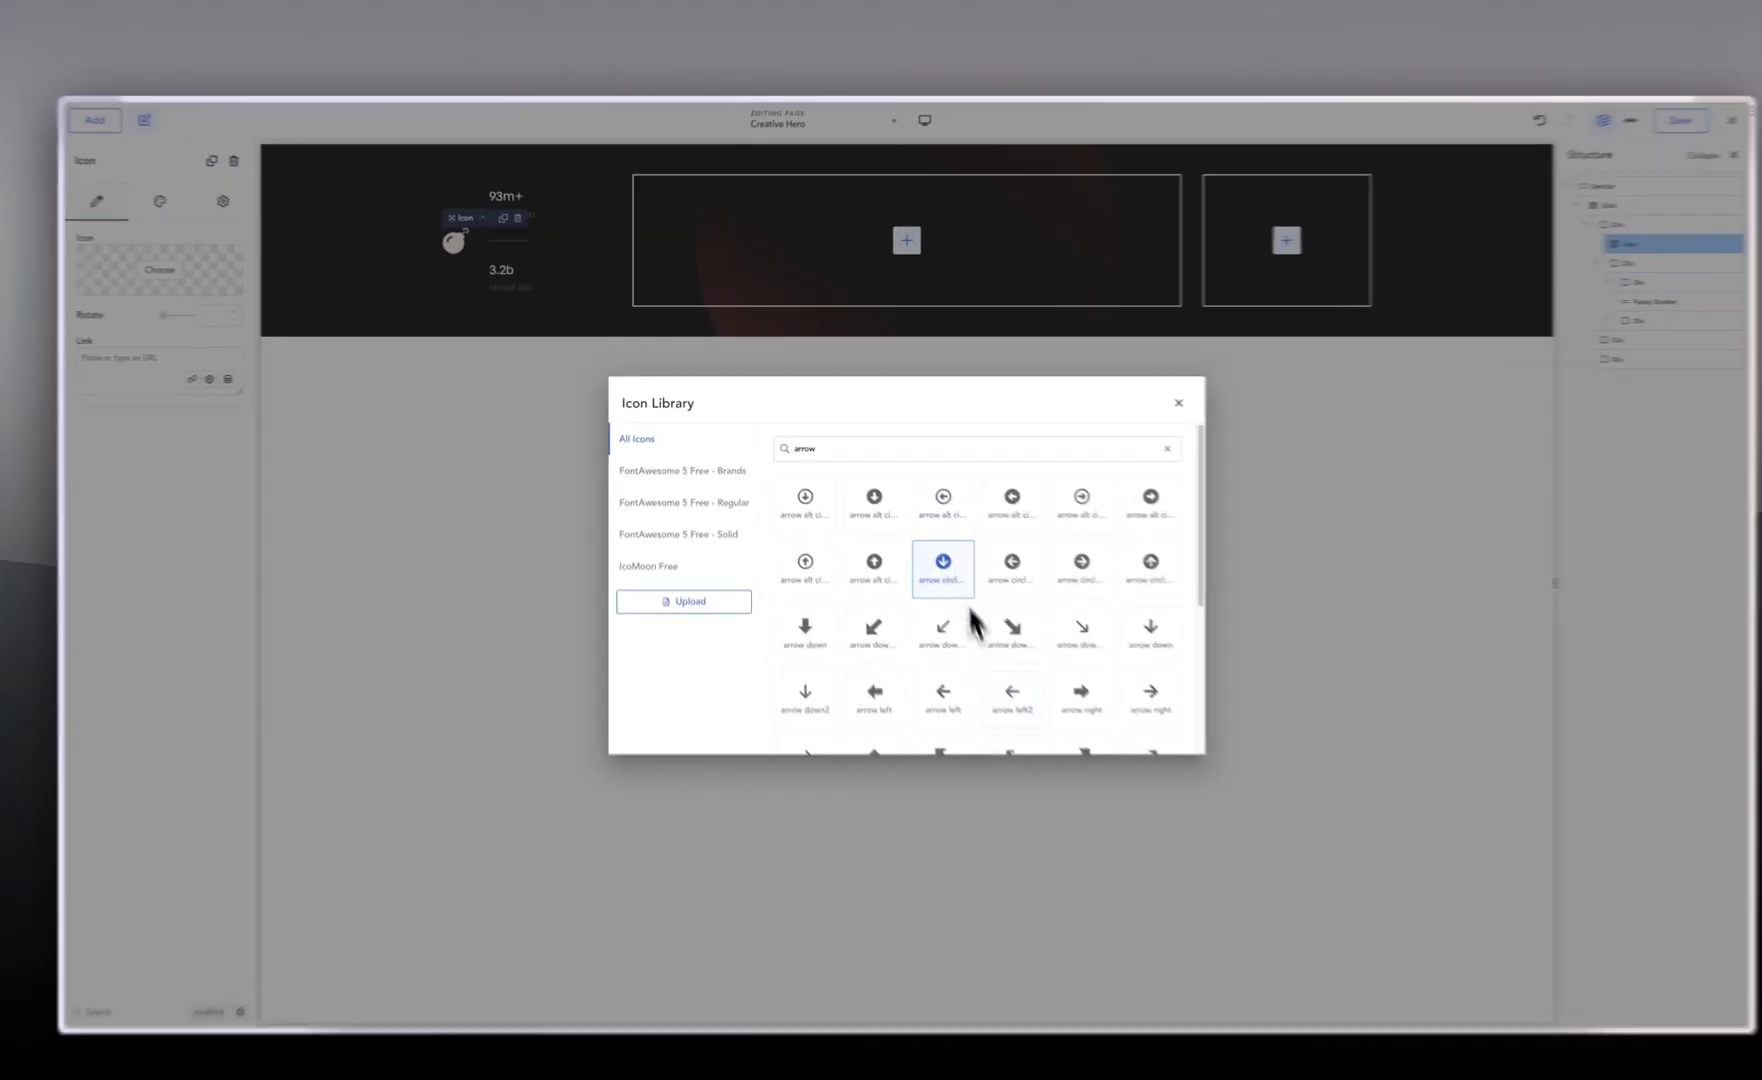
scroll(1273, 972, "down", 10)
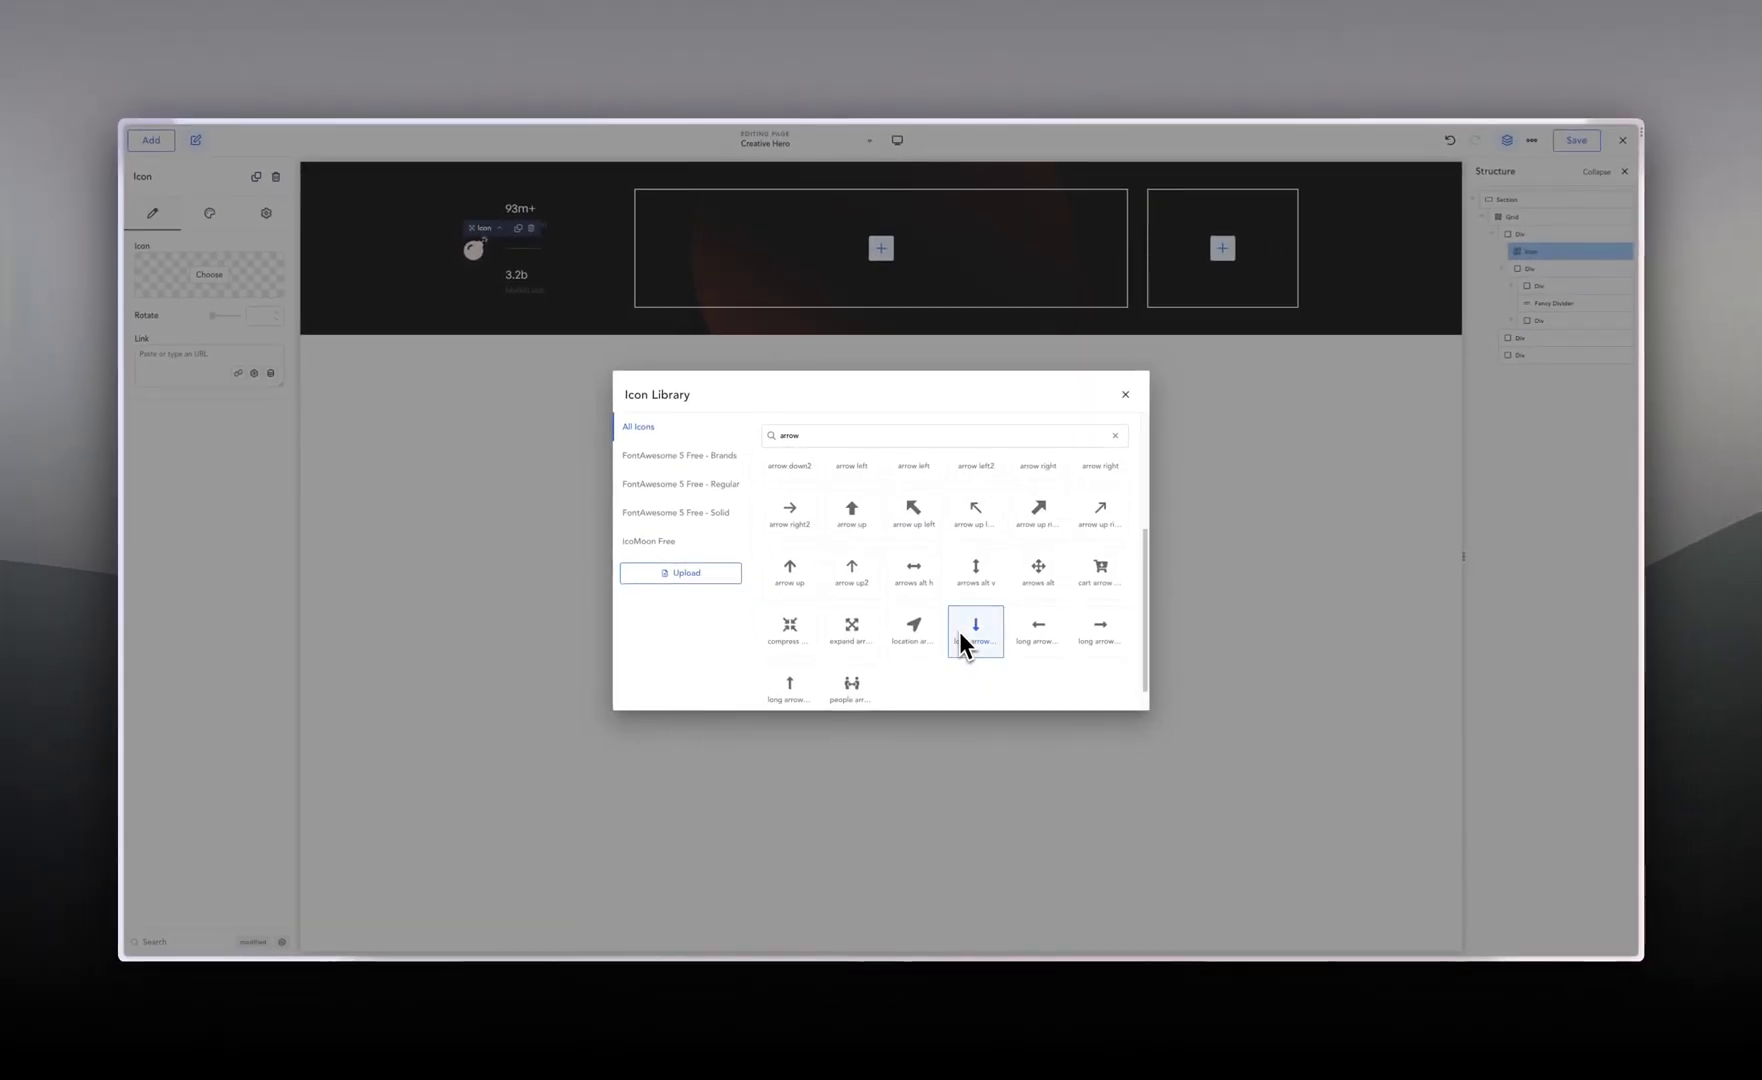
scroll(959, 630, "up", 1)
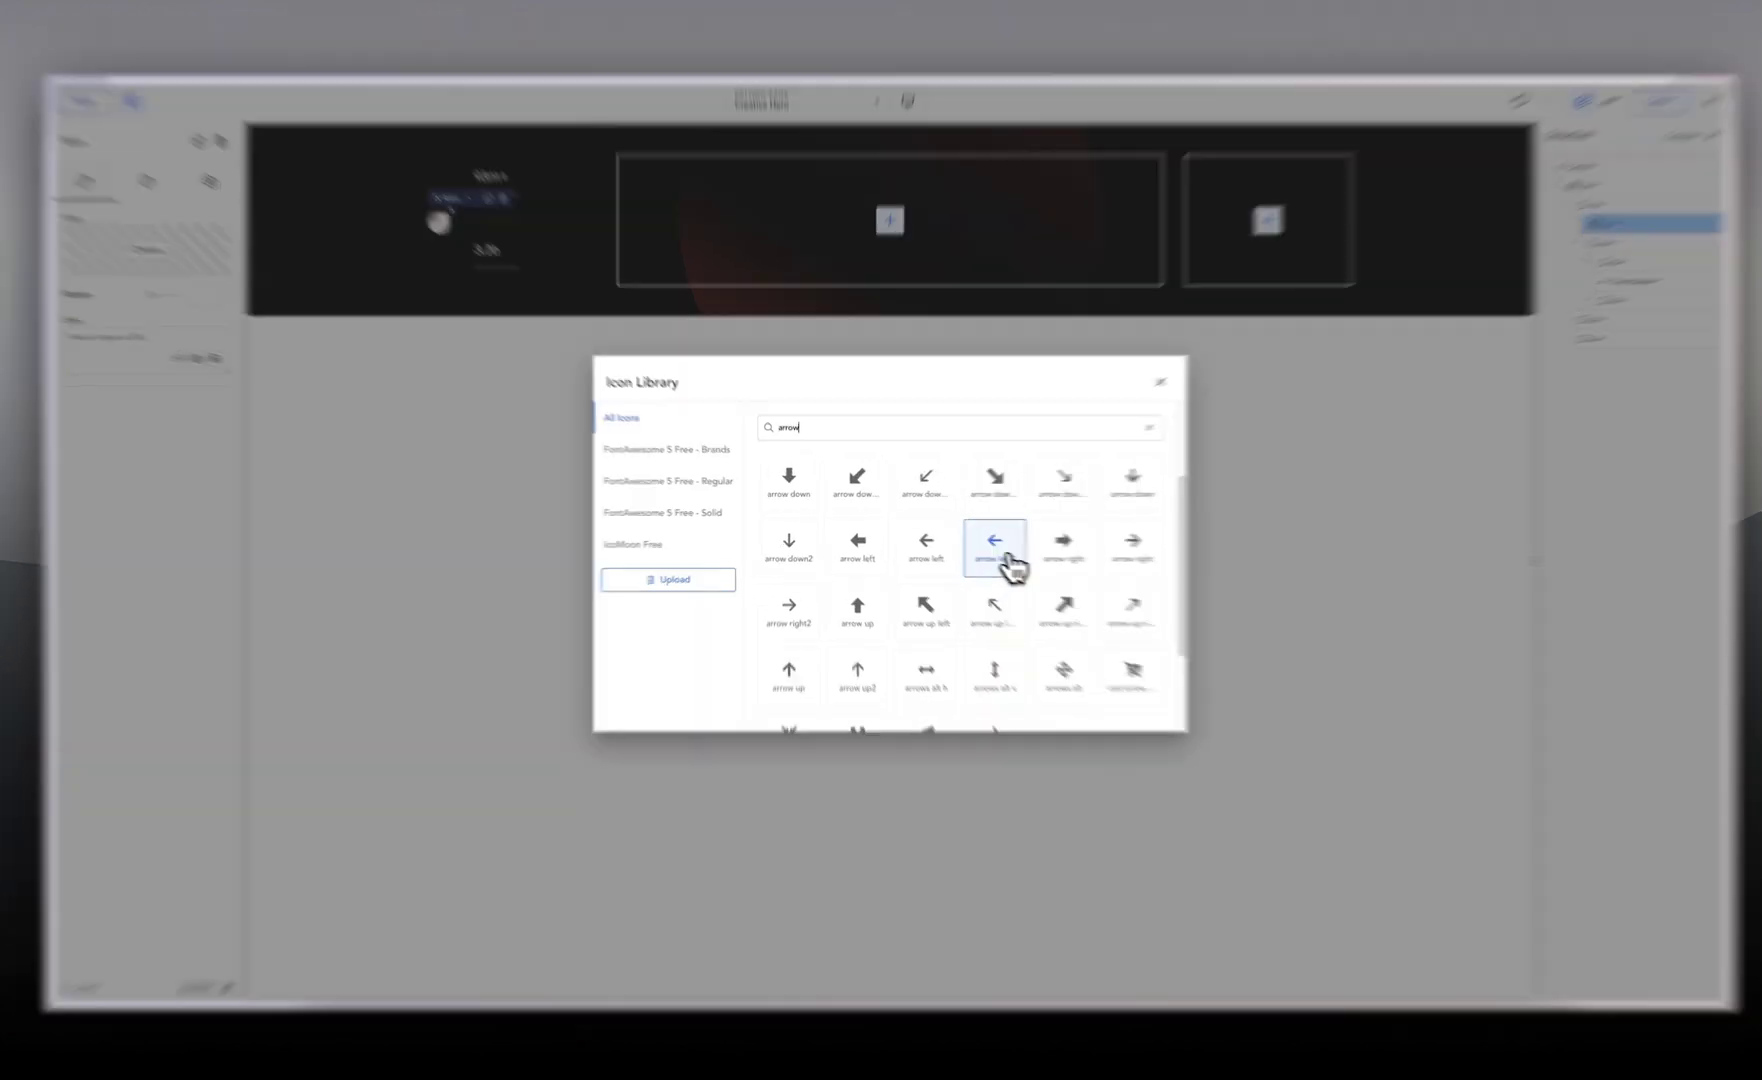
left_click(1005, 553)
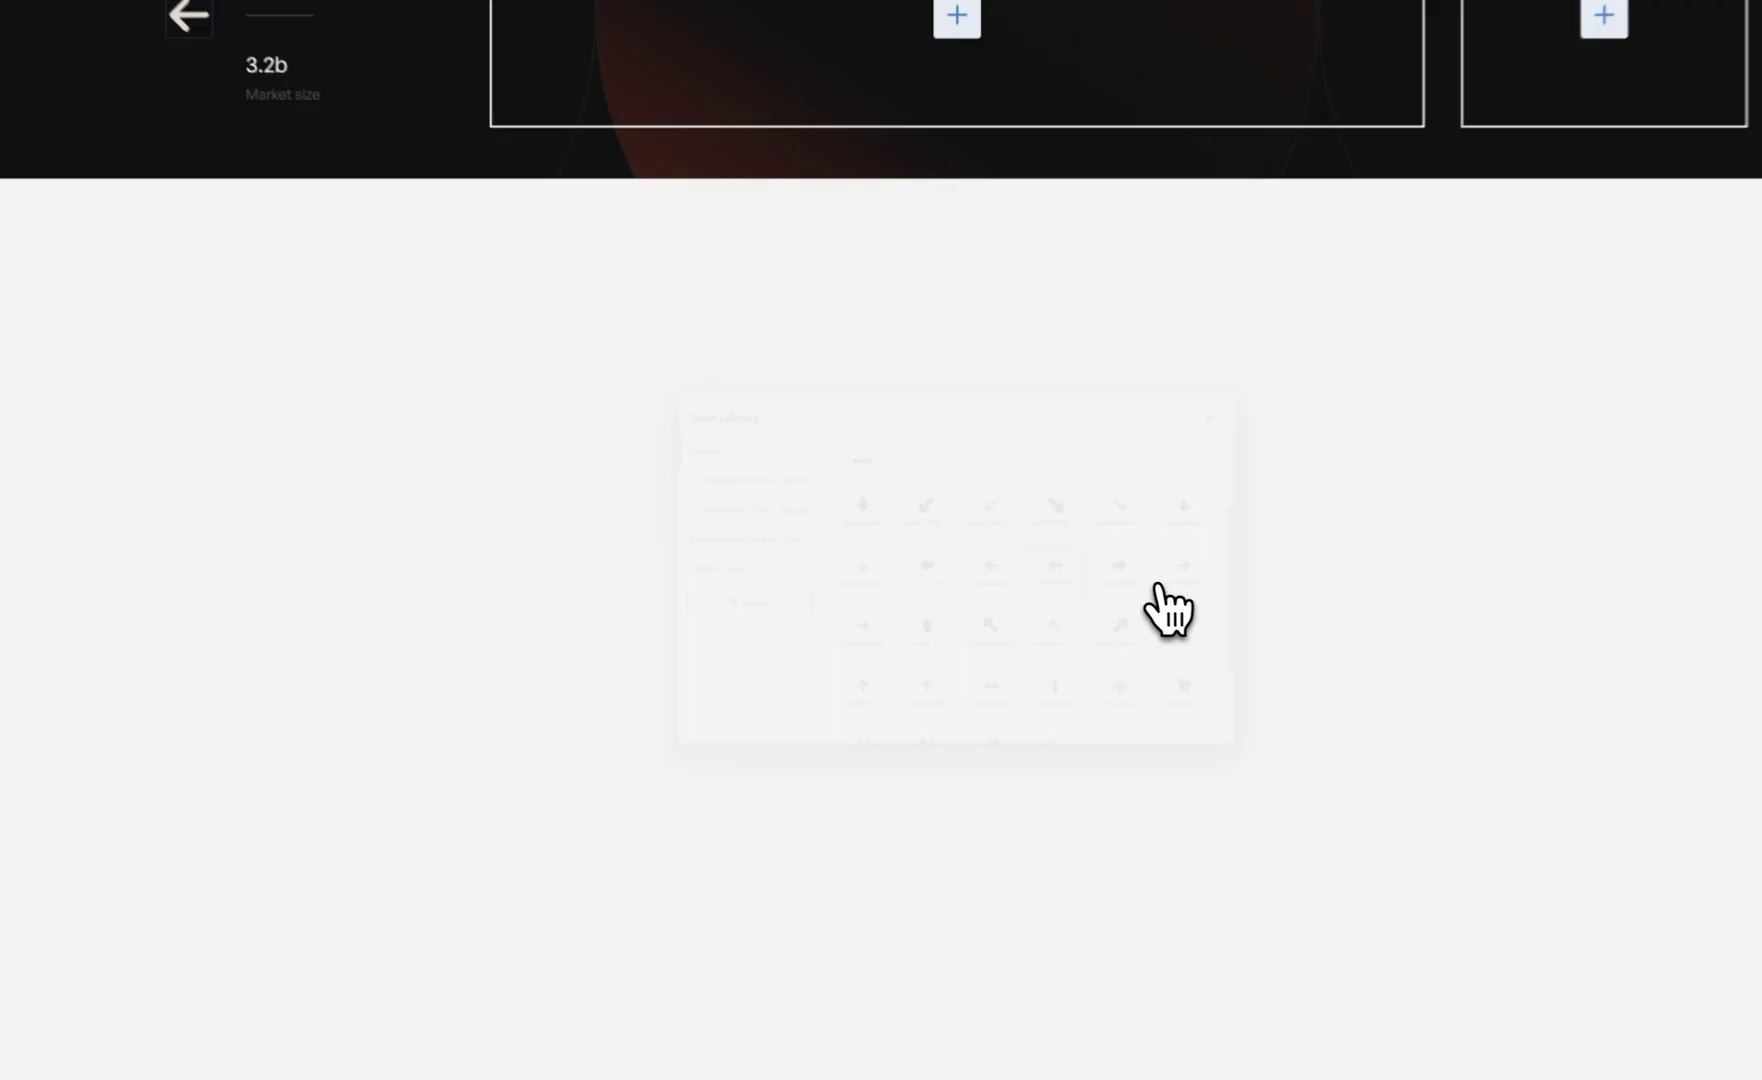
Step: Set the arrow icon's size to 16 px
left_click(147, 182)
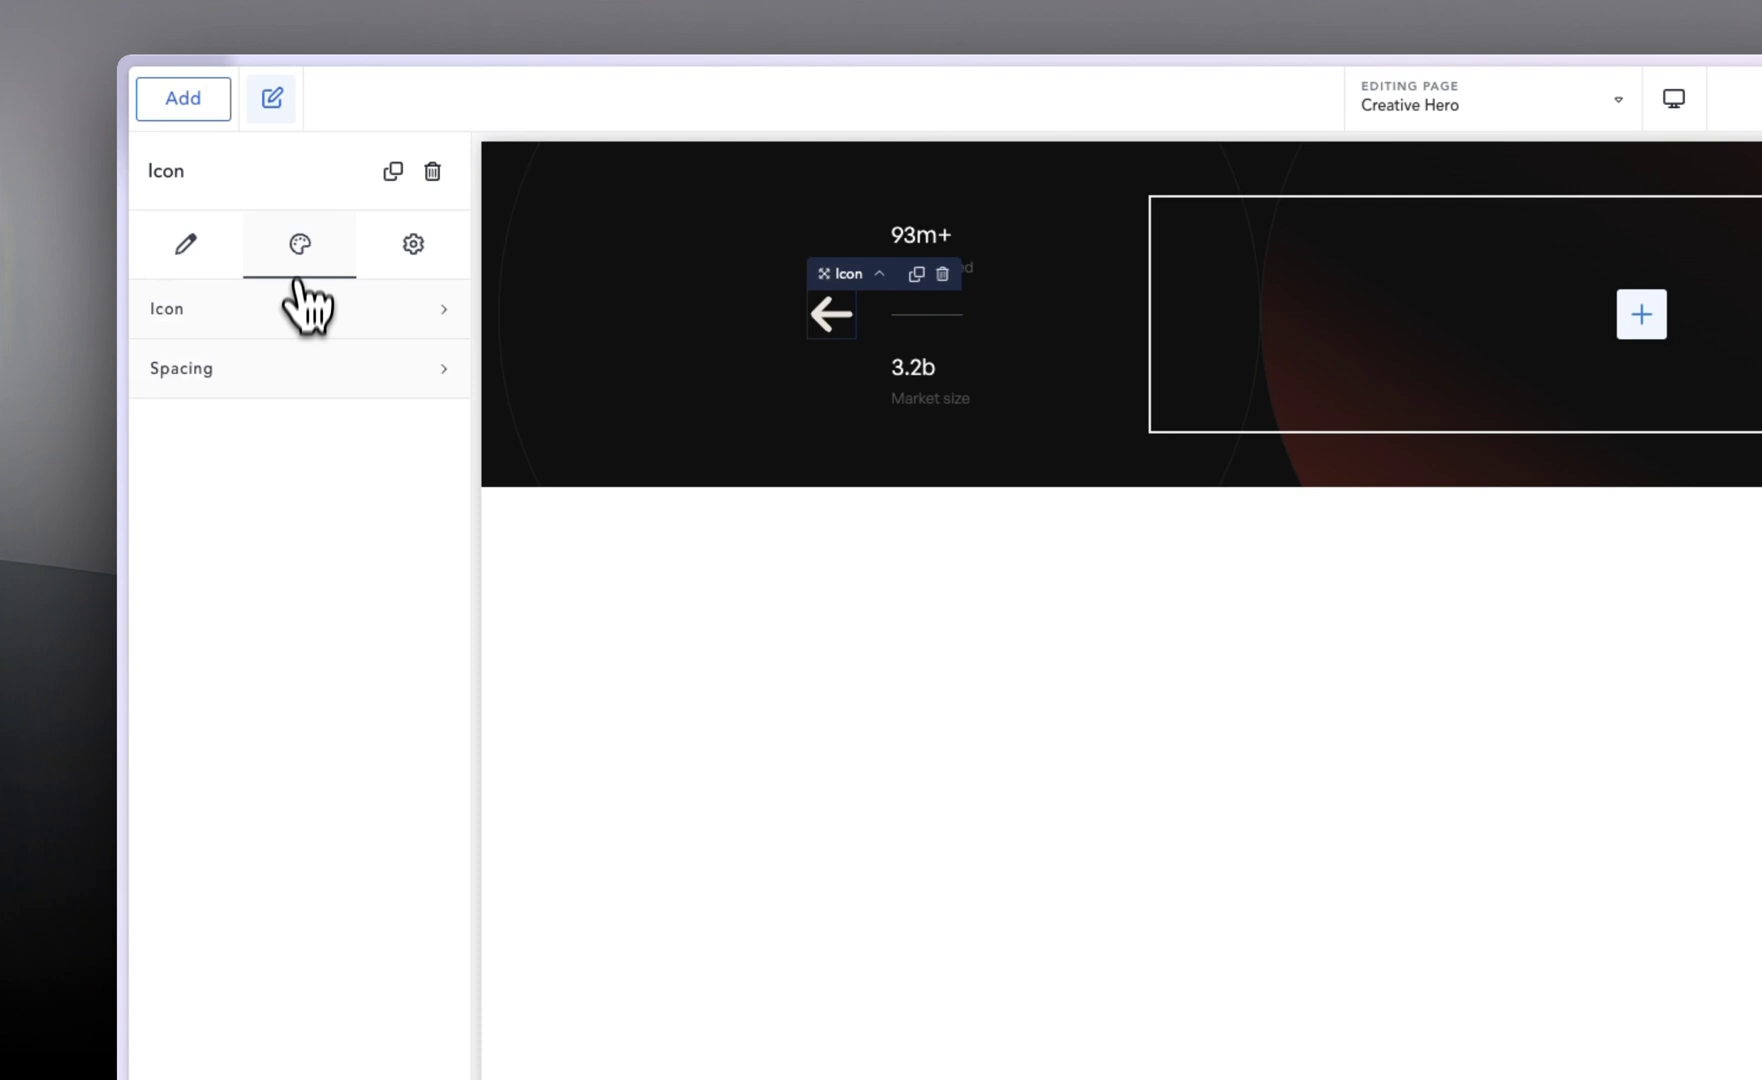
left_click(305, 305)
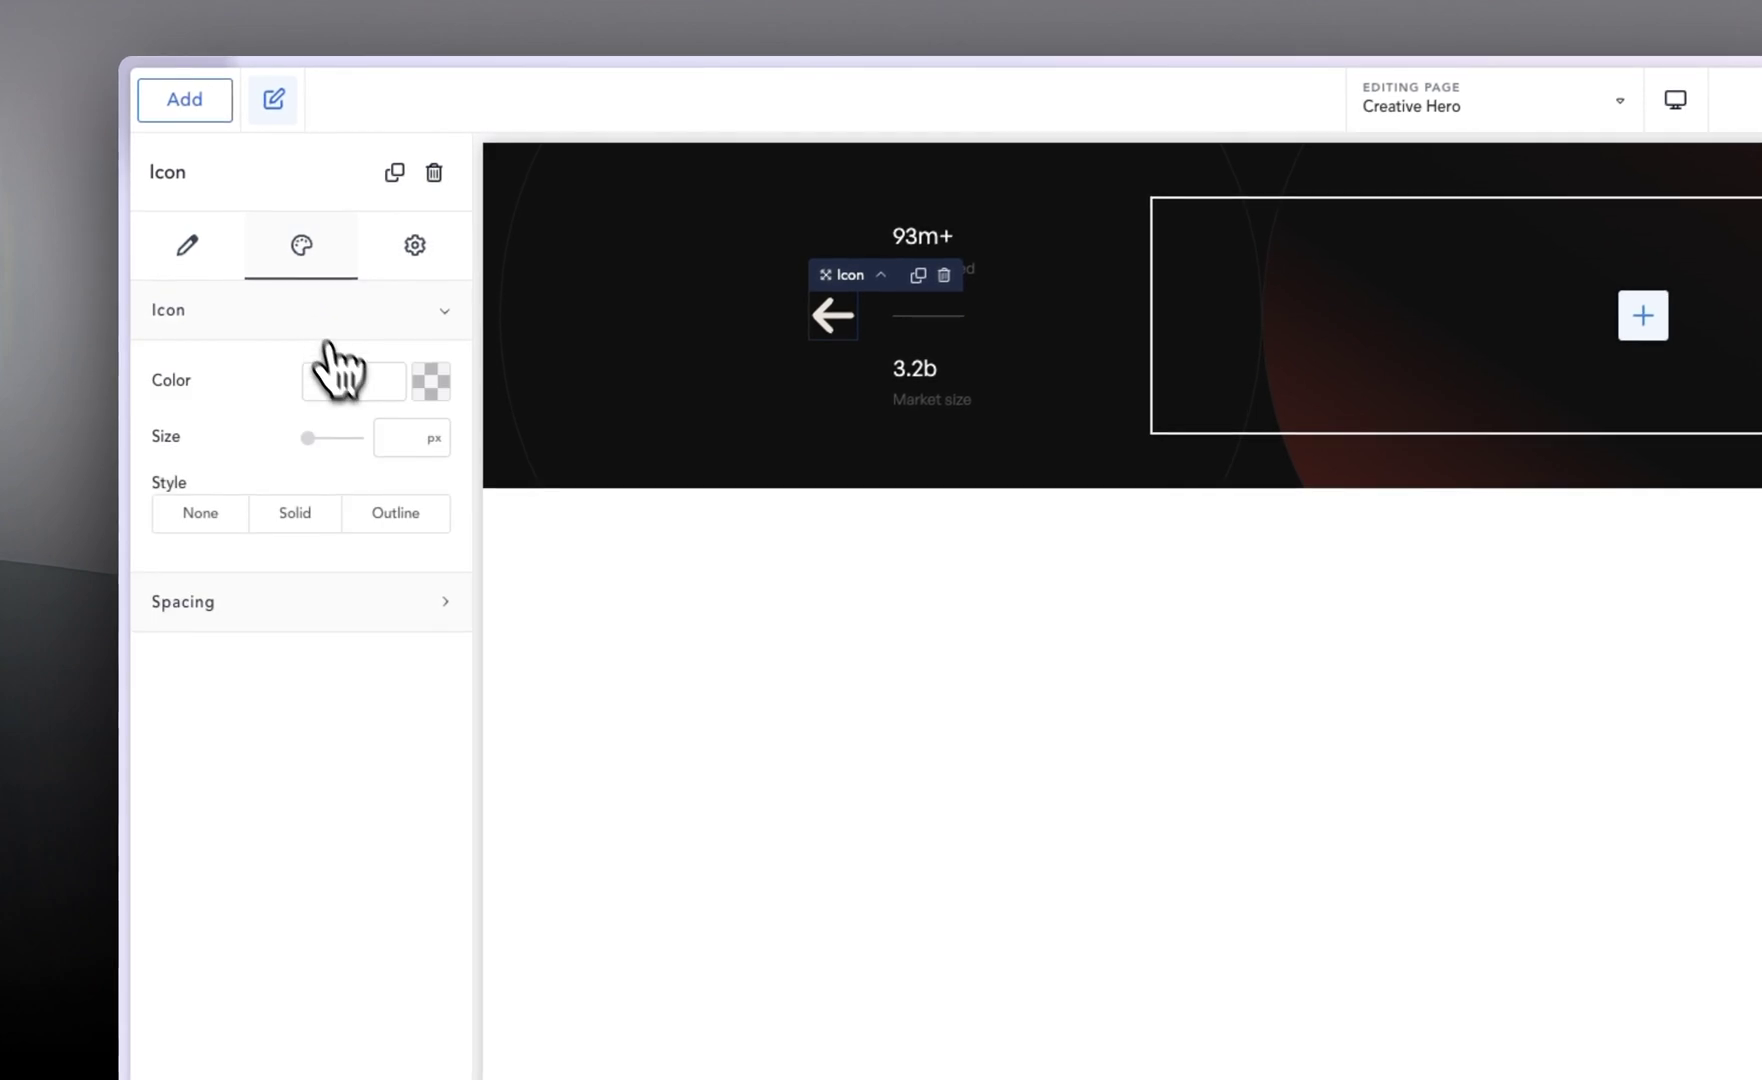
left_click(381, 440)
type("16")
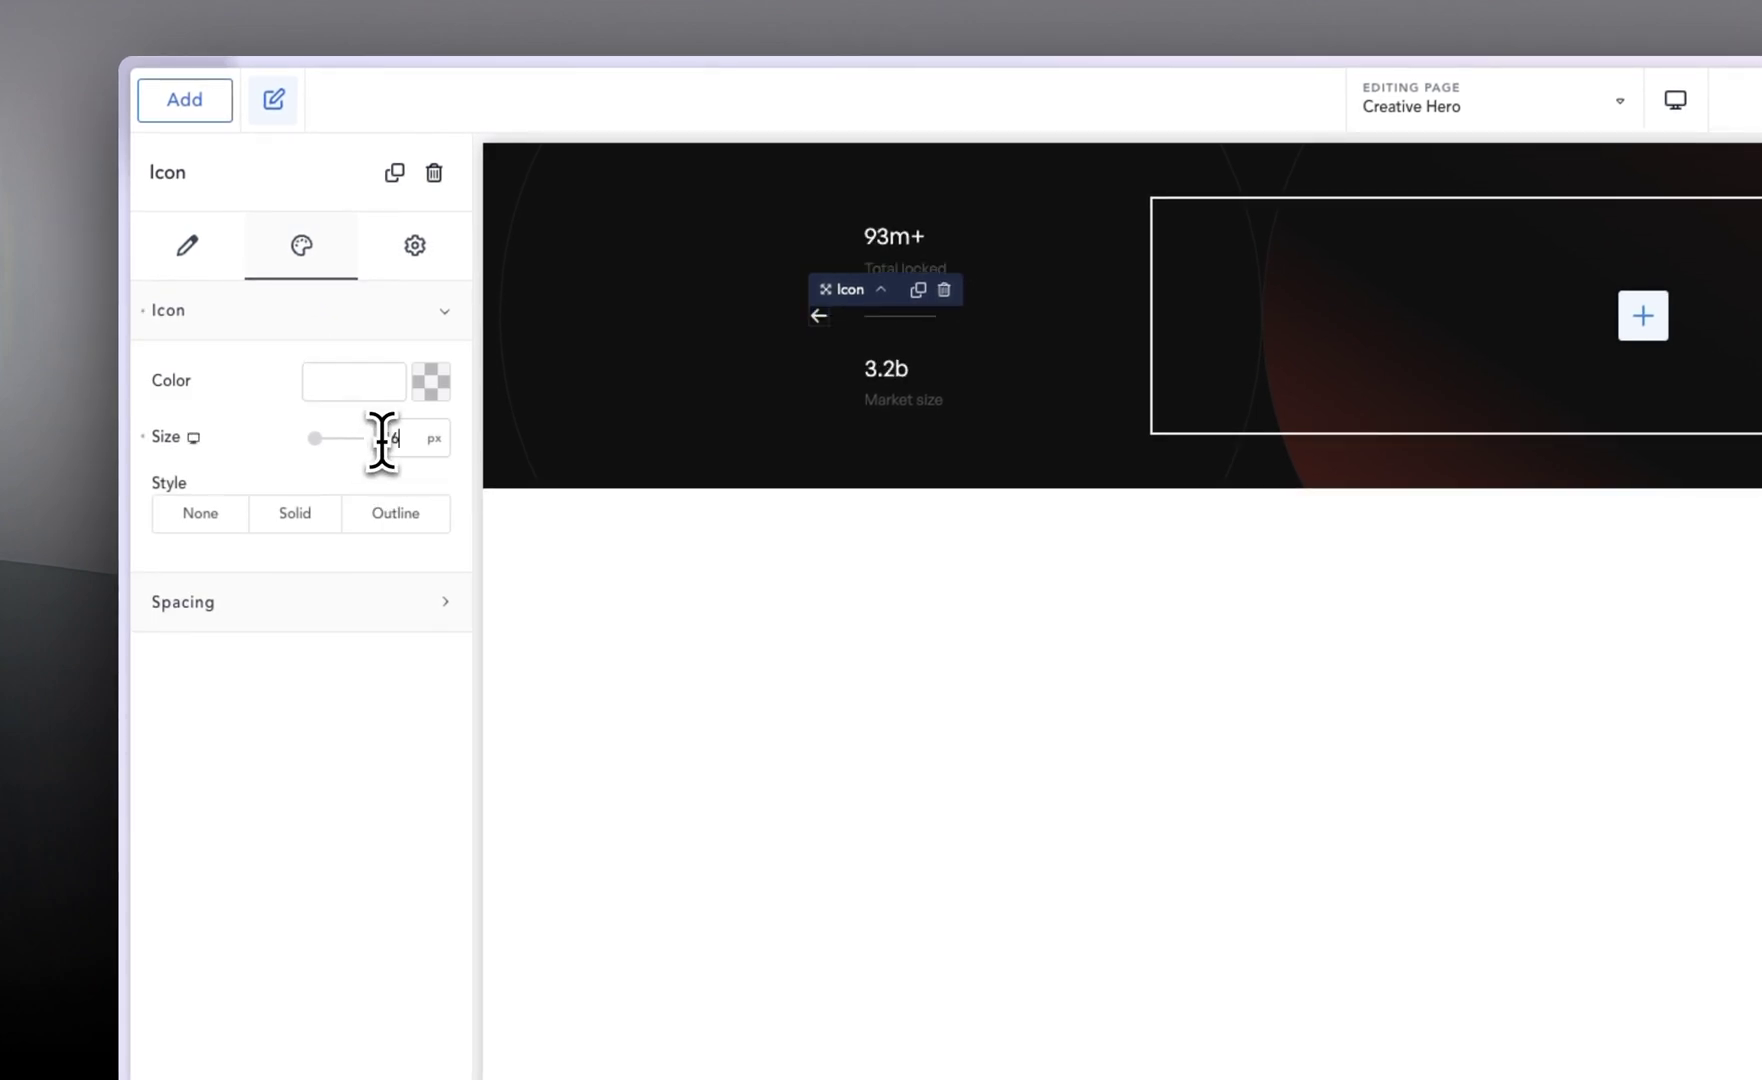
Step: Give the arrow icon the Outline style with a fully transparent background, #642EDA00
left_click(390, 512)
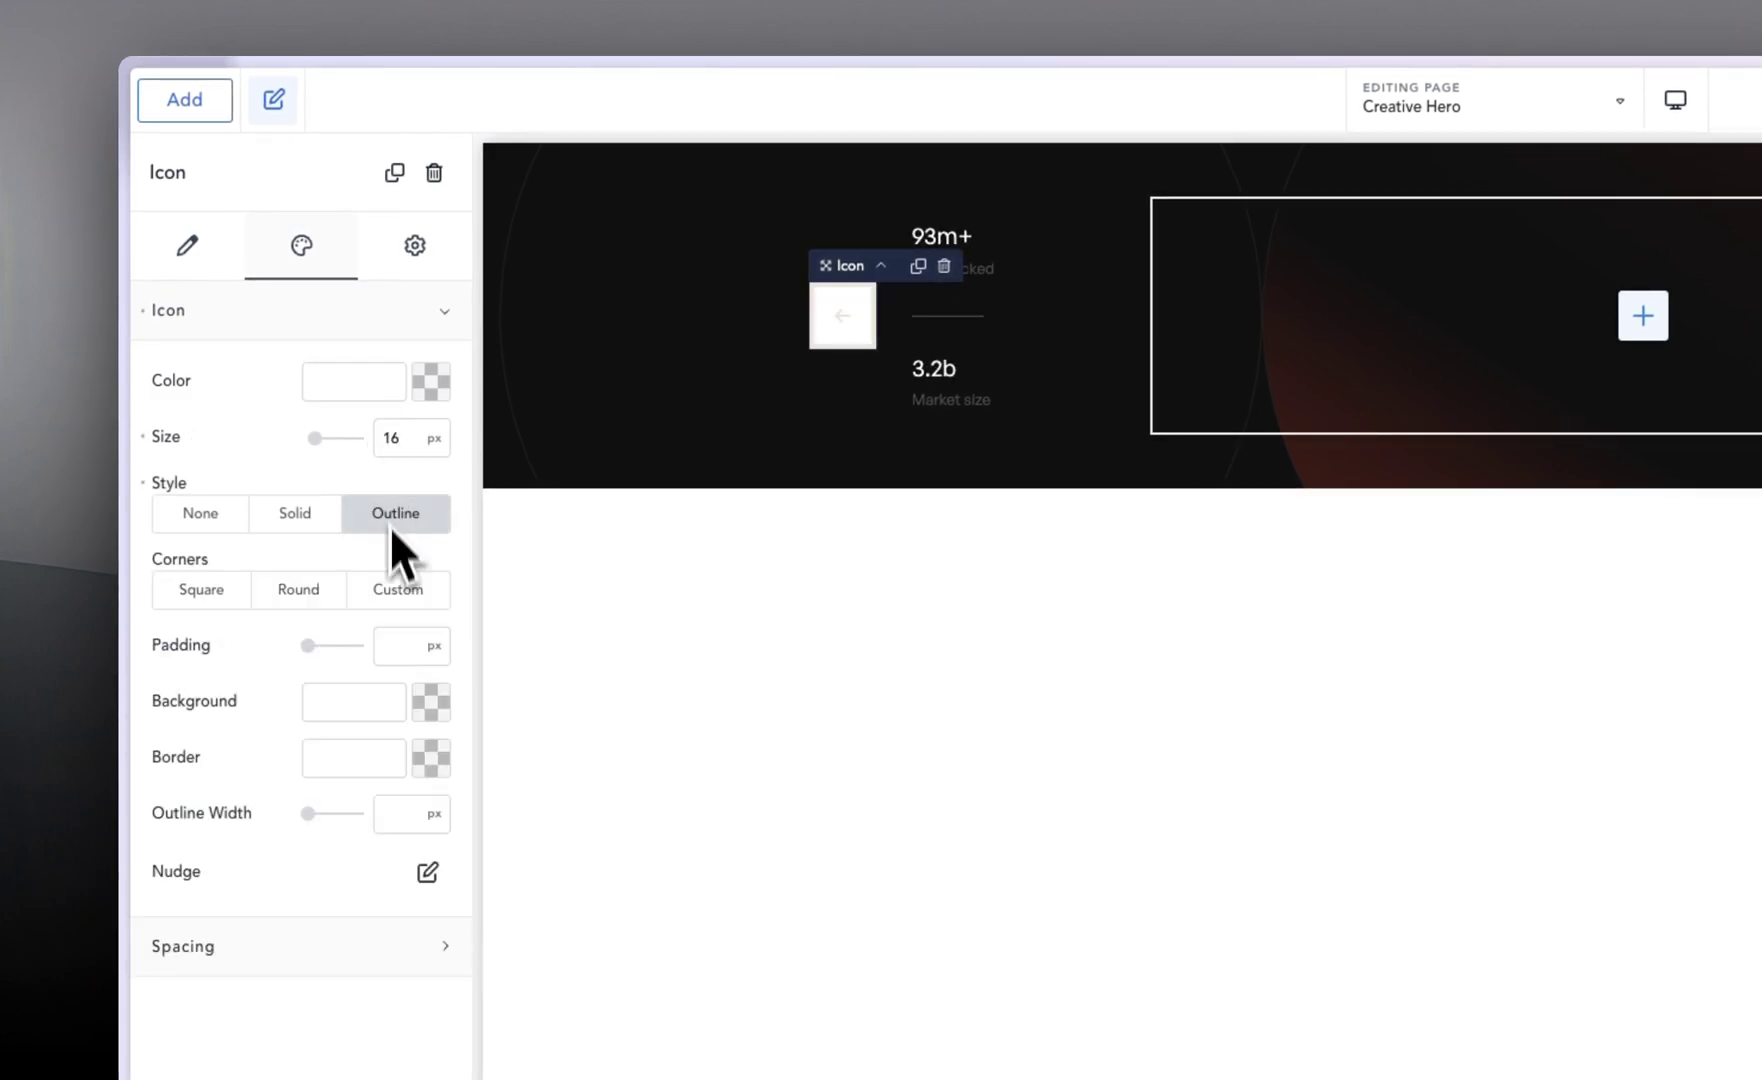
left_click(428, 706)
left_click(420, 722)
left_click_drag(424, 698, 178, 703)
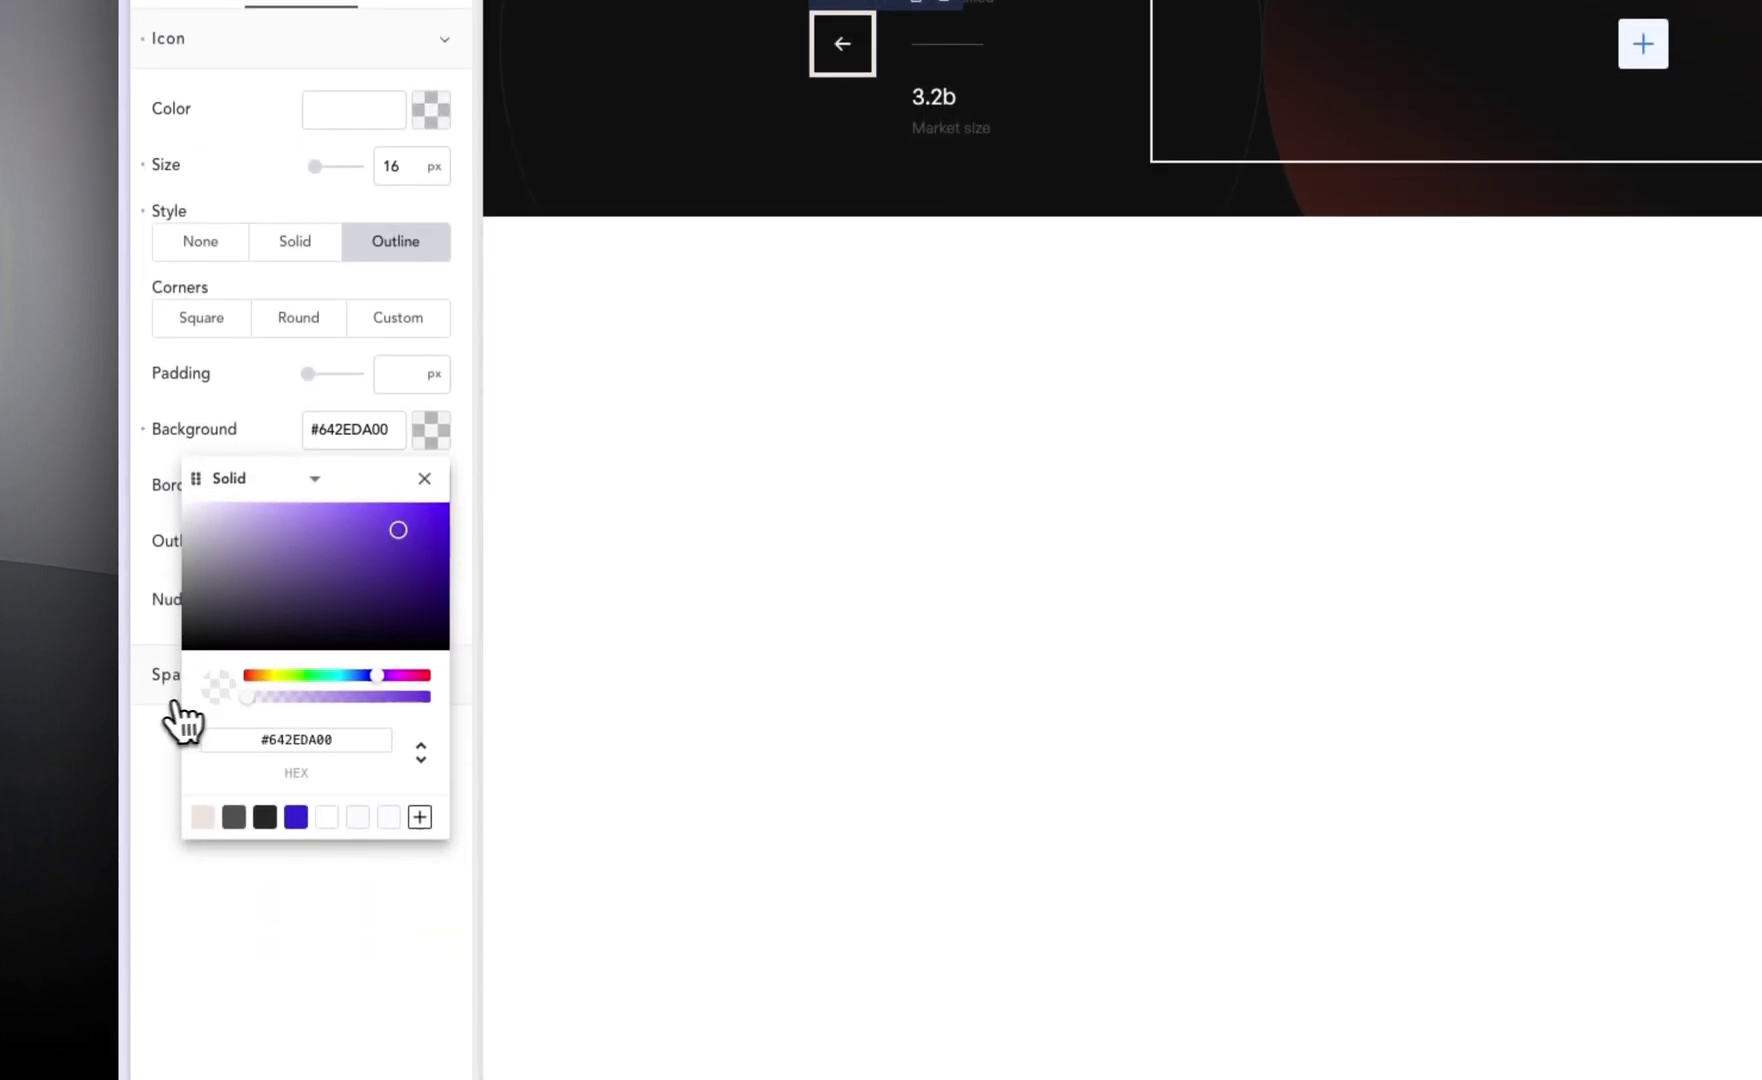
left_click(253, 440)
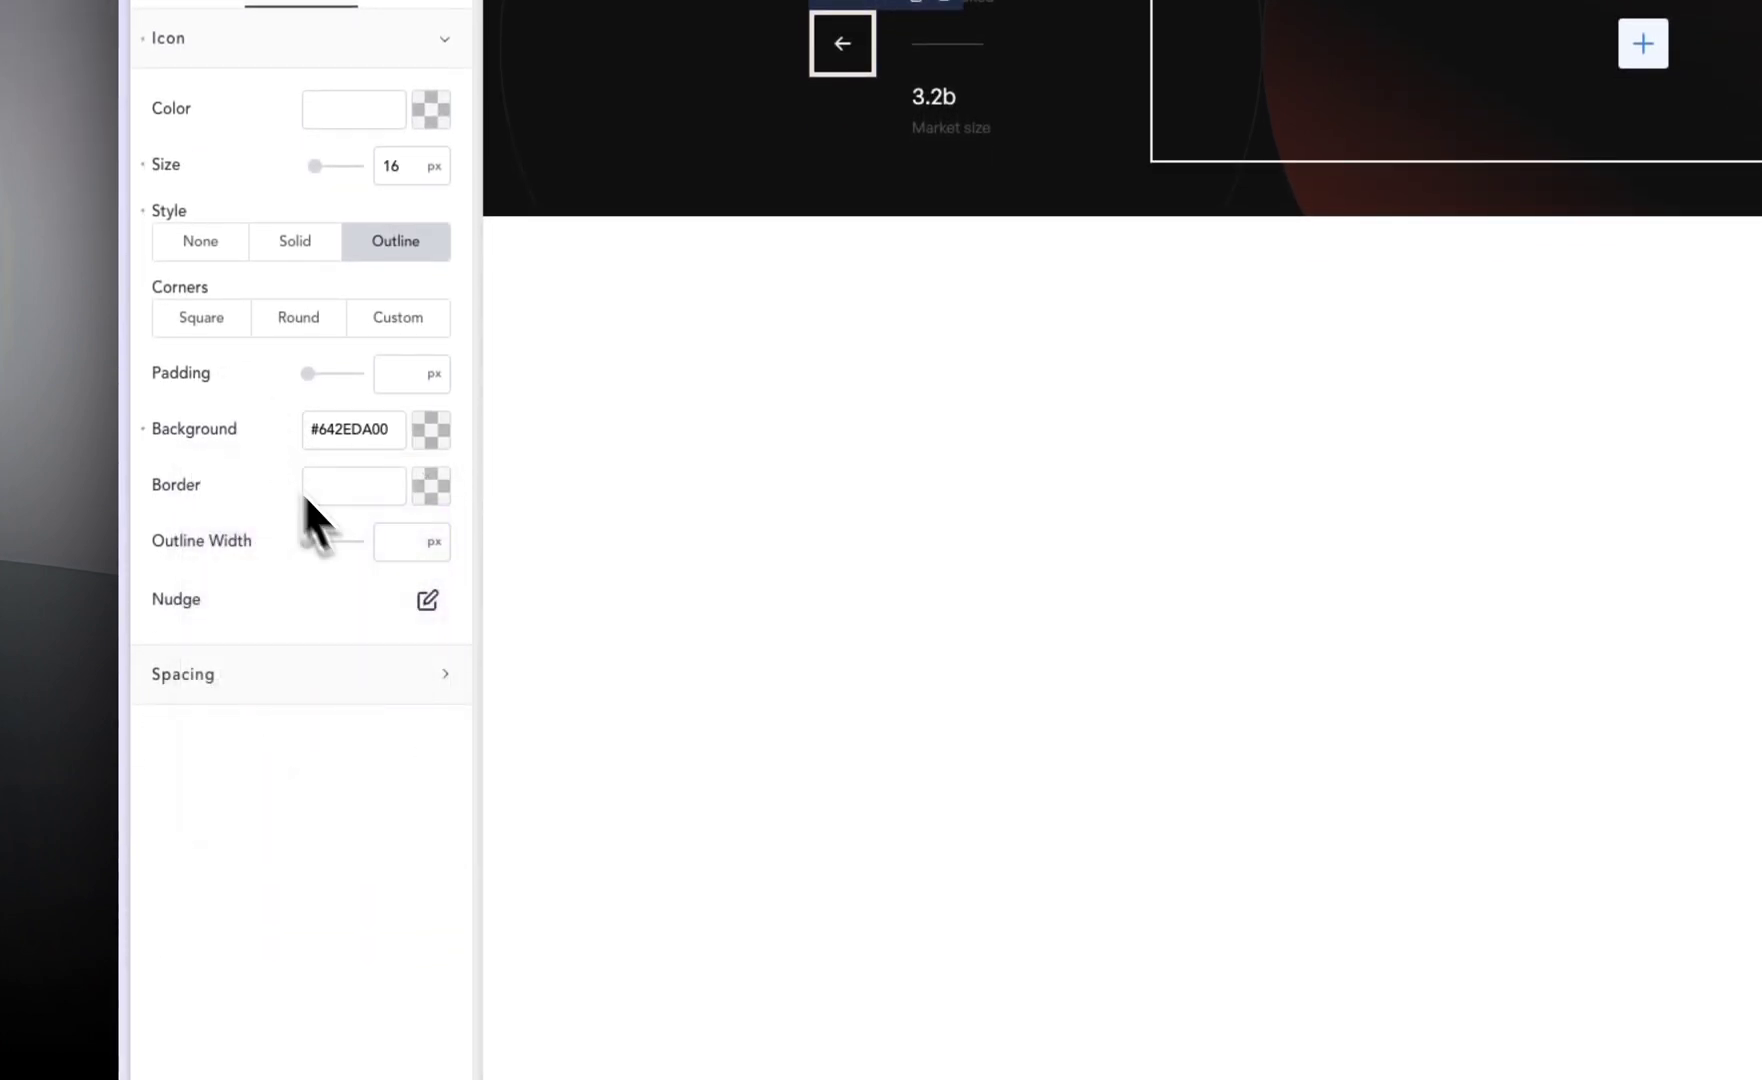
Step: Give the arrow icon a #989898 border with a 1 px outline width and Round corners
left_click(358, 492)
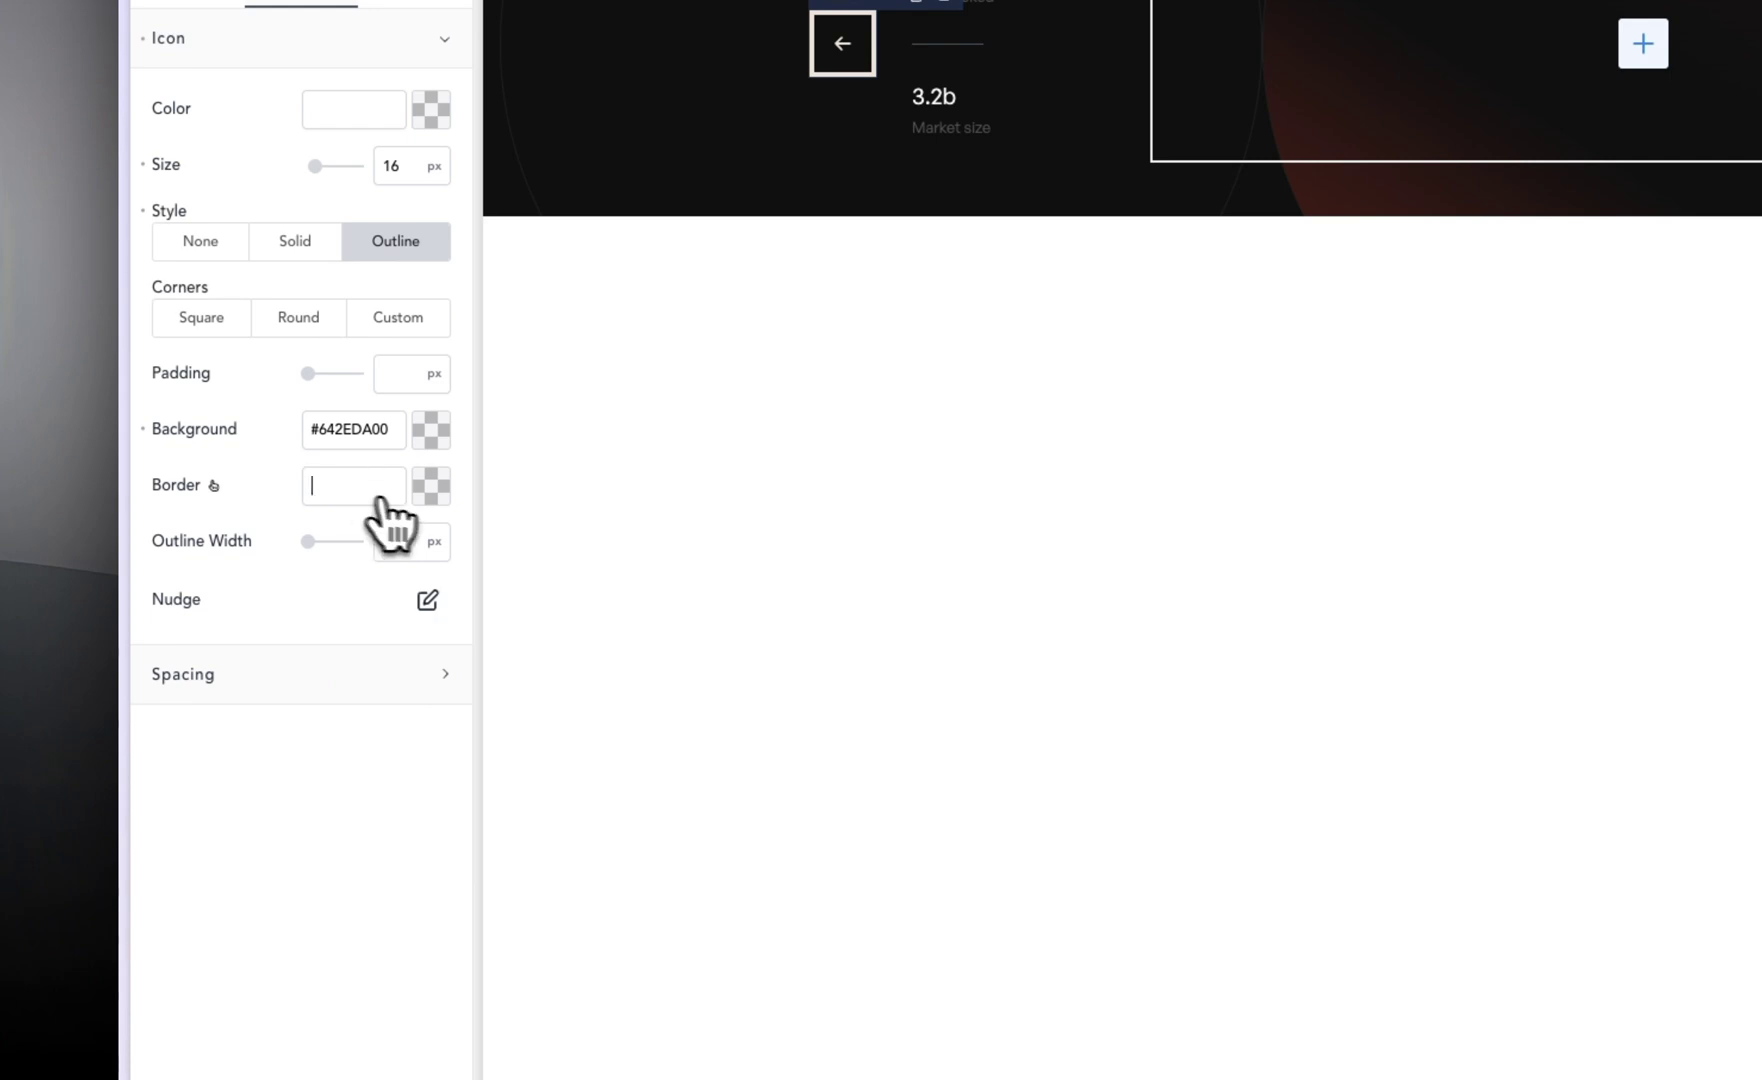
left_click(432, 487)
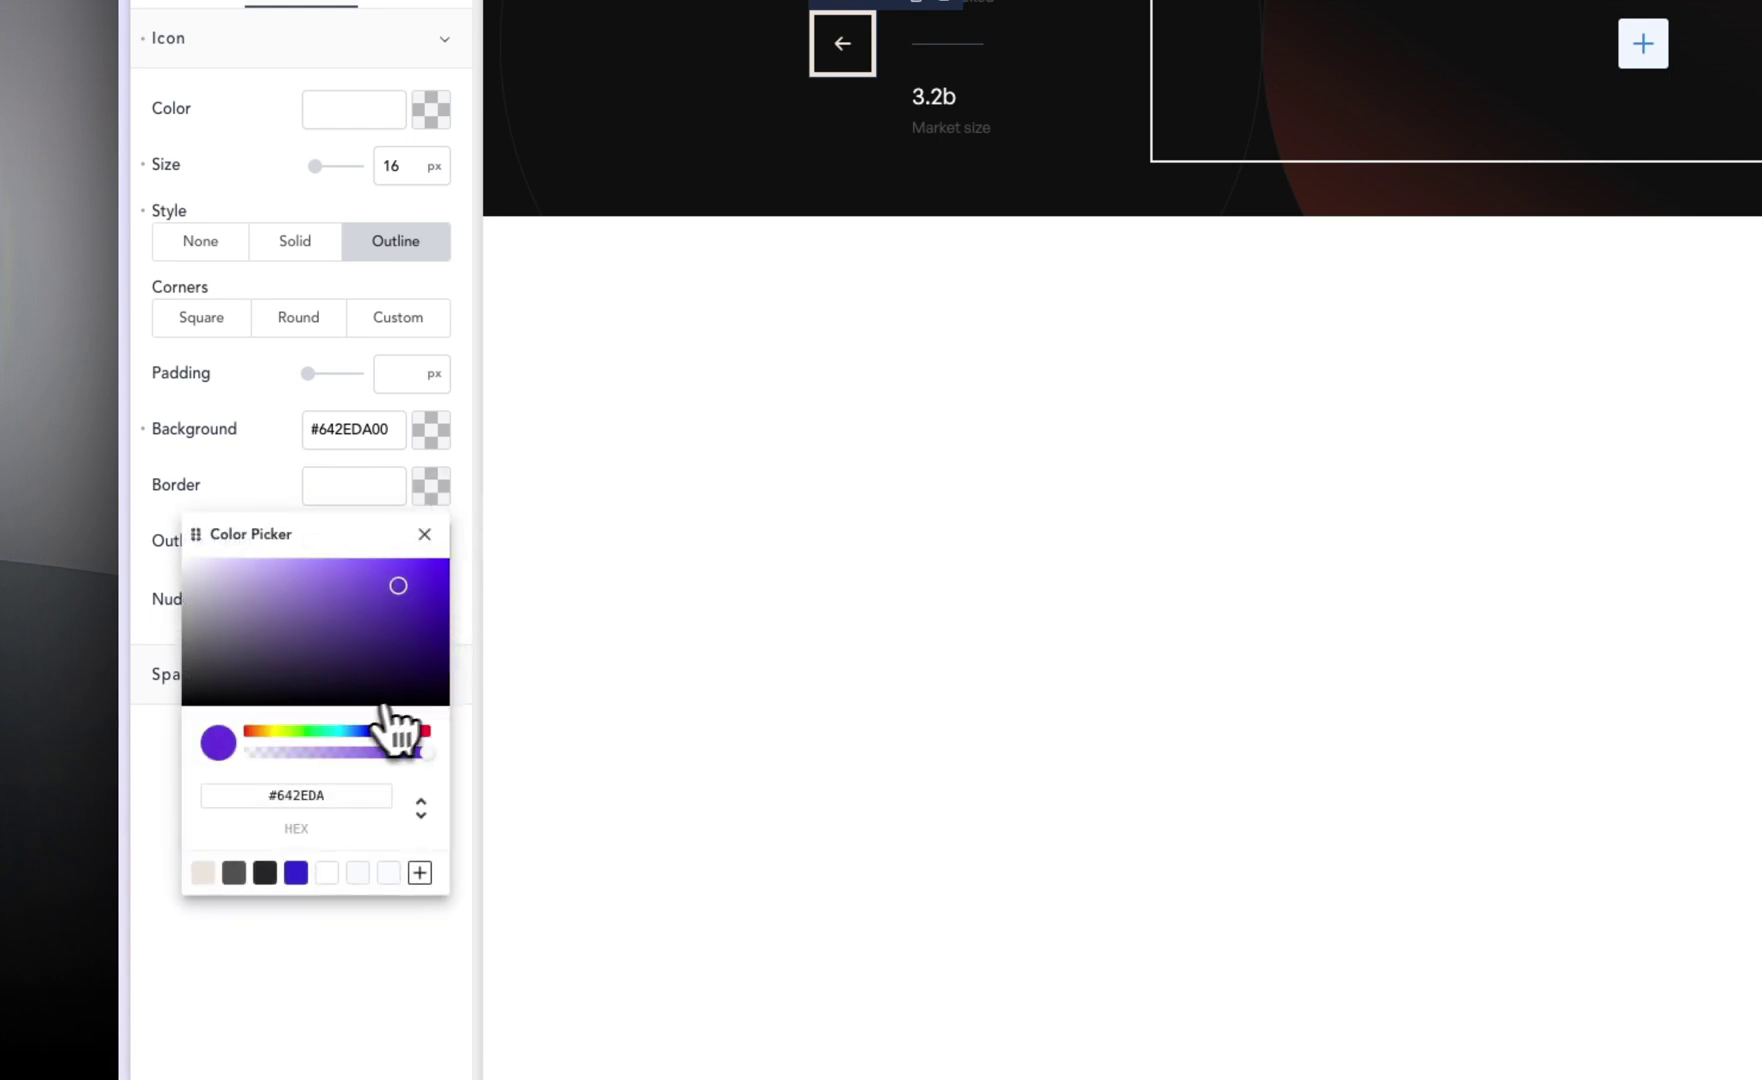
left_click_drag(250, 665, 189, 551)
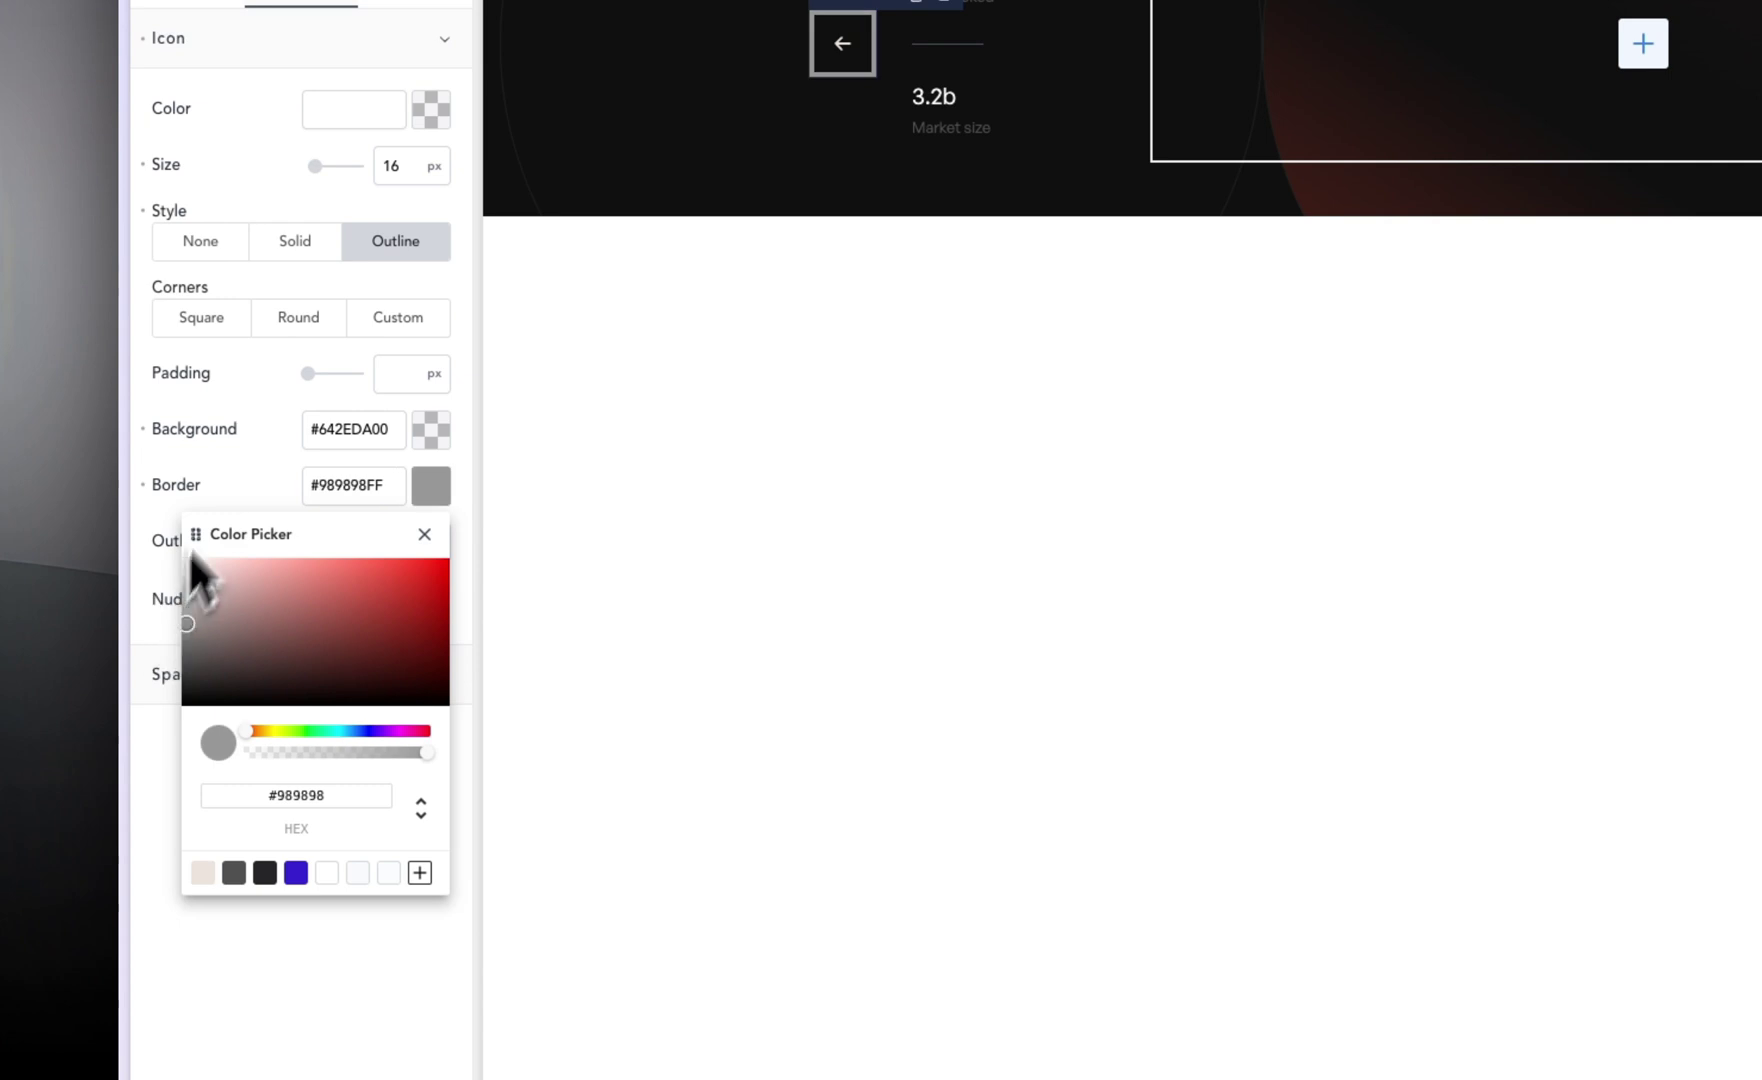
left_click(250, 429)
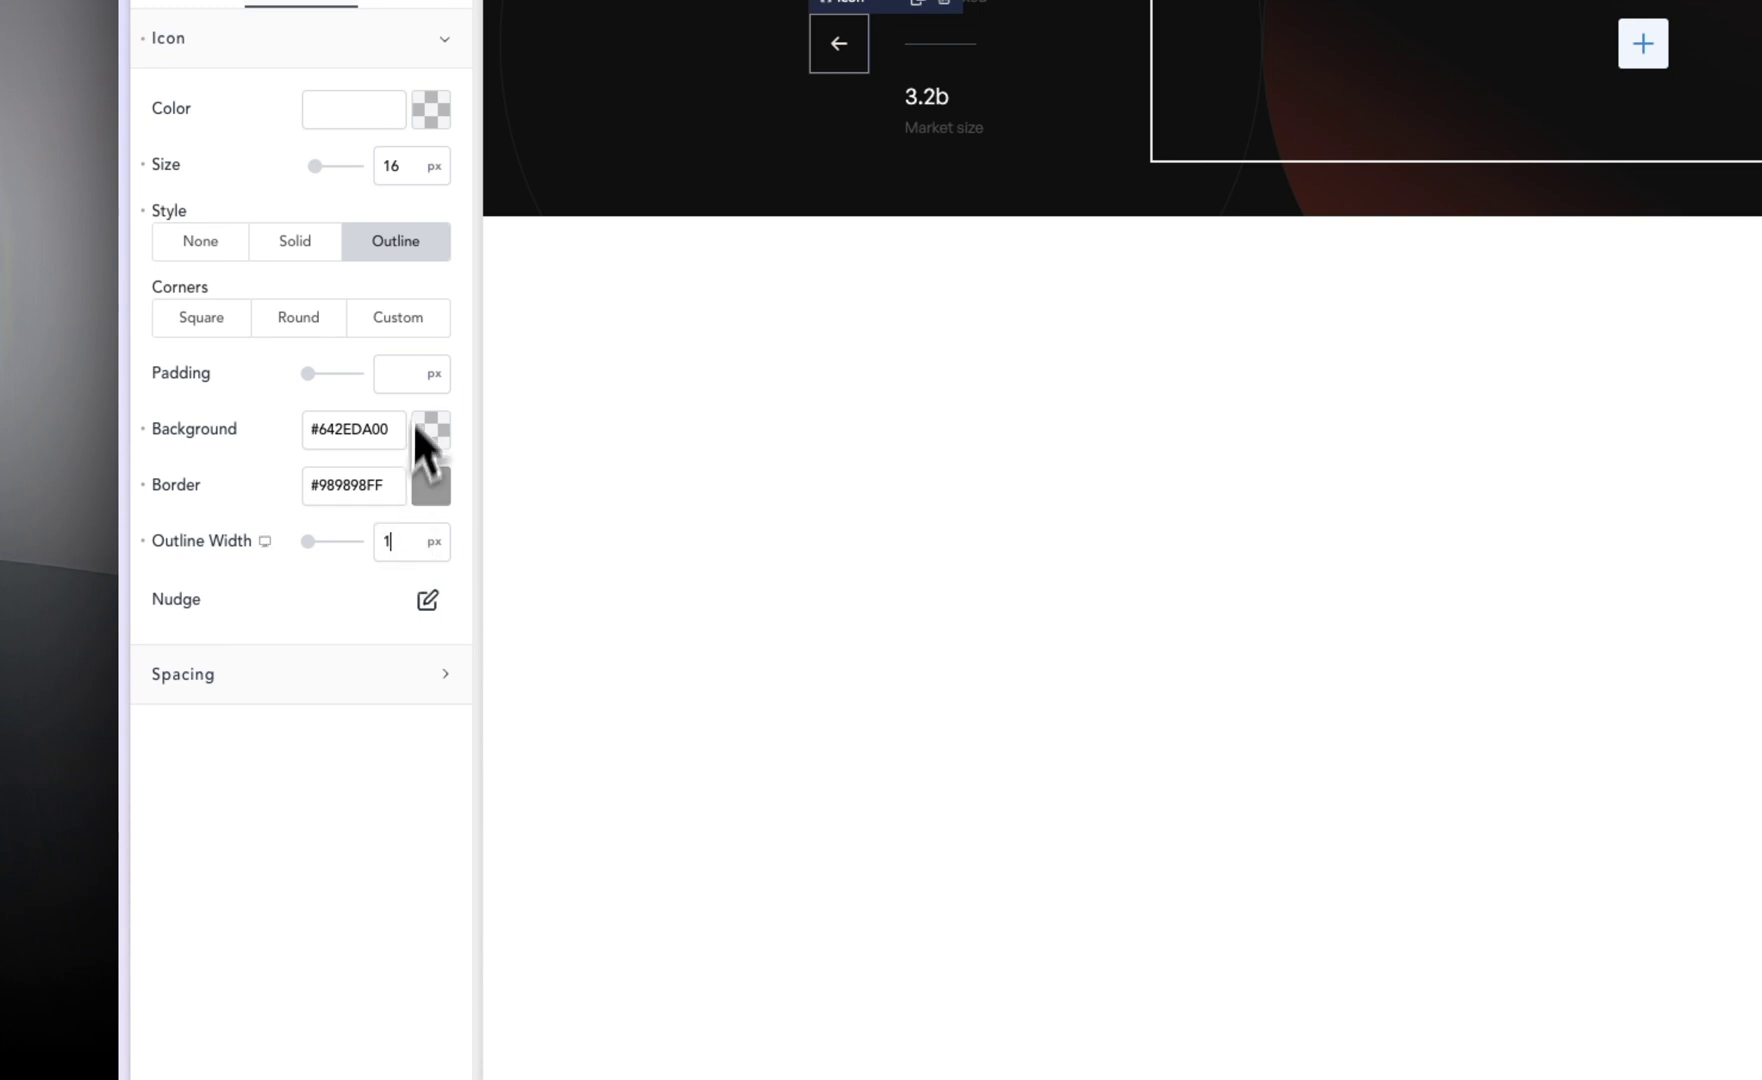
left_click(299, 320)
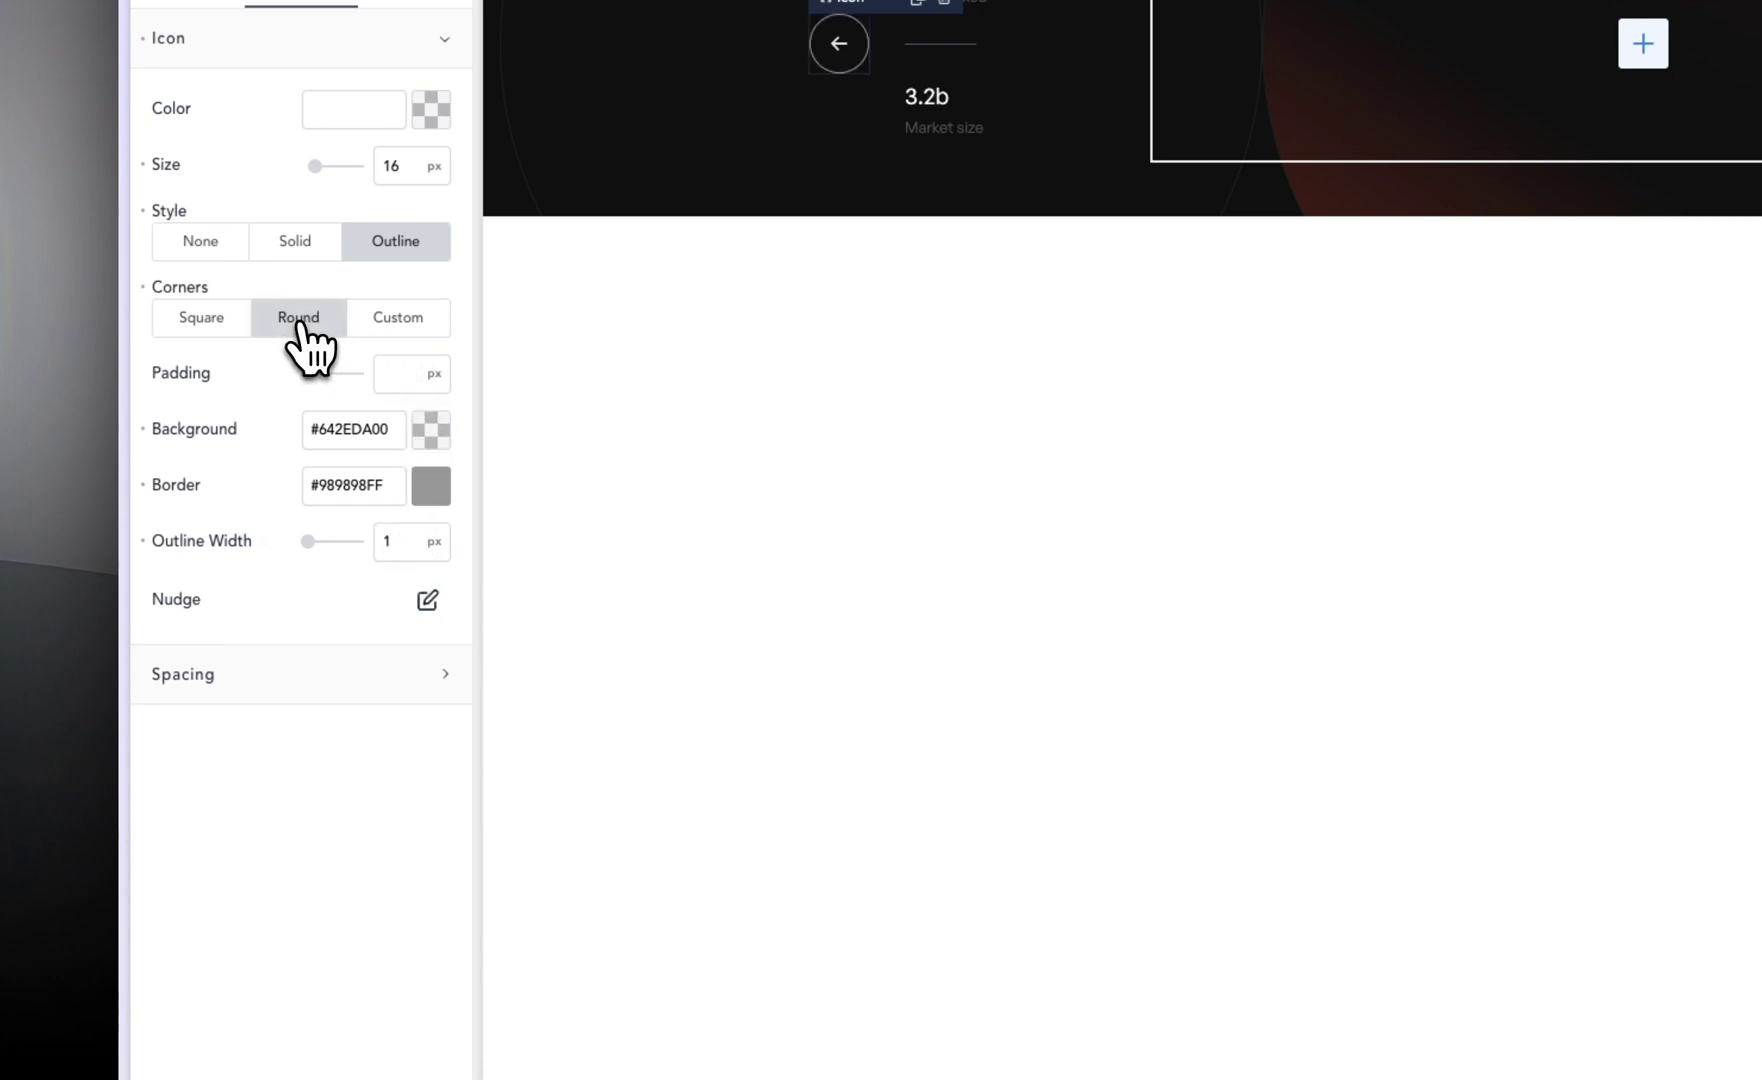
Step: Darken the icon's border to #4C4C4C and save it as a global color named Fancy Gray
left_click(445, 494)
left_click_drag(205, 649, 187, 670)
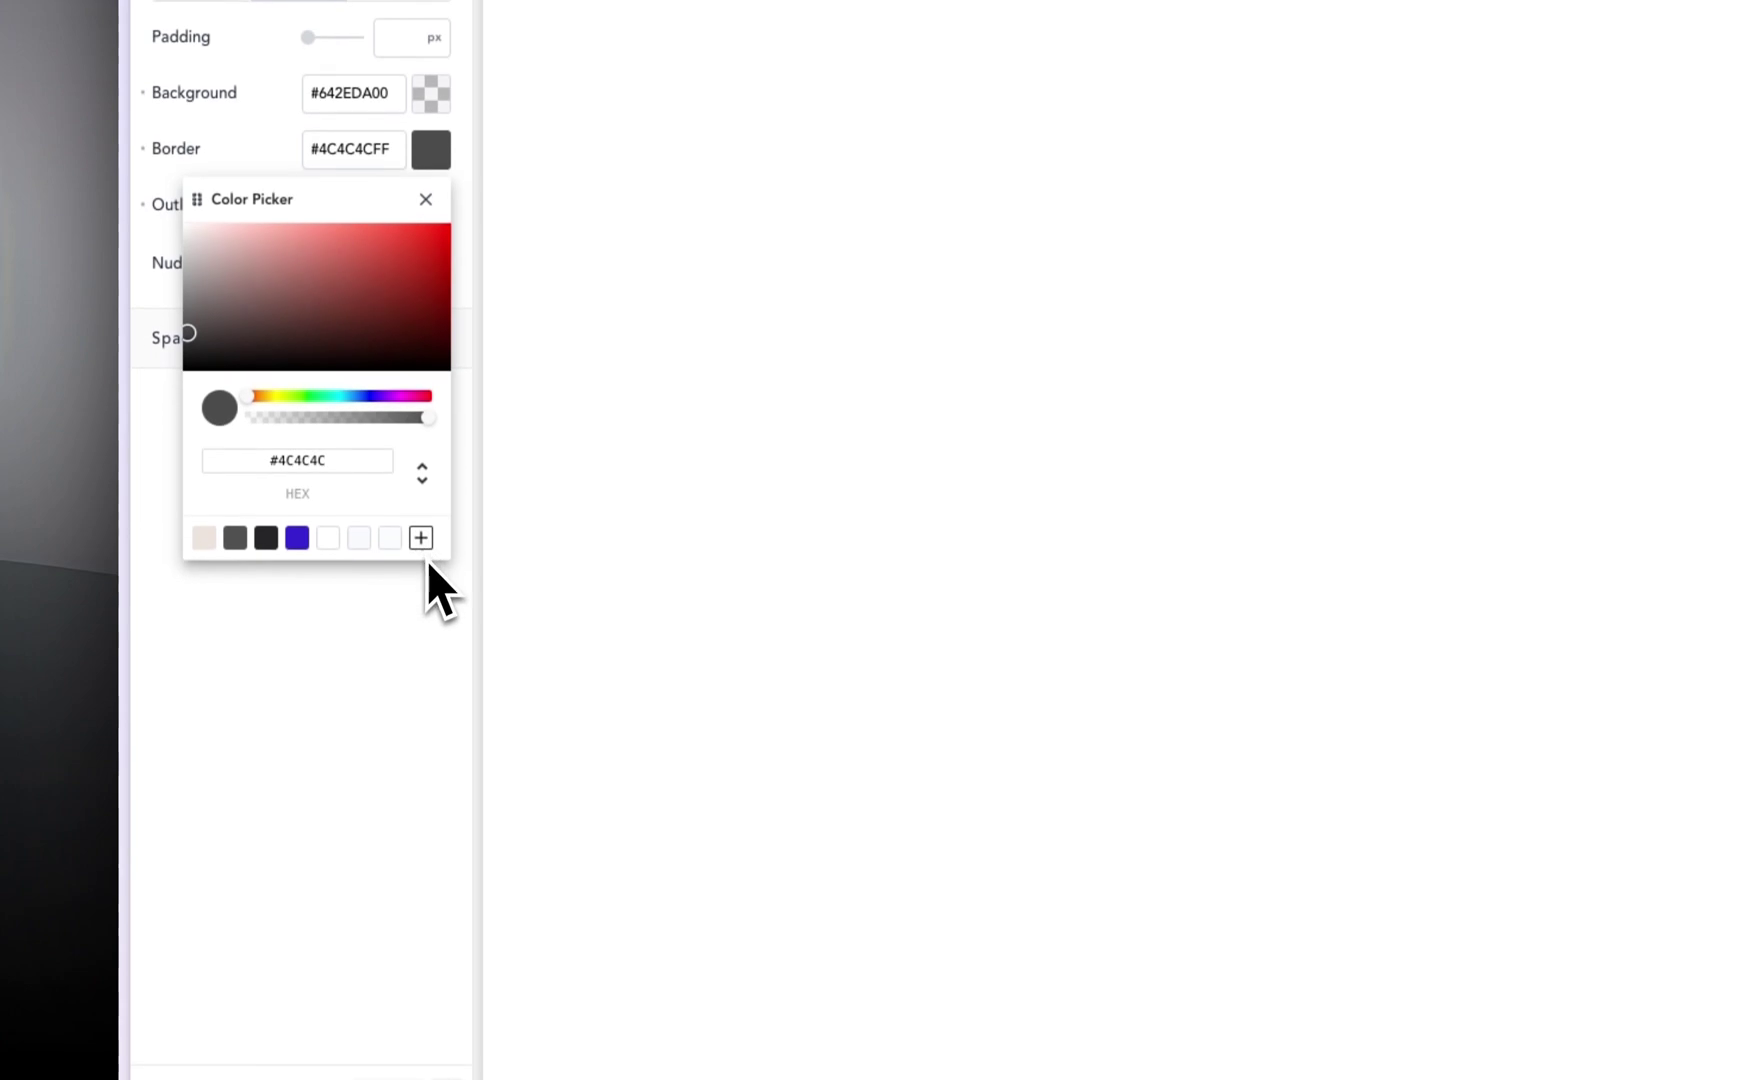
left_click(421, 874)
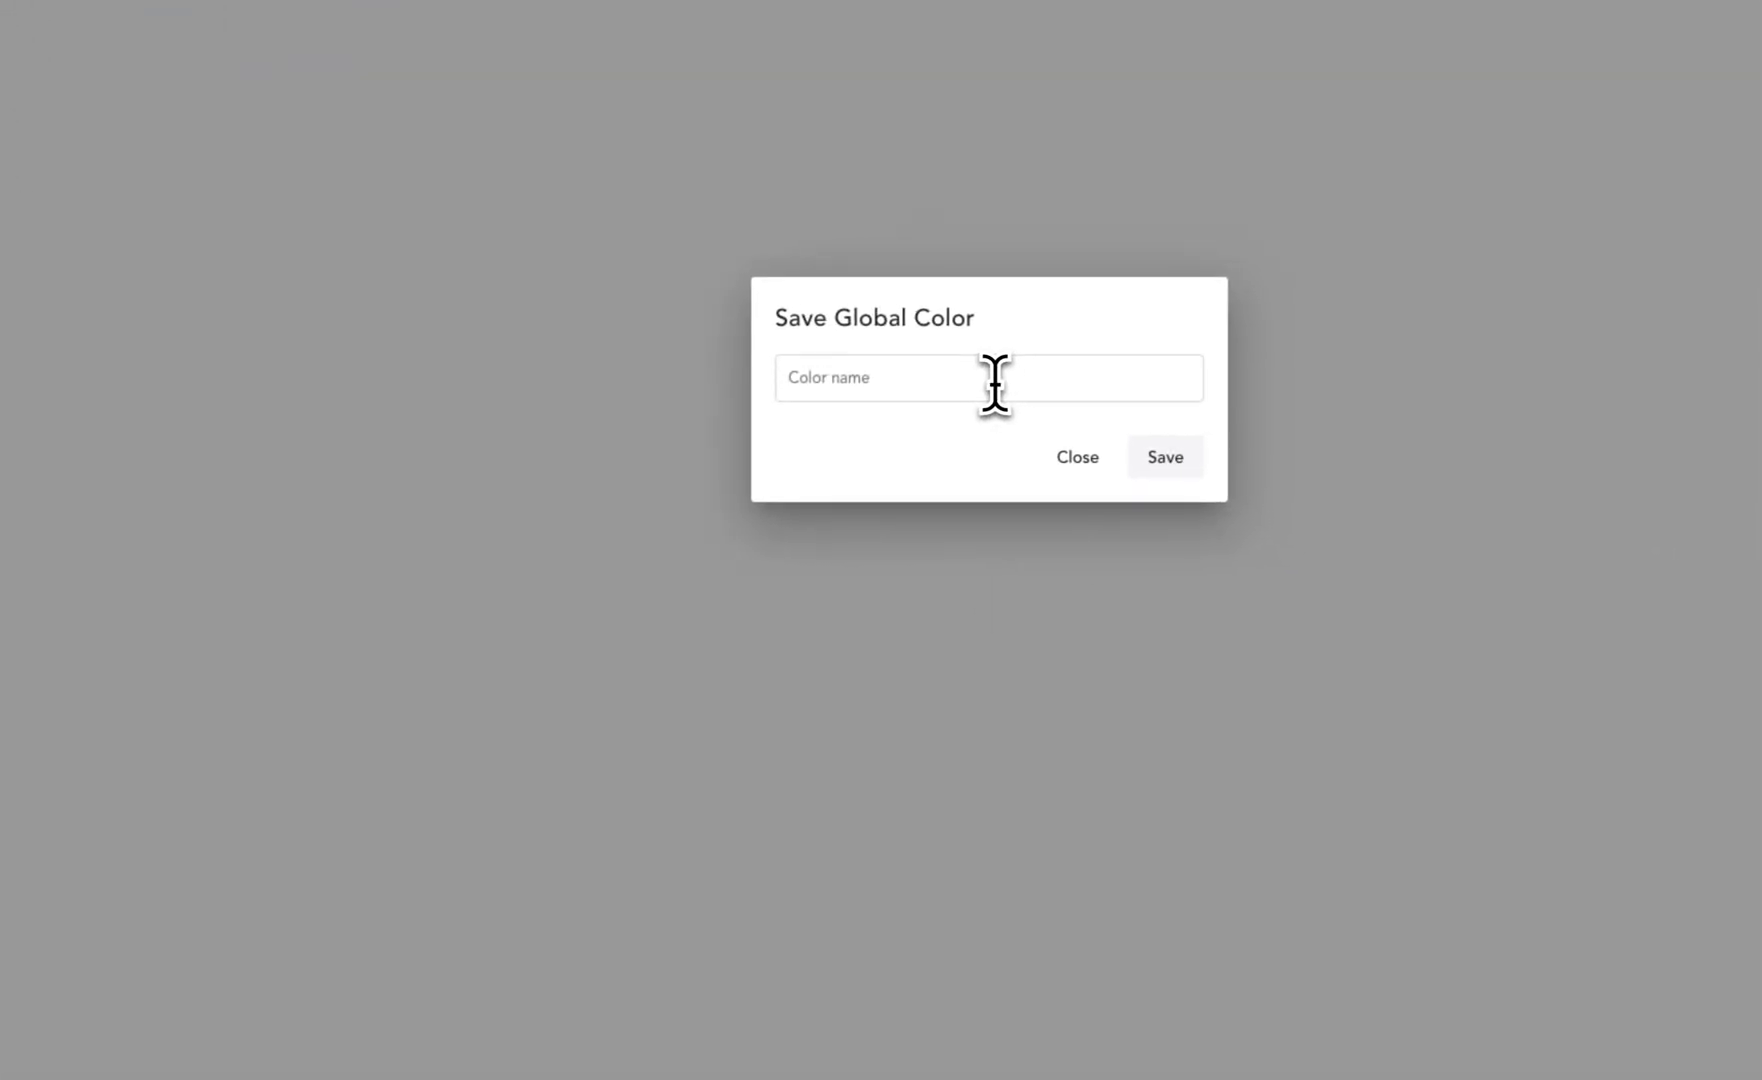
type("Fancy Gray")
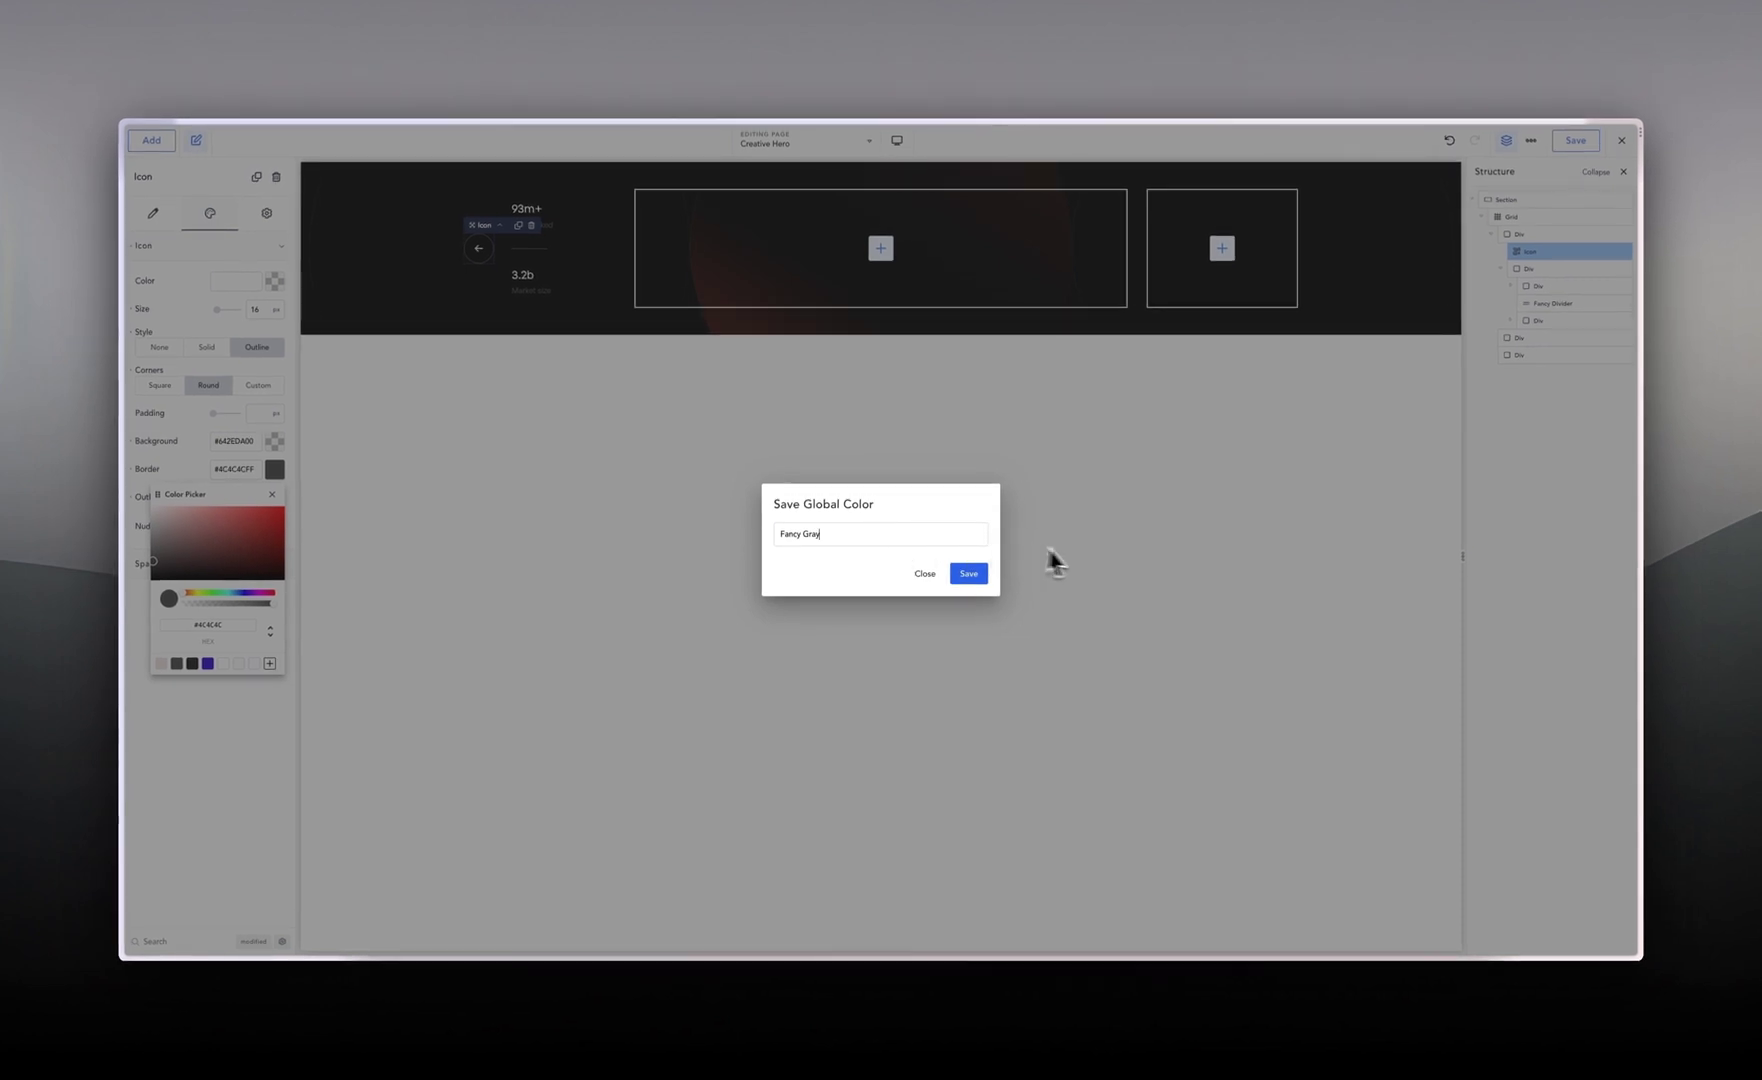
left_click(968, 573)
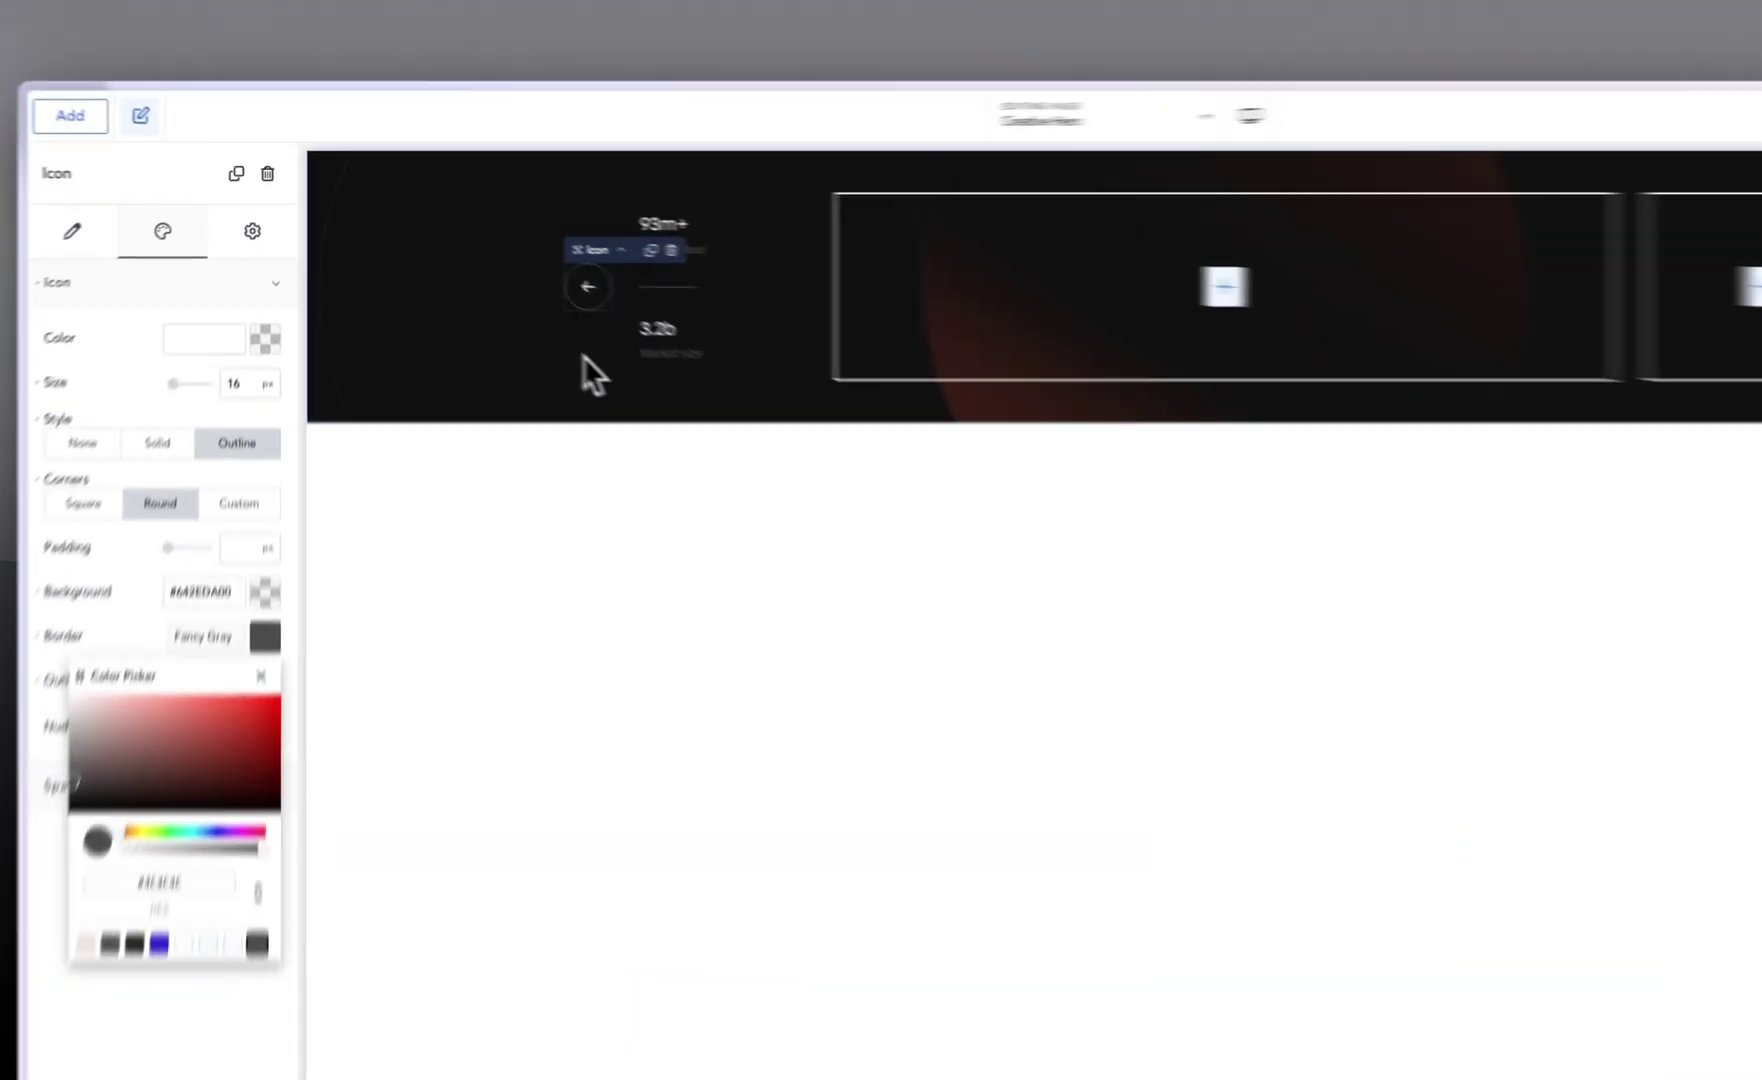
Step: Duplicate the grid's first div with the arrow and stats, and delete the empty div in the second row
left_click(434, 294)
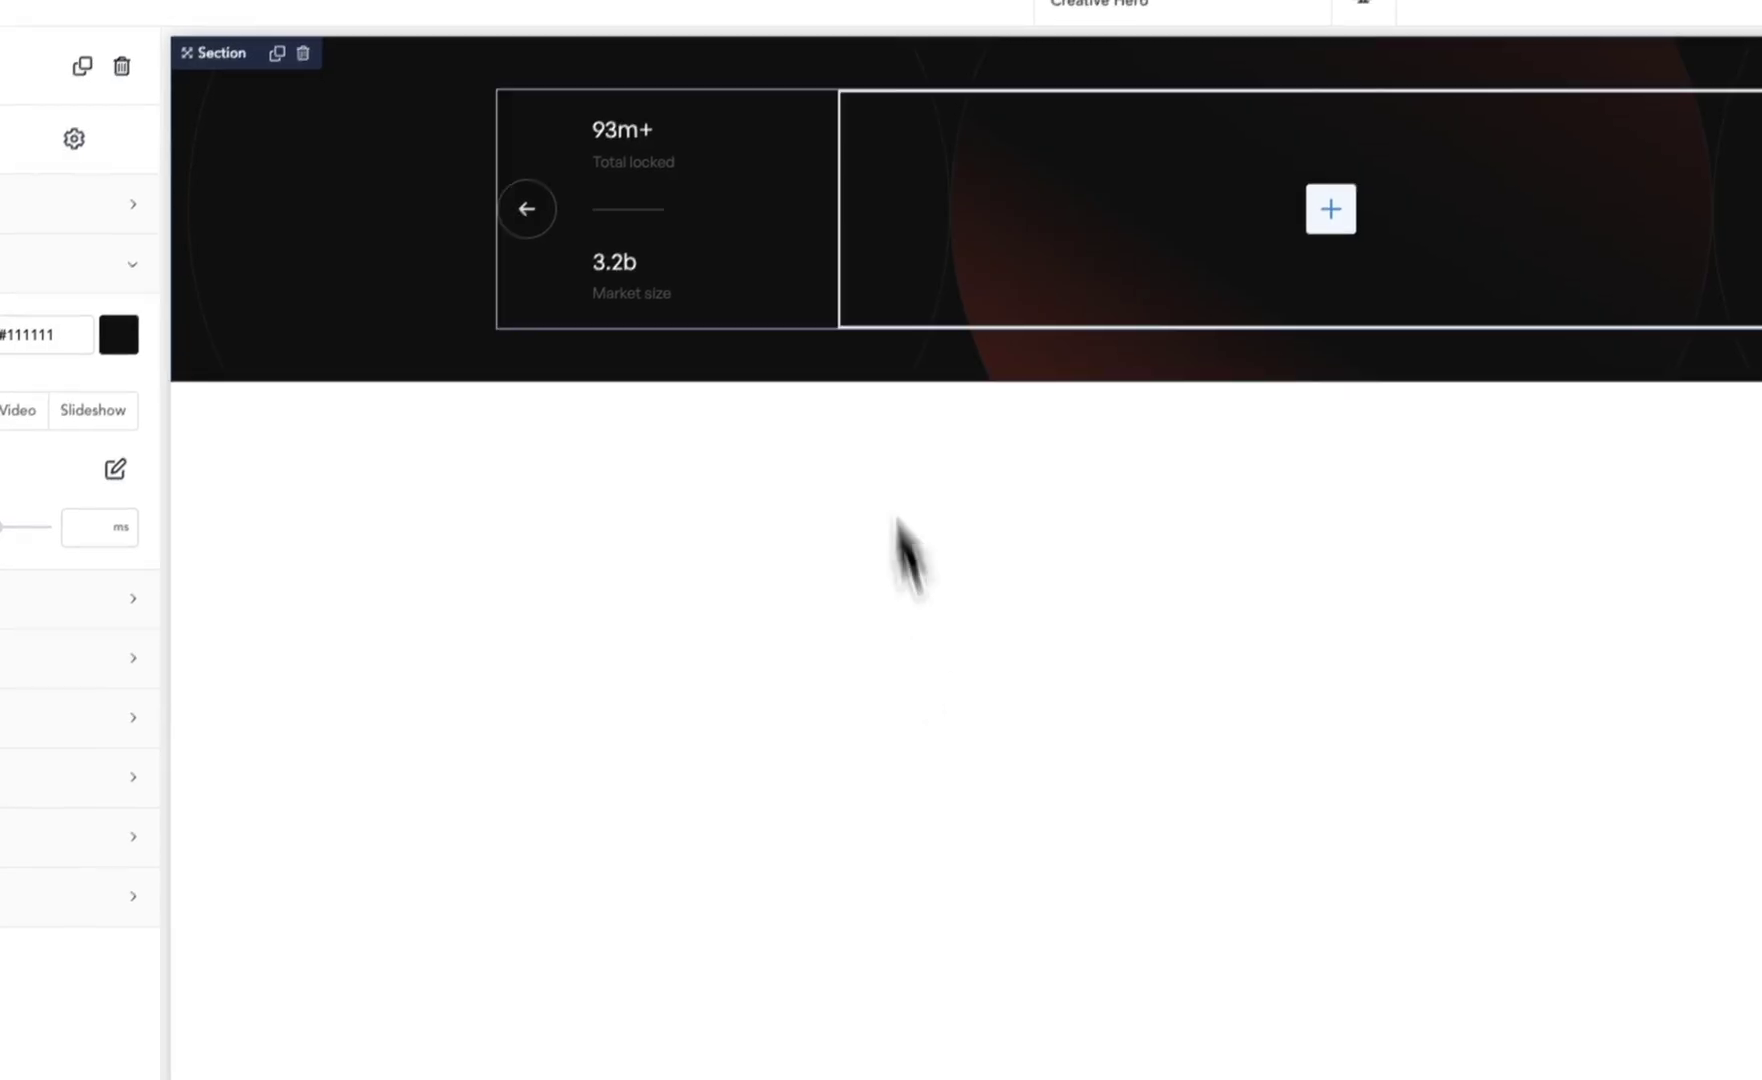
left_click(740, 165)
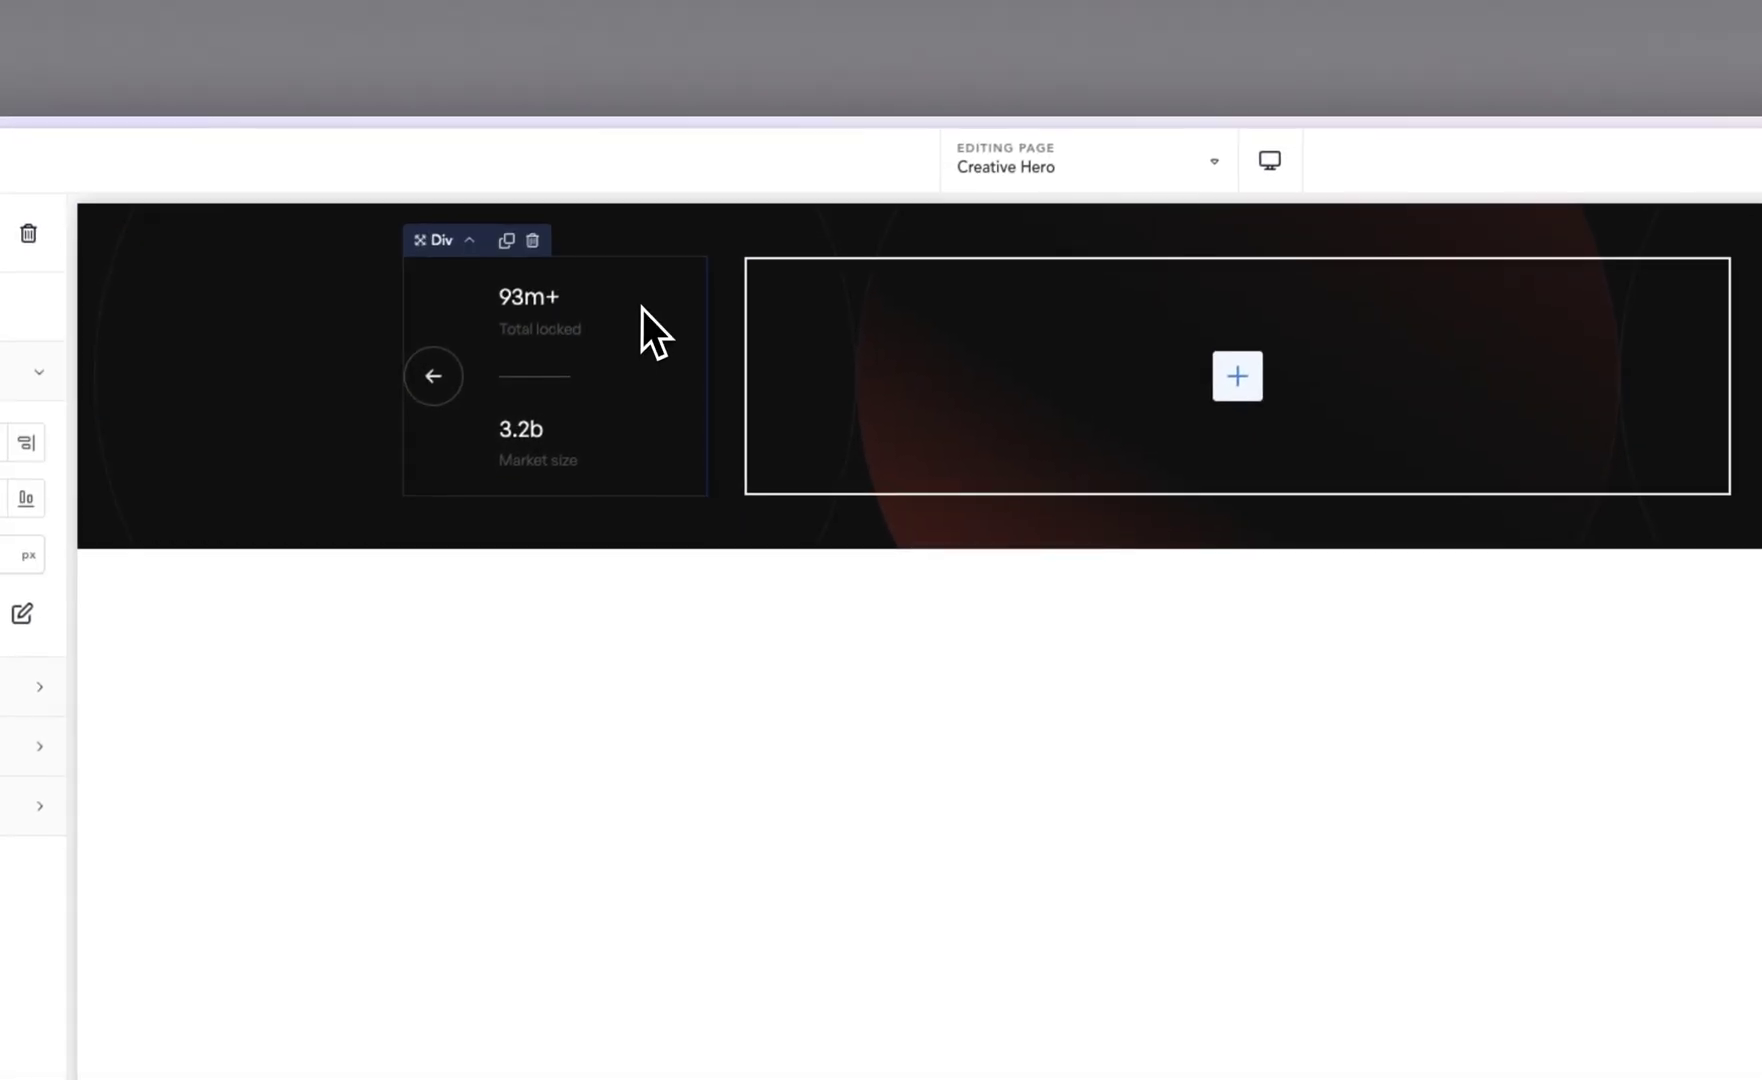
left_click(506, 243)
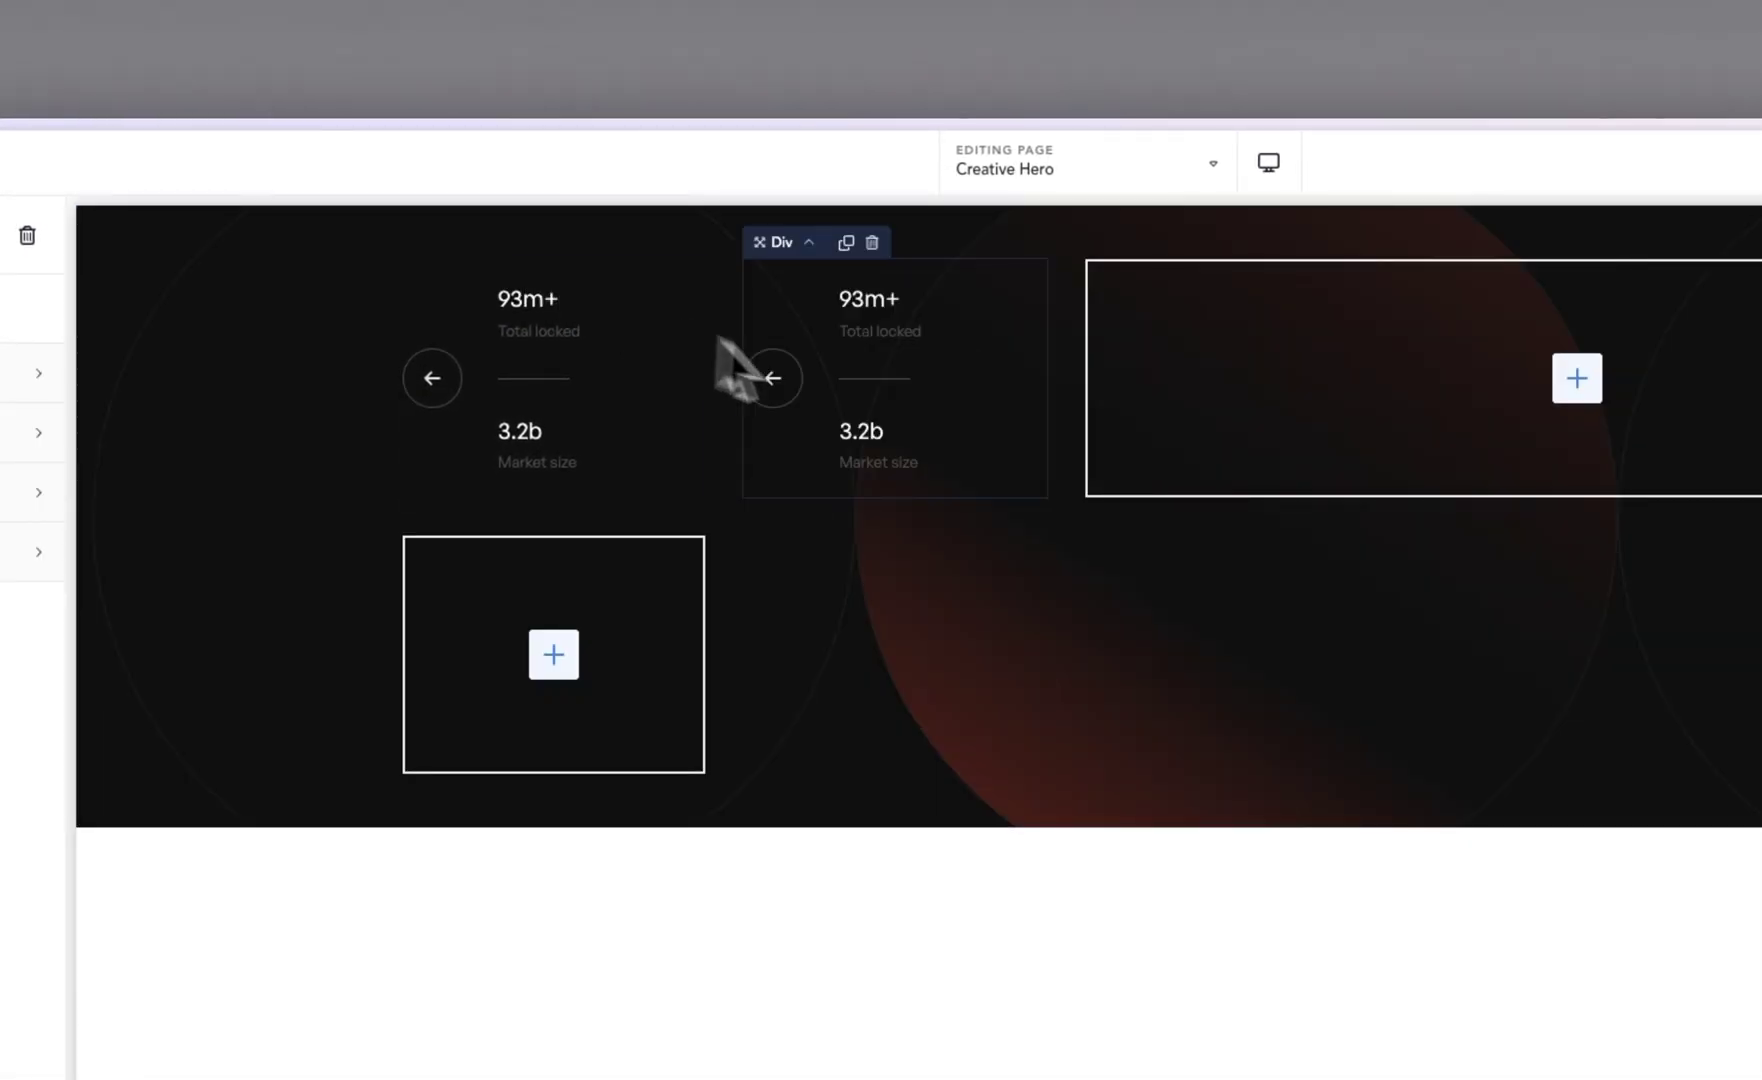
left_click(660, 630)
key("Delete")
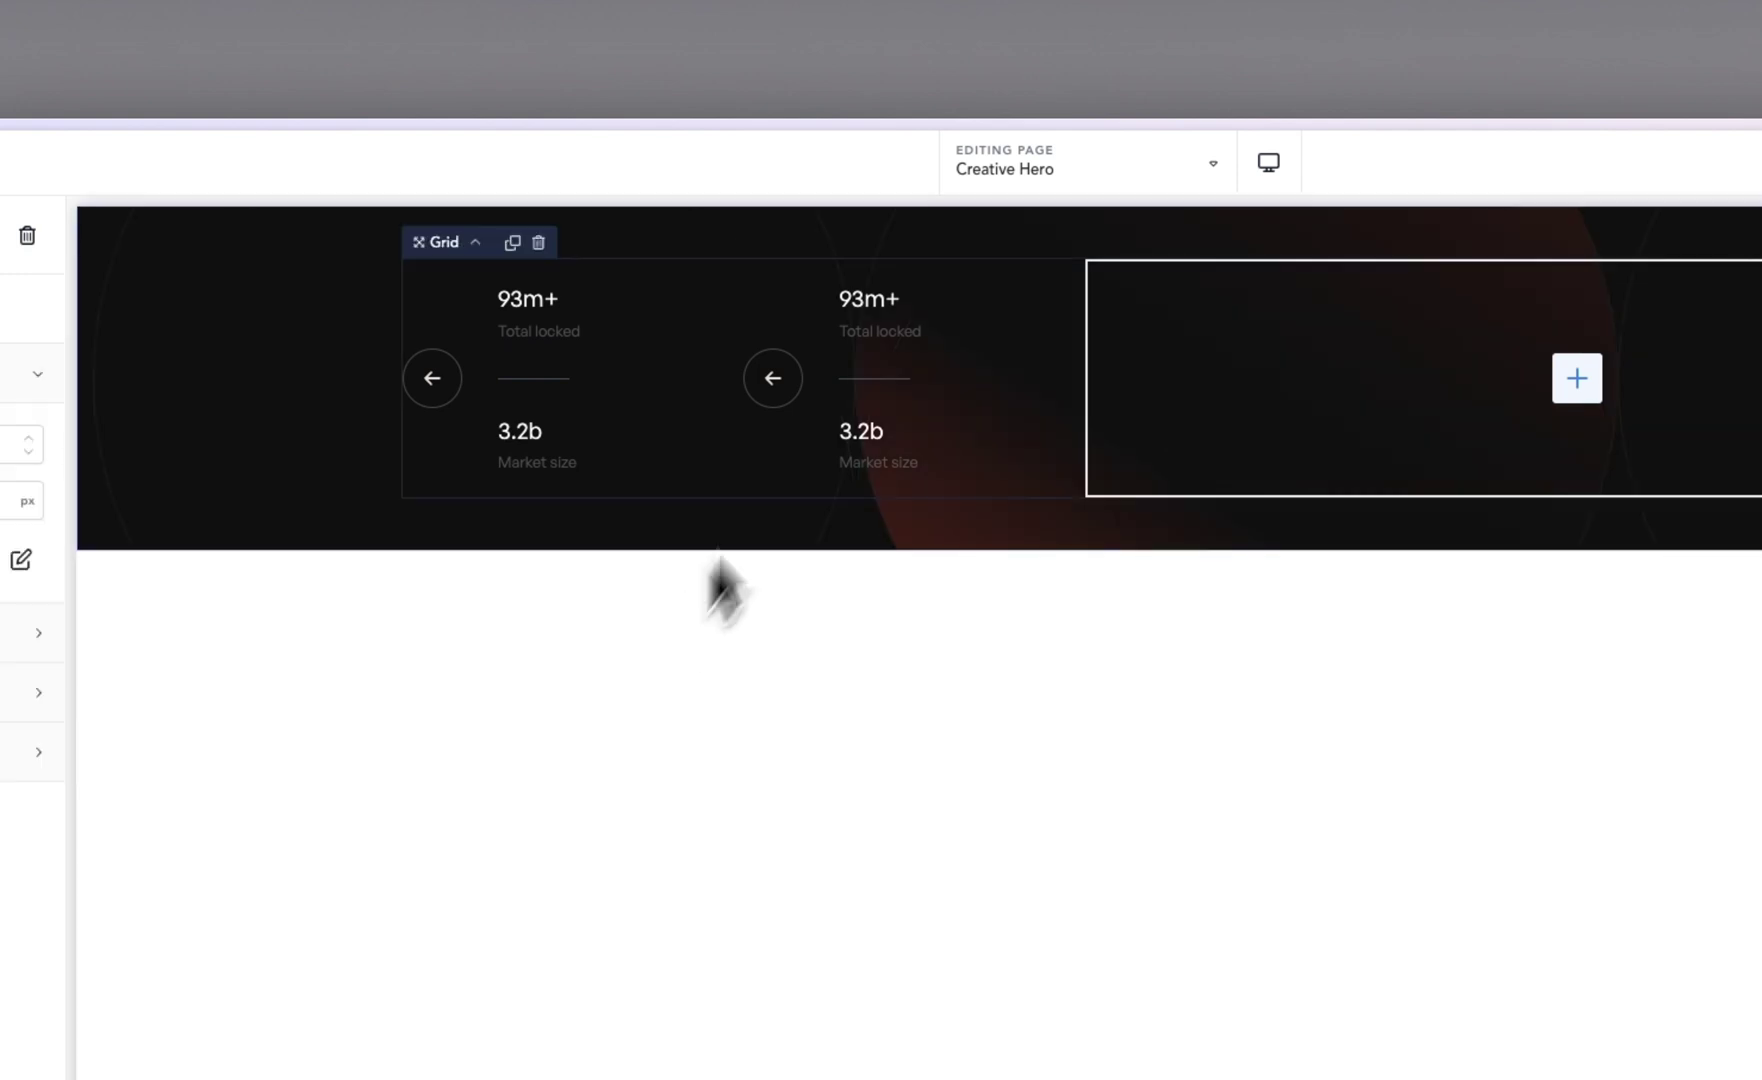
Step: Place the empty div between the two stats divs and move the last div's icon behind its stats
left_click(1412, 312)
left_click_drag(1073, 343, 540, 347)
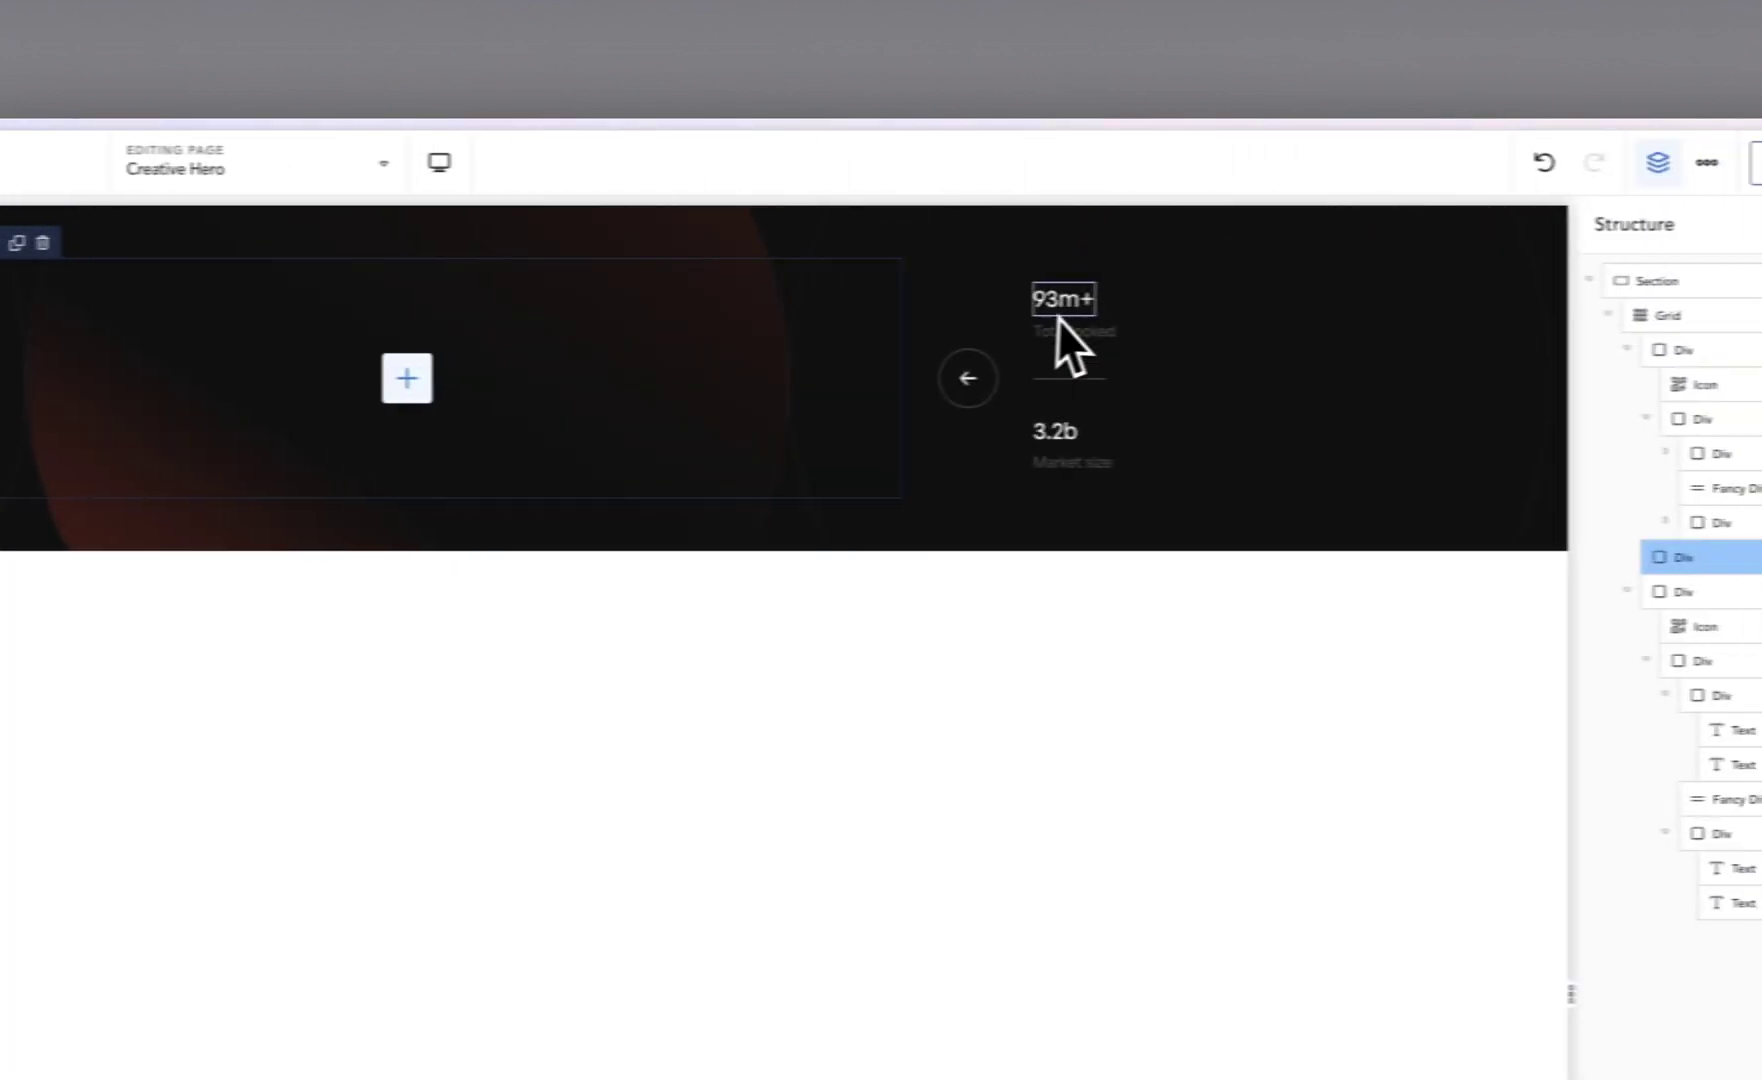
left_click_drag(958, 374, 1145, 373)
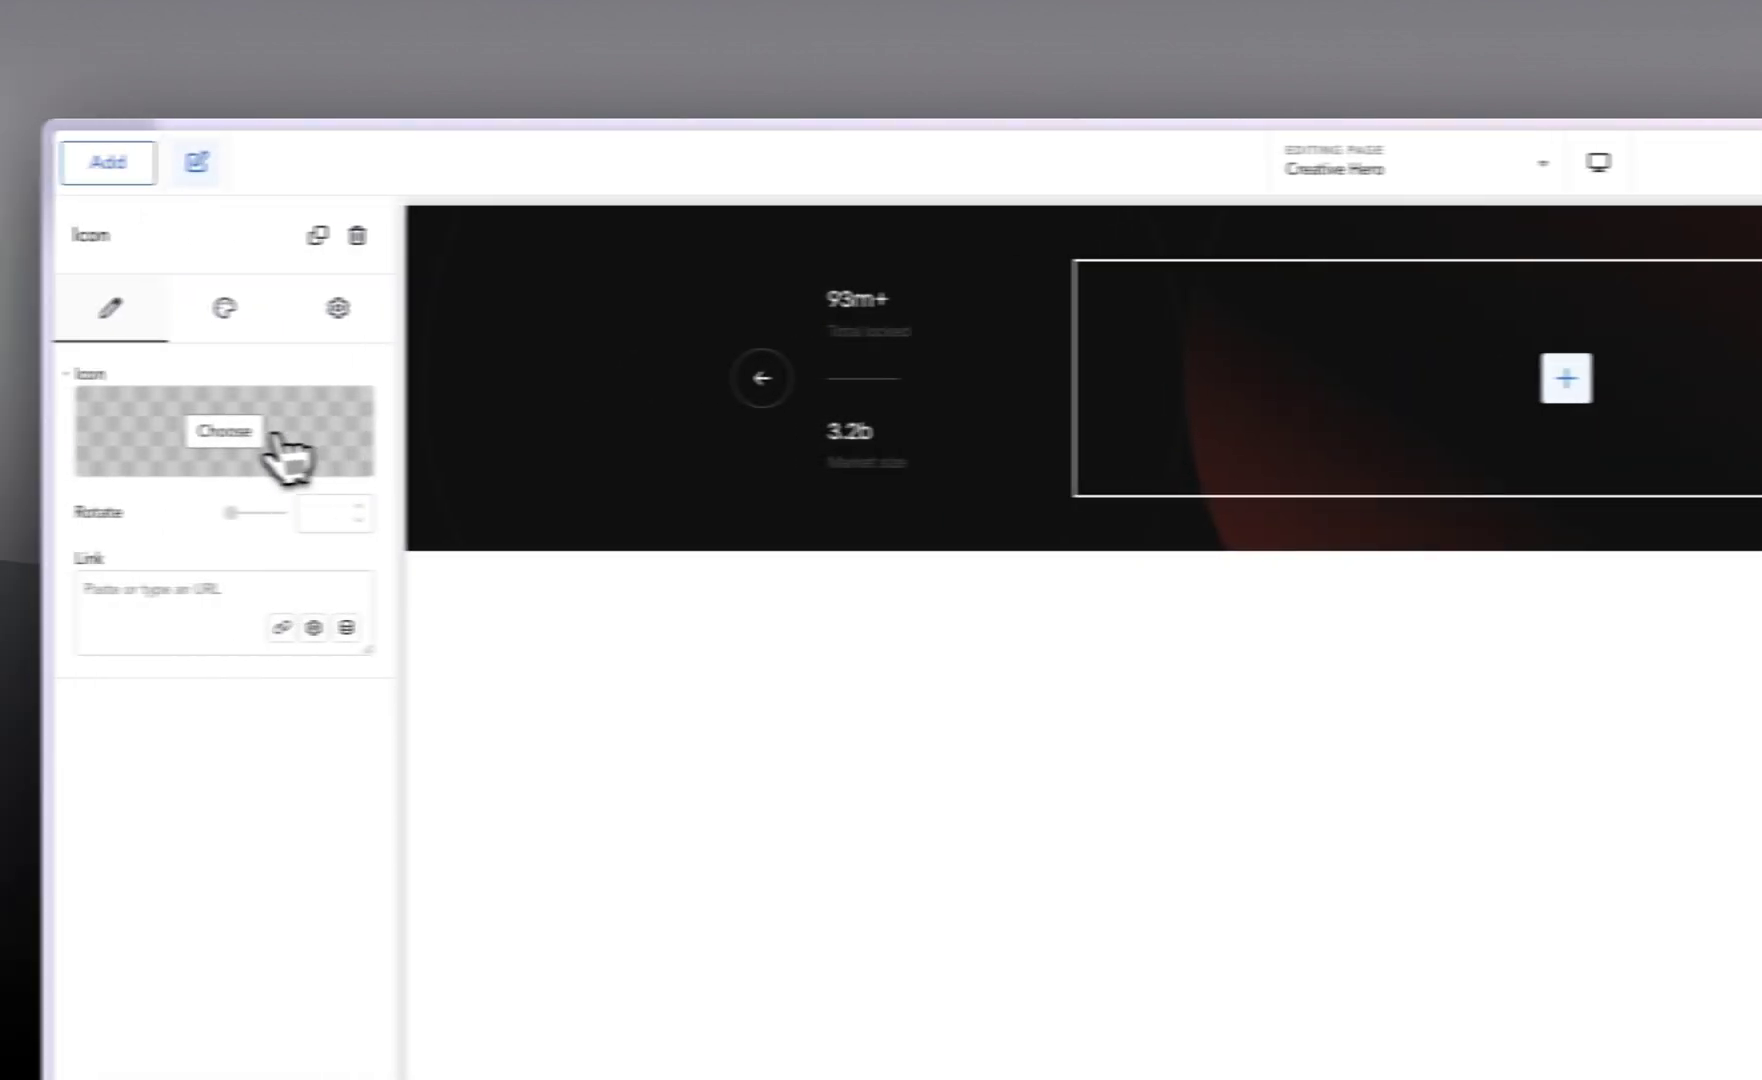
Step: Replace the last div's icon with the arrow right2 icon from the icon library
left_click(270, 436)
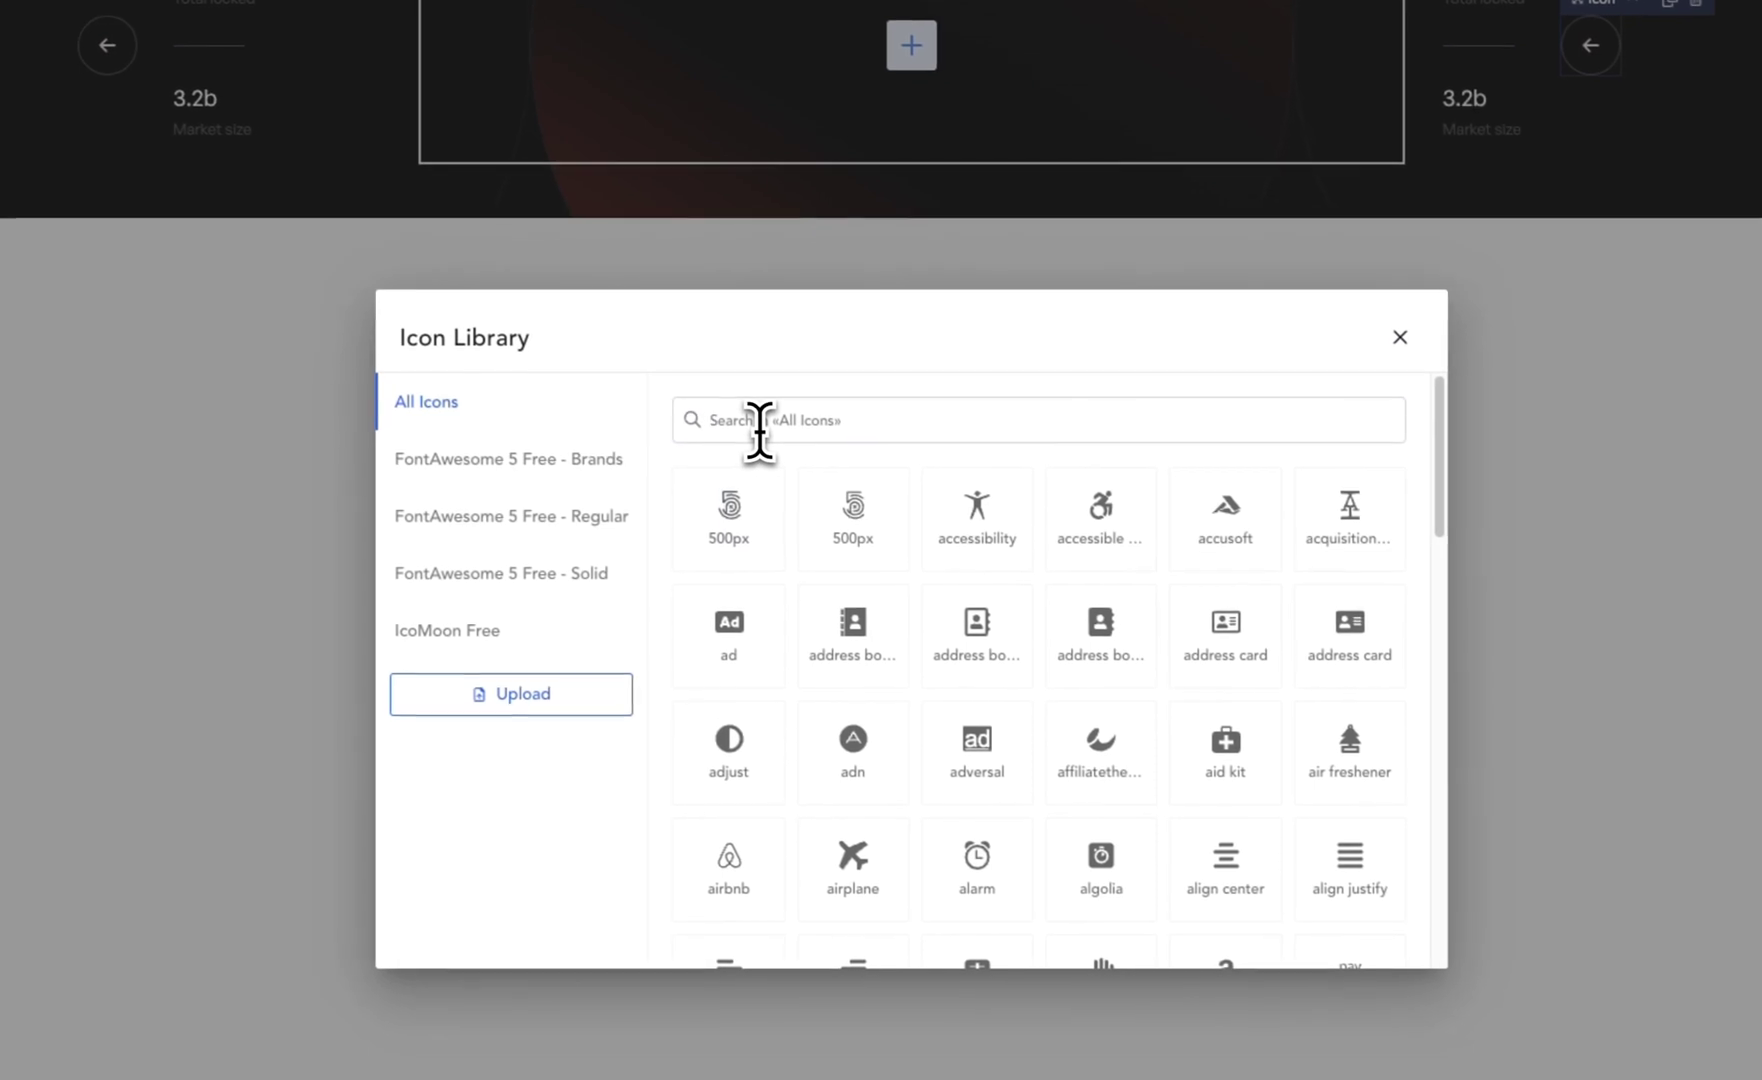
type("right")
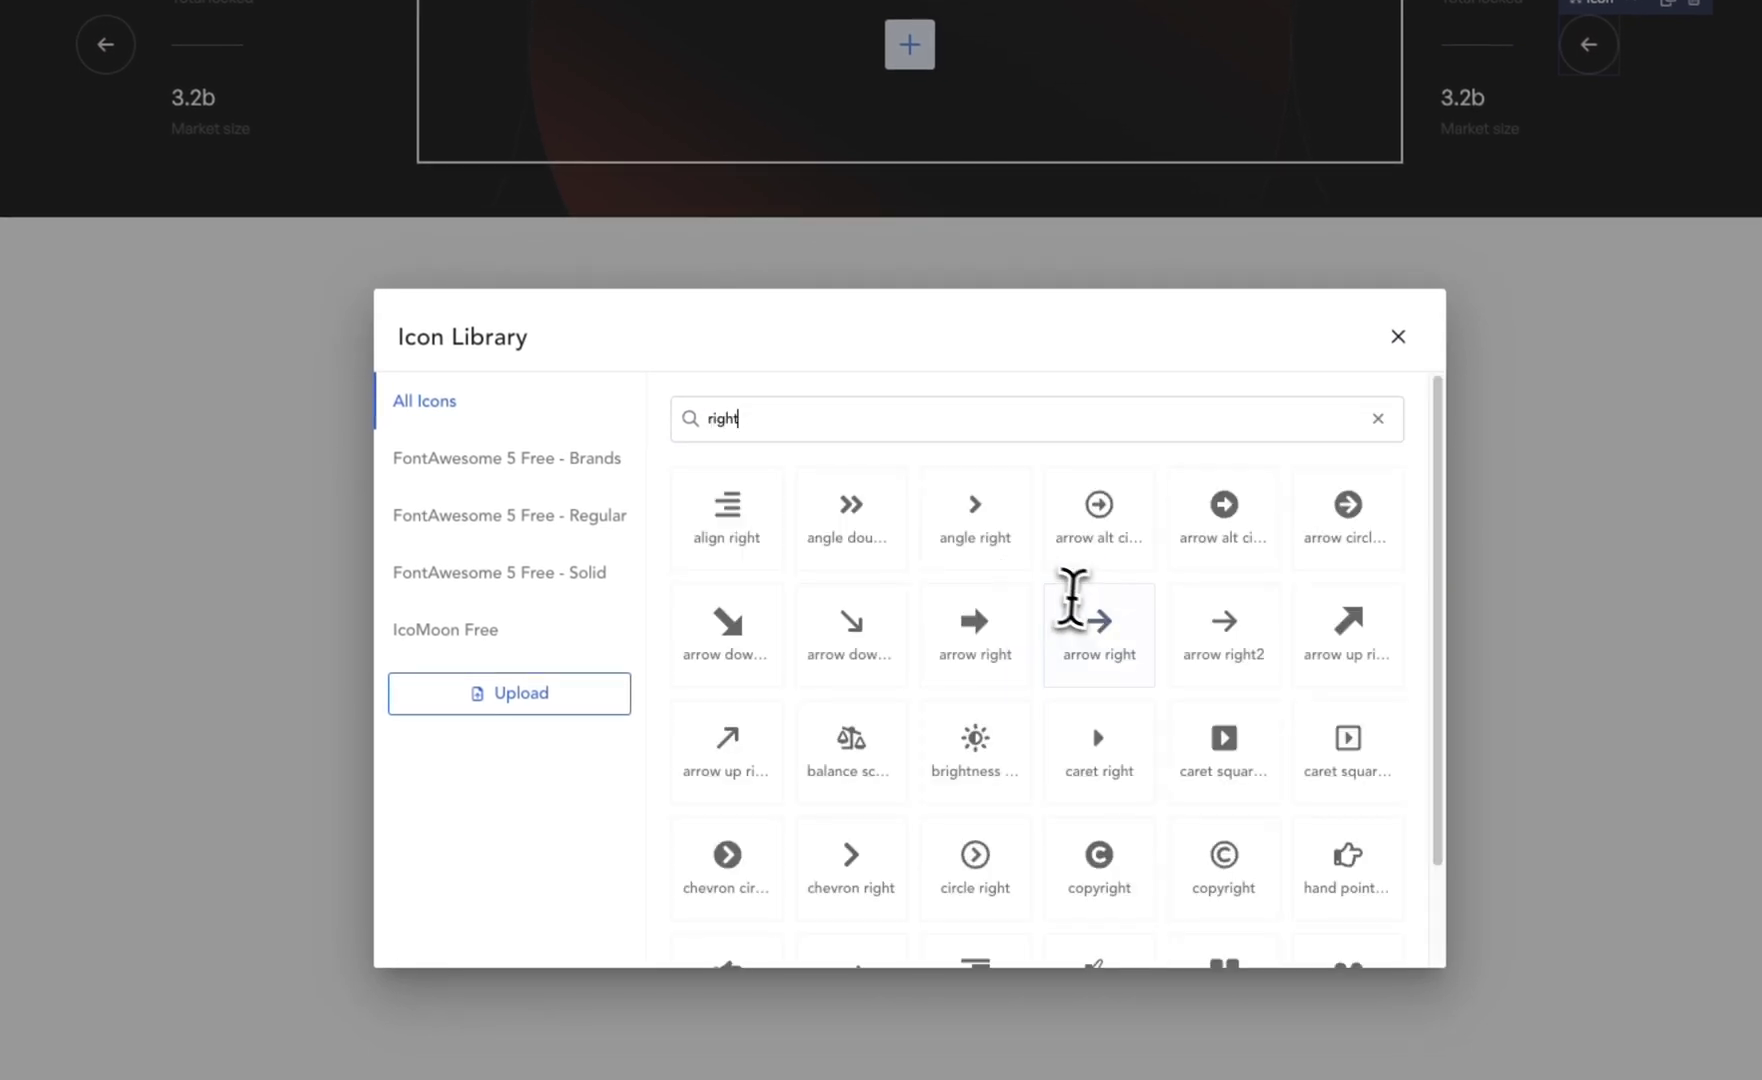
left_click(1226, 660)
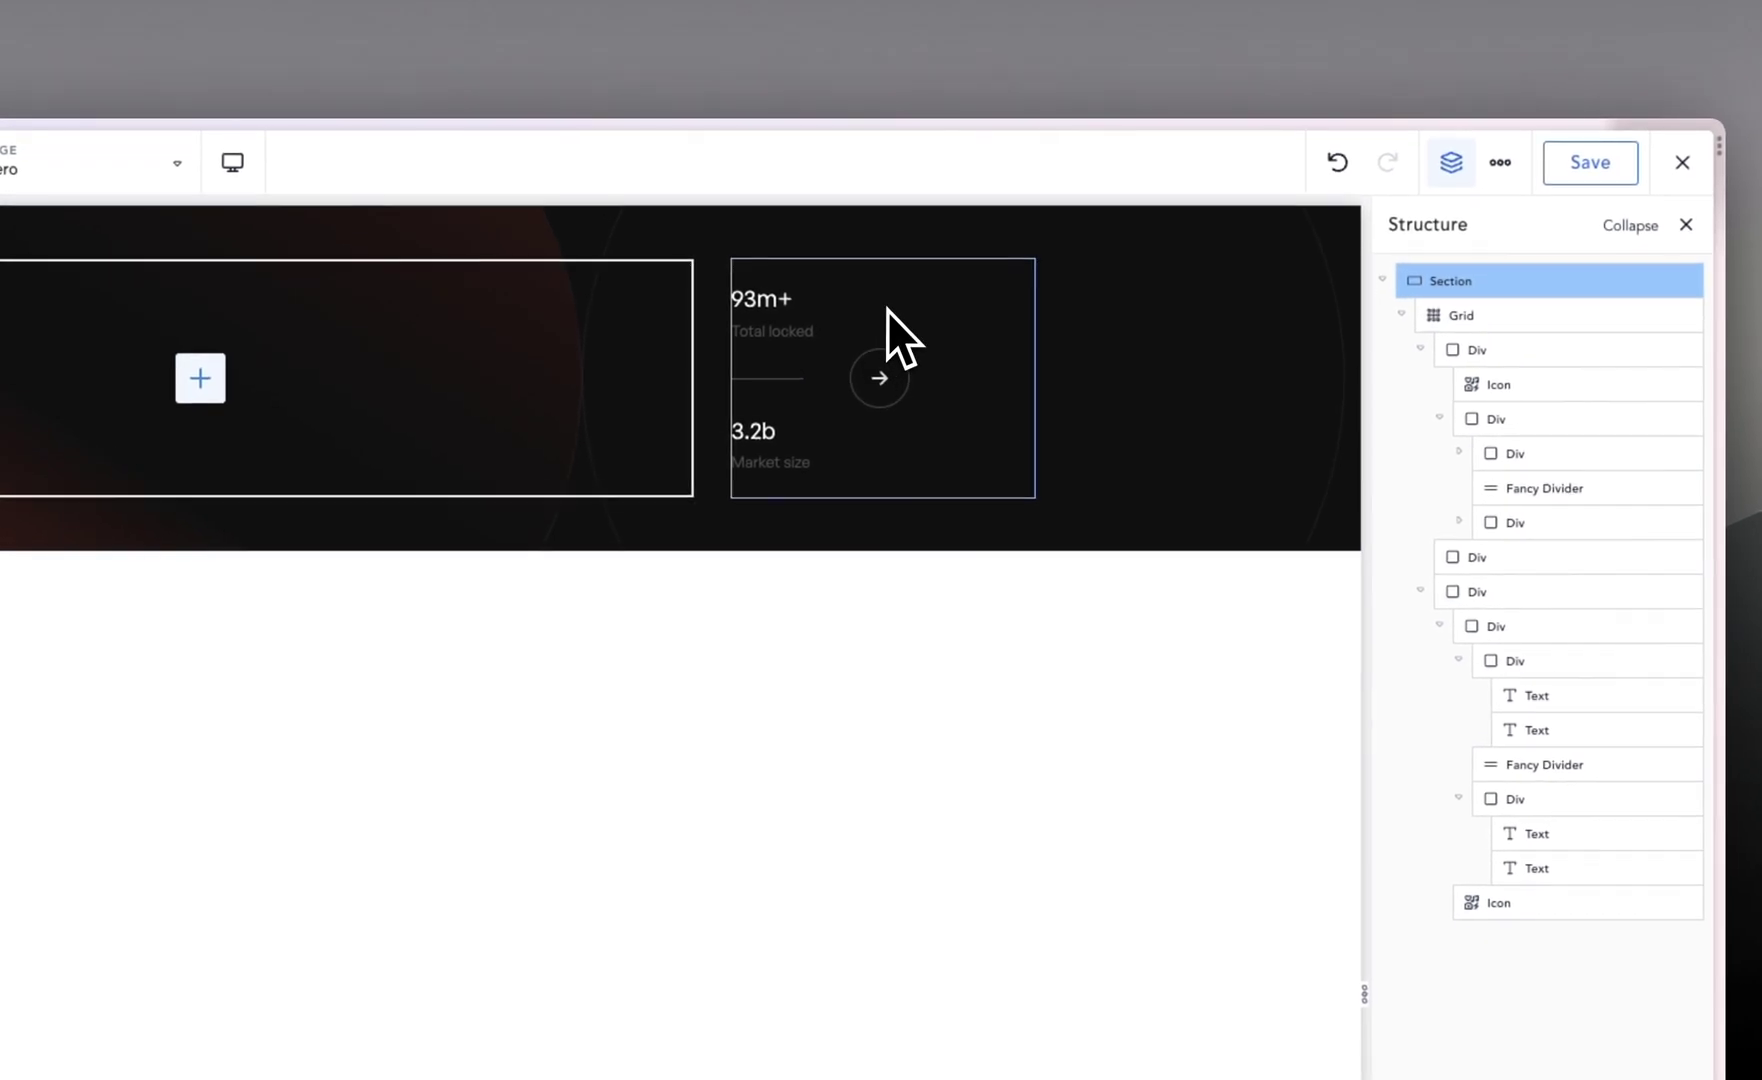
Step: Set the horizontal layout's Align to Center for the grid's last div
left_click(888, 309)
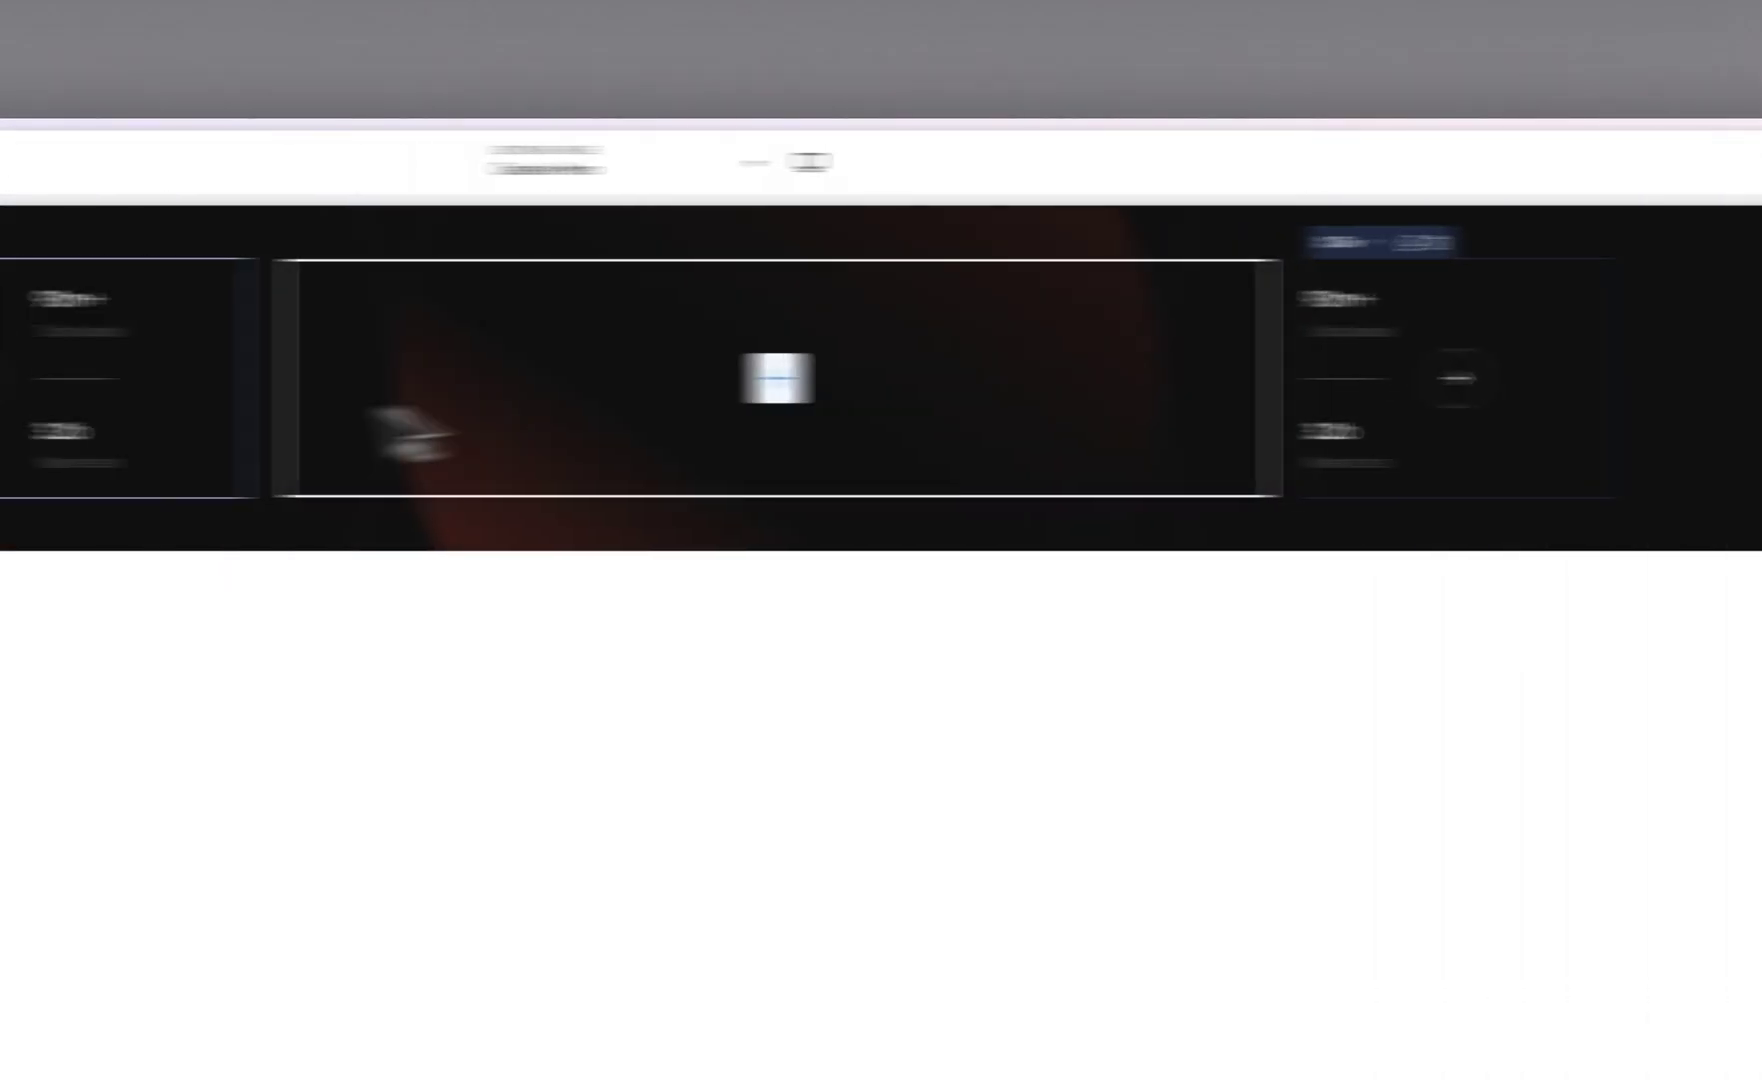
left_click(224, 340)
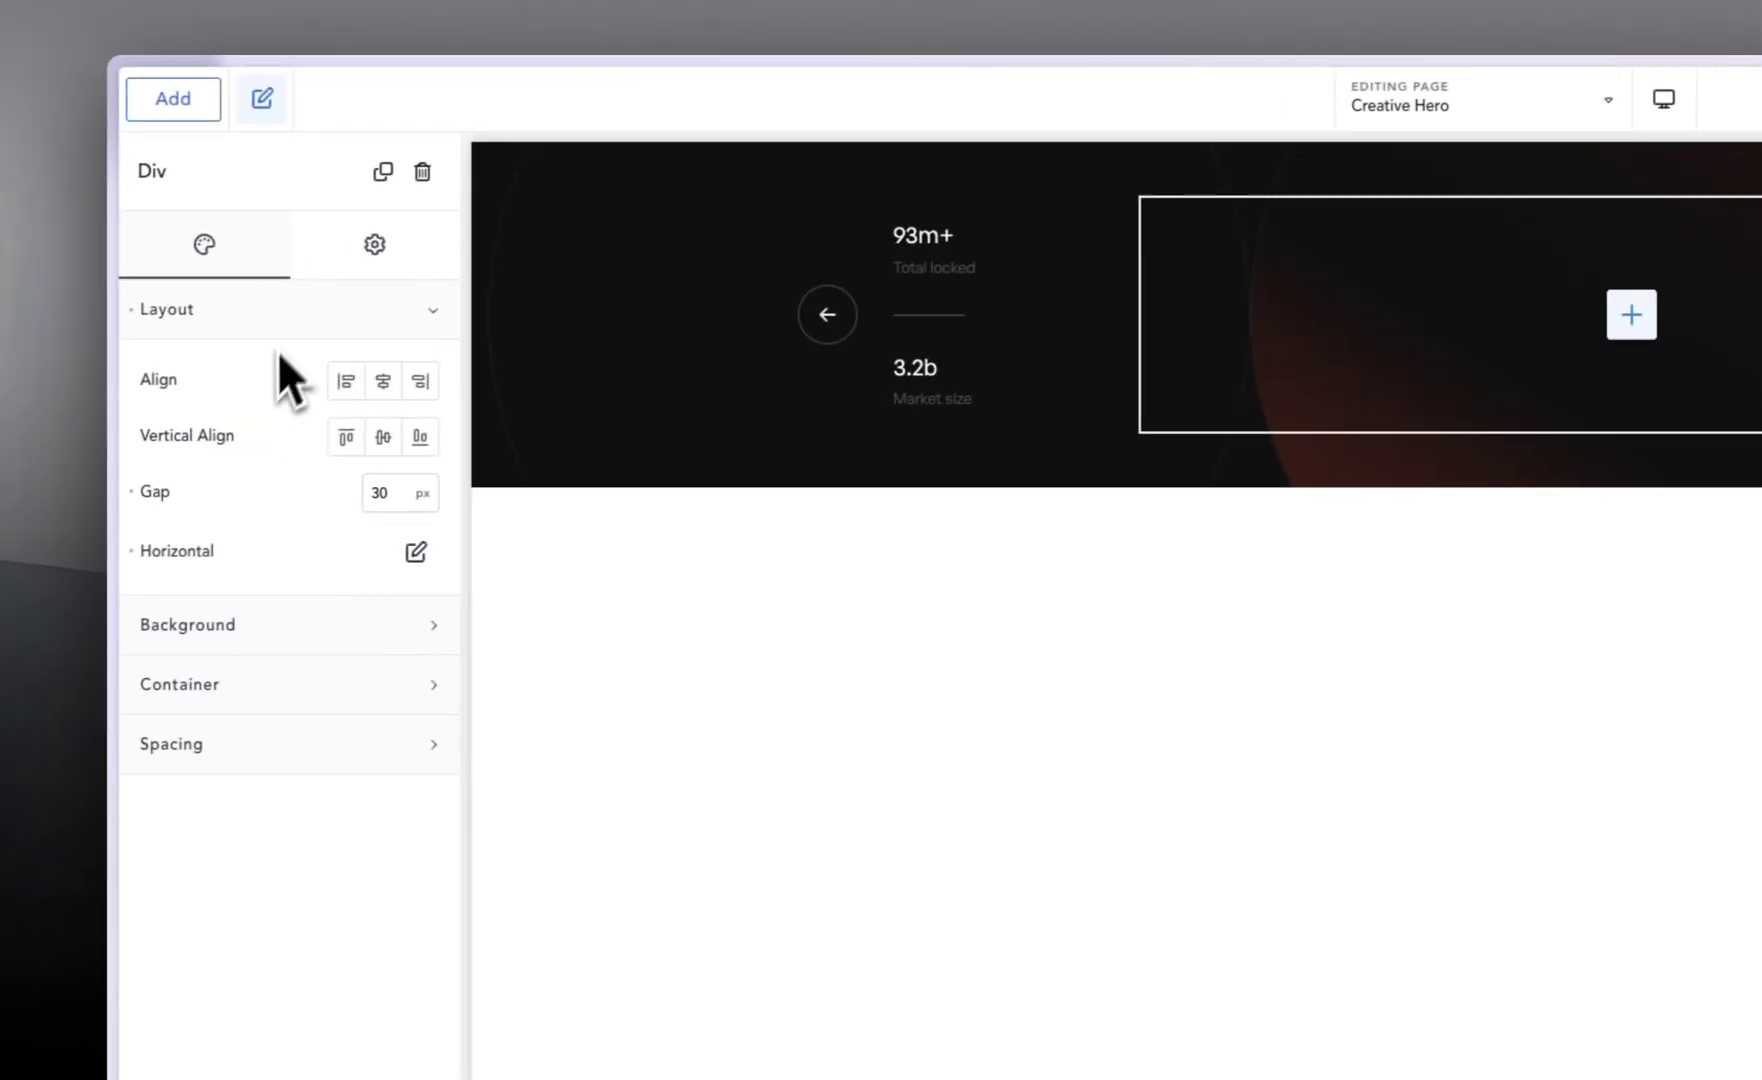
left_click(426, 551)
left_click(377, 665)
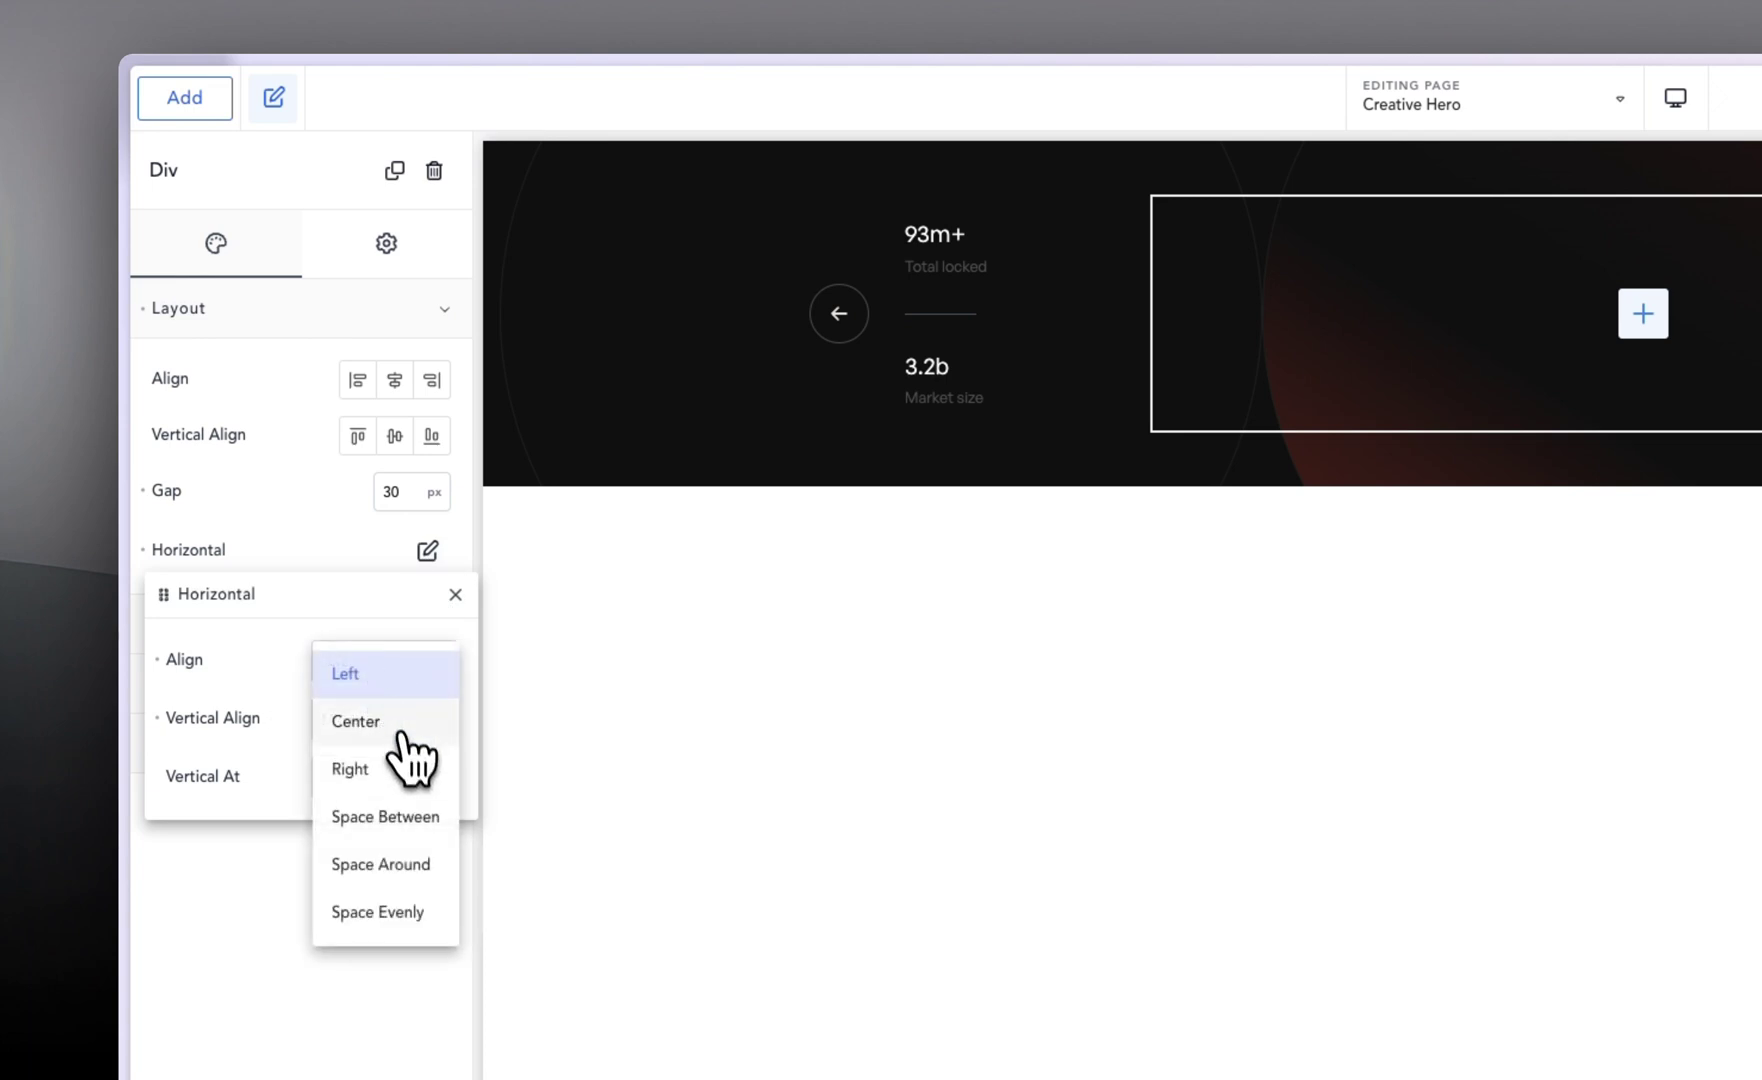
left_click(393, 769)
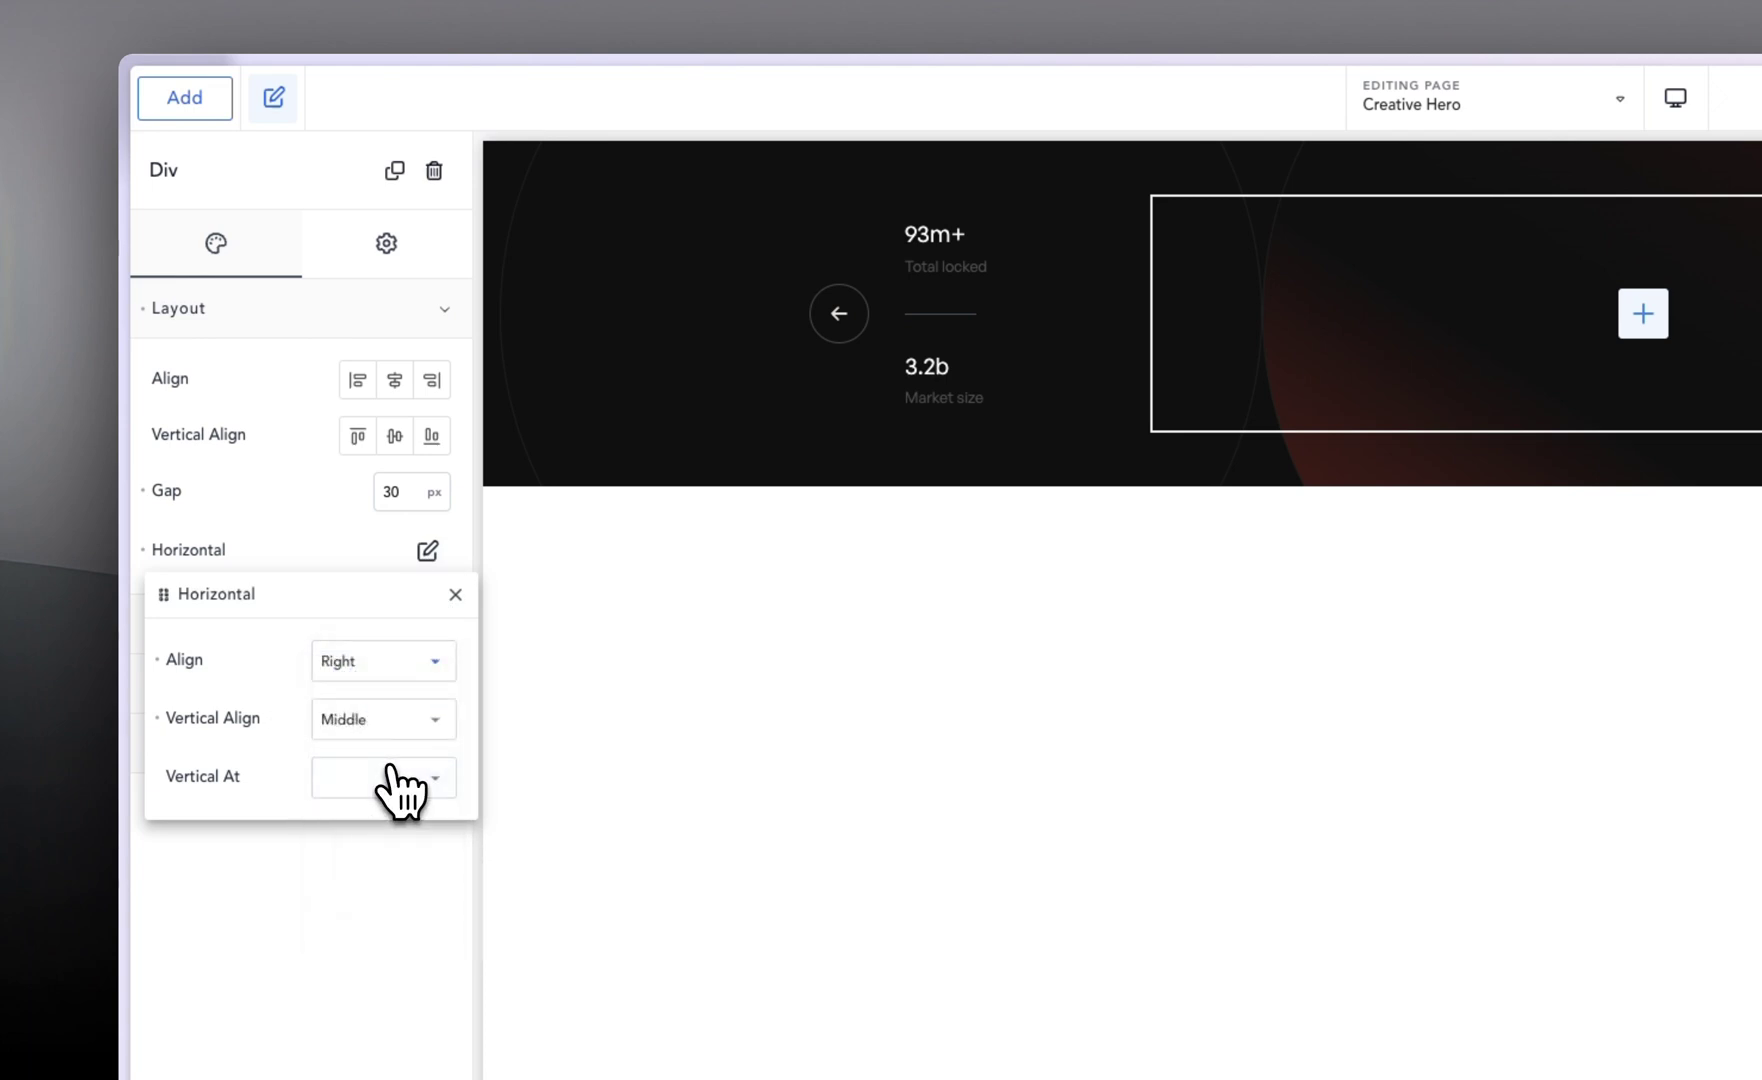
left_click(368, 724)
left_click(371, 664)
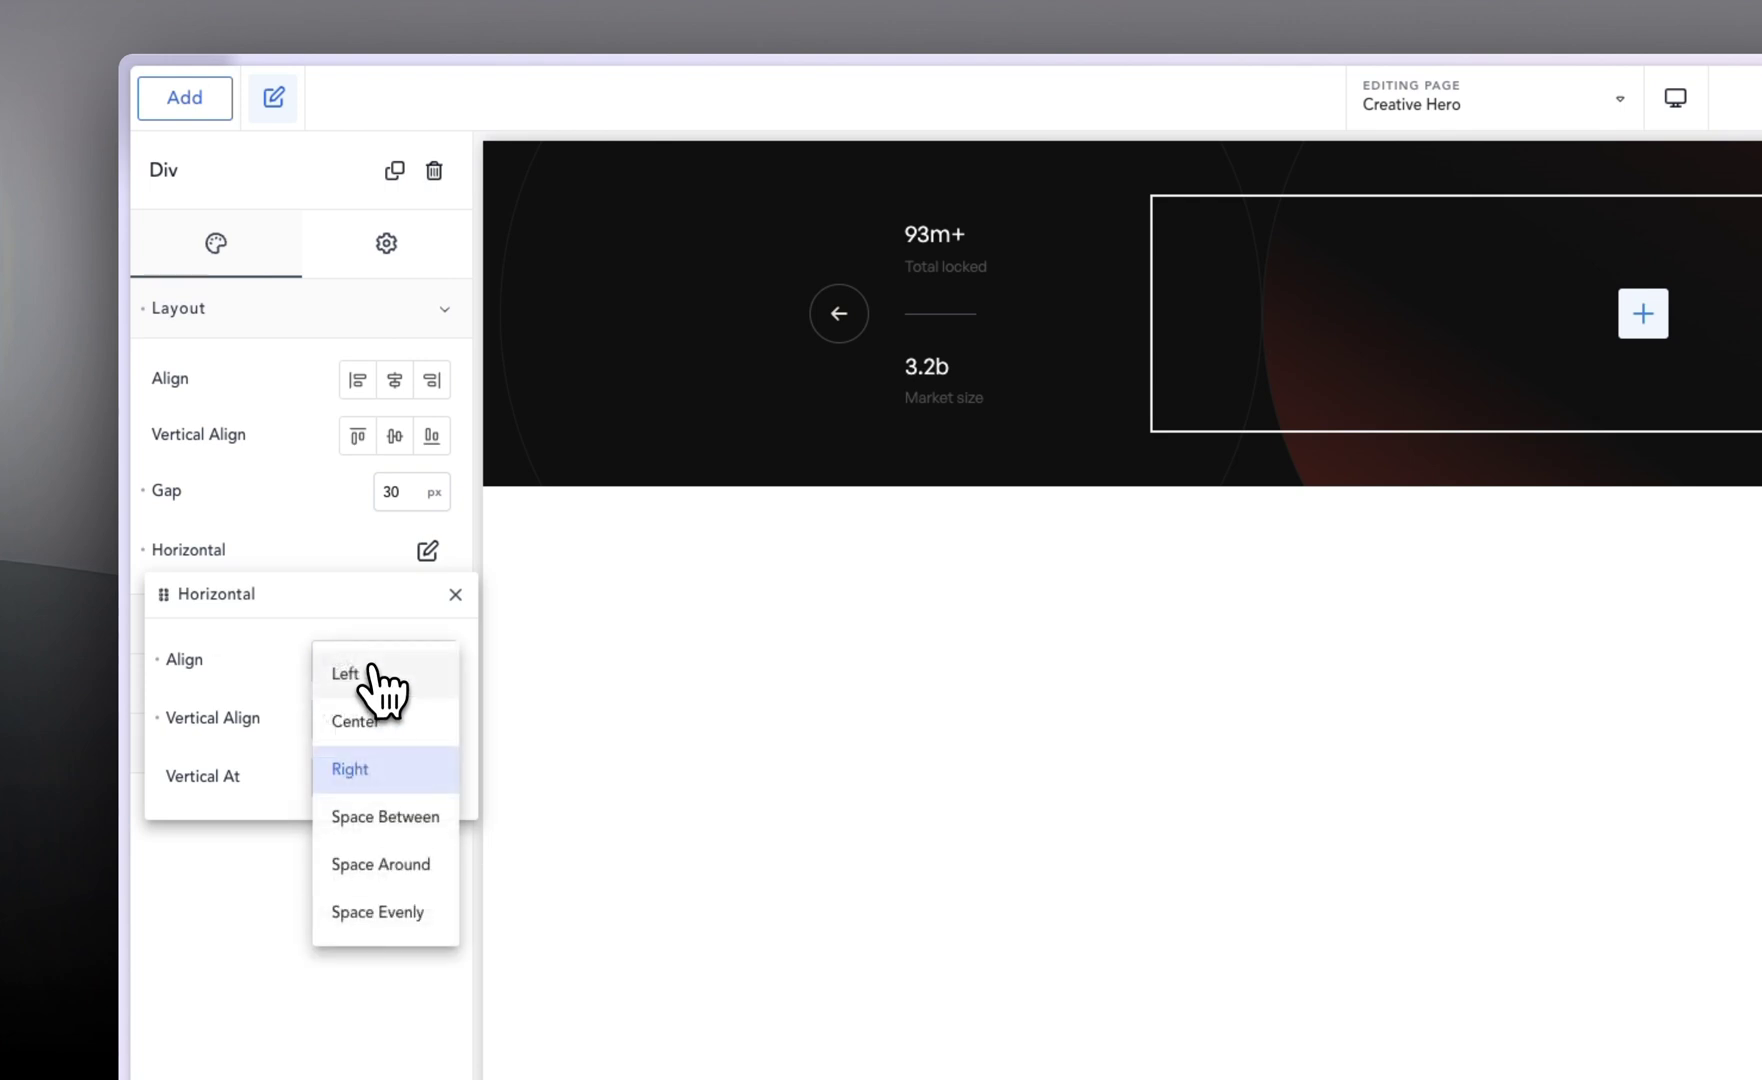
left_click(376, 722)
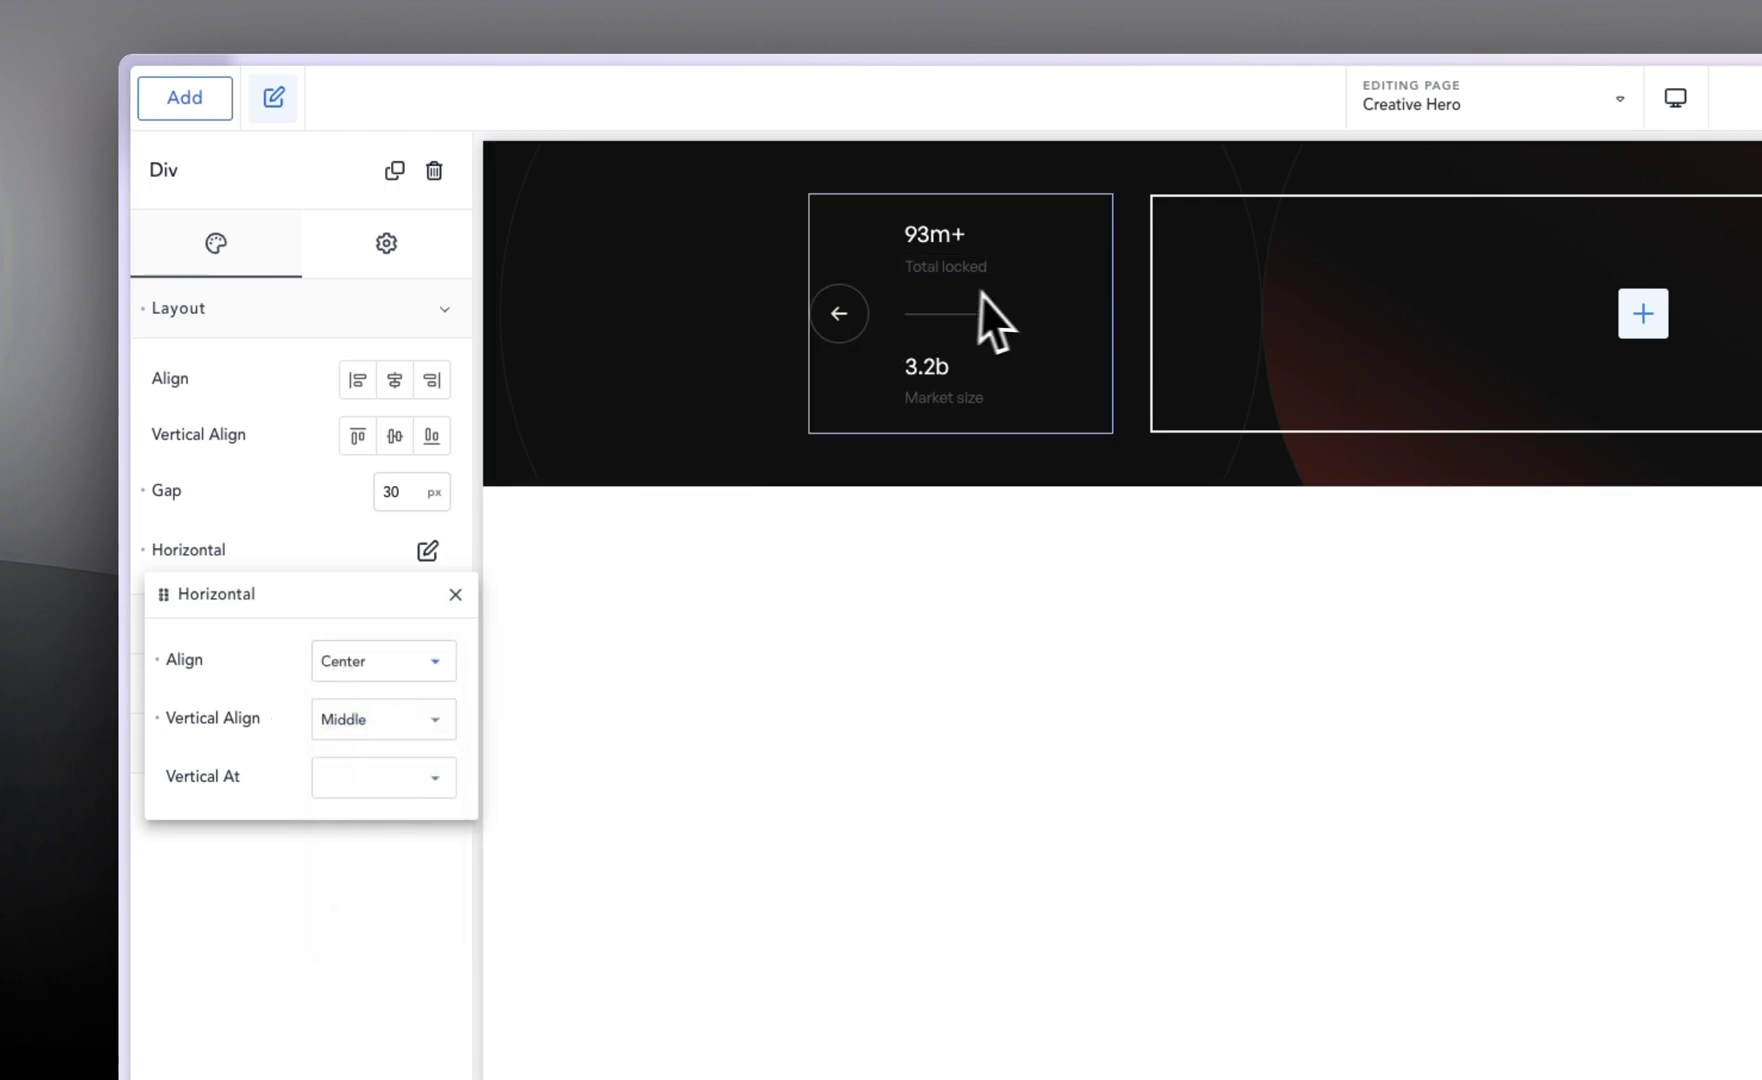
Step: Set the horizontal layout's Align to Center for the grid's first div
left_click(1023, 271)
left_click(427, 550)
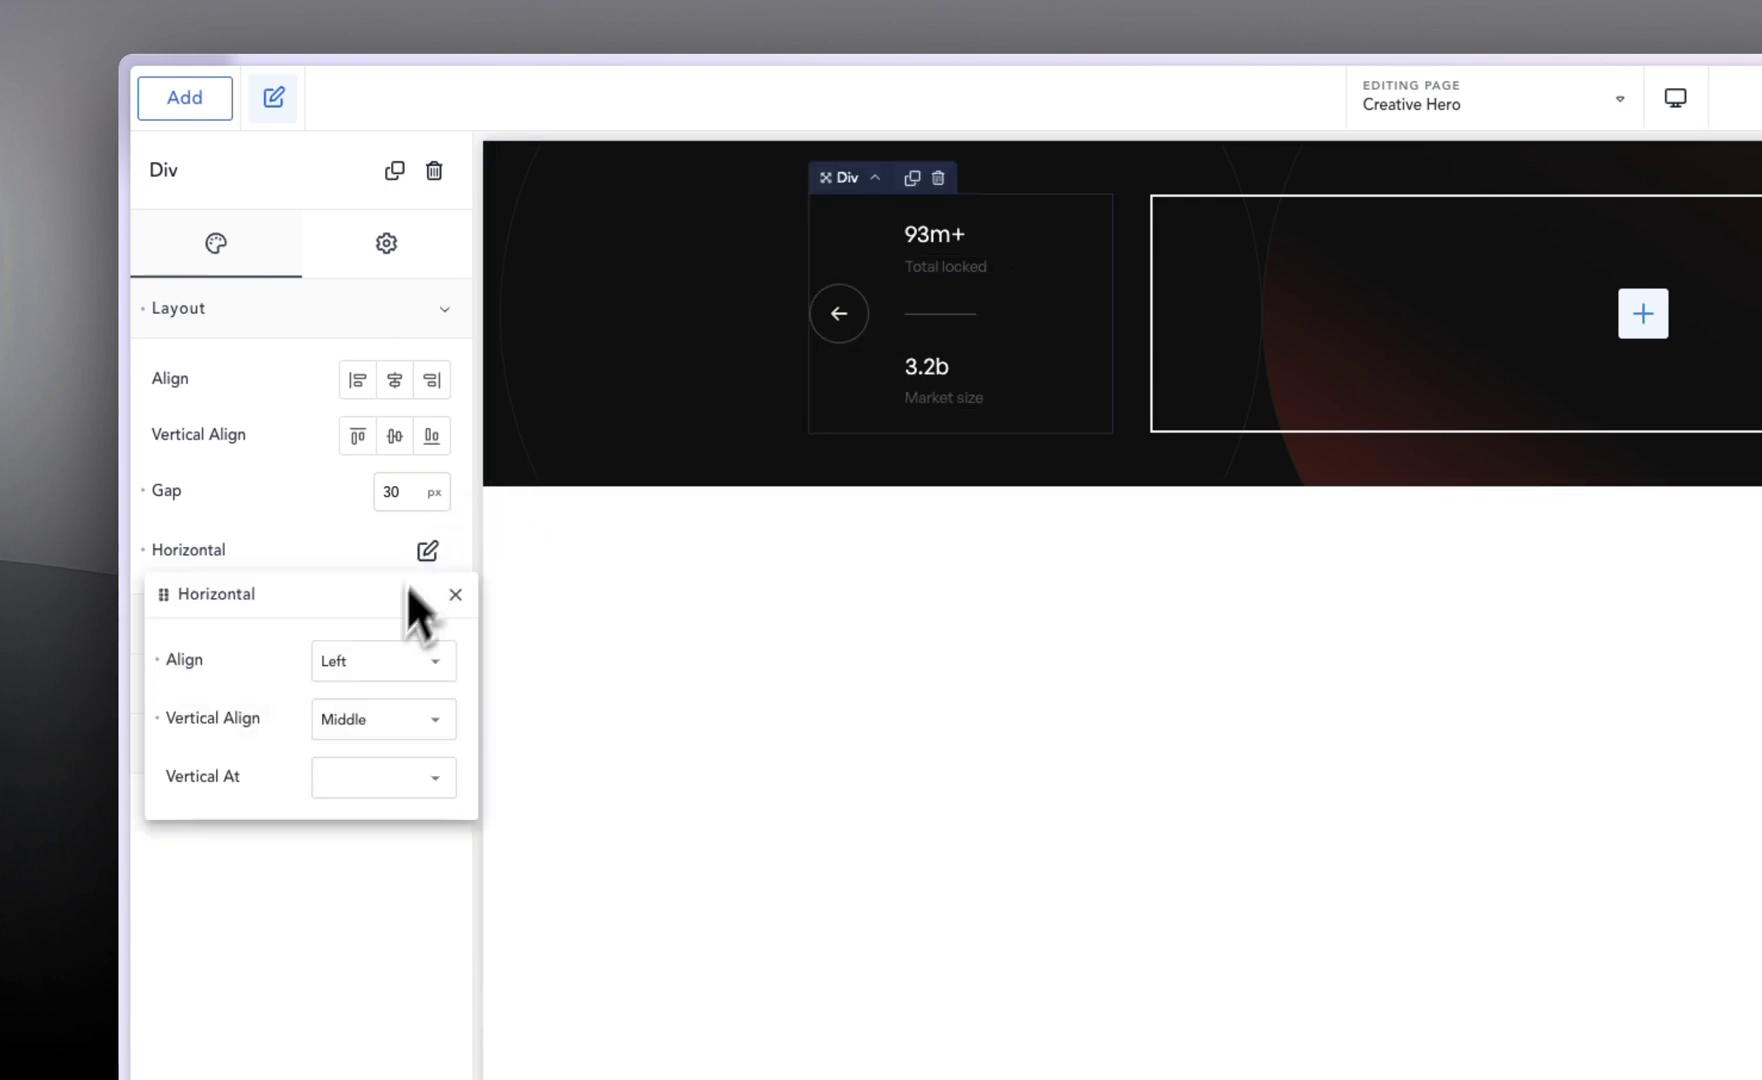
left_click(366, 672)
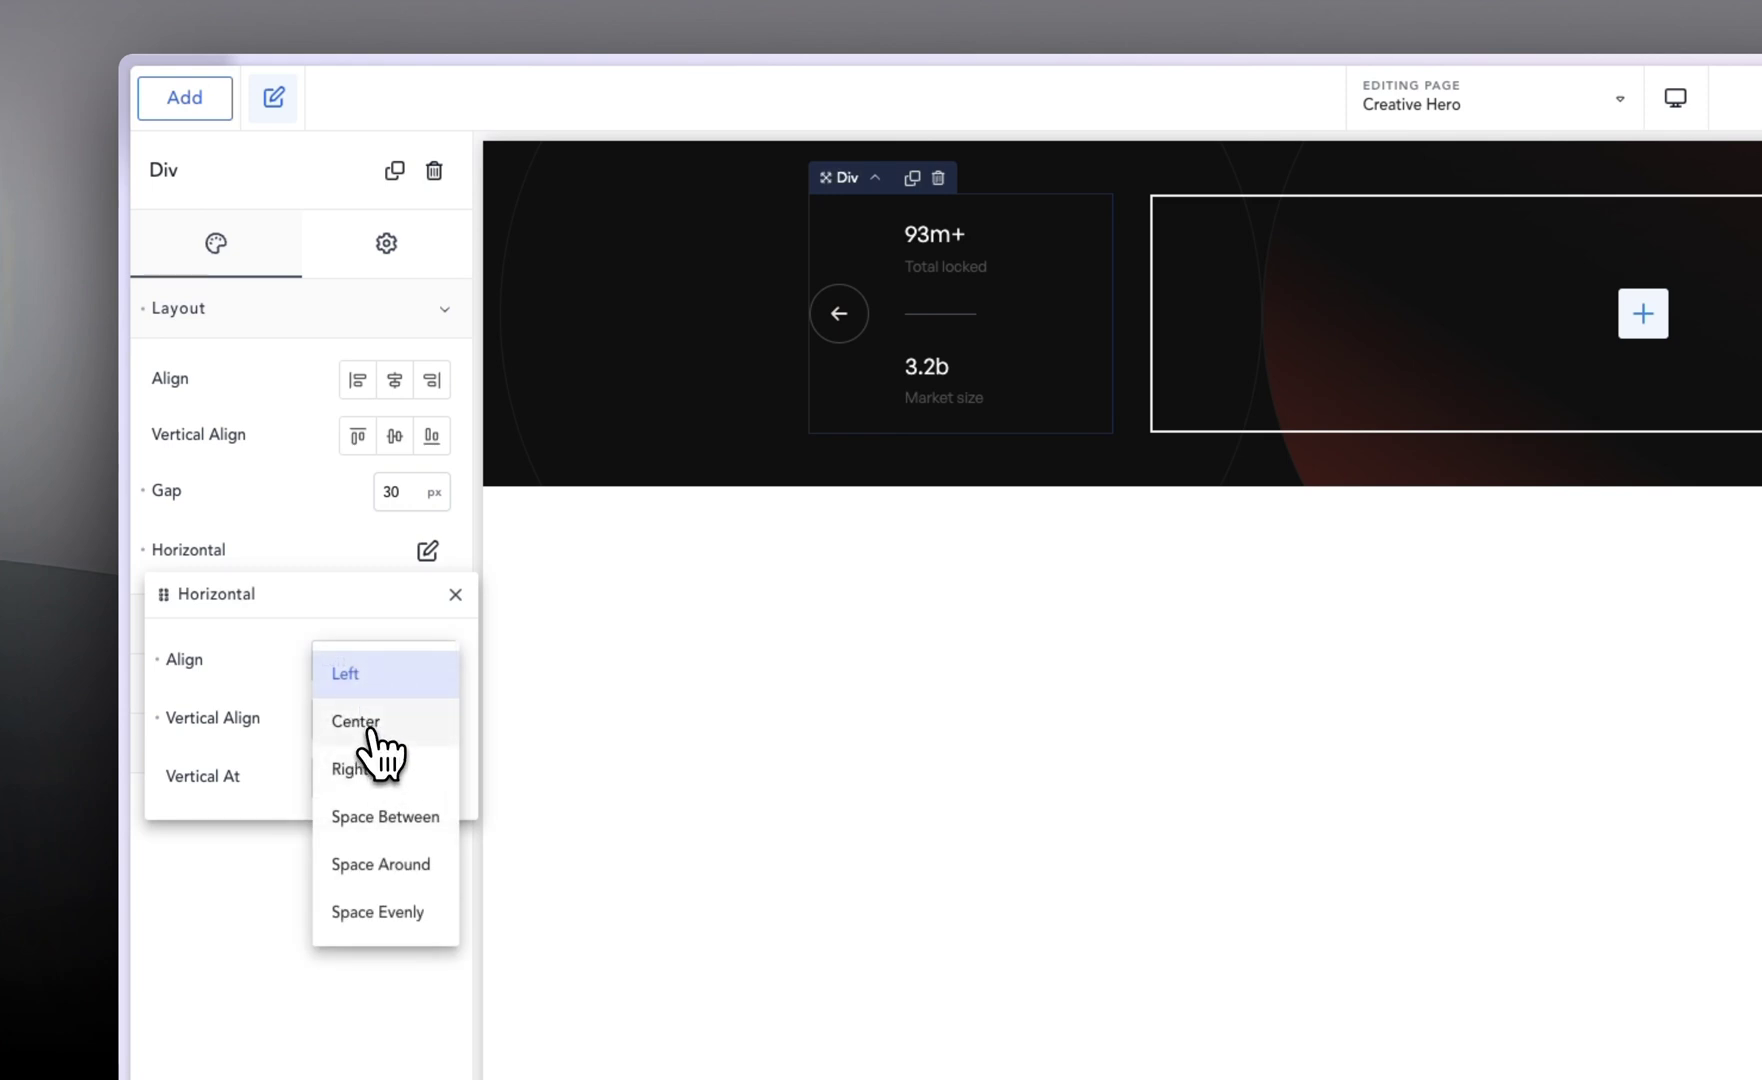
left_click(366, 724)
left_click(643, 282)
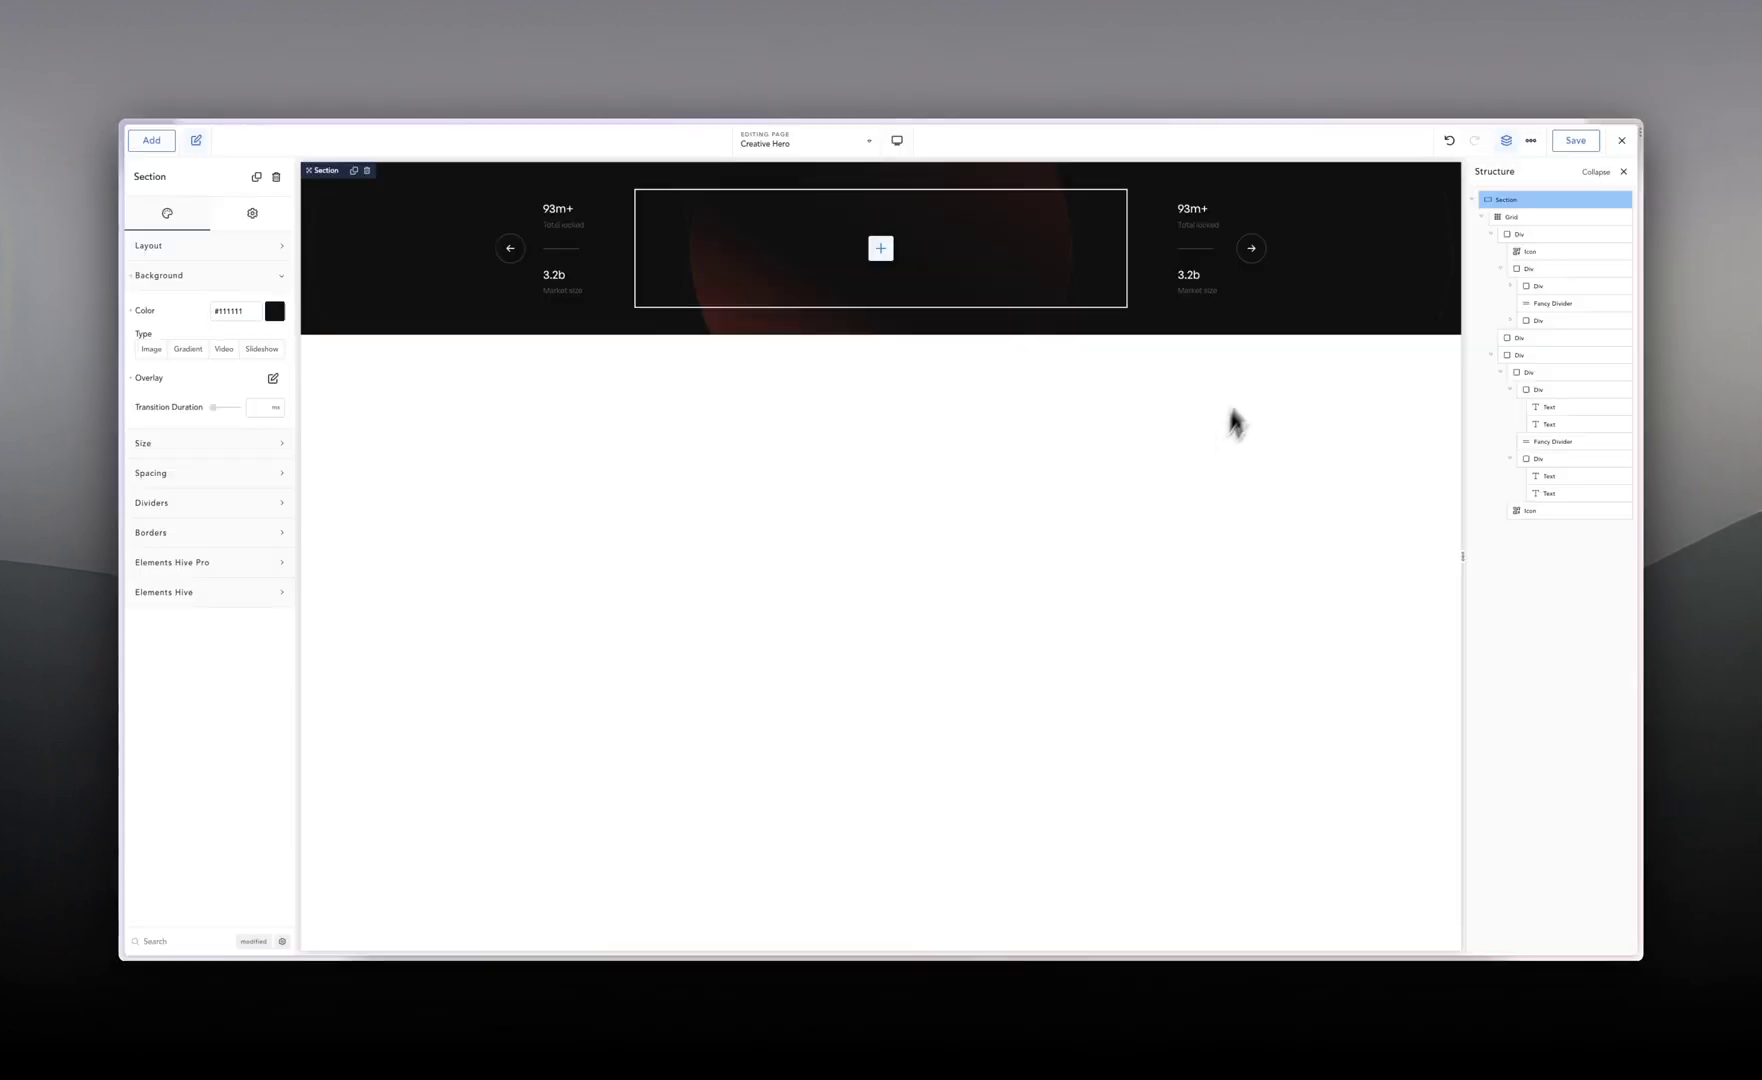
Step: Change the last div's upper stat to "1k+" with the caption "Awards"
left_click(1196, 212)
double_click(1196, 212)
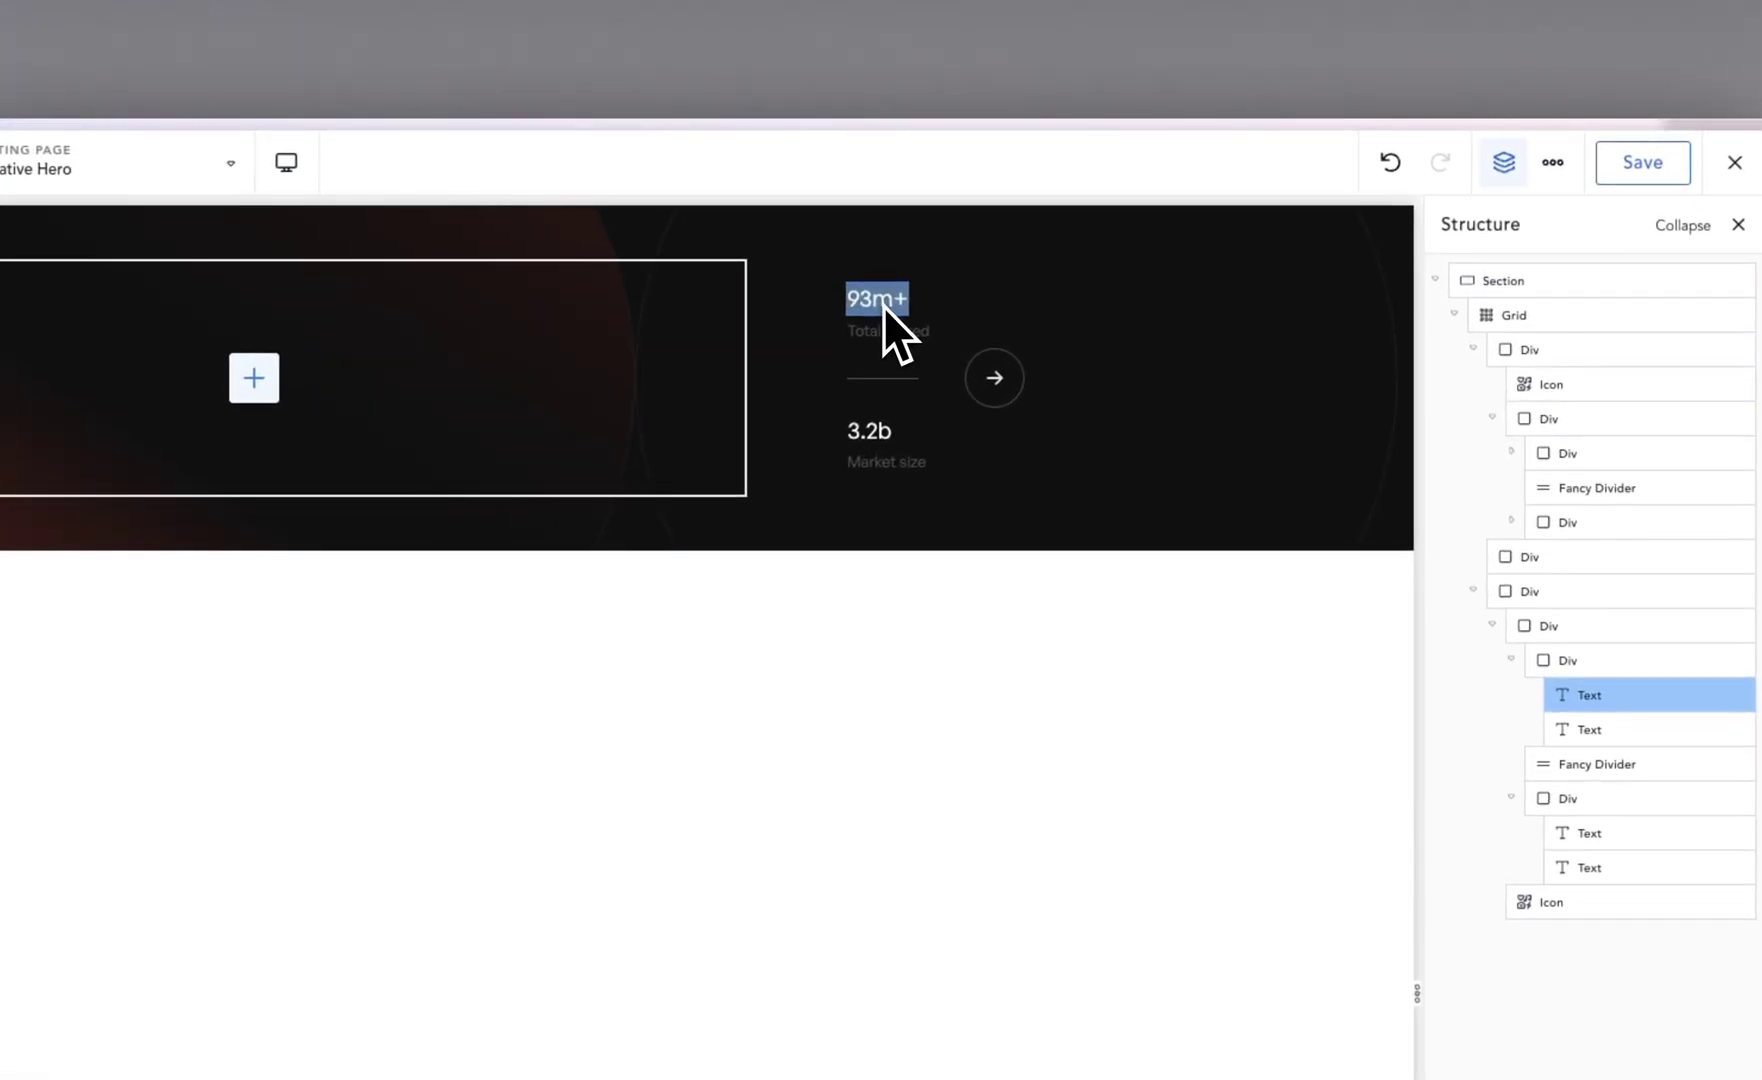
key("BackSpace")
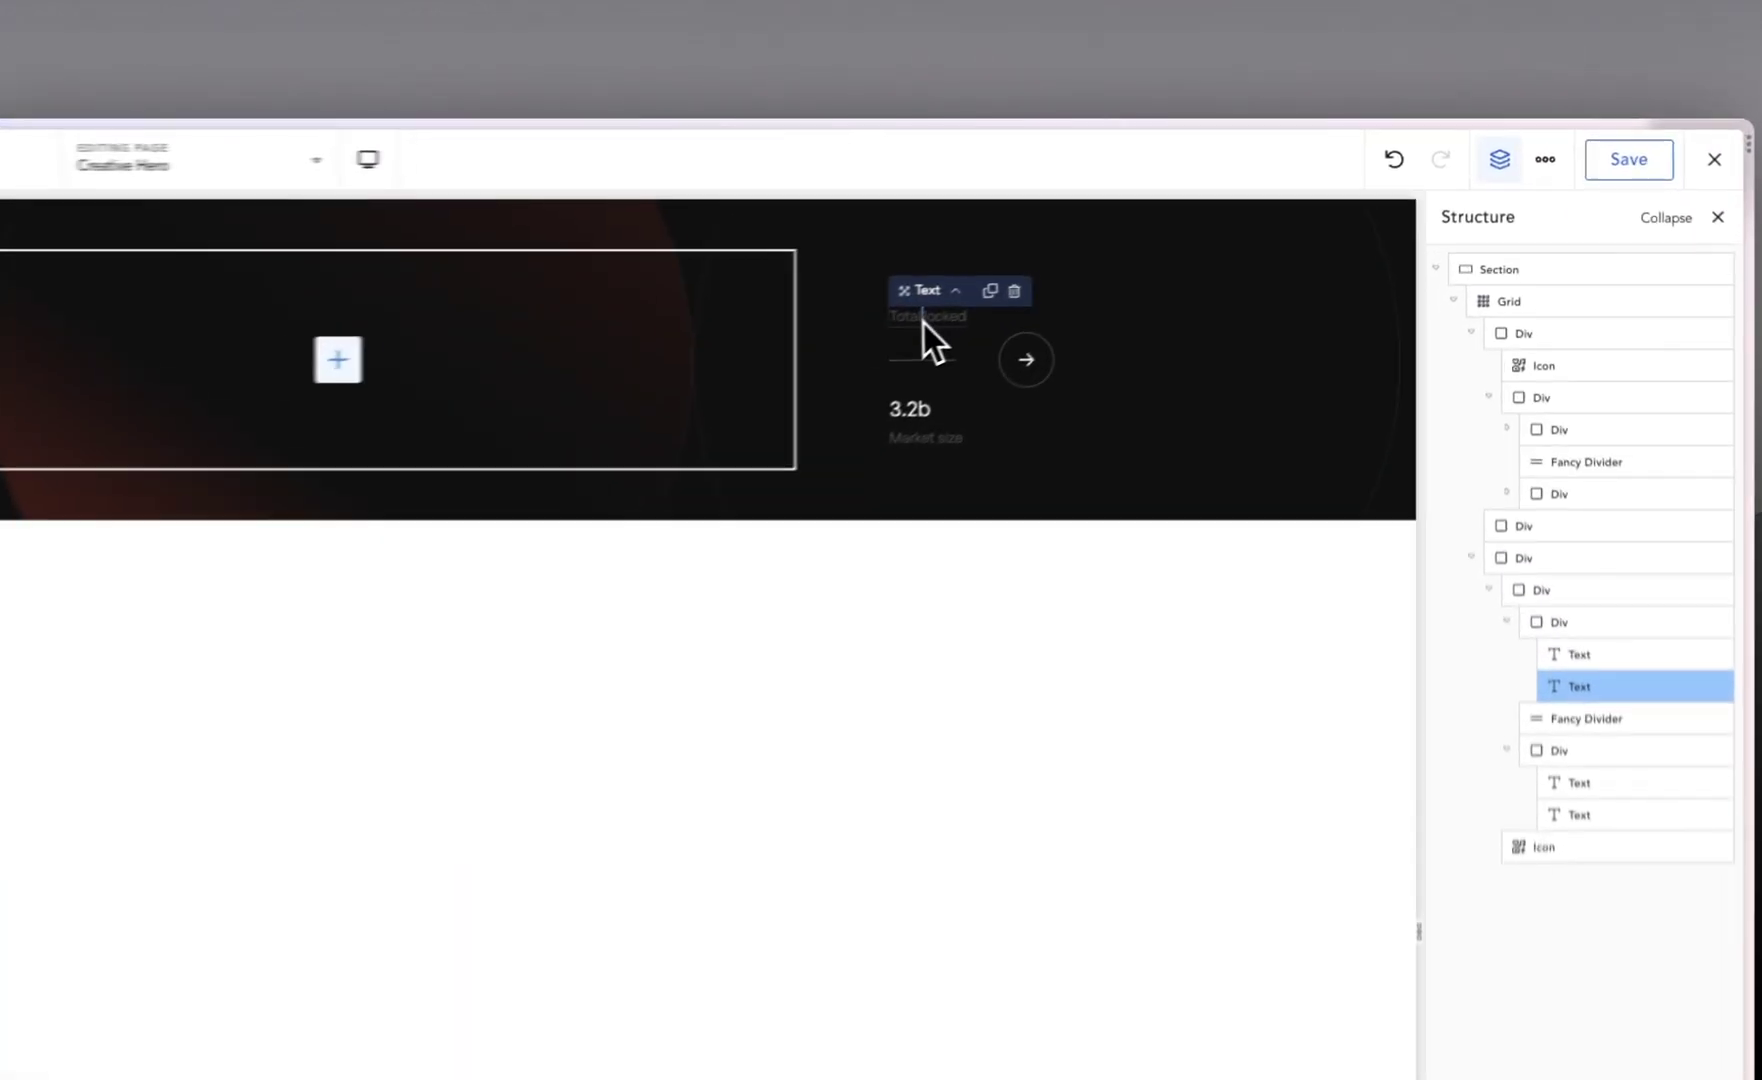
double_click(884, 331)
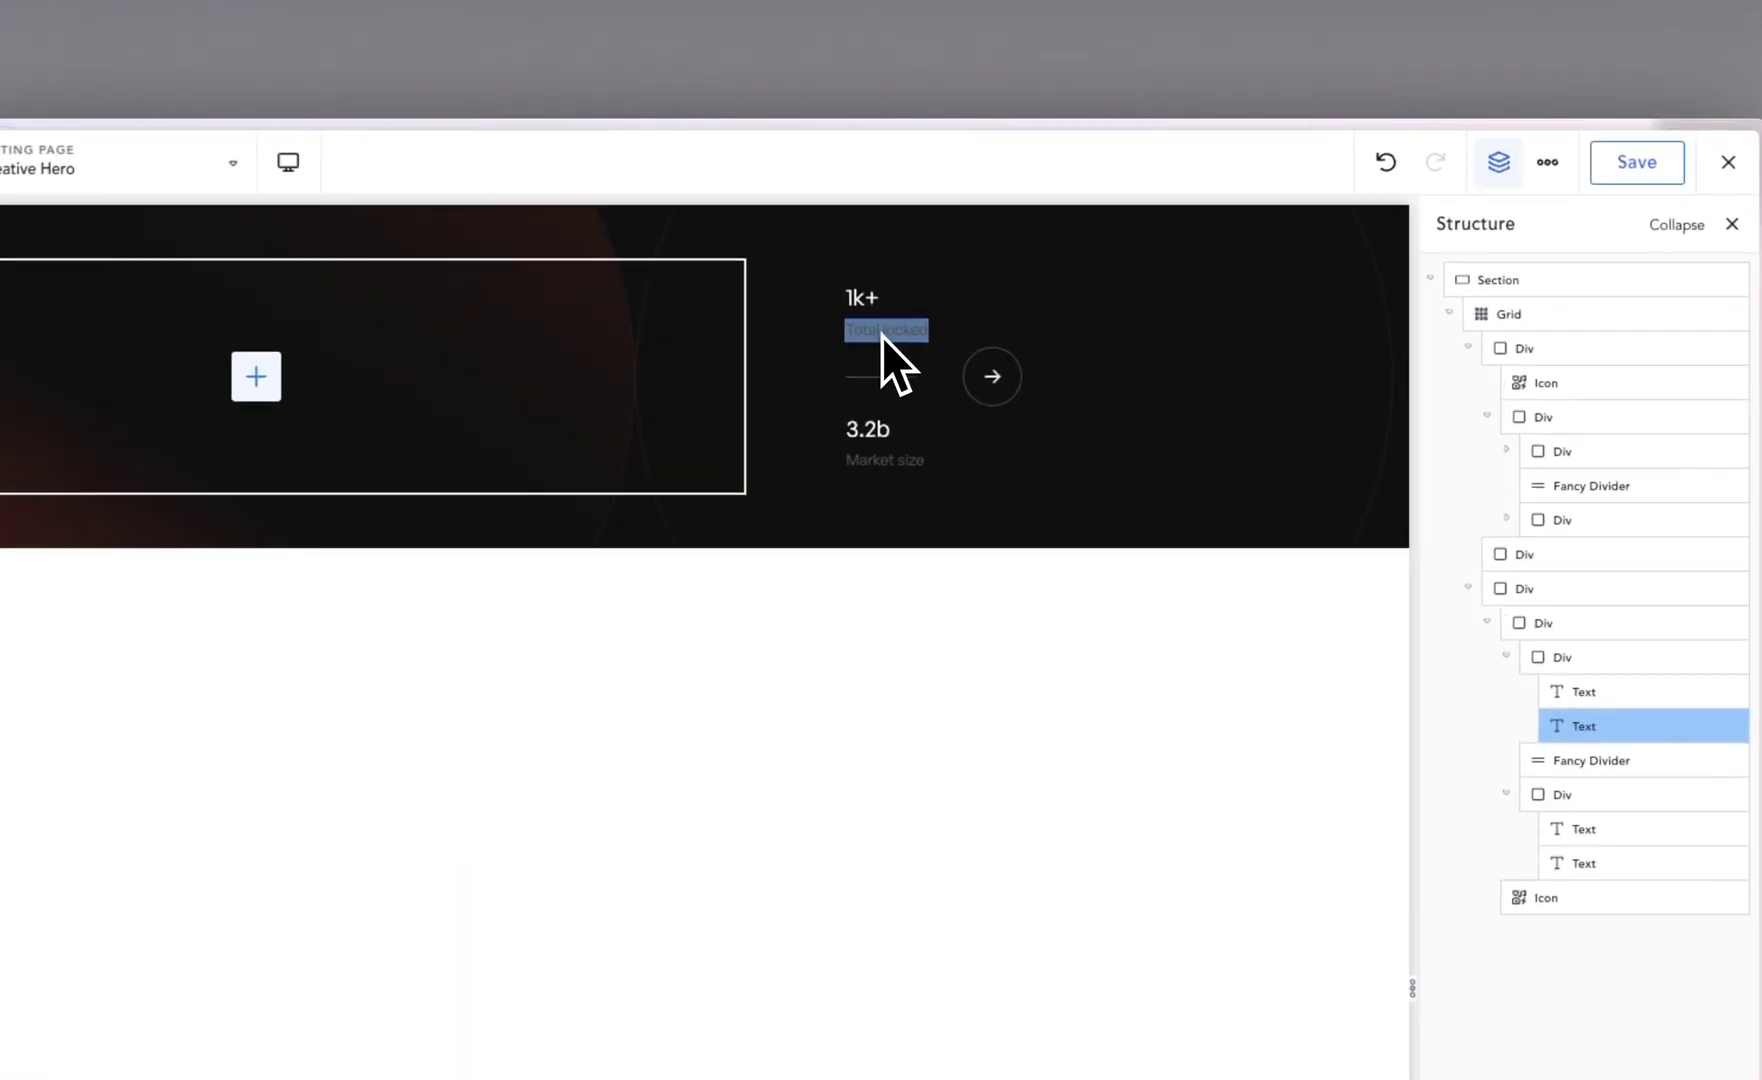
key("BackSpace")
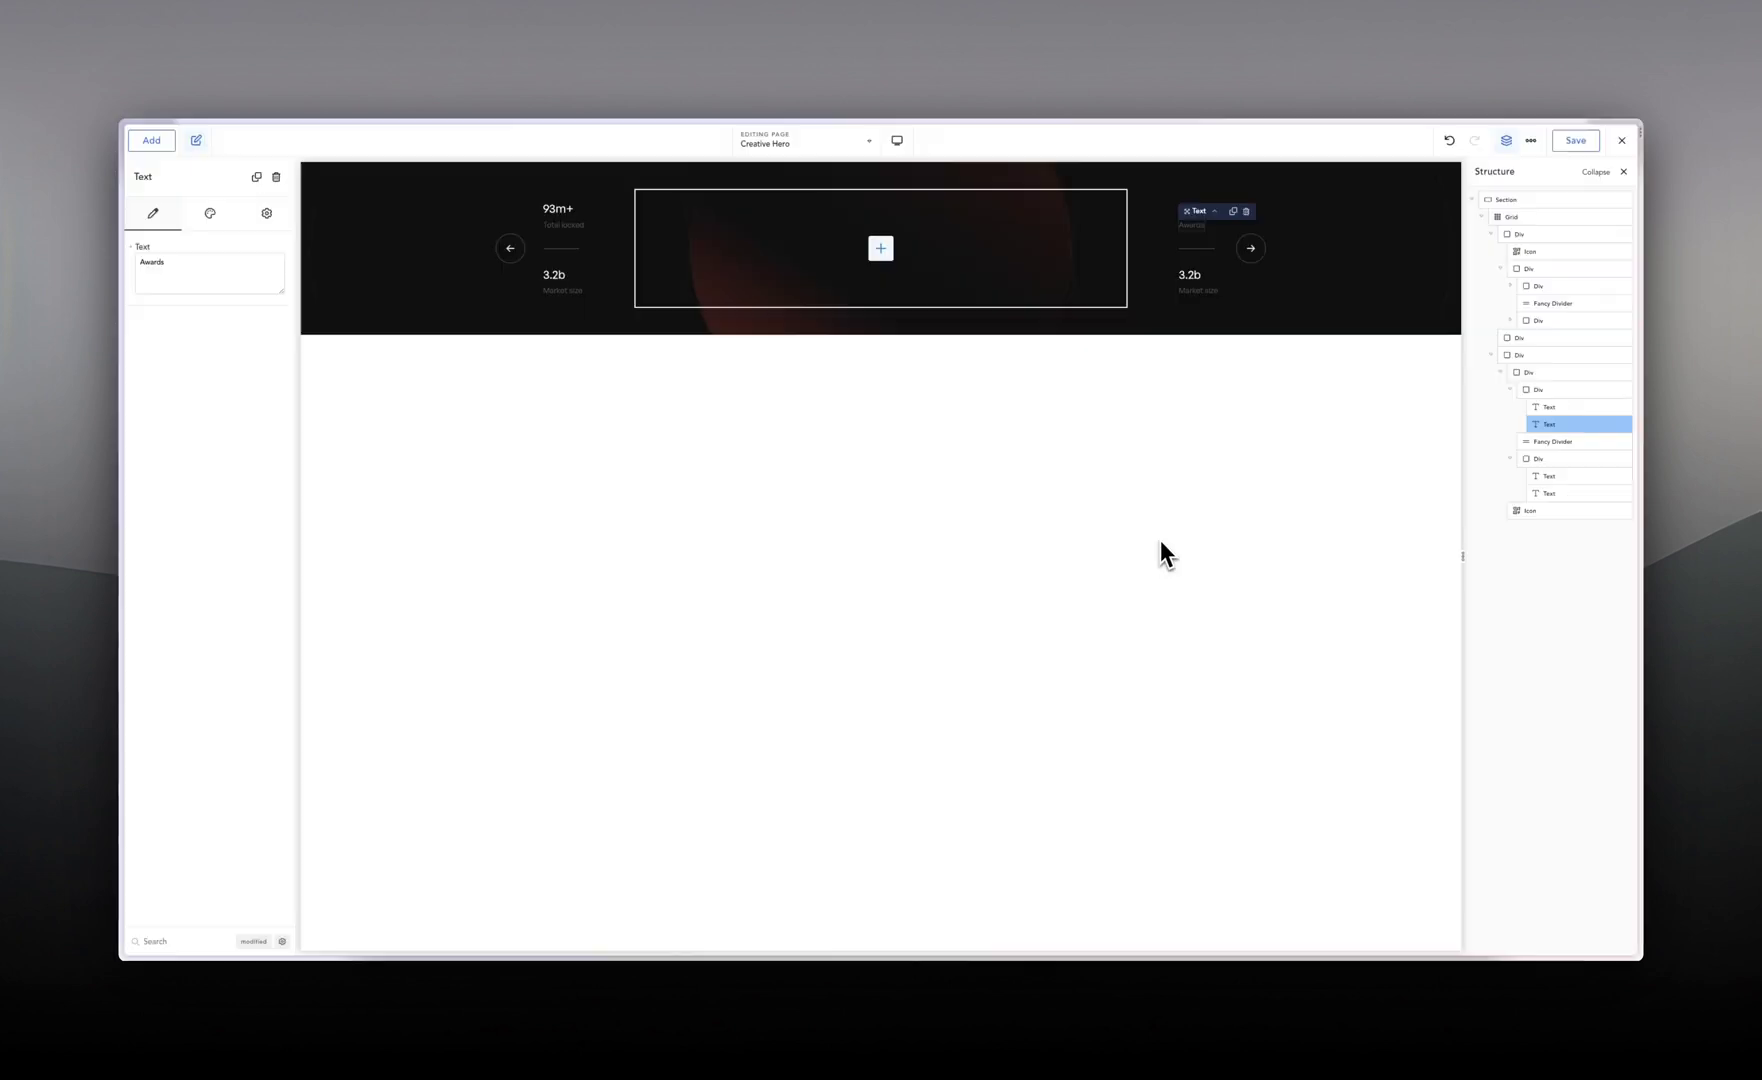
Step: Change the number of the last div's lower stat to "221k"
left_click(1190, 276)
double_click(1190, 276)
type("221k")
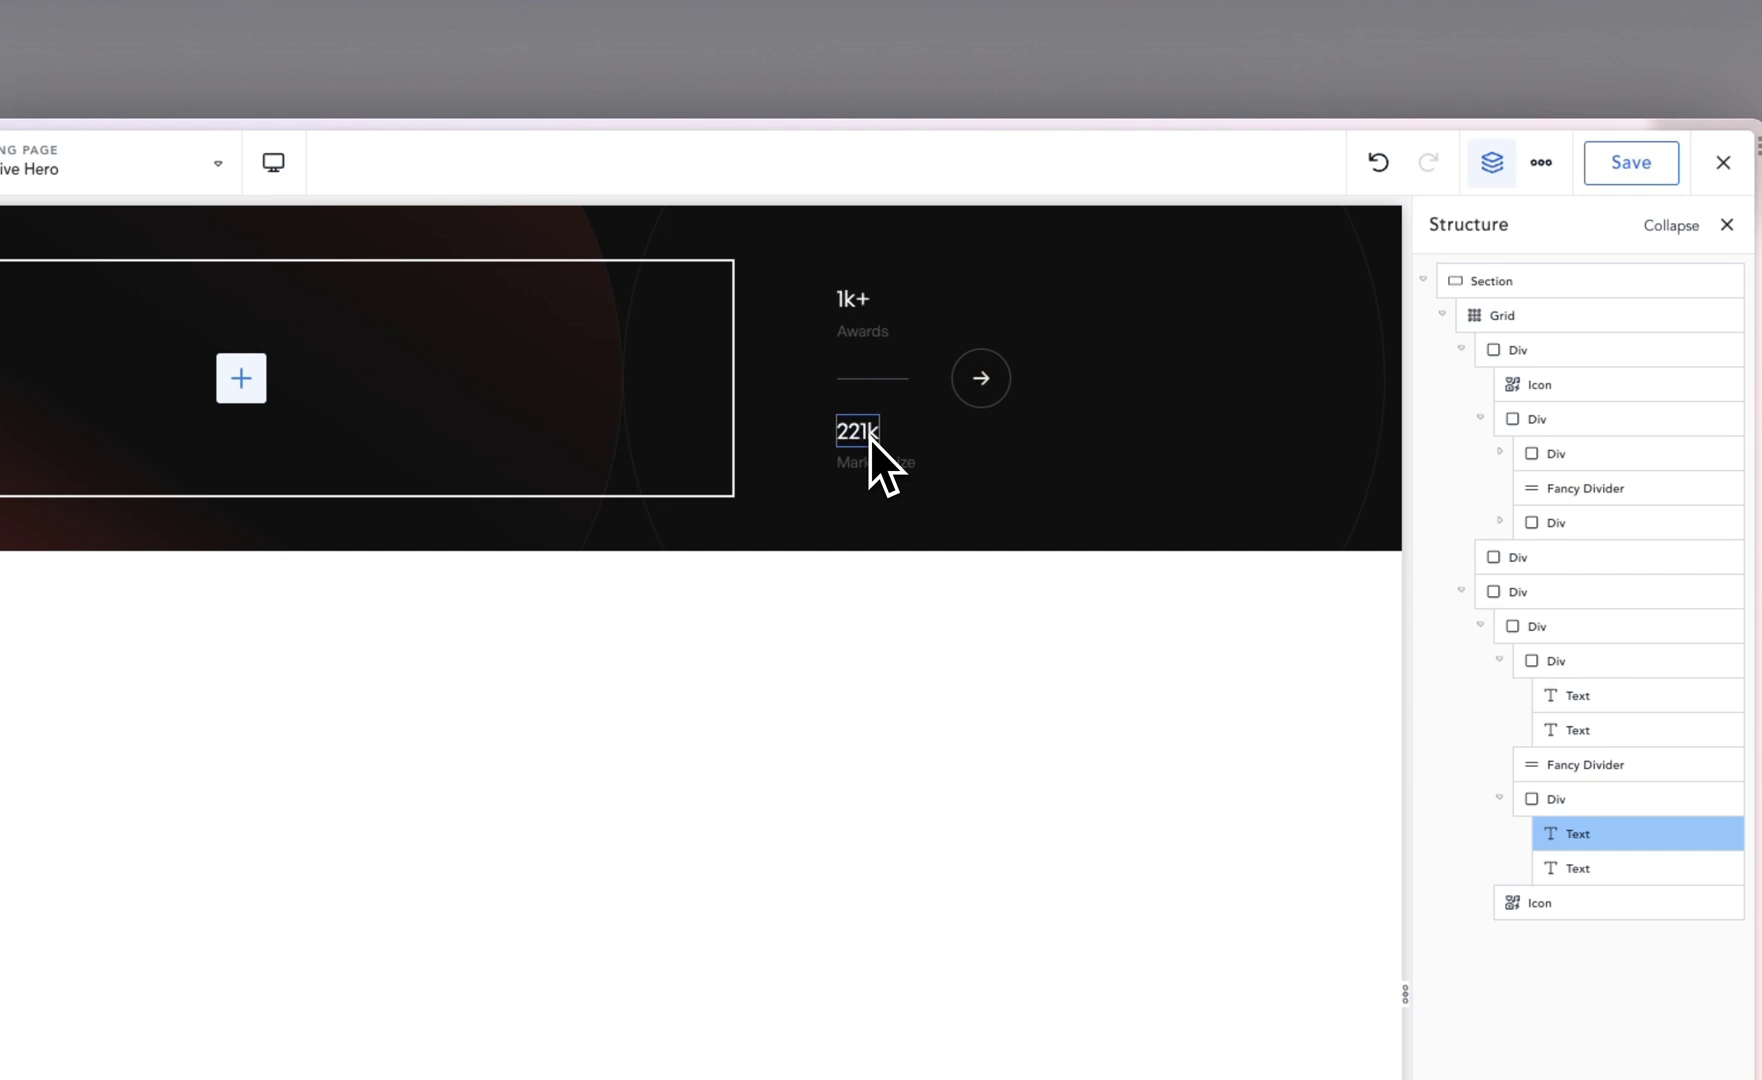
Step: Change the caption of the last div's lower stat to "Transactions"
double_click(866, 471)
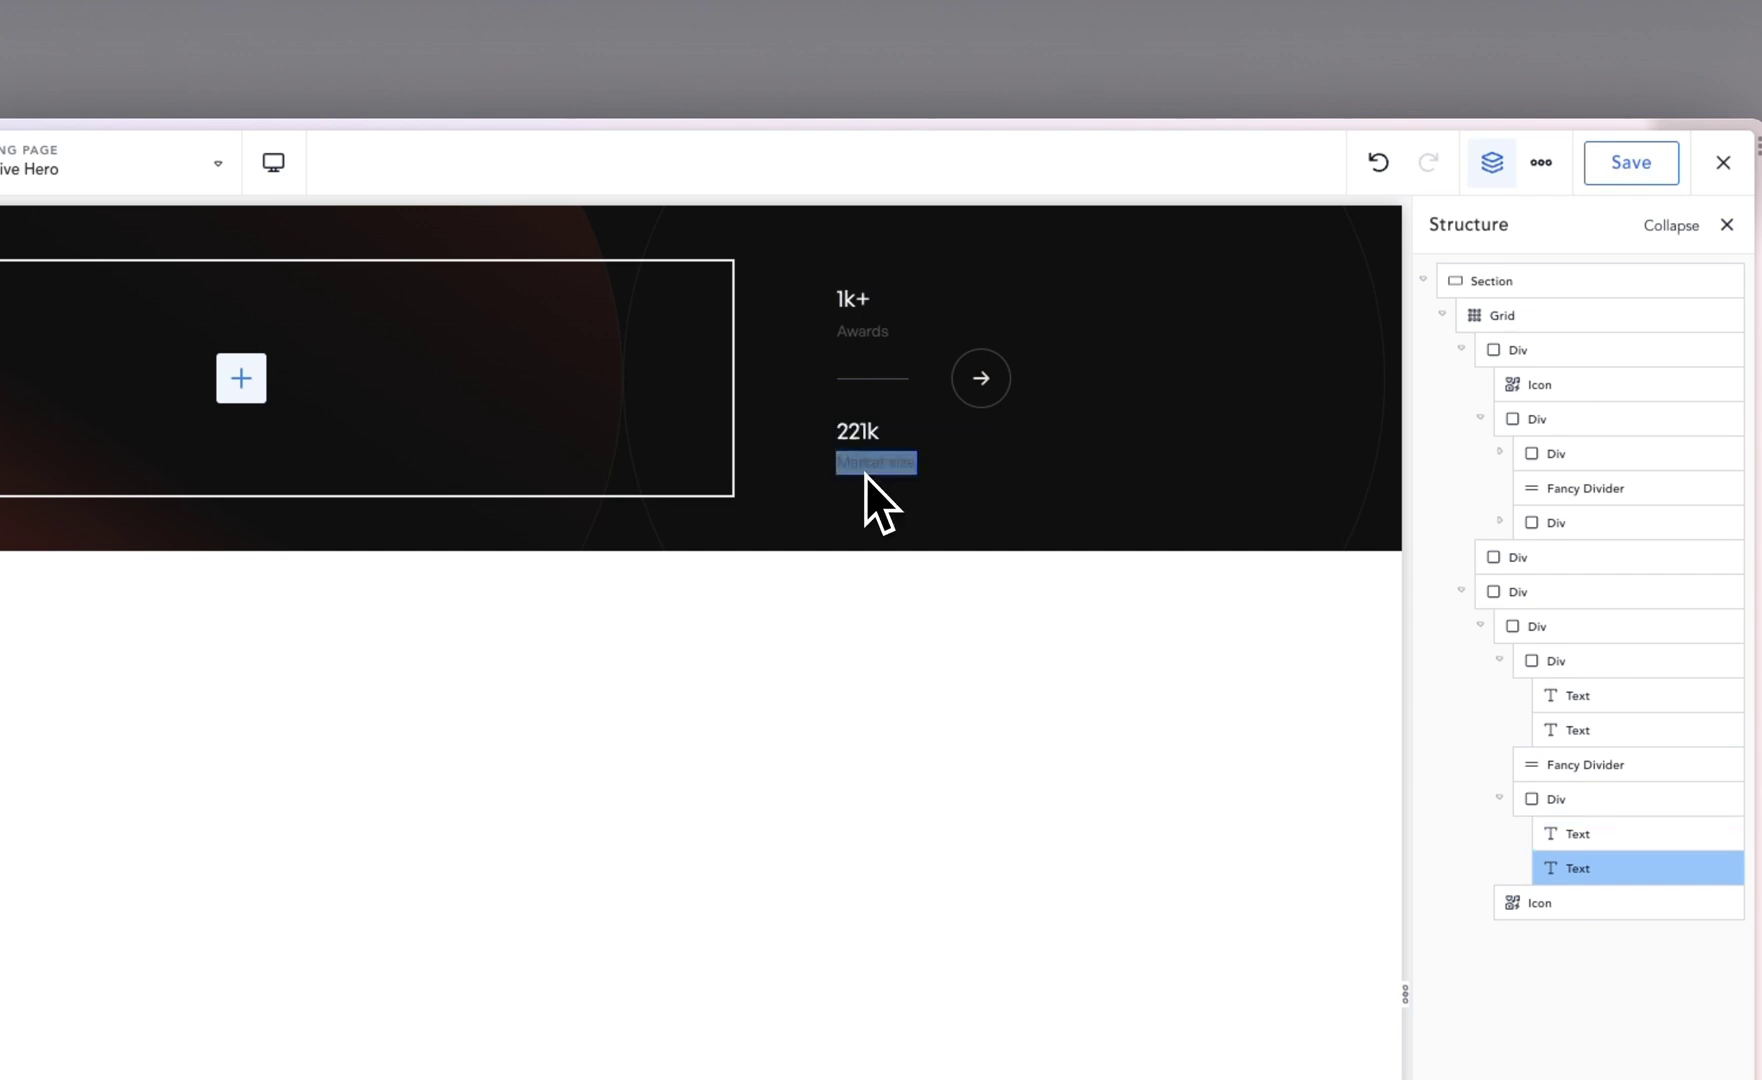
key("BackSpace")
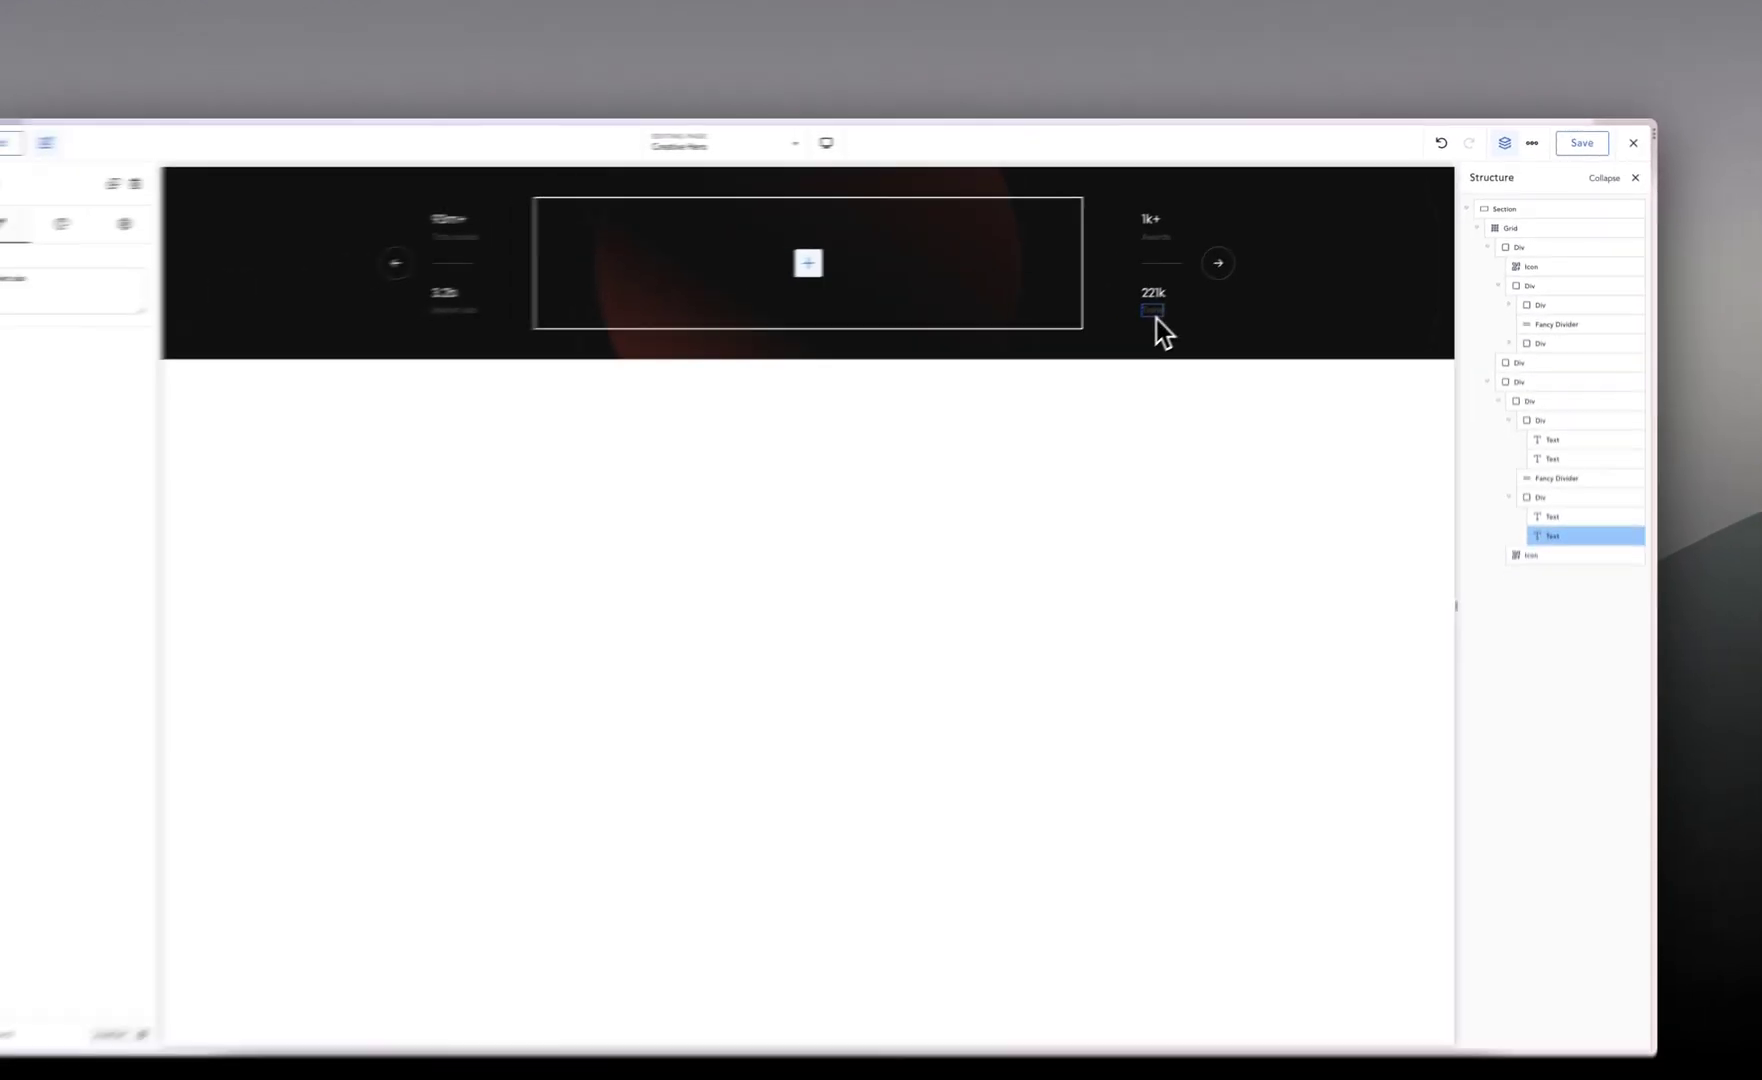
type("Transactions")
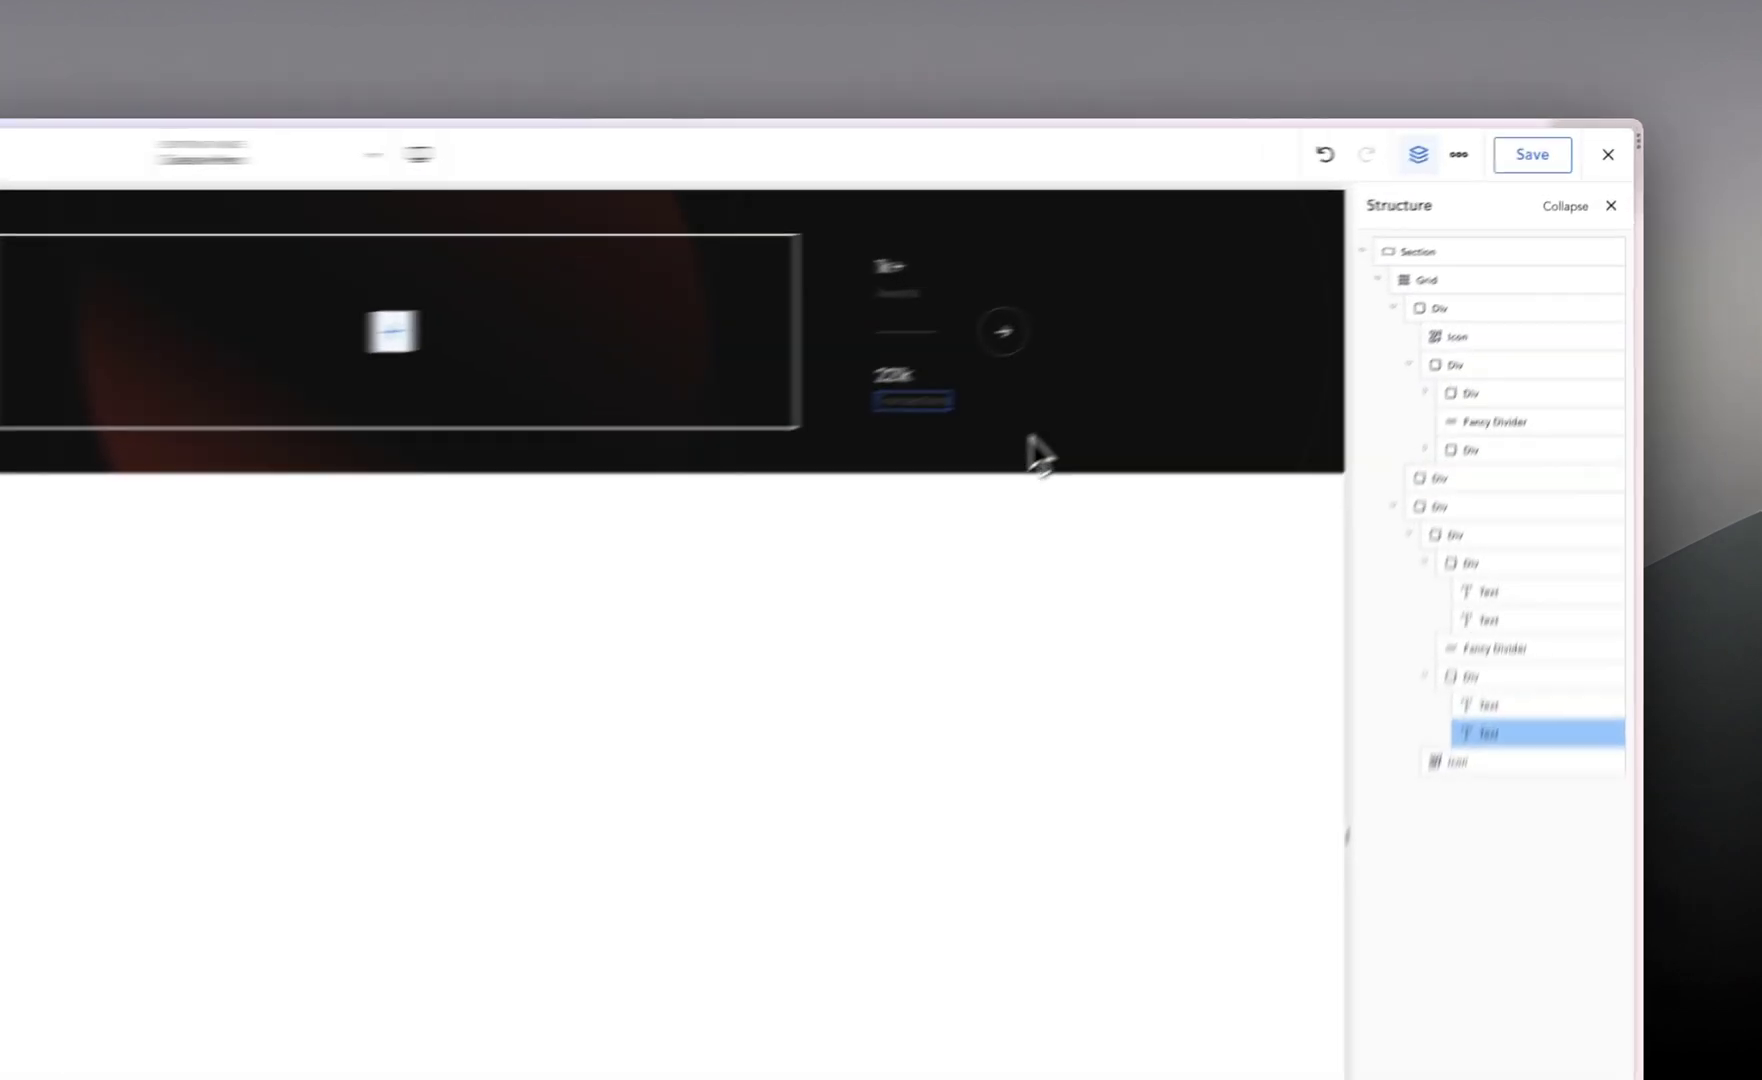
left_click(1271, 315)
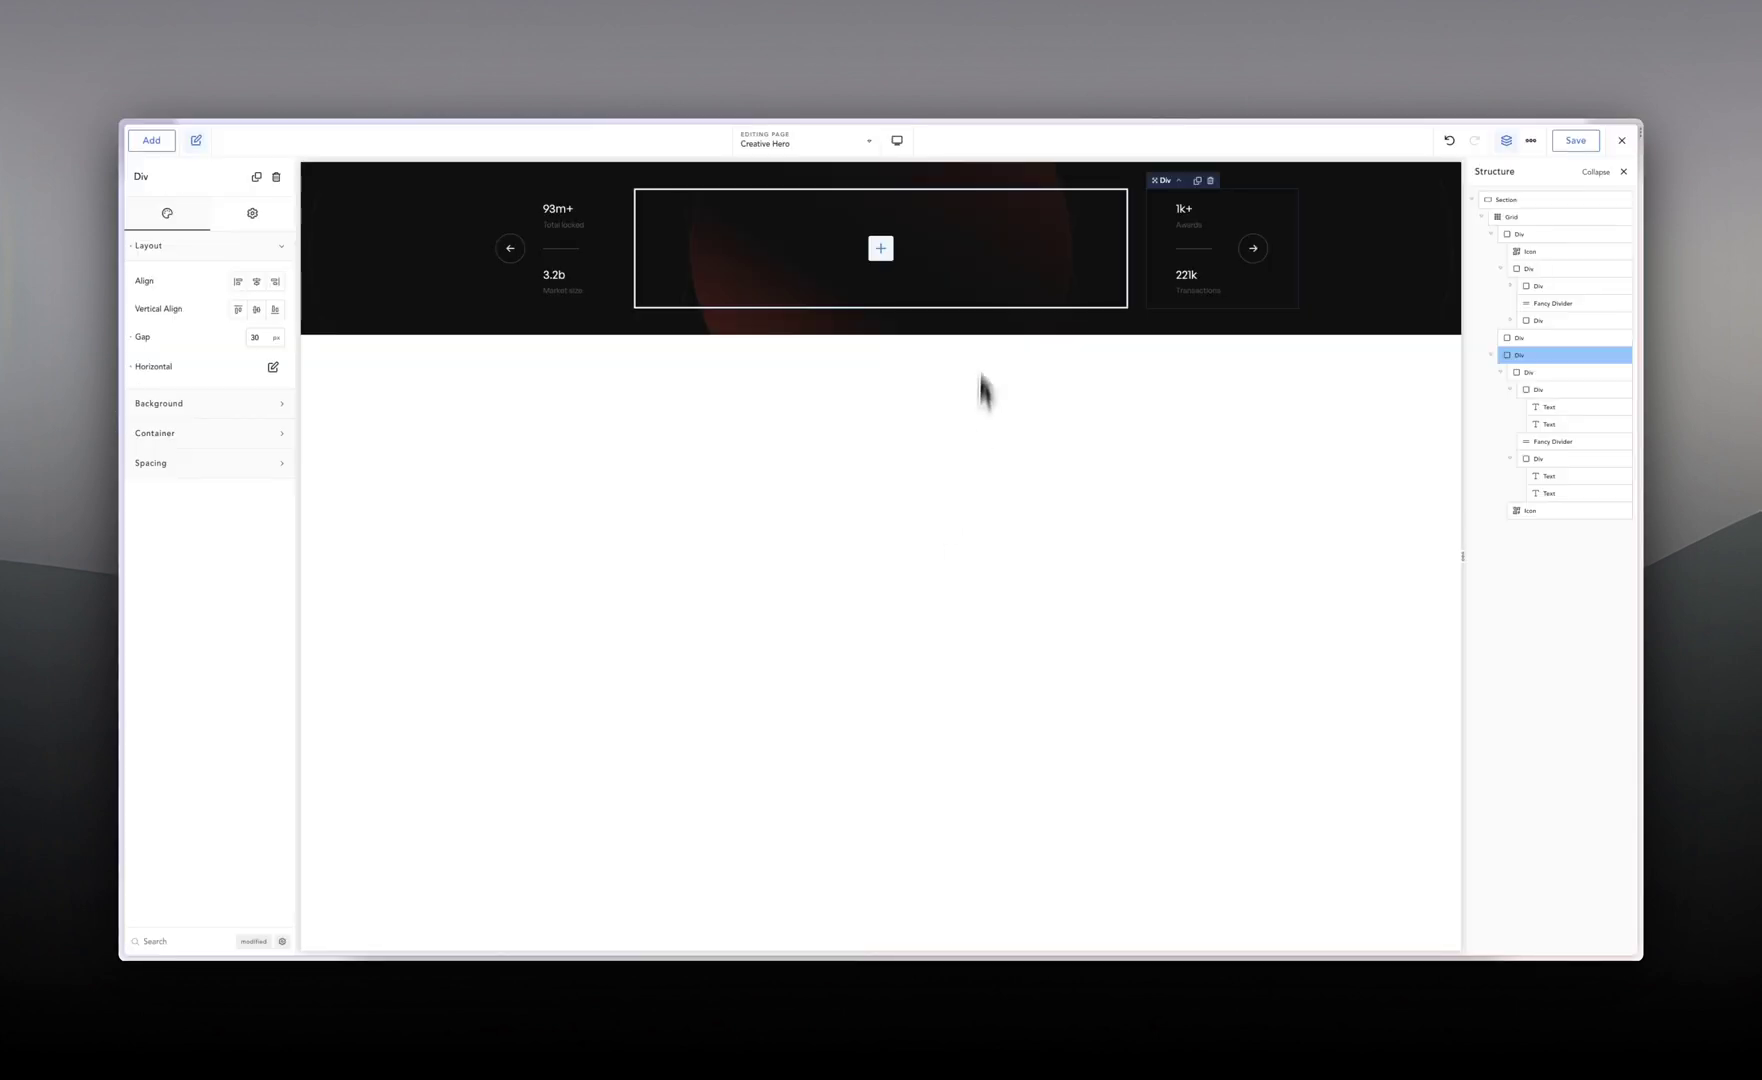
left_click(151, 140)
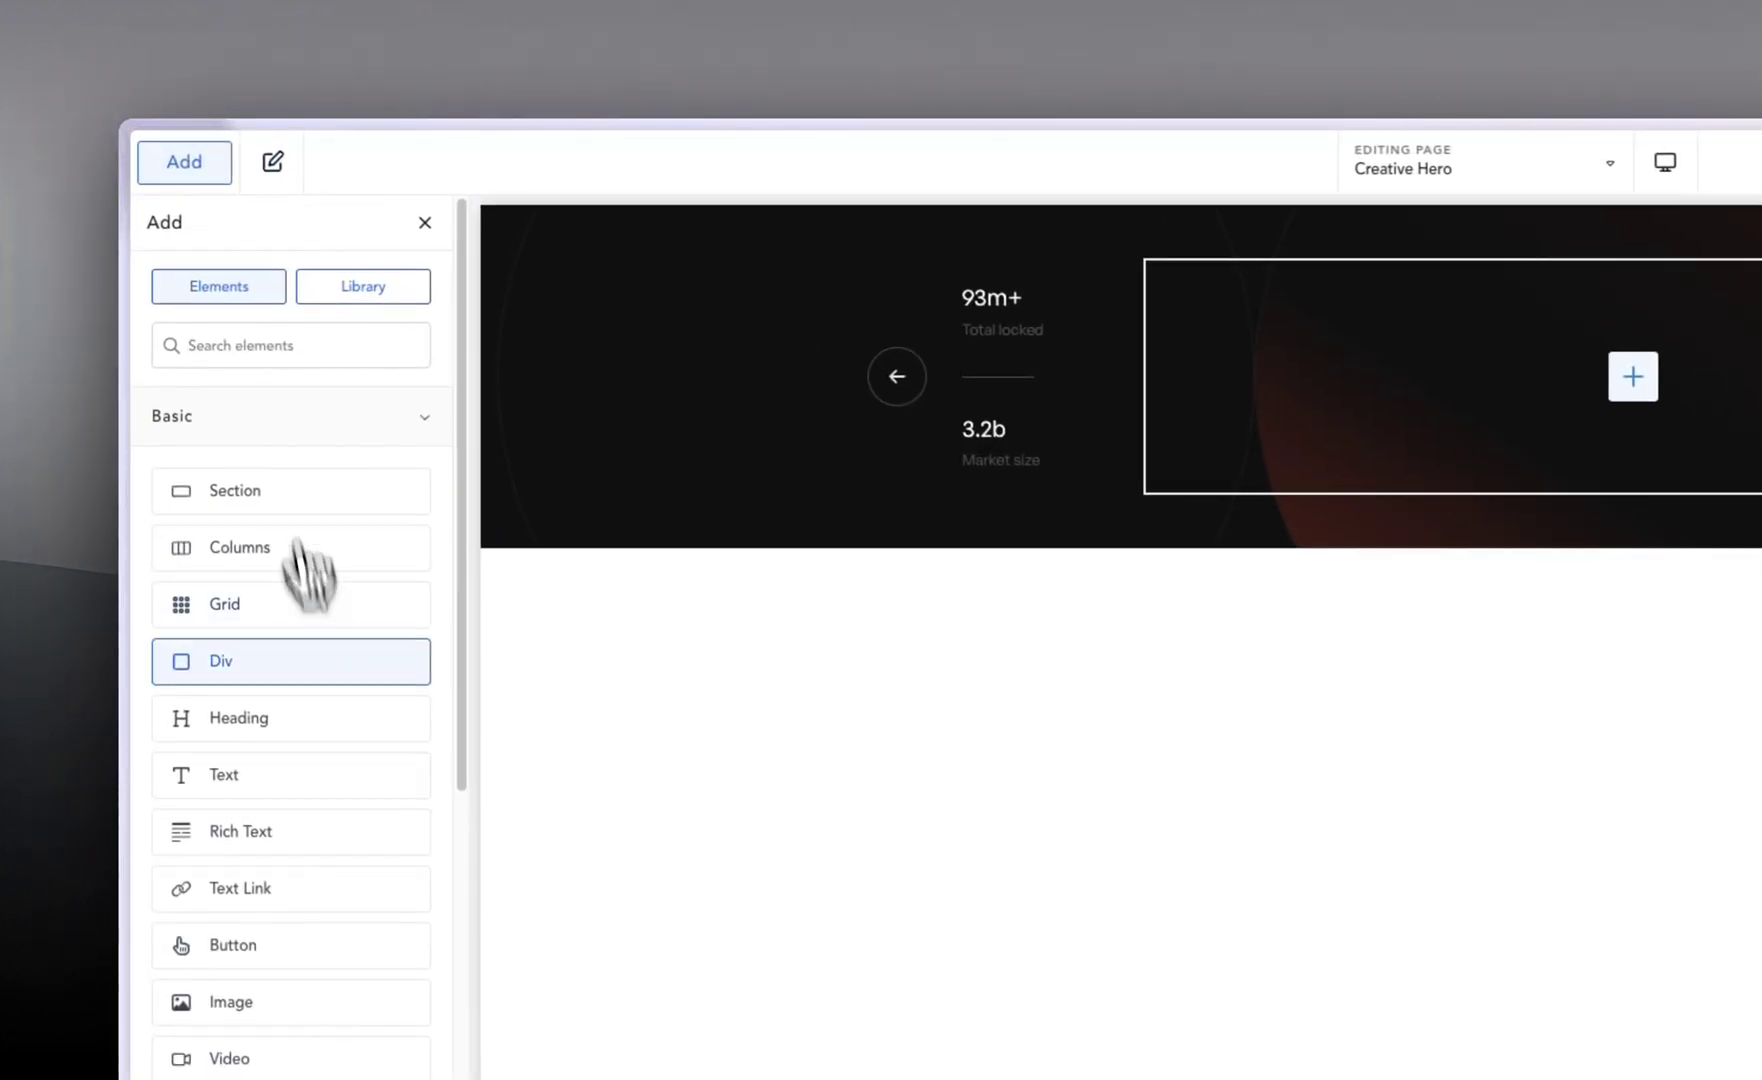
left_click(207, 447)
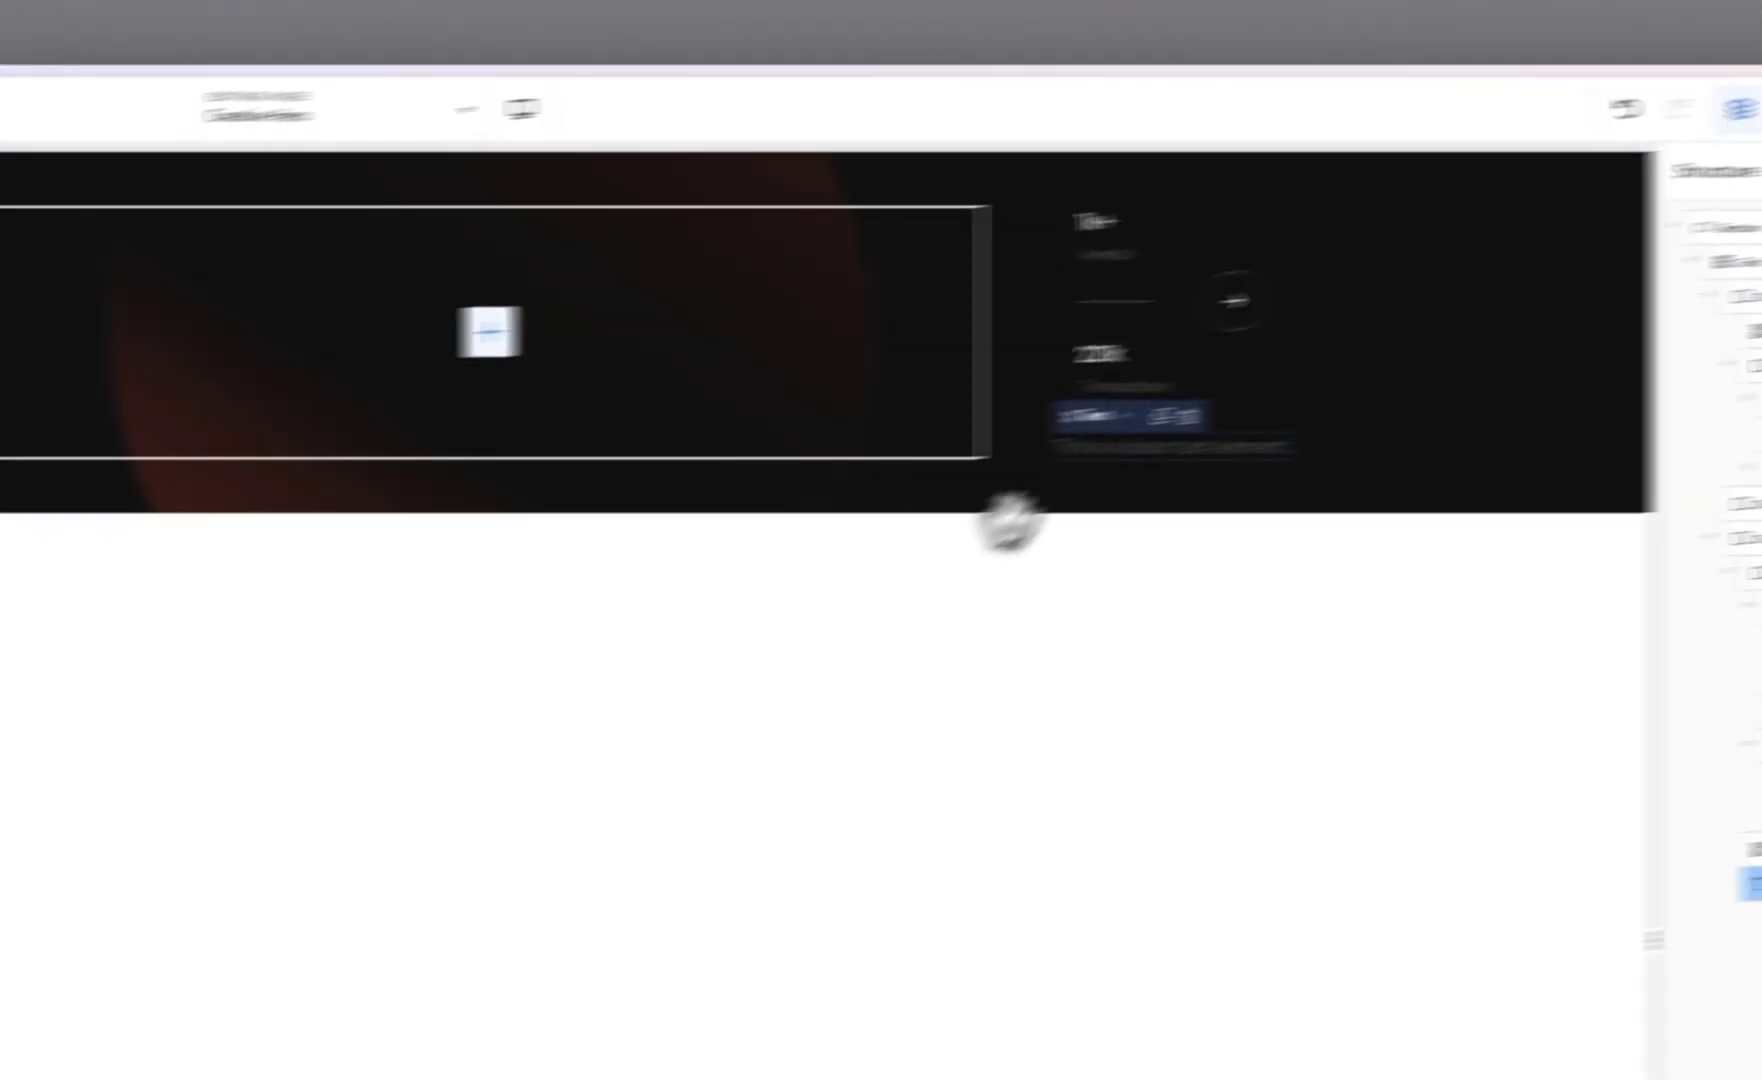
Step: Add a Text element and a Heading element inside the grid's empty middle div
left_click(948, 445)
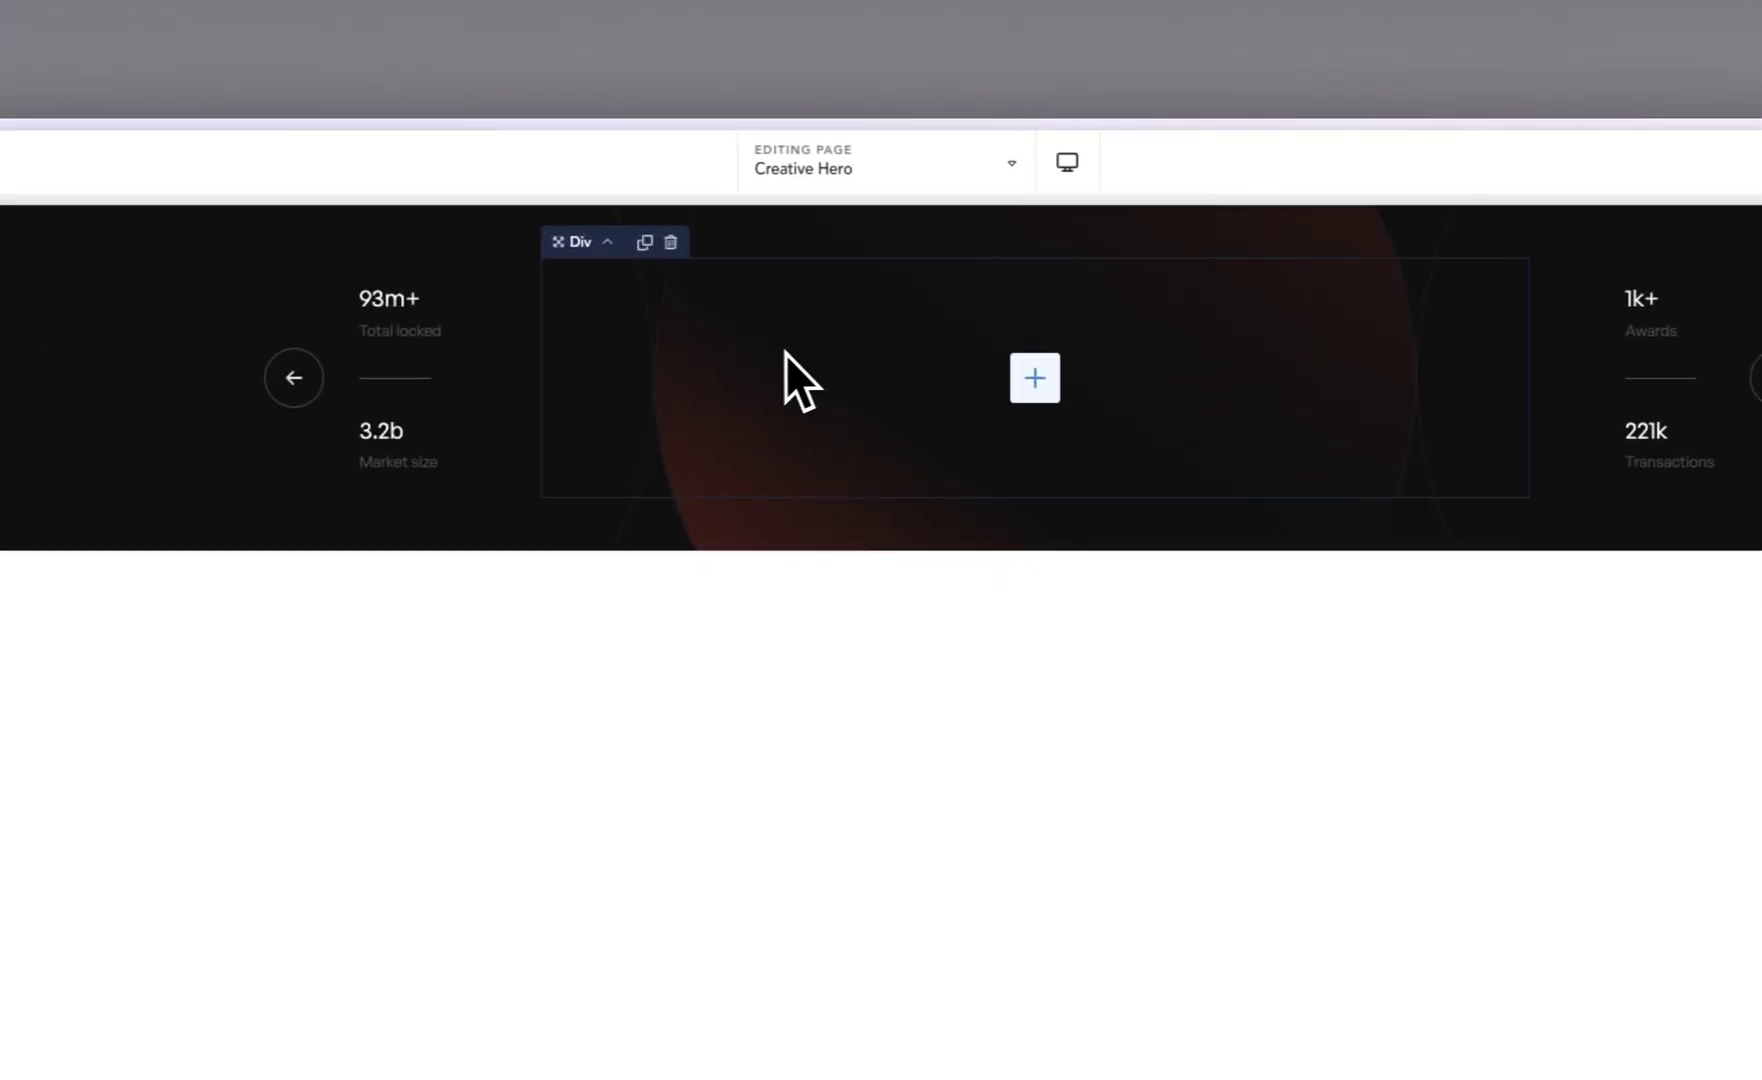
left_click(175, 161)
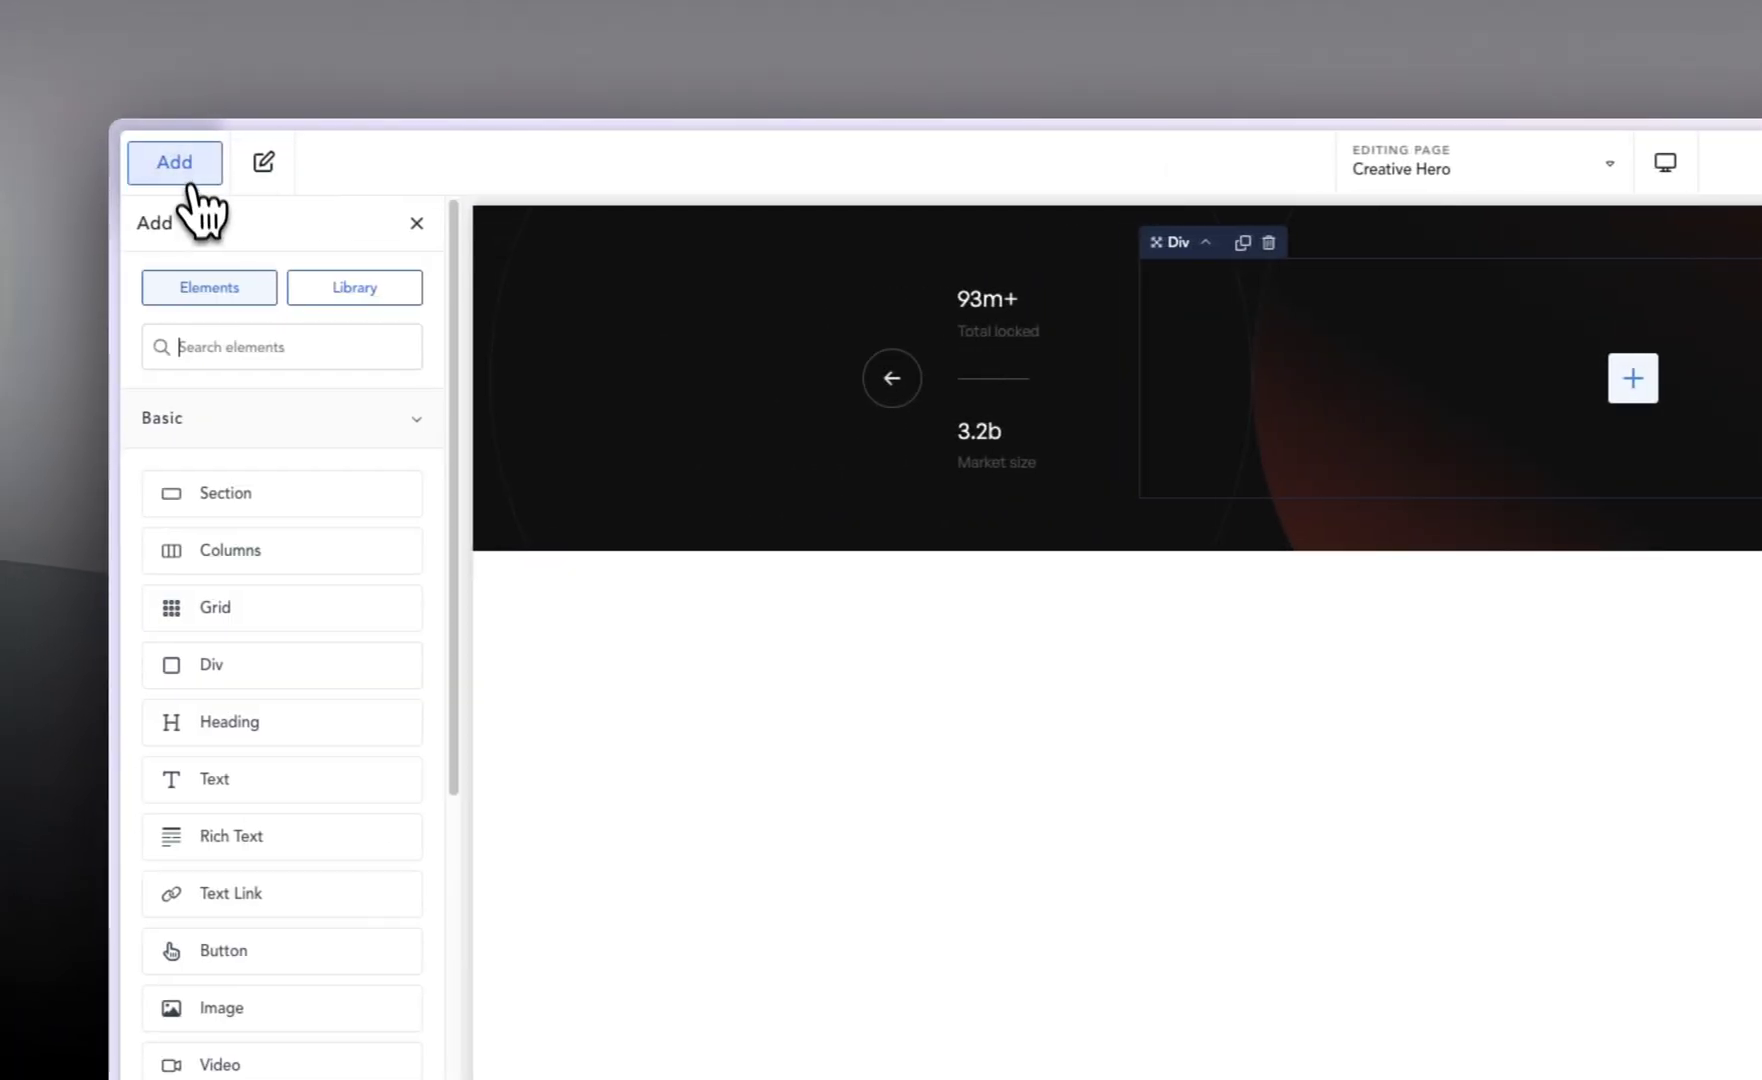
left_click(296, 770)
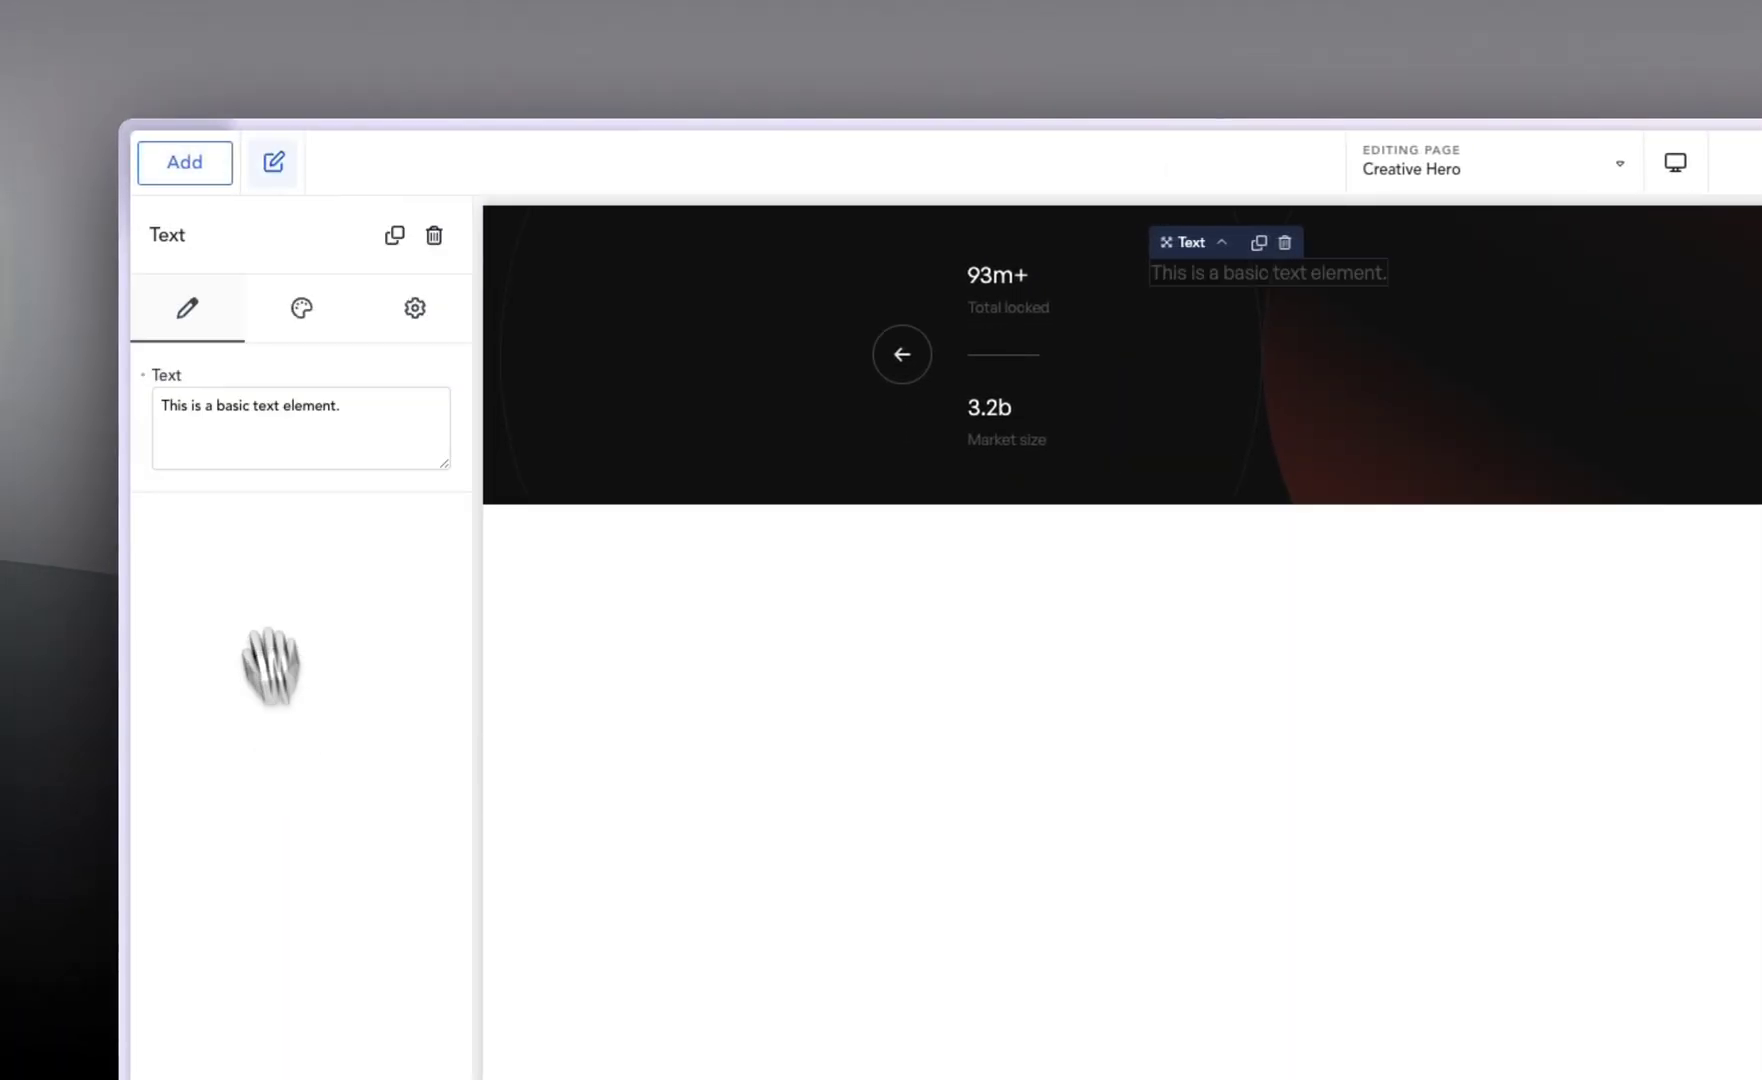
left_click(195, 170)
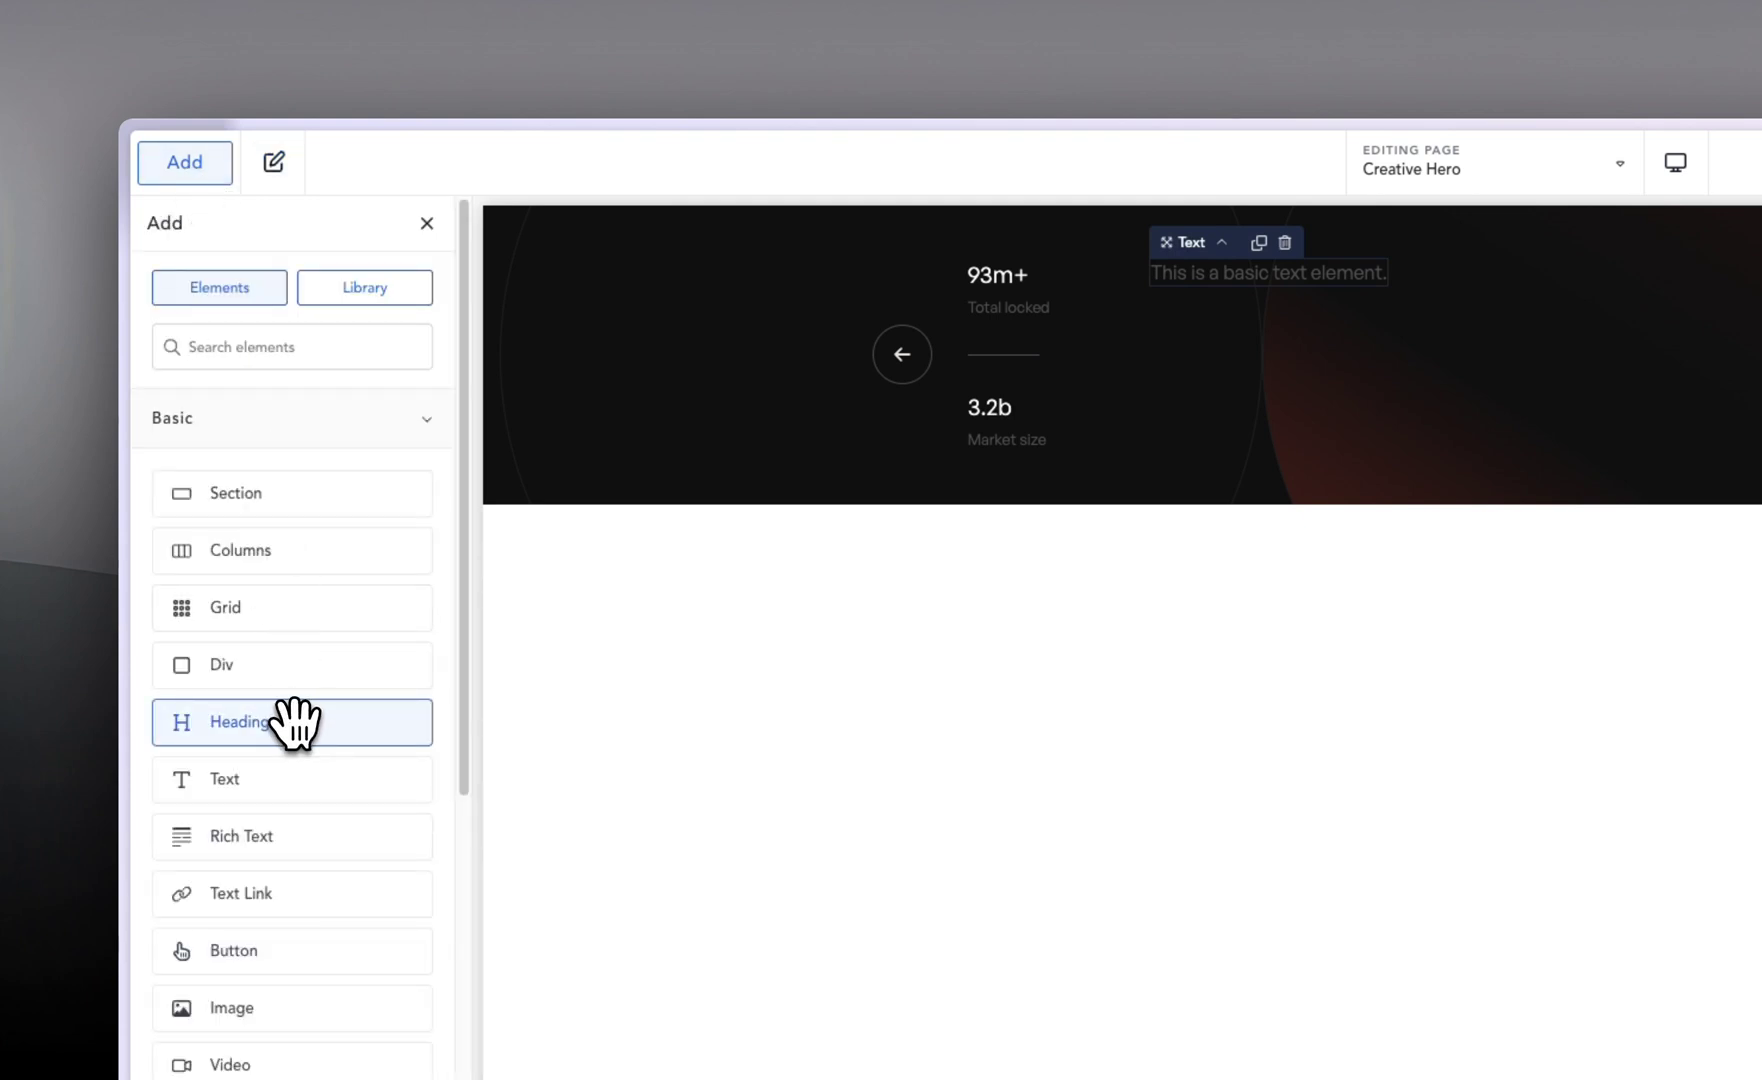
left_click(293, 720)
Step: Duplicate the first div's arrow icon and move the copy into the middle div below the heading
left_click(912, 357)
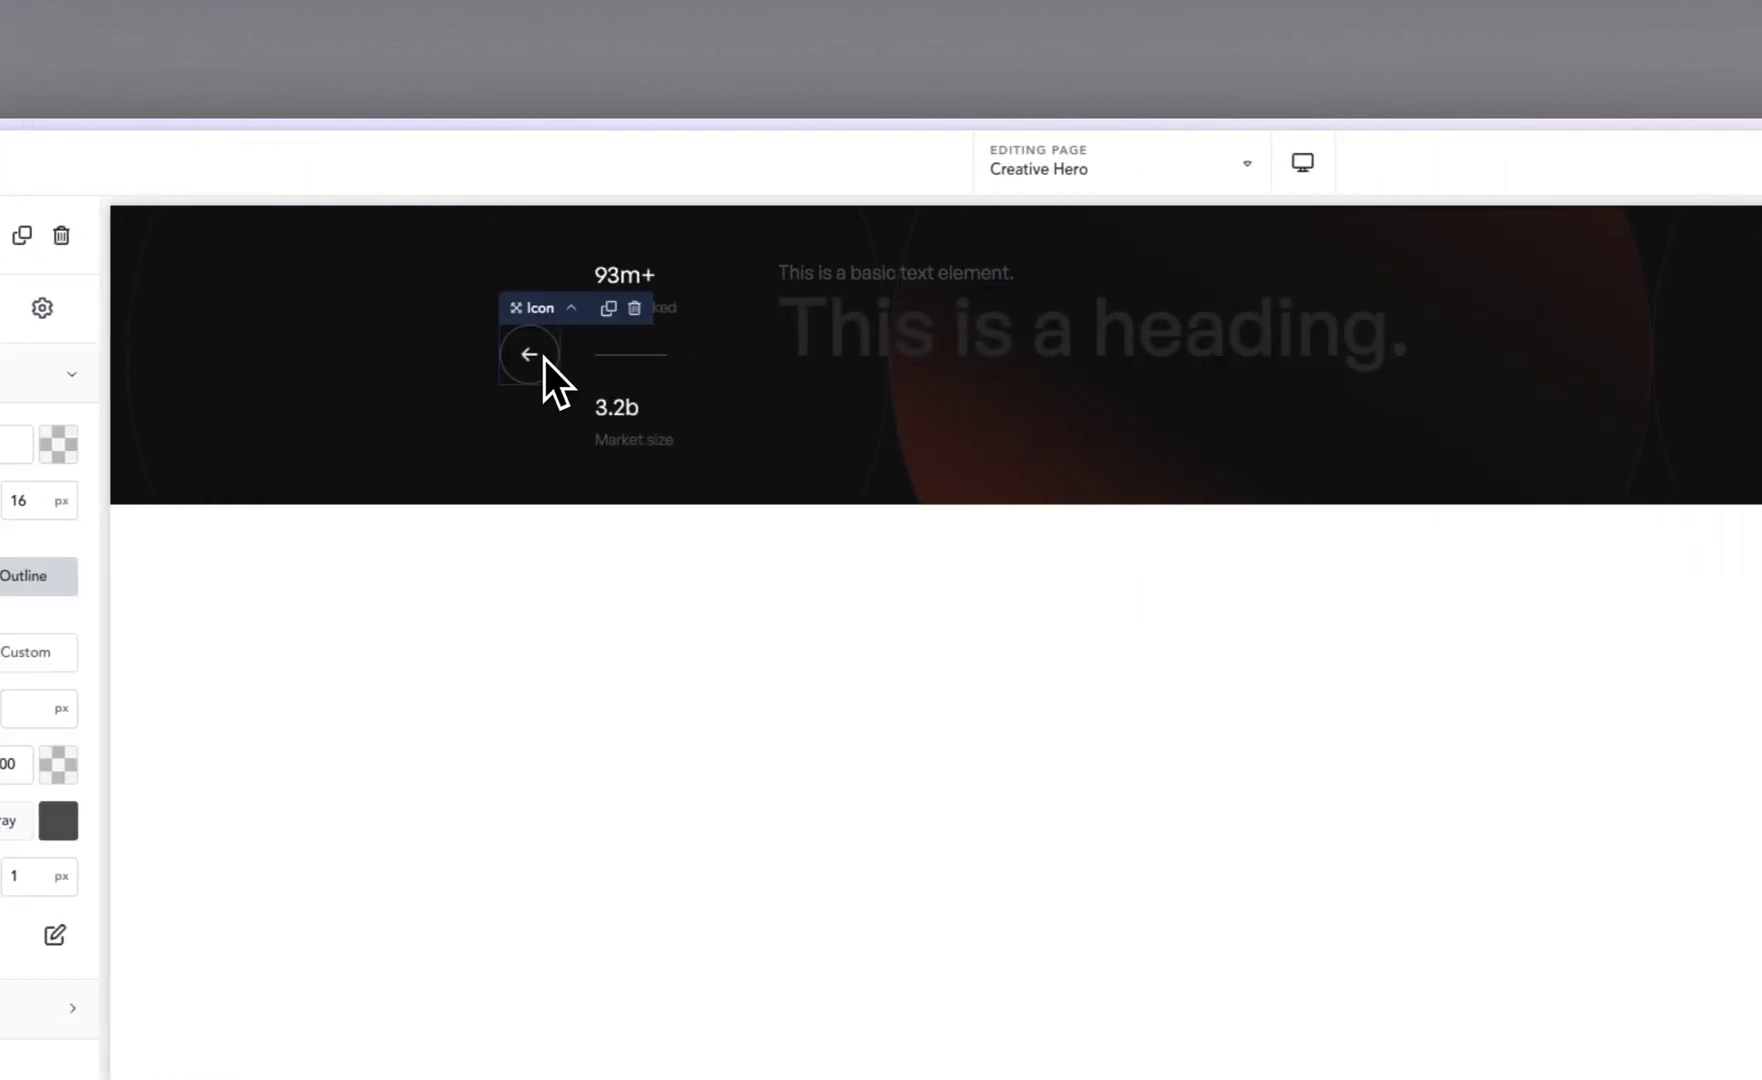
left_click(608, 308)
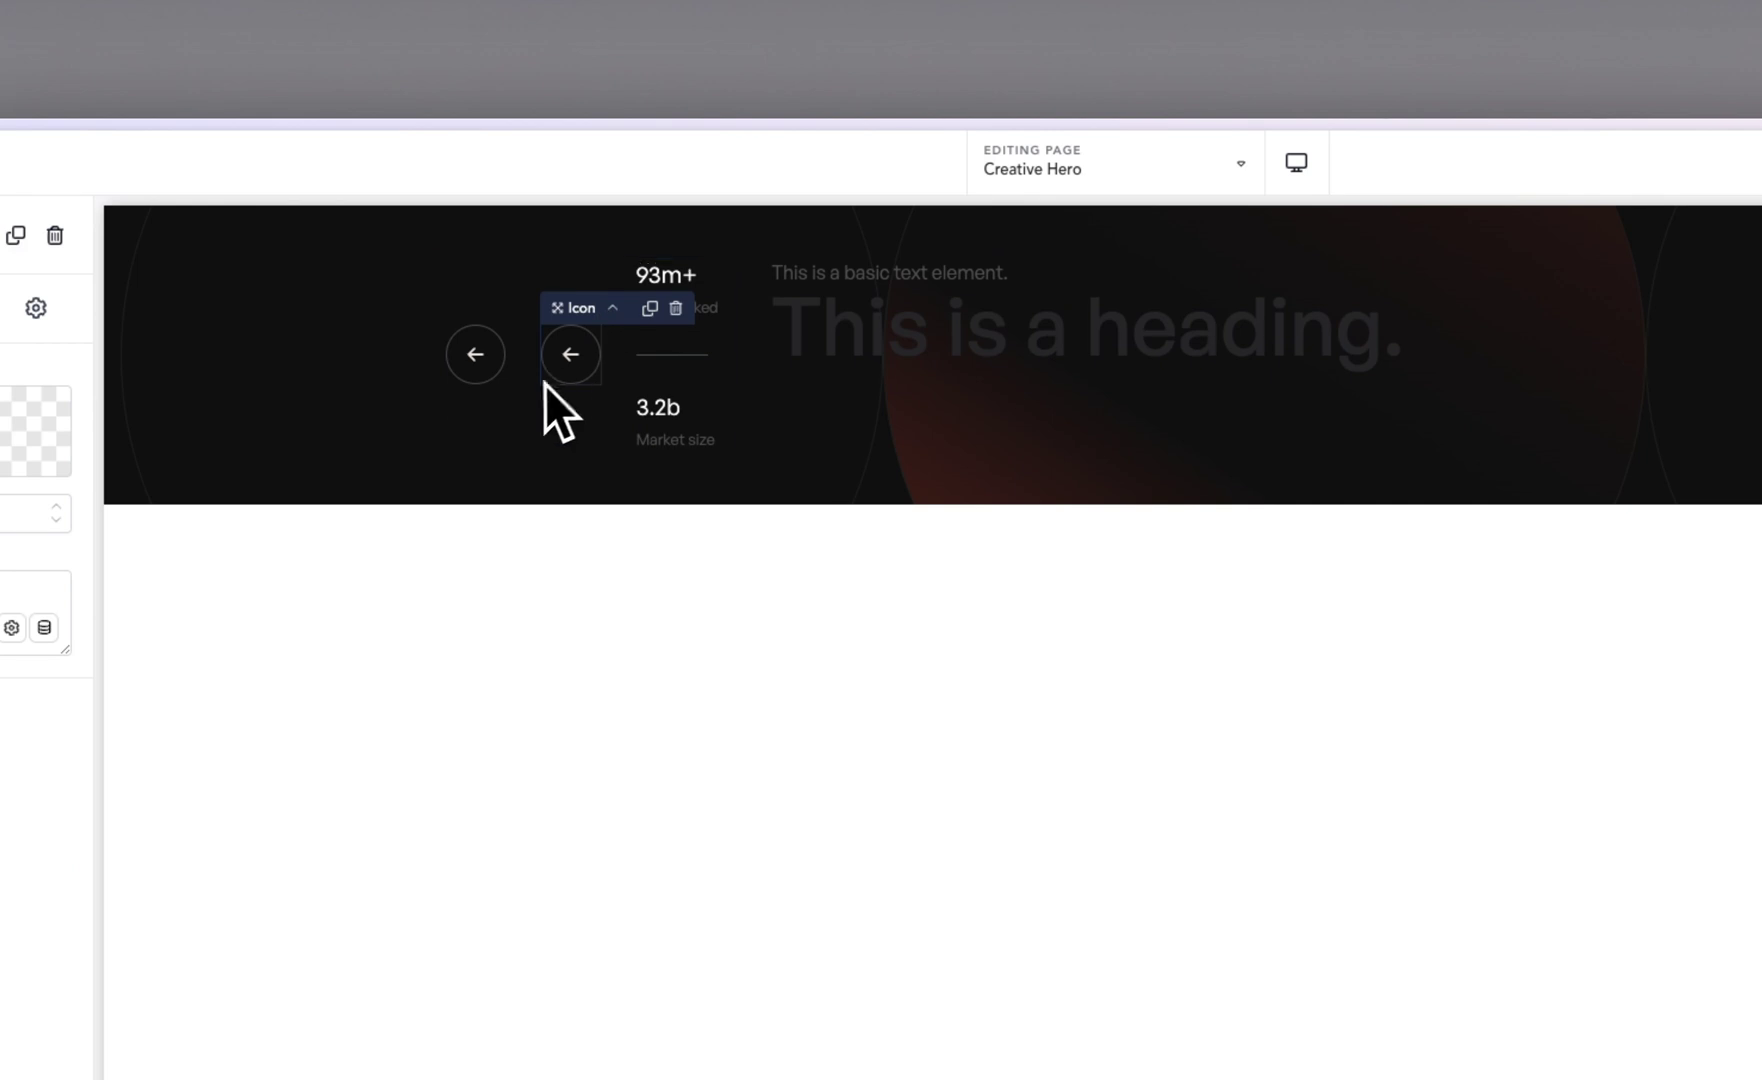
left_click_drag(548, 385, 1128, 472)
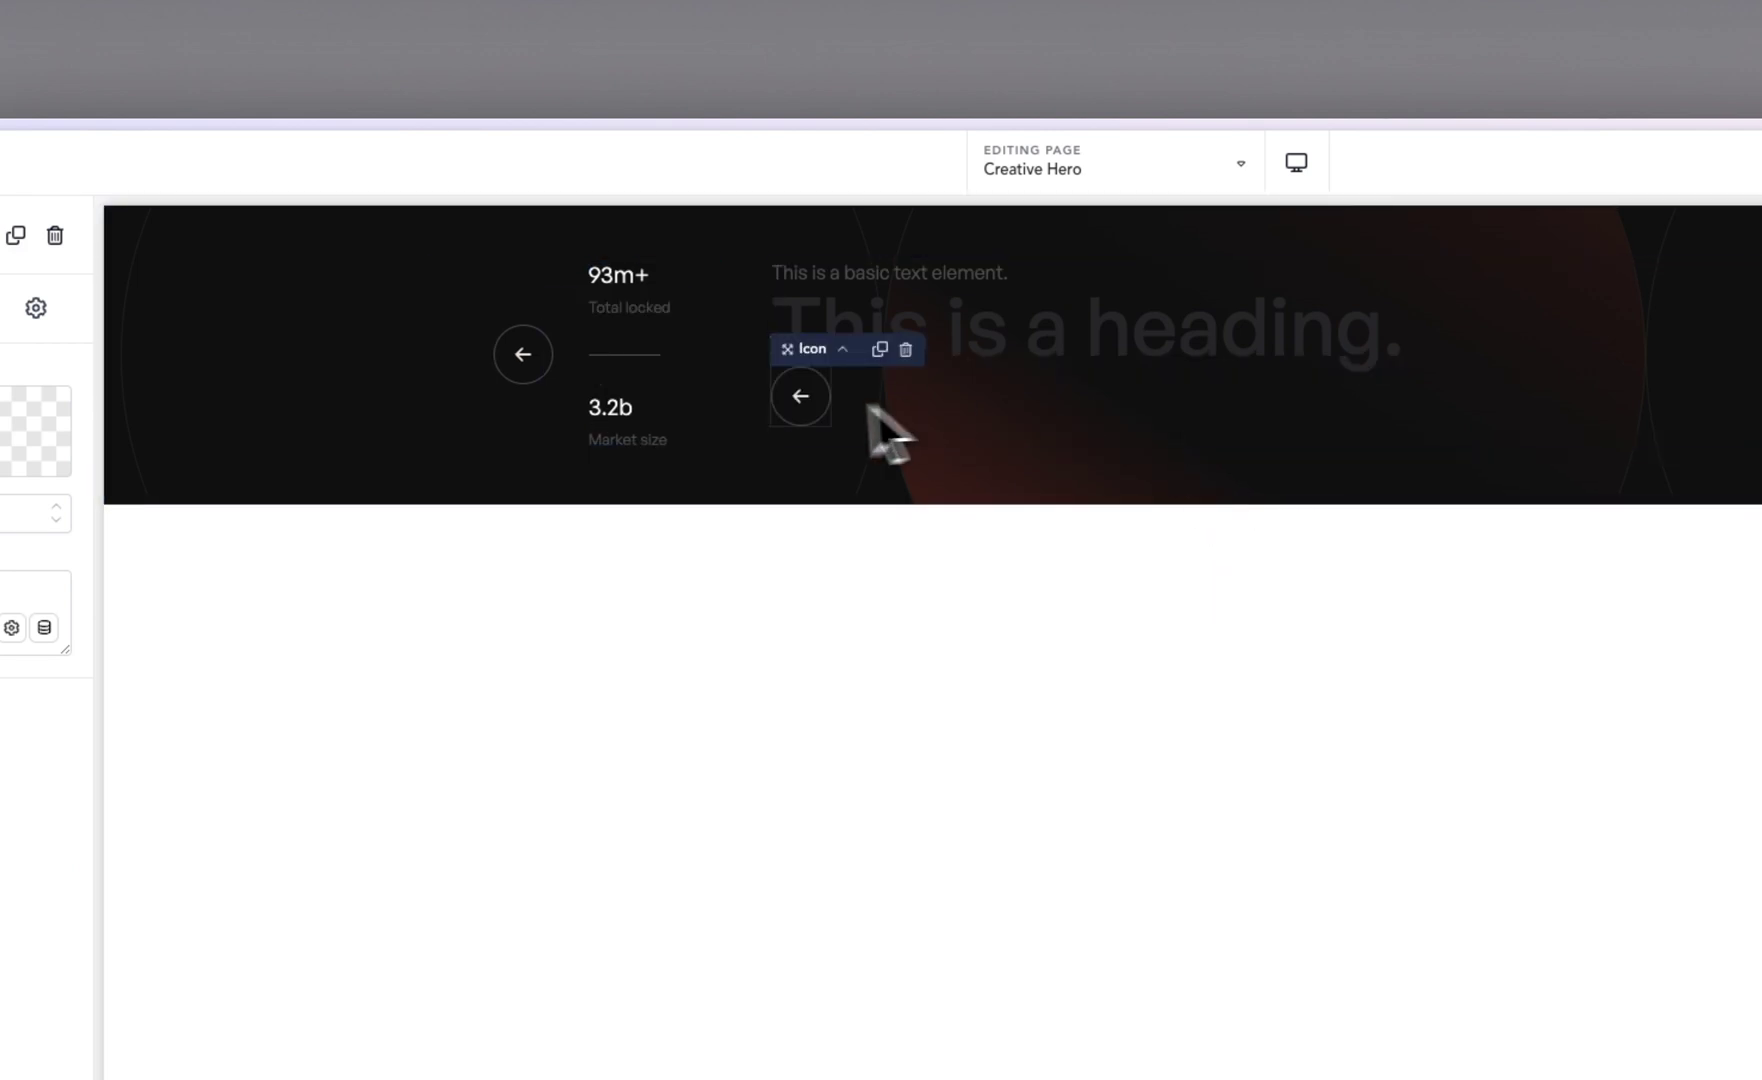
Step: Search the icon library for "arrow" and replace the middle div's icon with the thin arrow pointing up and right
left_click(272, 438)
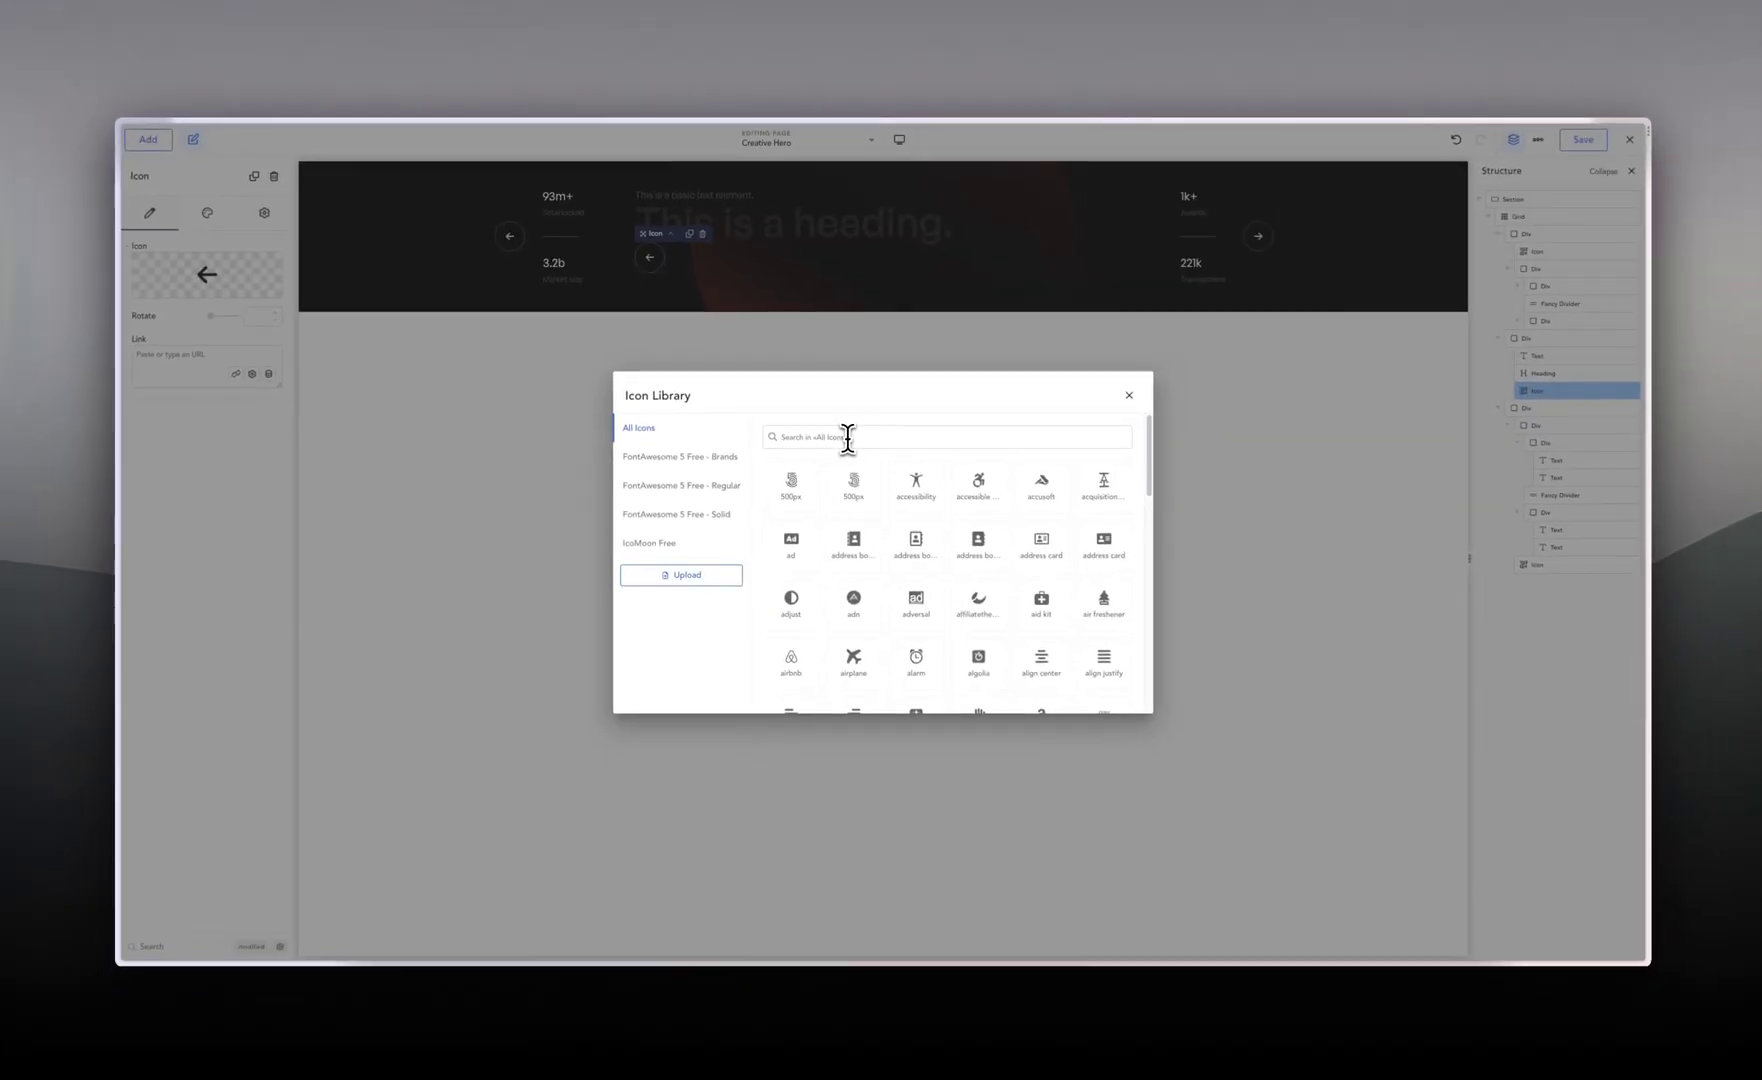
type("arro")
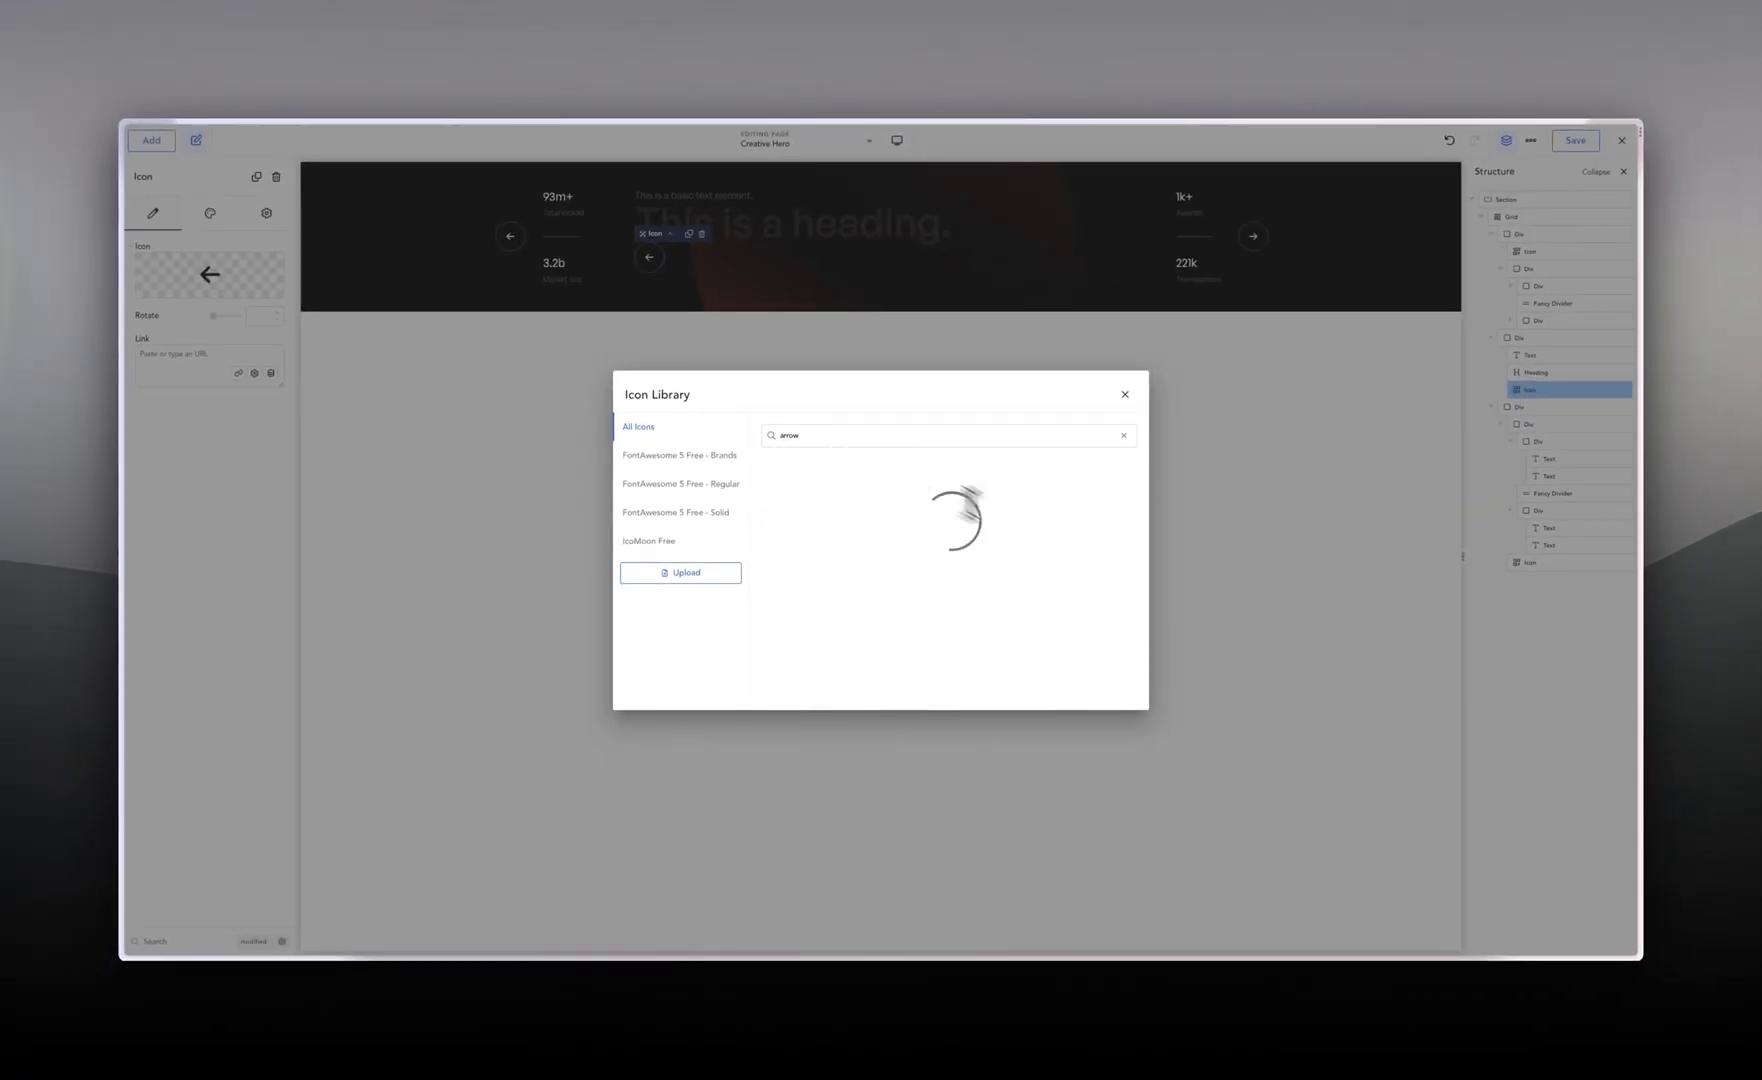
type("w")
scroll(962, 615, "down", 5)
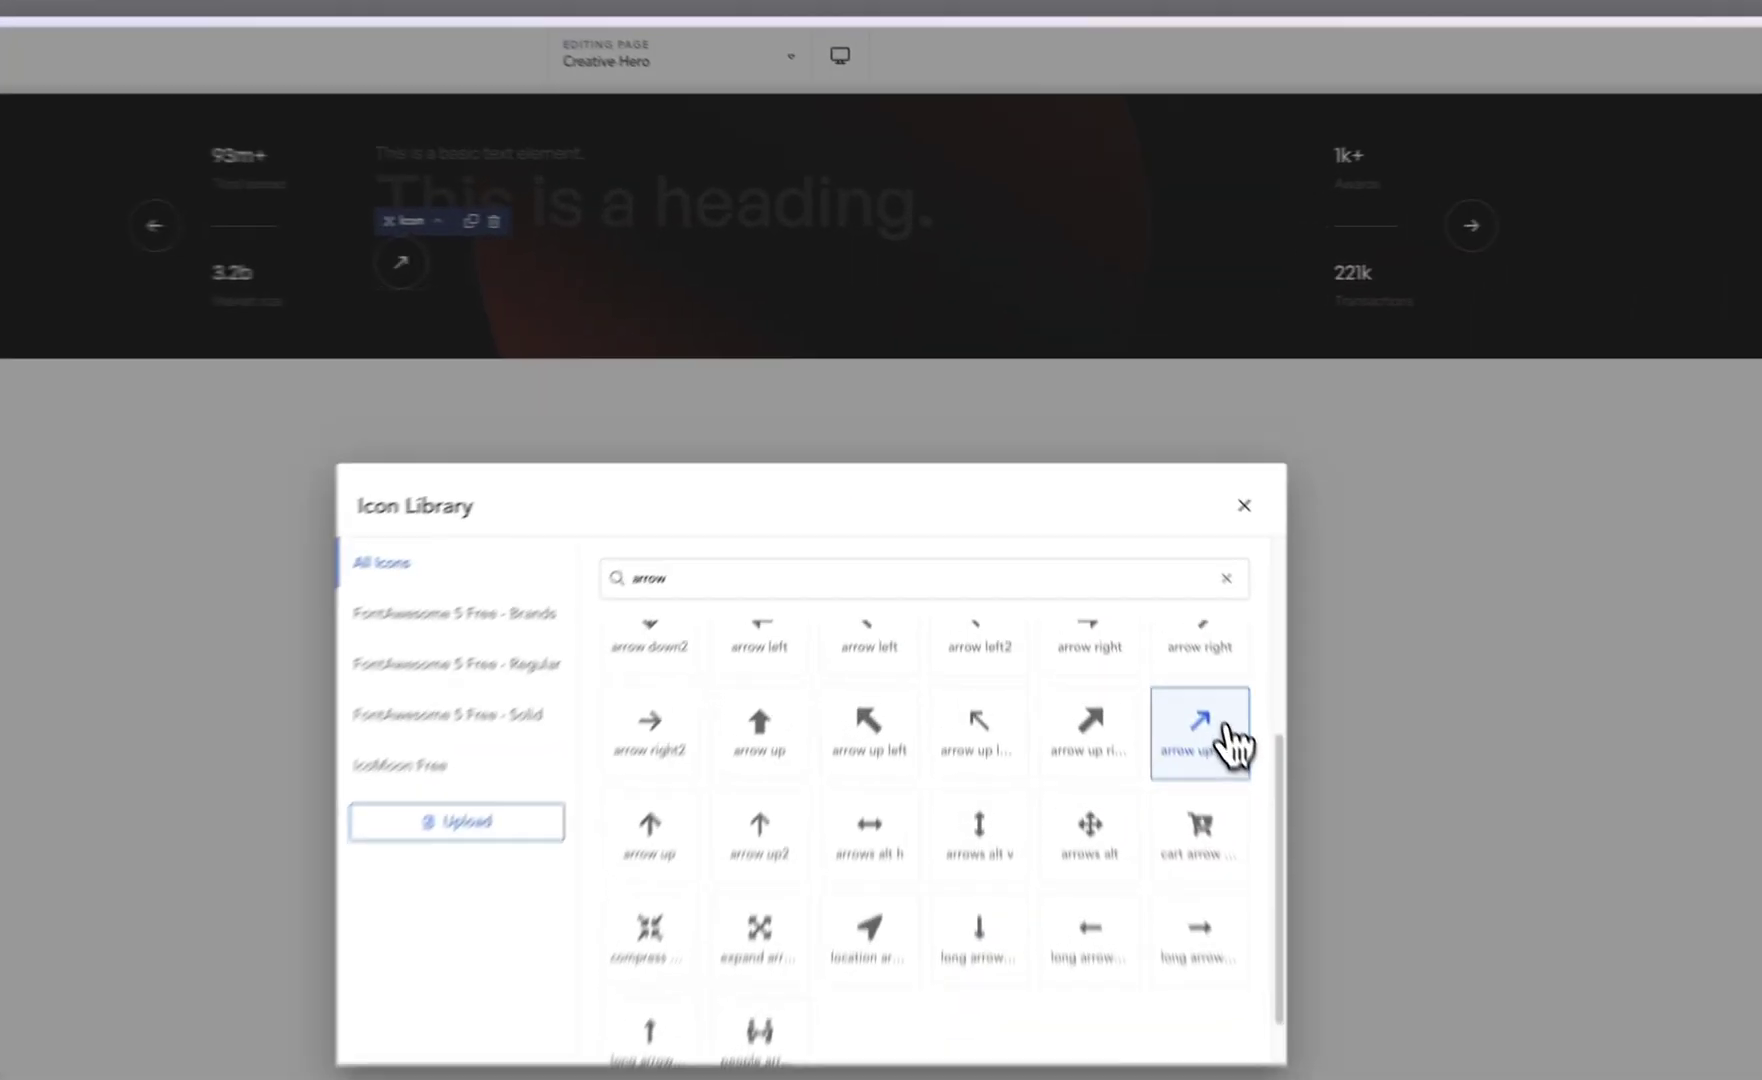
left_click(1108, 545)
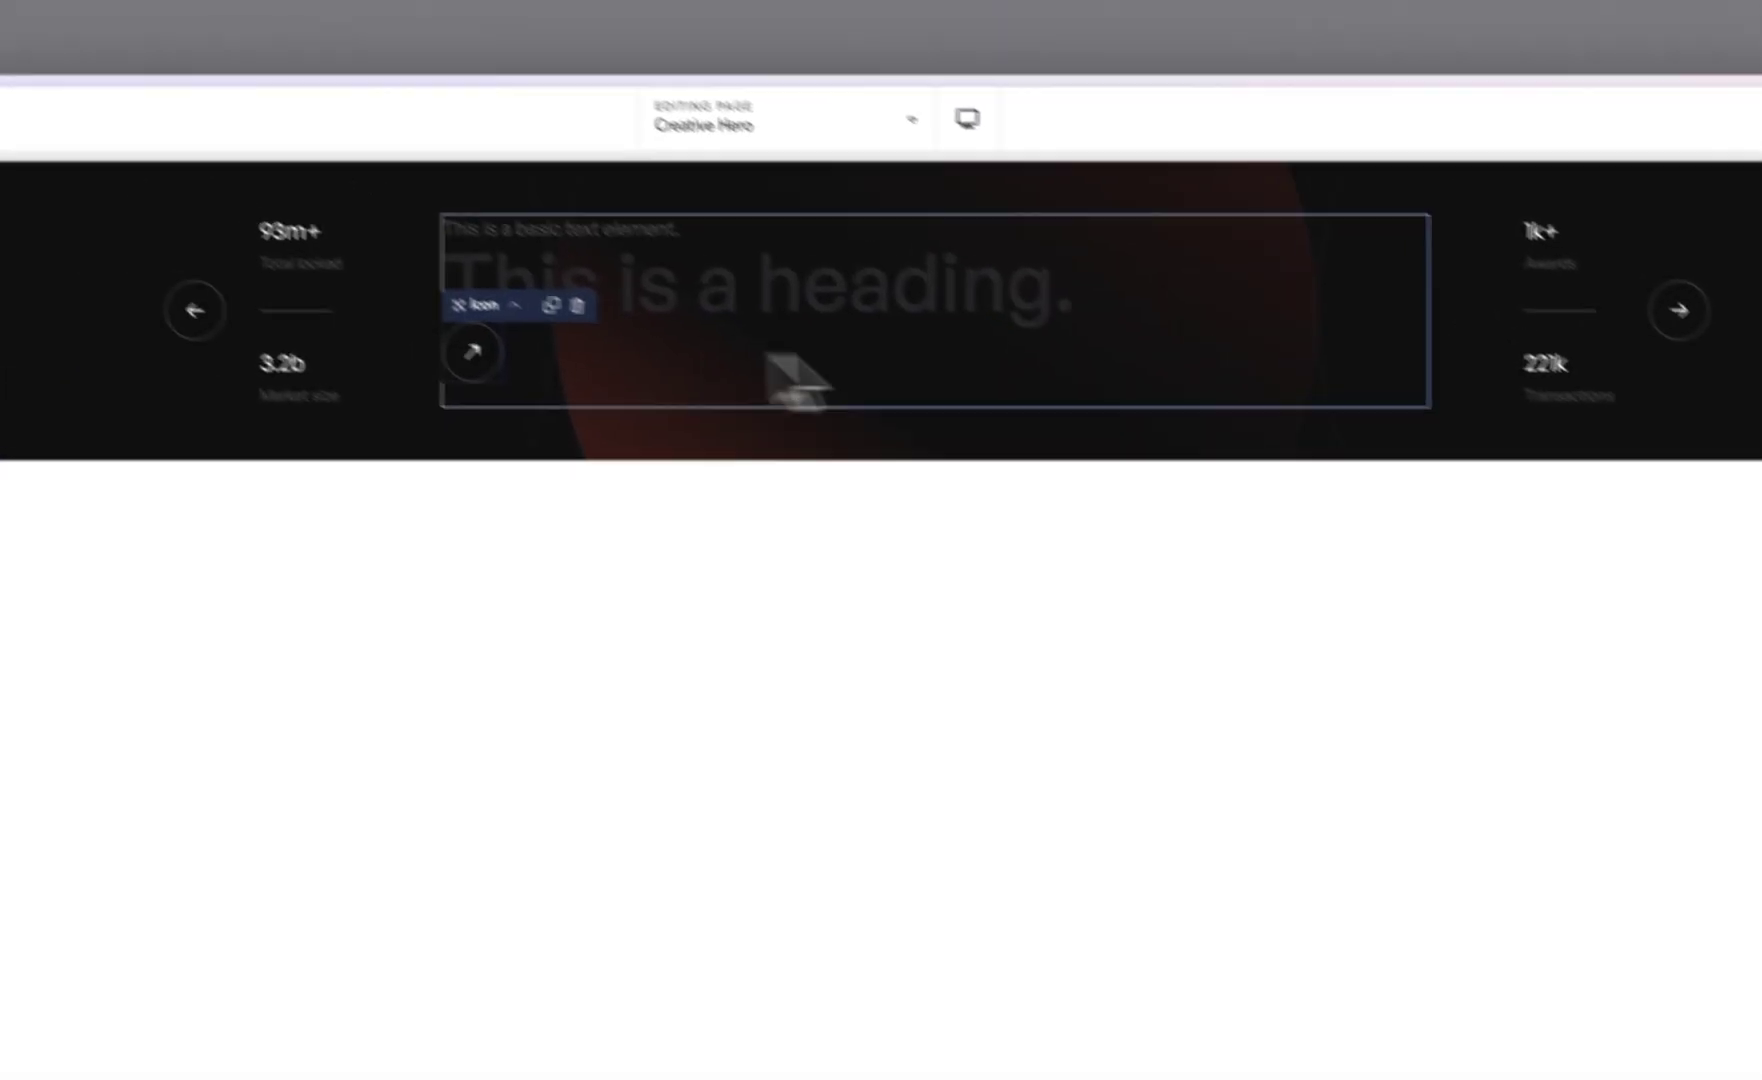
Step: Set the middle div's layout gap to 30 px and its Align to Center
left_click(1186, 412)
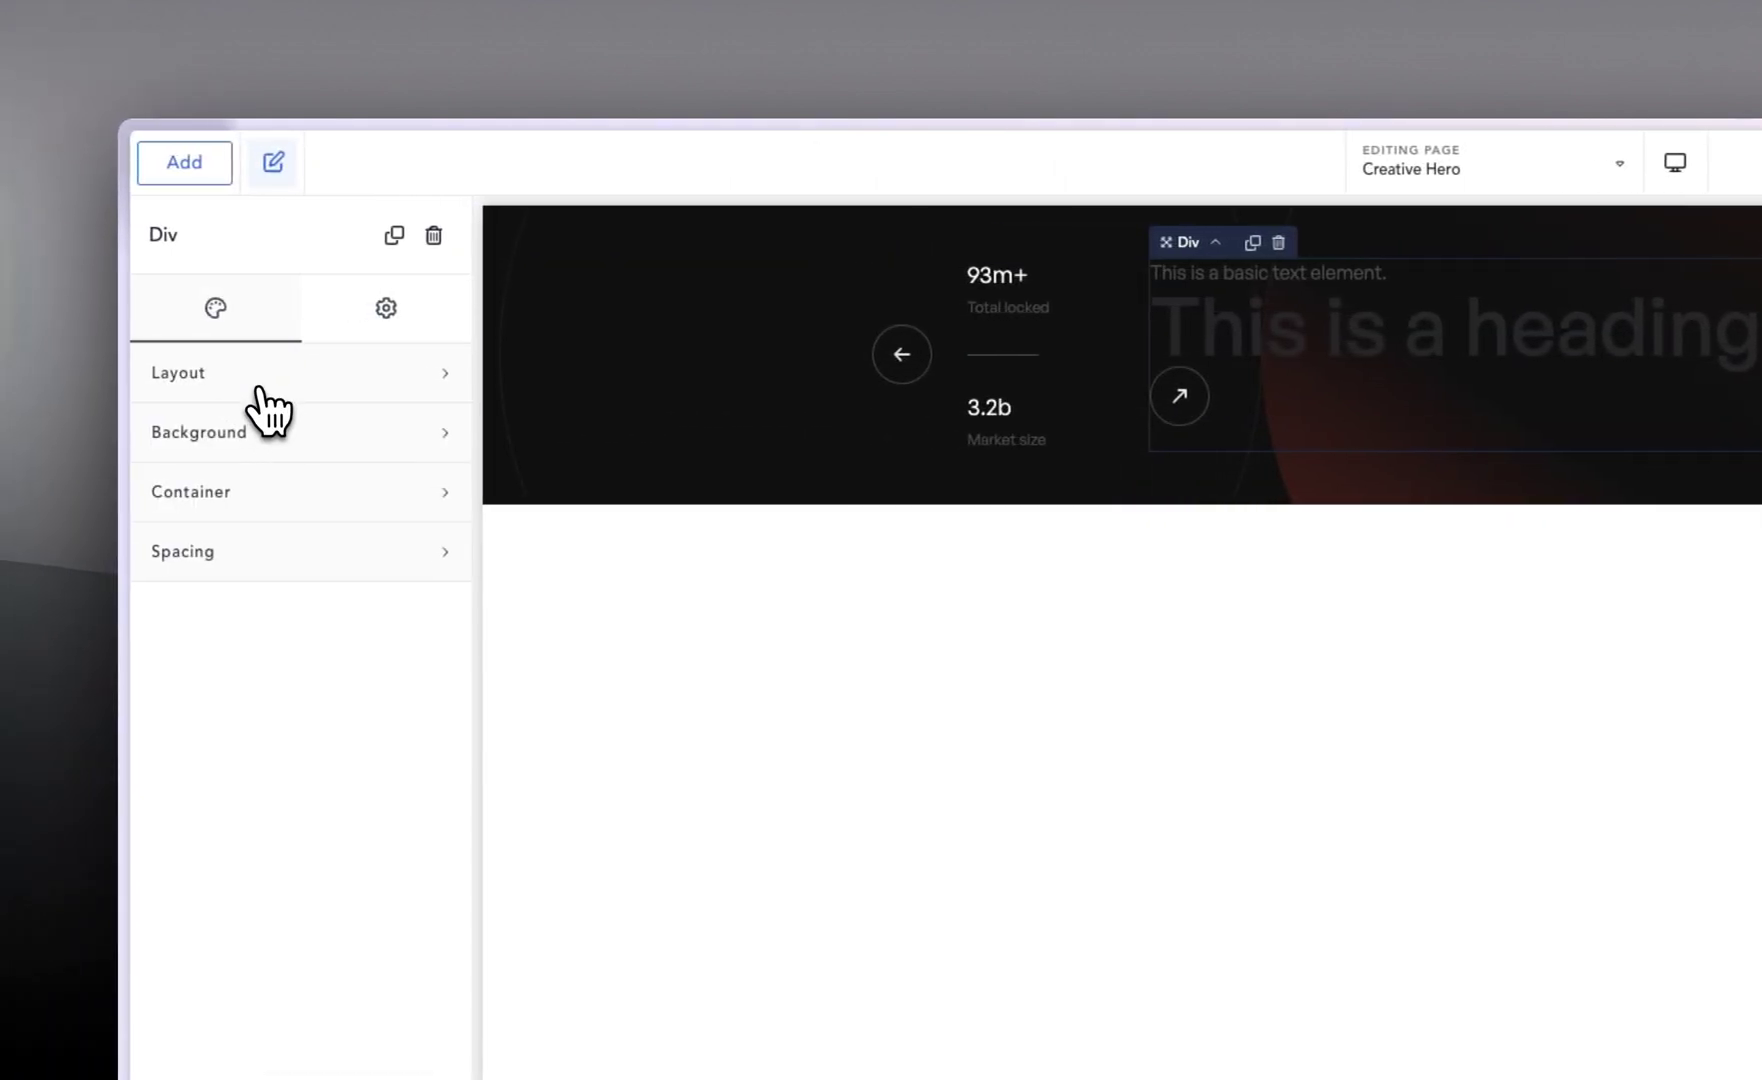
left_click(258, 389)
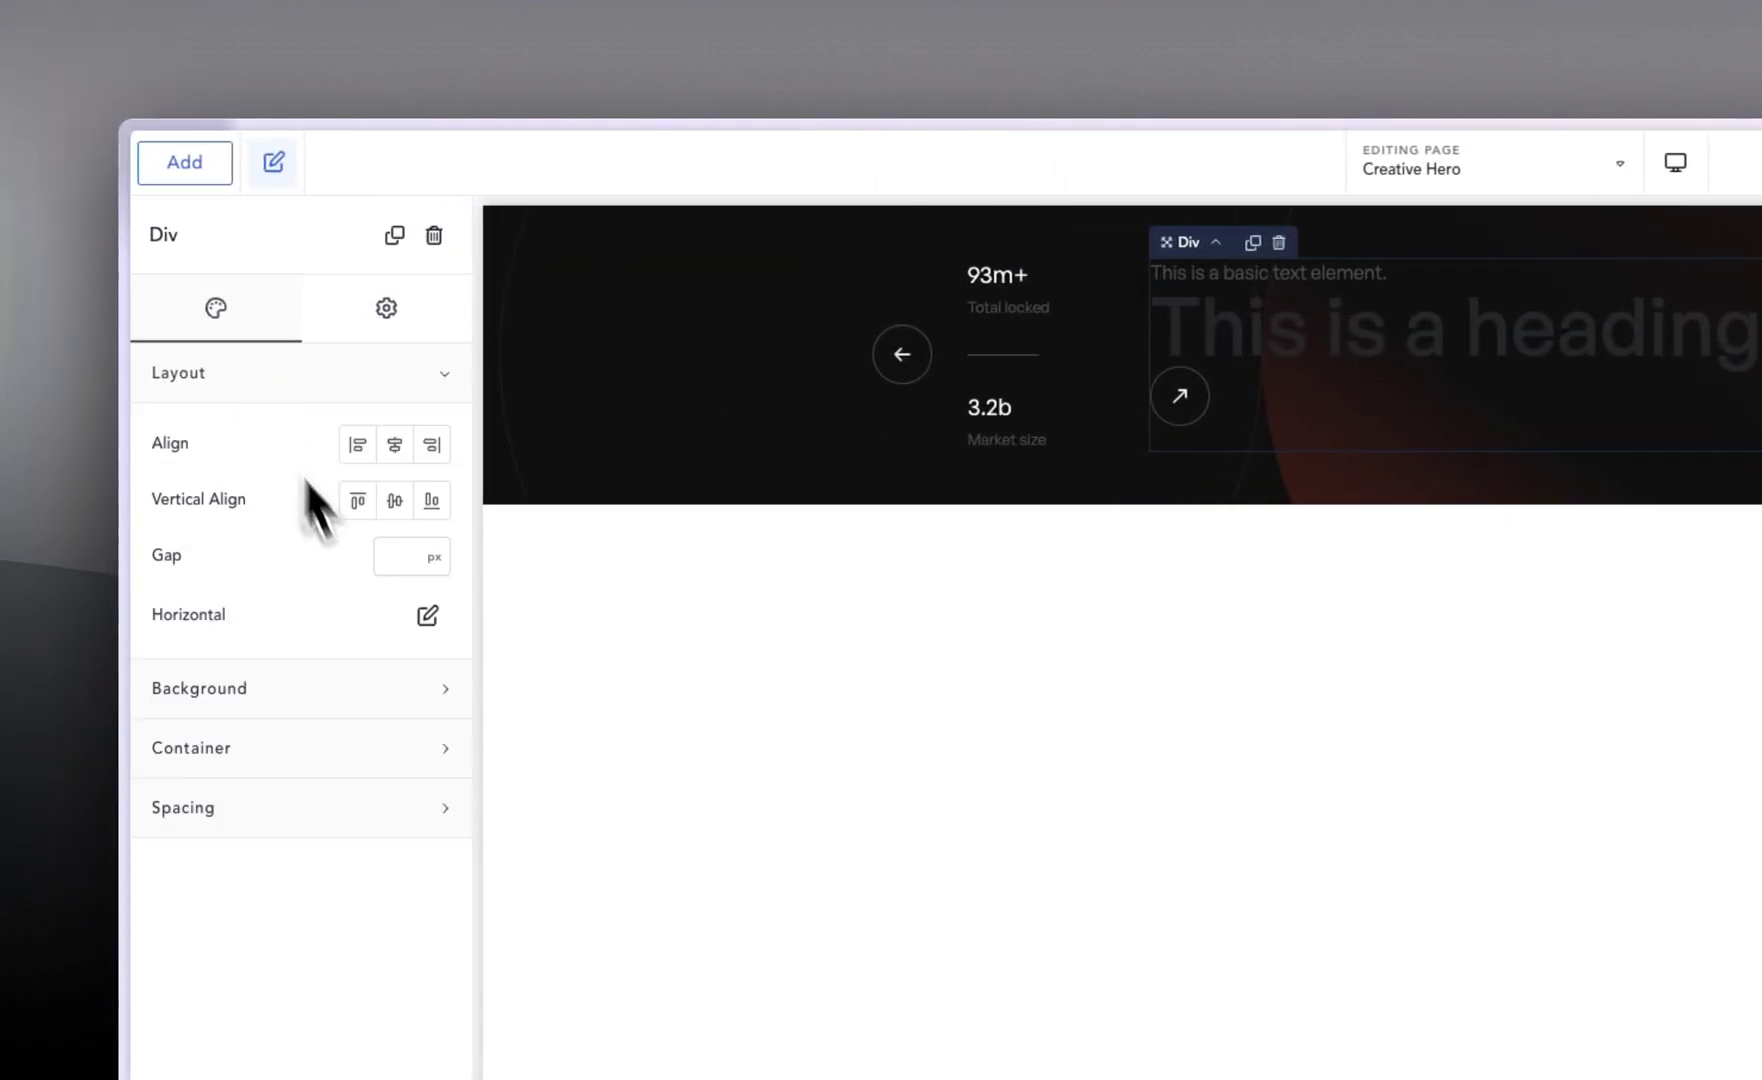
left_click(378, 556)
type("30")
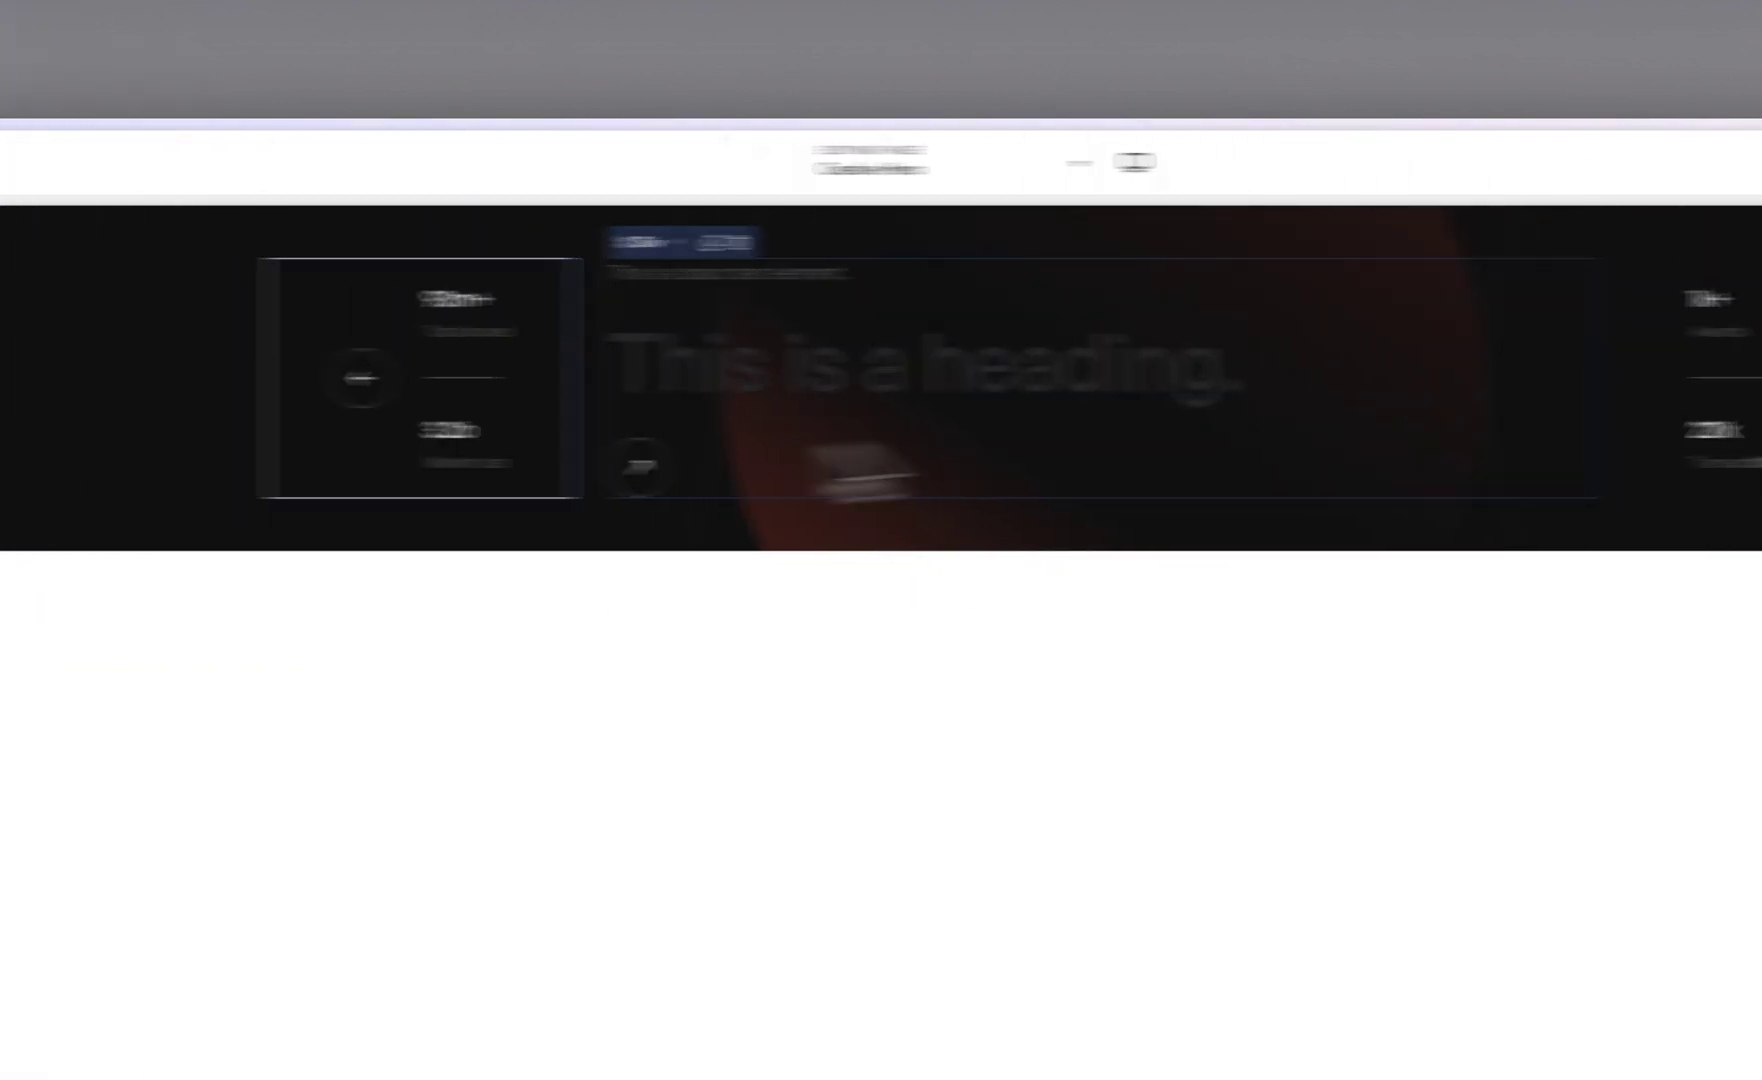
left_click(395, 444)
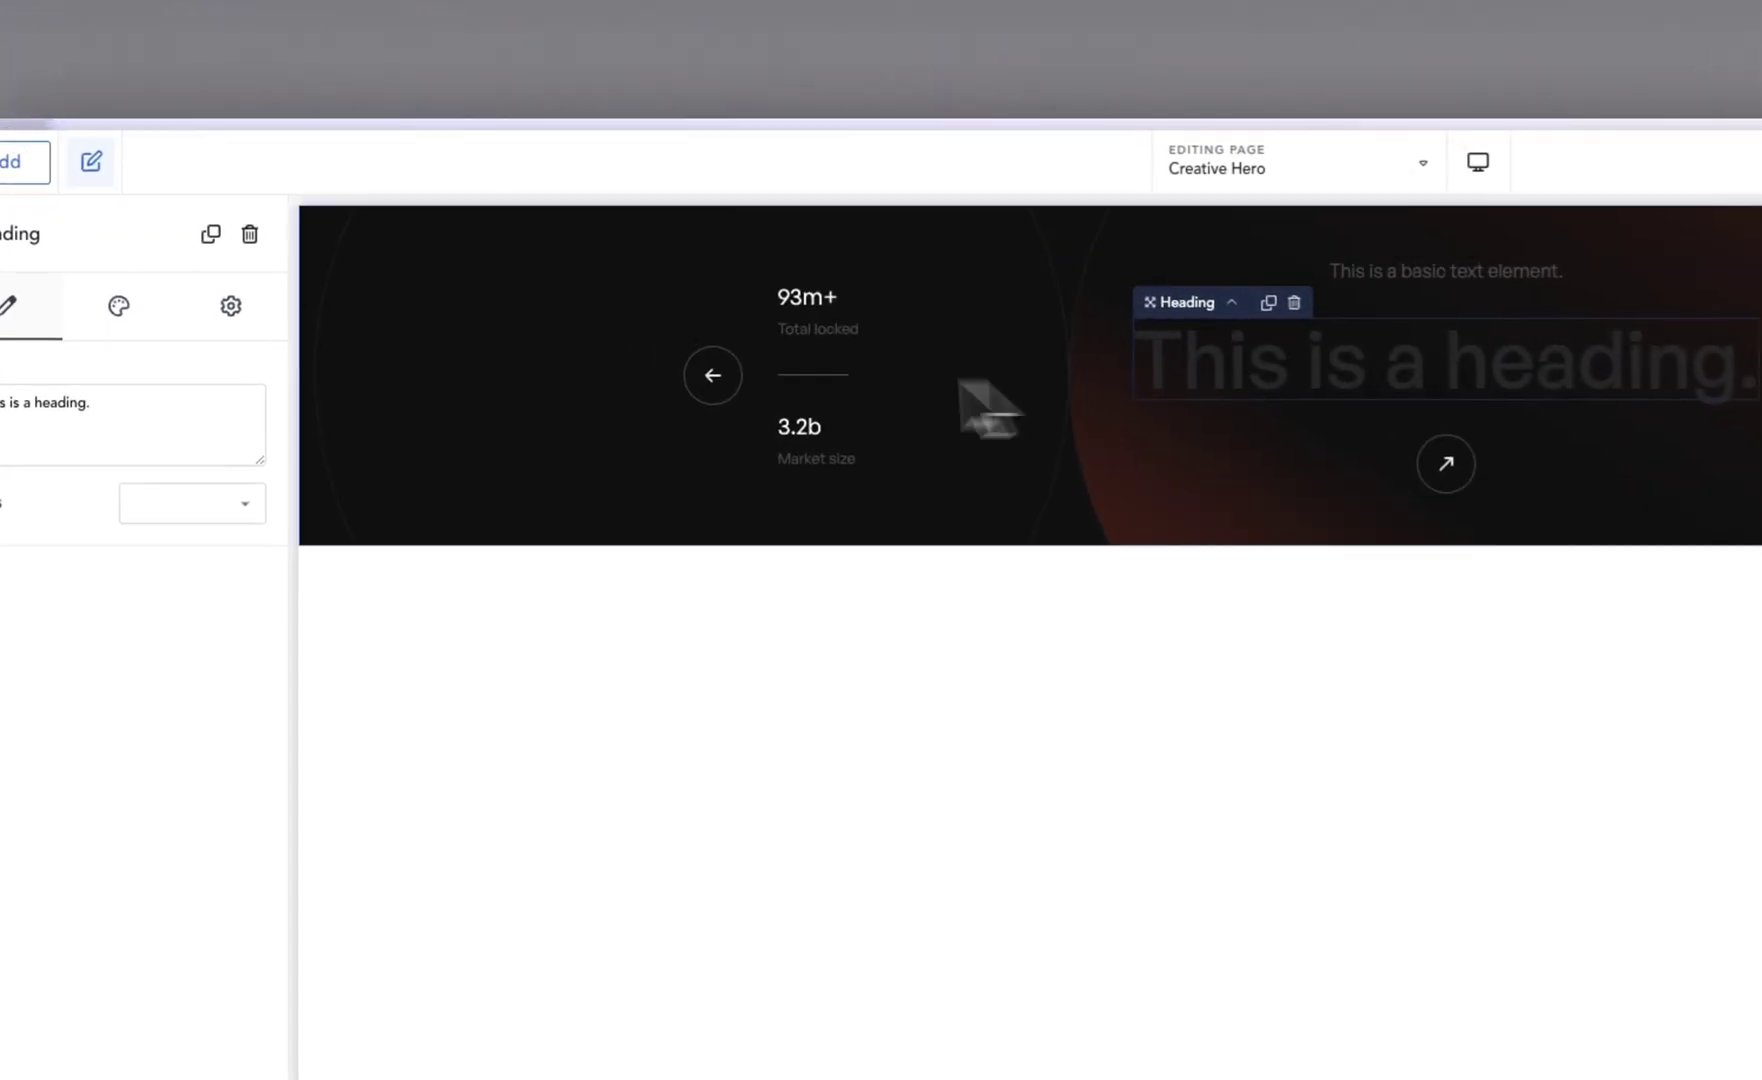
Step: Replace the heading's text with "Next level of crypto and fintech product"
key("ctrl+a")
type("Ne")
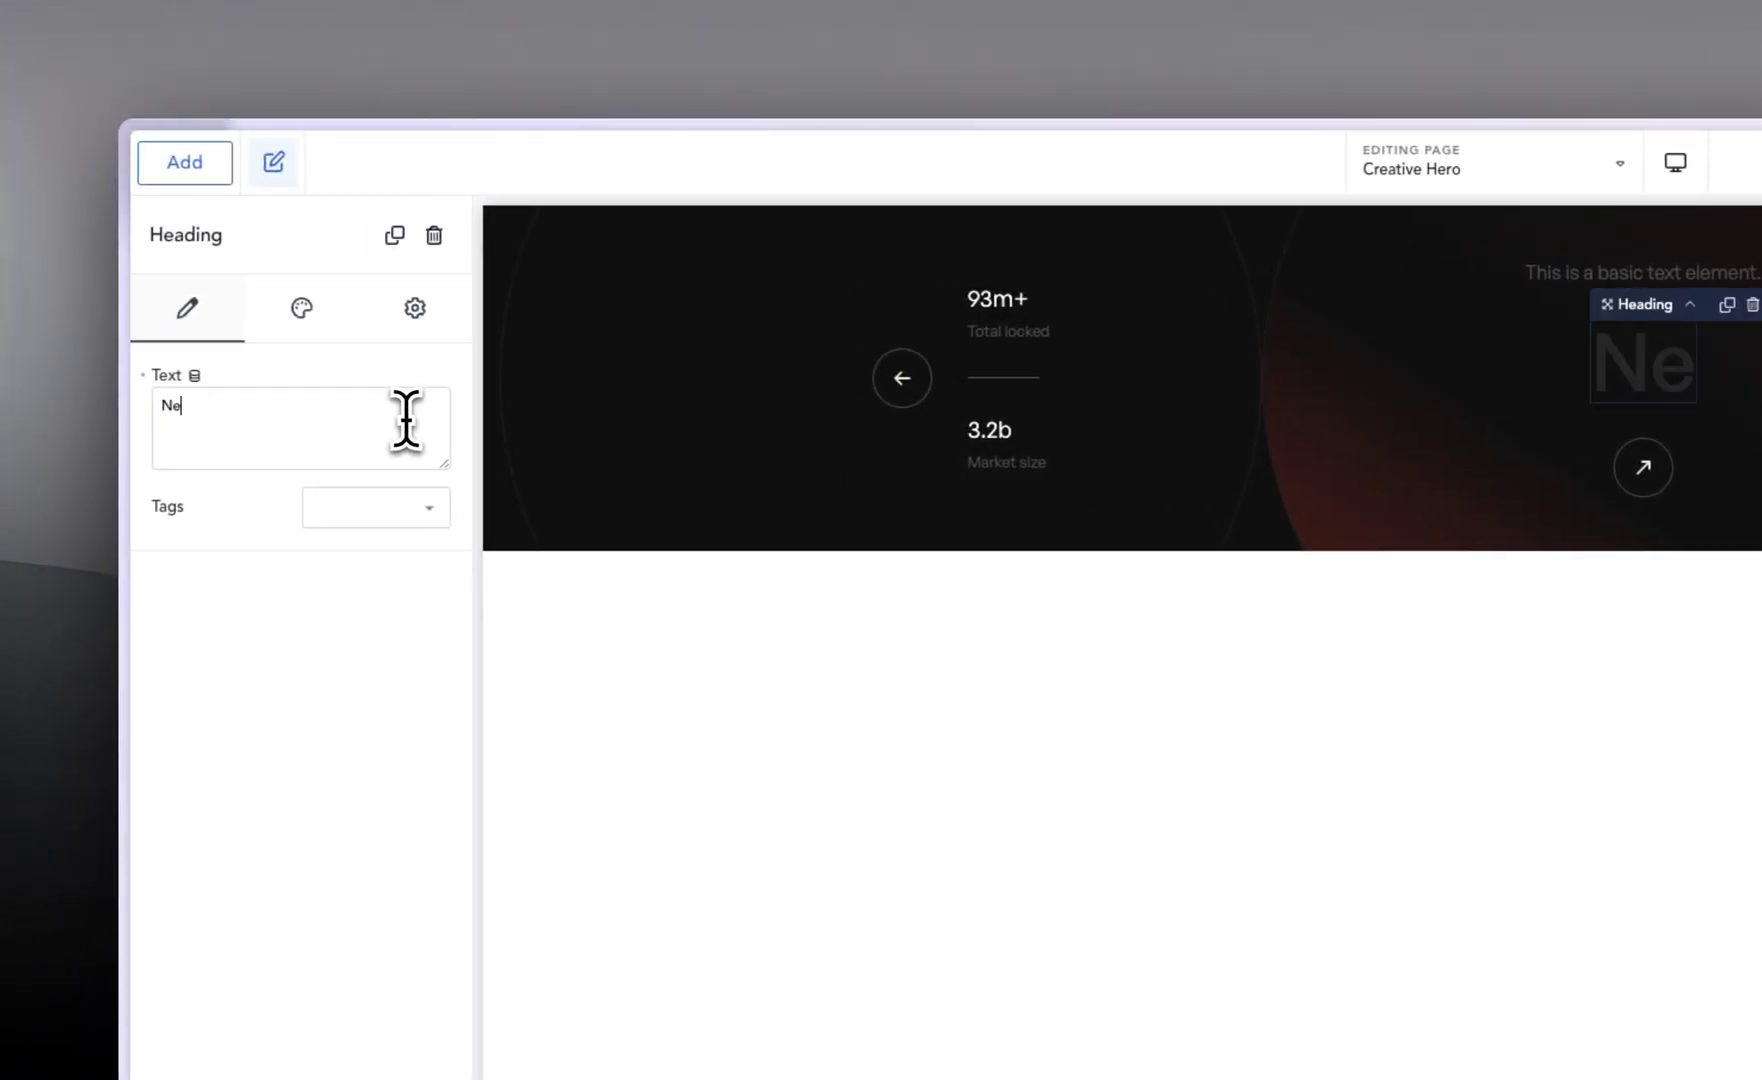
type("xt level of")
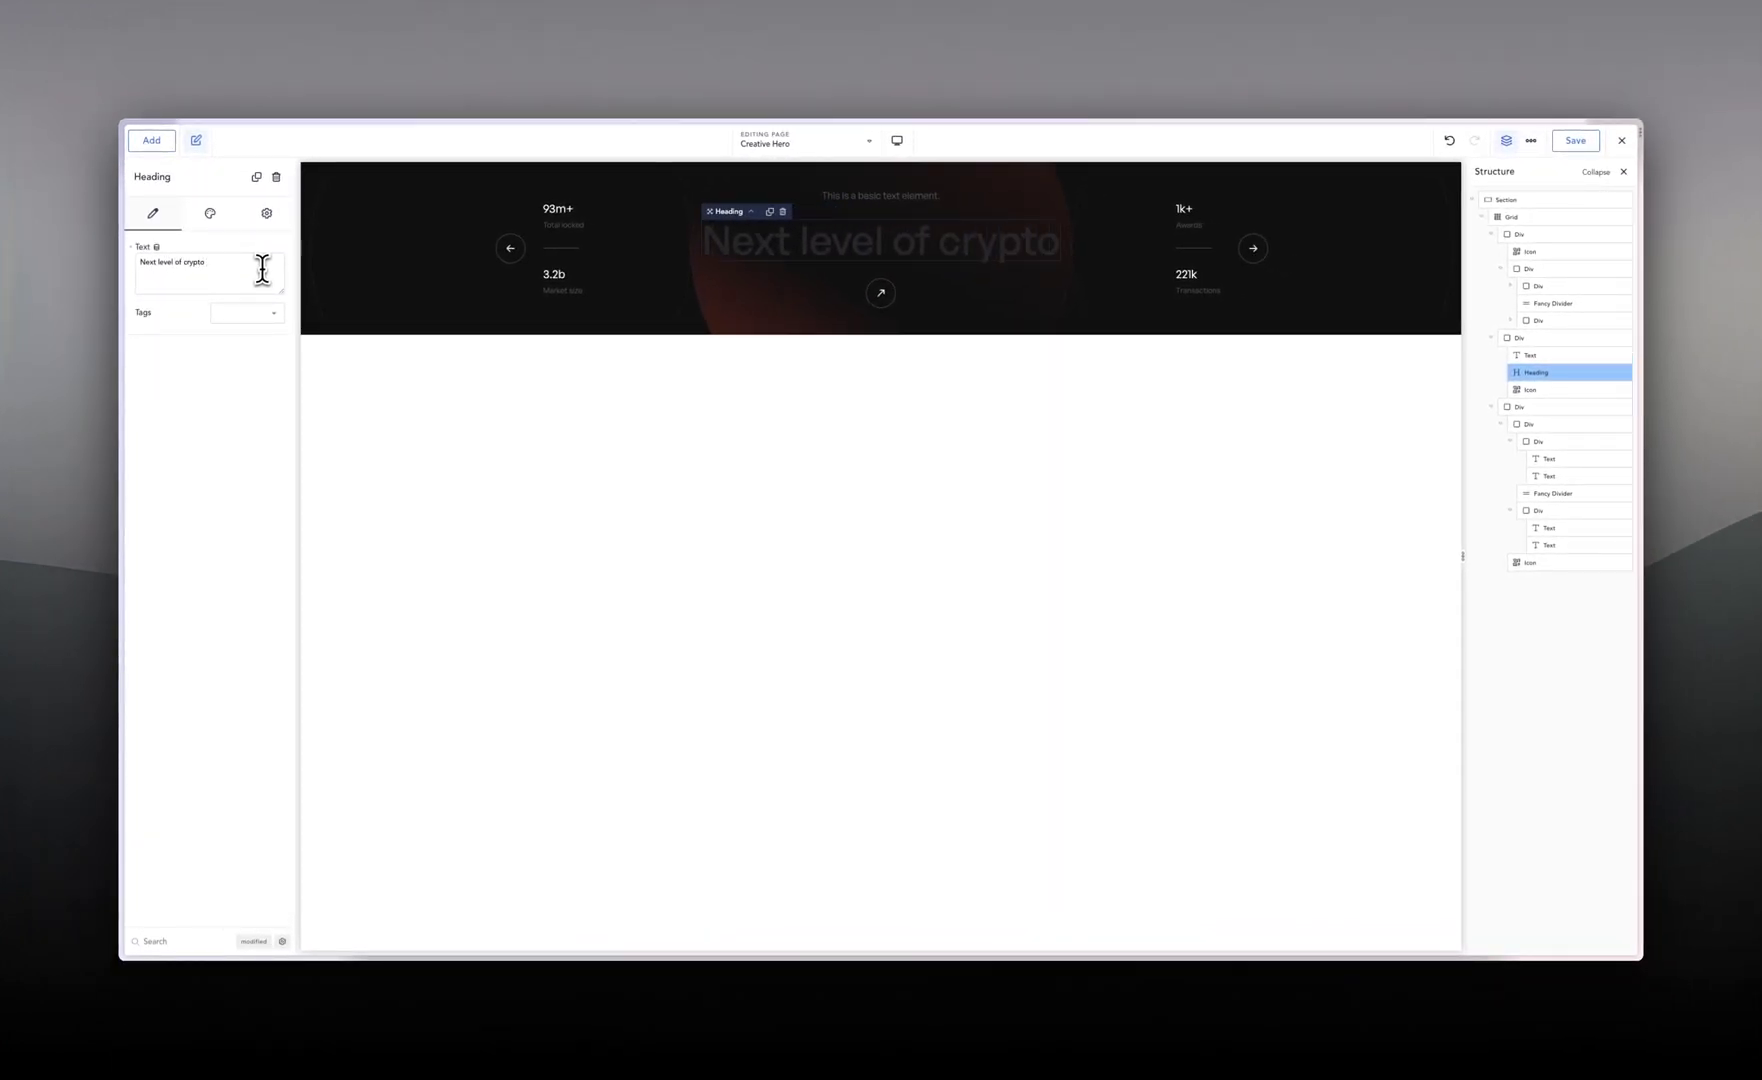
type("crypto and fintech product")
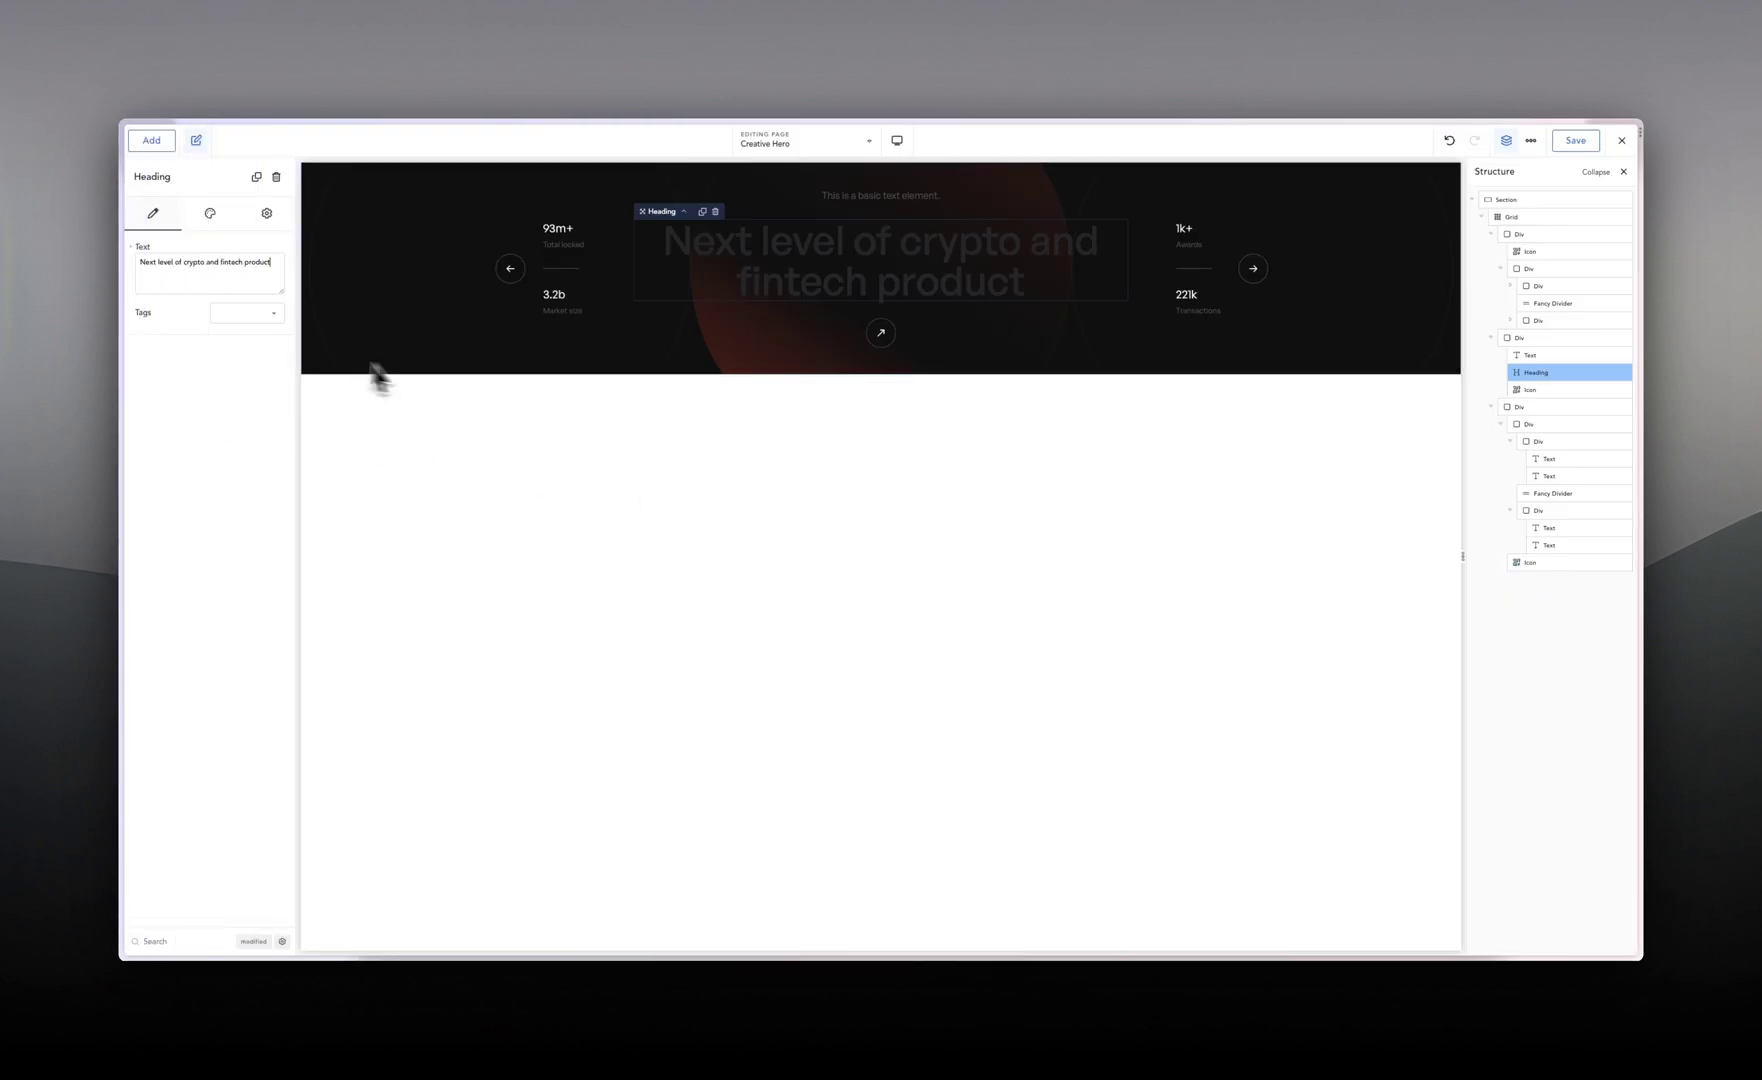
Step: Search Google for "typography symbols" and look through the results for a suitable symbol
mouse_move(129, 312)
left_click(162, 230)
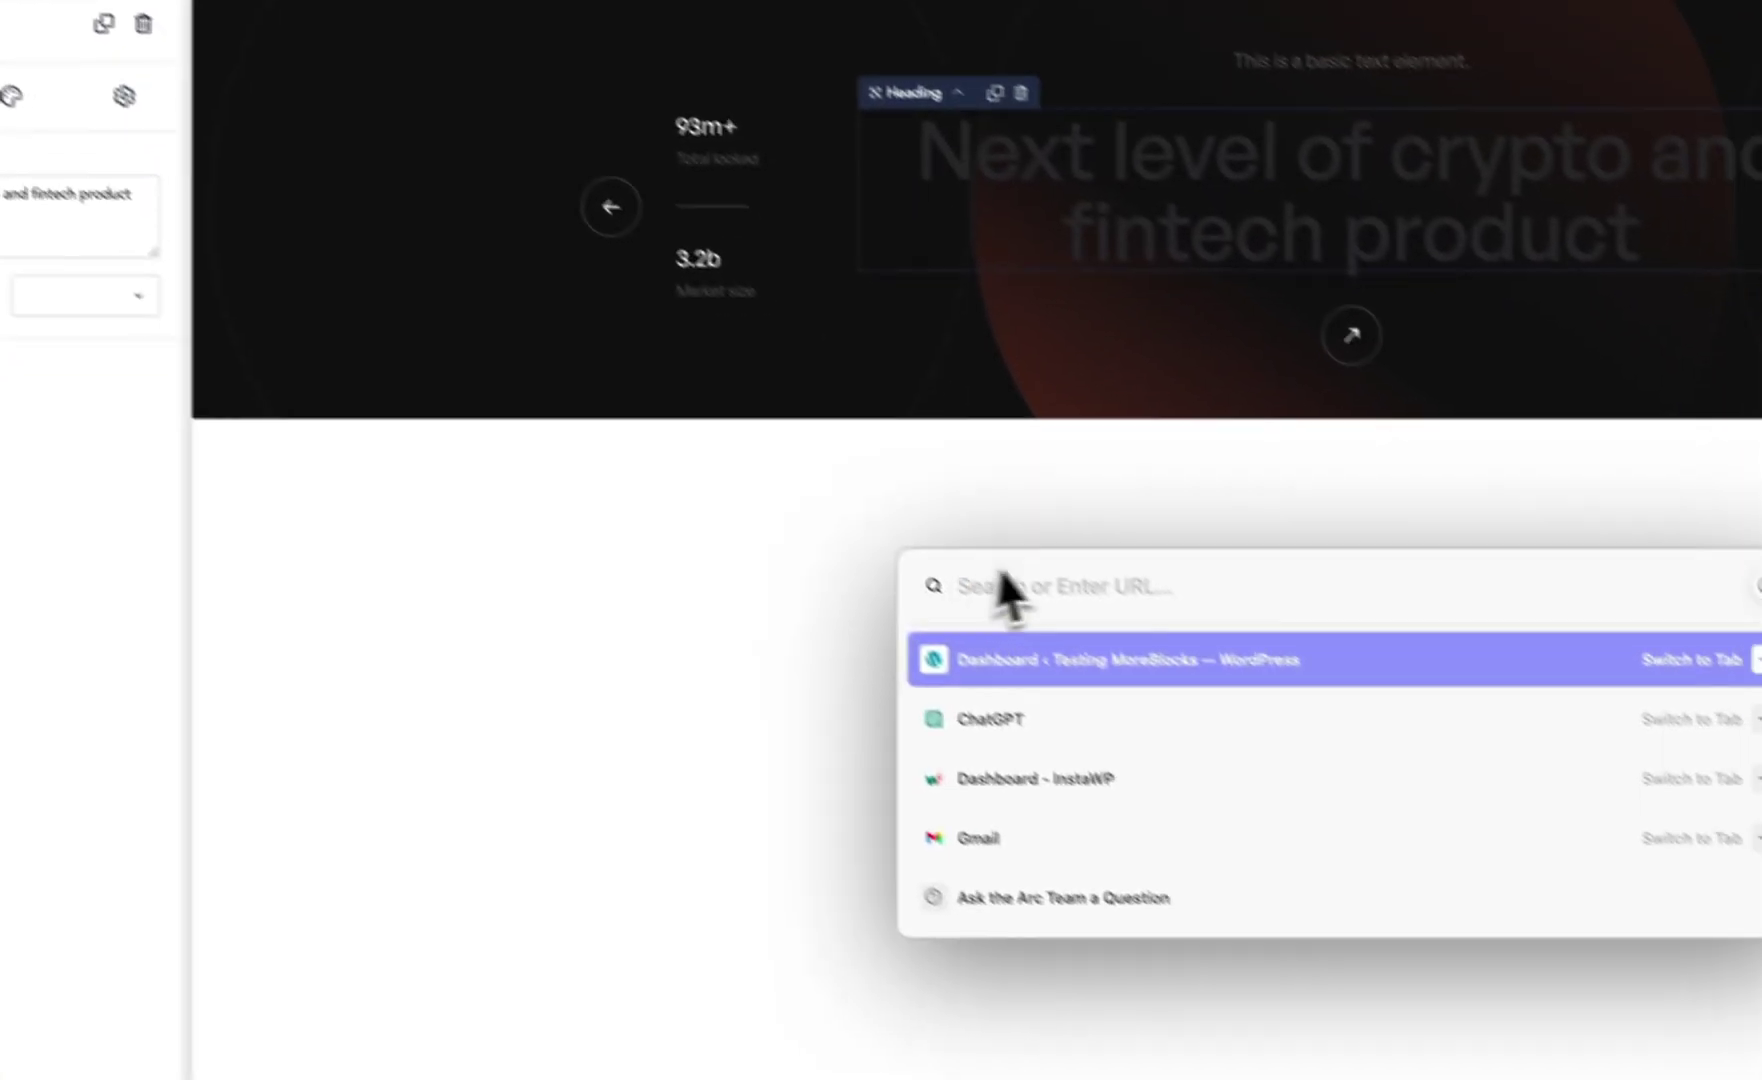
type("ty")
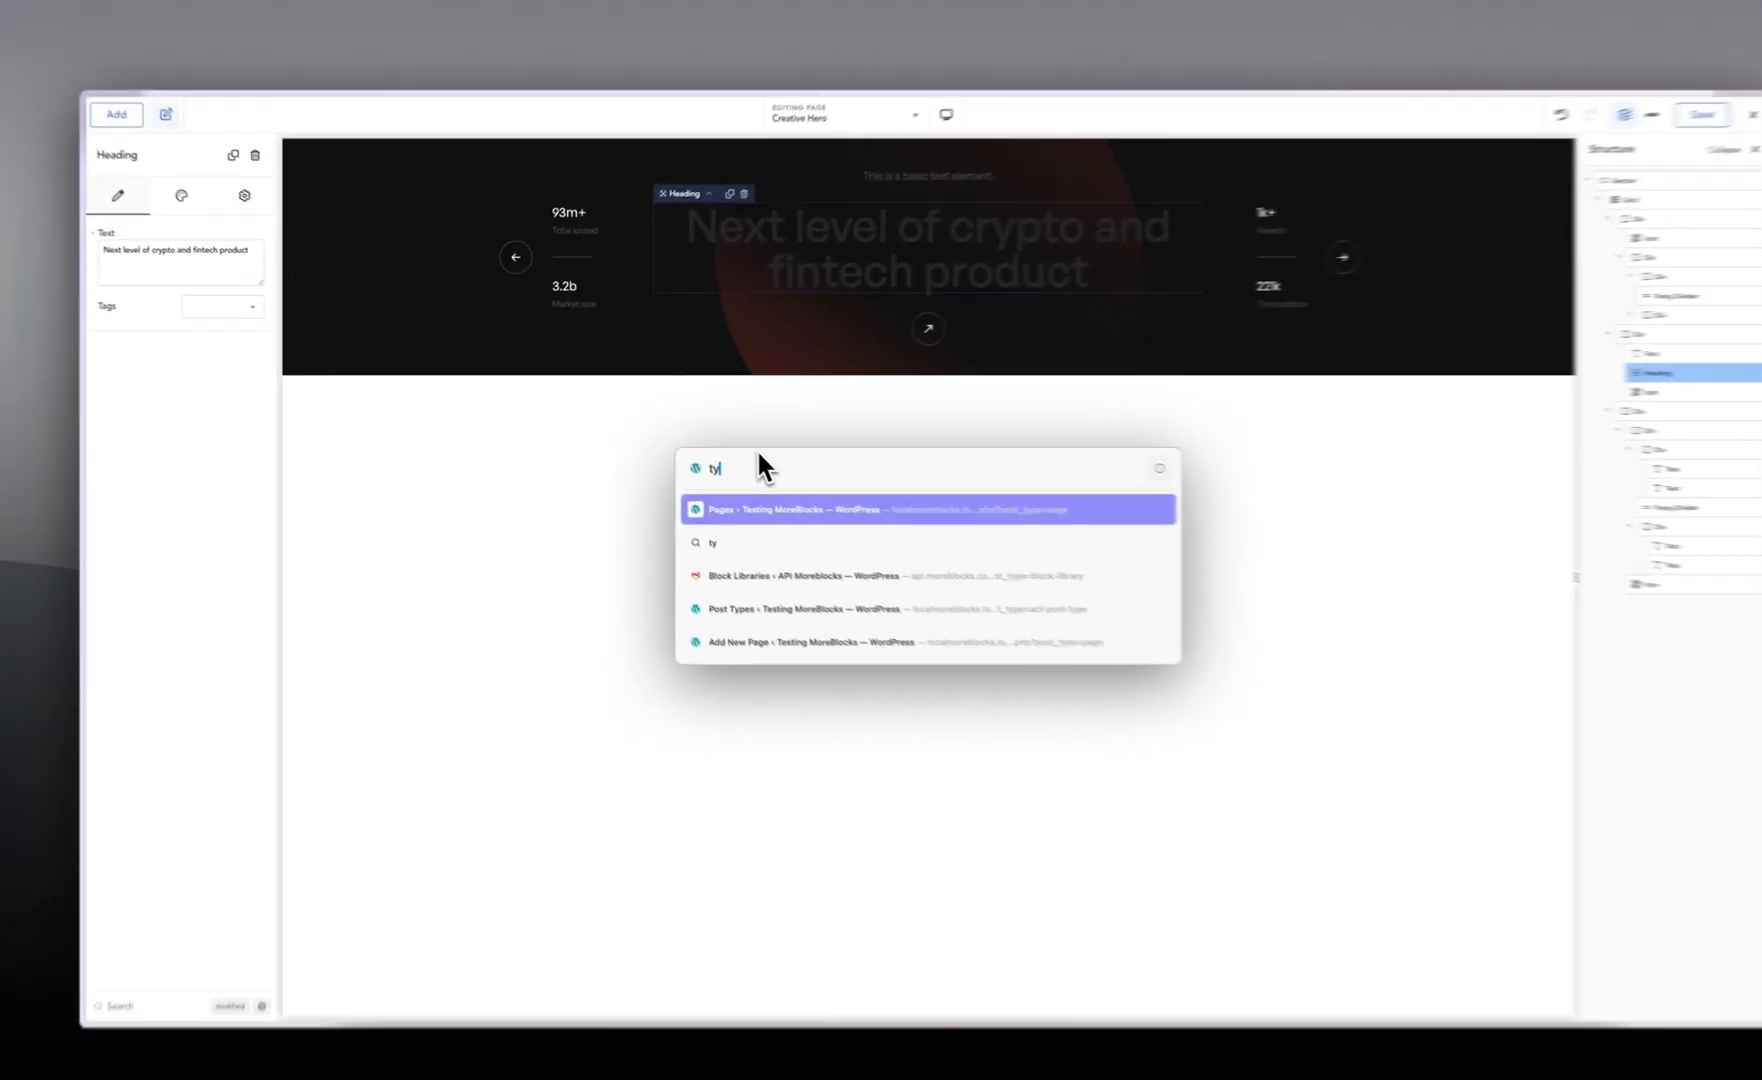
type("po")
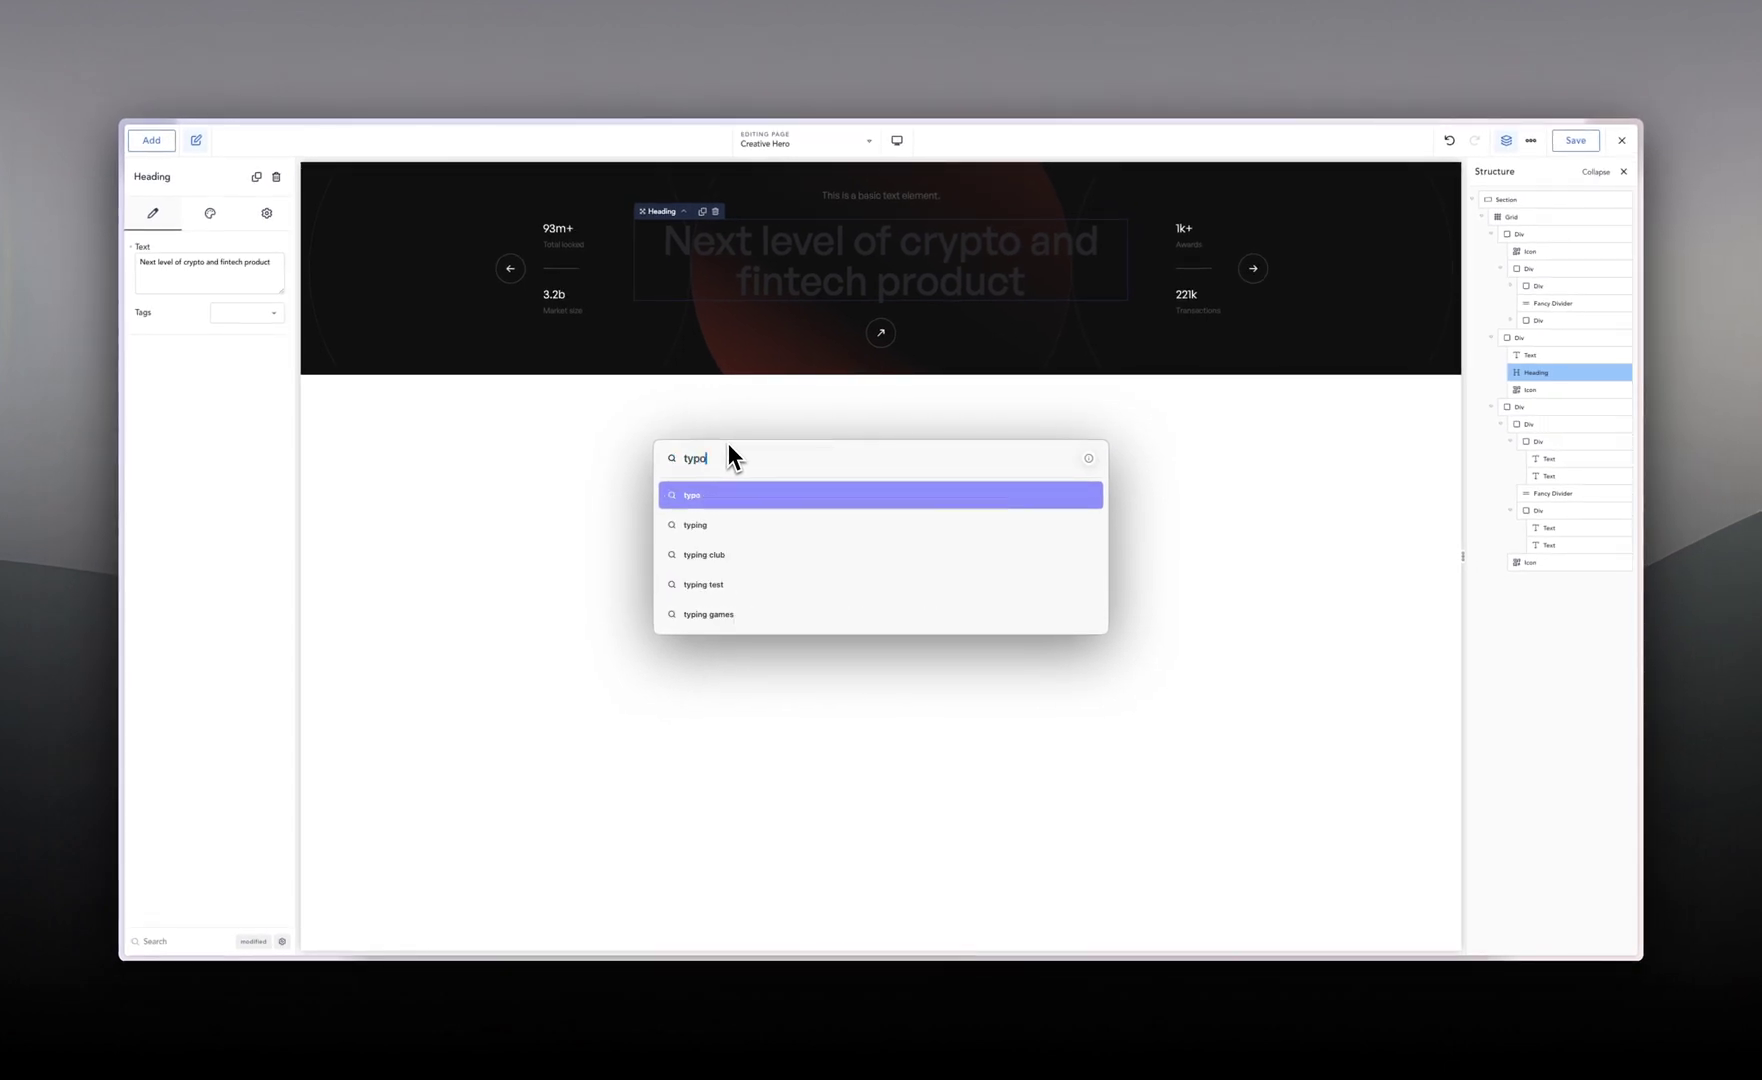
type("graphy symbols")
key("Return")
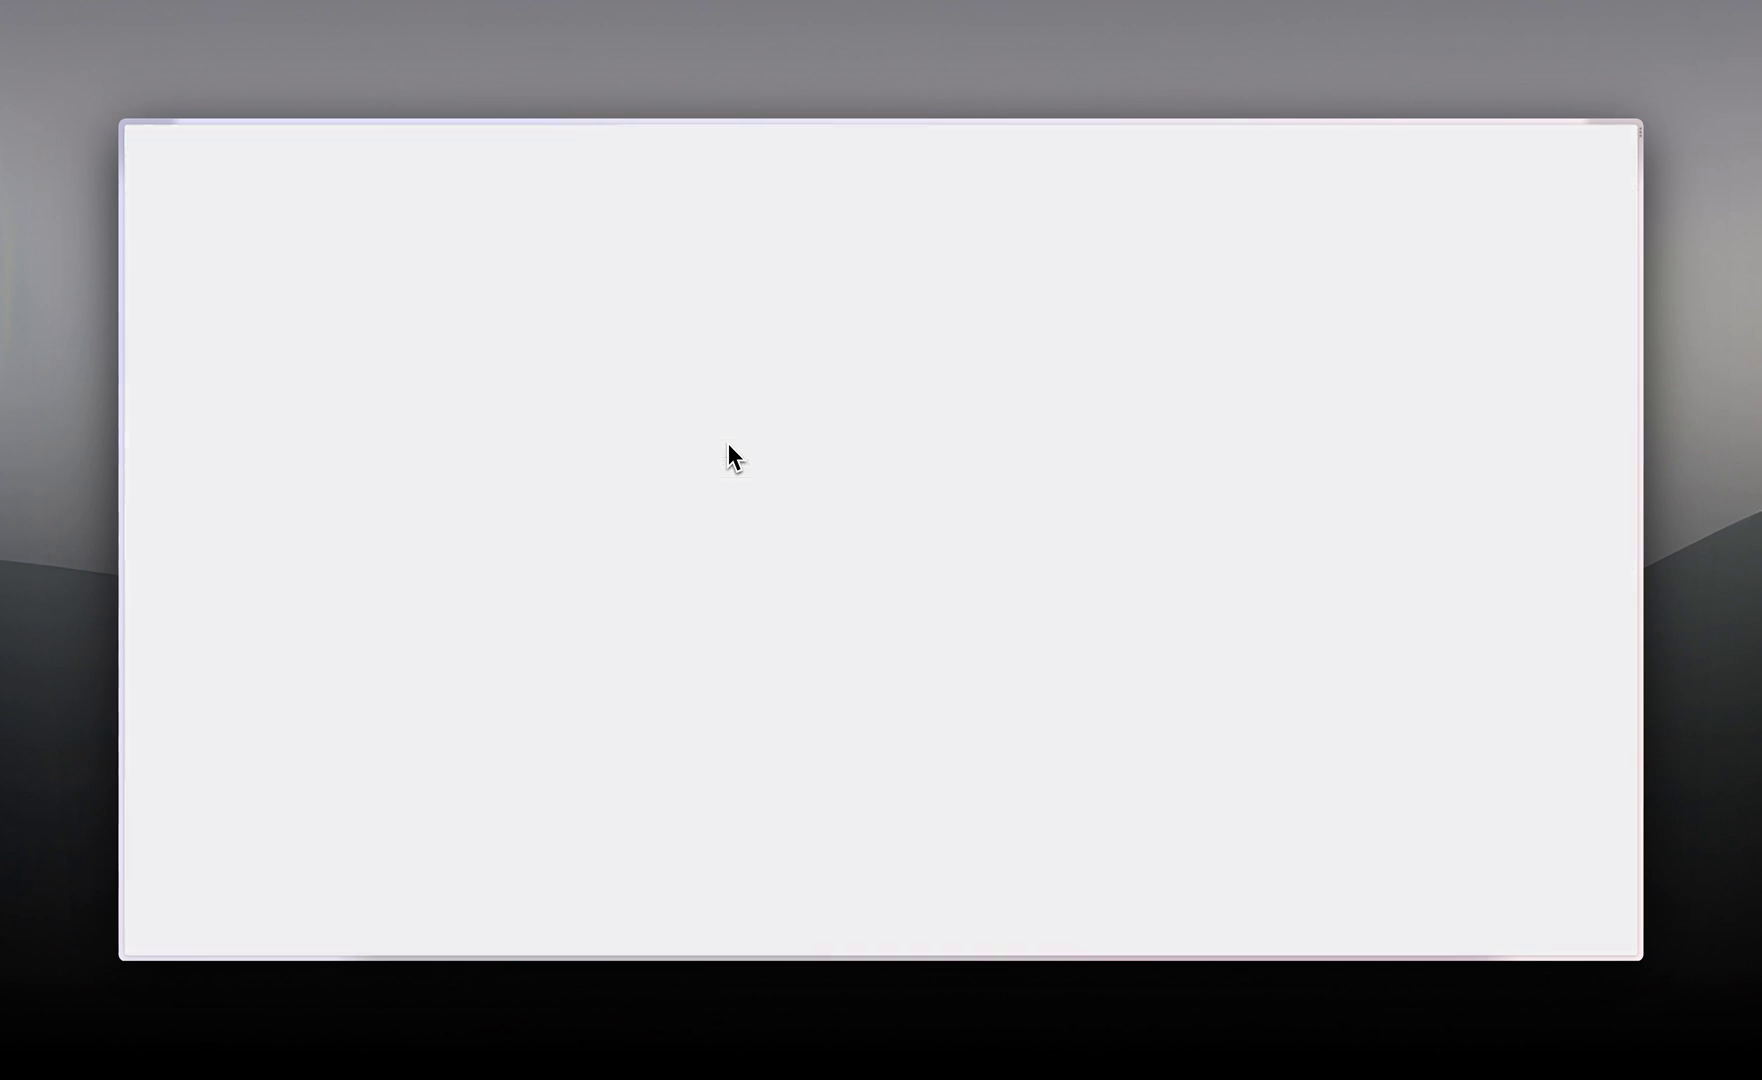
scroll(286, 534, "down", 3)
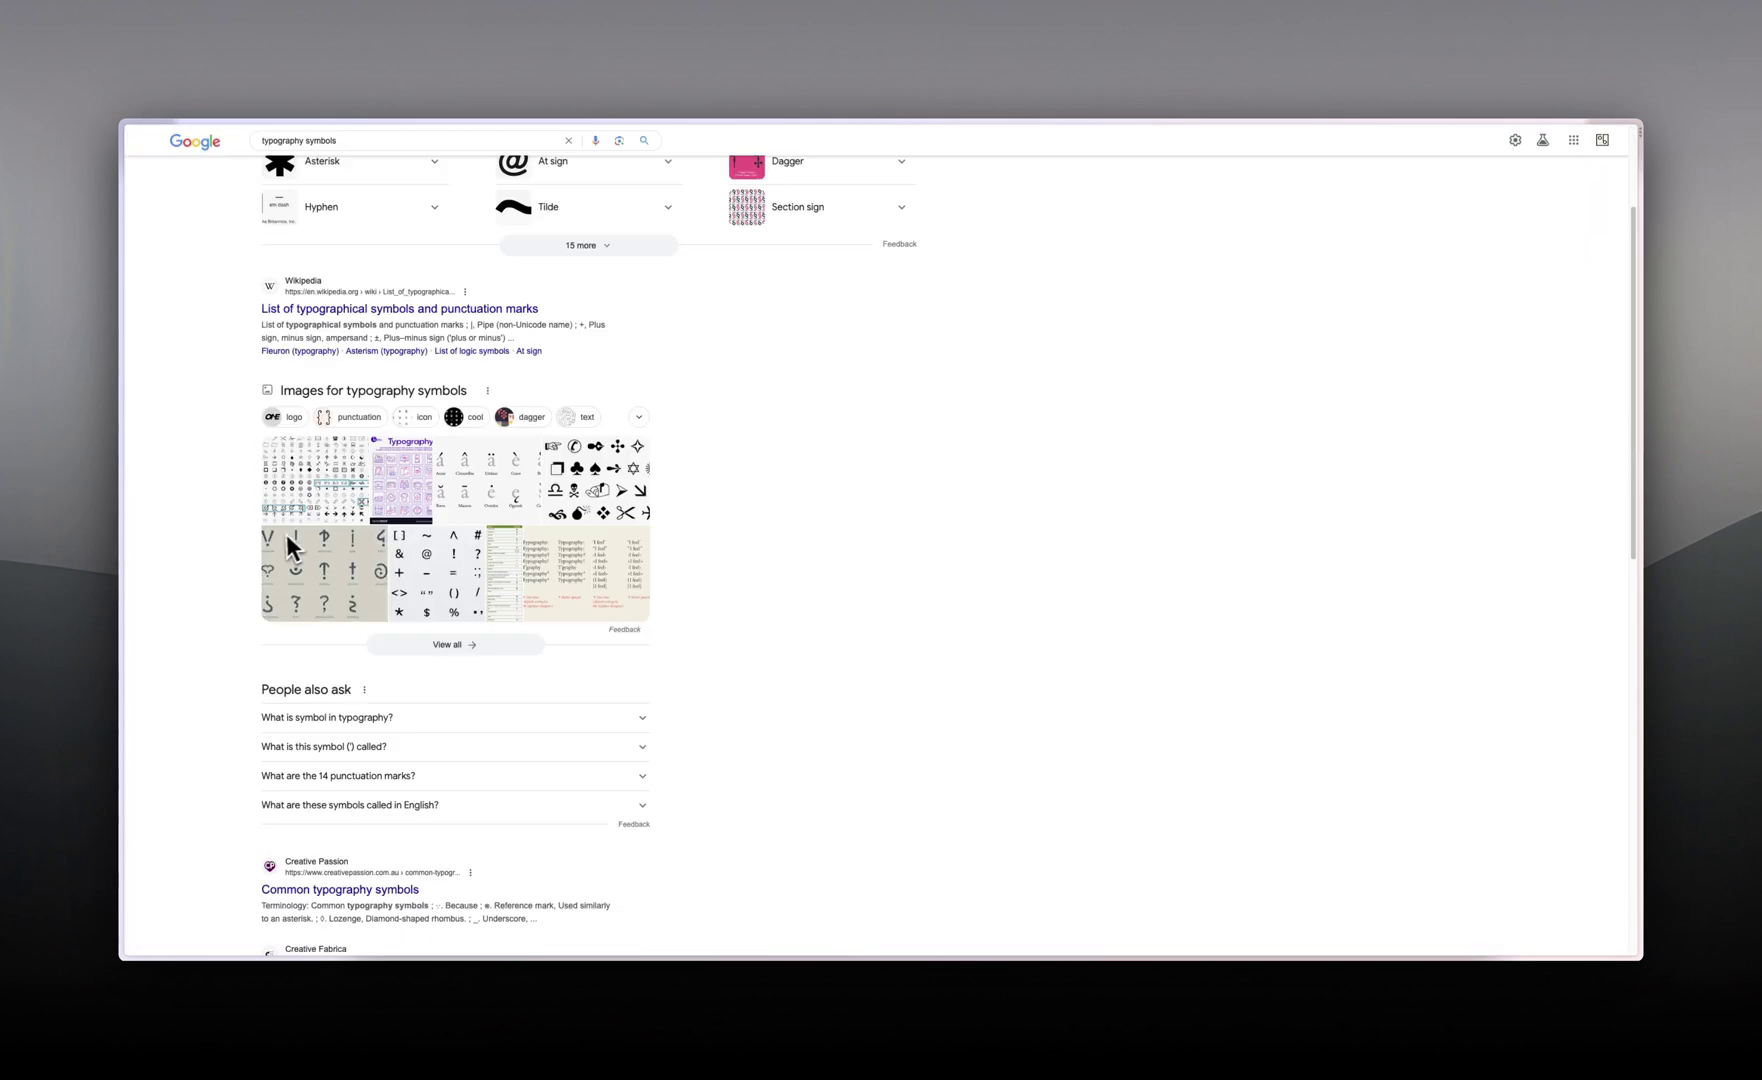
scroll(255, 578, "down", 3)
scroll(257, 585, "up", 5)
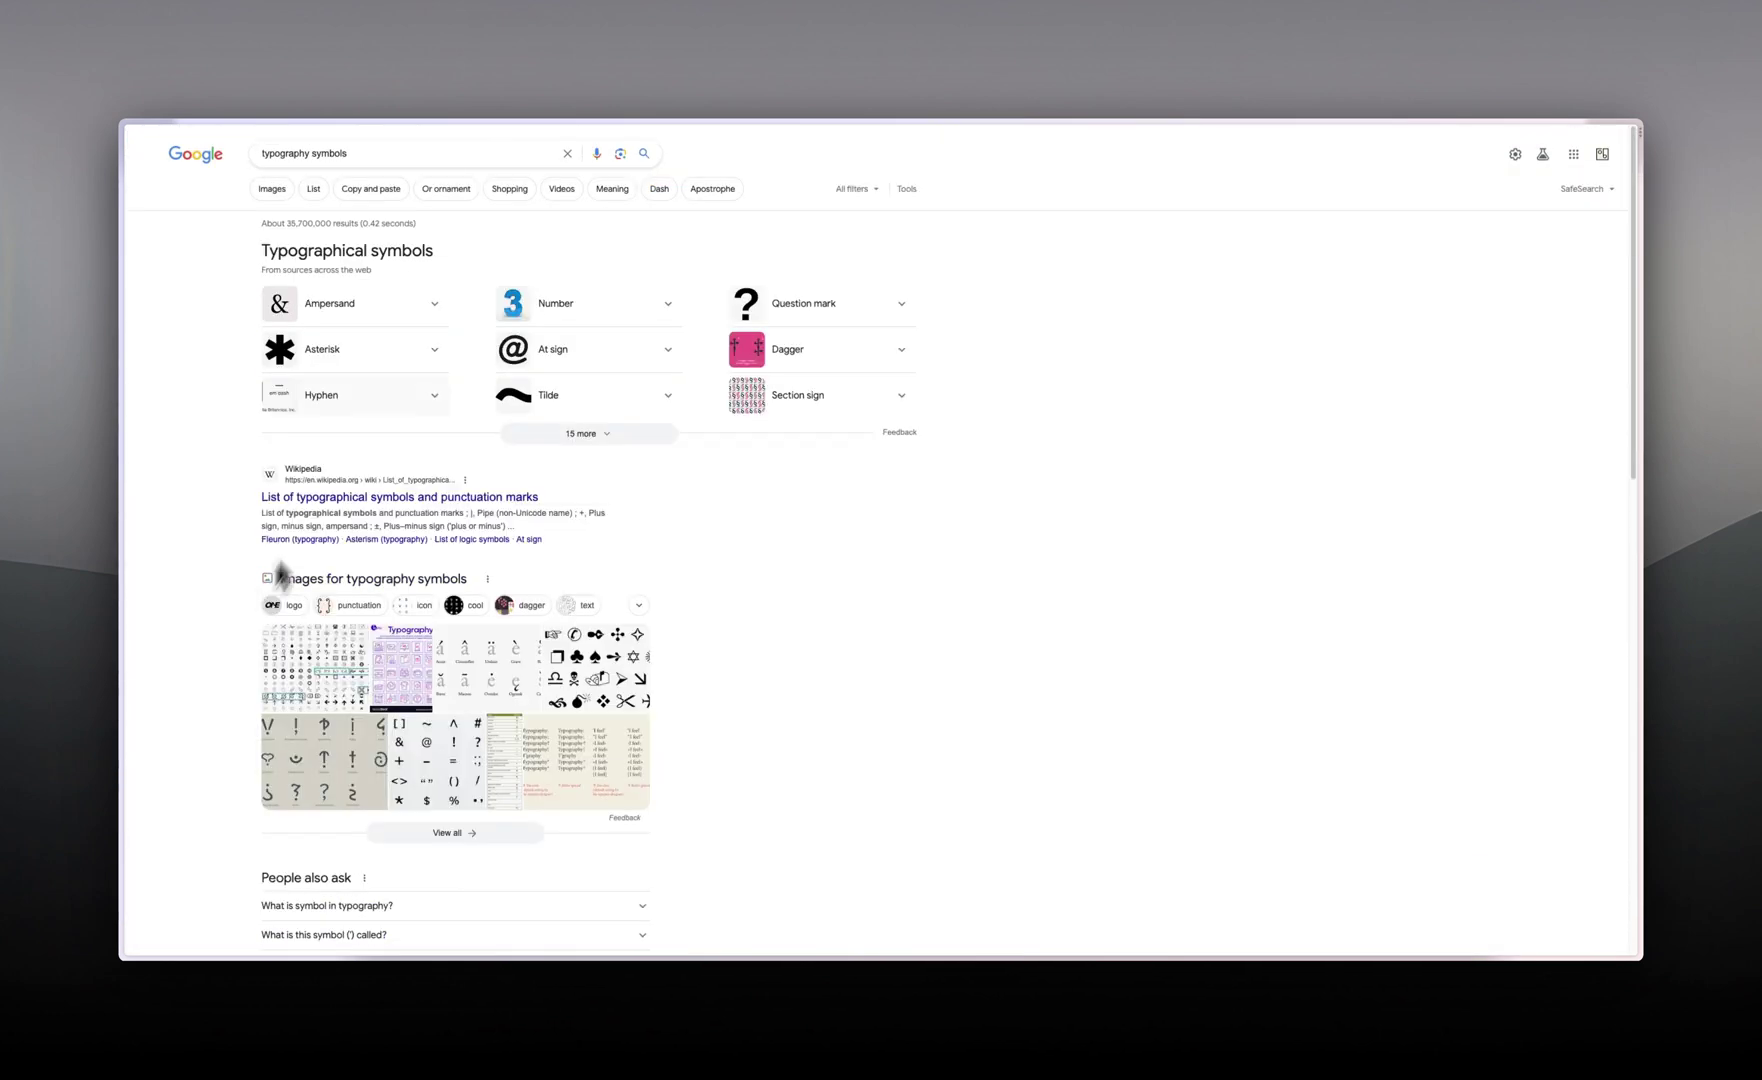
Step: Refine the web search to "thunder typography symbols"
left_click(264, 153)
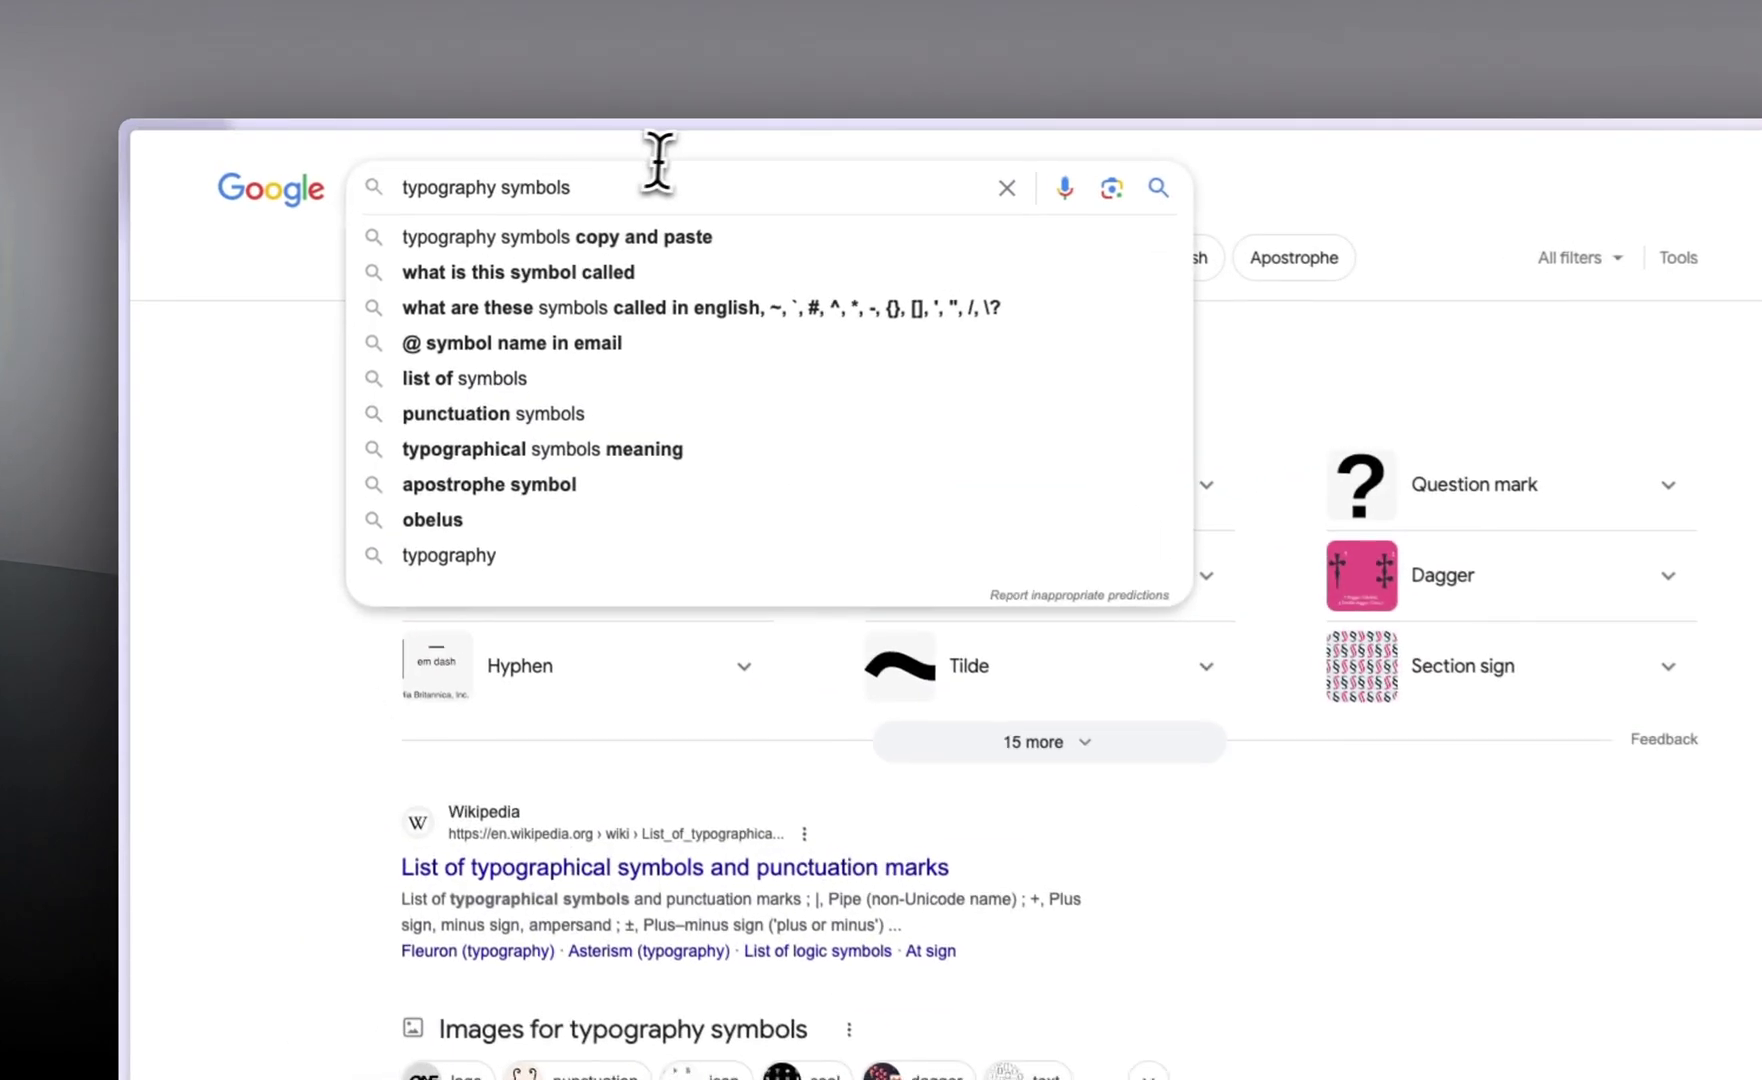
type("thunder")
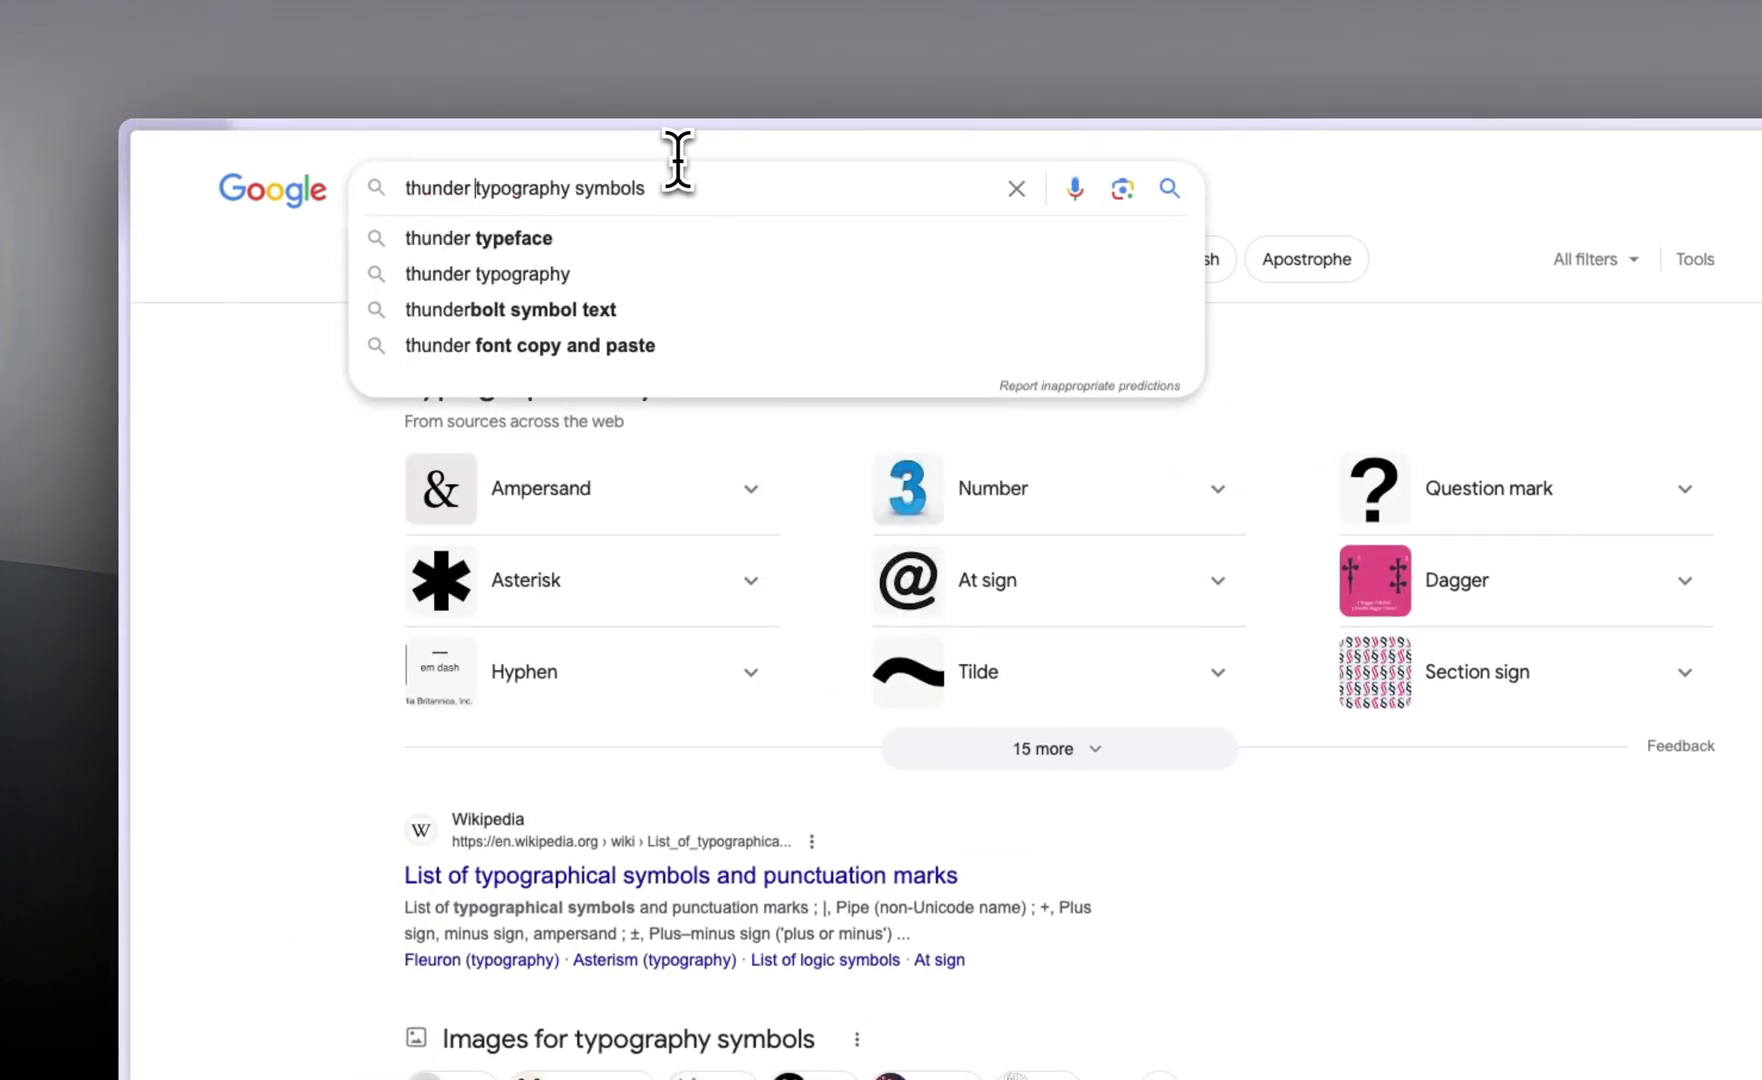
key("Return")
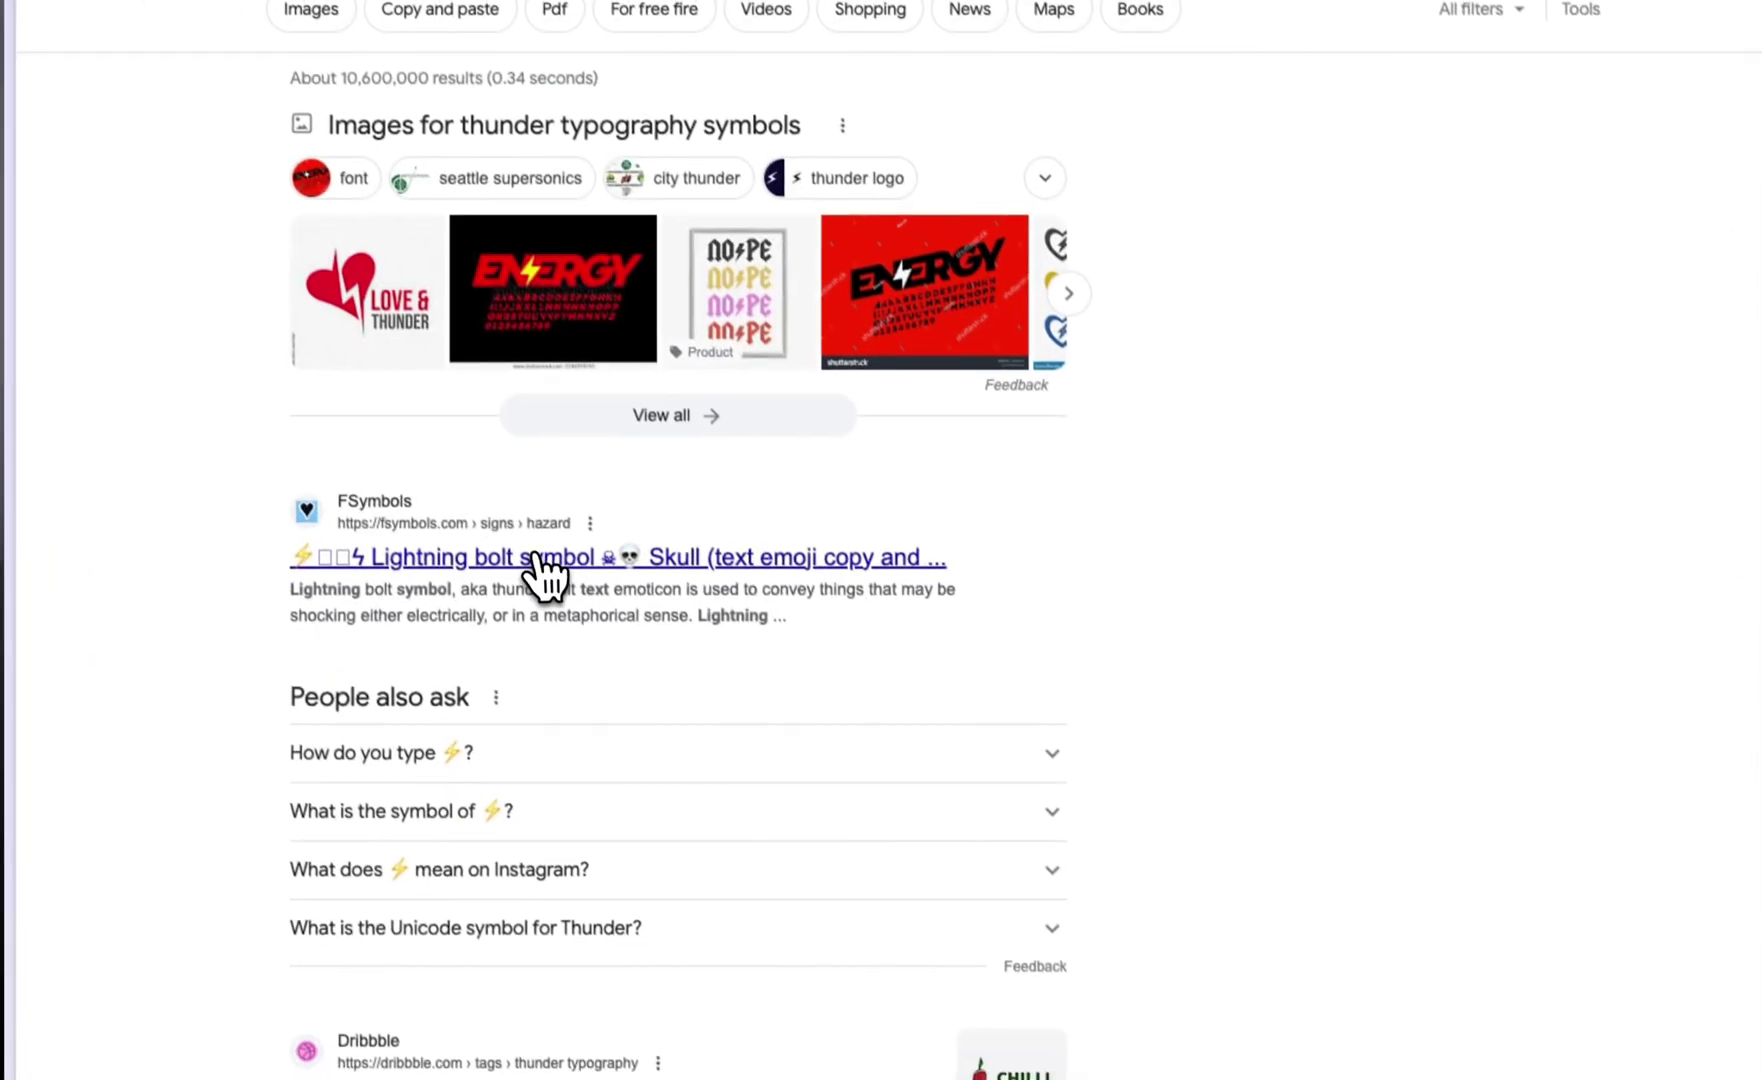
Step: Open the FSymbols lightning bolt page from the search results and copy the ϟ text symbol
left_click(545, 575)
scroll(896, 519, "down", 5)
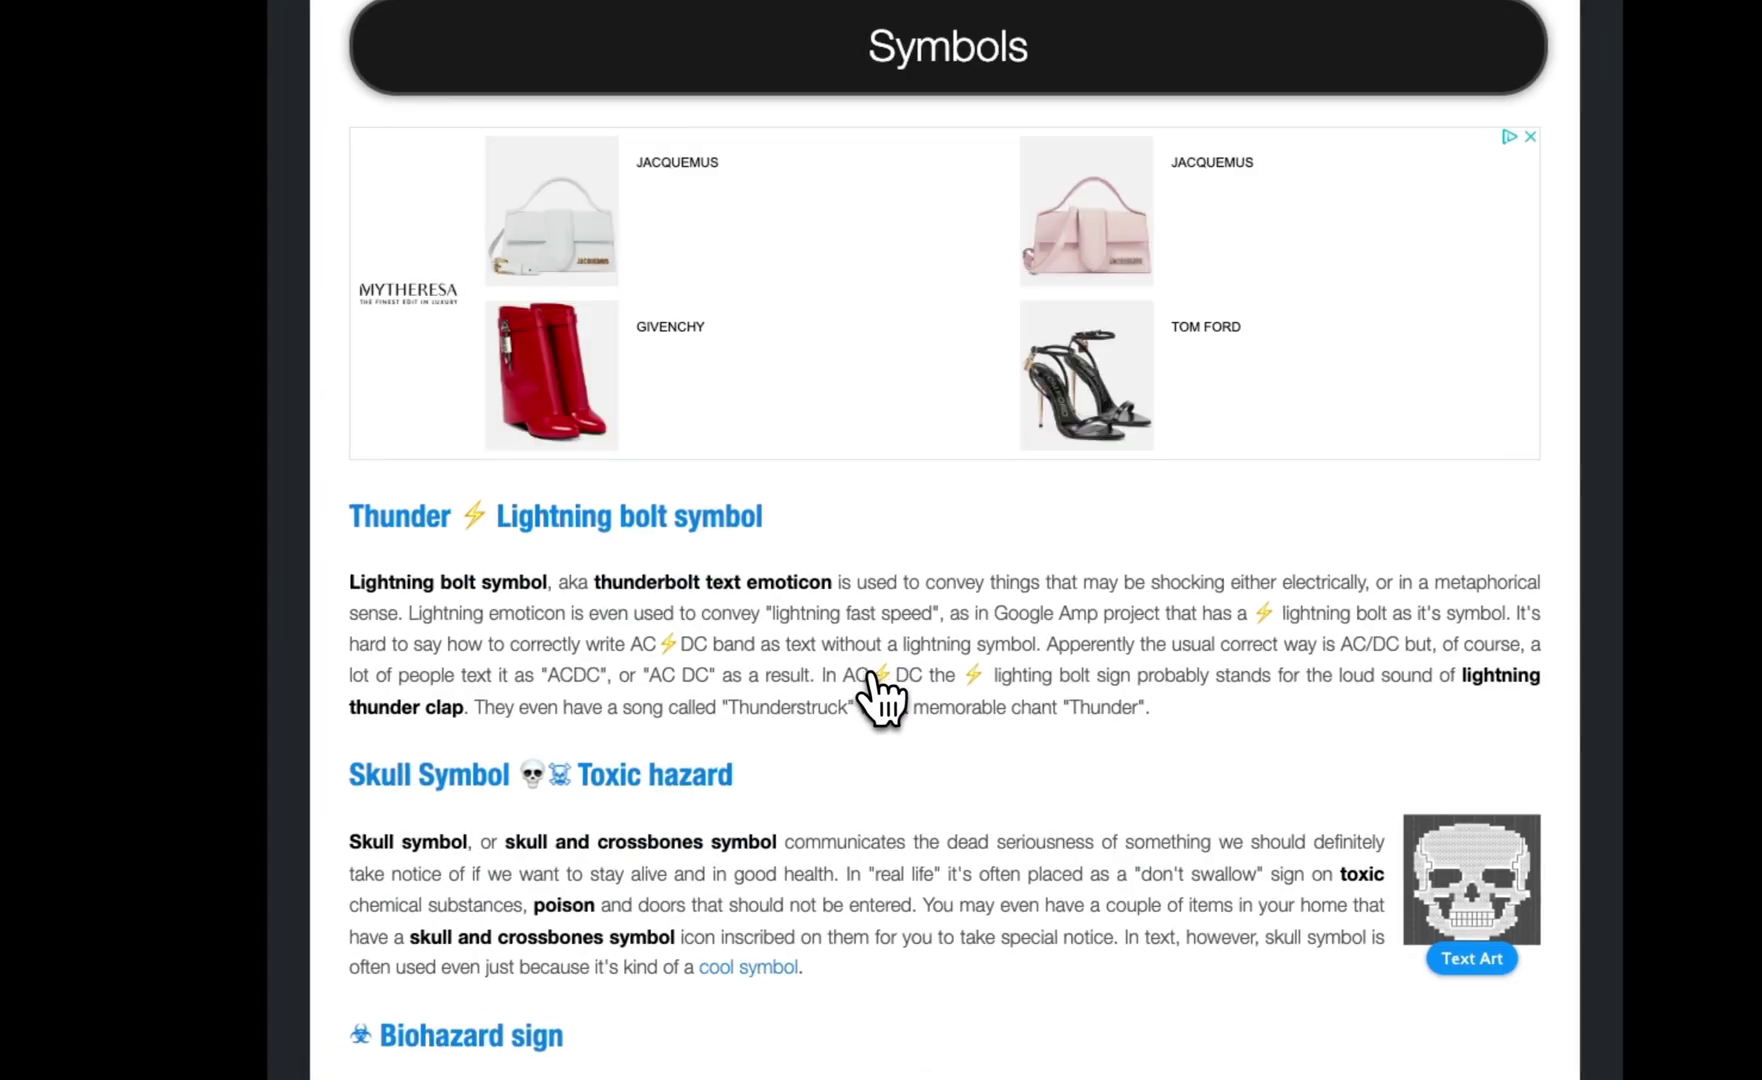
scroll(880, 700, "down", 10)
scroll(855, 635, "up", 20)
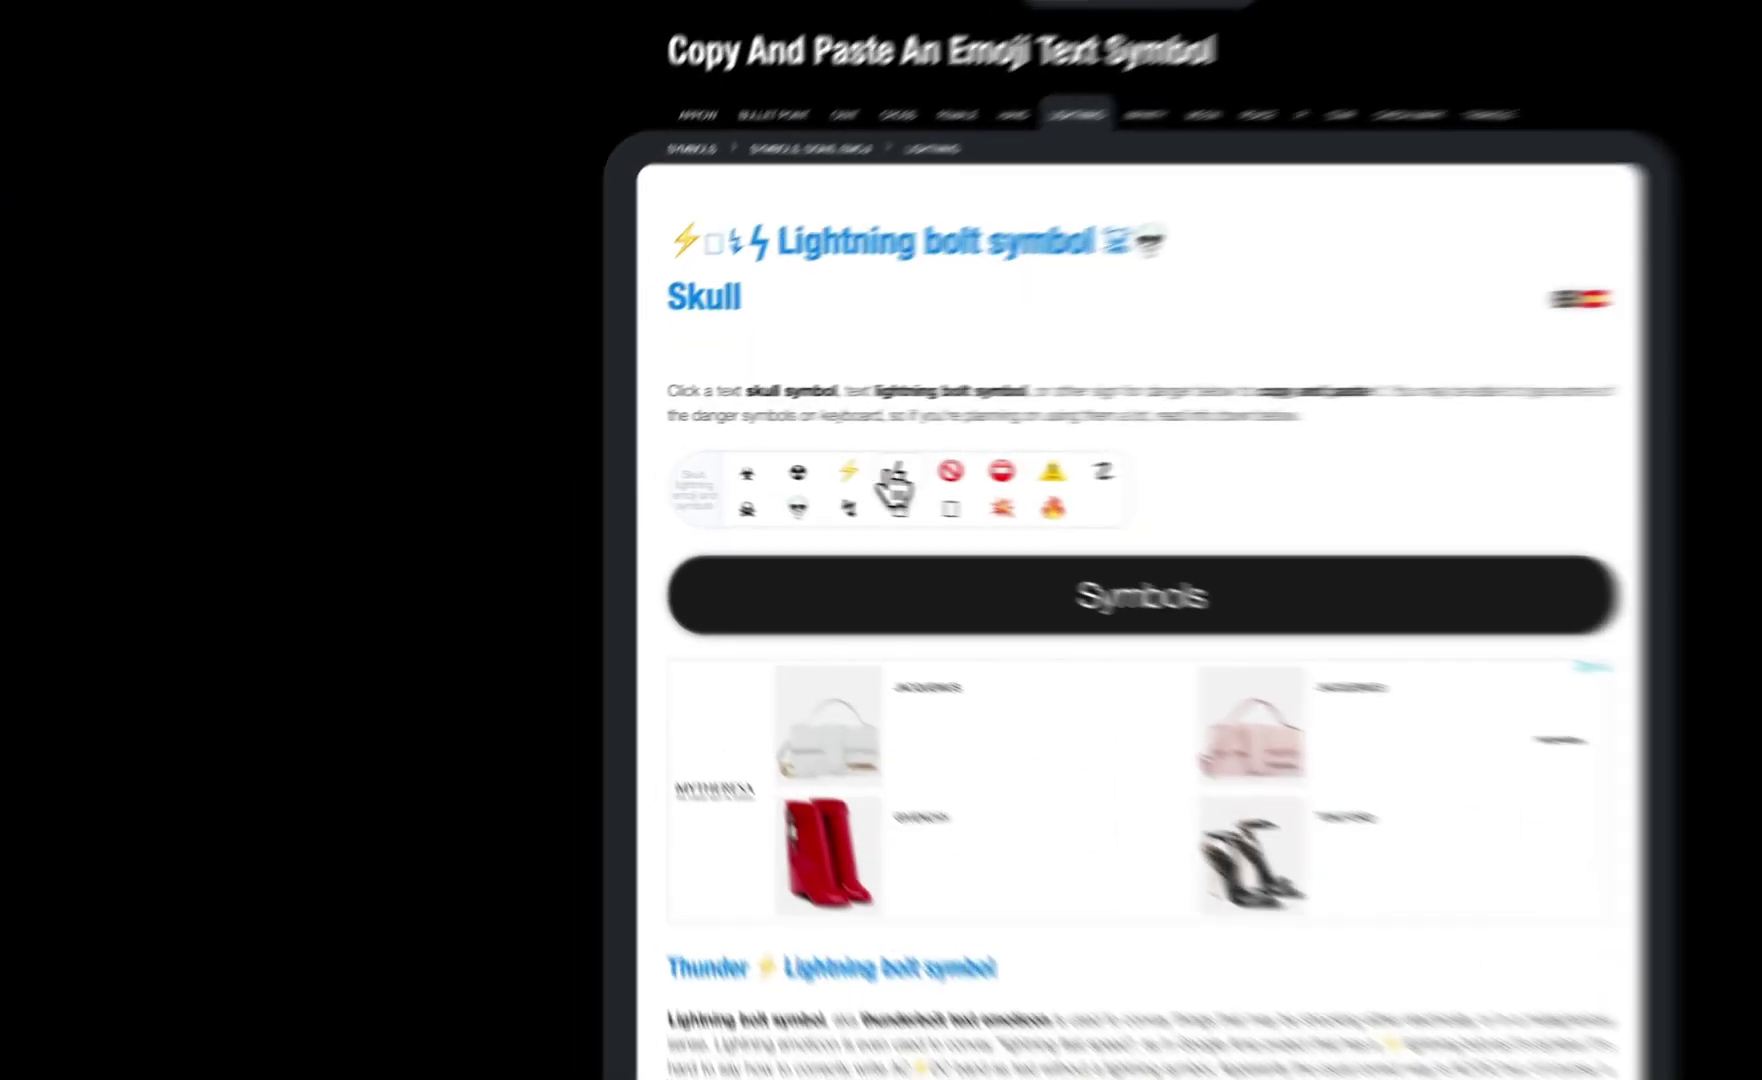
left_click(726, 459)
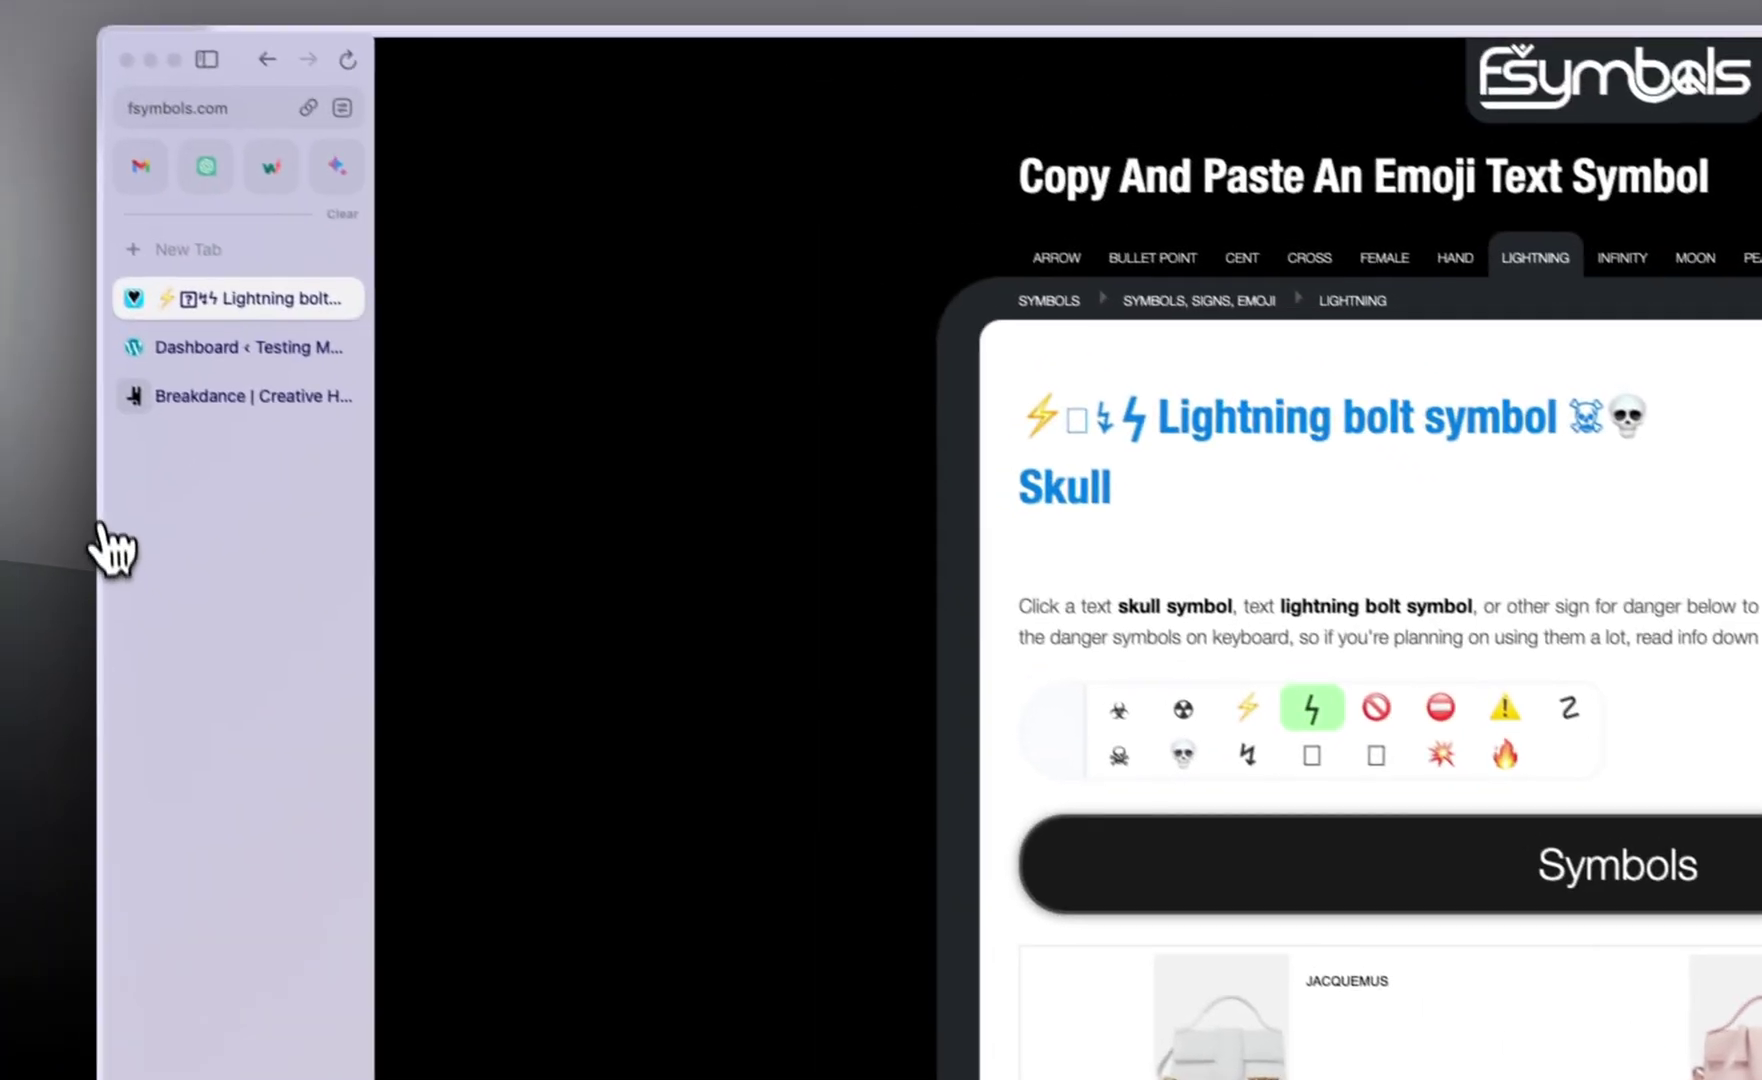
Step: Return to the Breakdance builder and insert the copied ϟ symbol before "crypto" in the heading's text
left_click(242, 372)
left_click(245, 414)
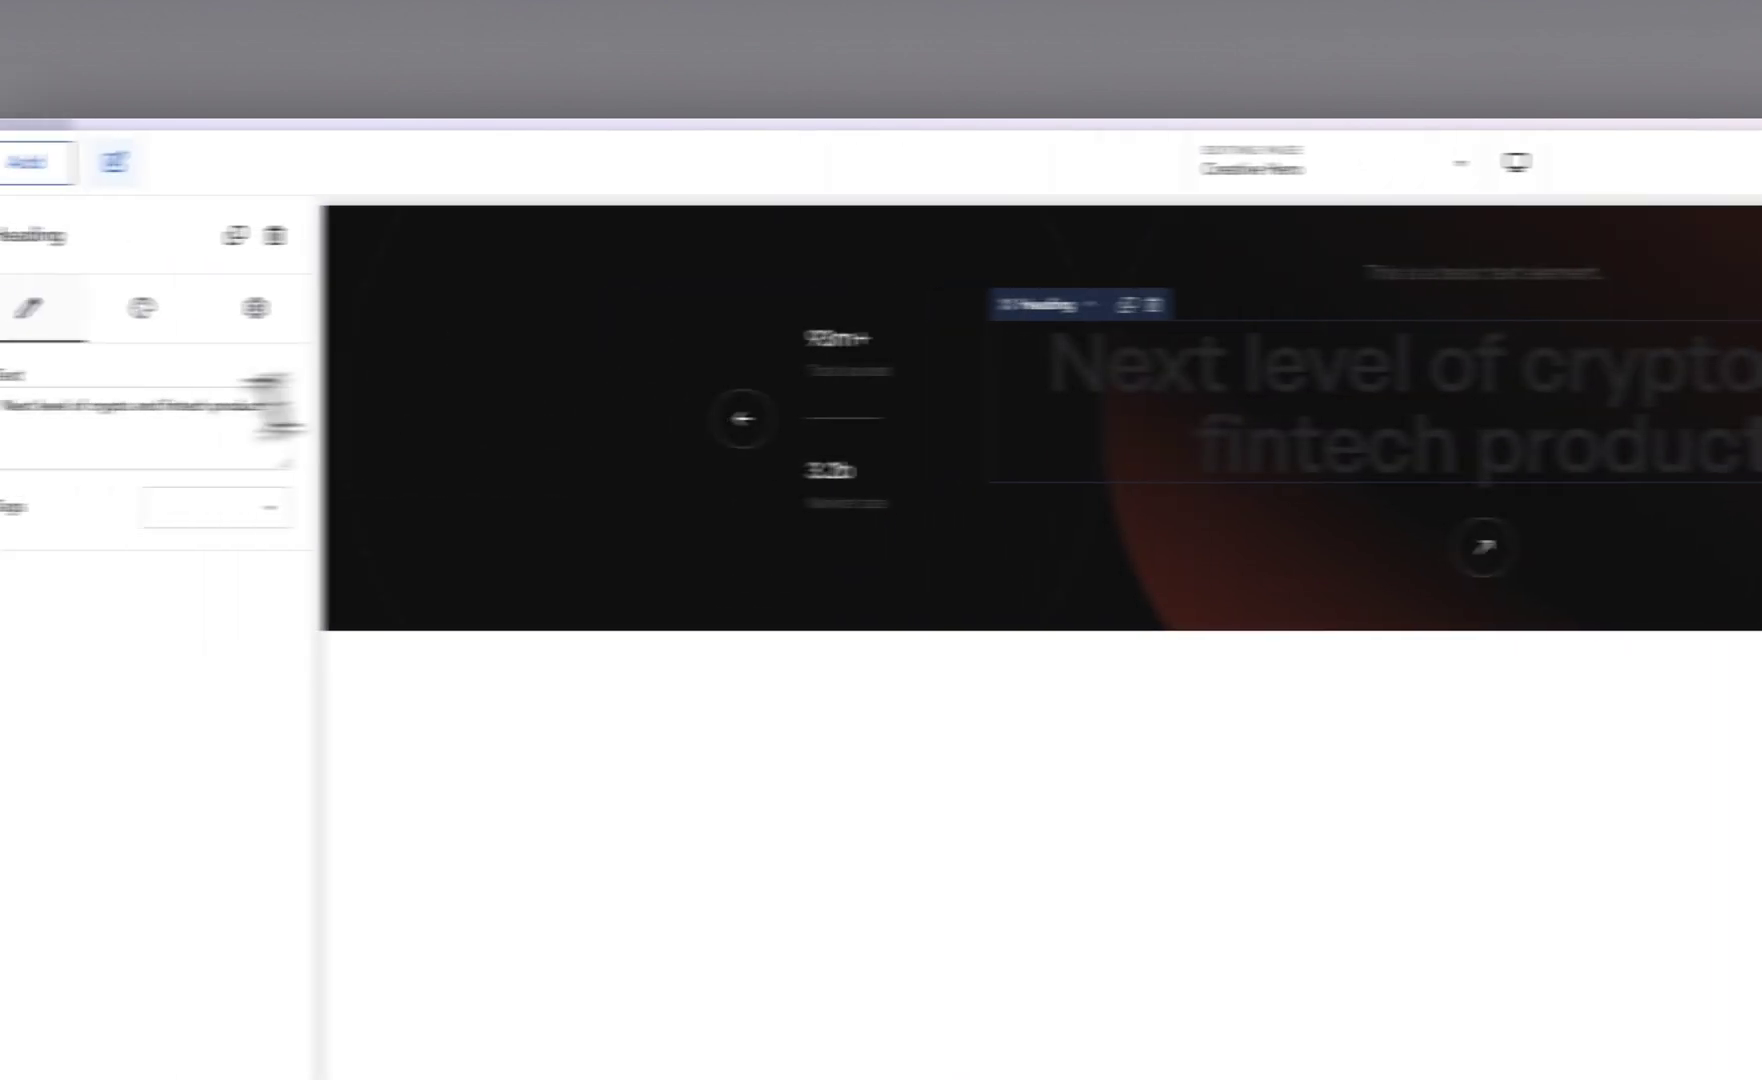
type("⚡")
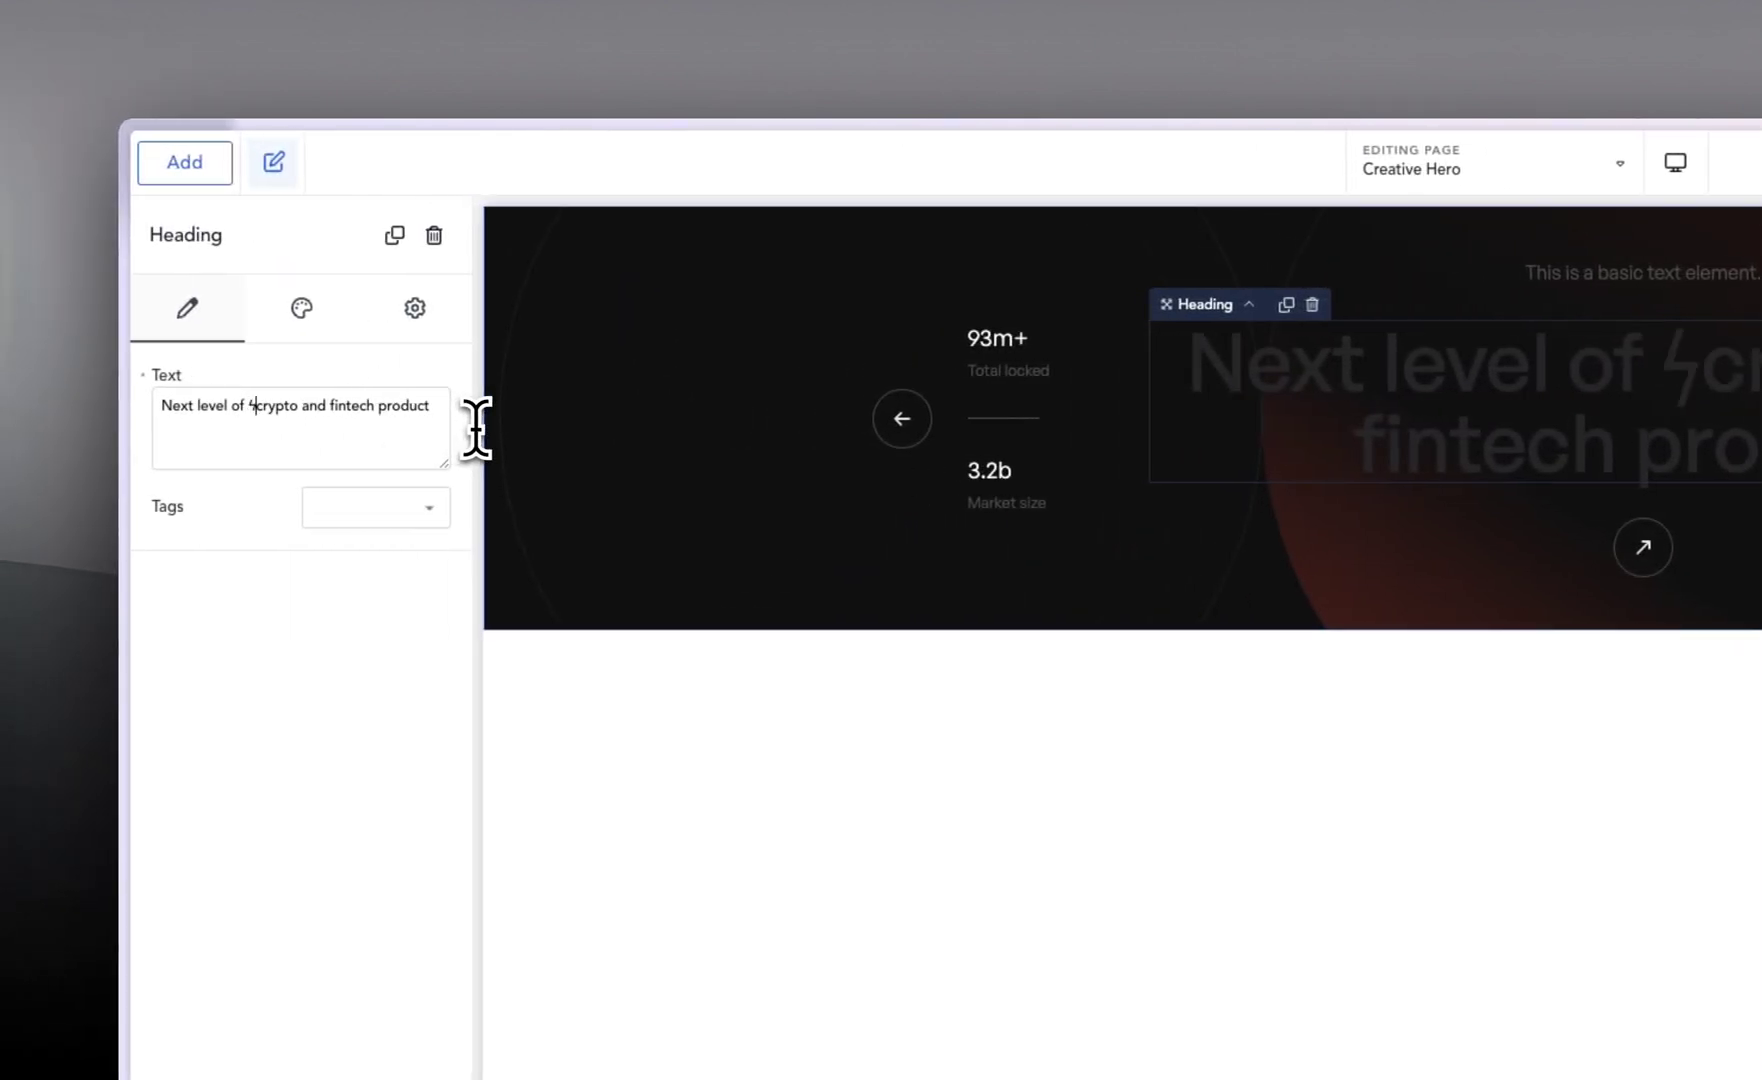
Step: Search Google for "hash typography symbols", copy the # sign and insert it before "fintech" in the Breakdance heading's text
mouse_move(169, 435)
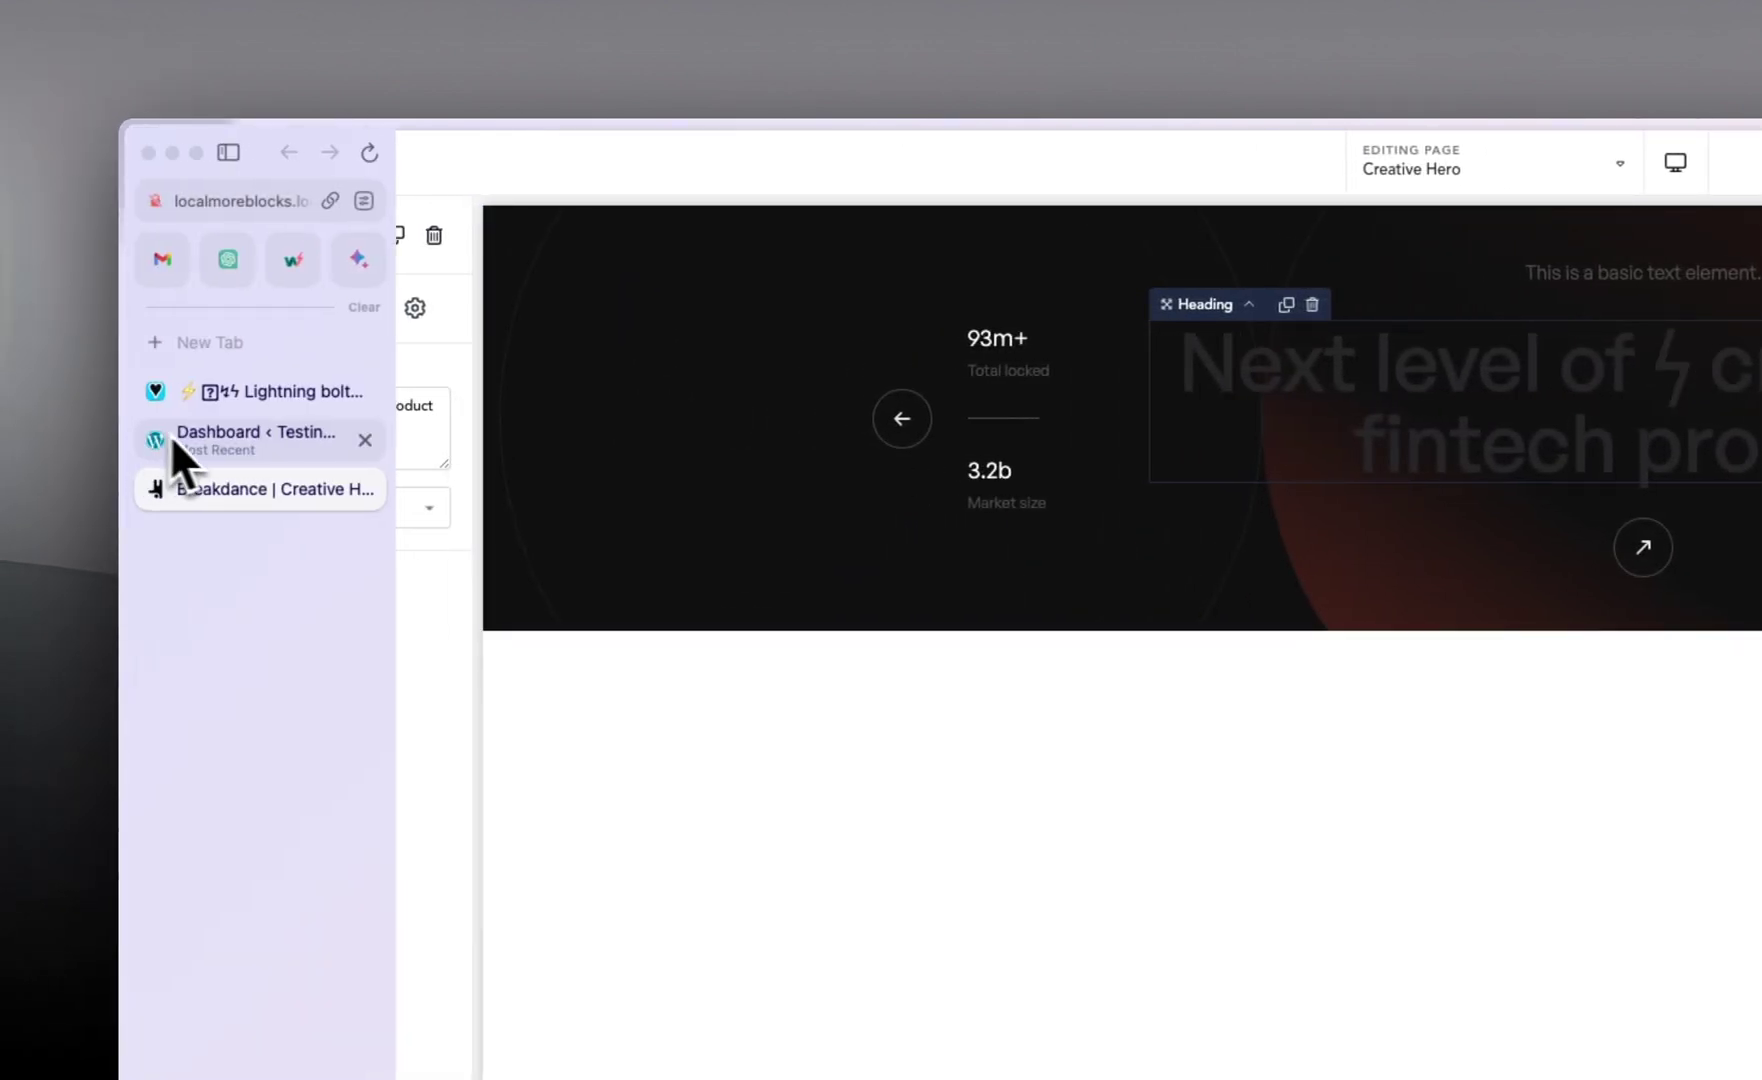
left_click(245, 393)
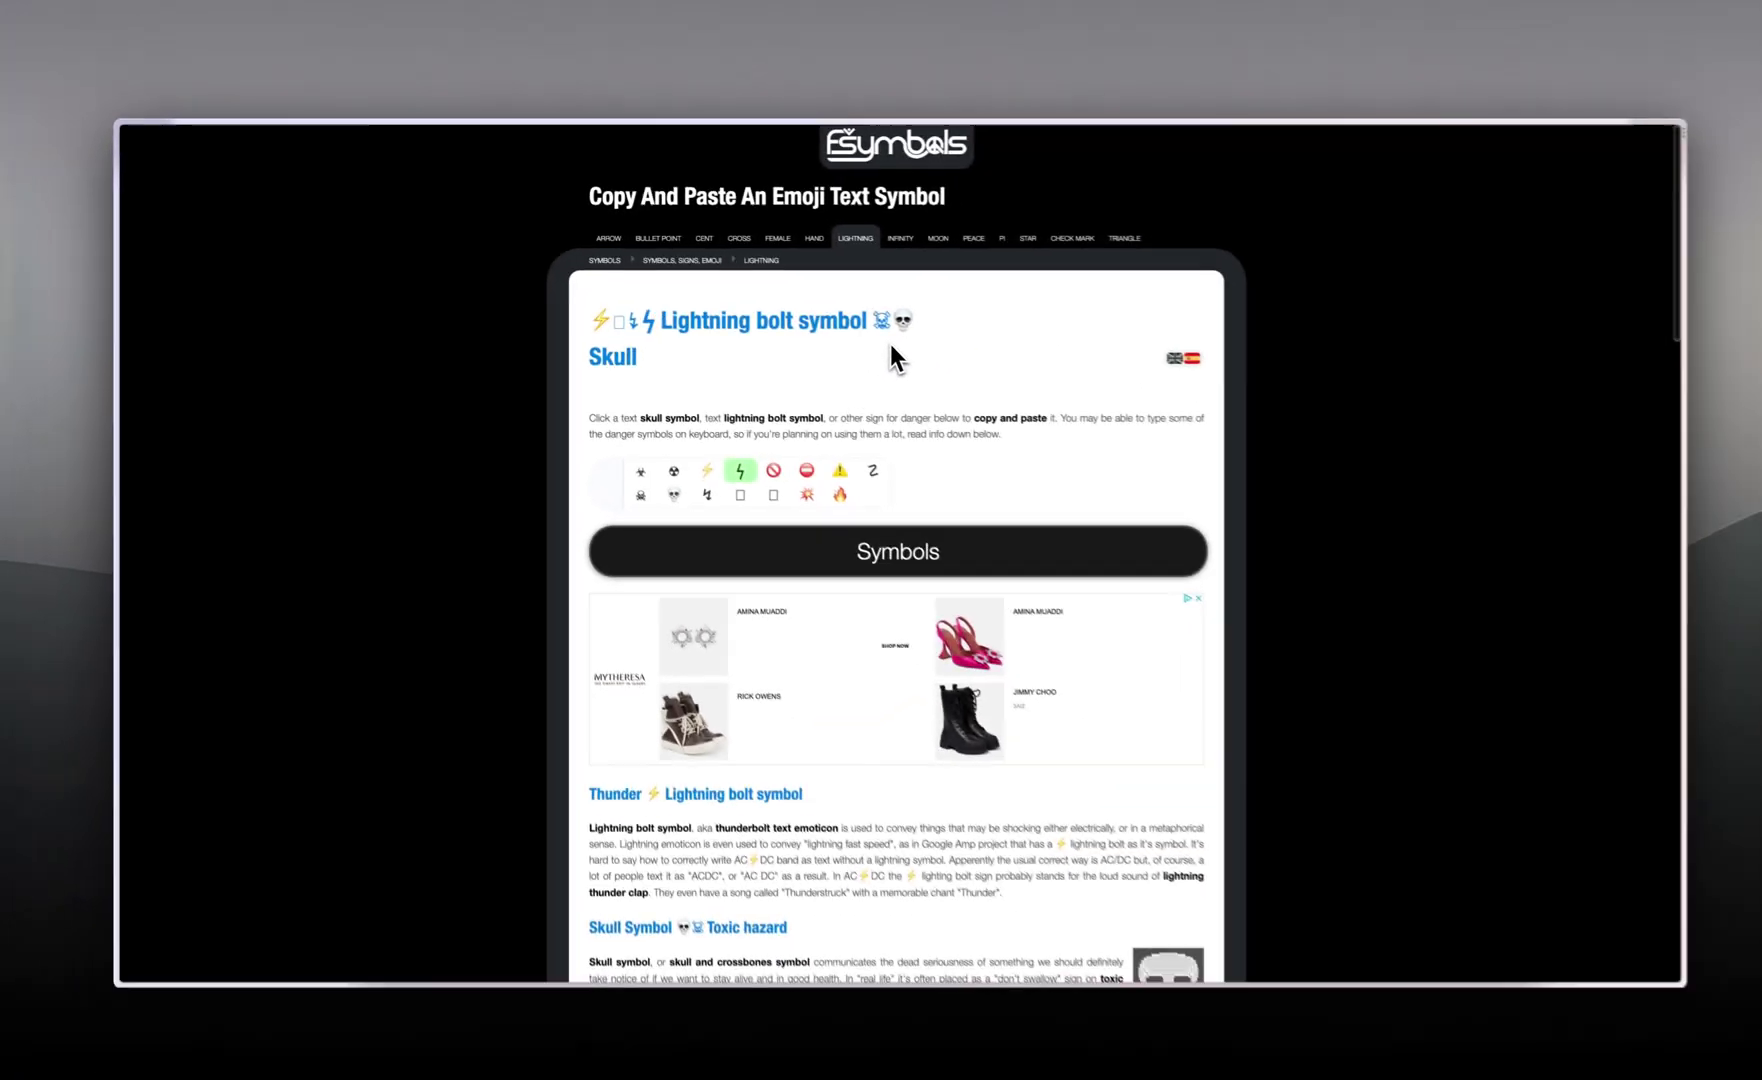
mouse_move(124, 300)
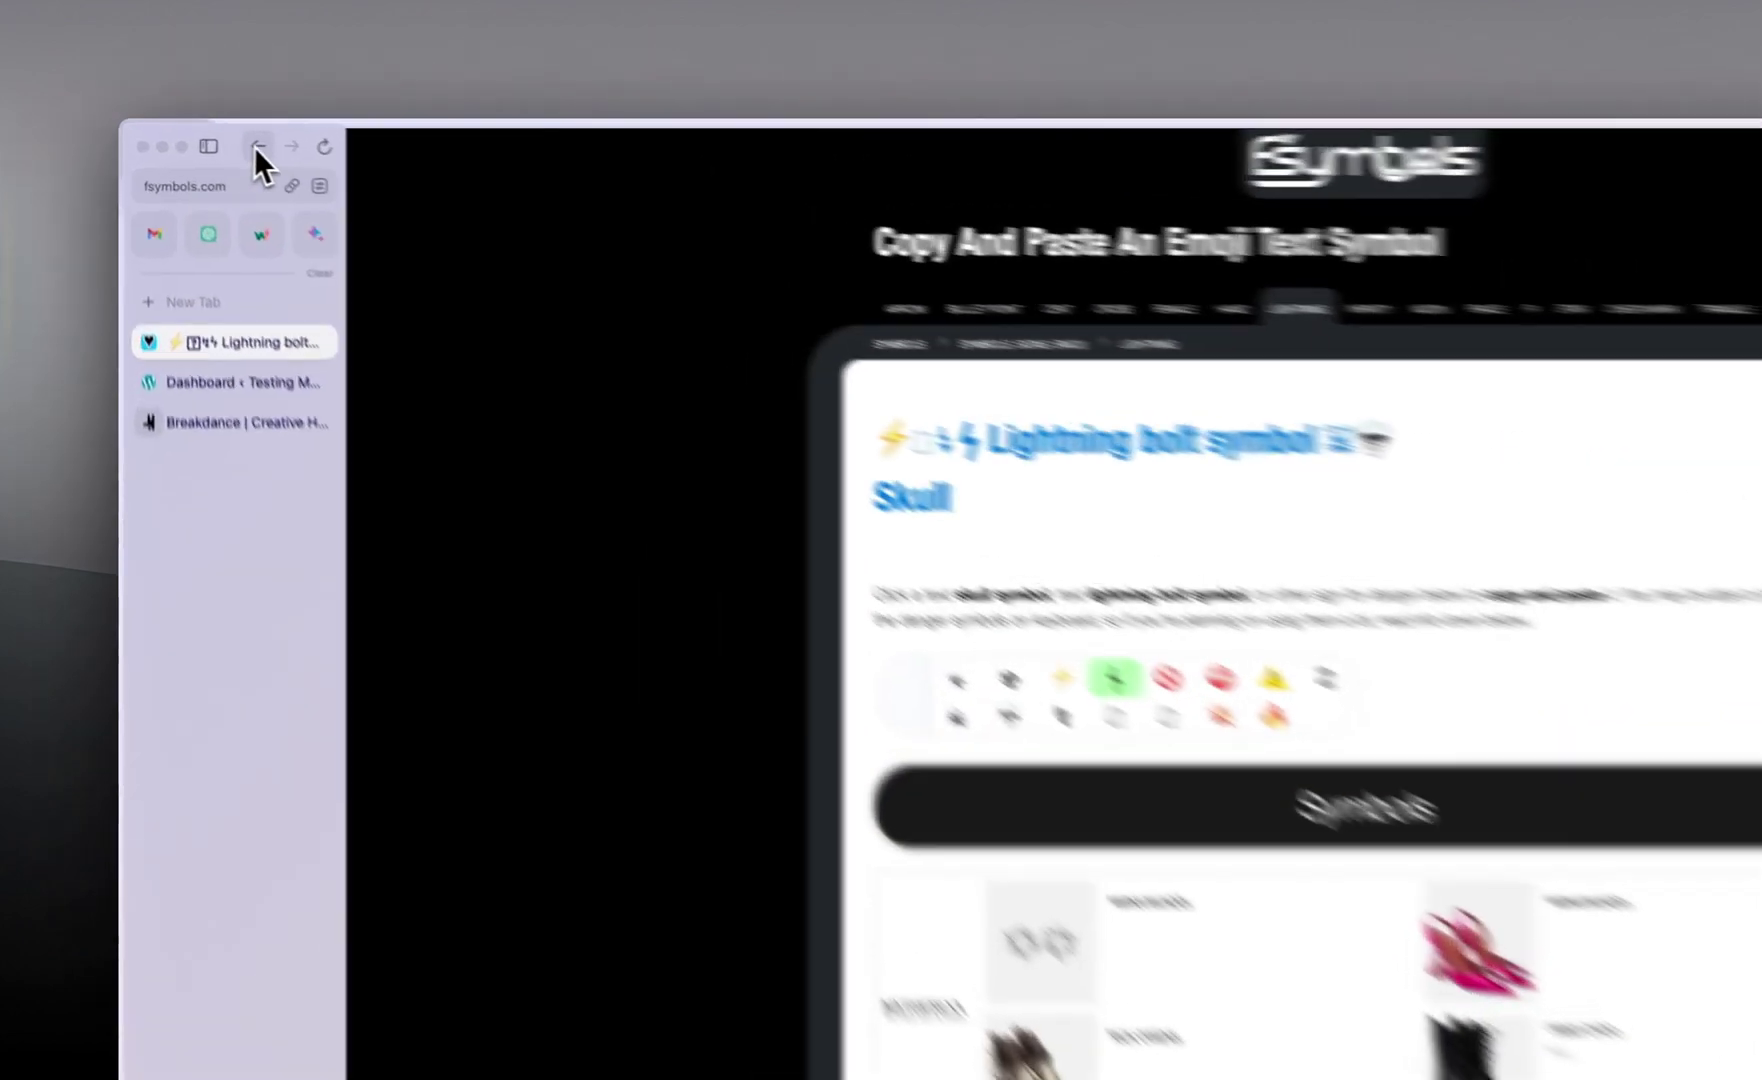
left_click(206, 137)
double_click(441, 190)
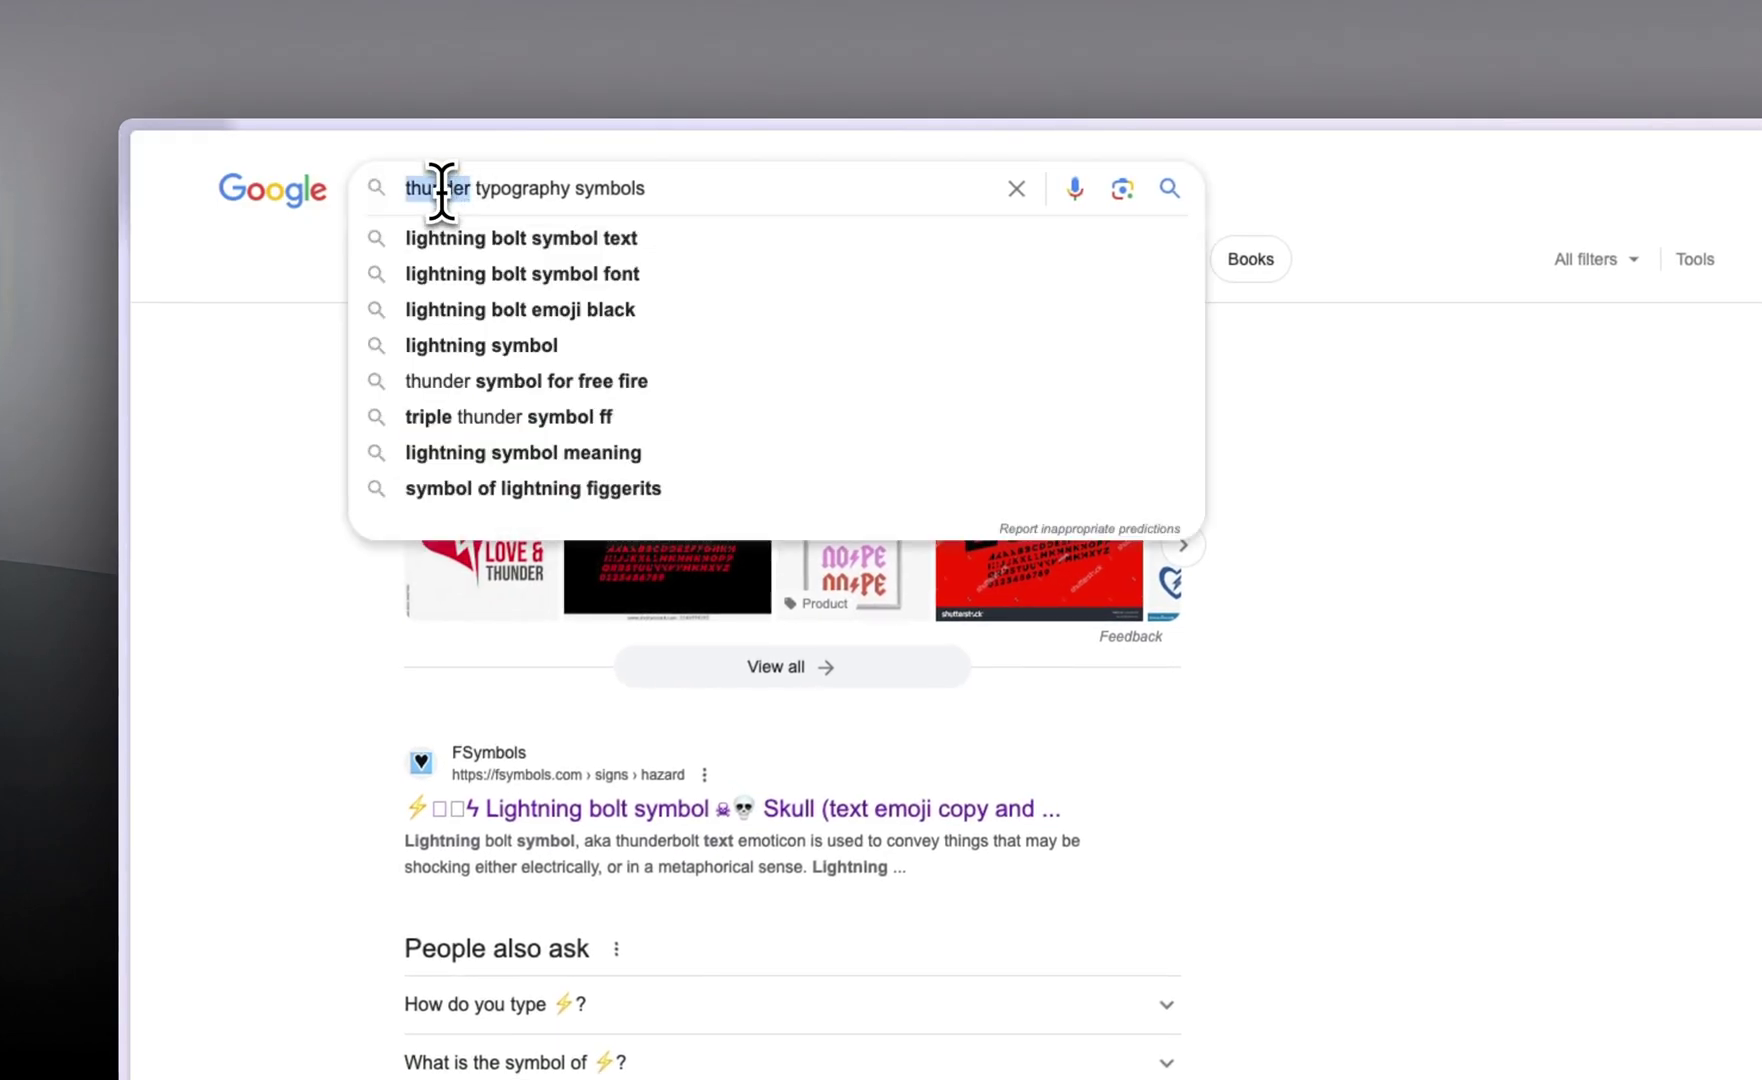
type("hash")
key("Return")
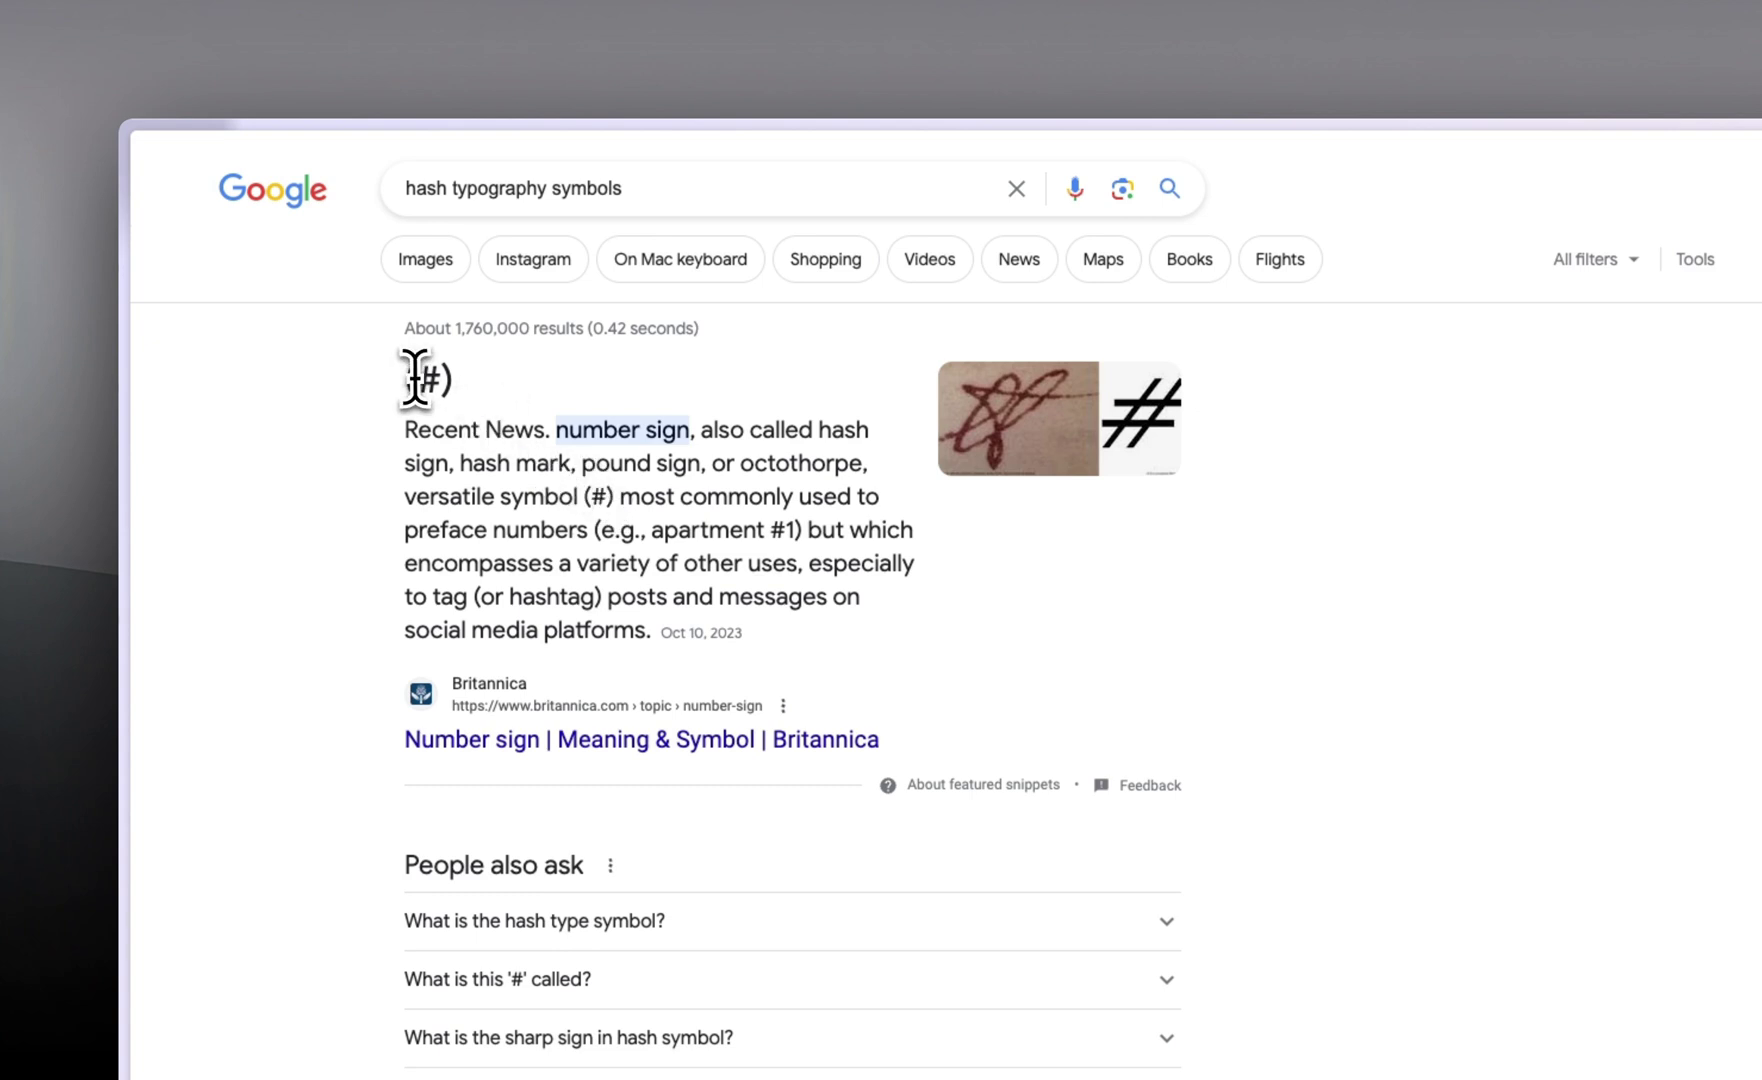
mouse_move(125, 253)
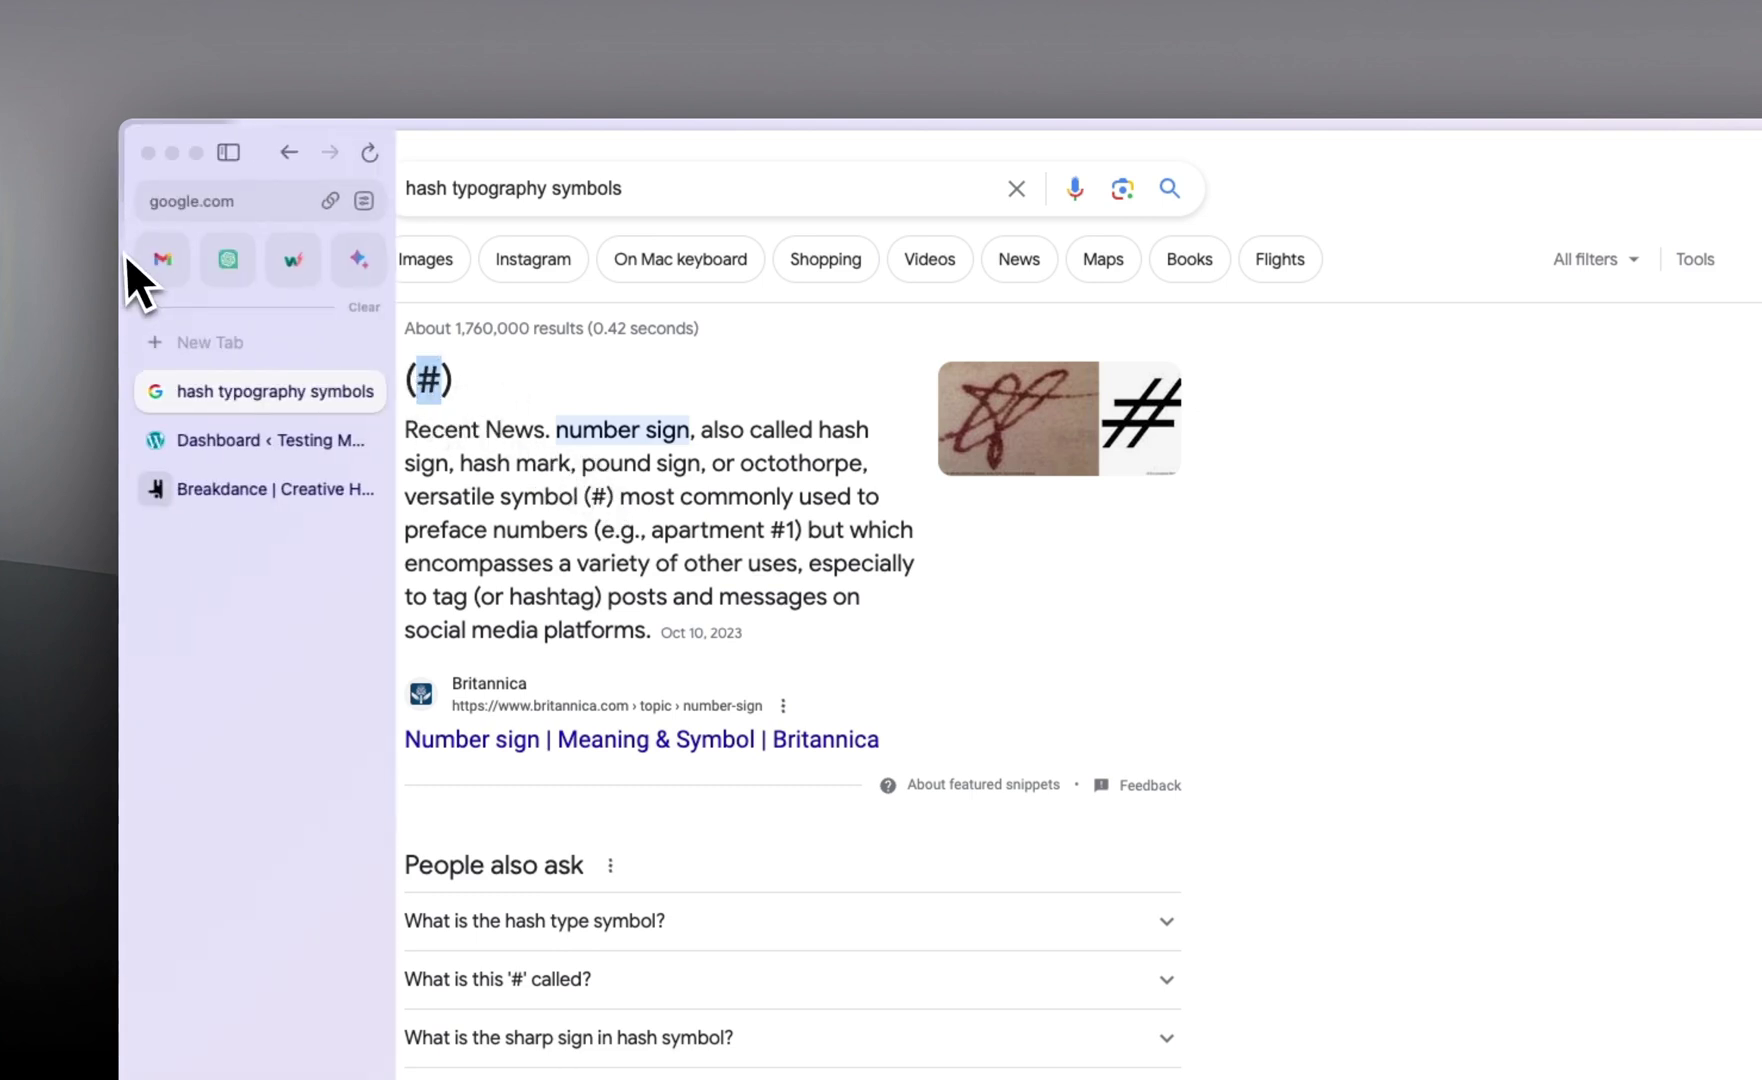
left_click(245, 415)
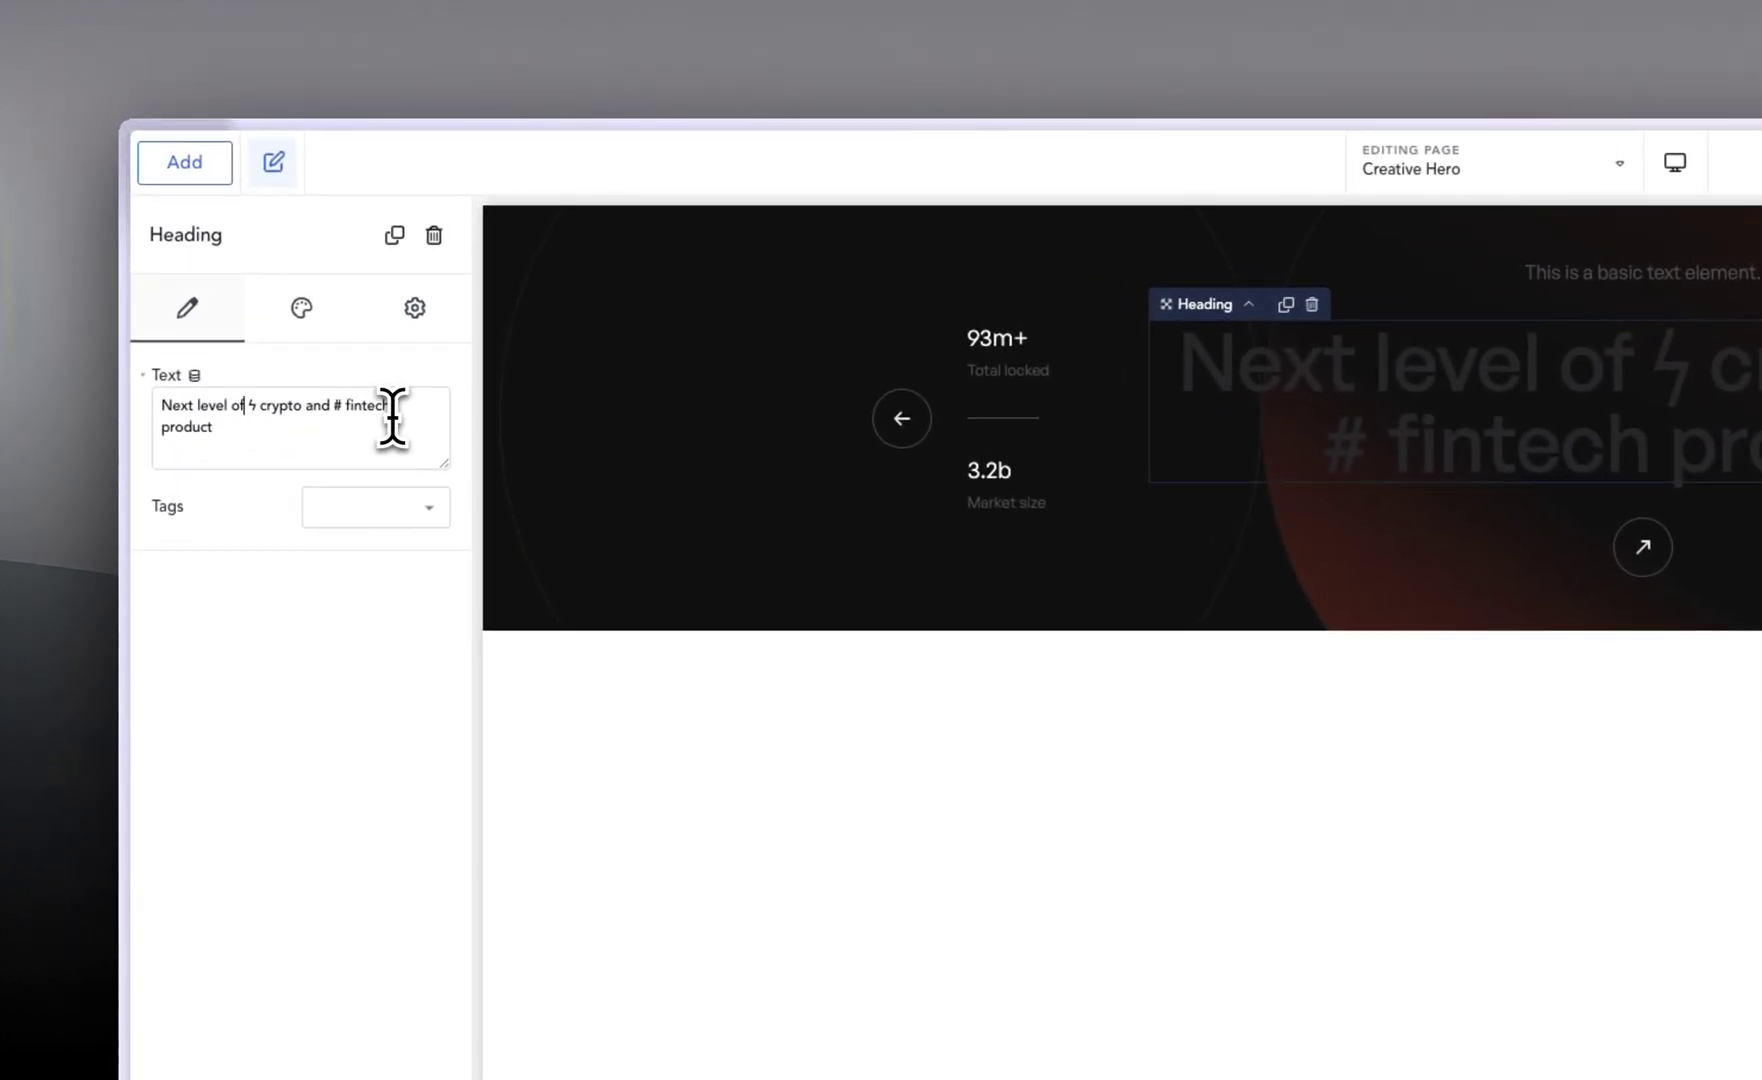
Step: Wrap "ϟ crypto" in the heading's text in a span with the class "txtd"
type("<span class = \"txtd")
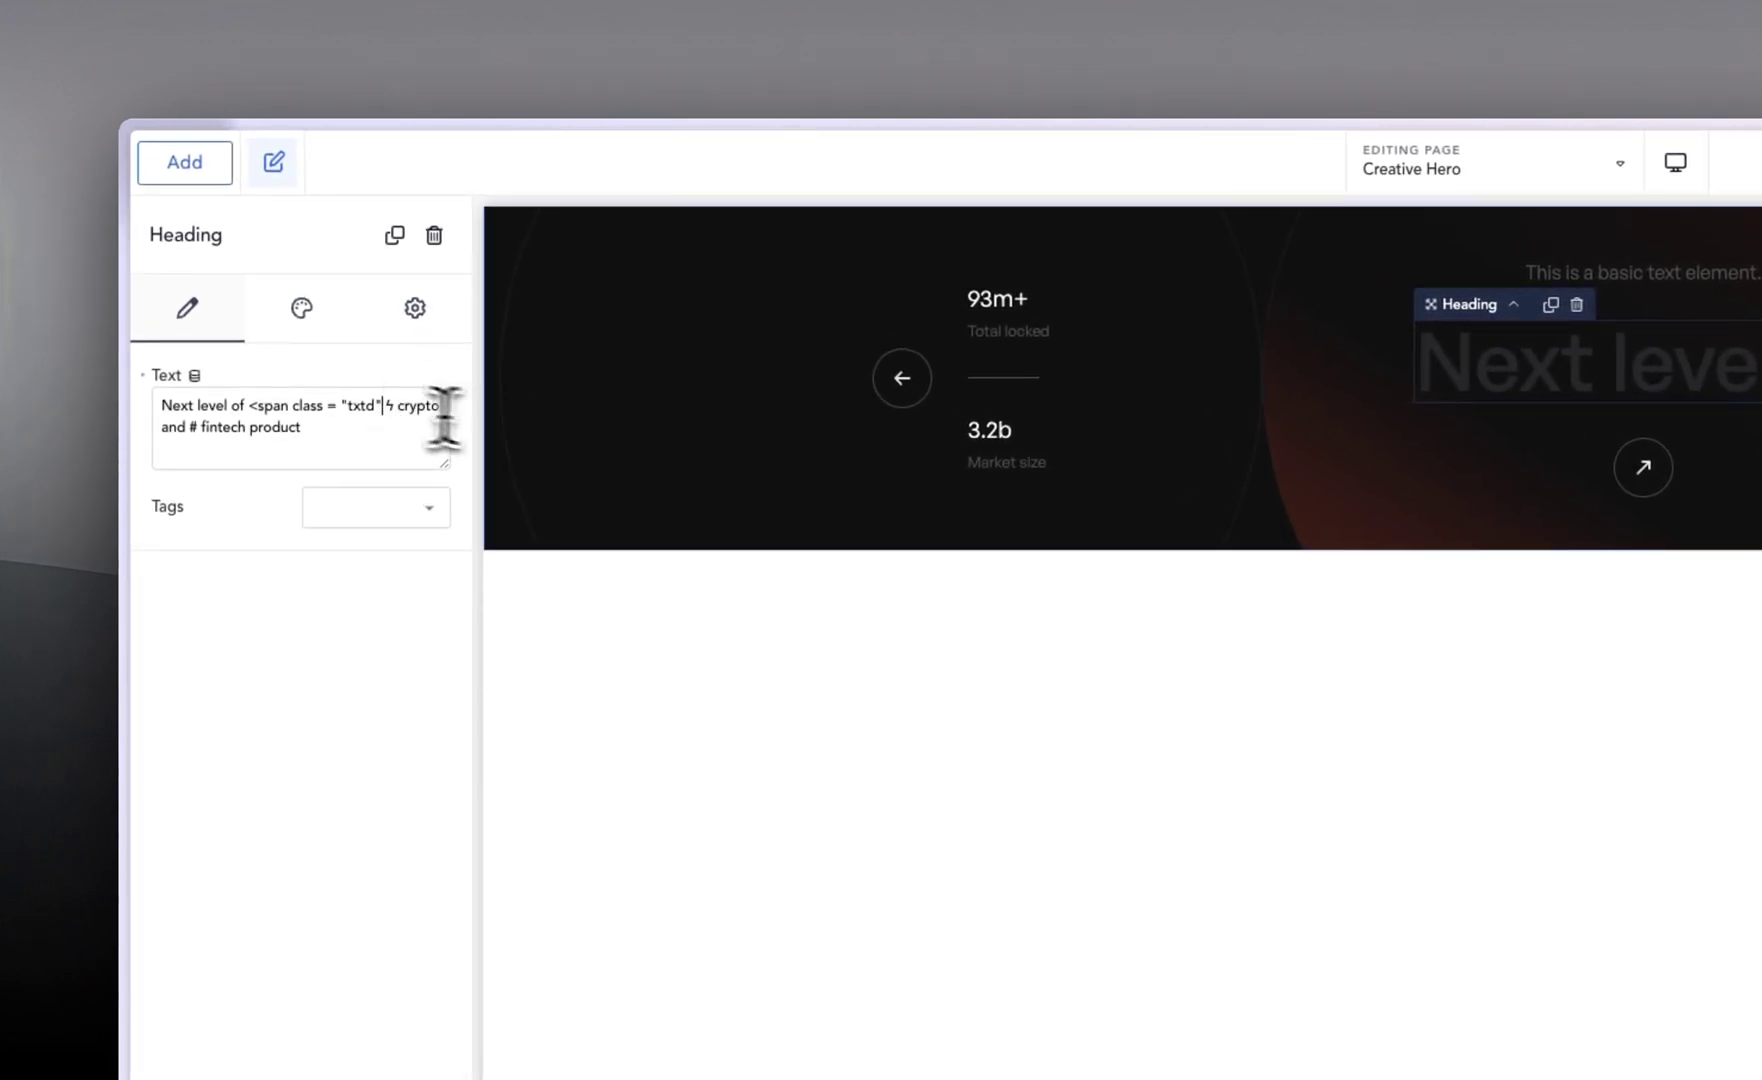
type(">")
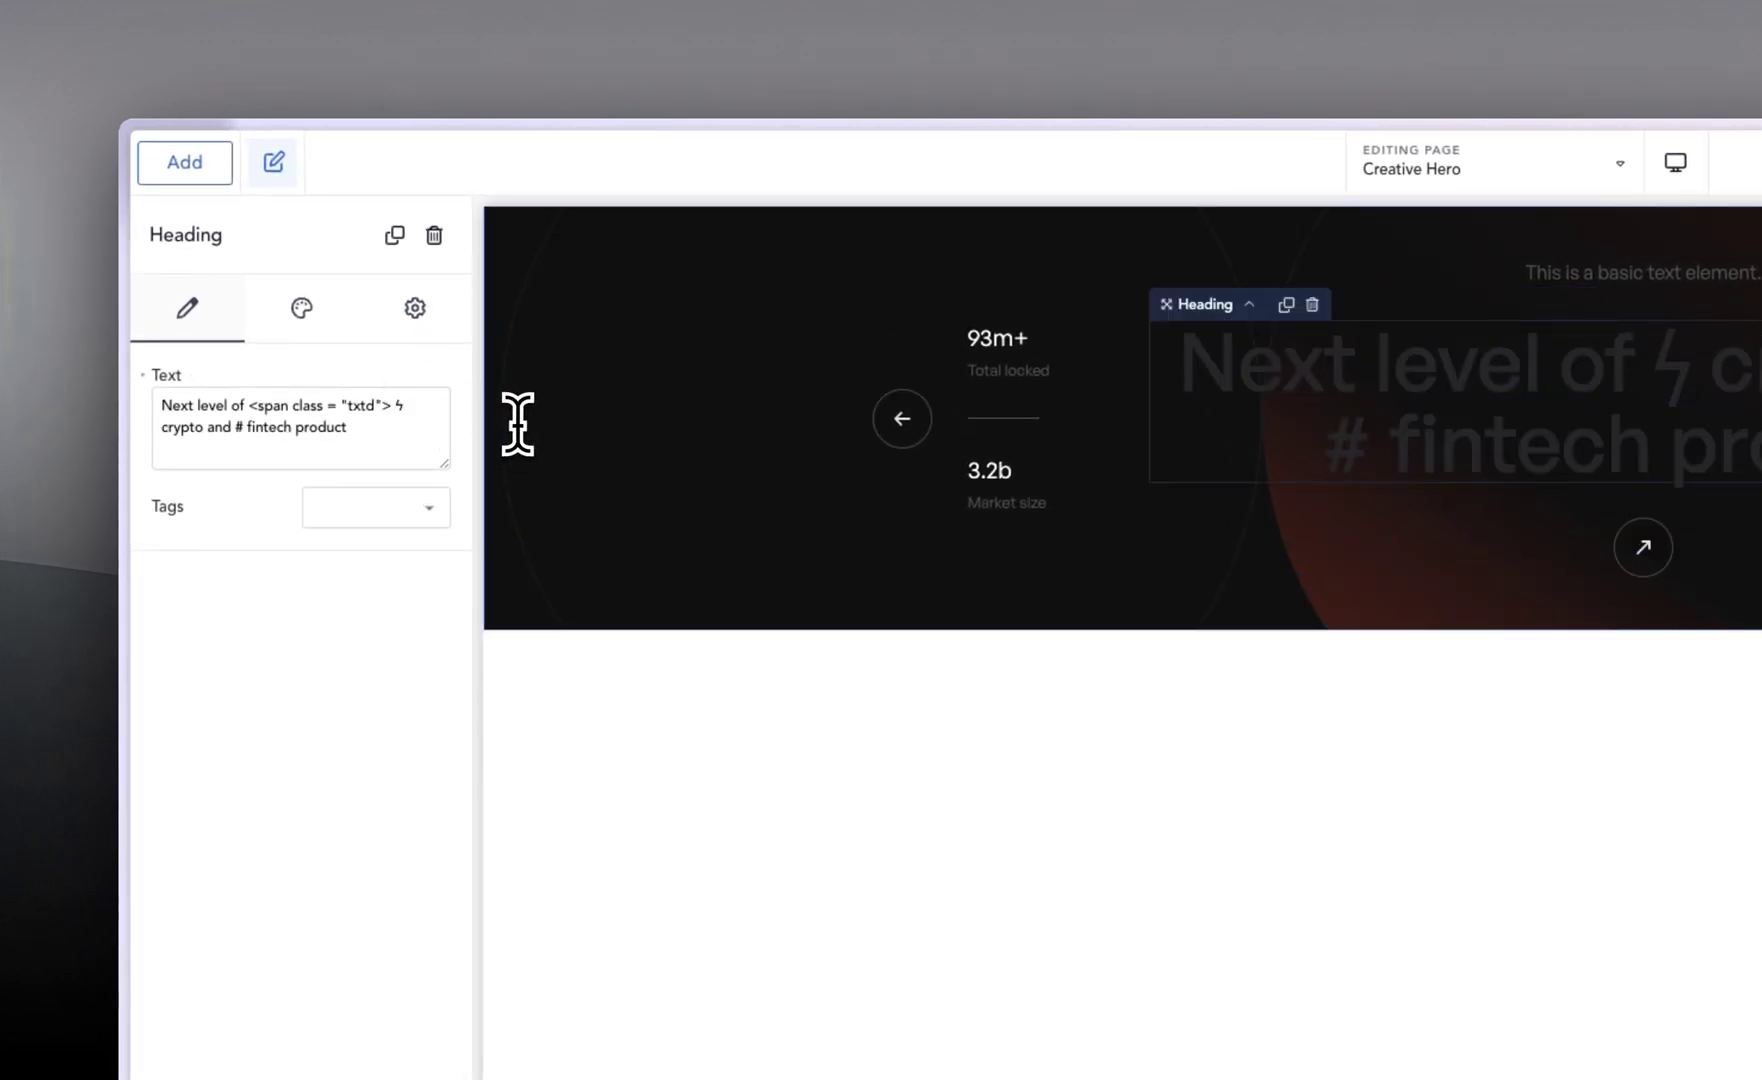
left_click(204, 430)
type("</spa")
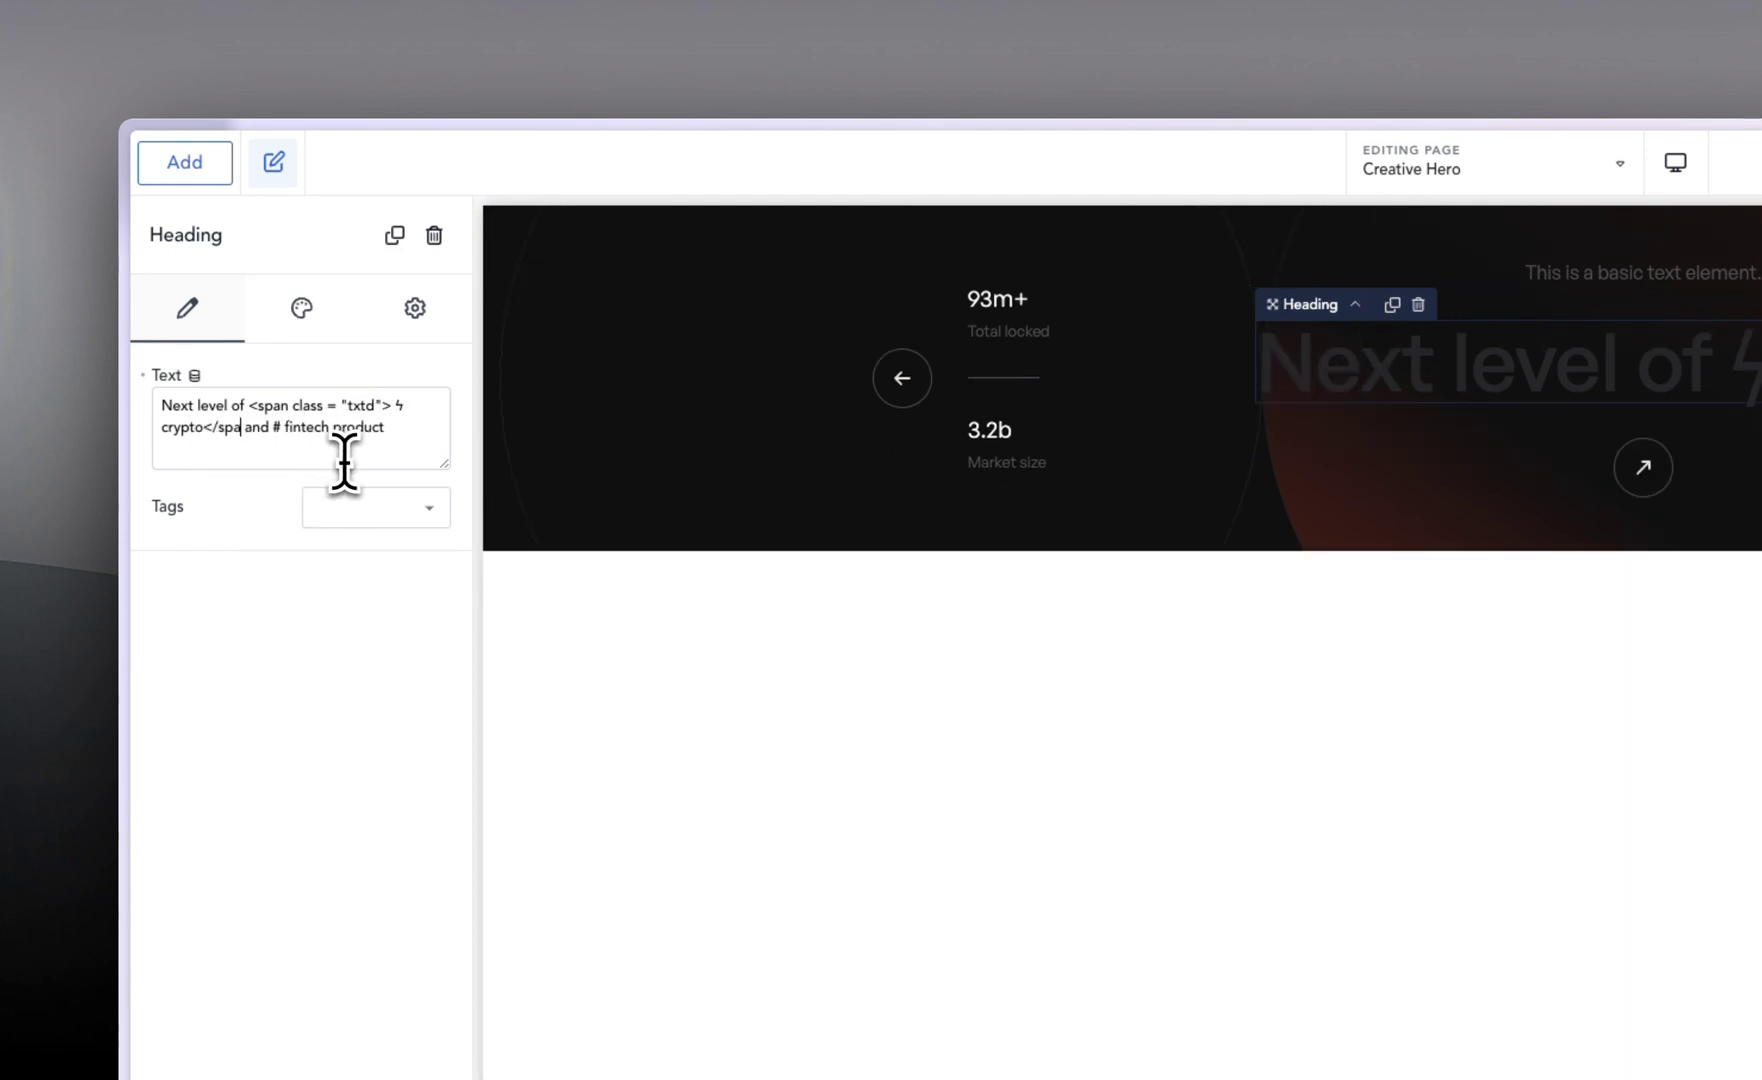
type("n>")
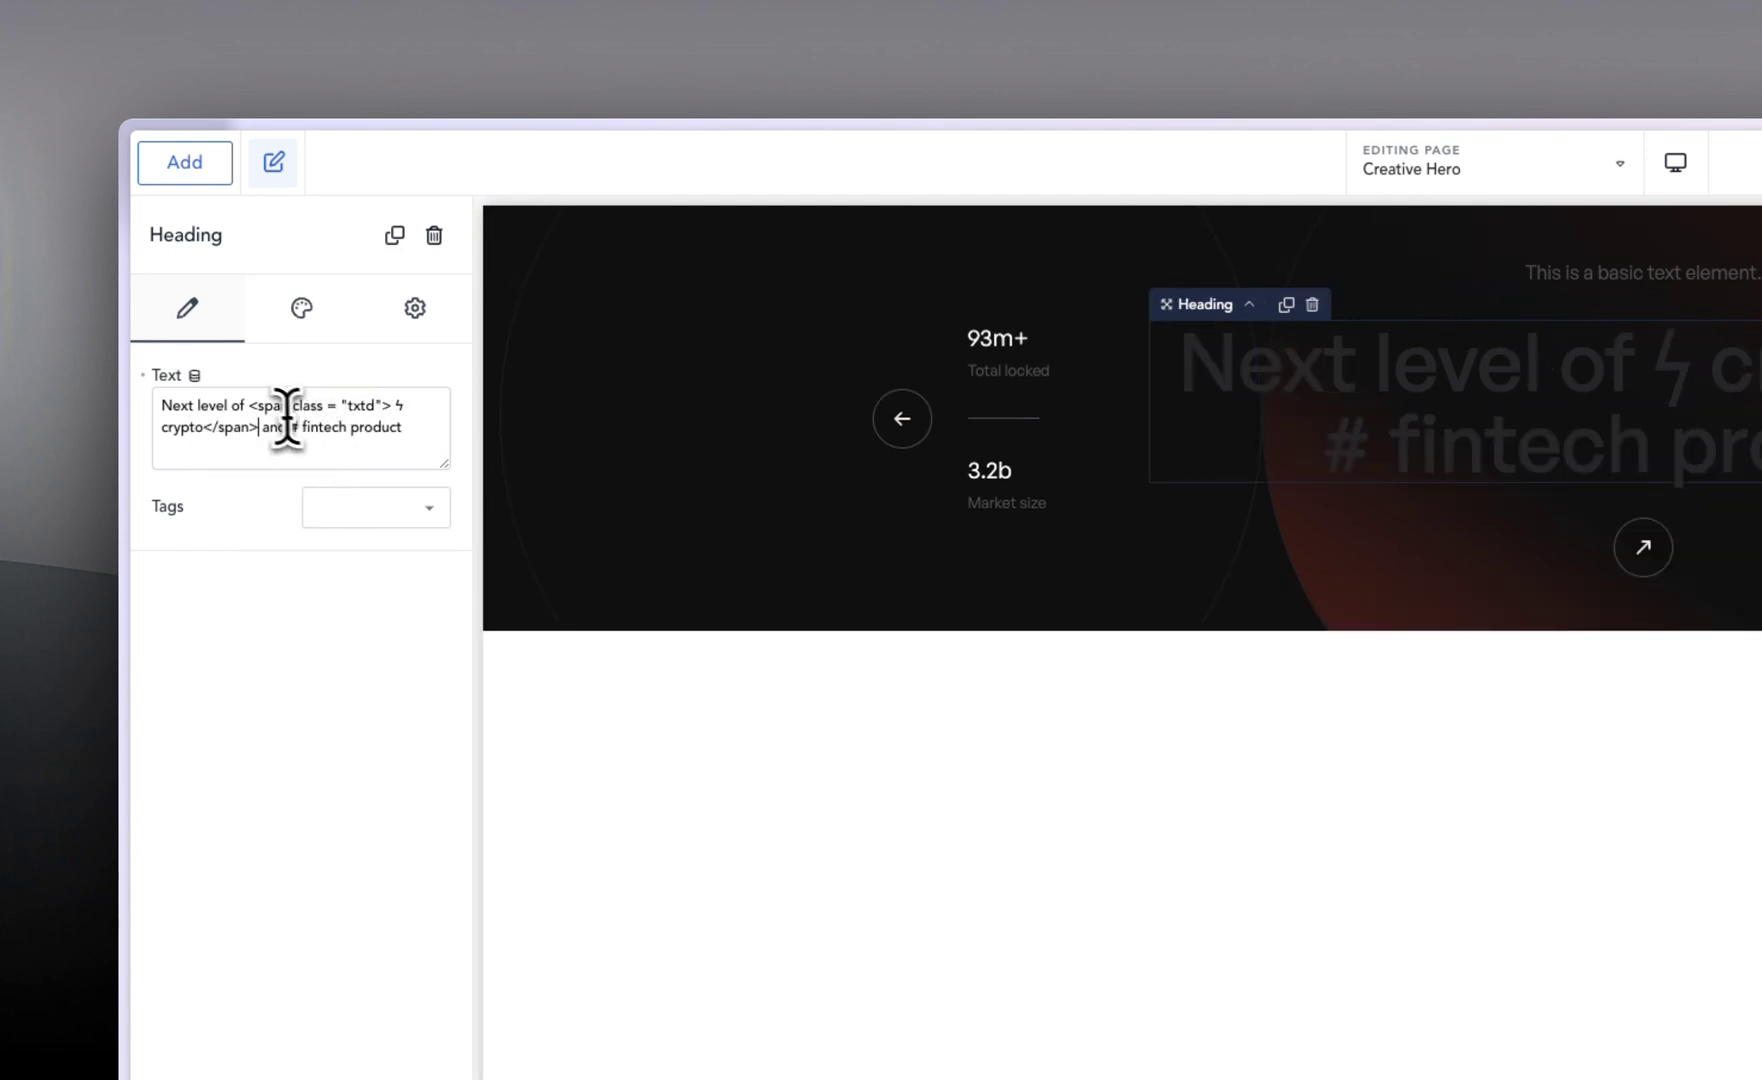
Step: Wrap "# fintech" in the same "txtd" span by reusing a copy of the crypto span markup
left_click_drag(251, 405, 261, 420)
key("ctrl+c")
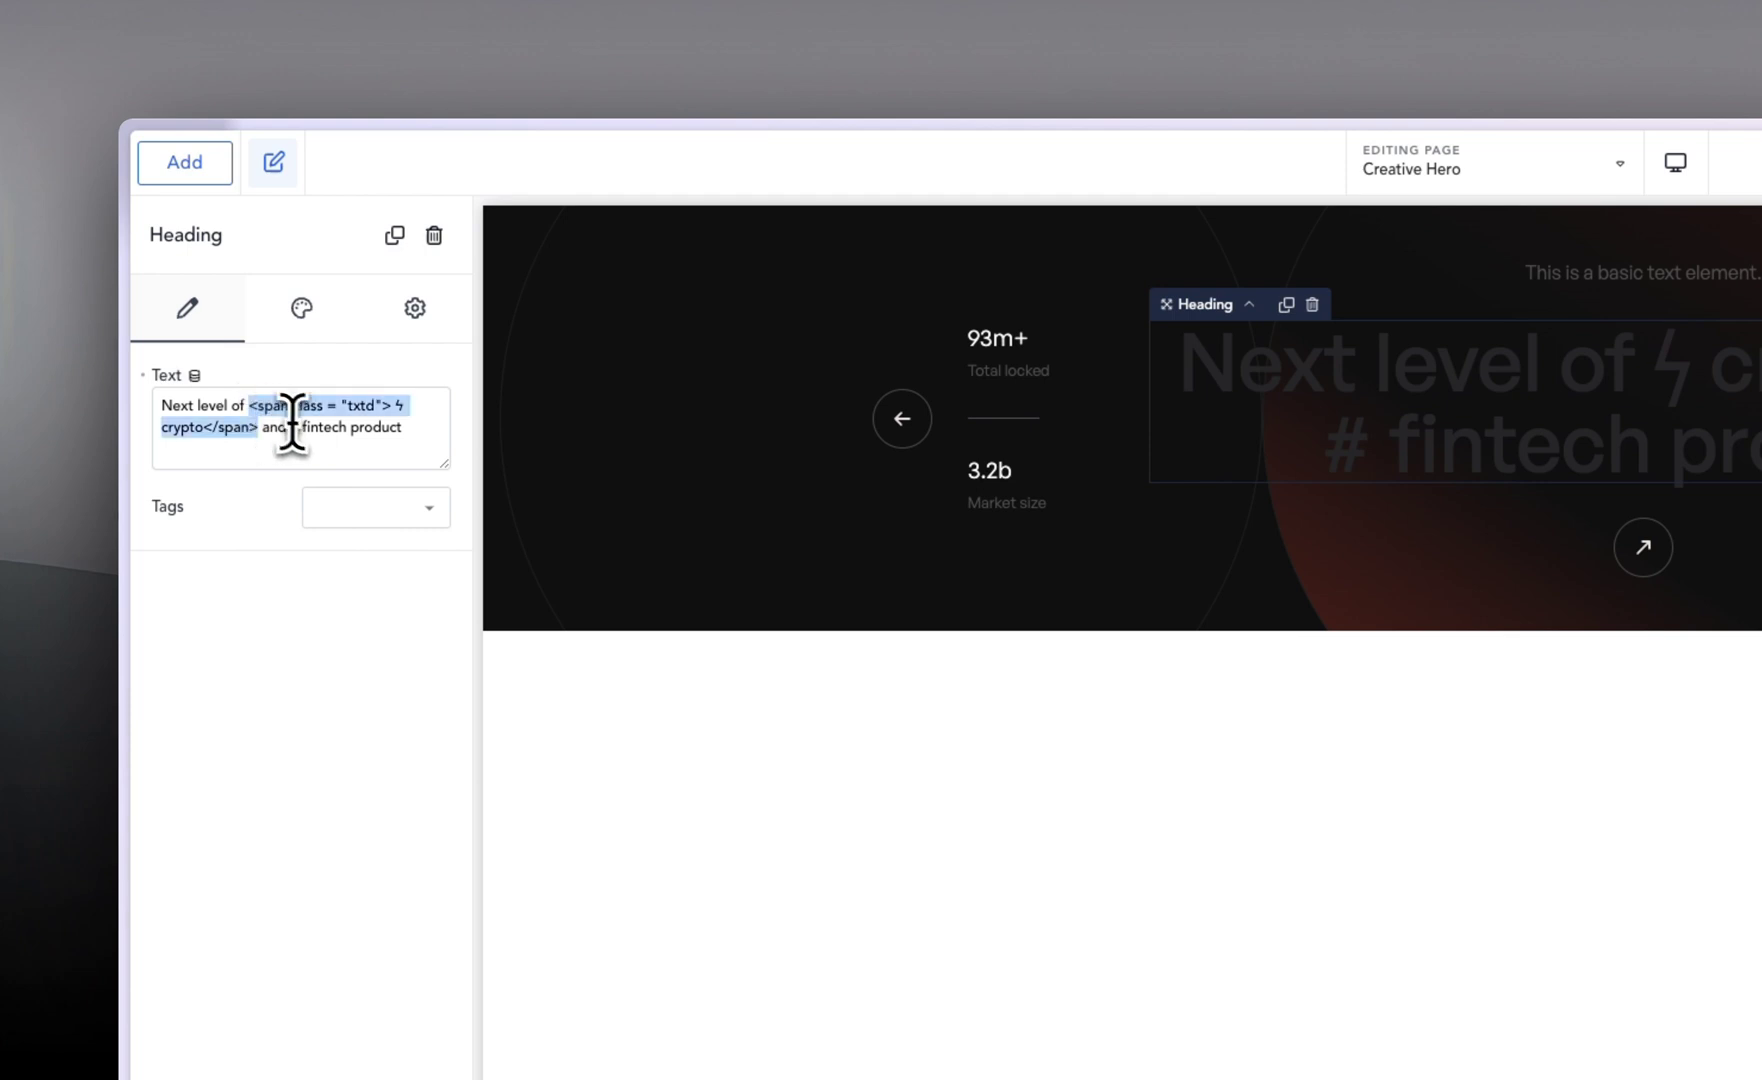
left_click(298, 422)
left_click(299, 452)
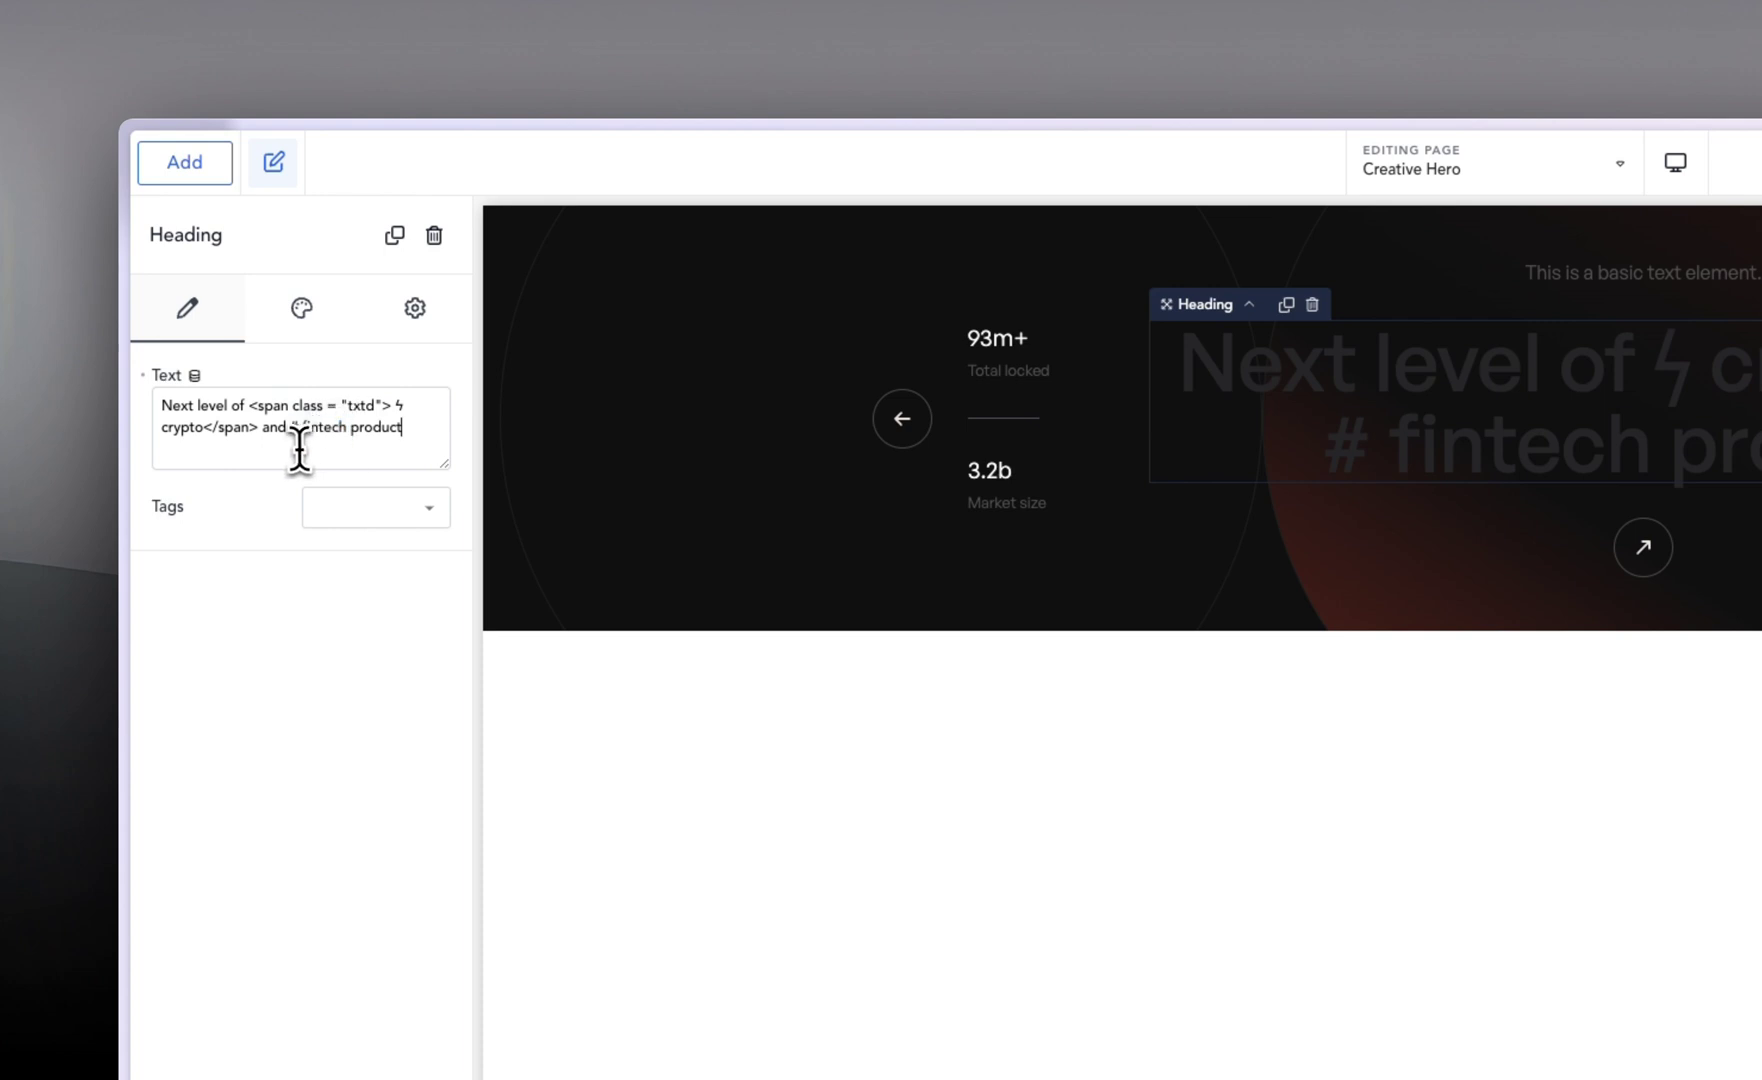
key("ctrl+v")
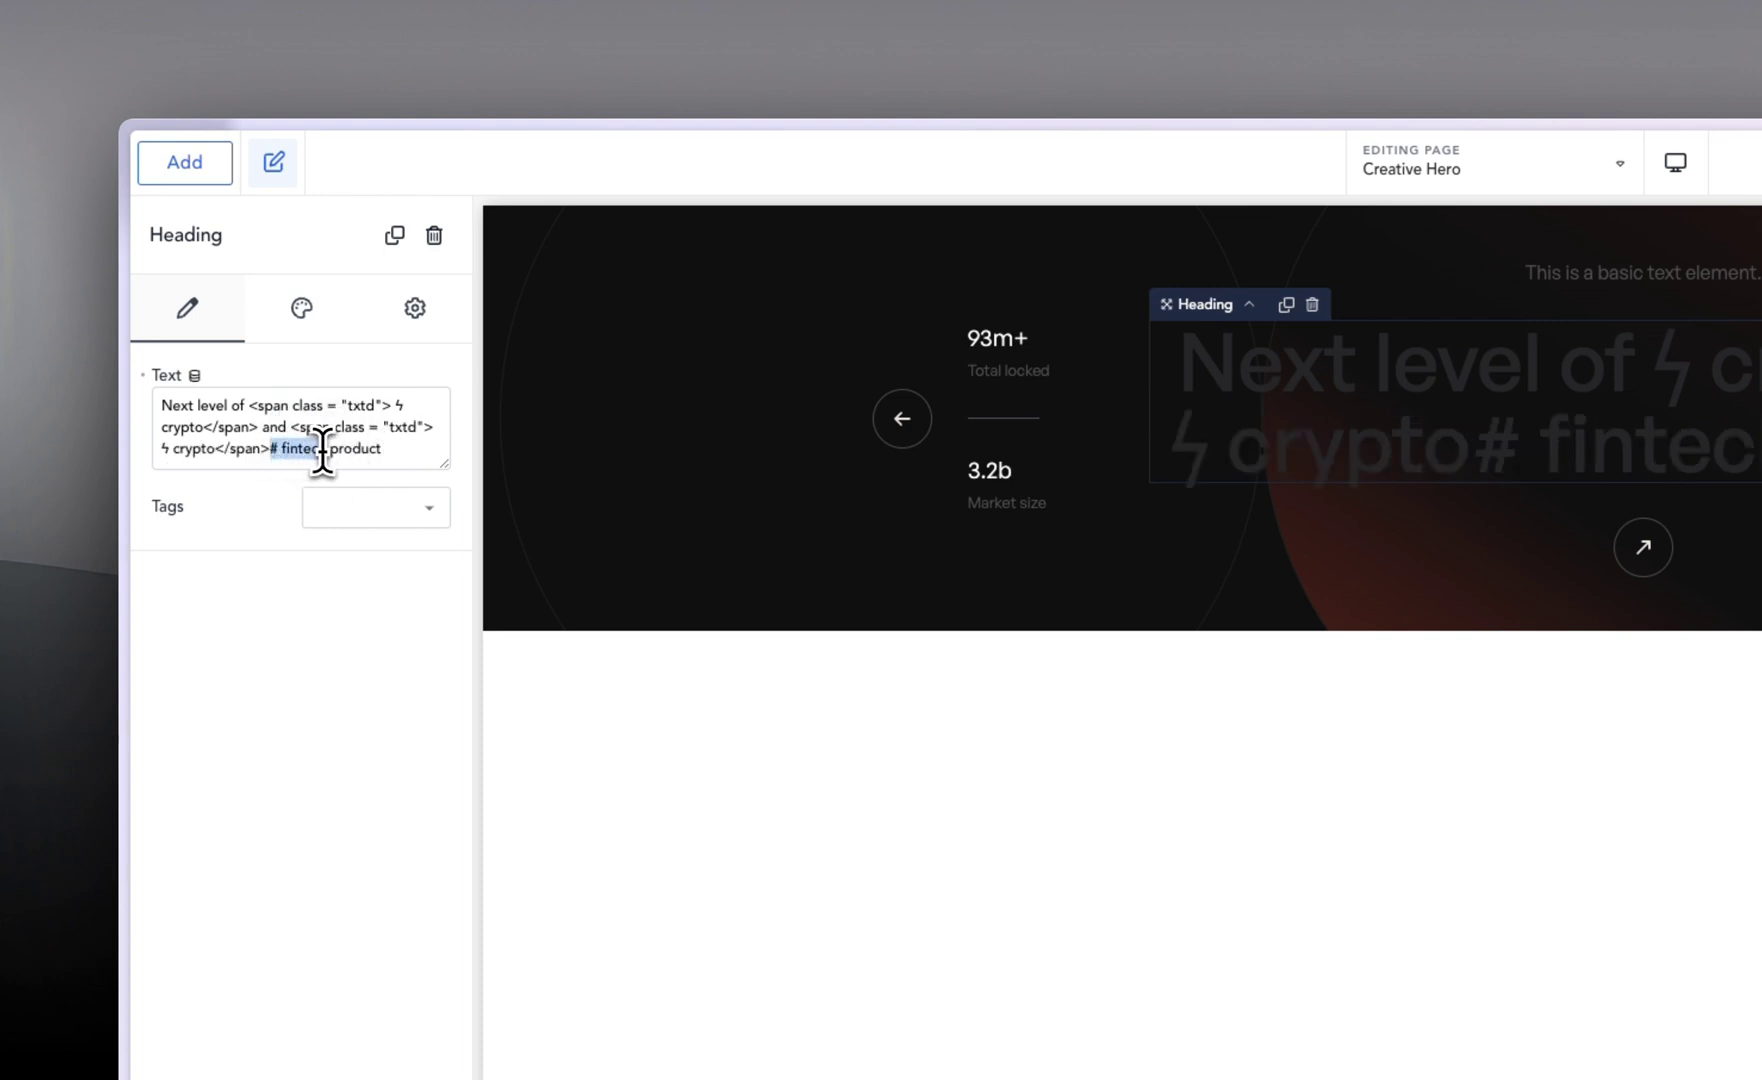
key("BackSpace")
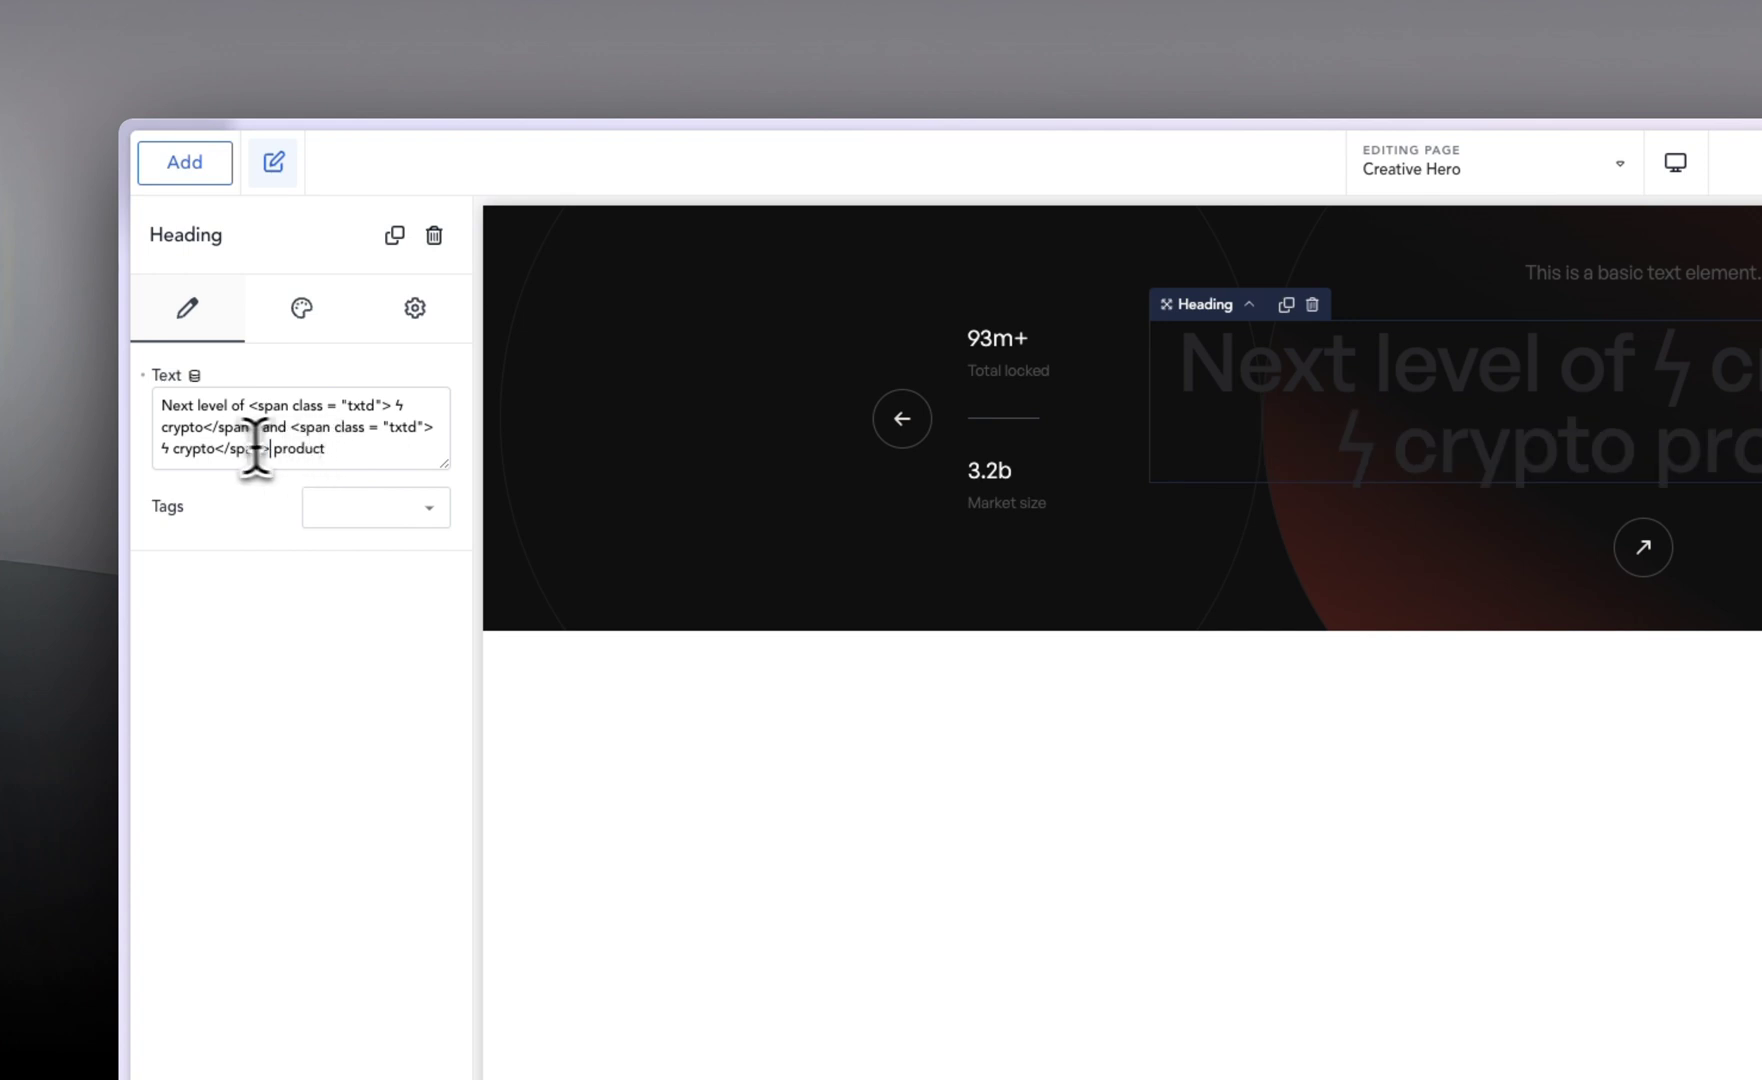
key("BackSpace")
key("BackSpace")
key("BackSpace")
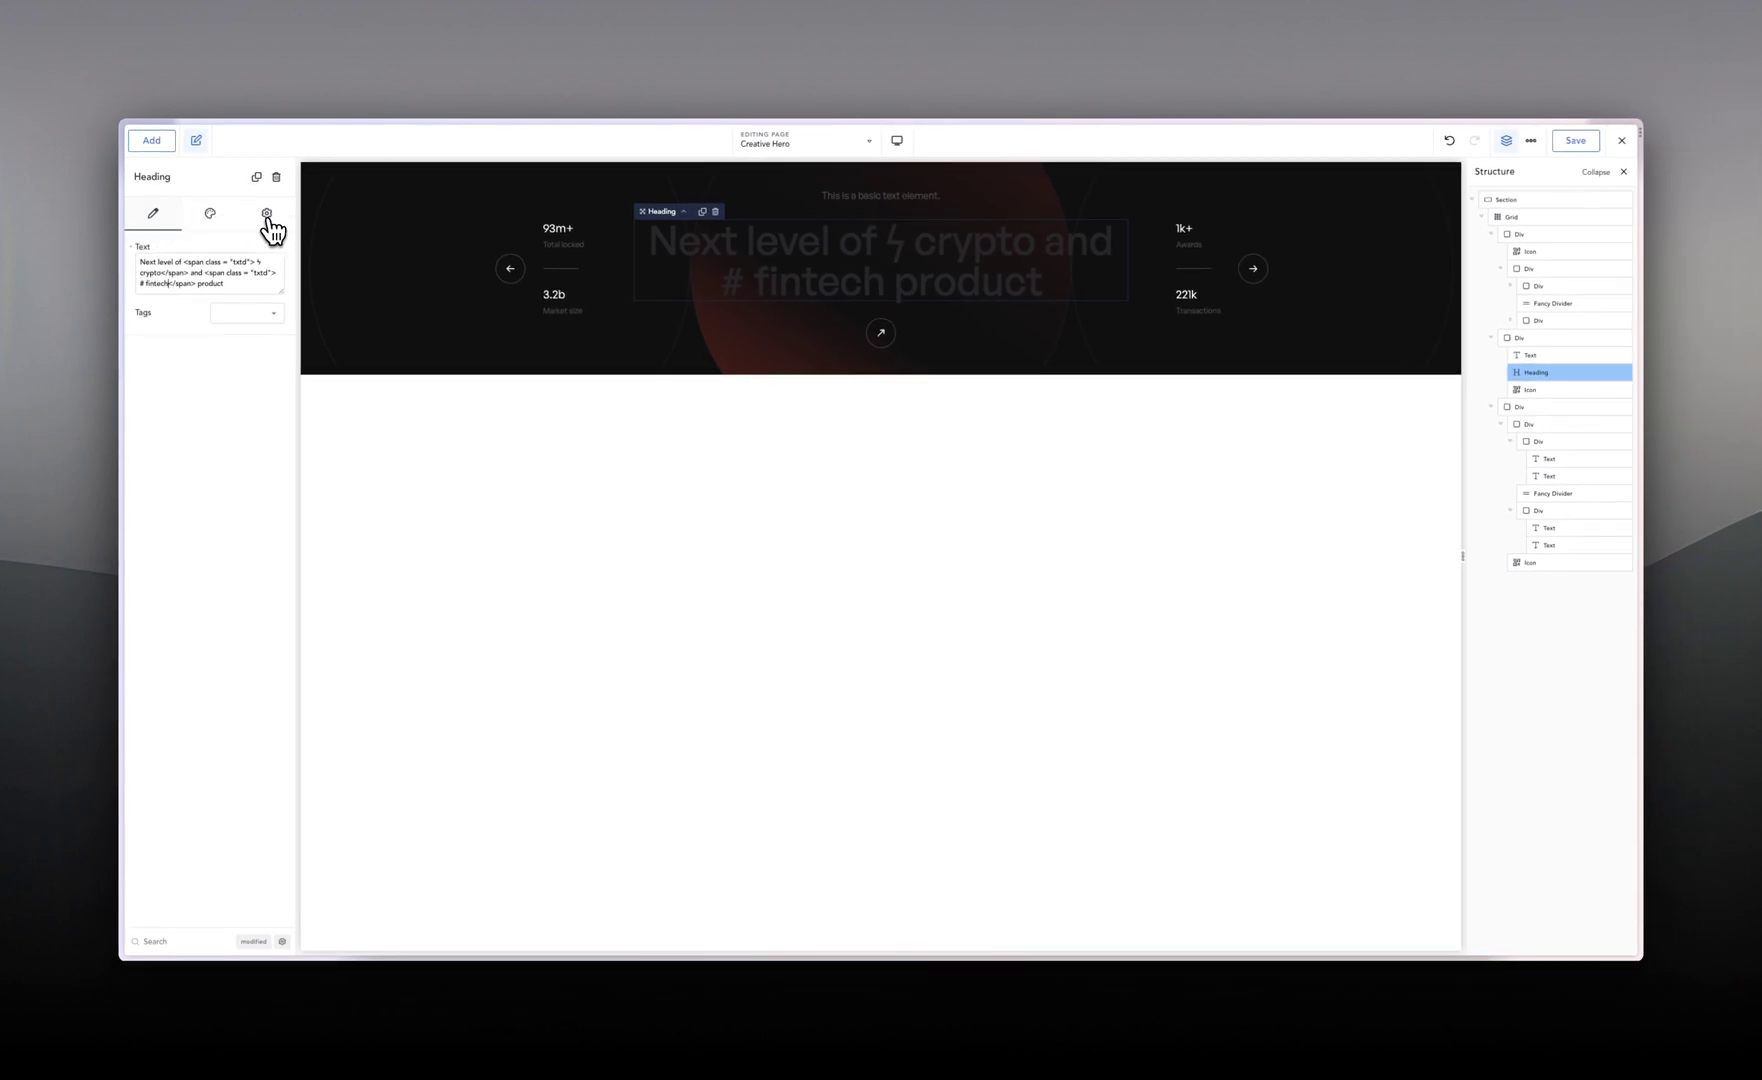
Step: Start a custom CSS rule on the heading that targets the .txtd class with a color property
left_click(267, 215)
left_click(244, 258)
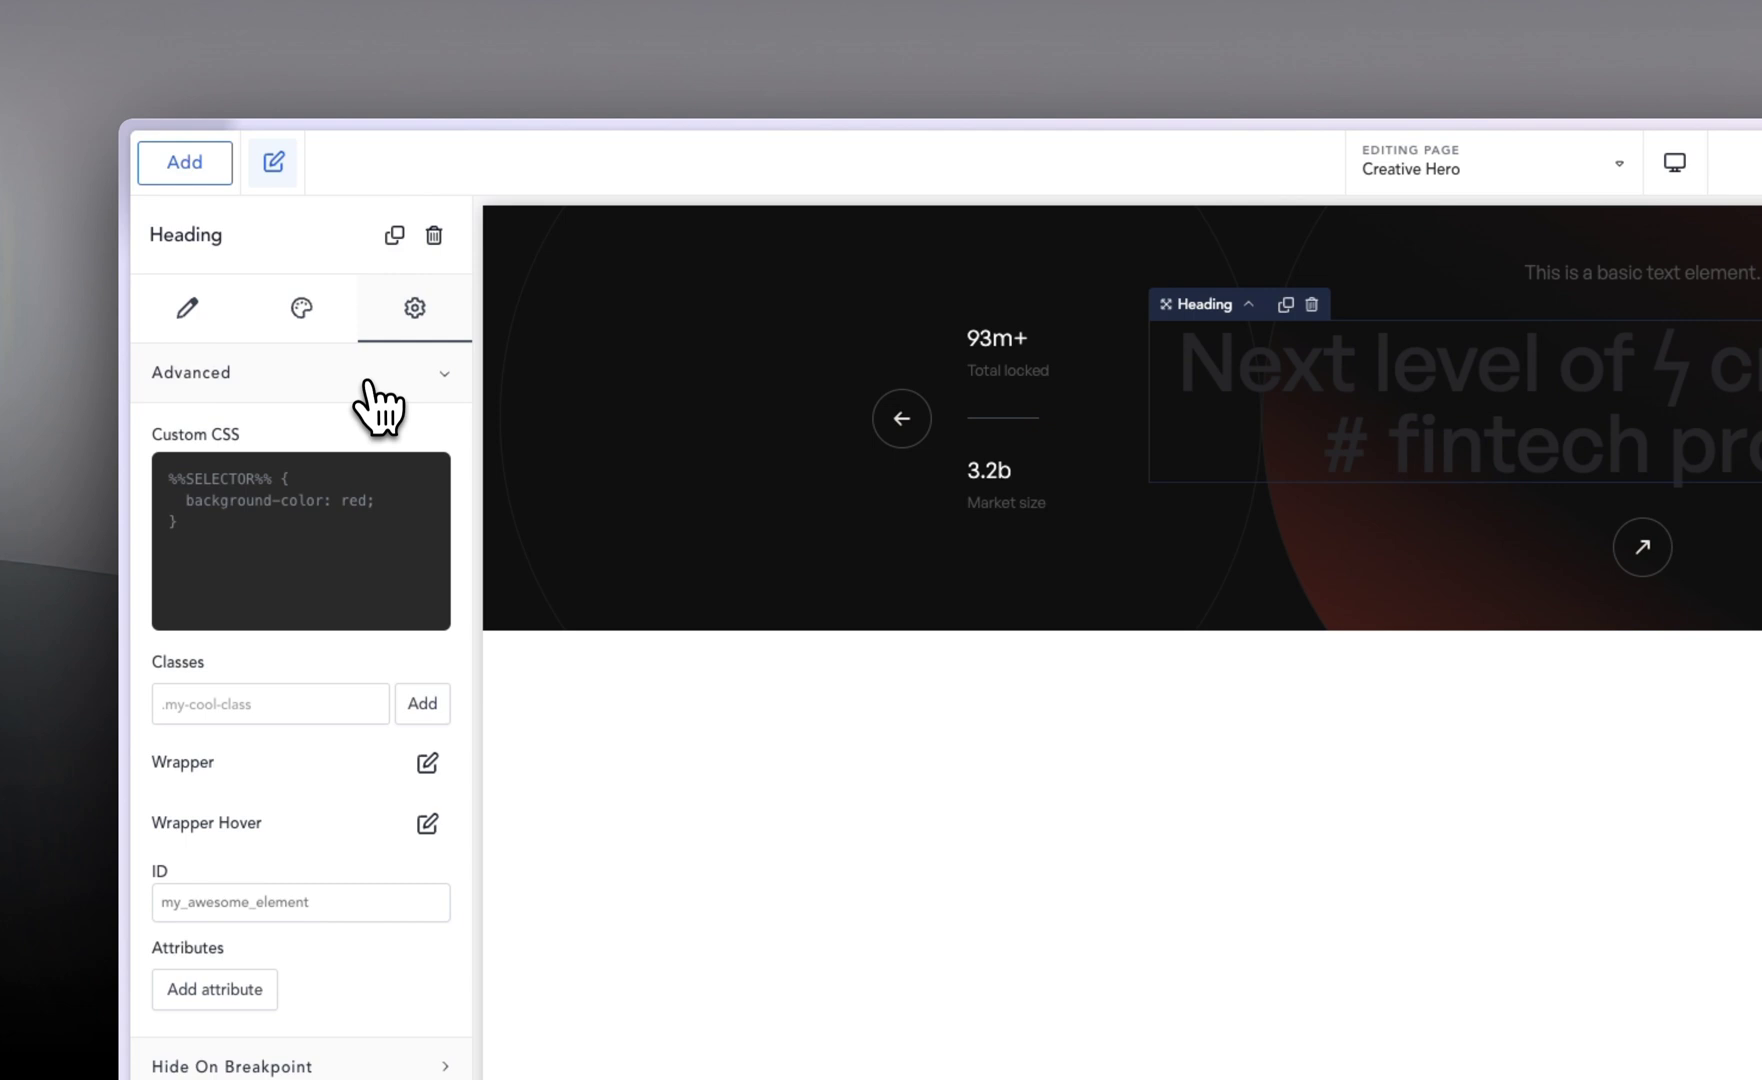
mouse_move(273, 621)
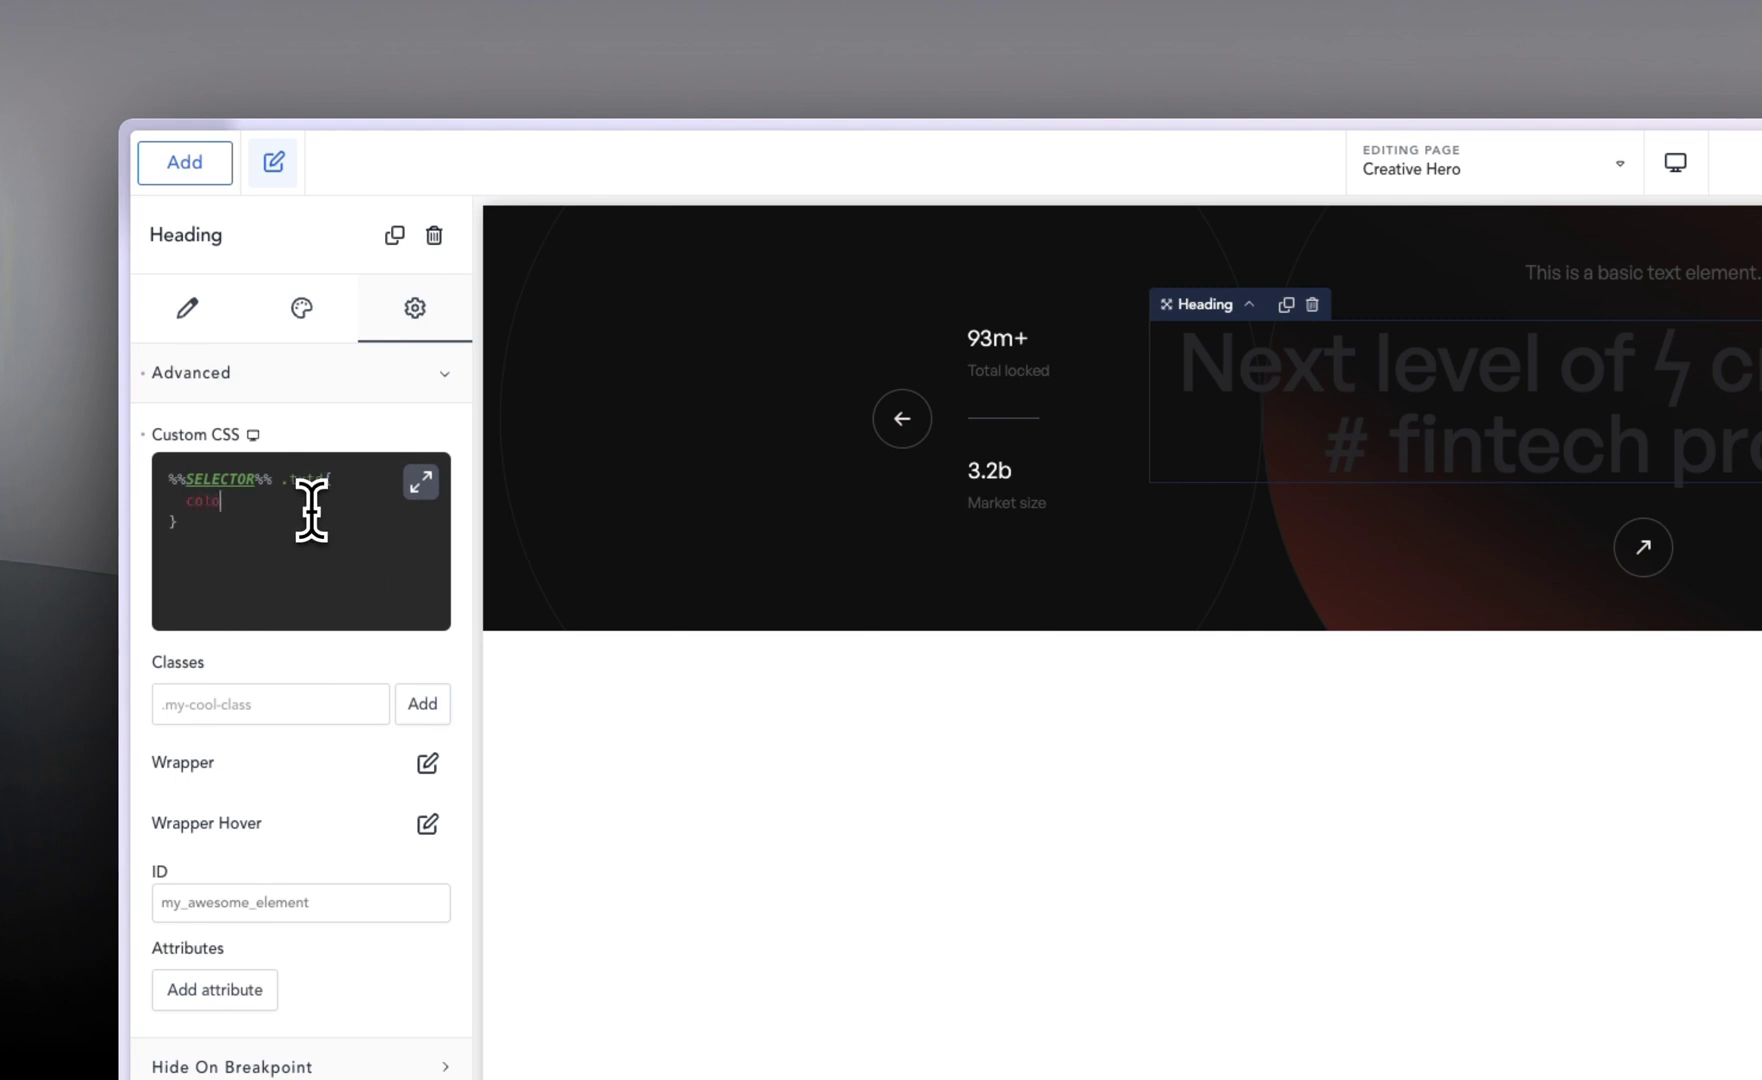
type("r:")
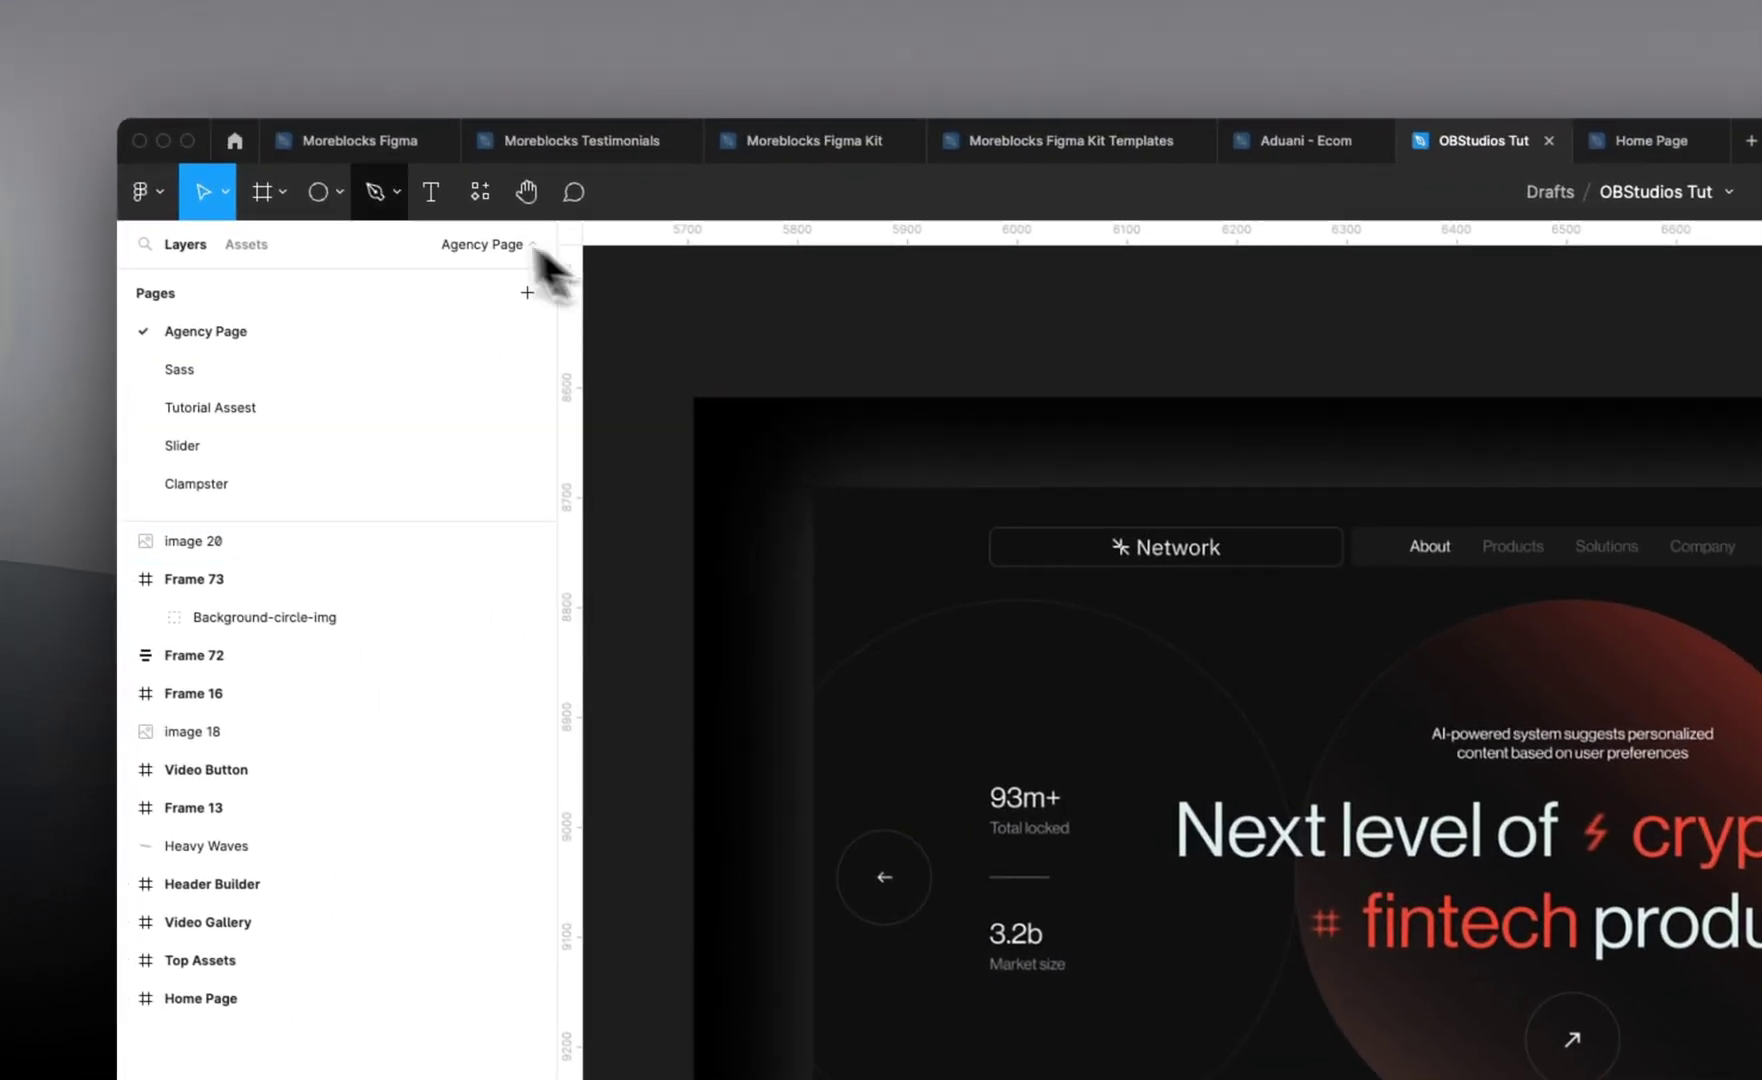
Step: Switch to Figma, sample the design's red accent onto a helper ellipse, and set the .txtd color in Breakdance to #FD532F
left_click(308, 188)
left_click_drag(1761, 706, 1761, 866)
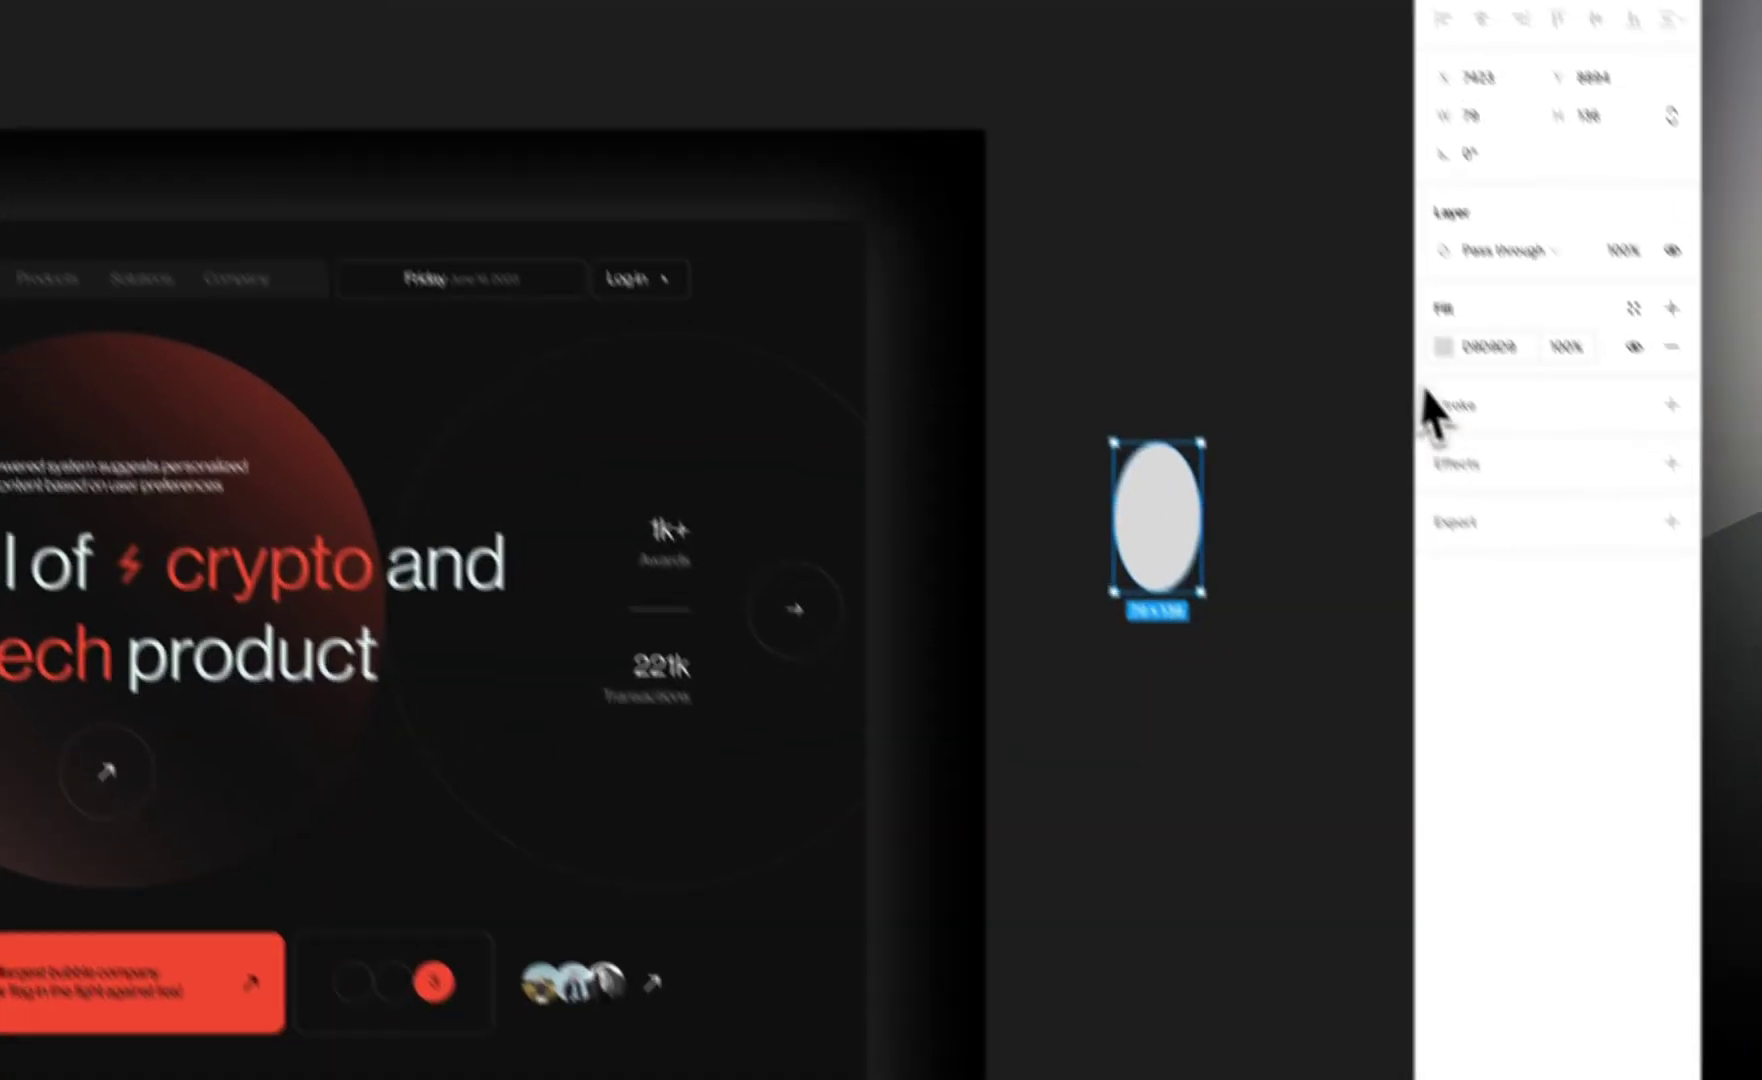
left_click(1443, 346)
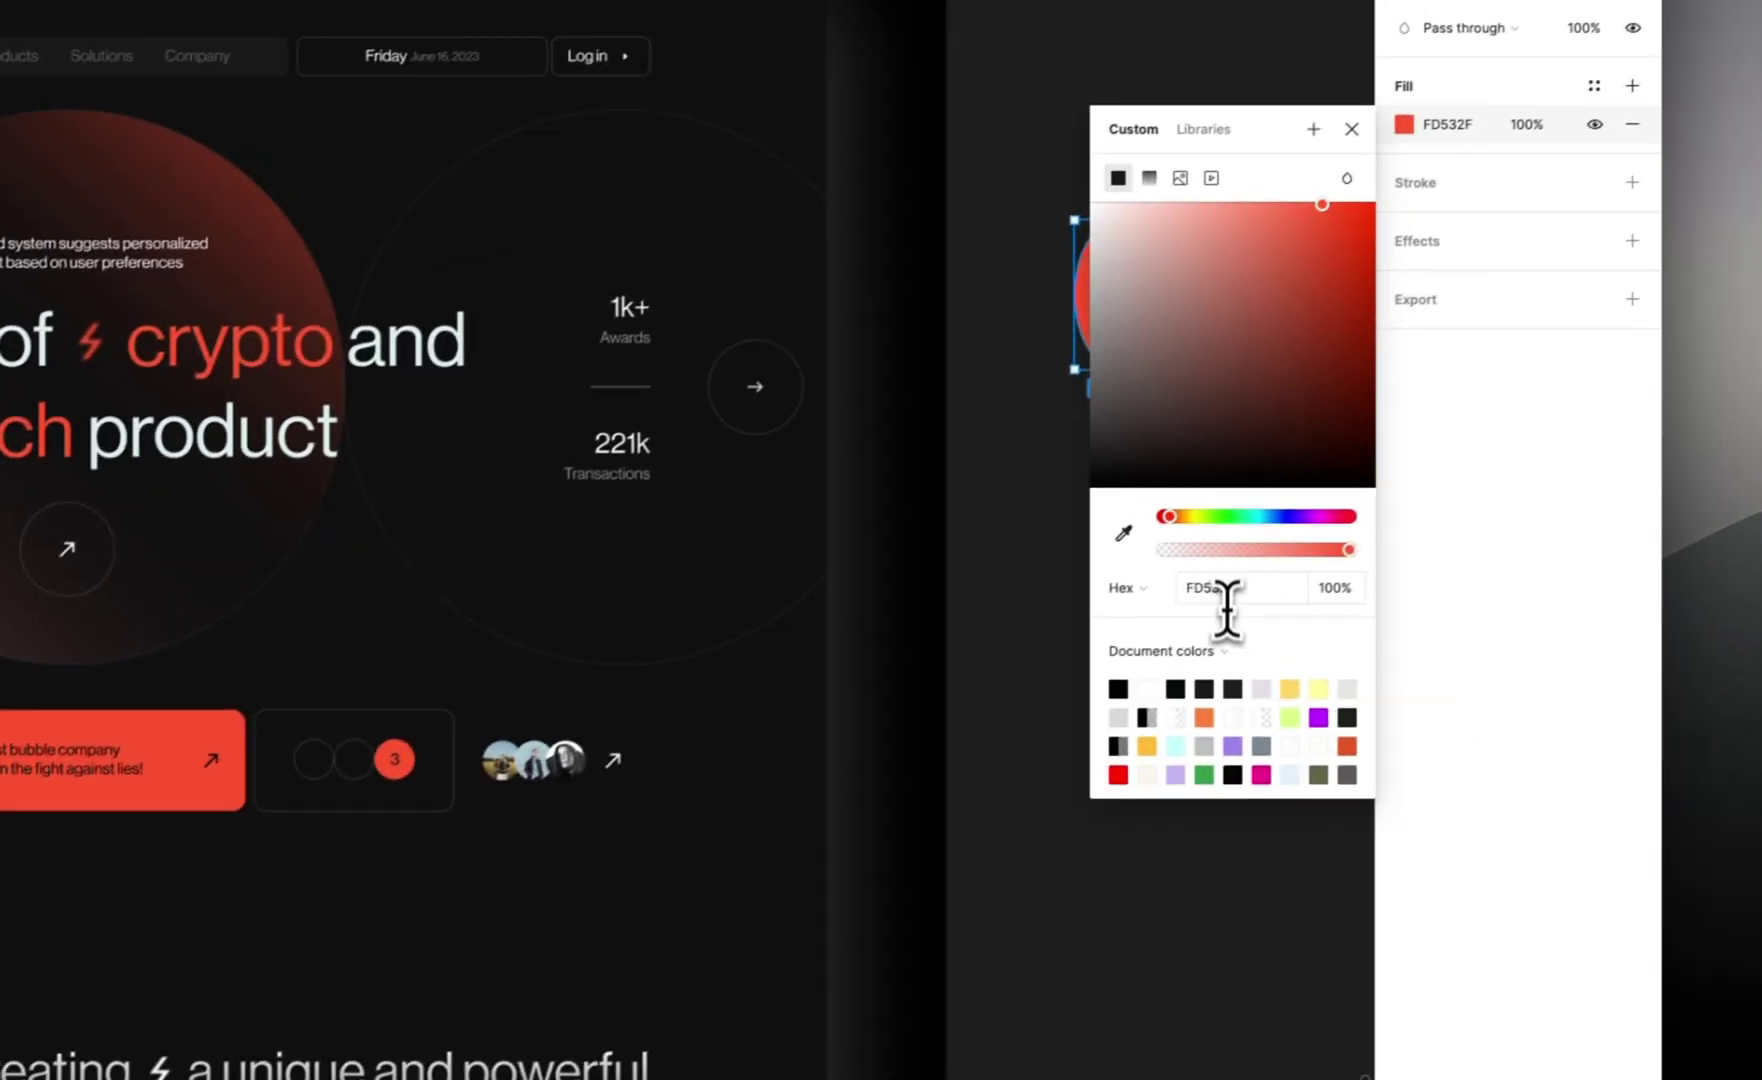
left_click(1210, 590)
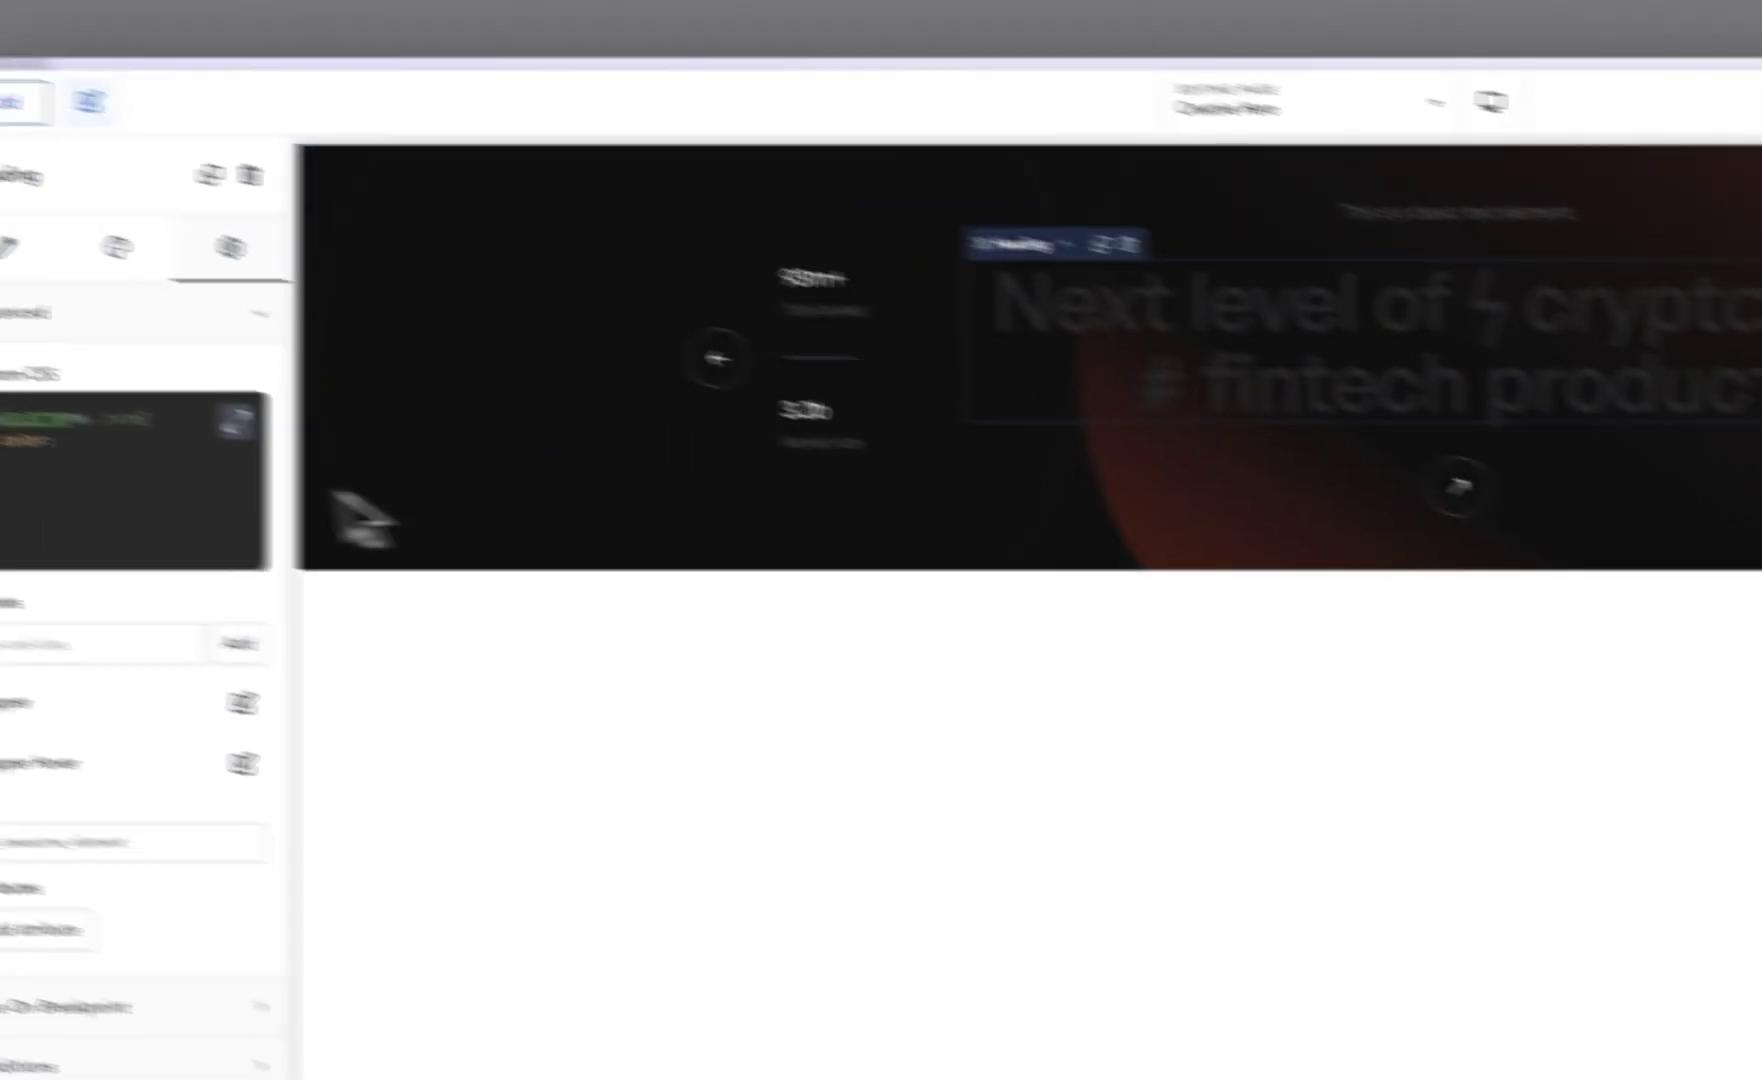
type("#FD532F")
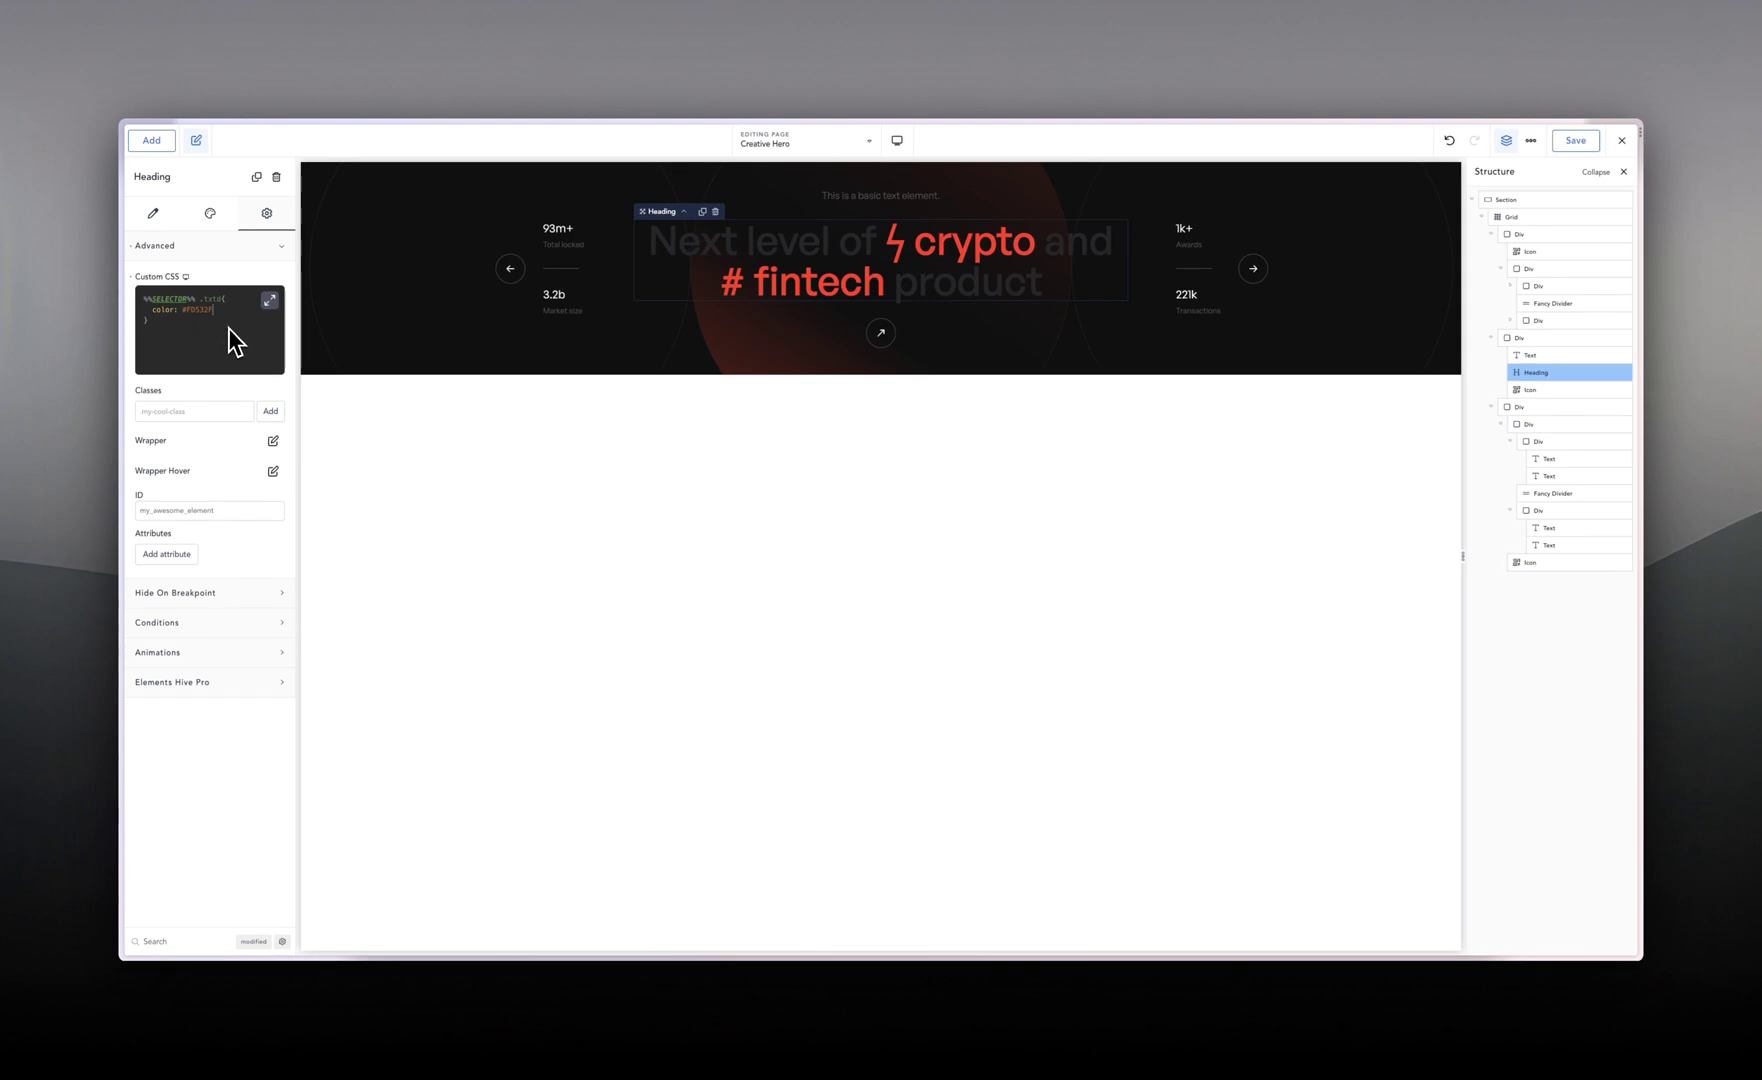
Step: Set the heading's typography color to the white Background swatch, #FFFFFF
left_click(403, 264)
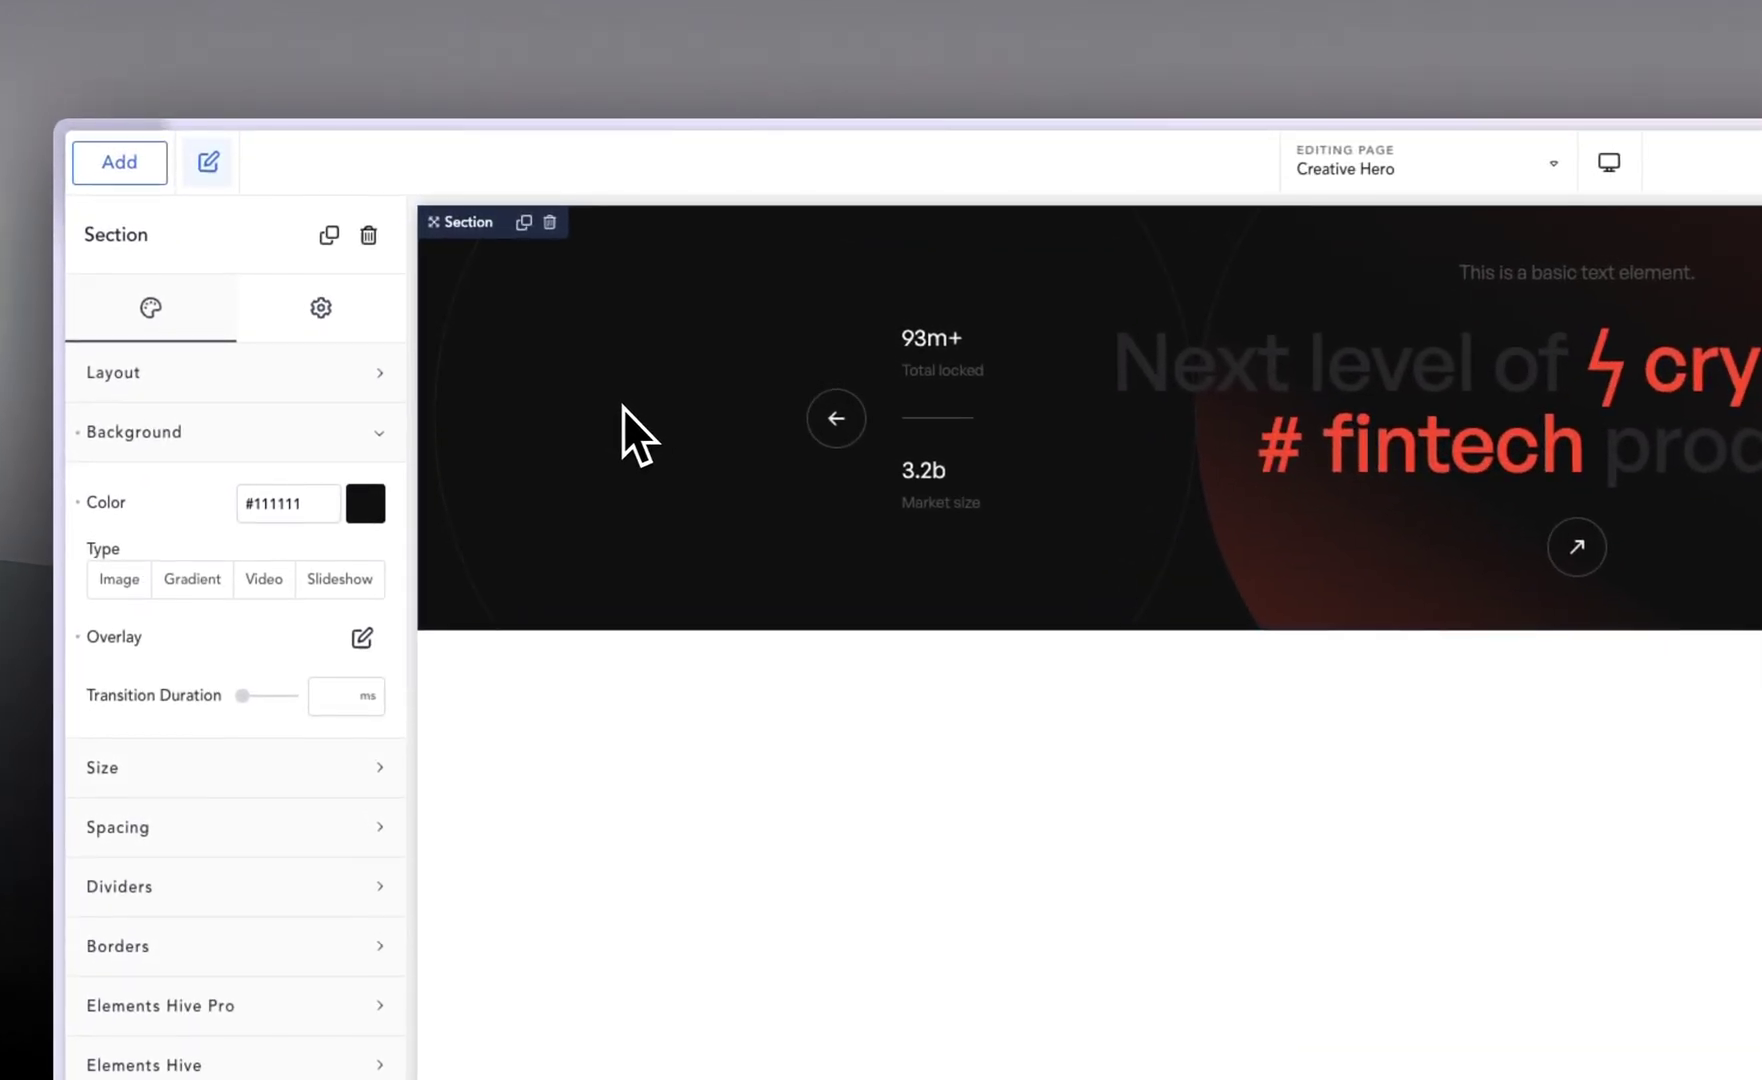
left_click(1569, 395)
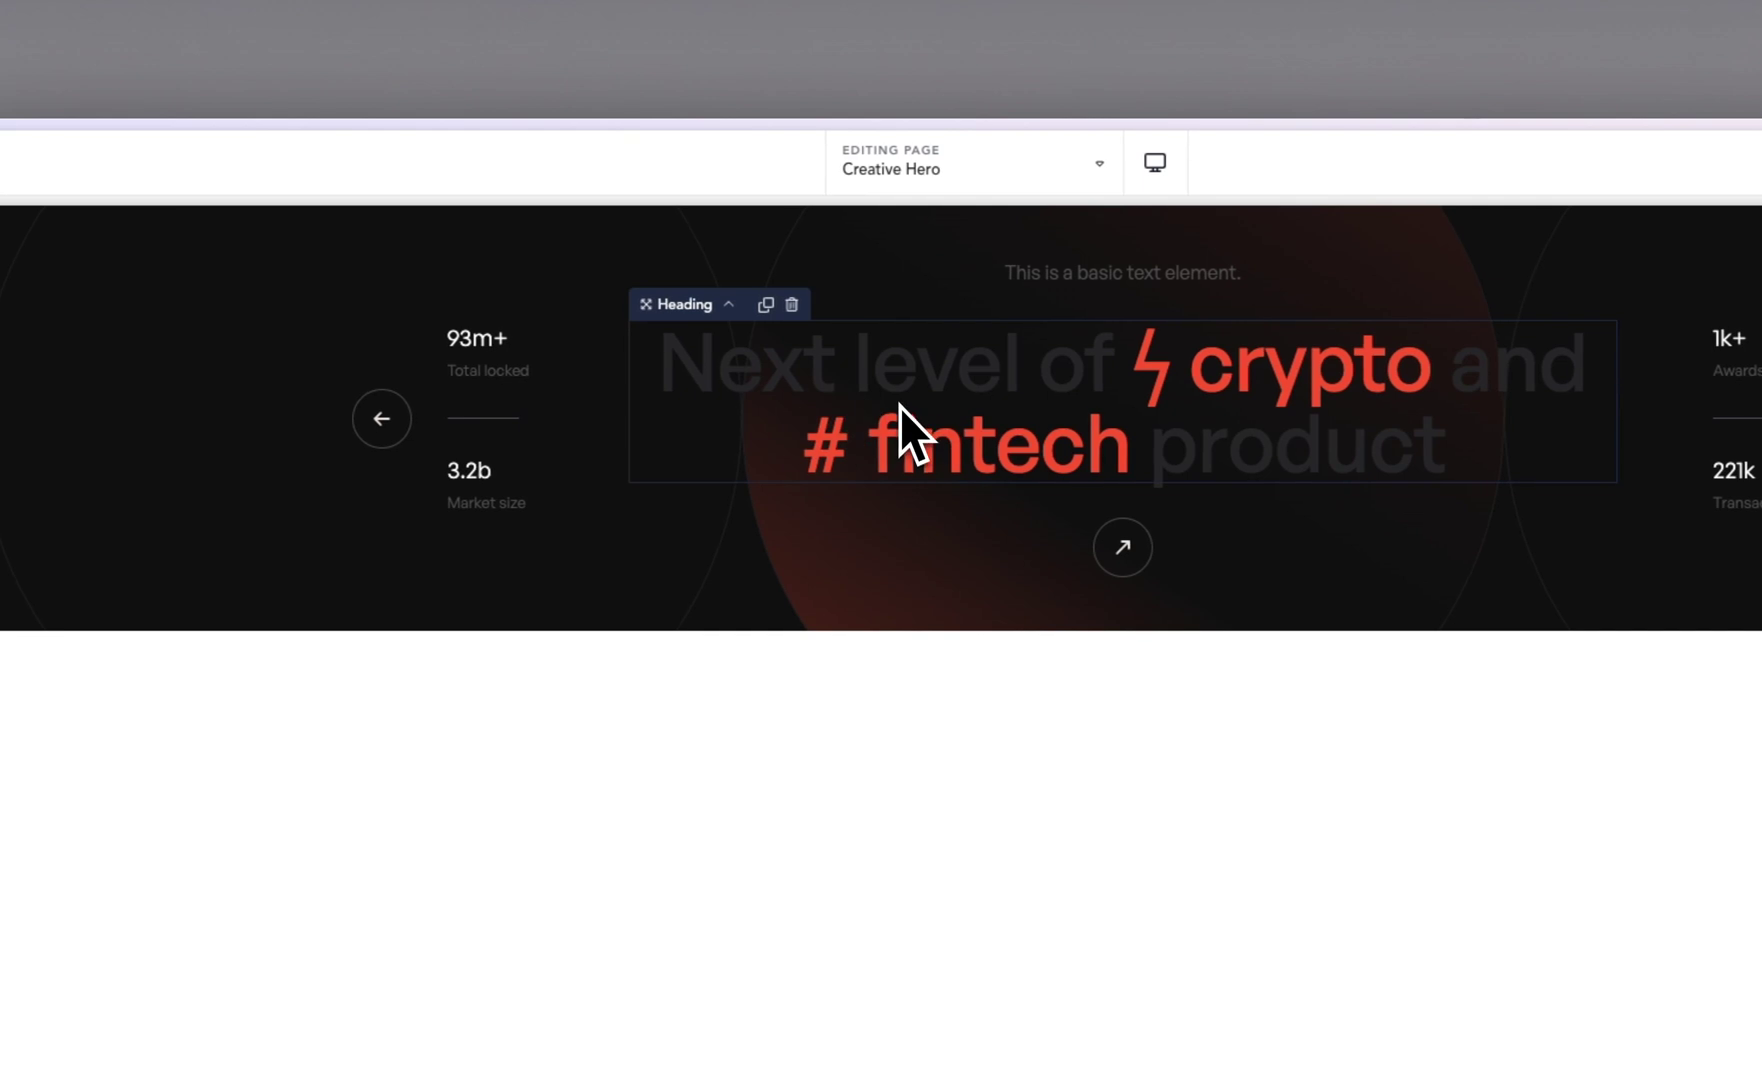
left_click(264, 283)
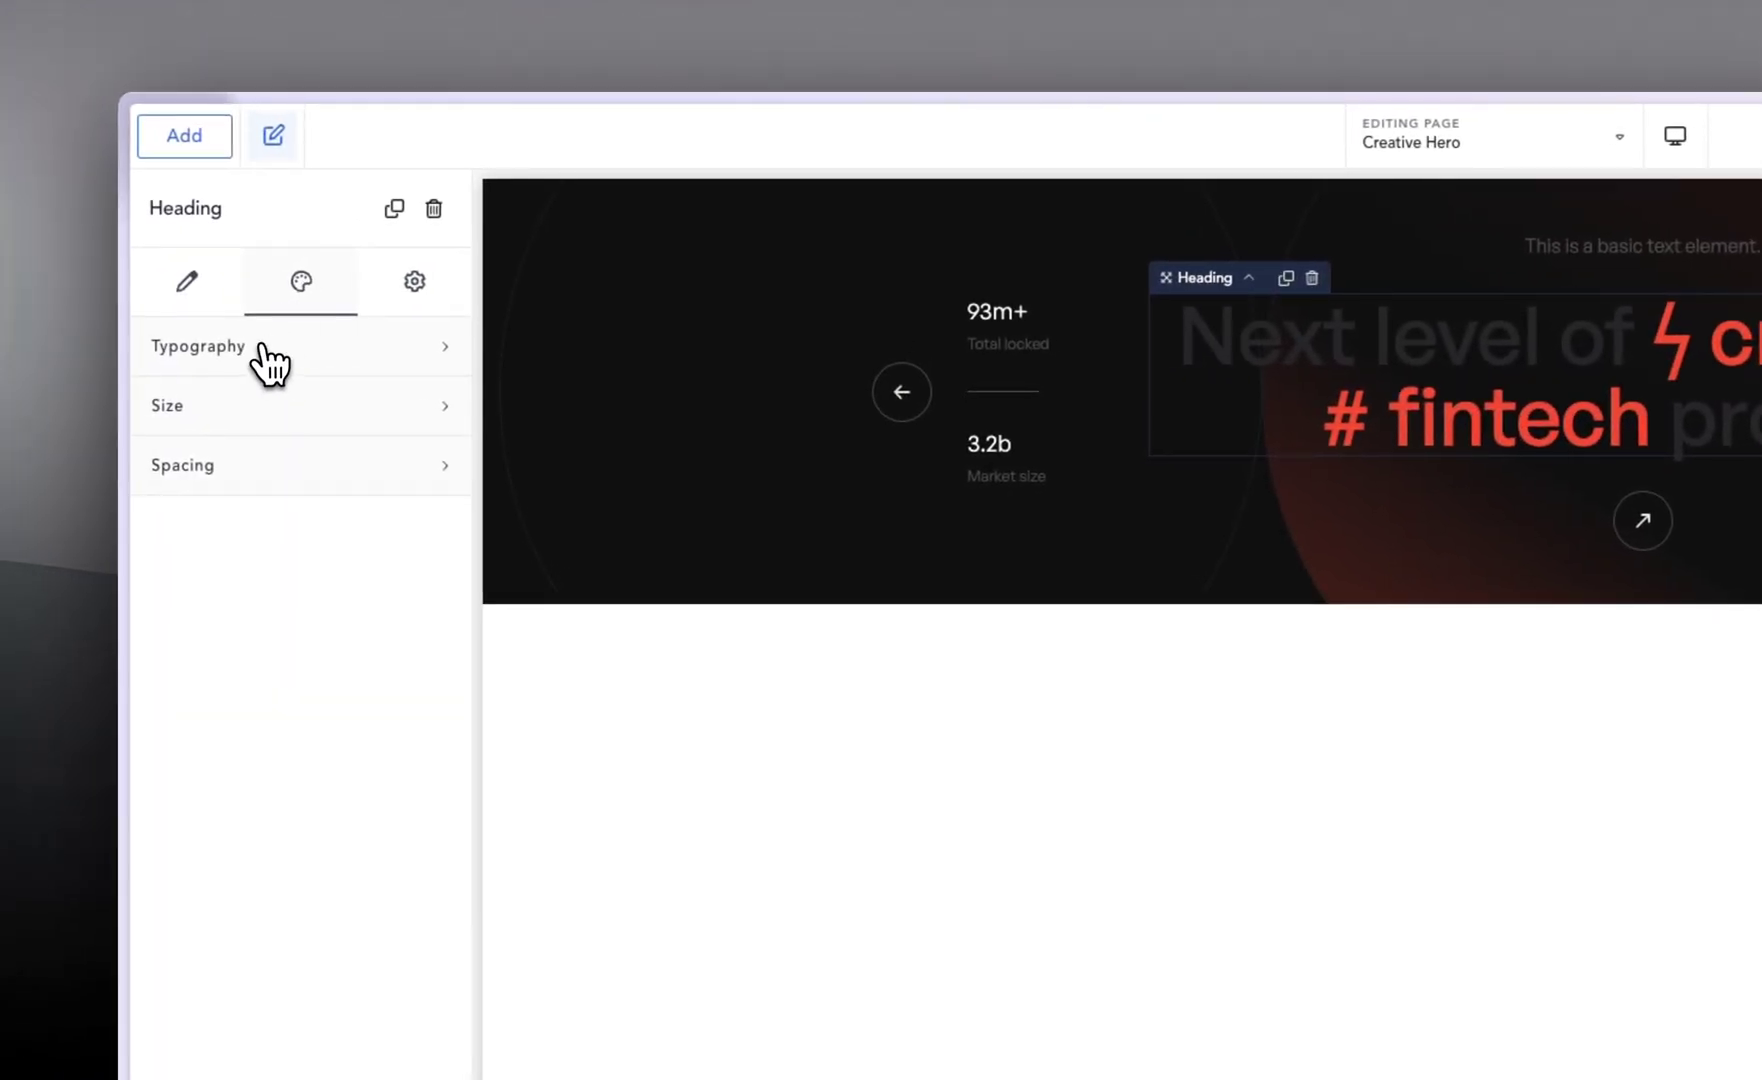
left_click(227, 350)
left_click(431, 425)
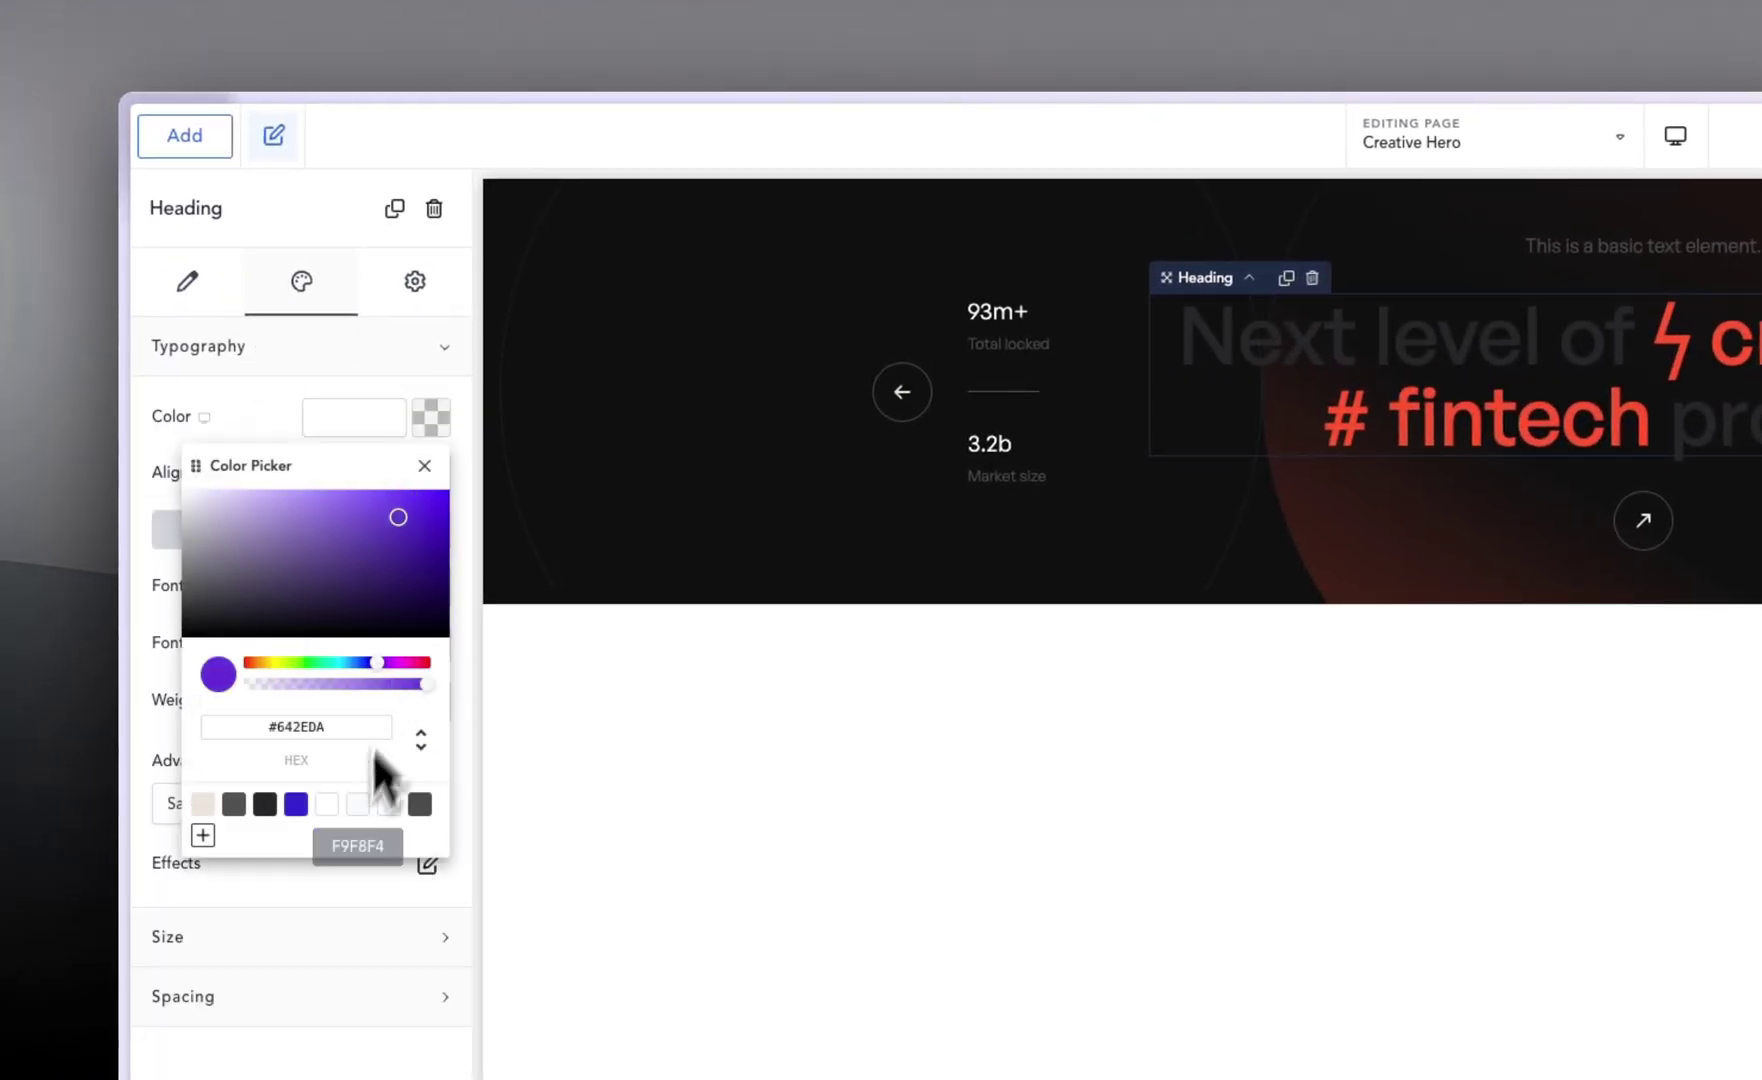
left_click(326, 804)
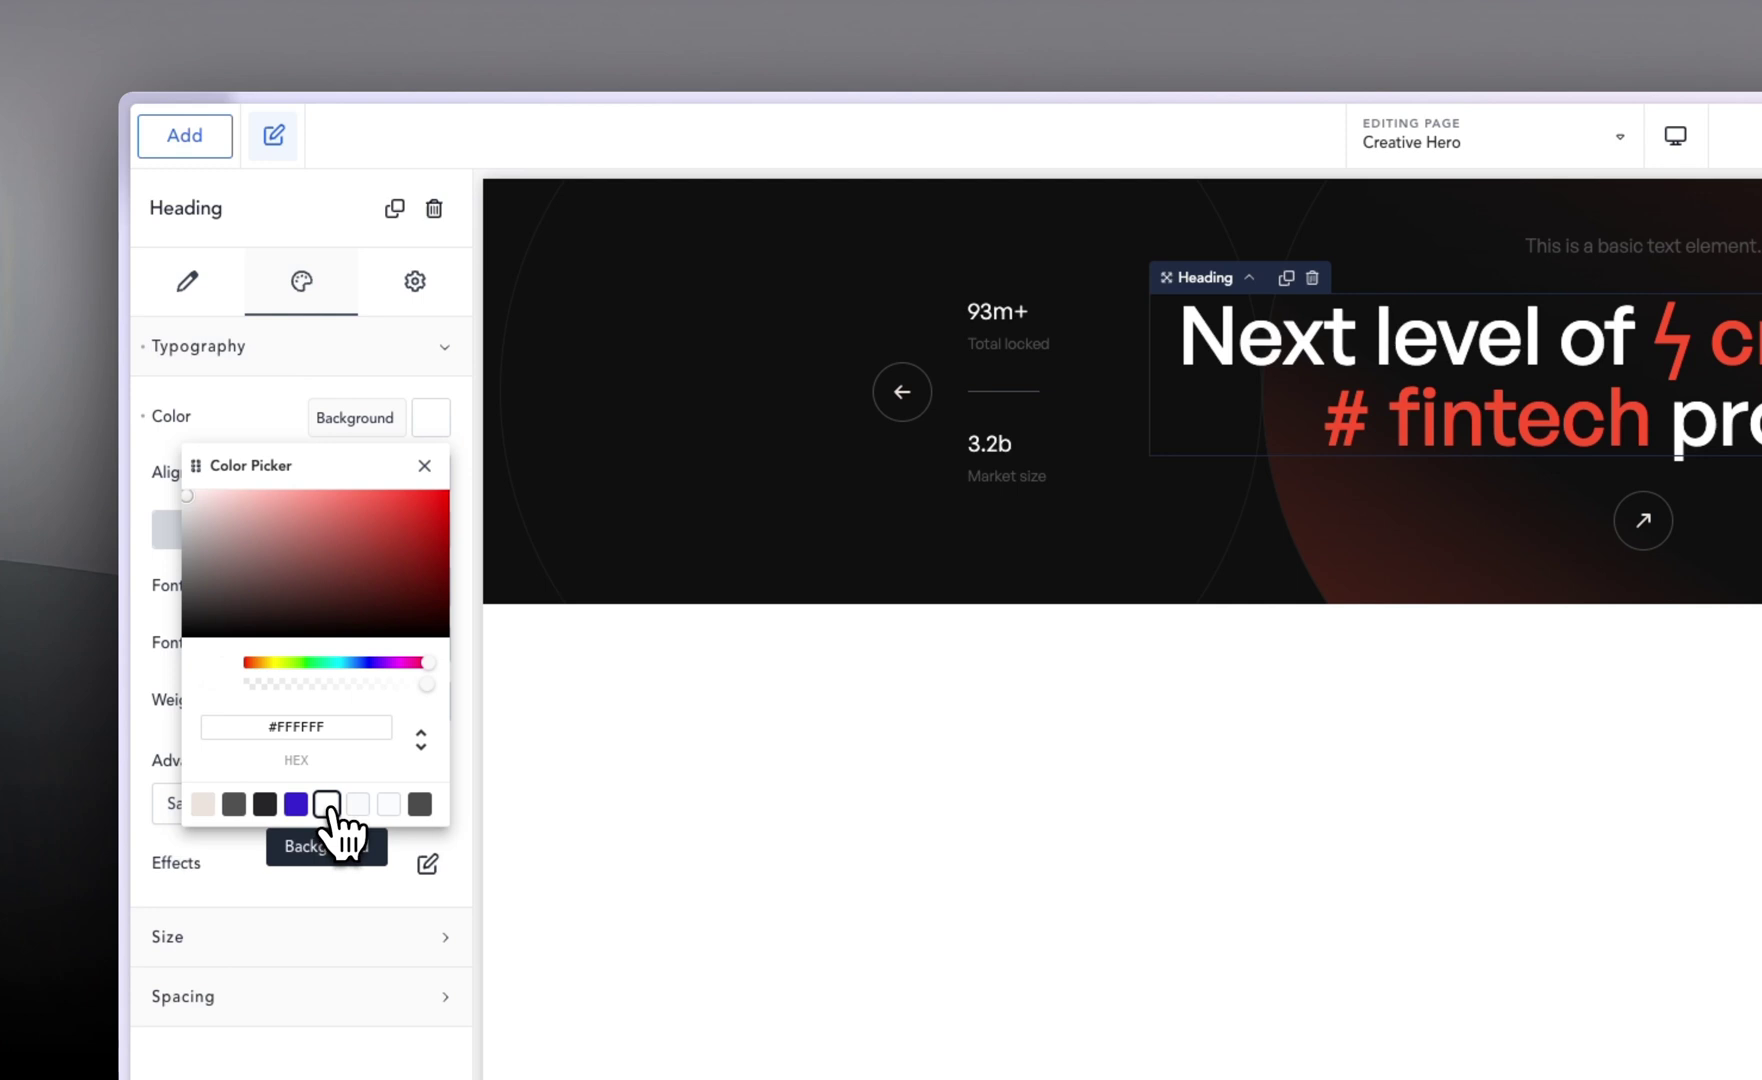
left_click(756, 452)
Step: Replace the placeholder text above the heading with "Lorem ipsum dolor sit amet, consectetur adipiscing elit, sed do eiusmod tempor."
left_click(1222, 255)
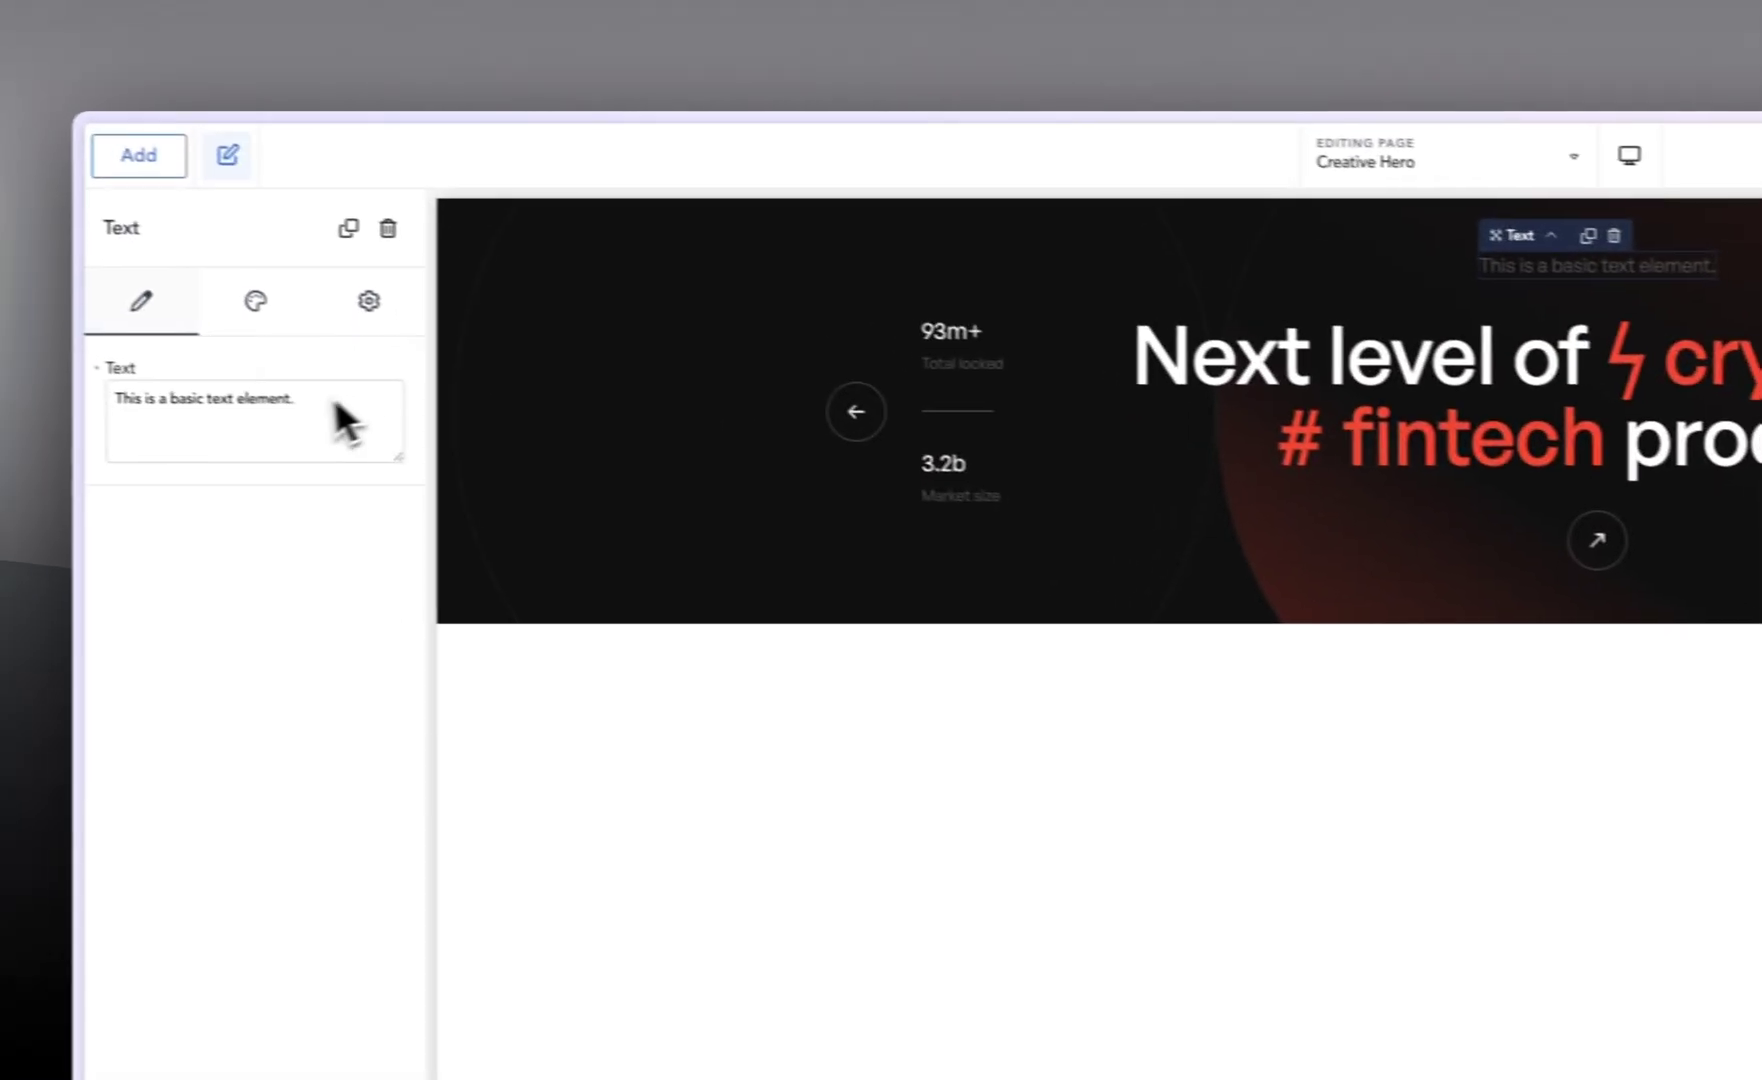
triple_click(342, 410)
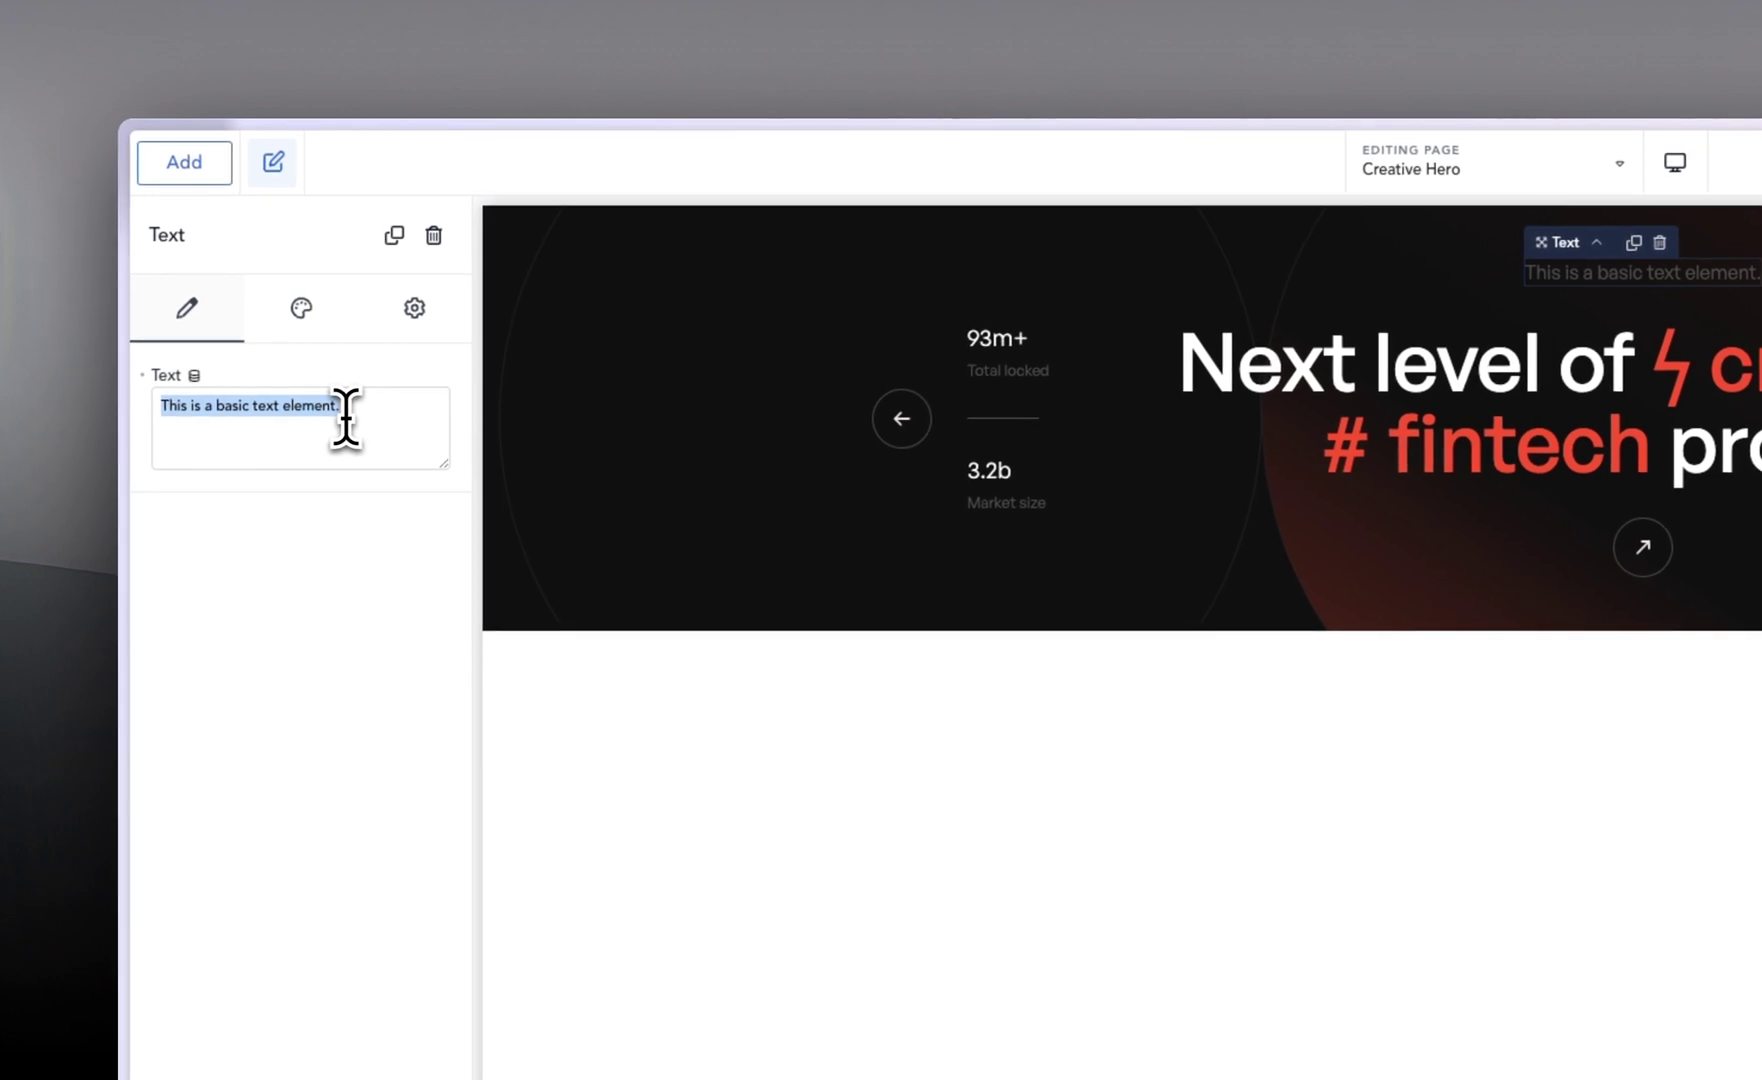
type("Lorem ipsum dolor sit amet, consectetur adipiscing elit, sed do eiusmod tempor")
type(",")
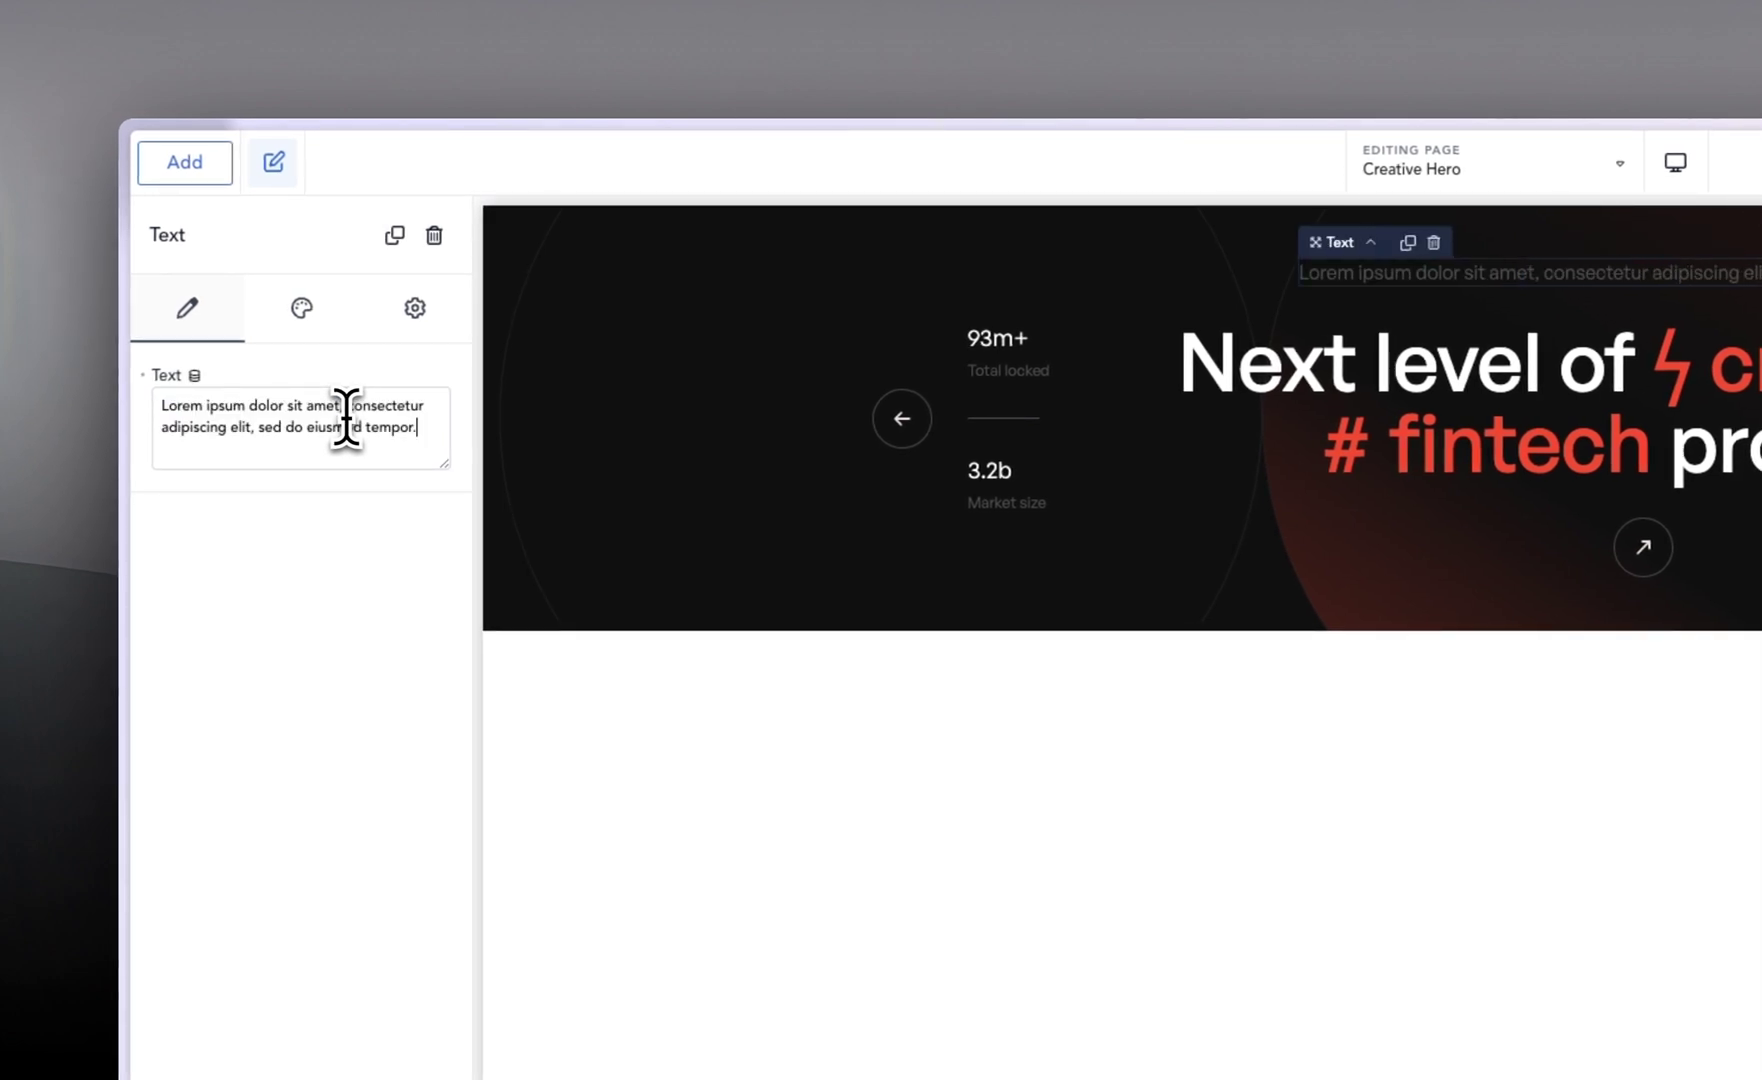
Step: Set the intro text's width to 350 px, checking it against the hero design in Figma before returning to Breakdance
left_click(300, 326)
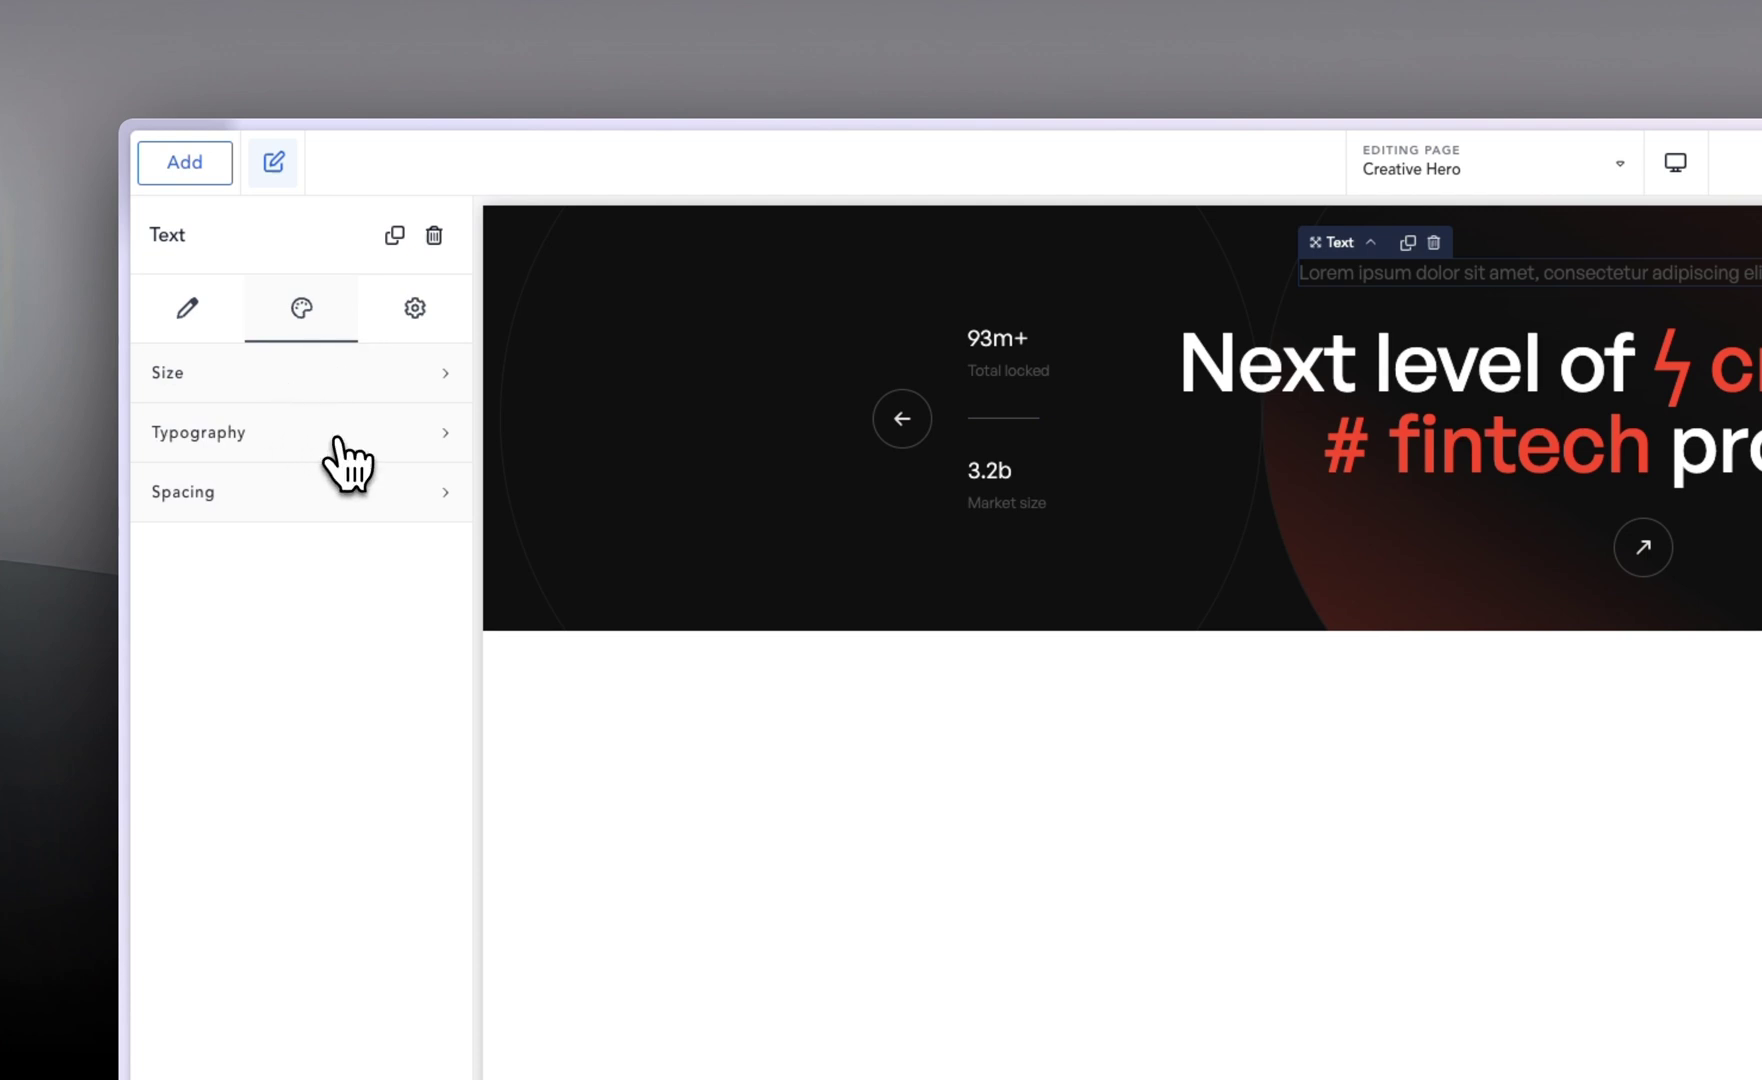
left_click(282, 386)
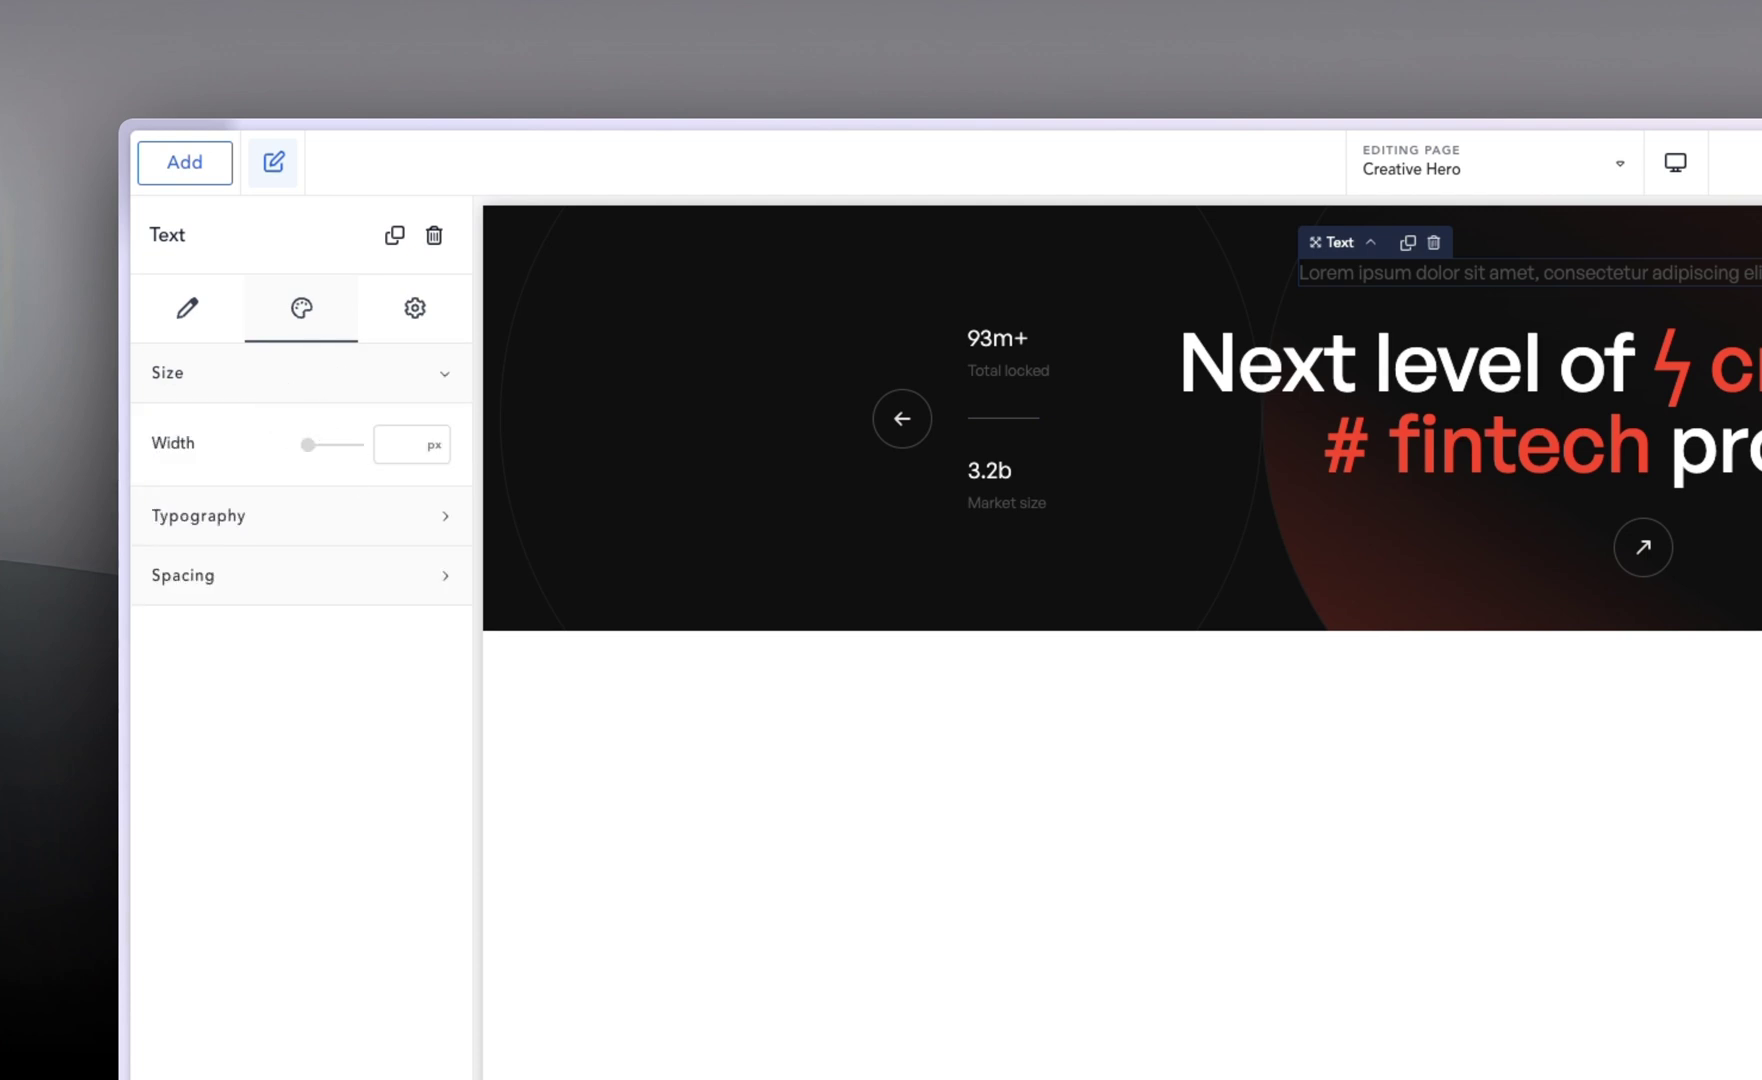
left_click(396, 444)
type("300")
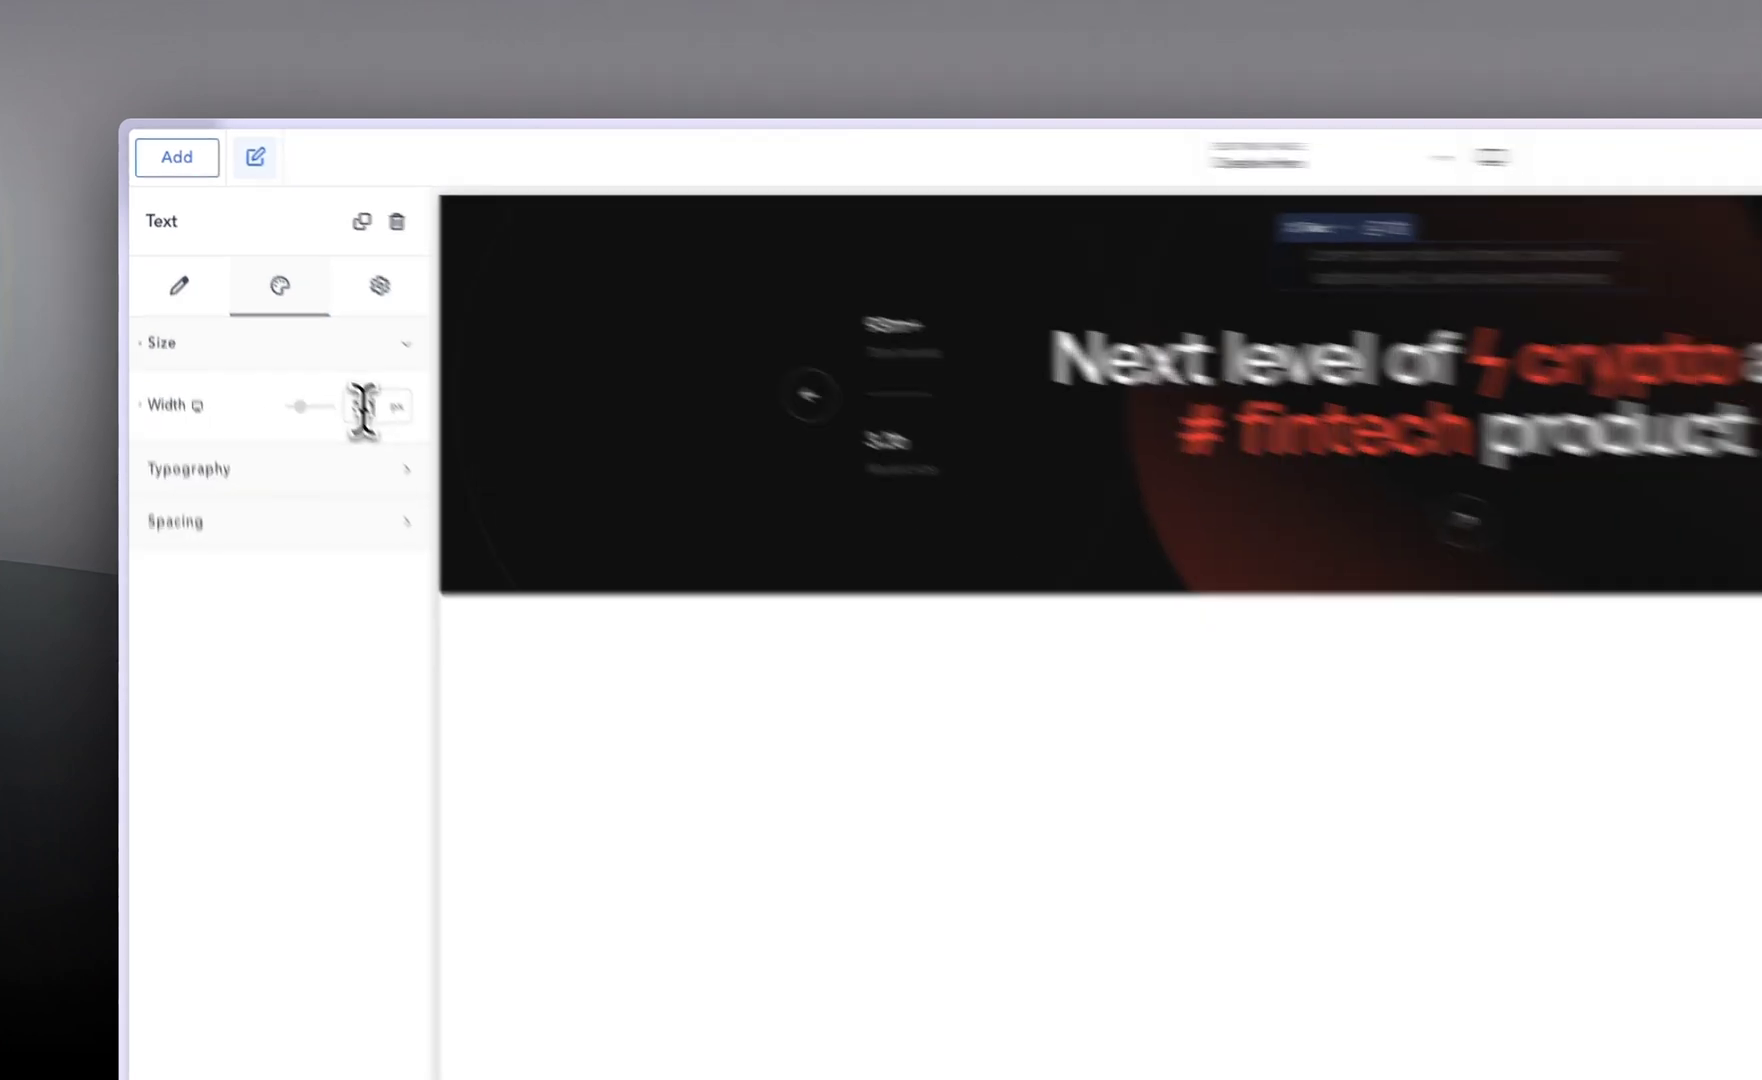
key("super+Tab")
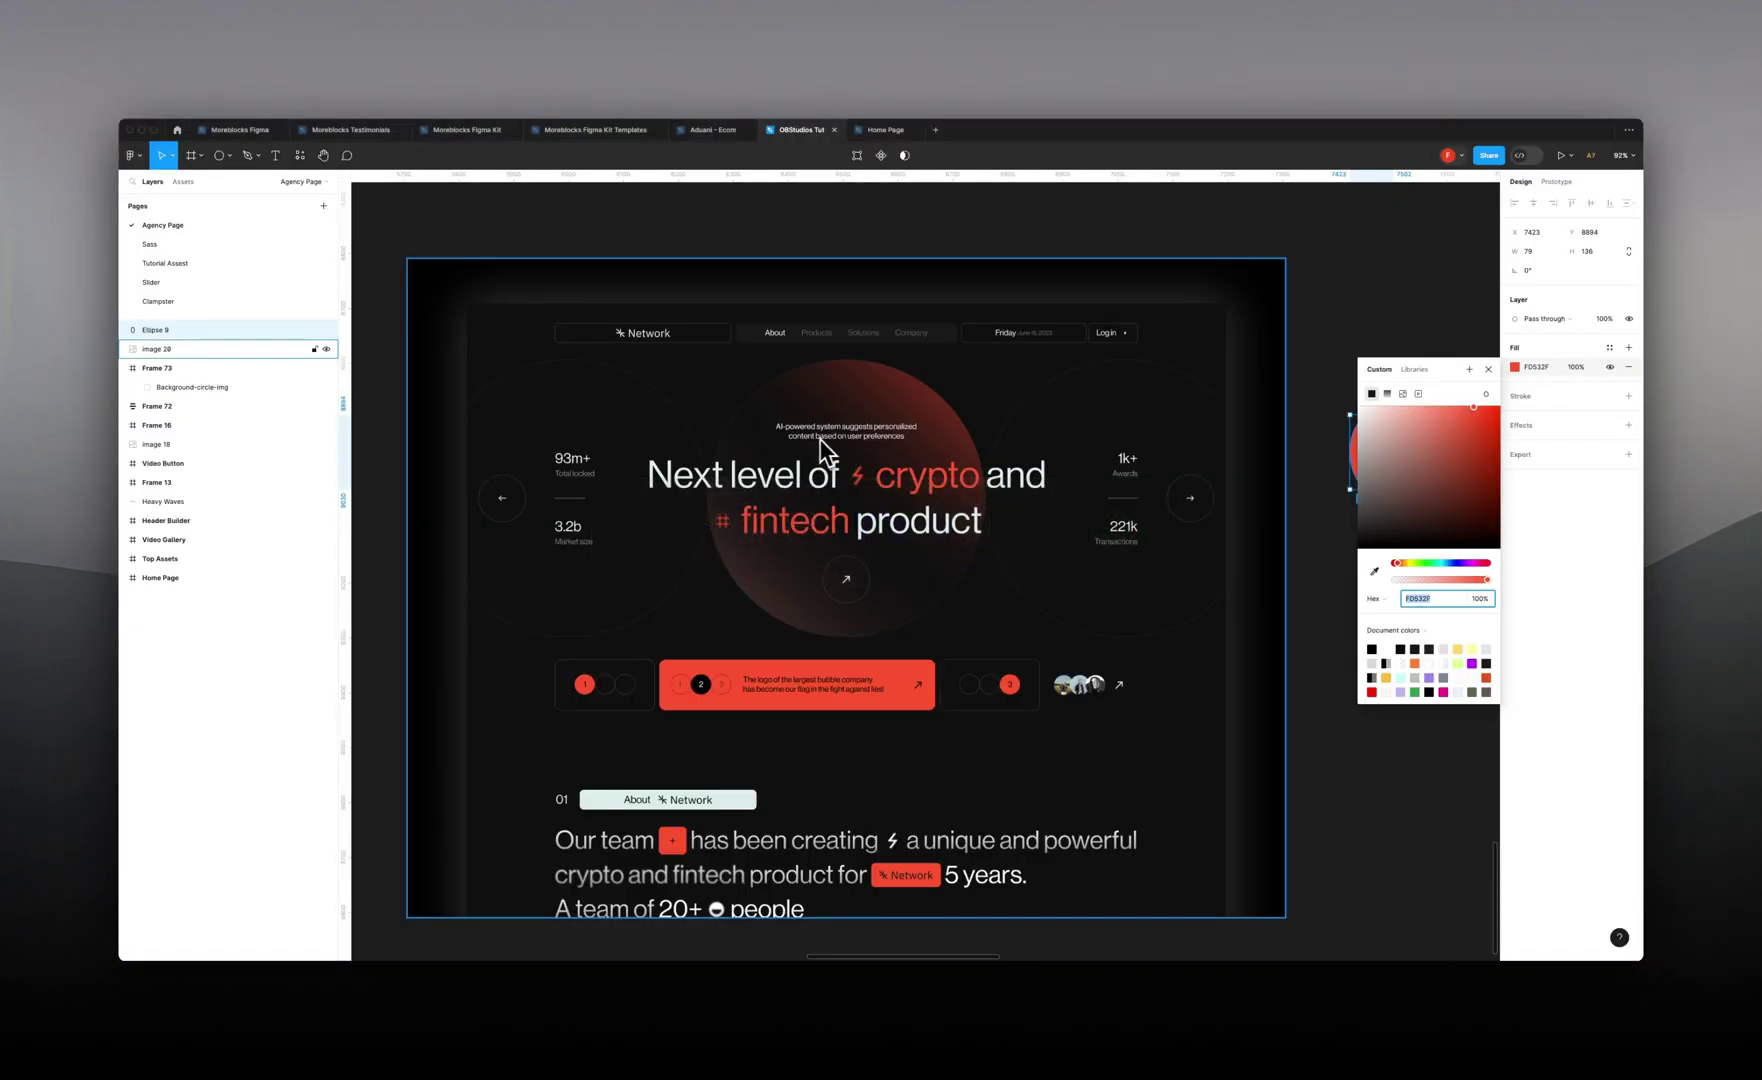
key("super+Tab")
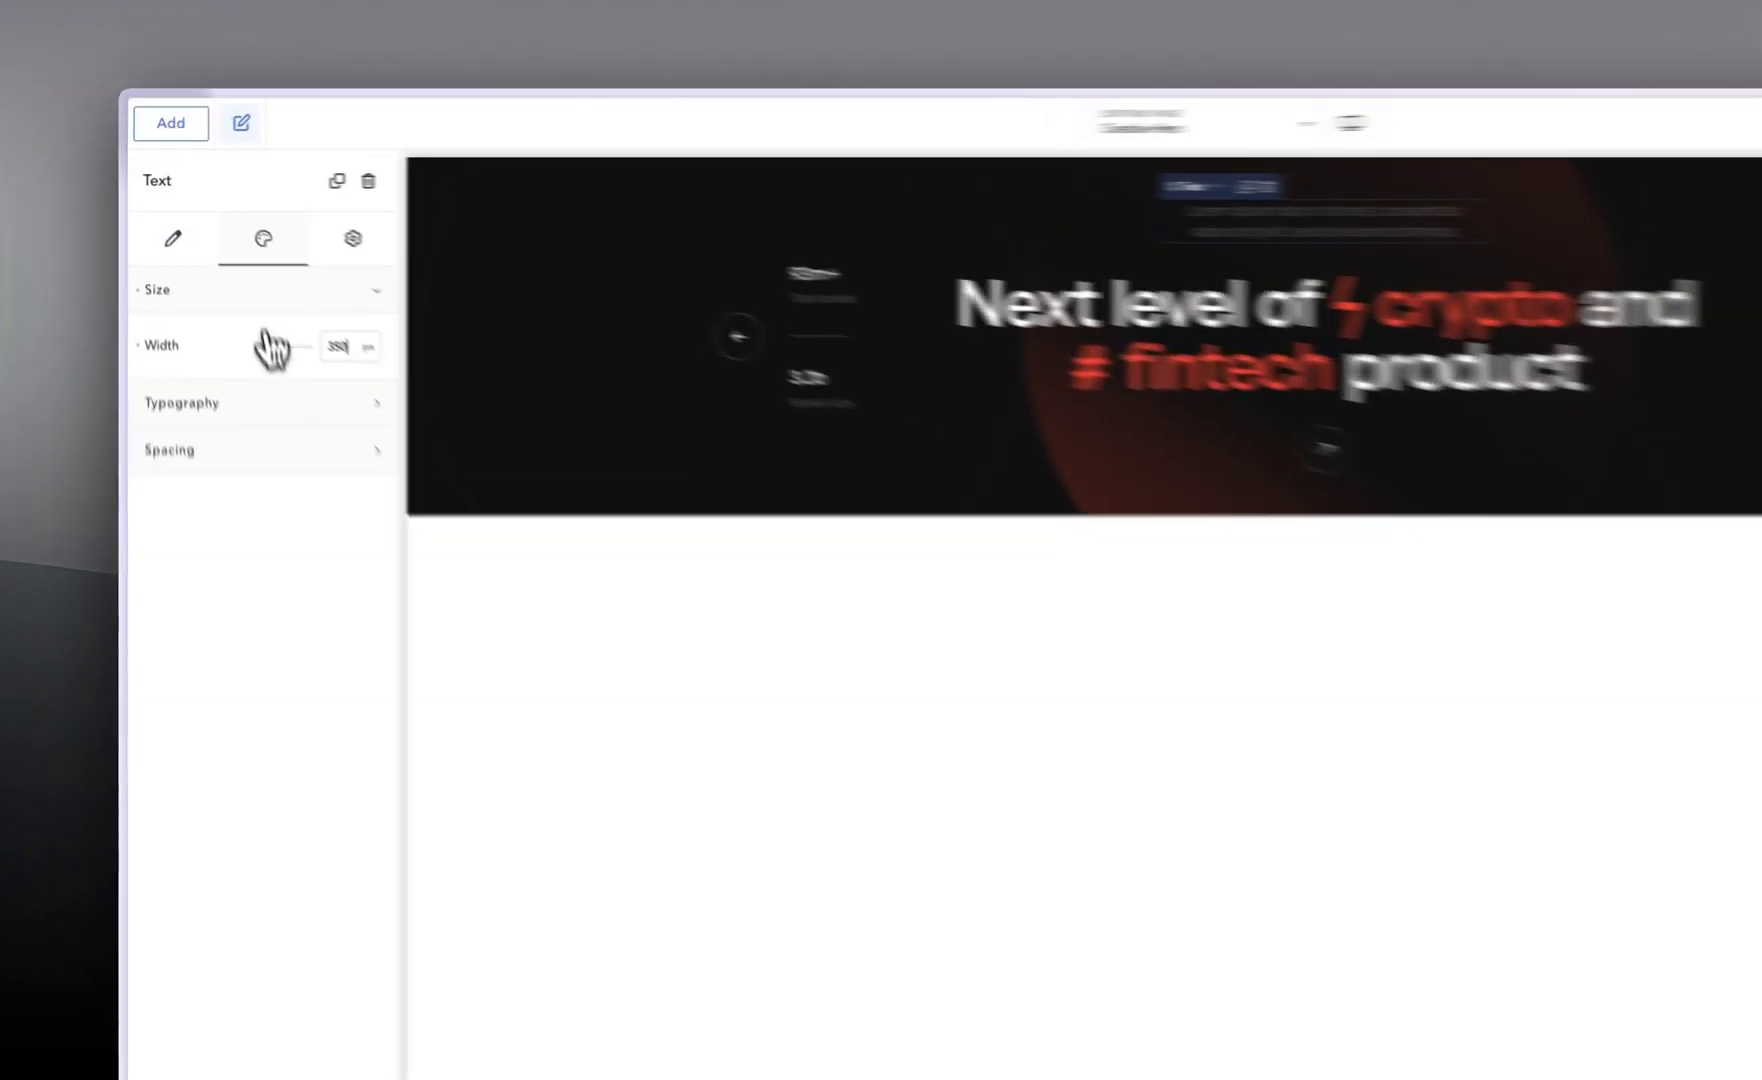
Step: Set the intro text's font size to 0.9 rem in its typography settings
left_click(220, 317)
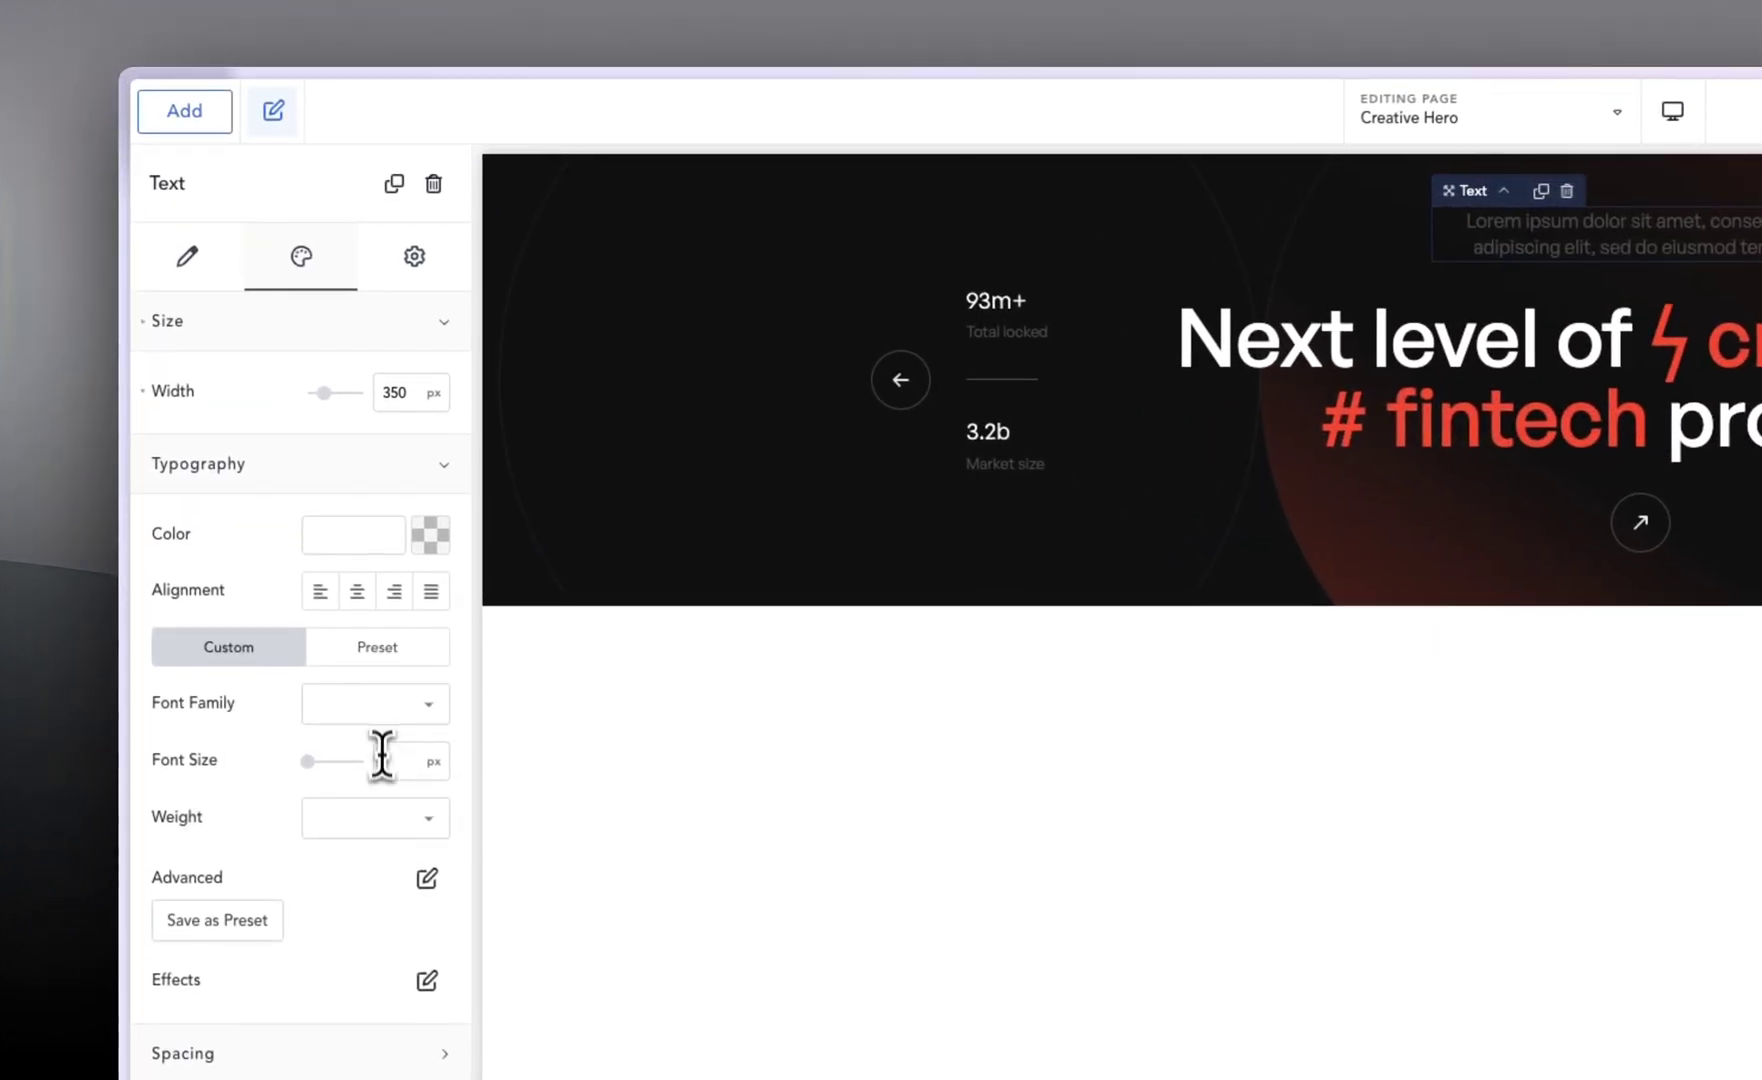
left_click(387, 770)
type("14")
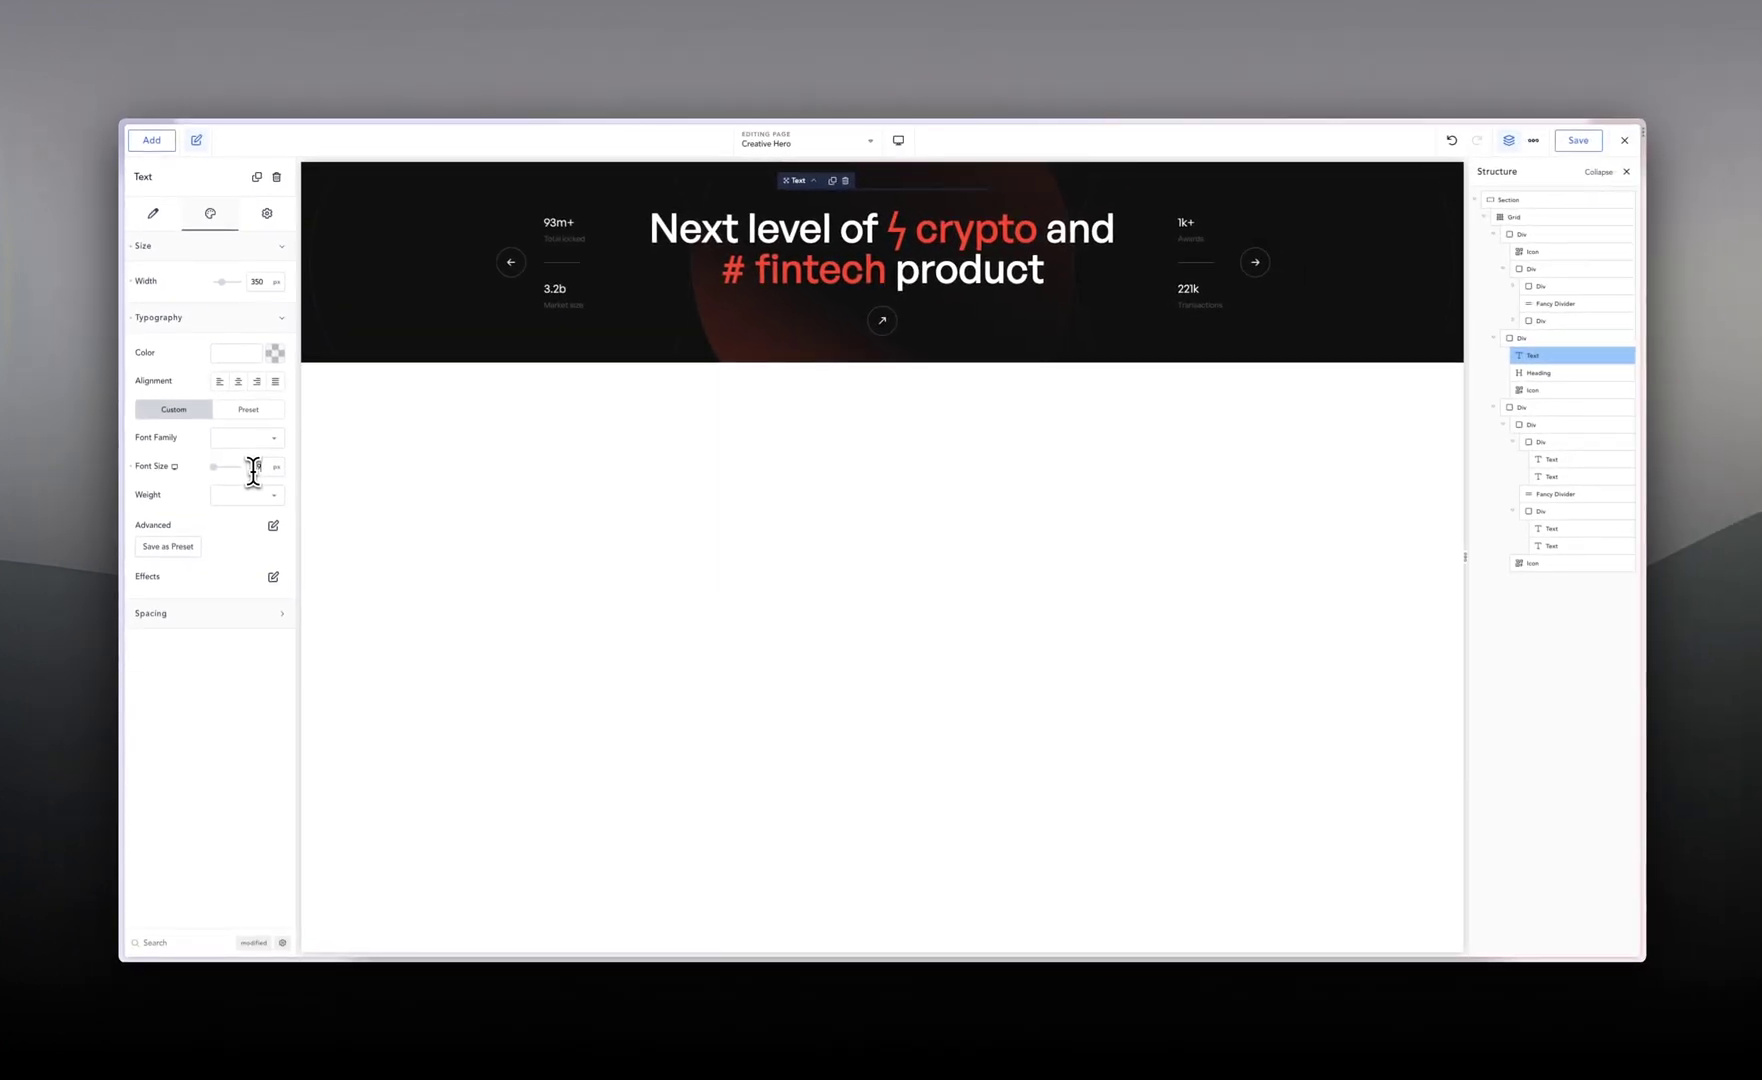
type("rem")
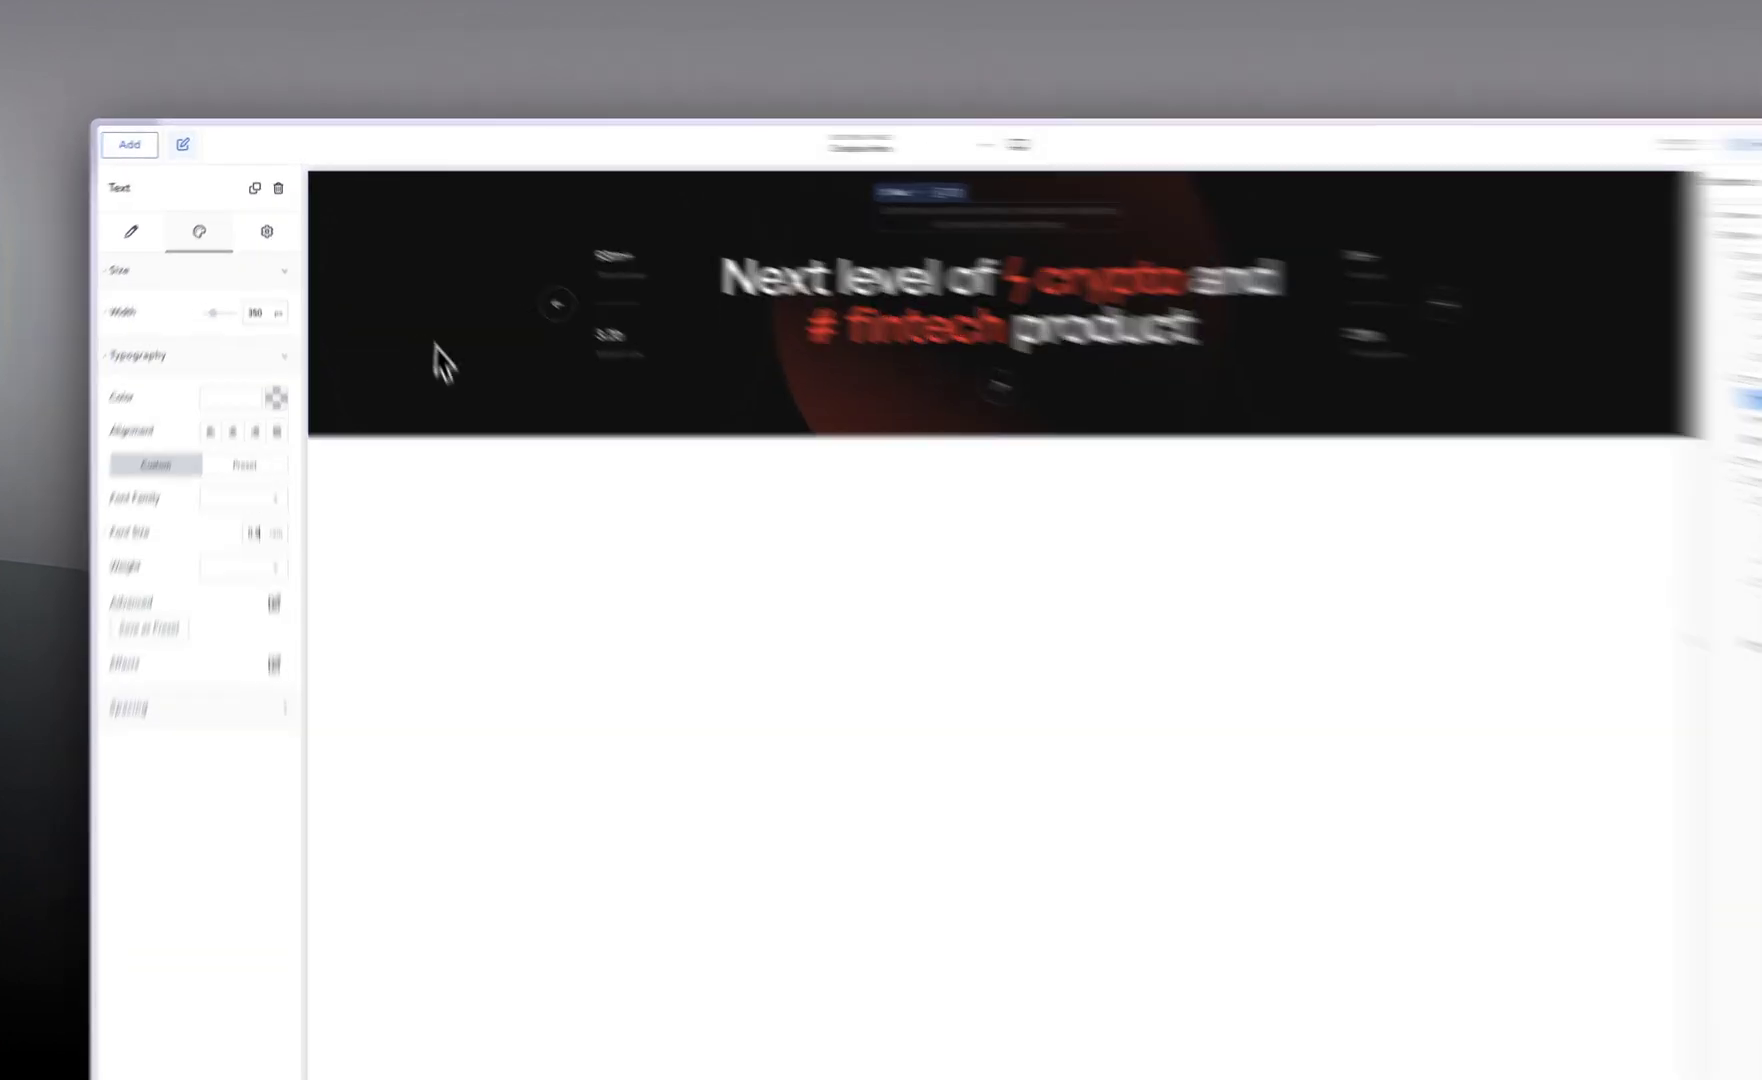
Step: Select the hero section and set its height to Viewport
left_click(407, 255)
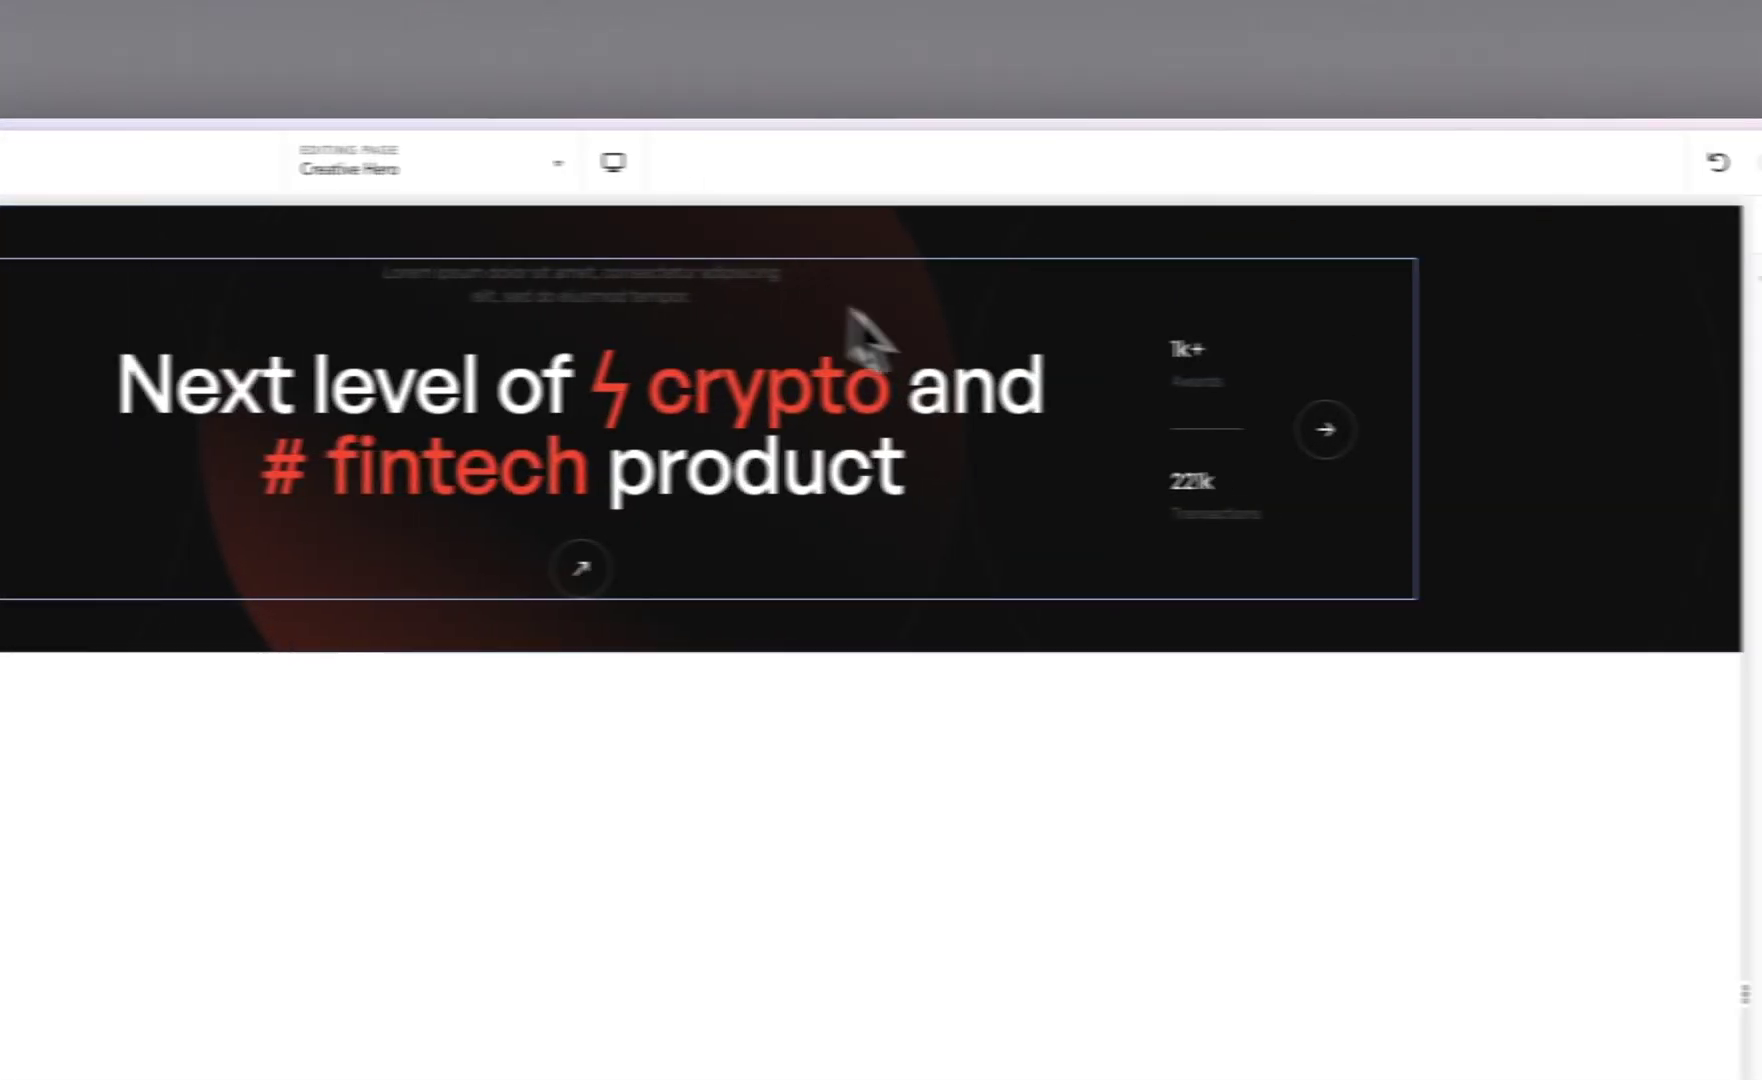
left_click(1507, 168)
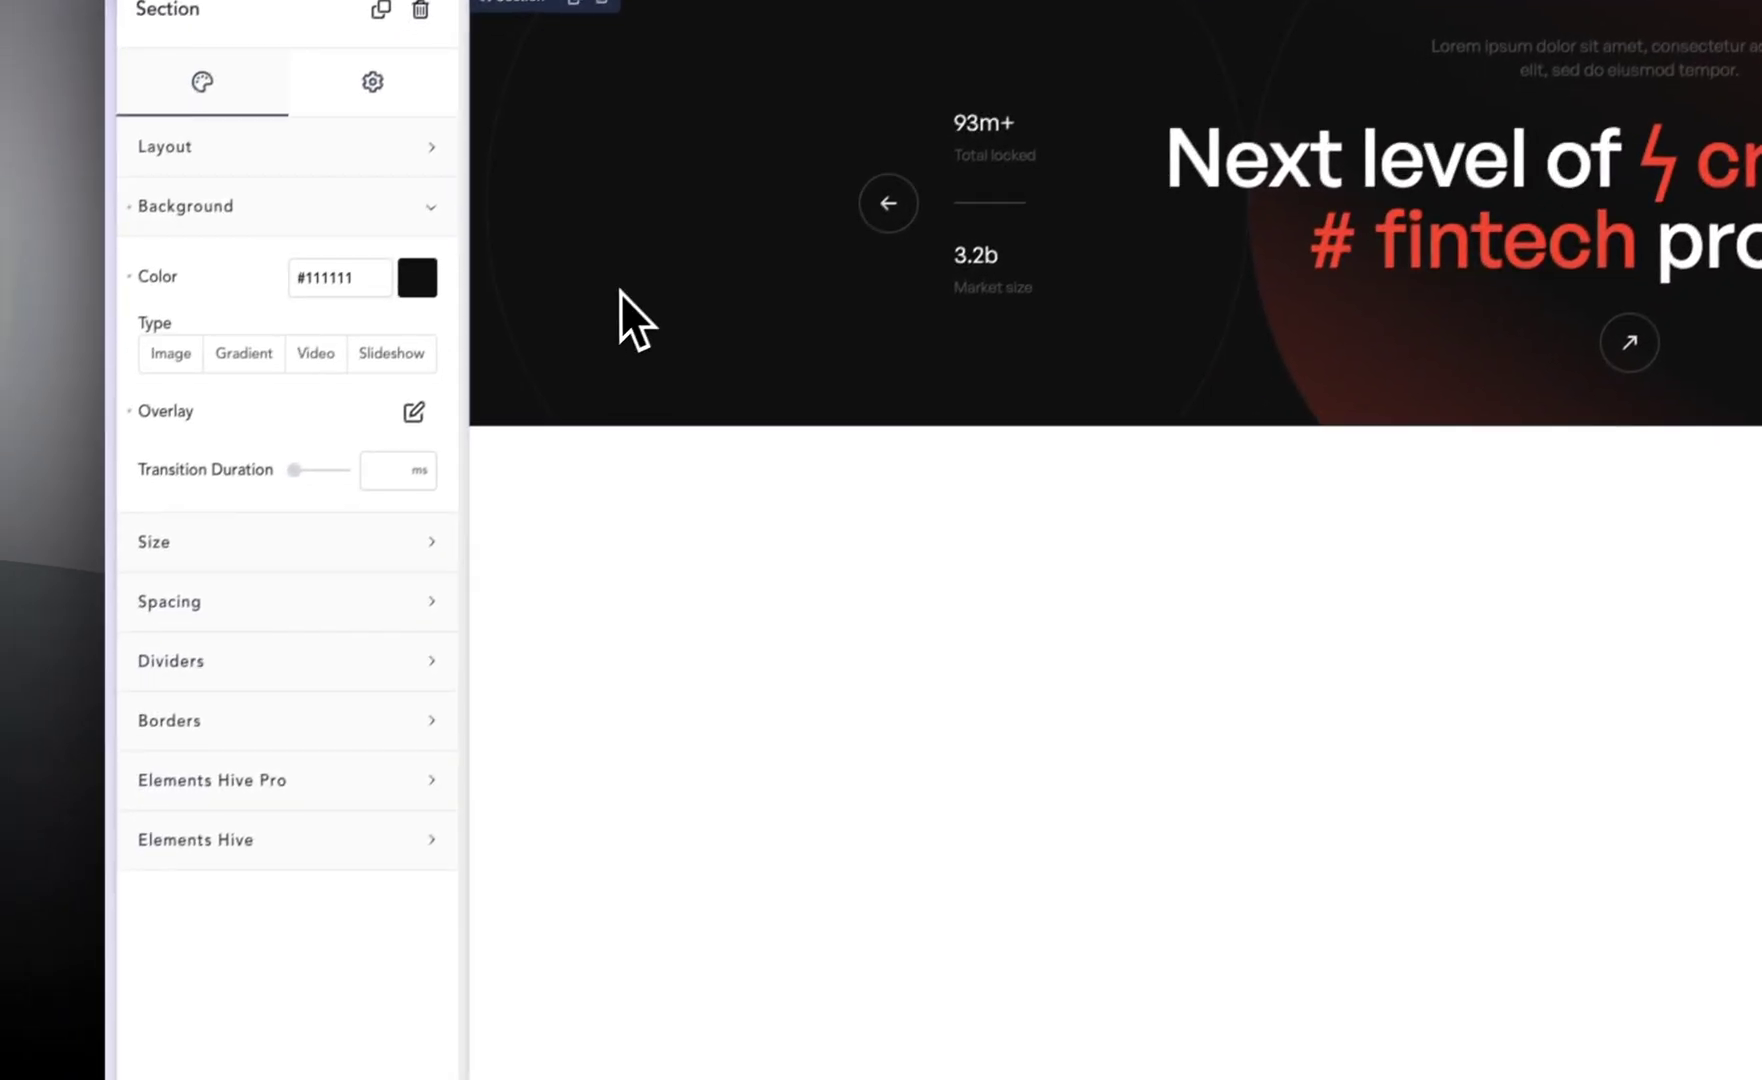
left_click(152, 665)
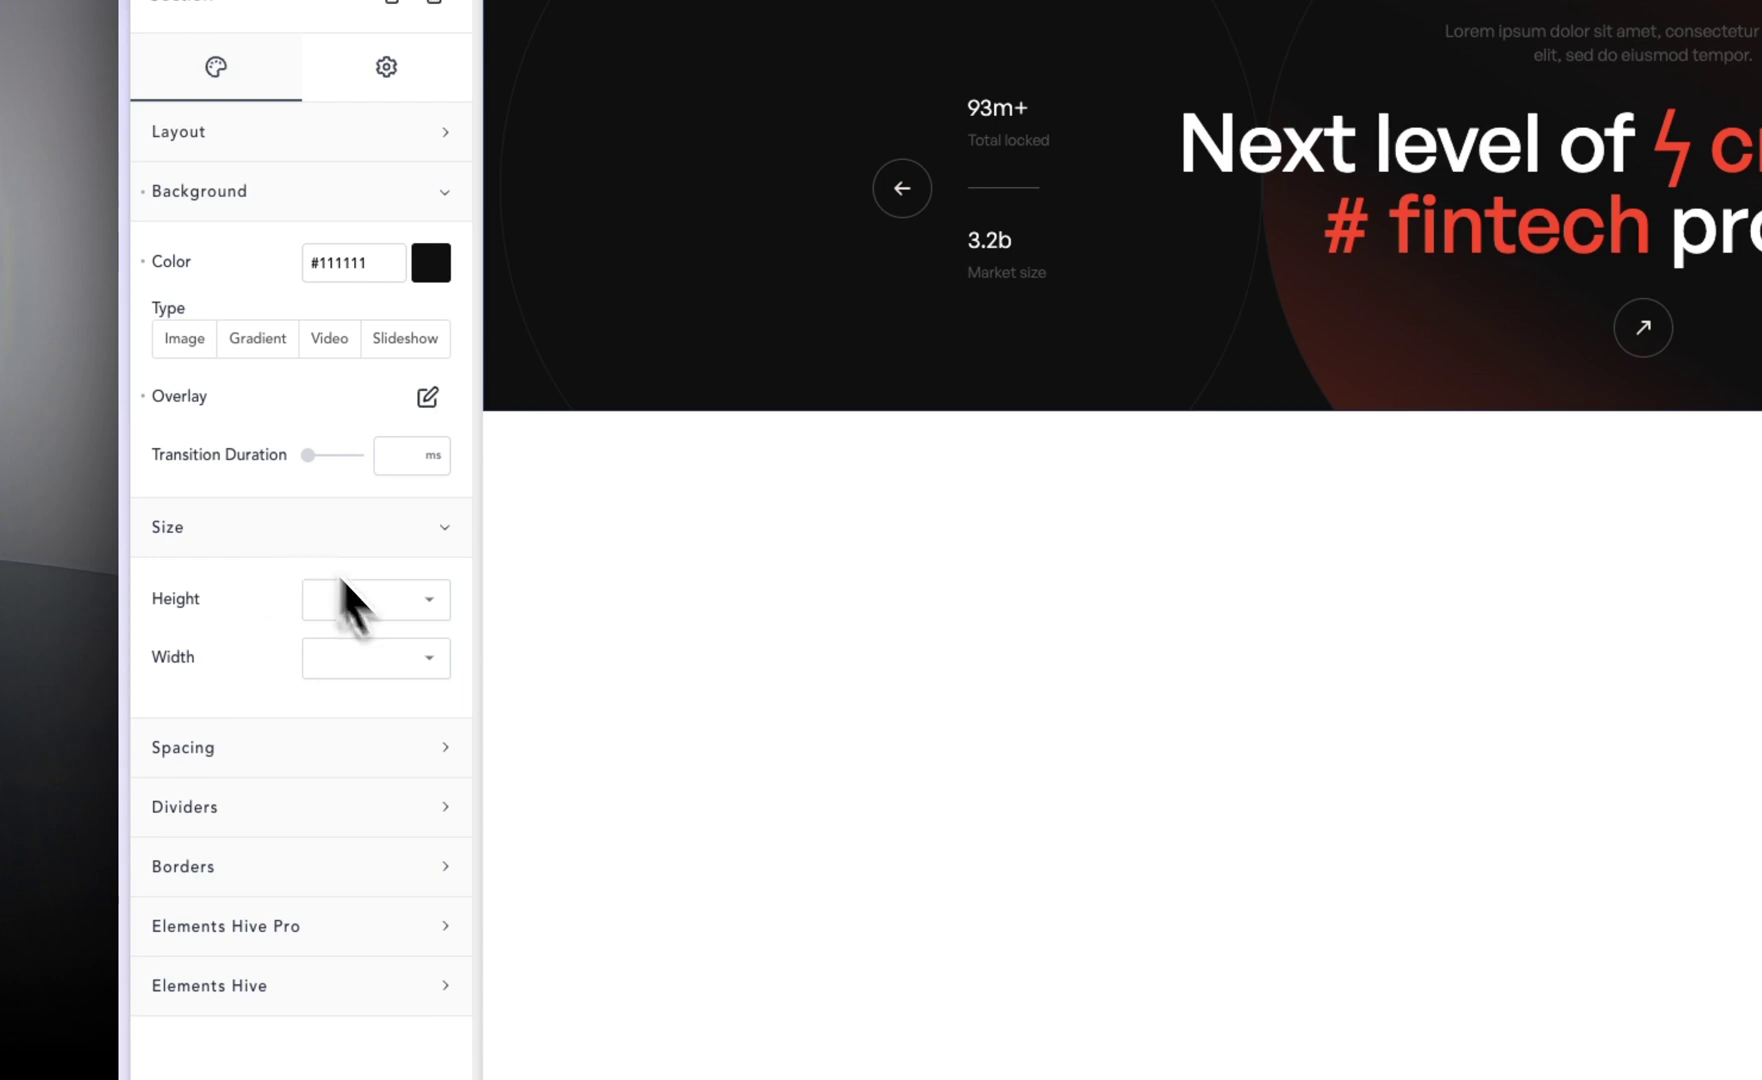
left_click(383, 600)
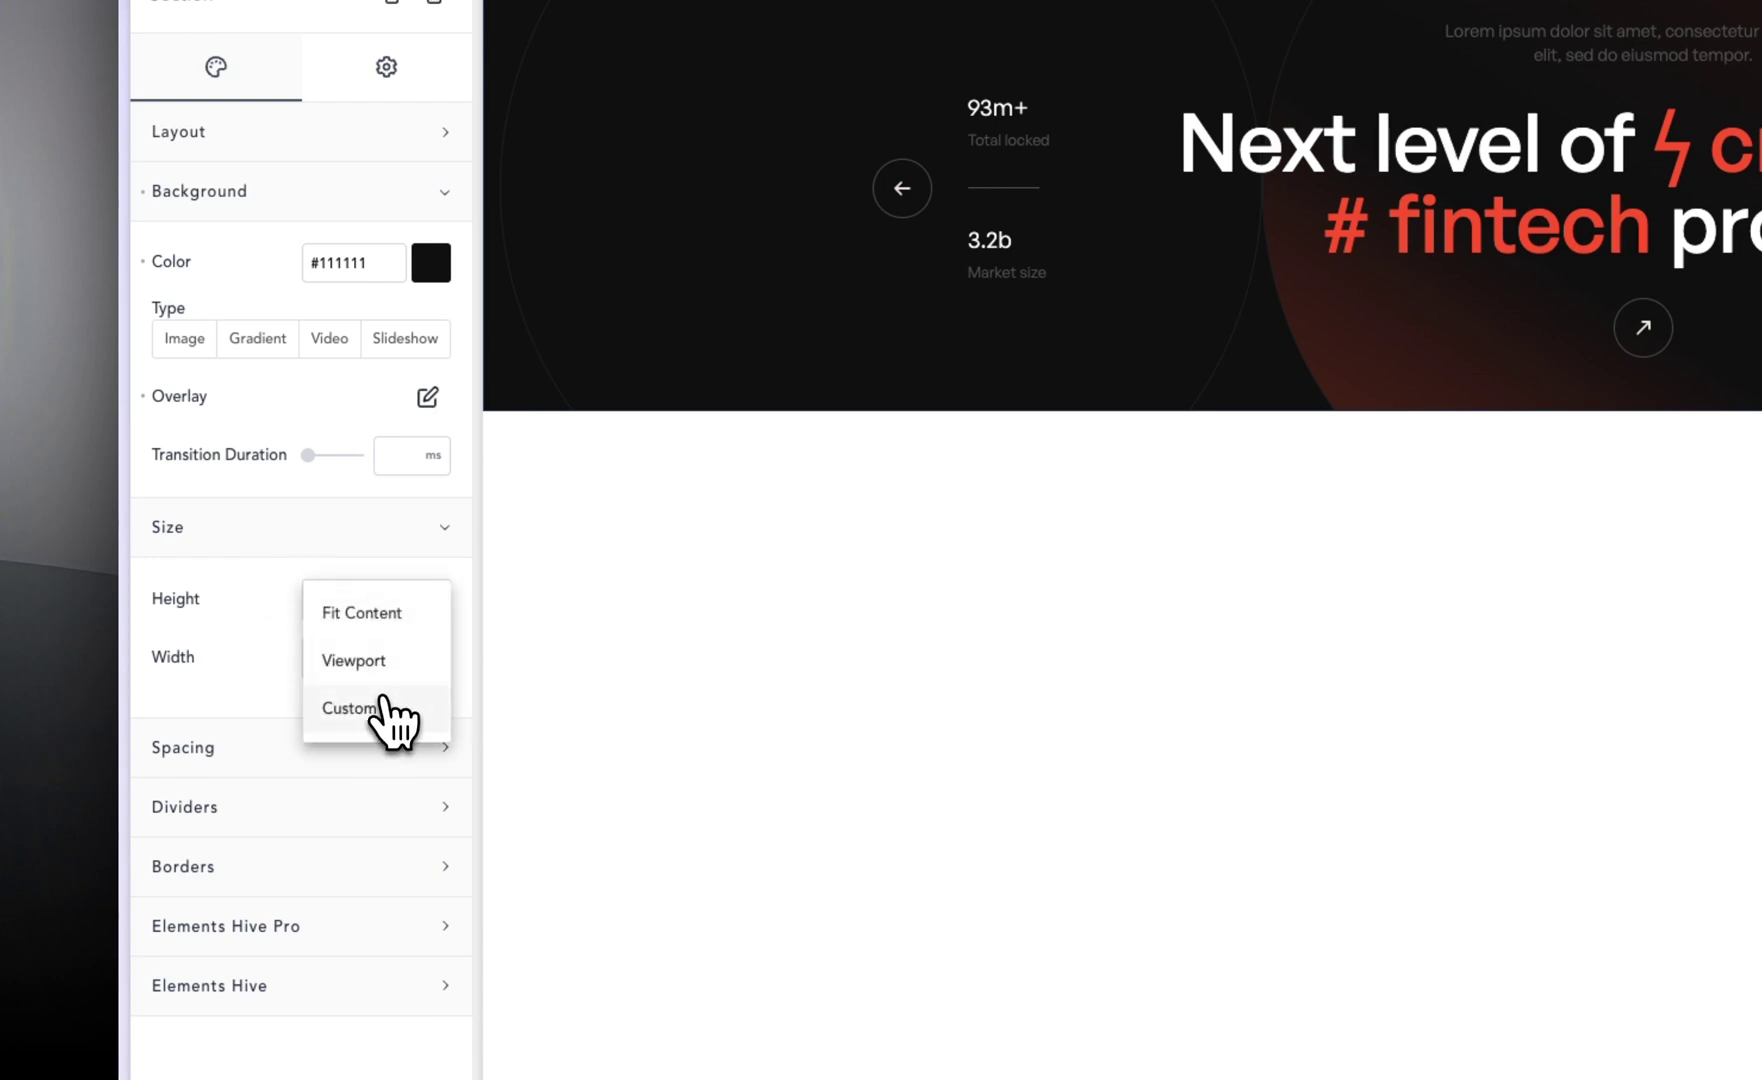
left_click(360, 660)
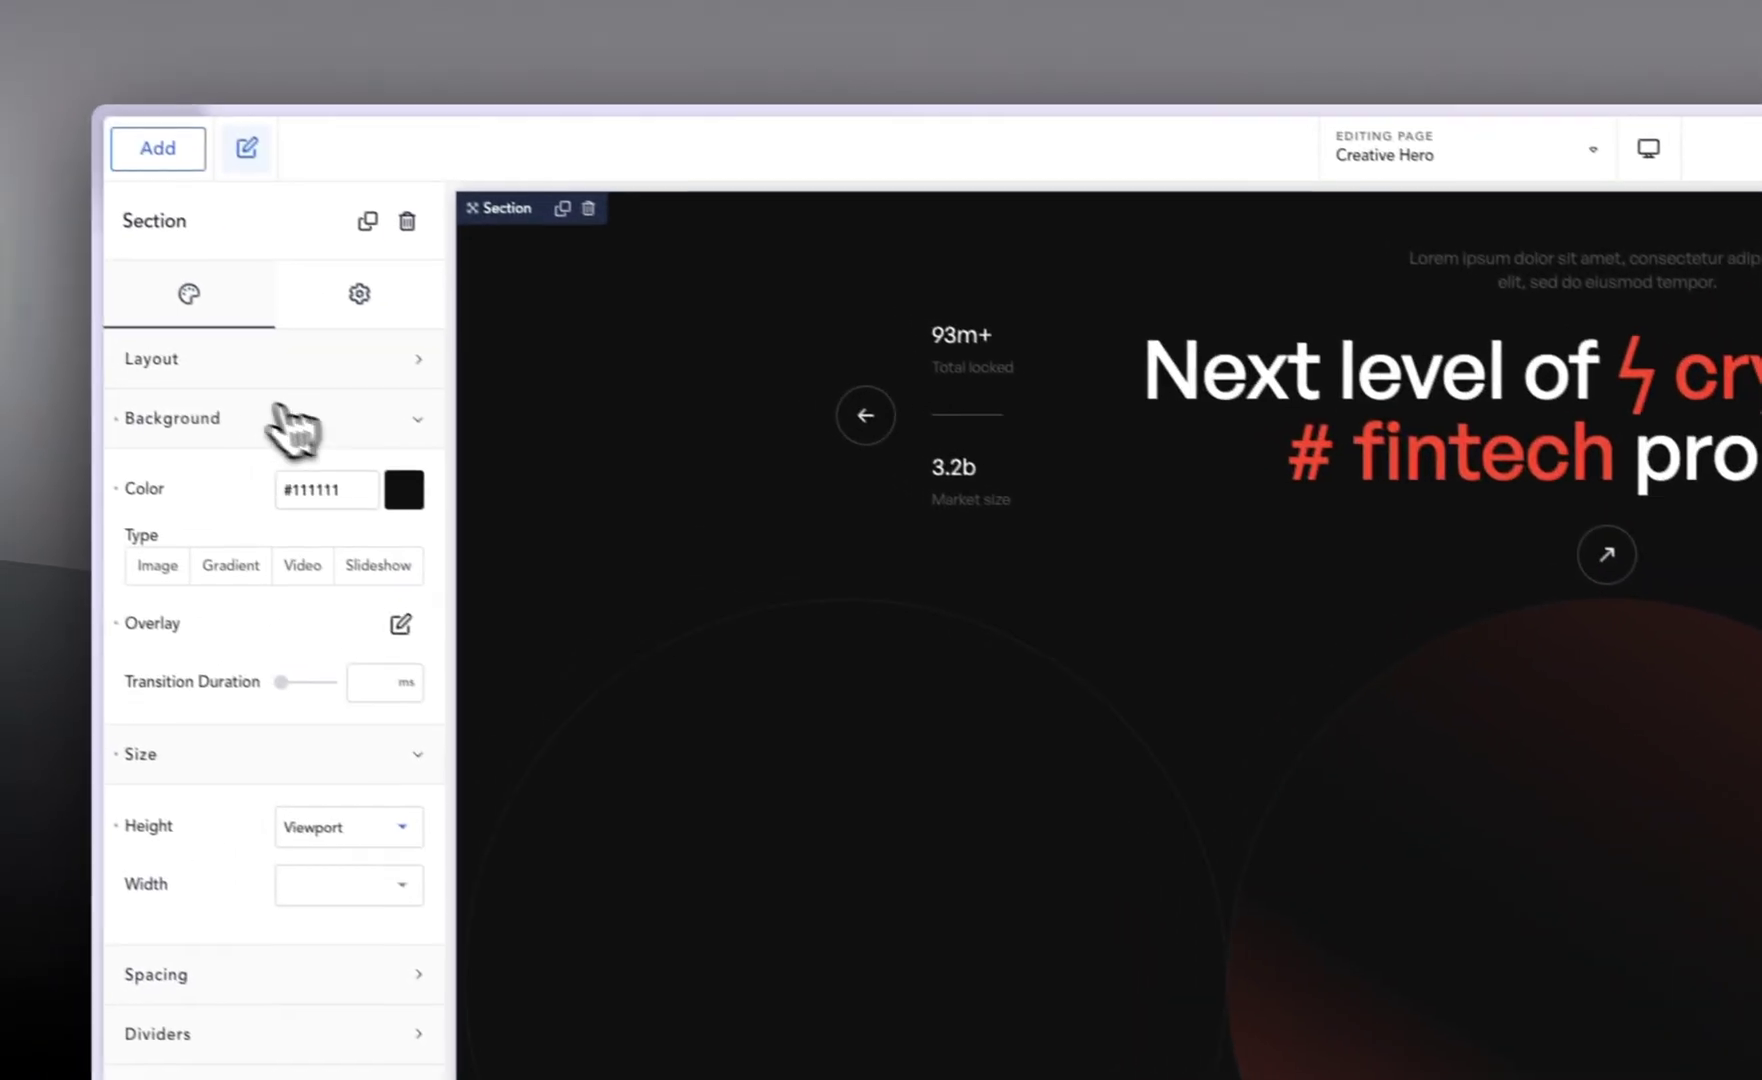
Step: Center the section's content both horizontally and vertically in its layout settings
left_click(290, 132)
left_click(394, 500)
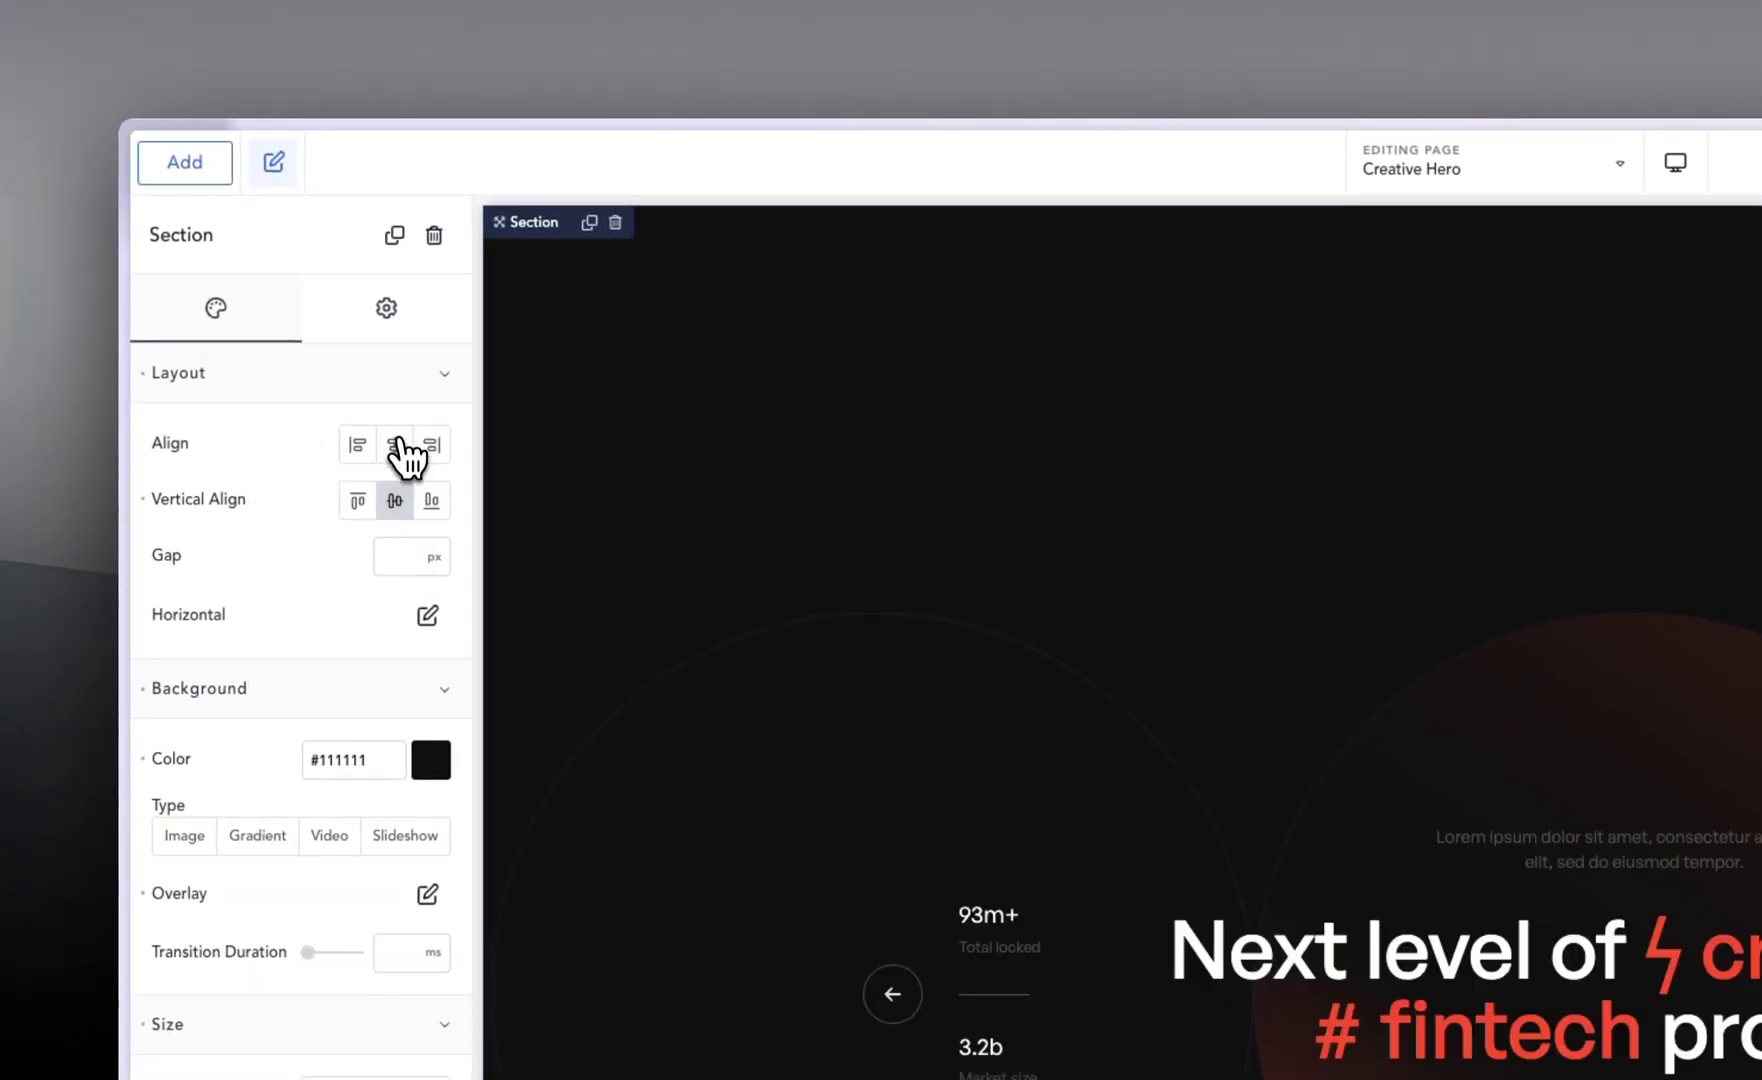
left_click(1416, 161)
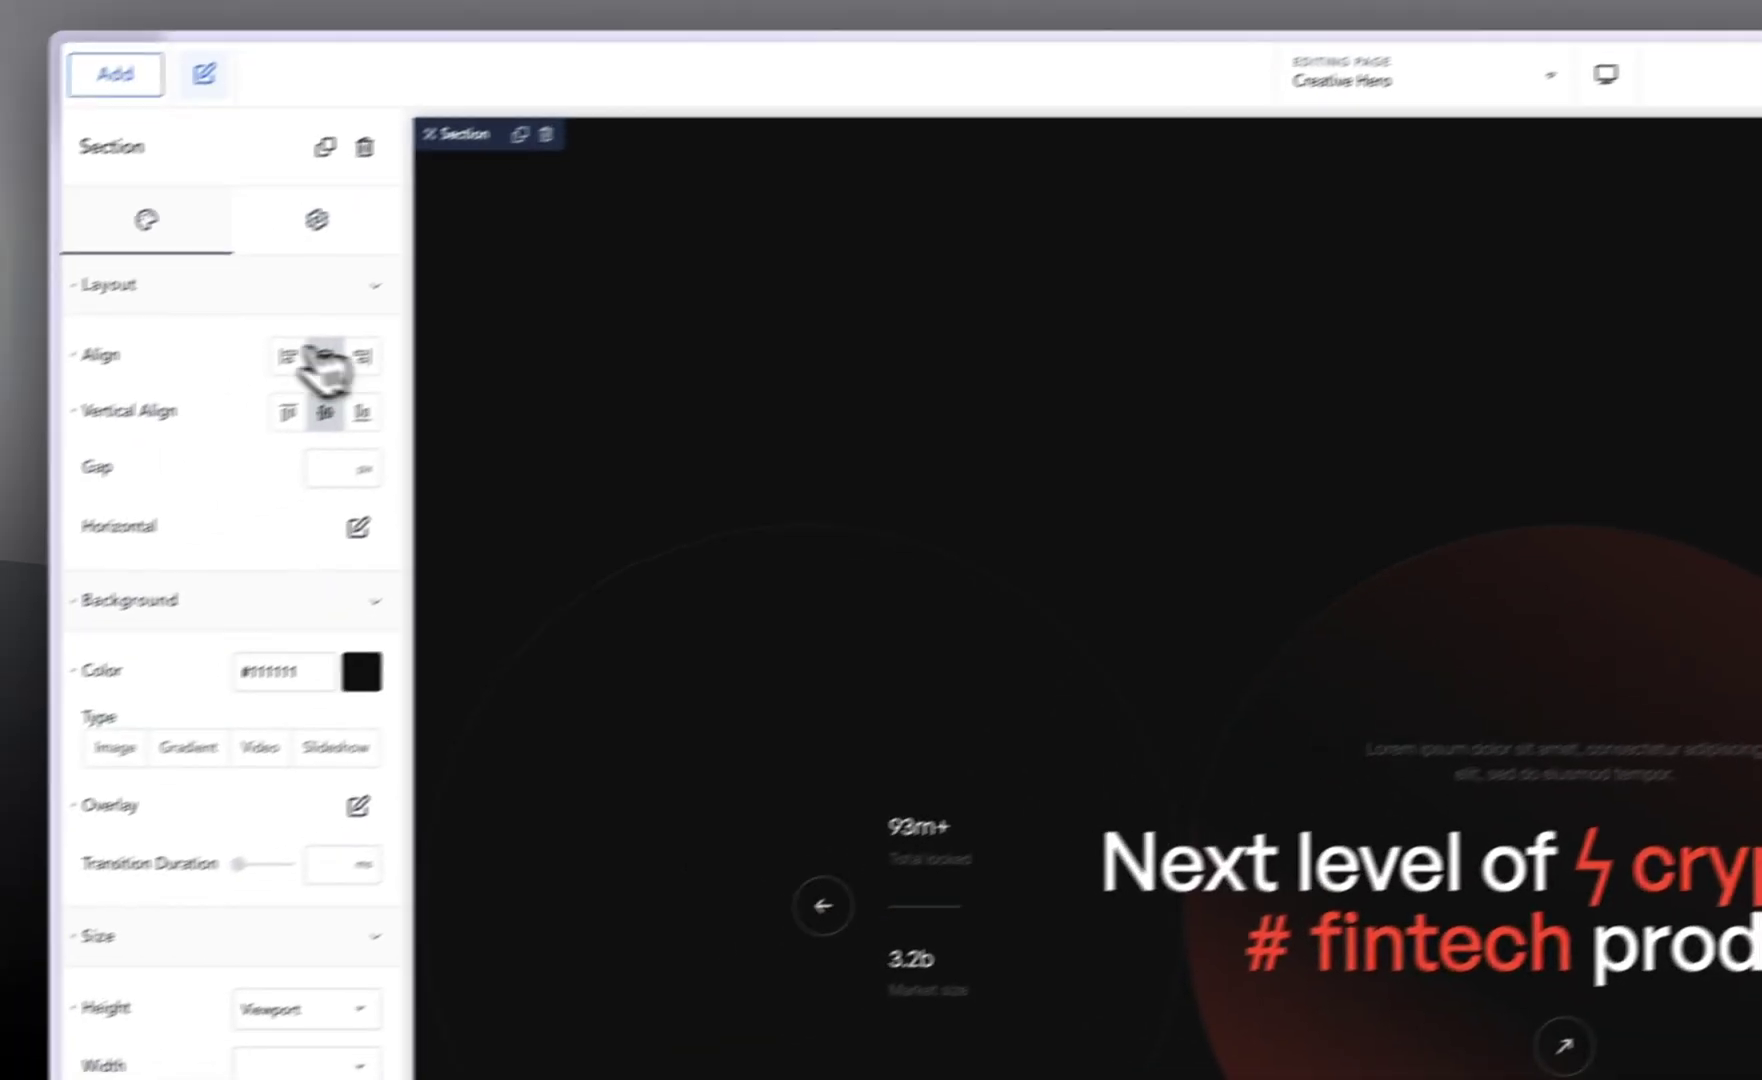
Step: Give the section's background overlay image a custom size, reduce its width so the circles frame the hero content, and save the page
left_click(60, 373)
left_click(30, 431)
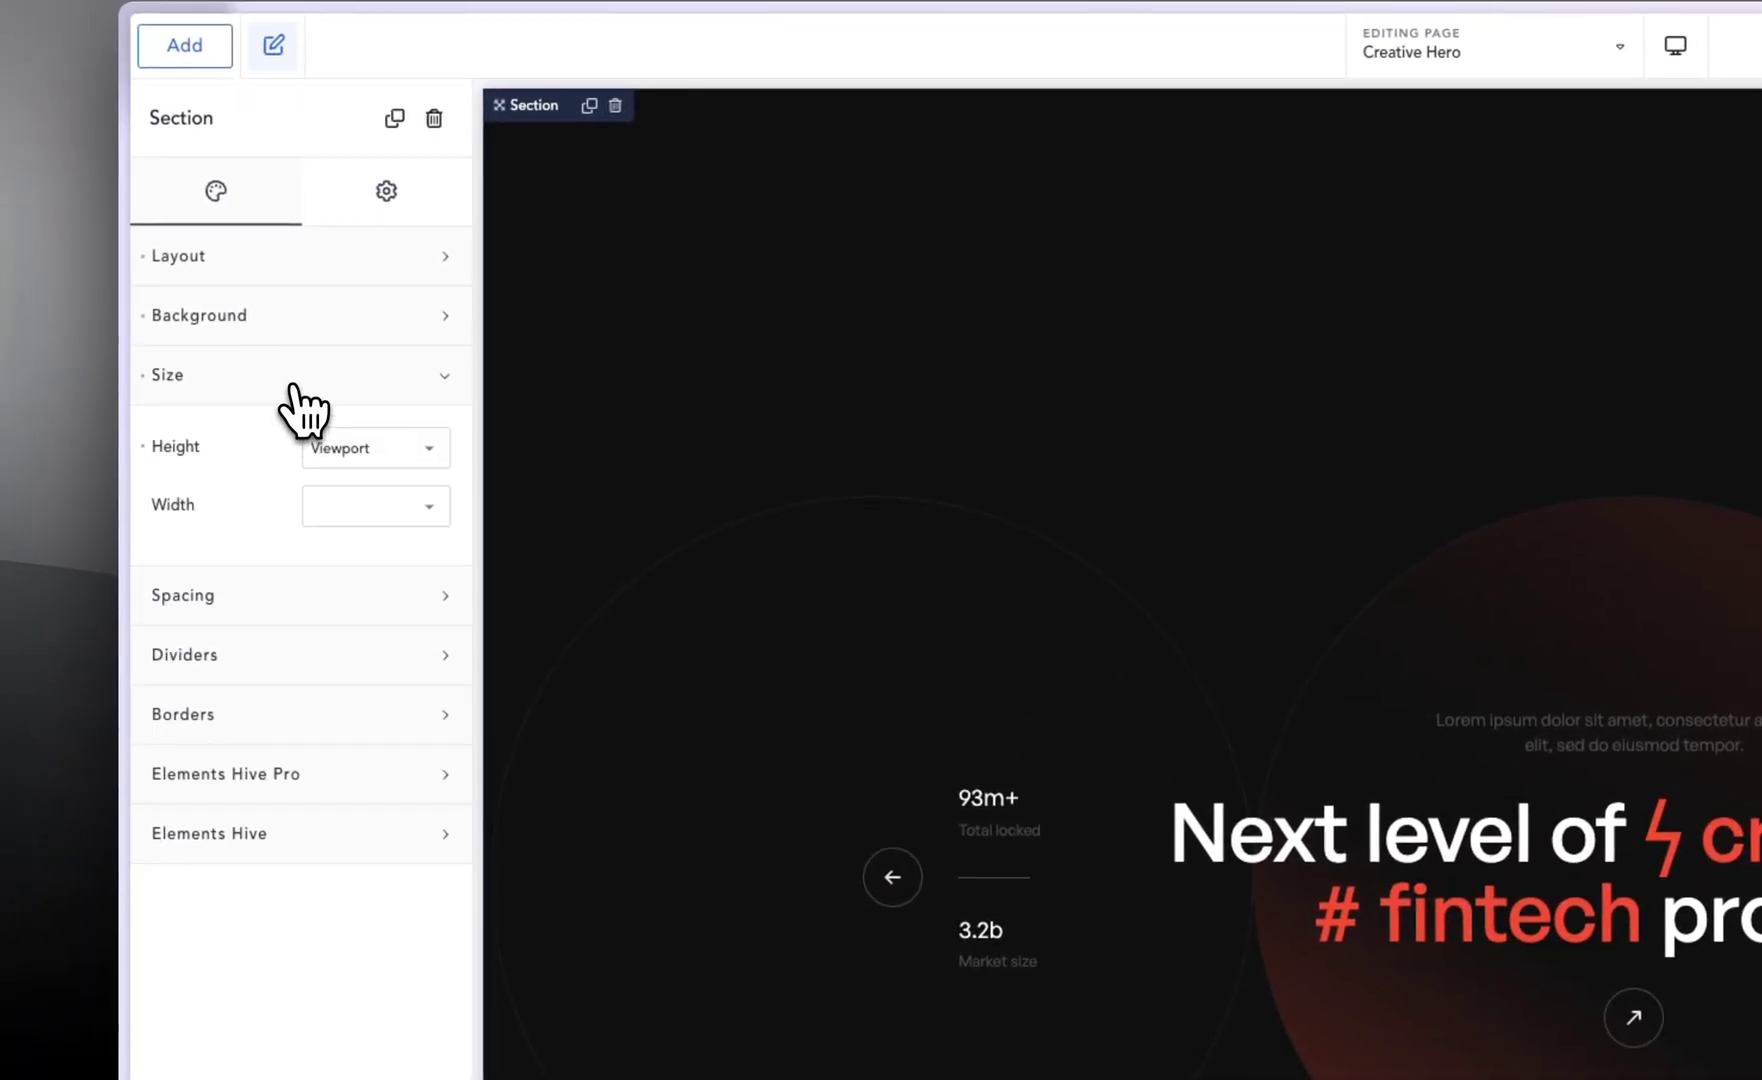
left_click(295, 380)
left_click(295, 322)
left_click(427, 520)
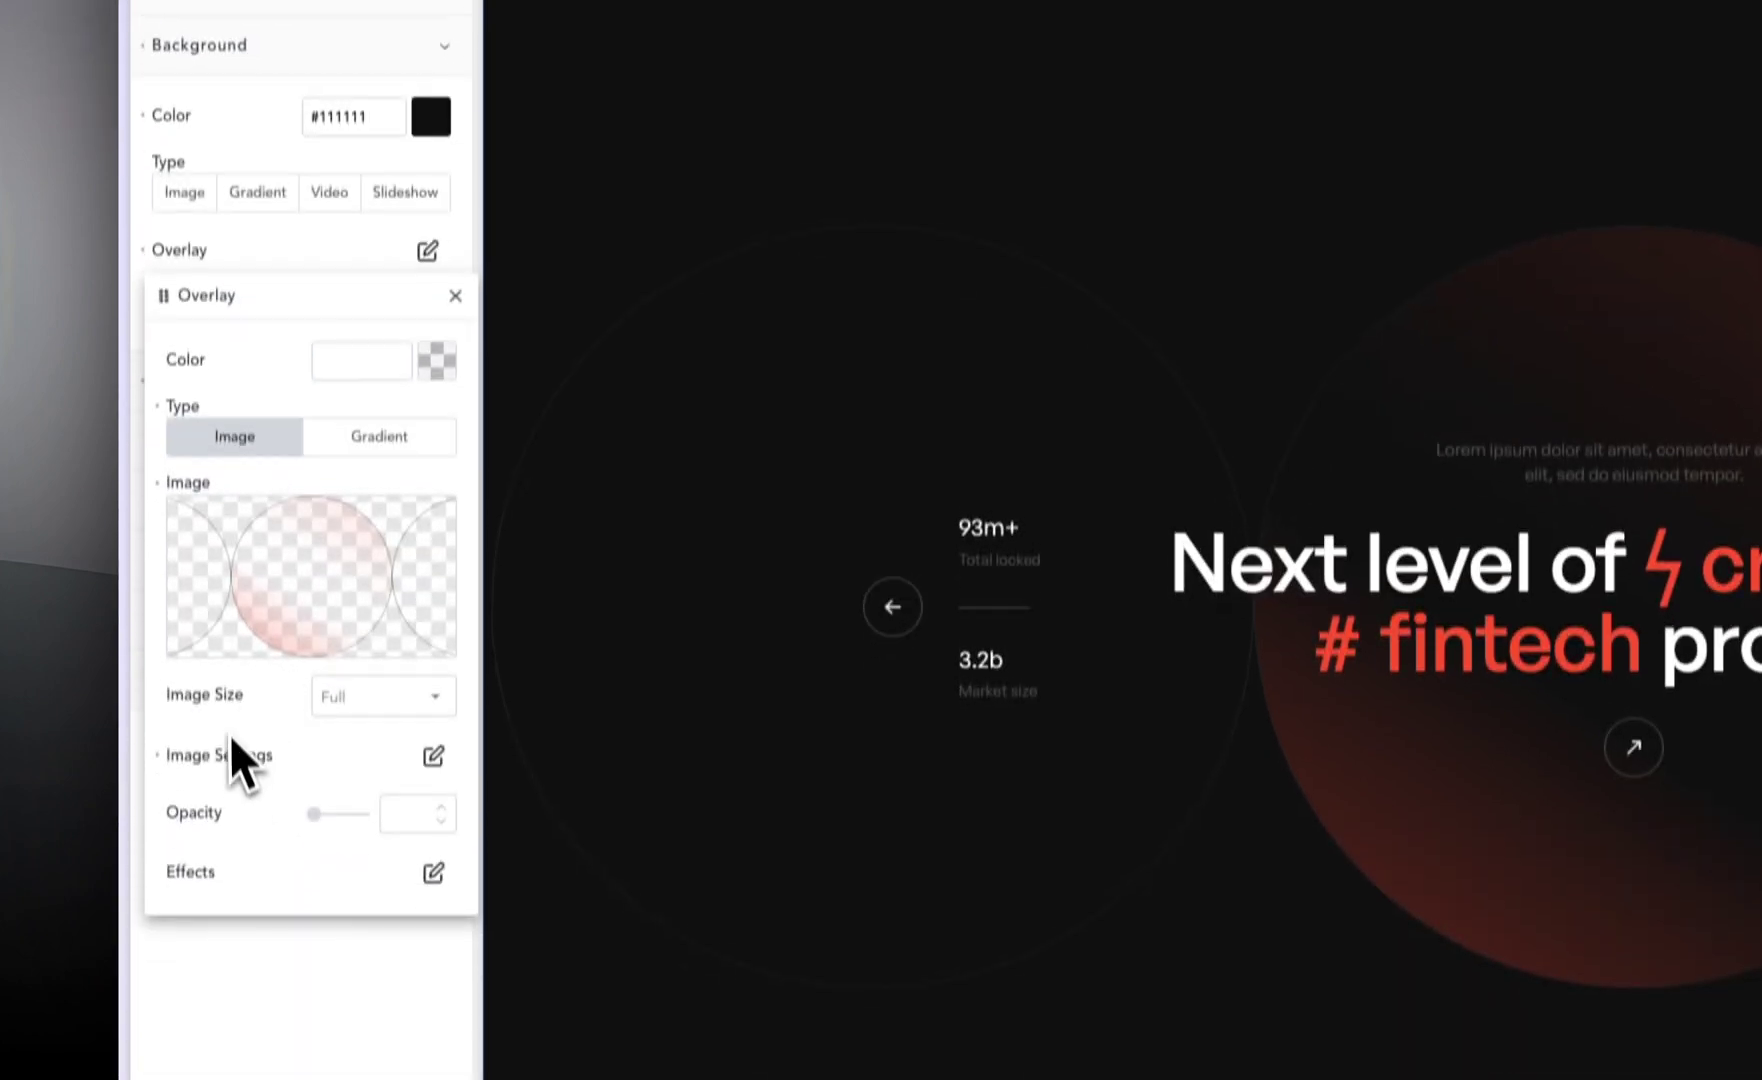
left_click(436, 716)
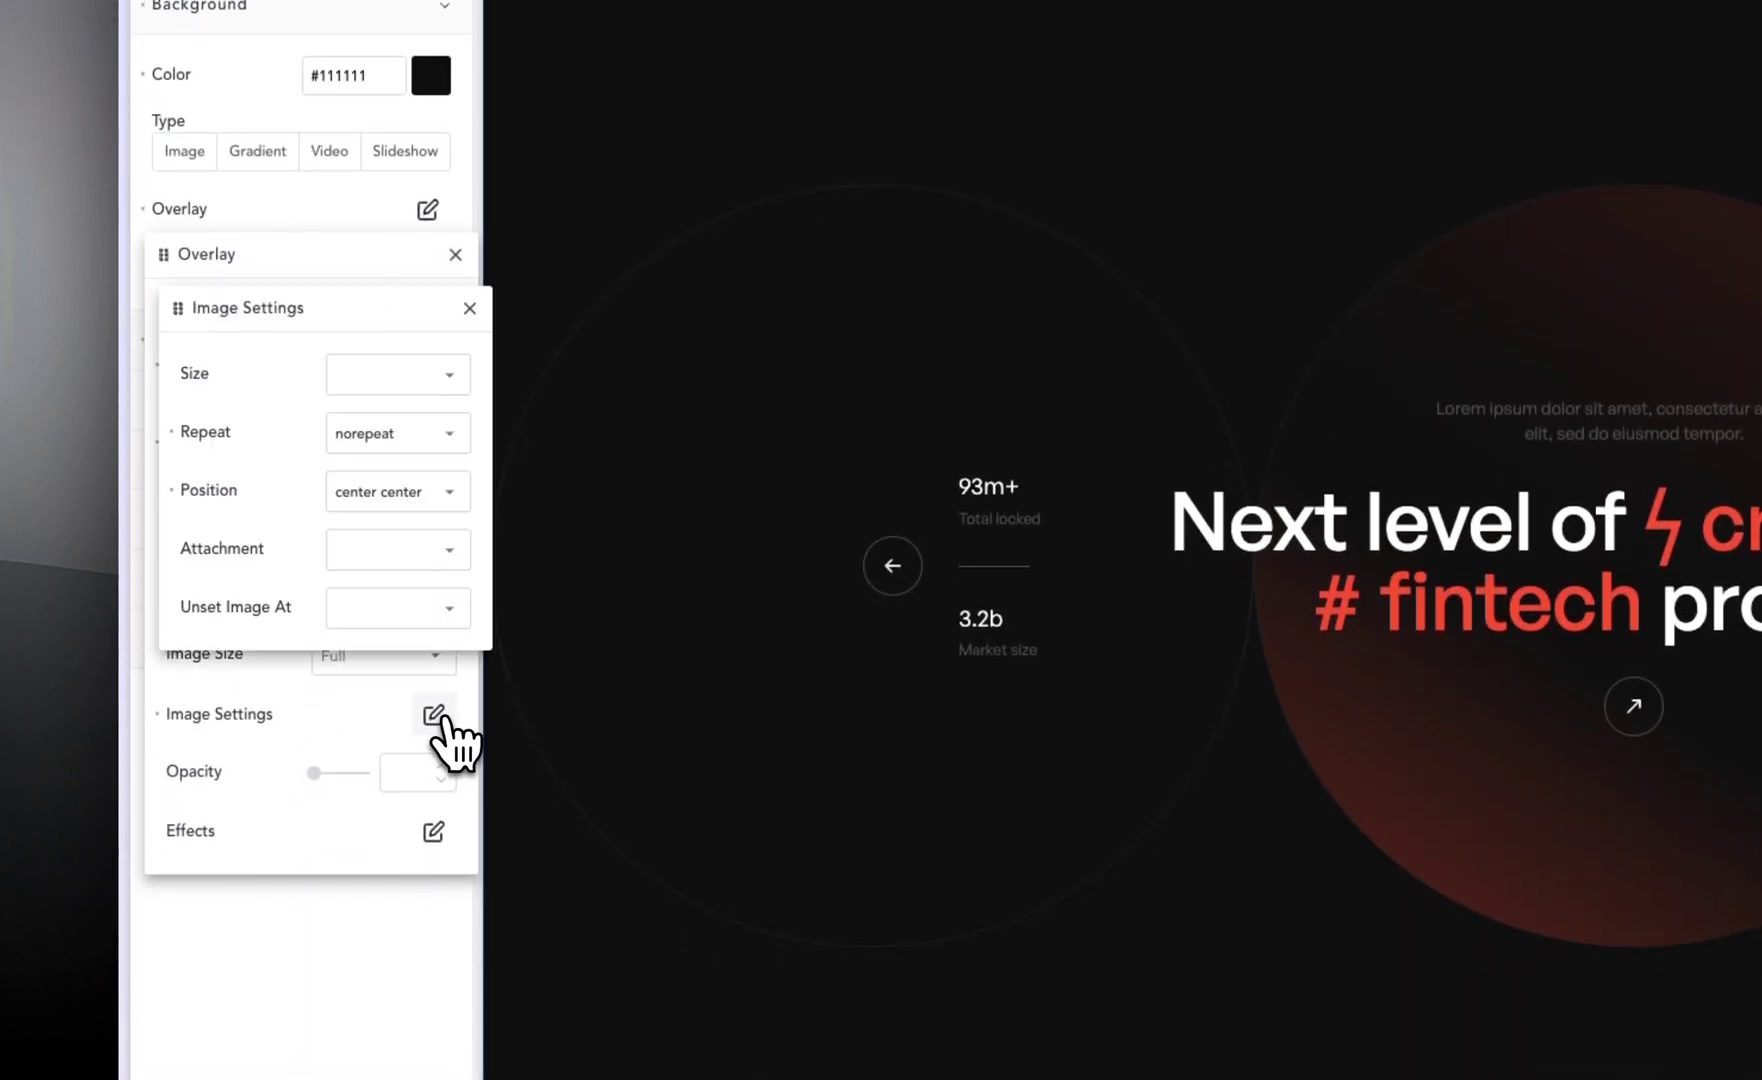
left_click(383, 376)
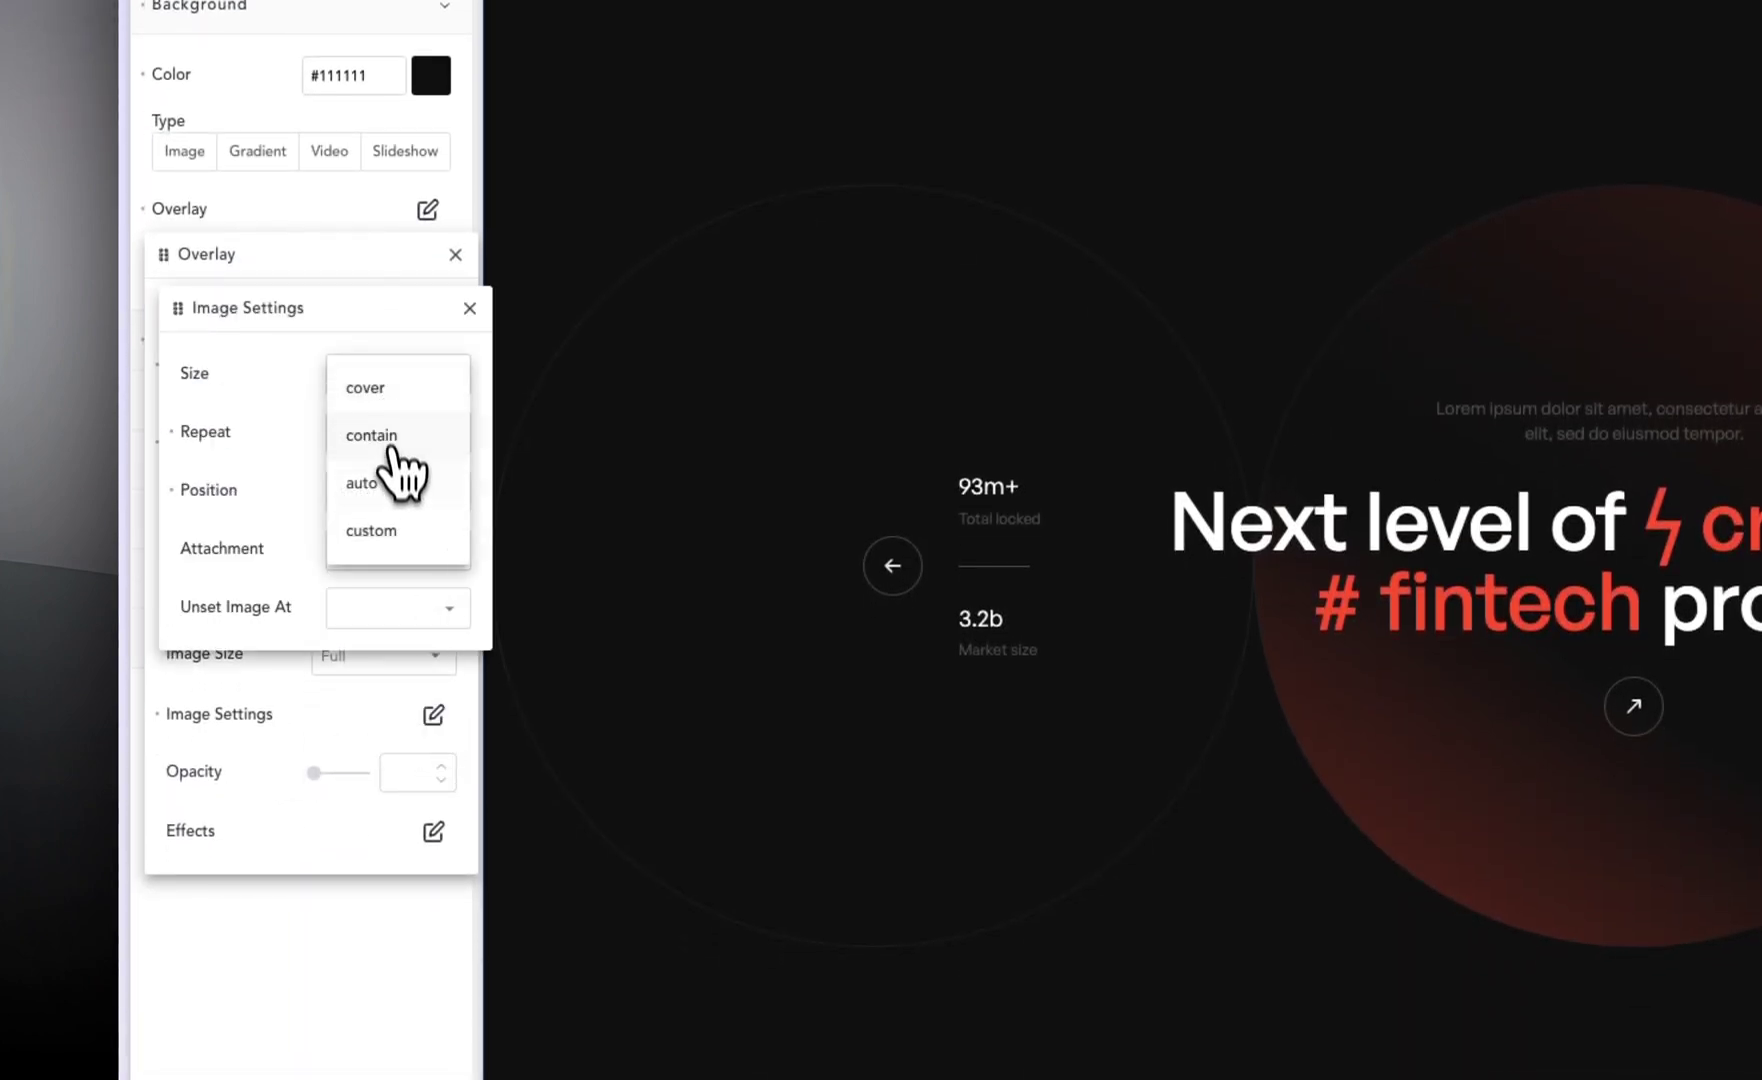
left_click(397, 532)
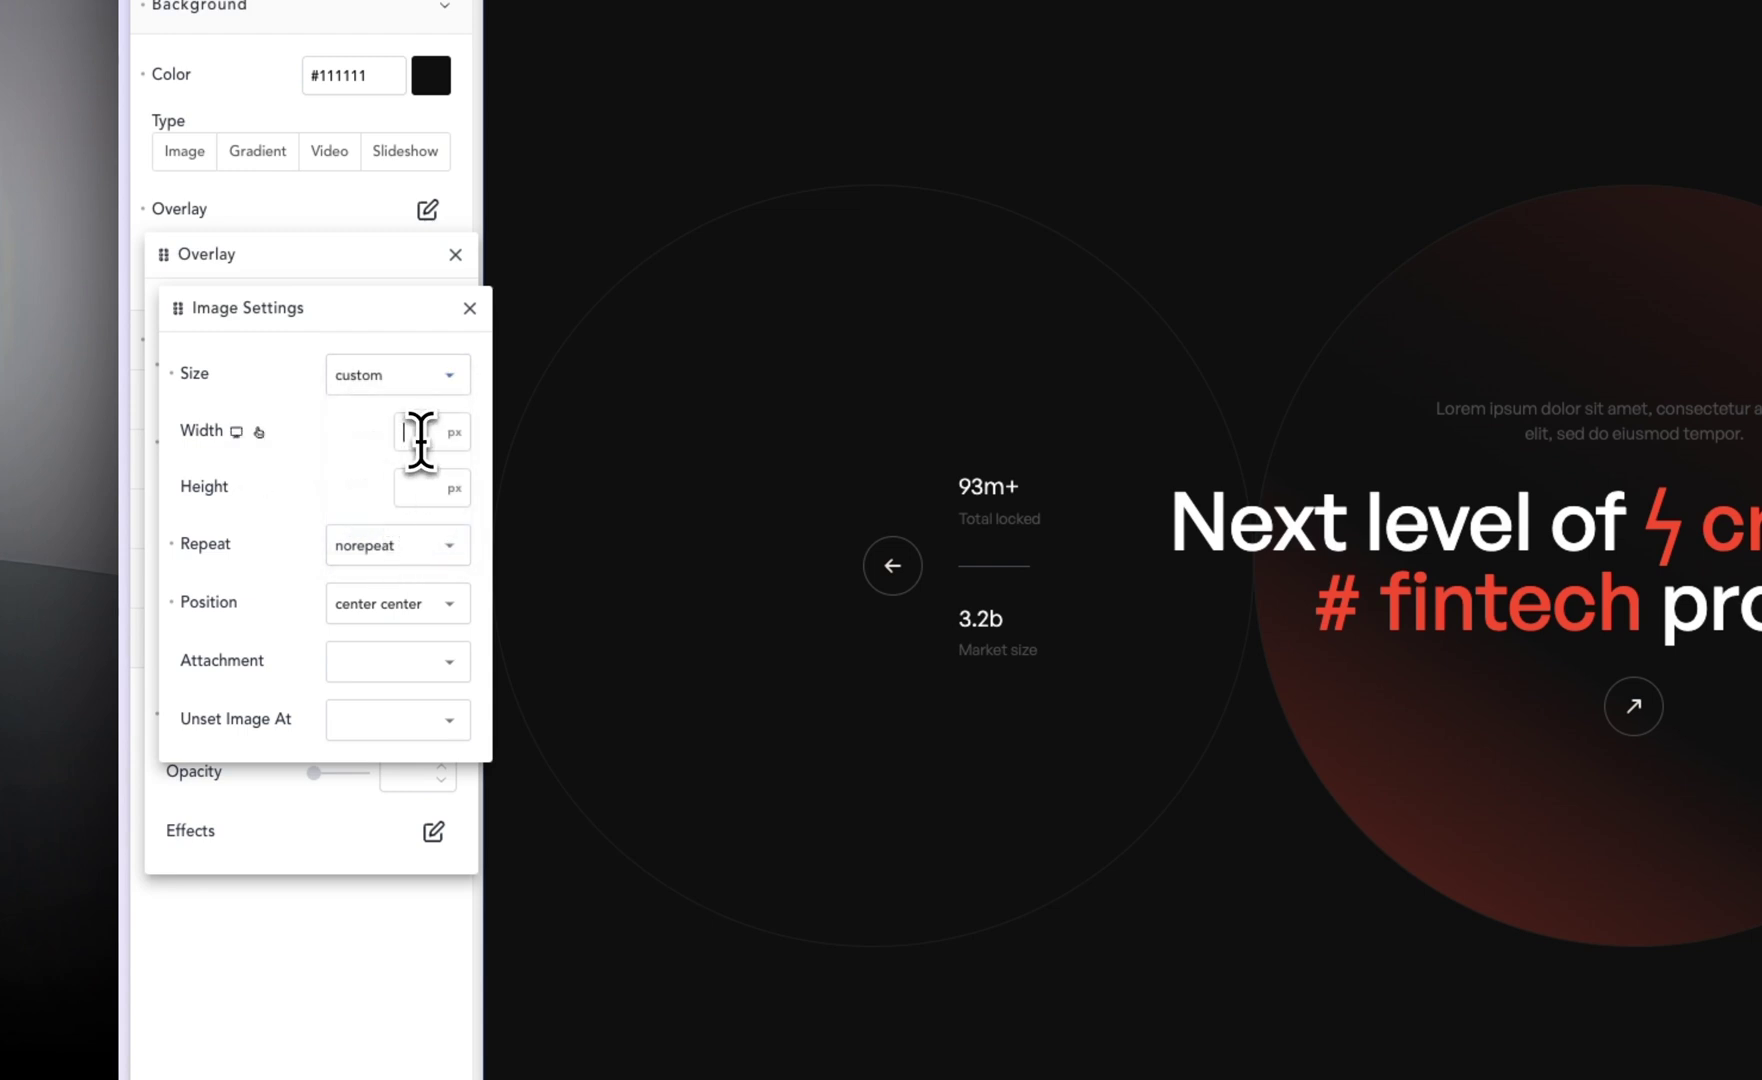
type("100")
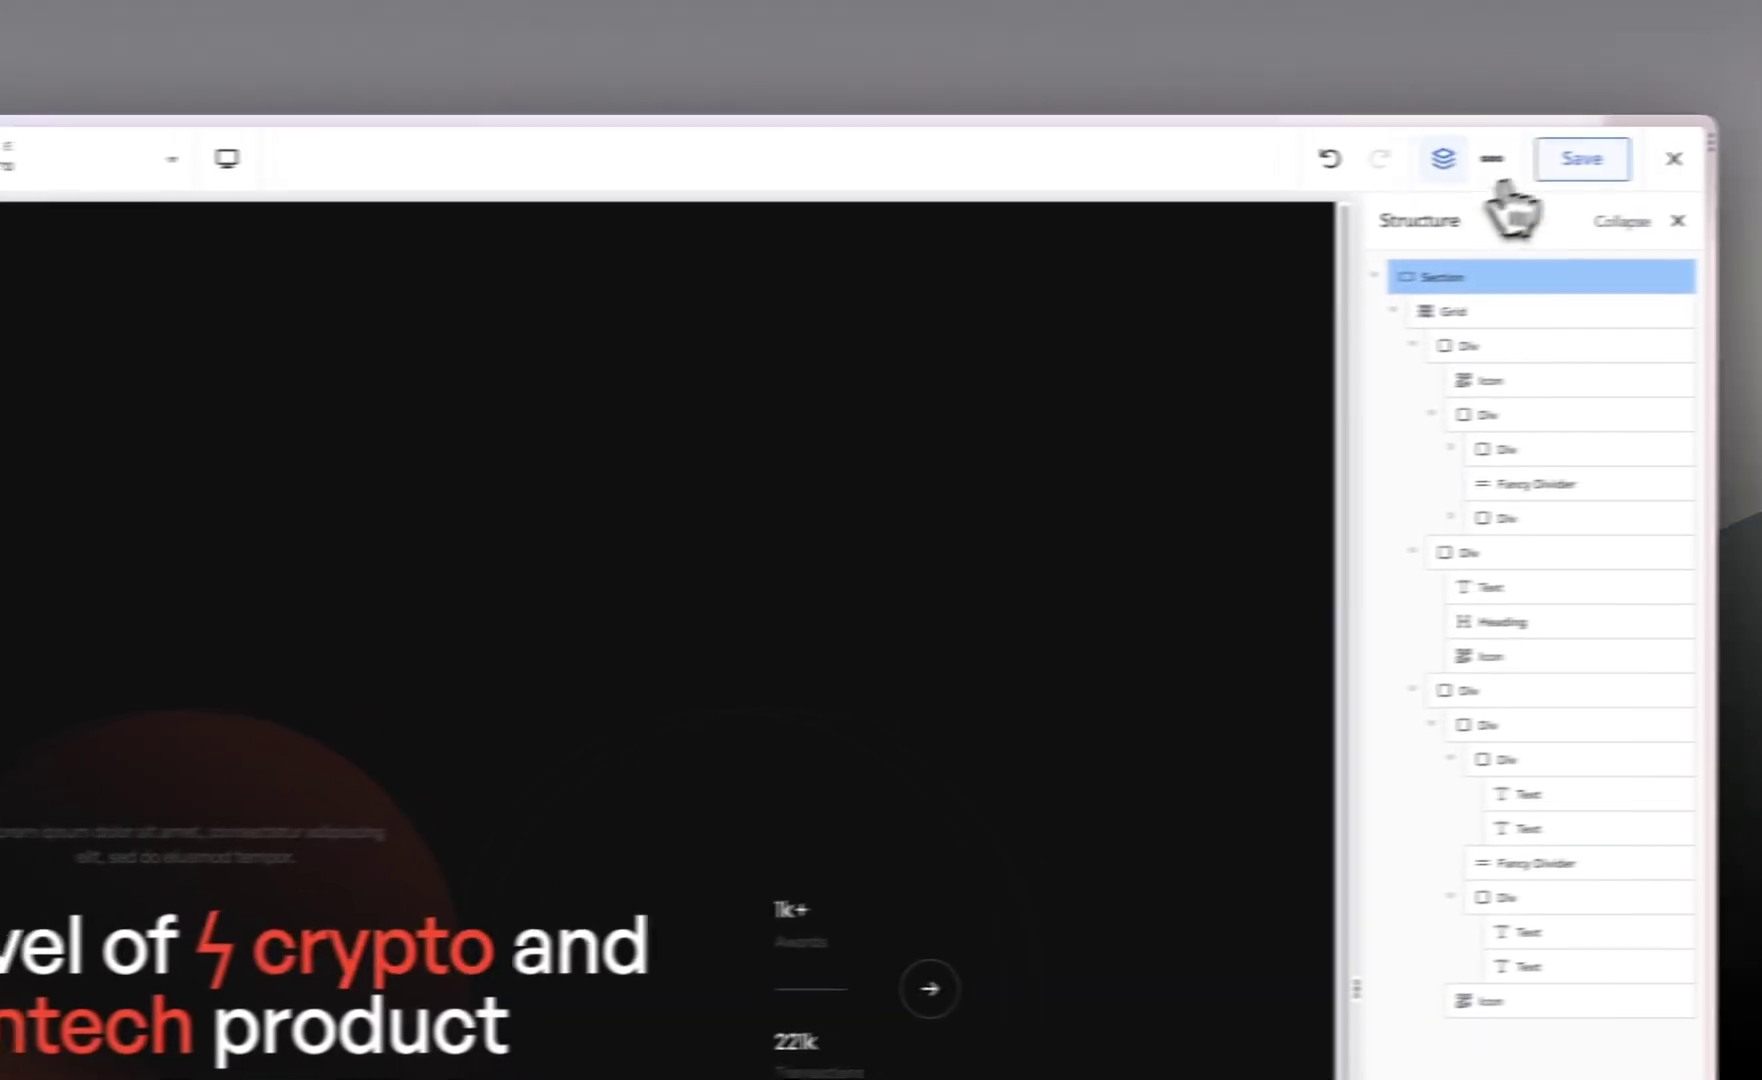
left_click(1575, 140)
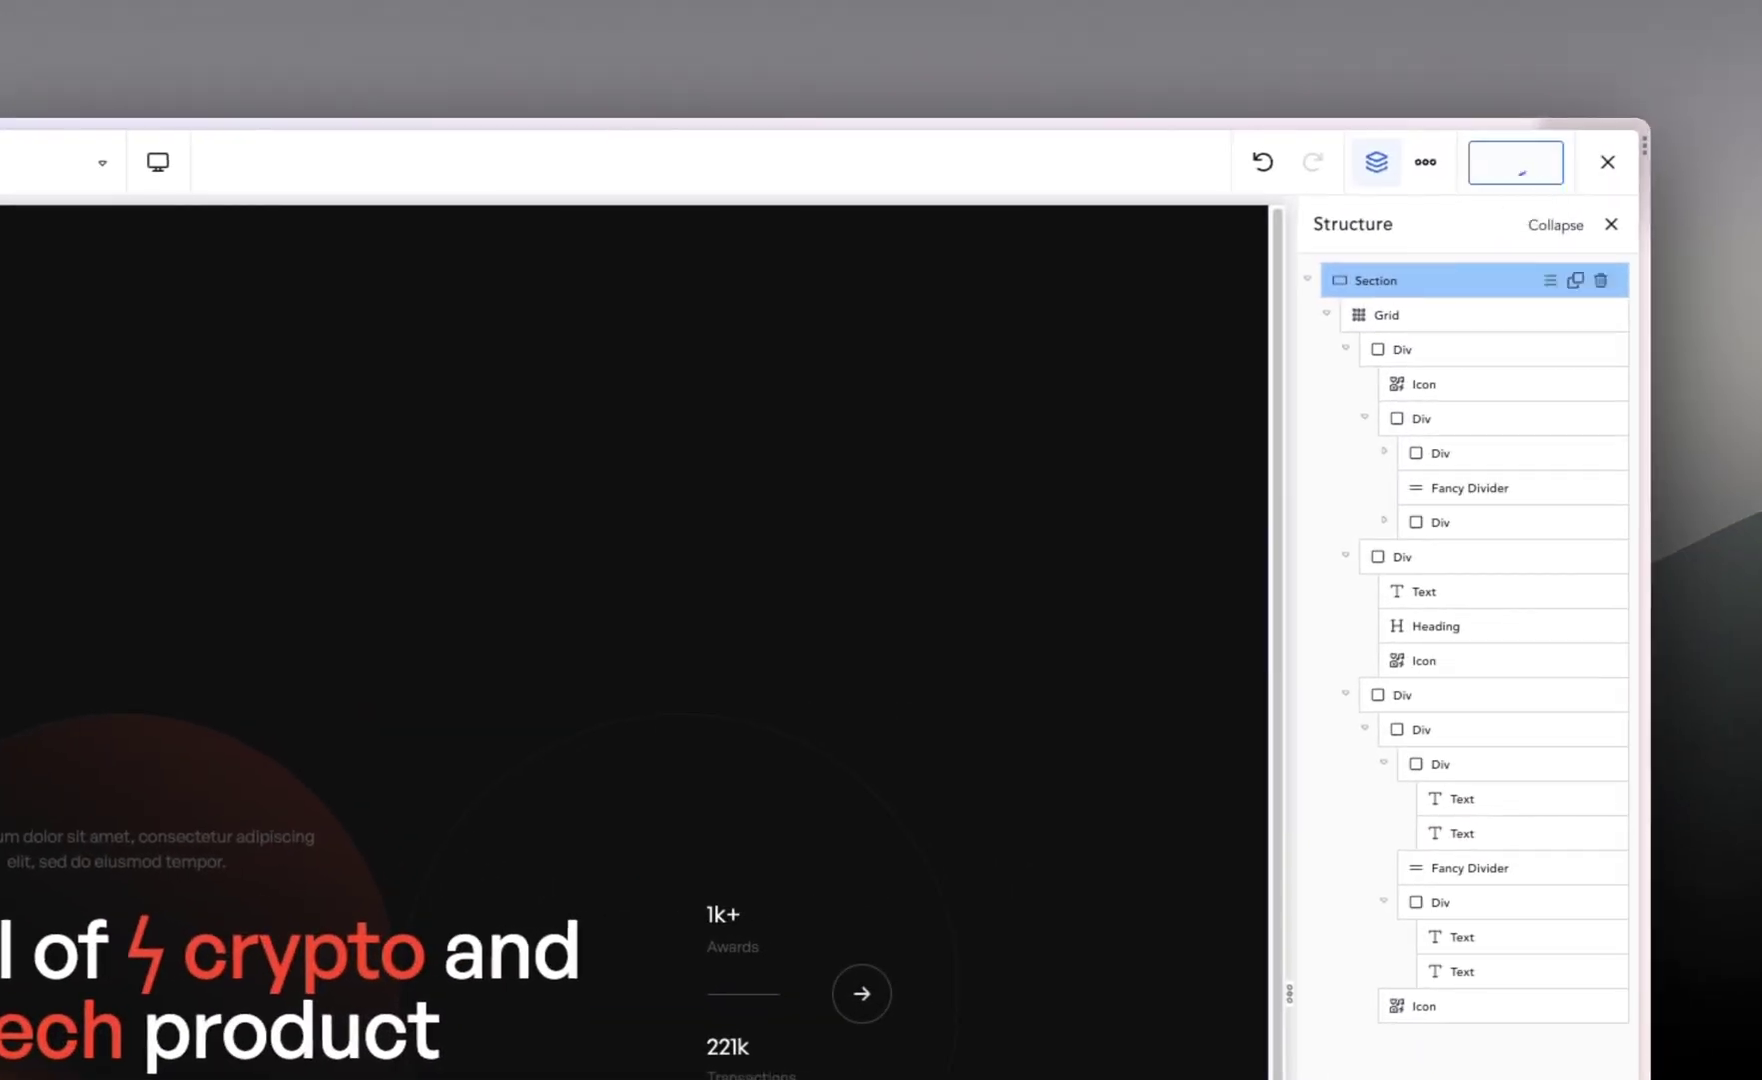
Step: Set the intro text's color to the white Background swatch and save the page
left_click(90, 845)
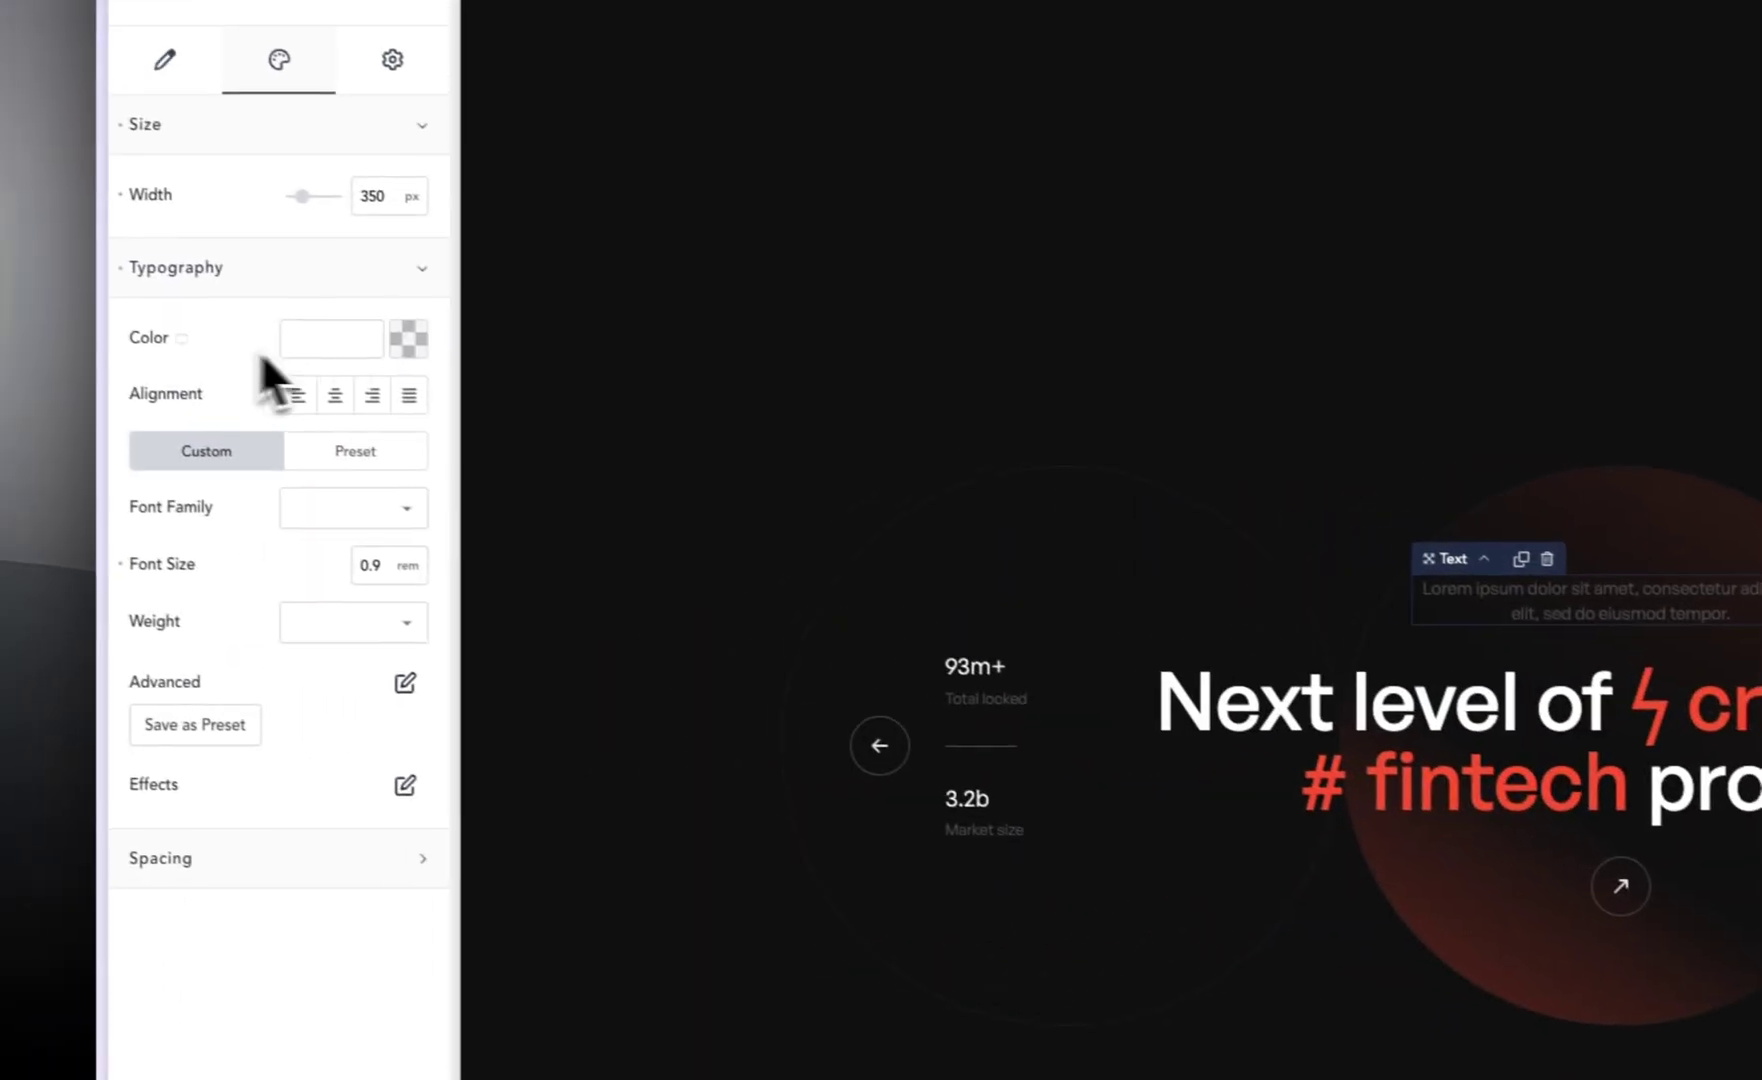
left_click(406, 342)
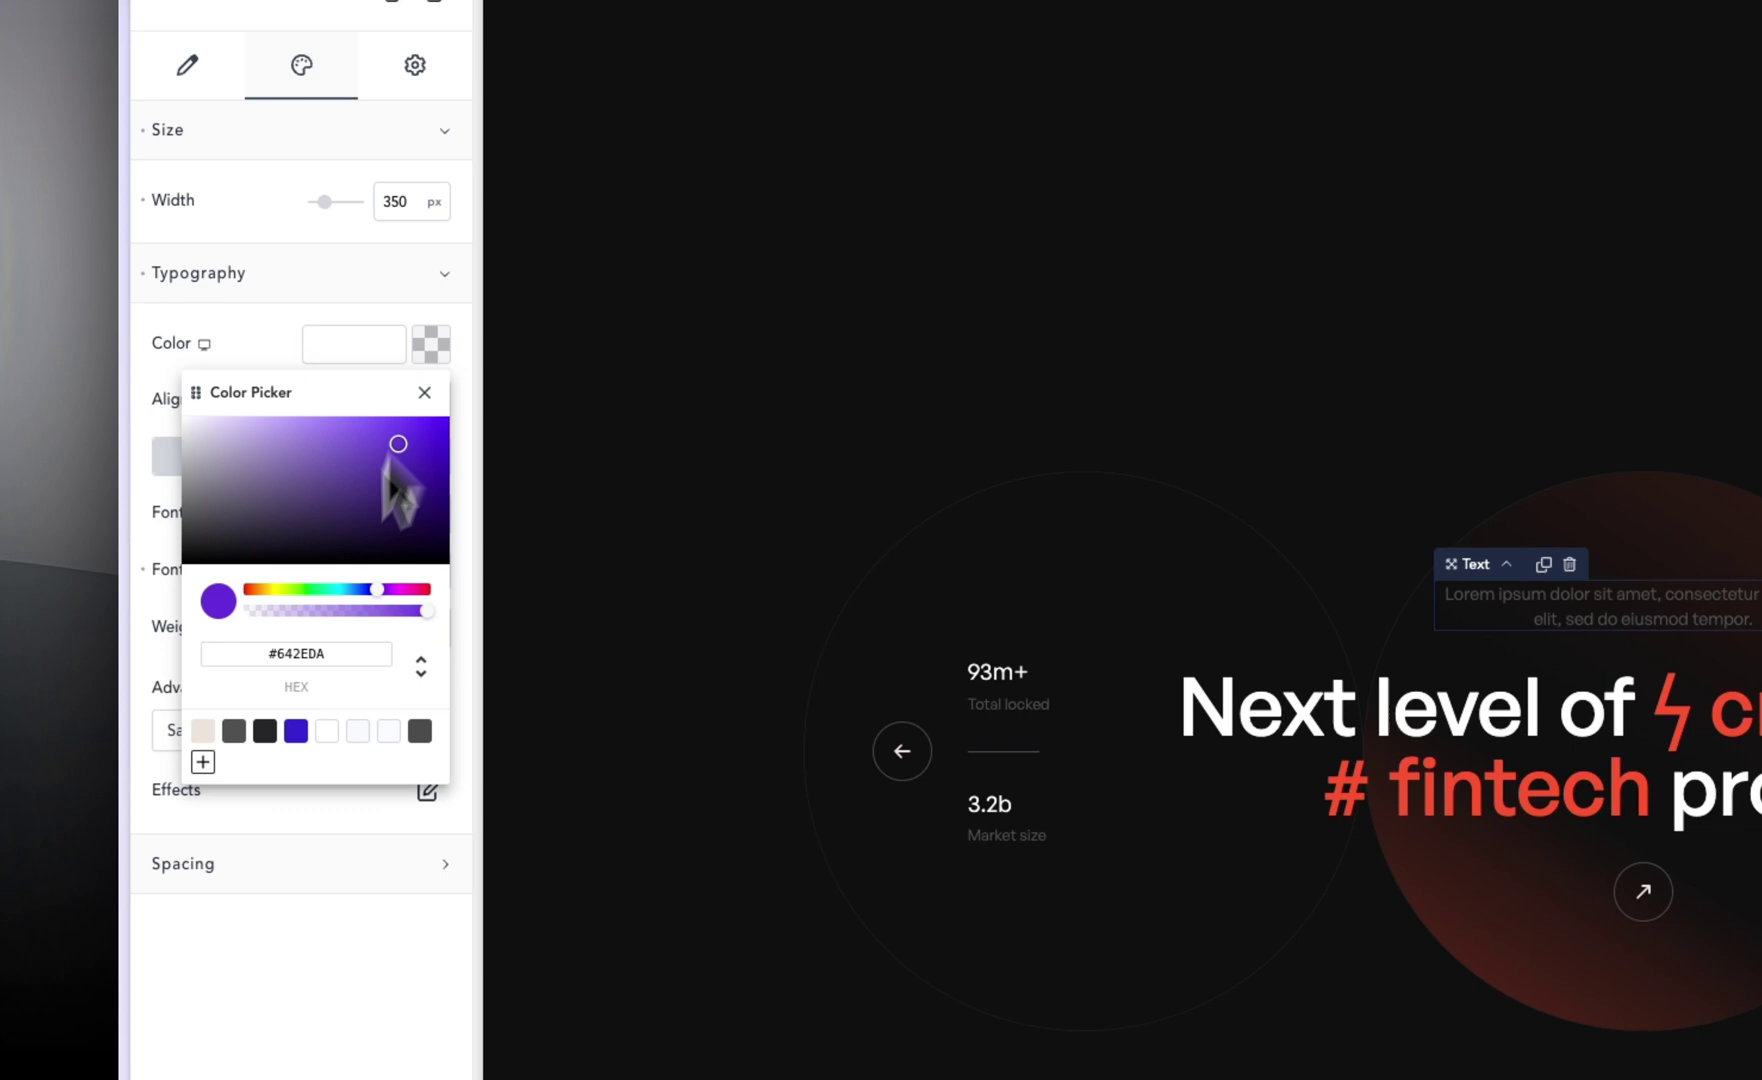
left_click(322, 736)
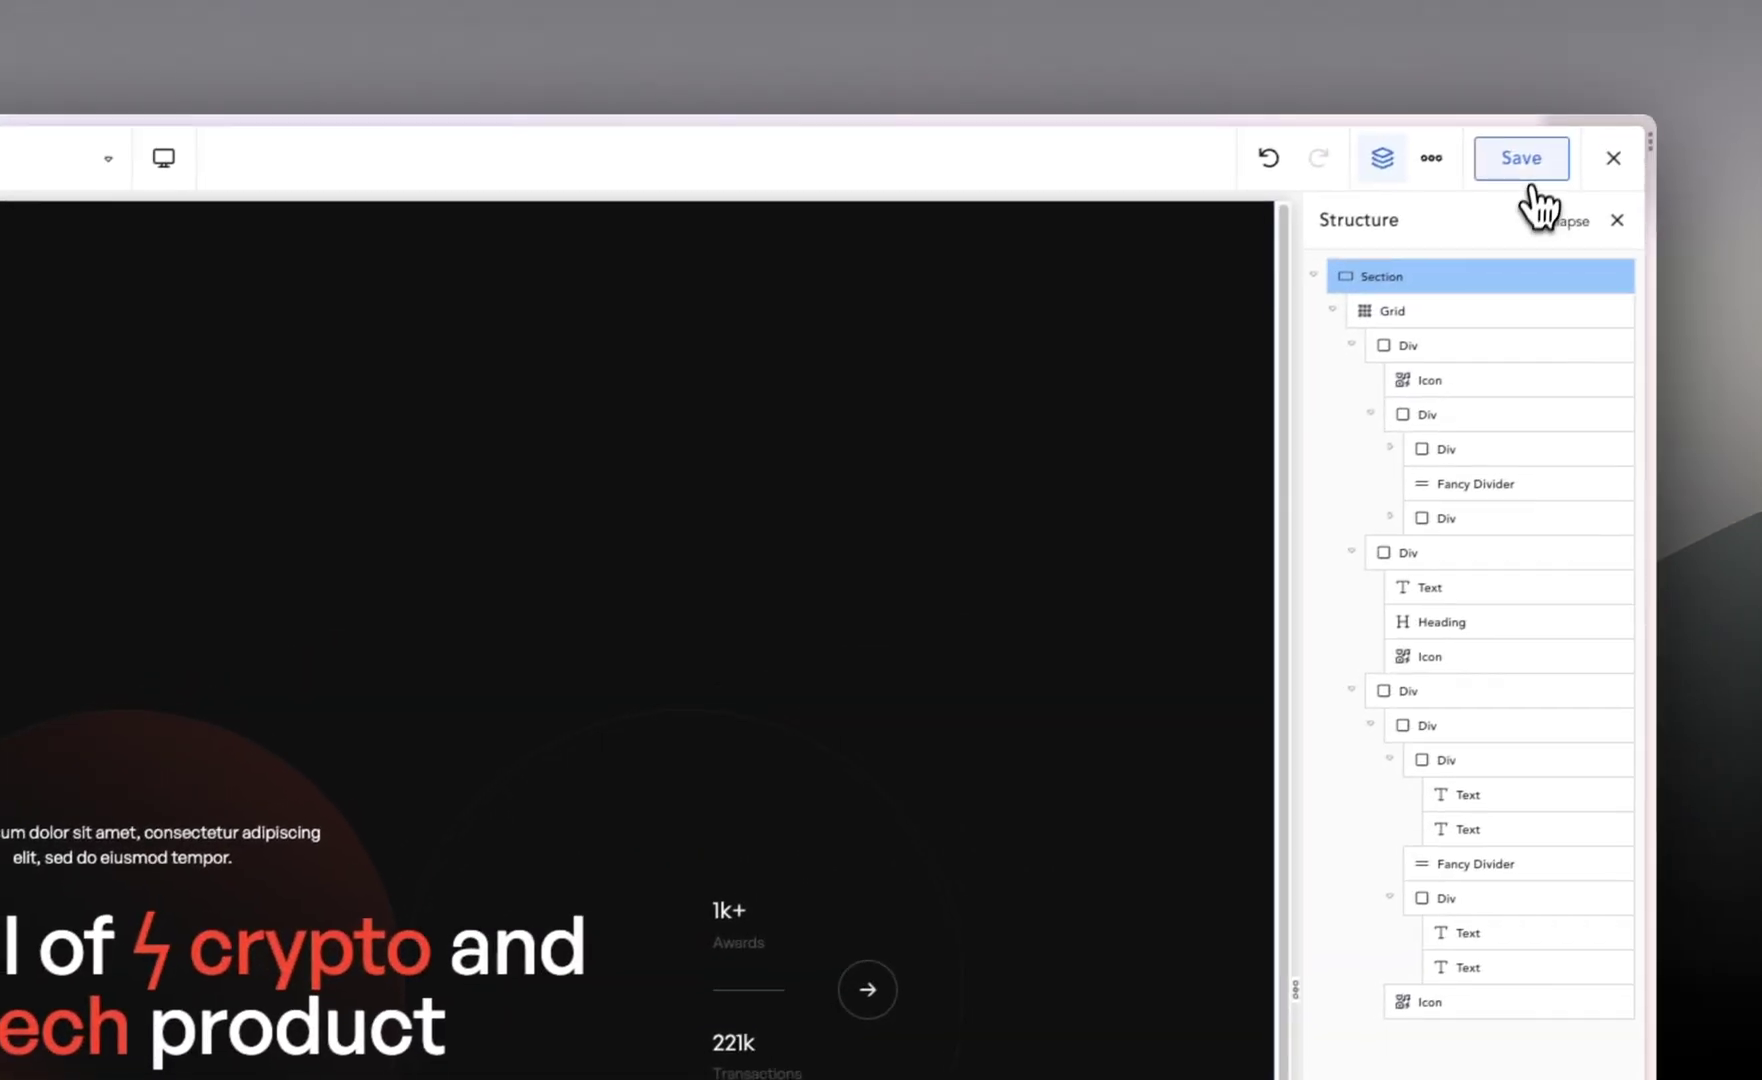
left_click(1525, 204)
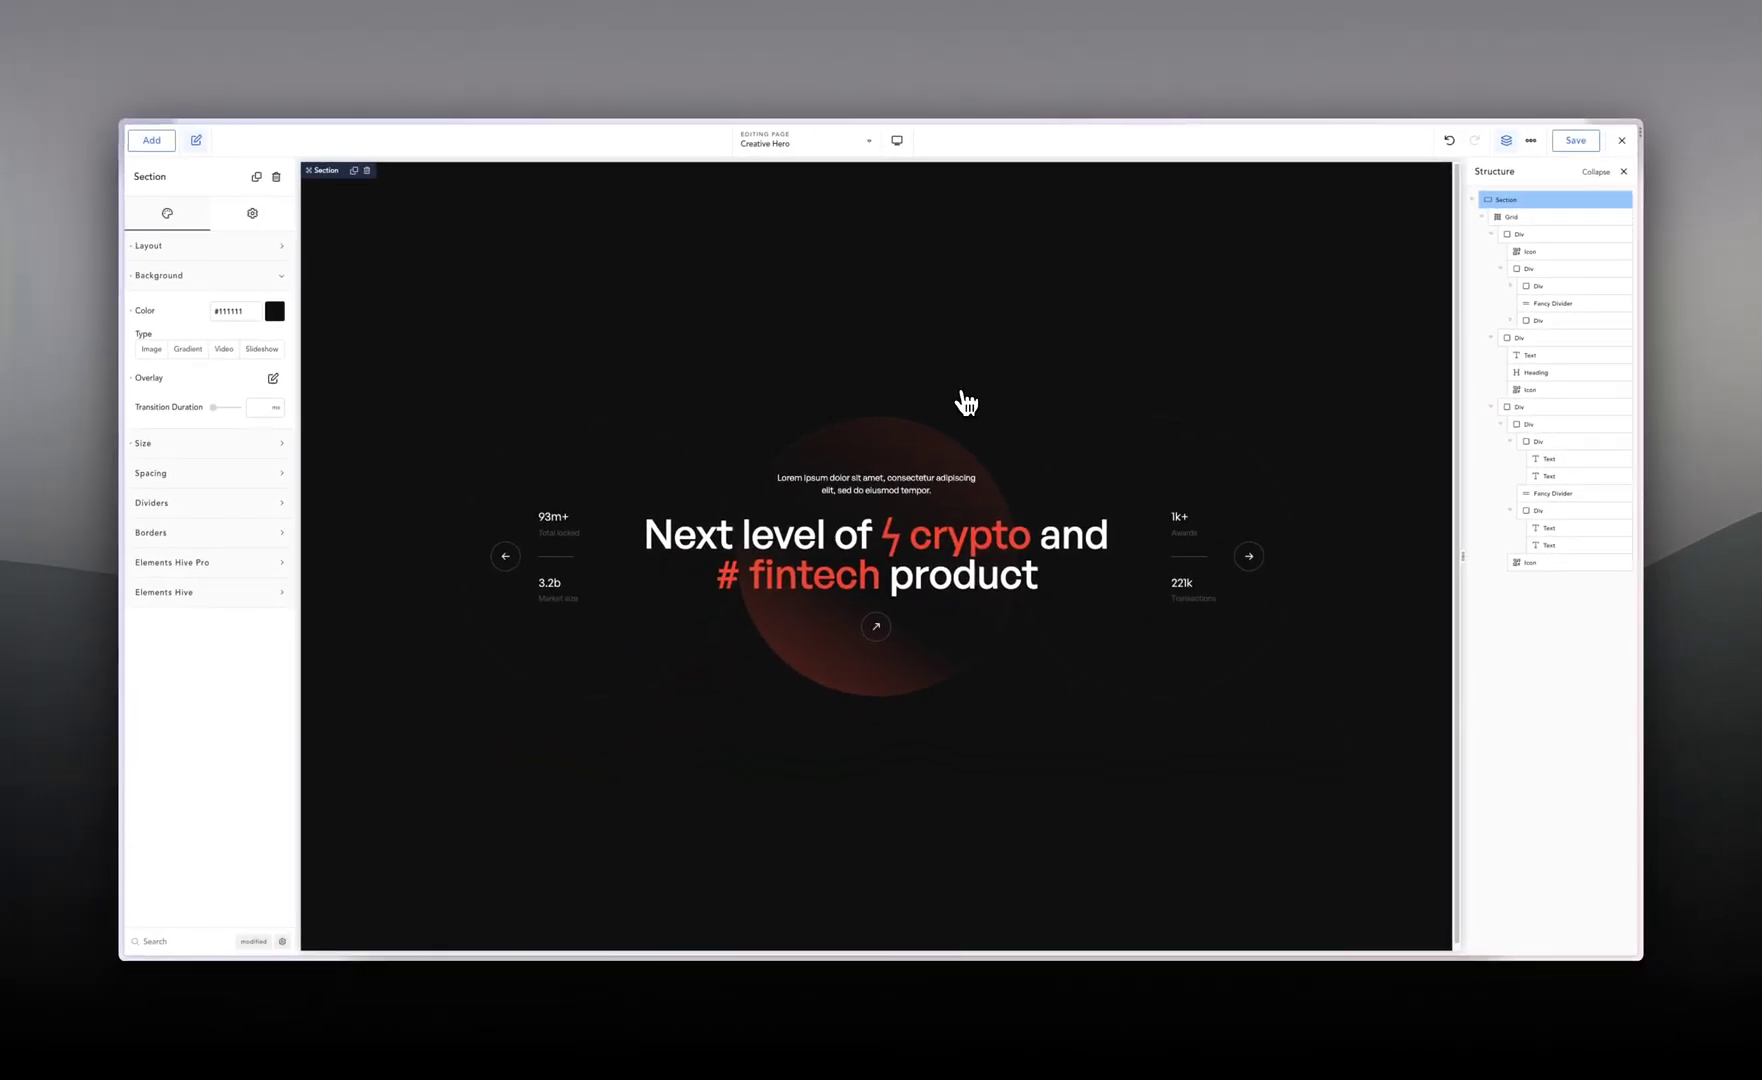
Step: Switch to Figma to compare the built hero with the original design, and return to Breakdance
key("super+Tab")
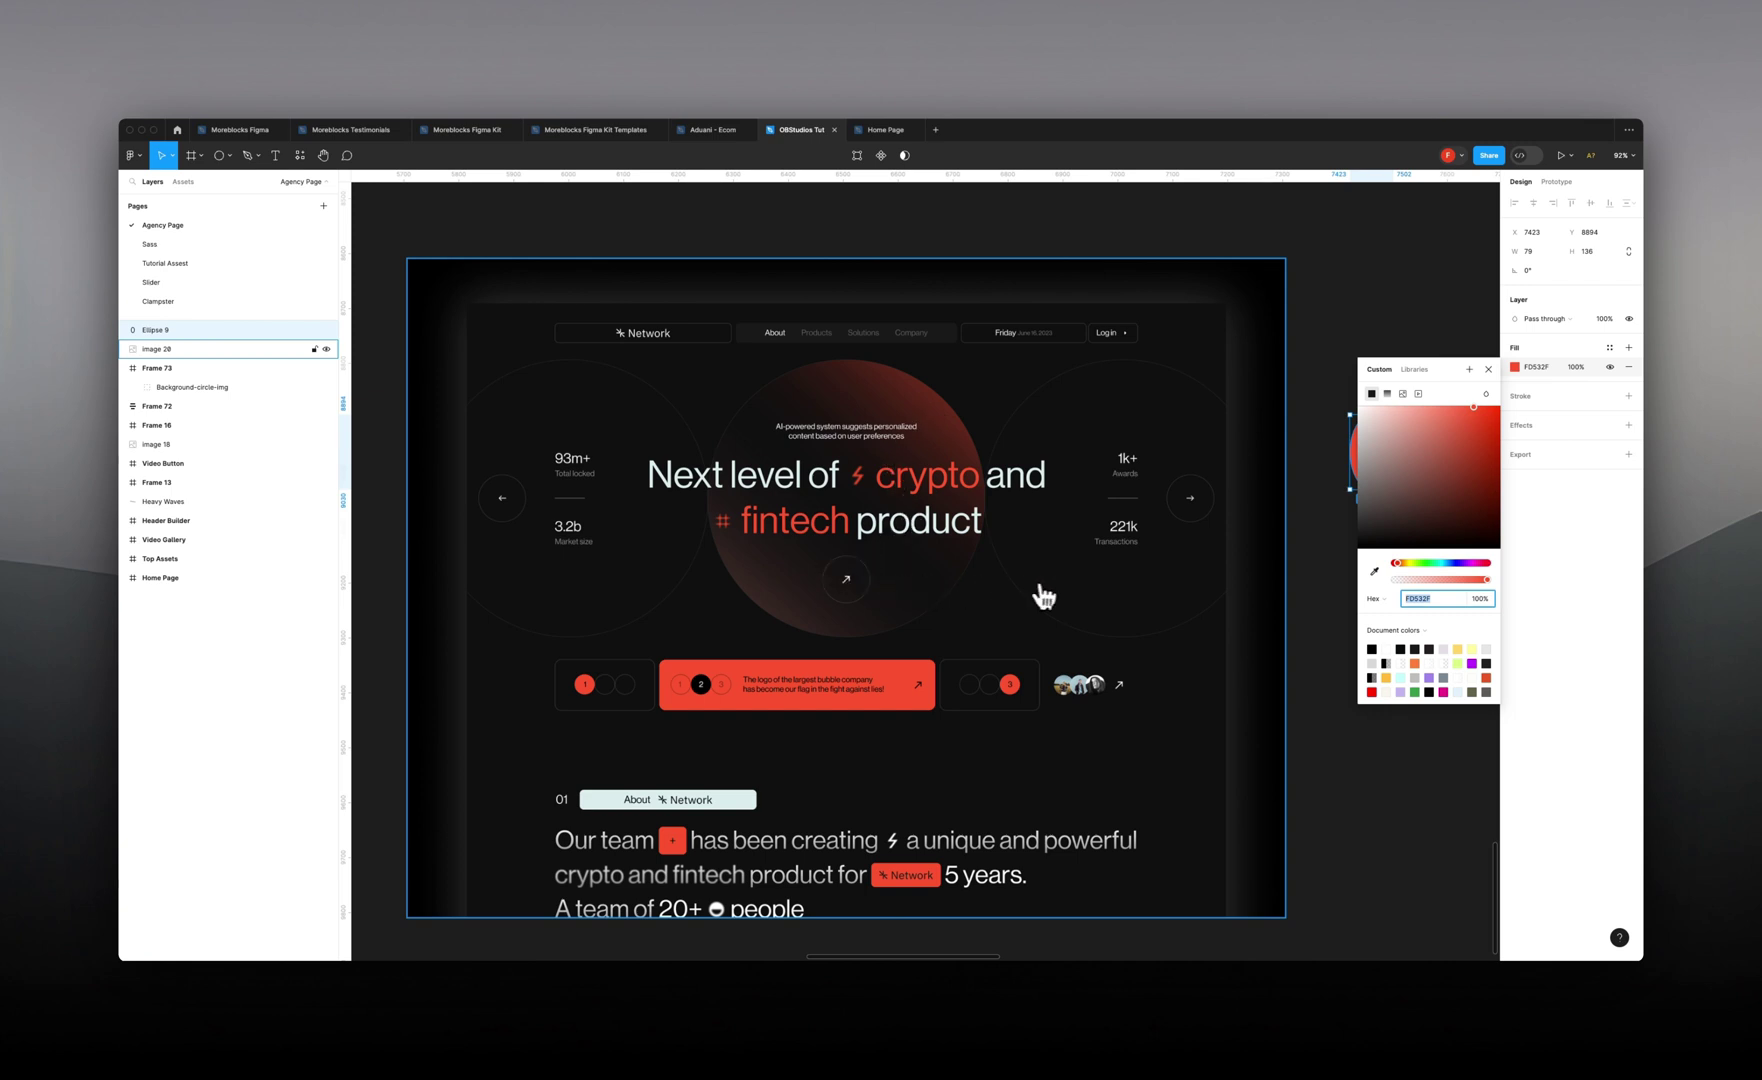
key("super+Tab")
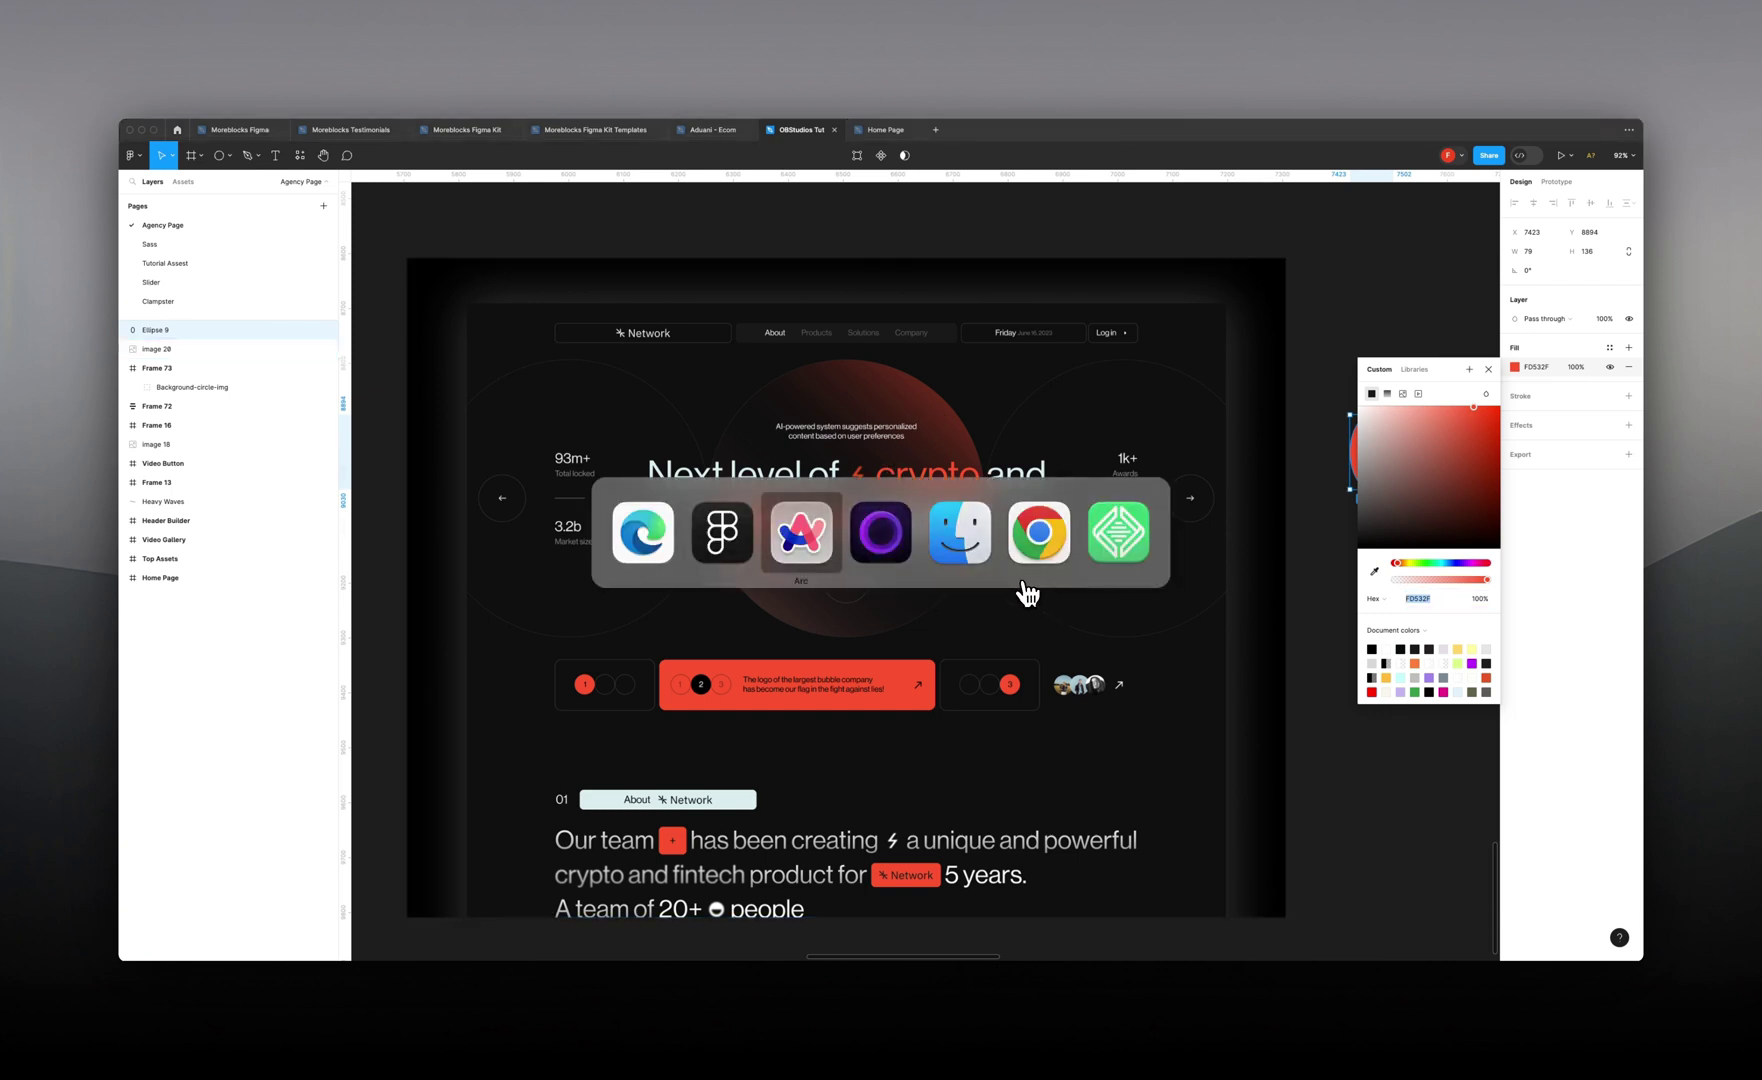
key("super+Tab")
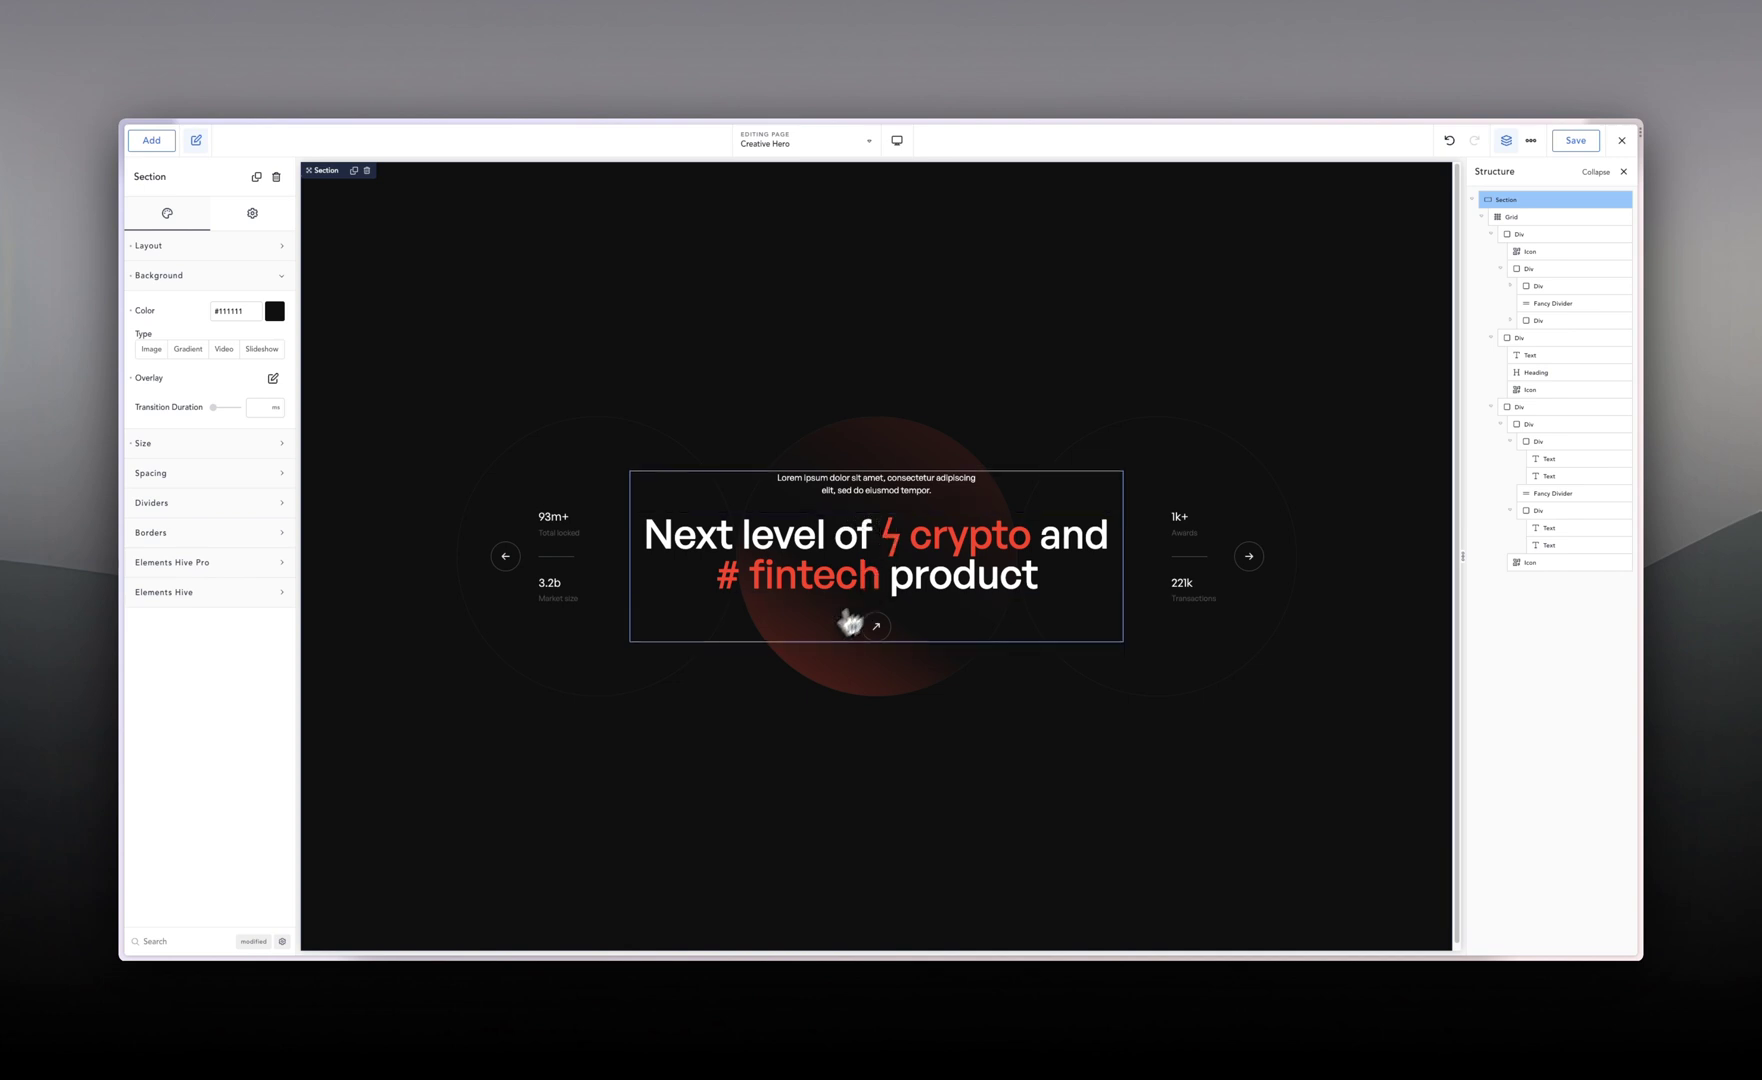
Step: At the Tablet Landscape breakpoint, set the section's background overlay image size to contain
left_click(897, 141)
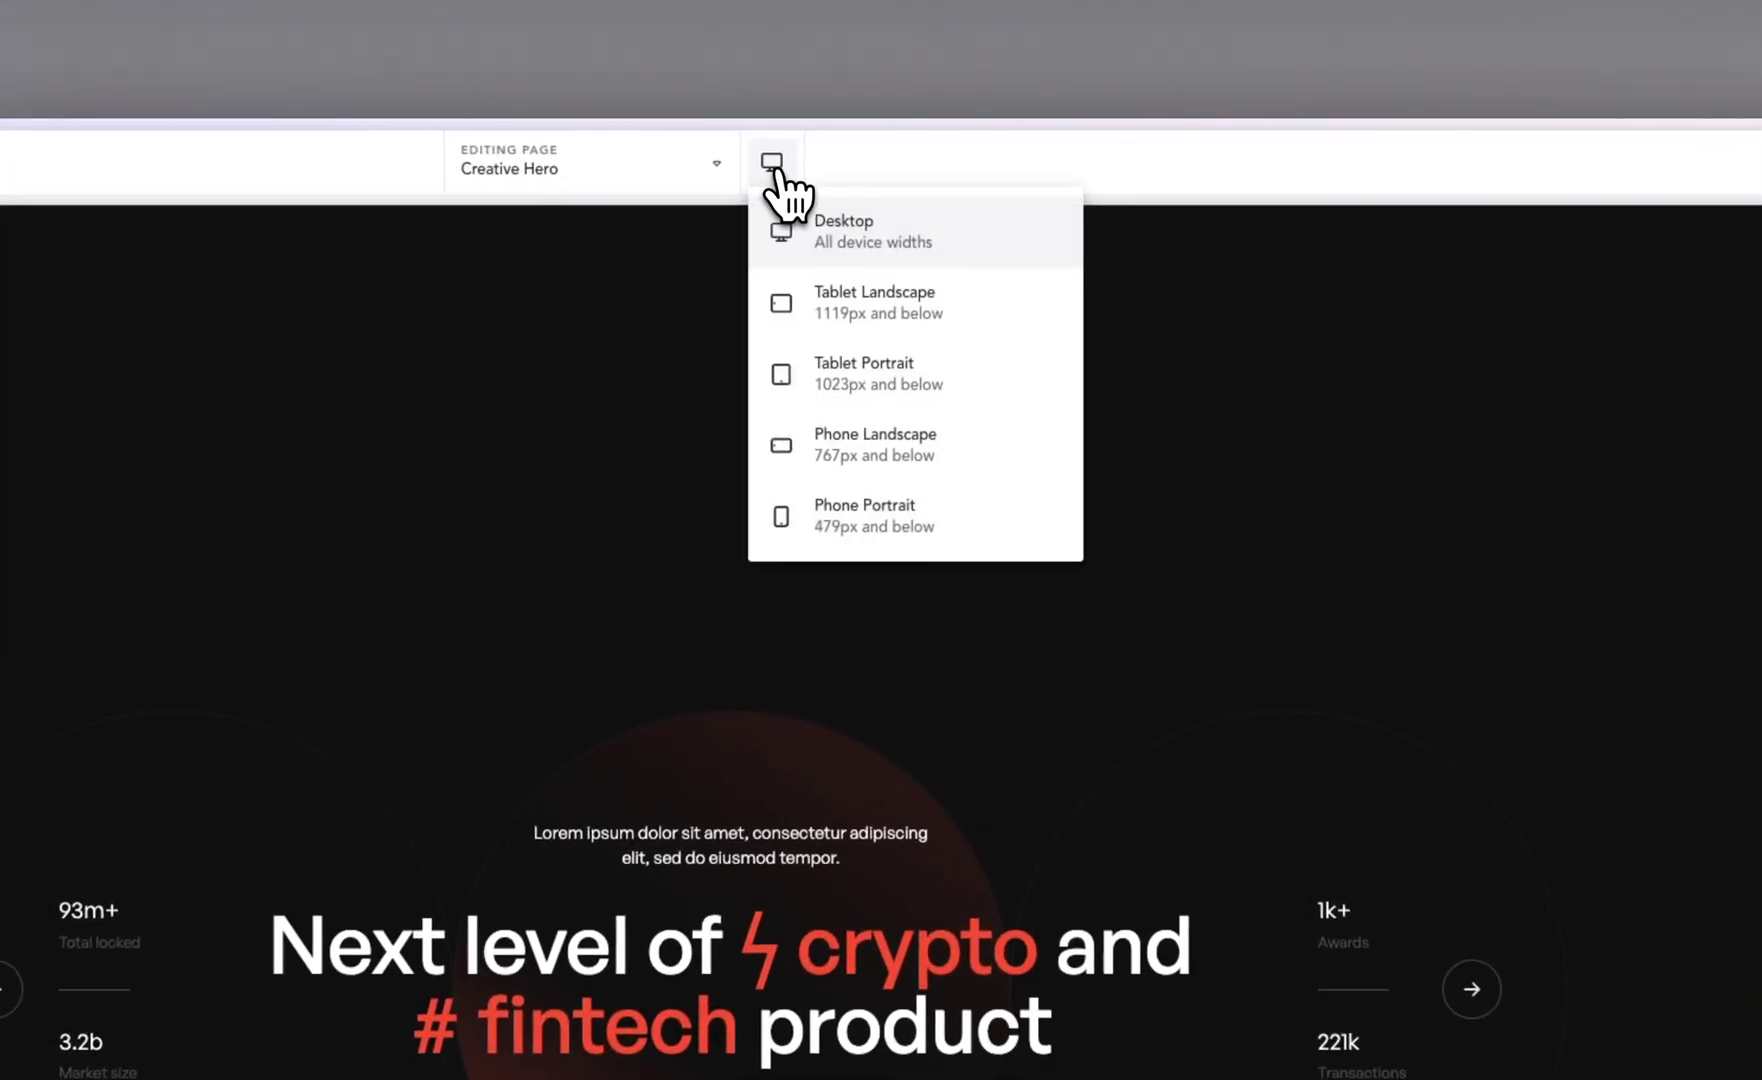
left_click(922, 318)
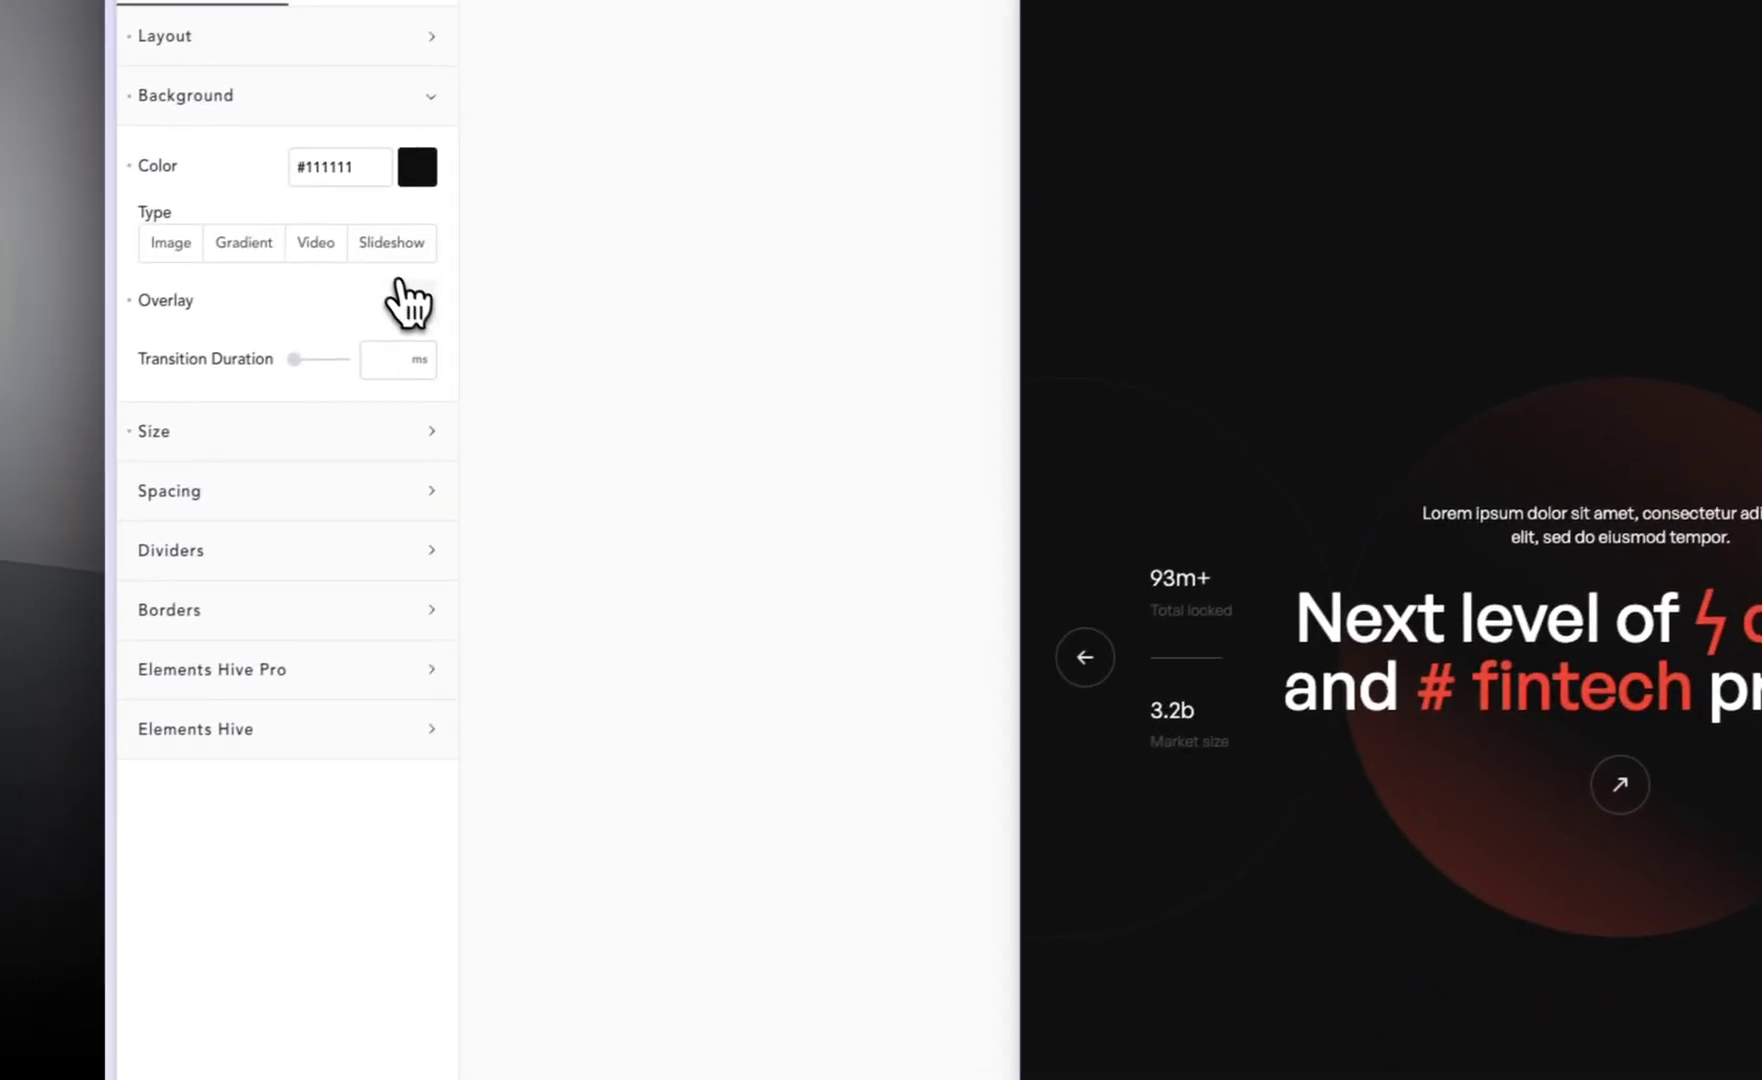
left_click(400, 294)
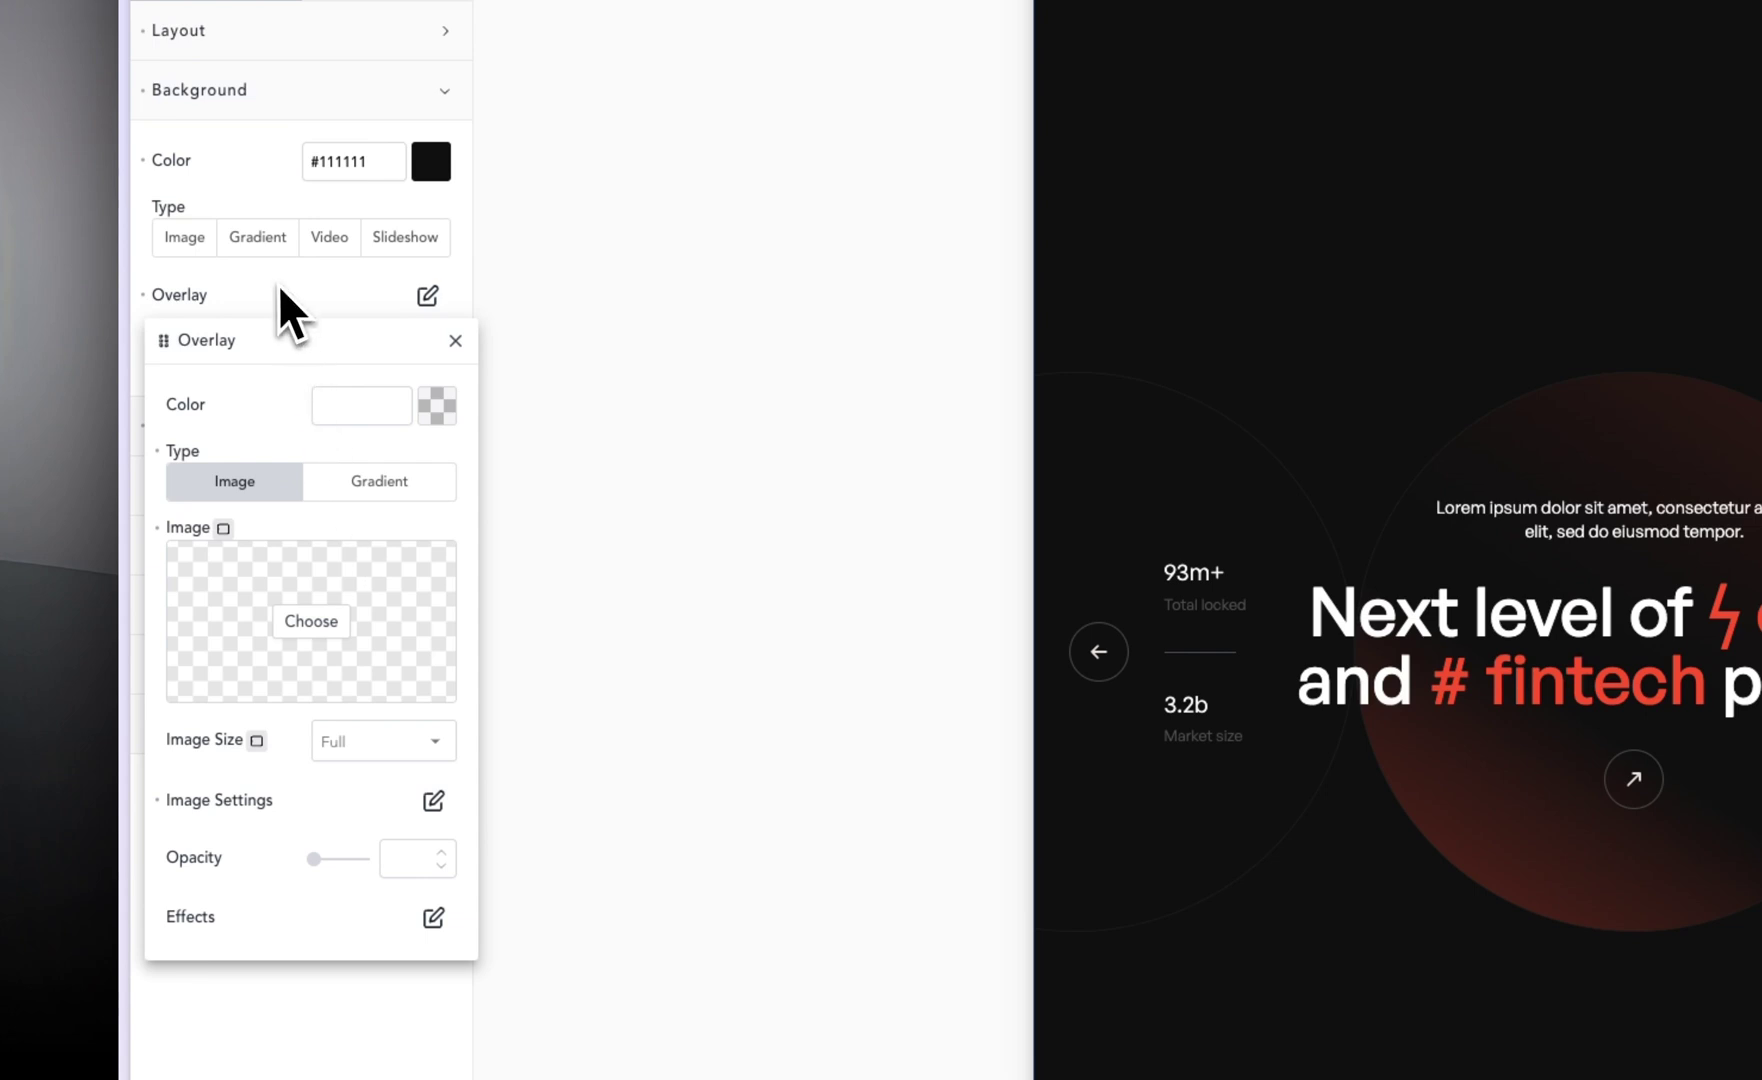
left_click(433, 800)
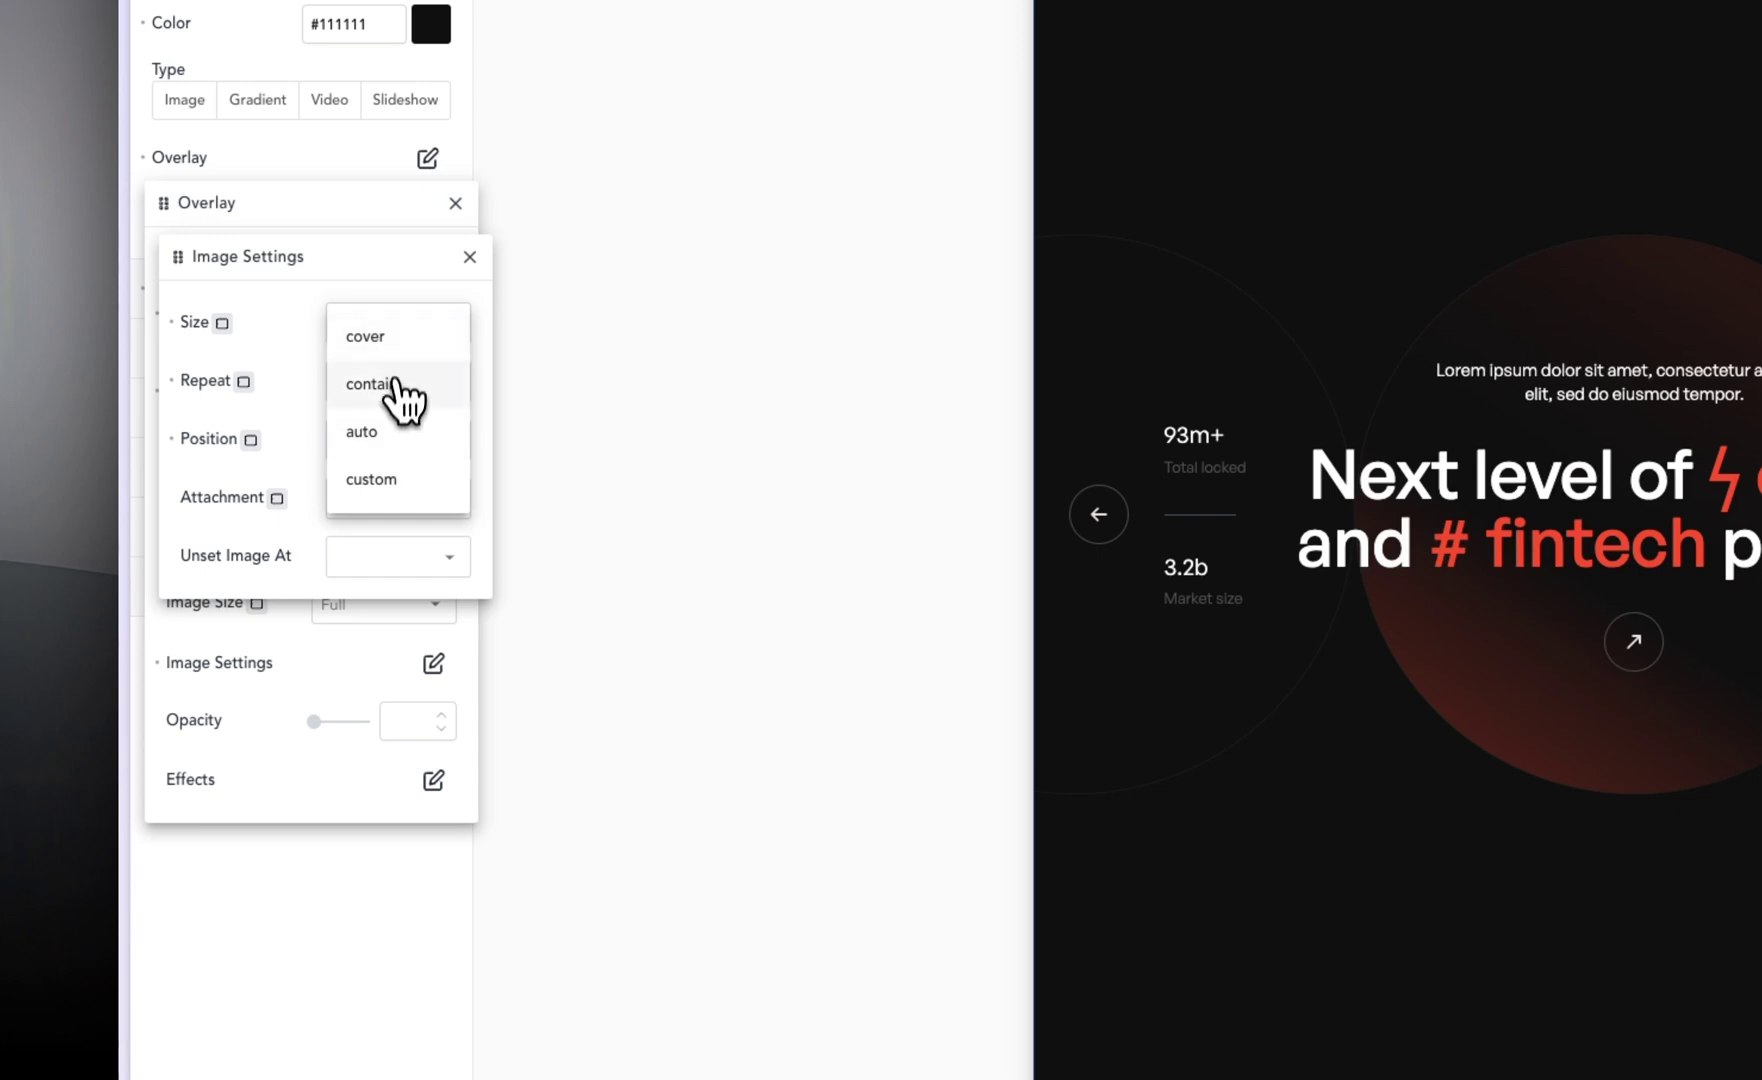
left_click(395, 384)
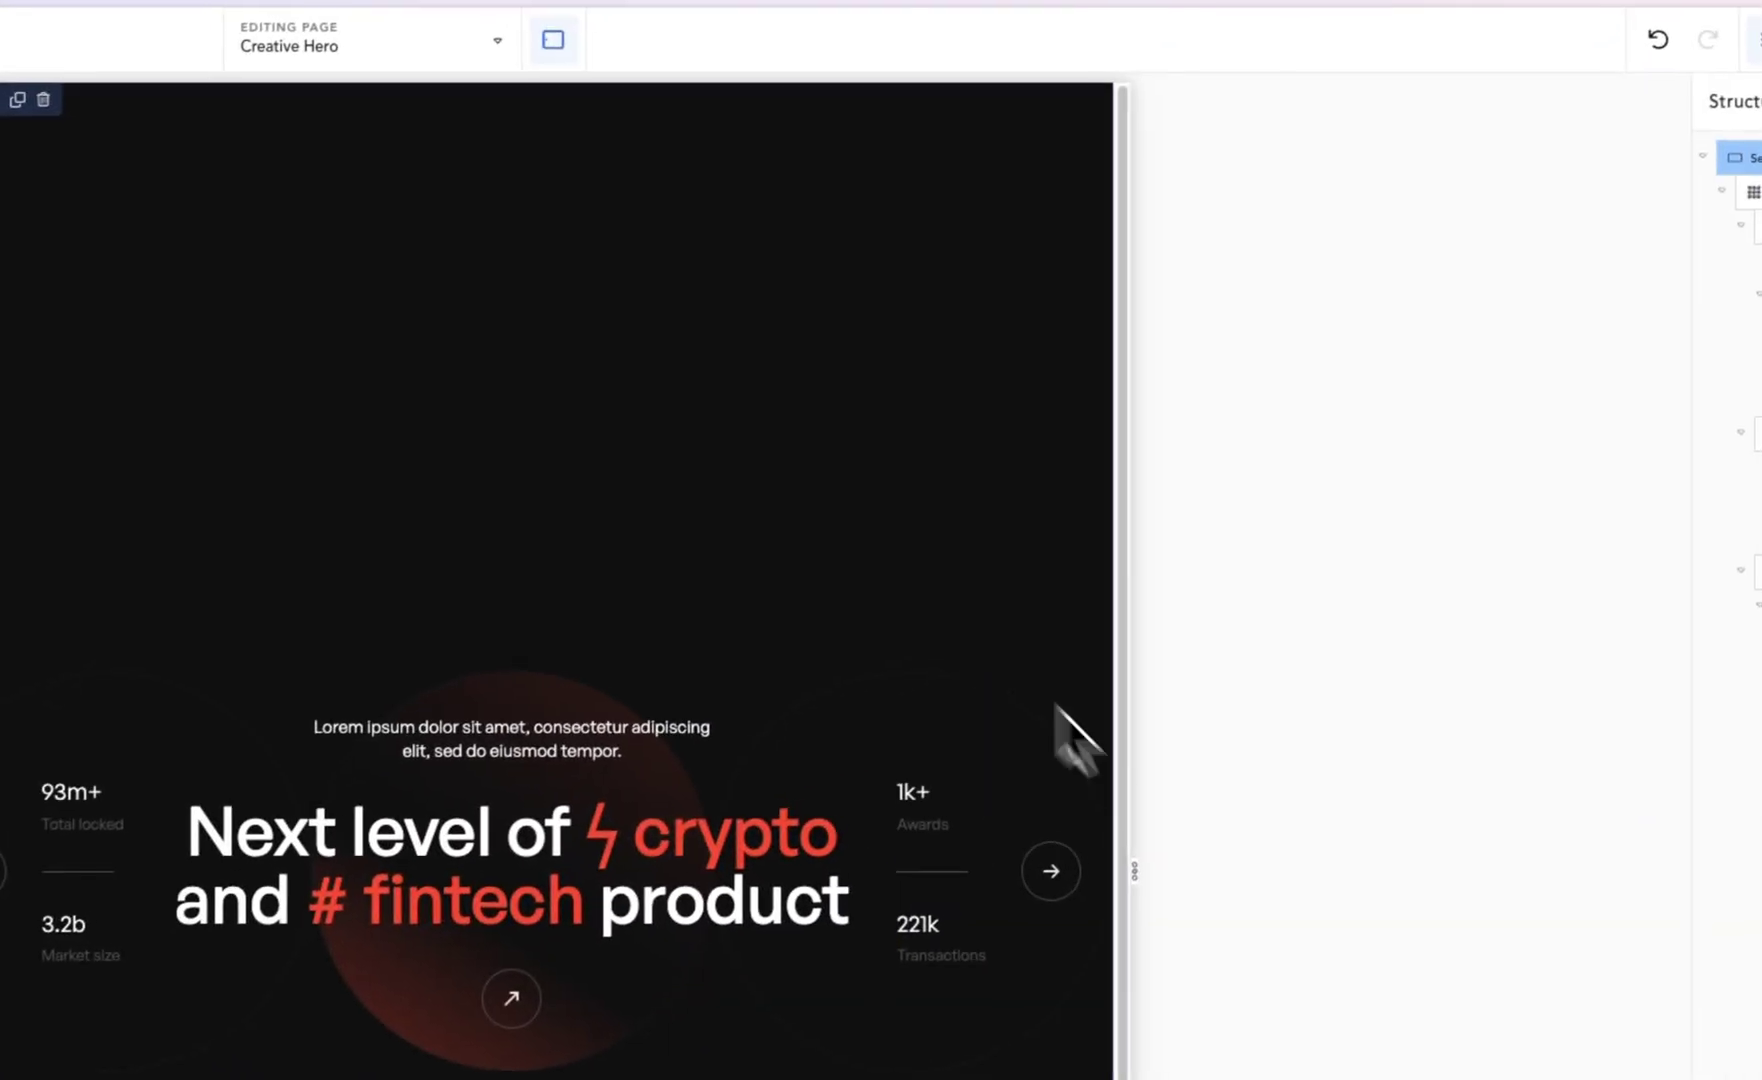
Step: Preview the hero at the Tablet Portrait, Phone Landscape and Phone Portrait breakpoints, and return to Tablet Landscape
left_click(553, 40)
left_click(683, 283)
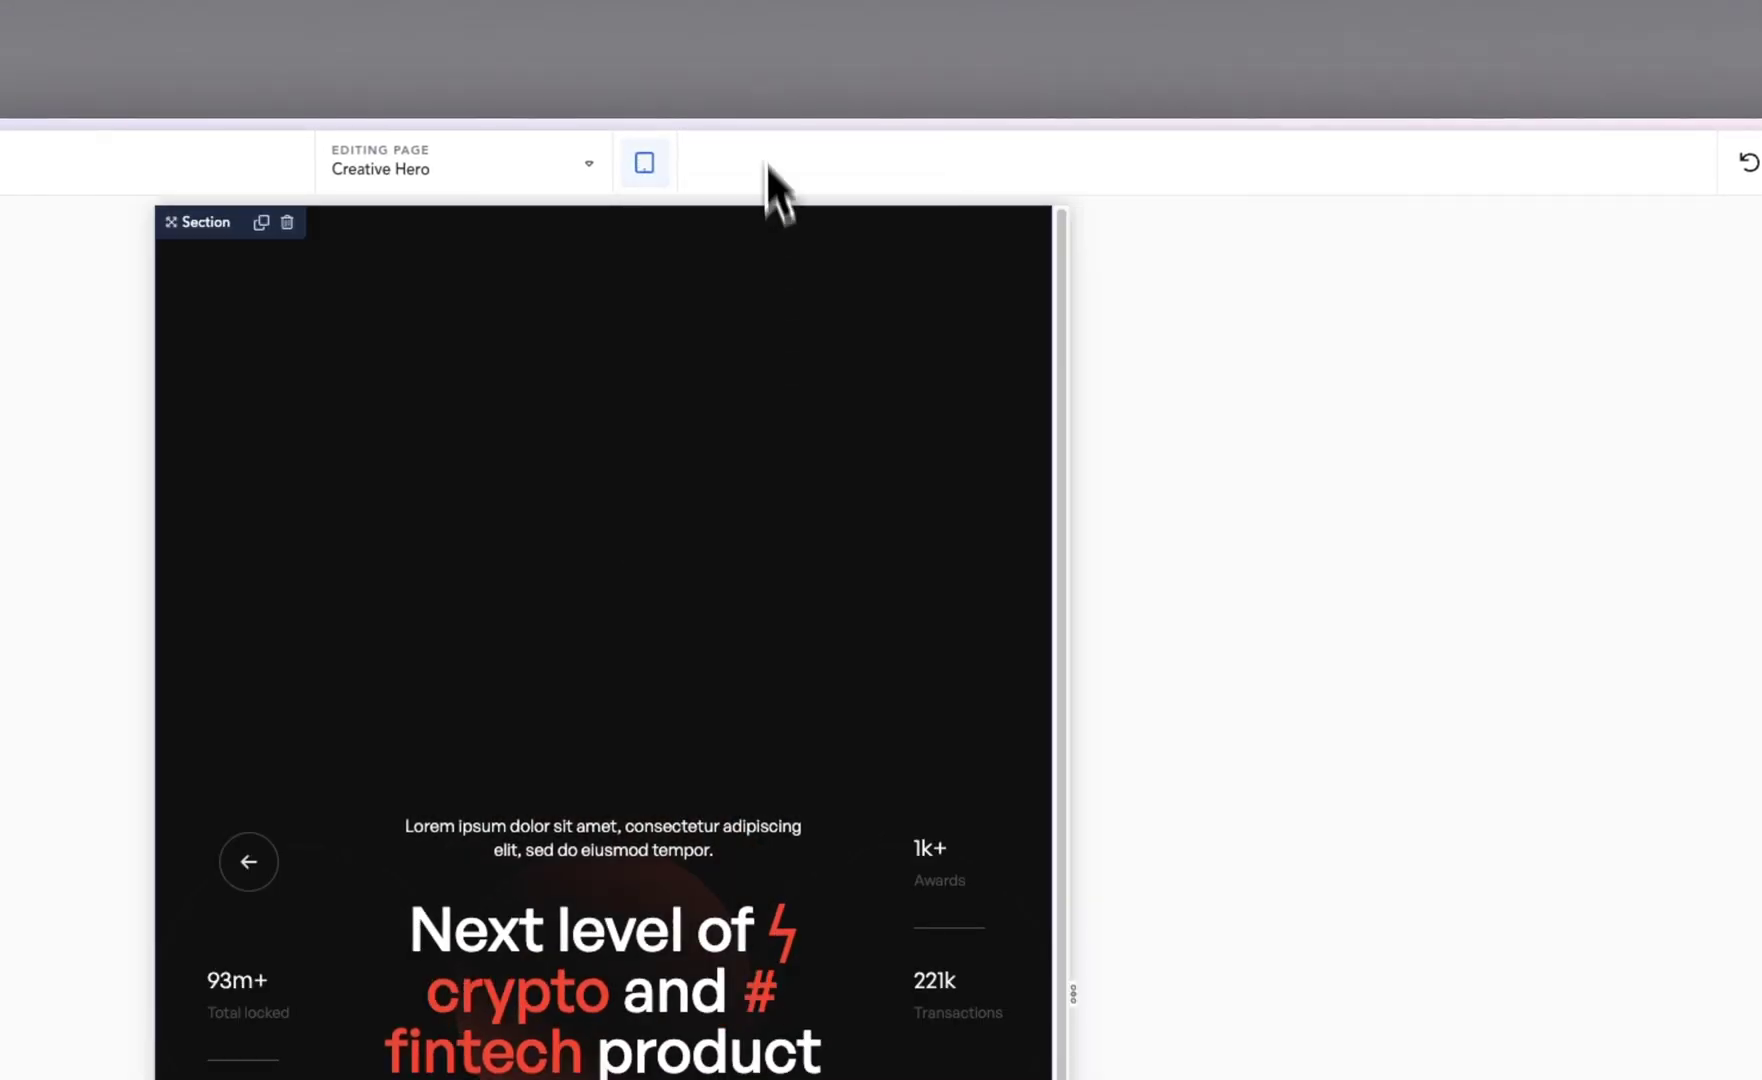
left_click(648, 166)
left_click(790, 460)
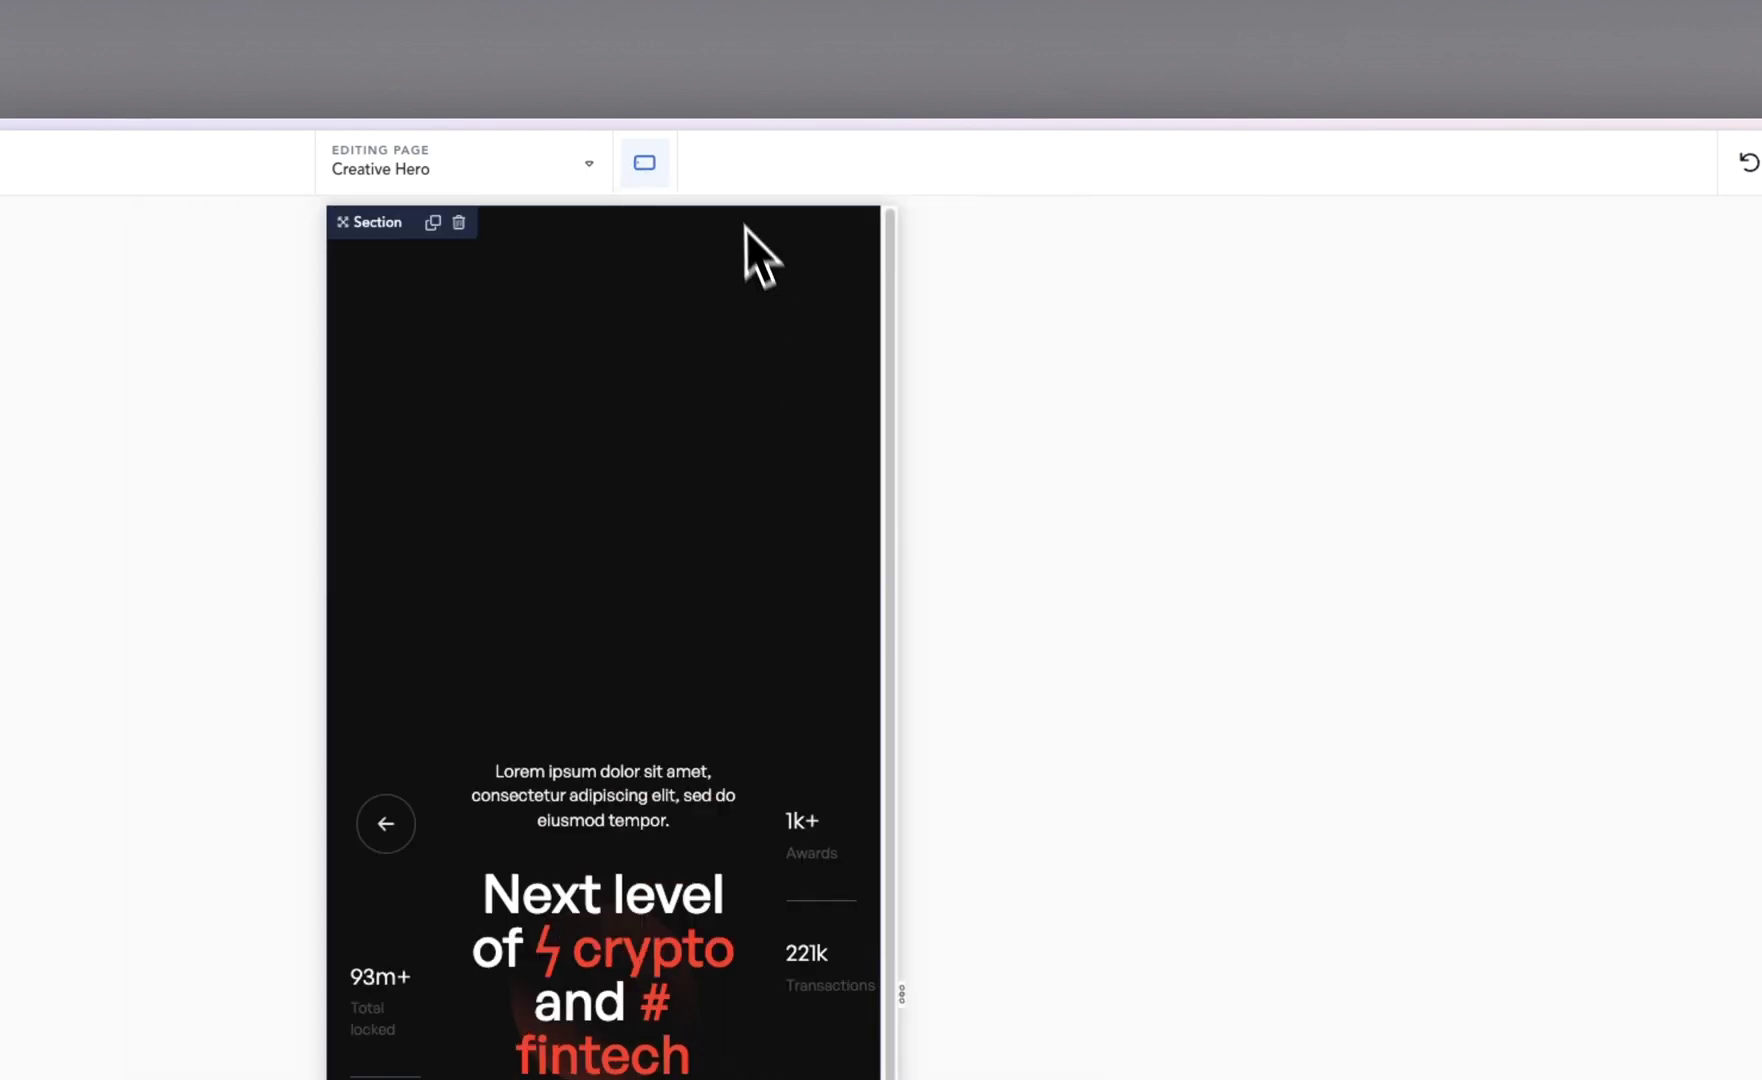
left_click(664, 163)
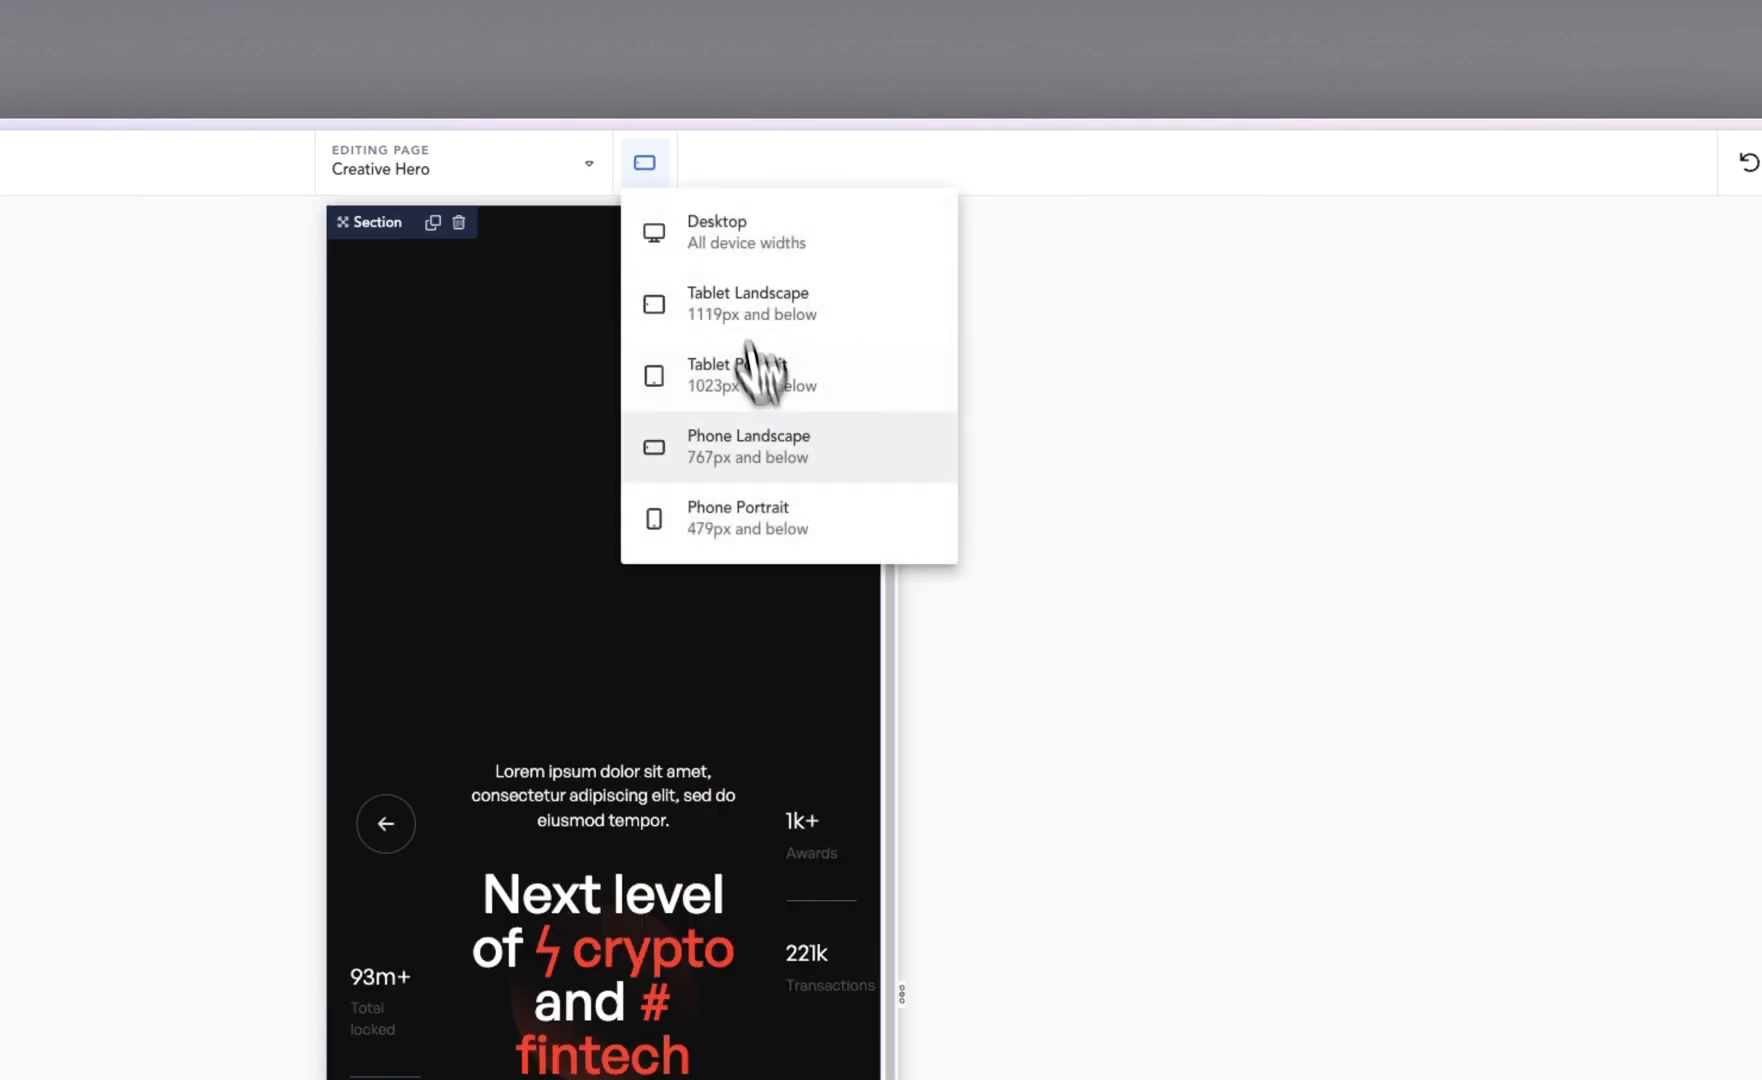
left_click(762, 508)
left_click(660, 170)
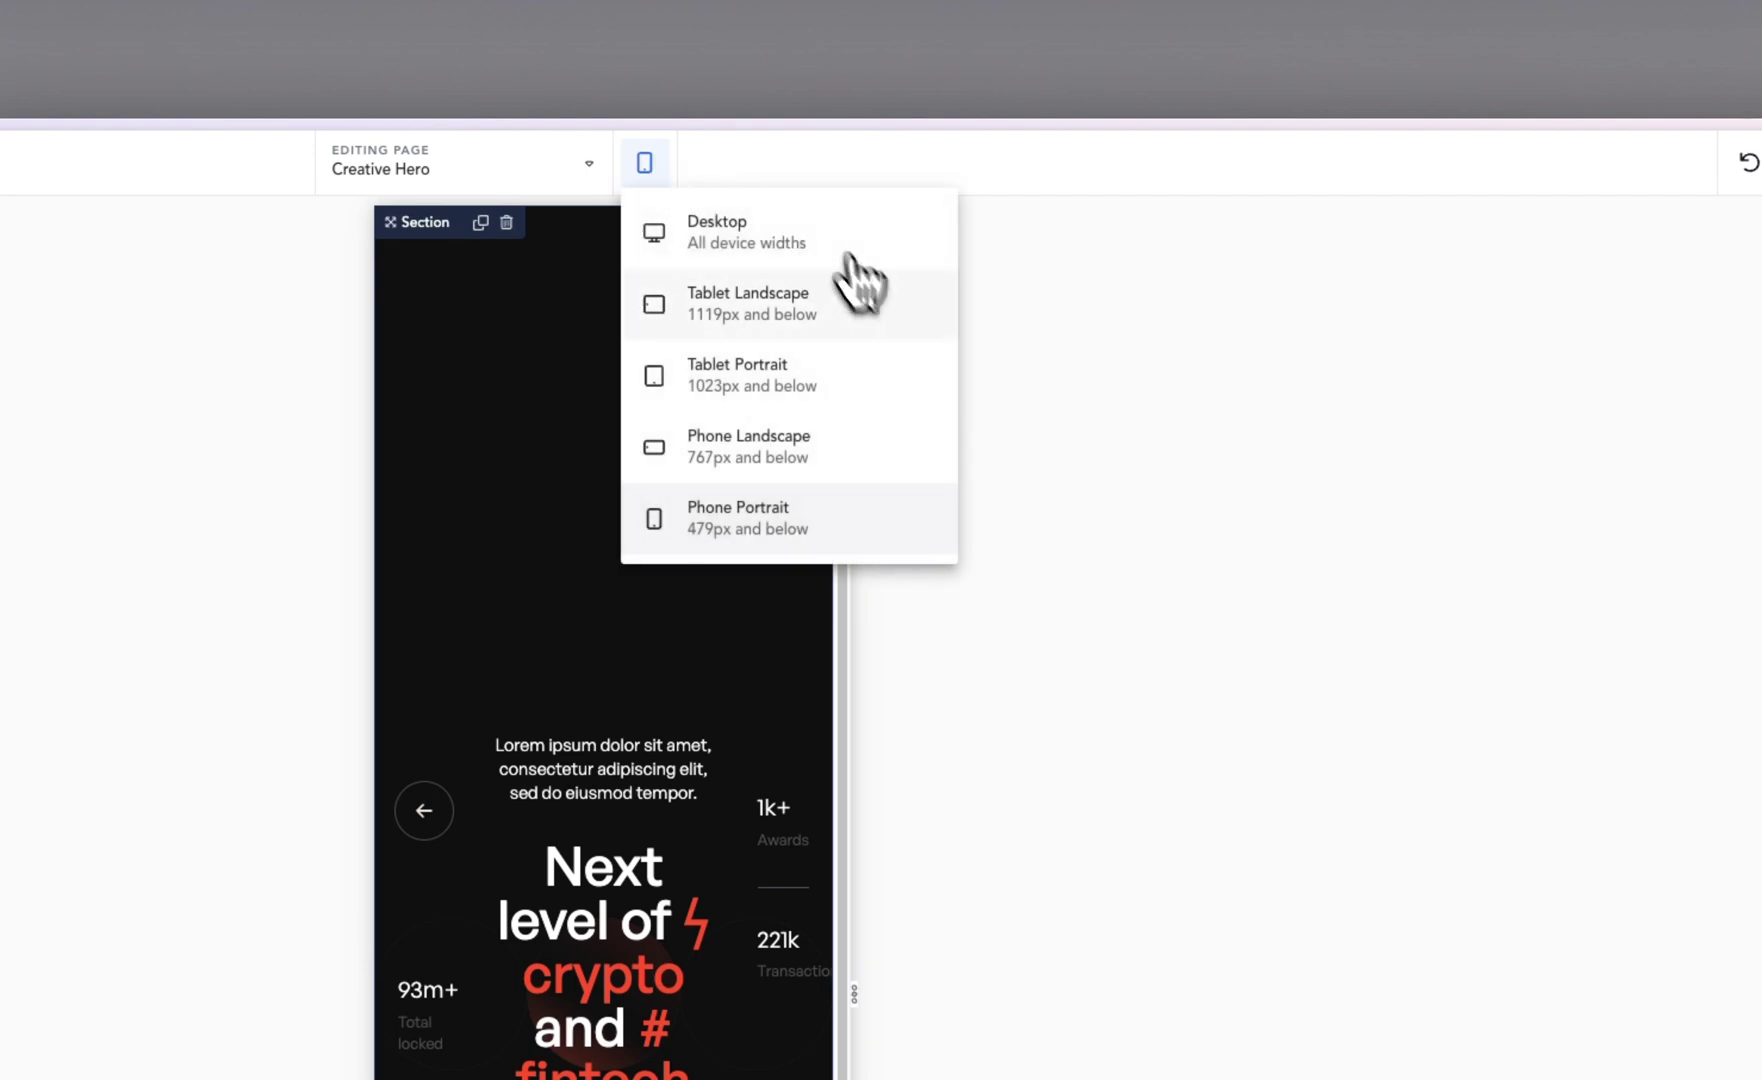
left_click(820, 320)
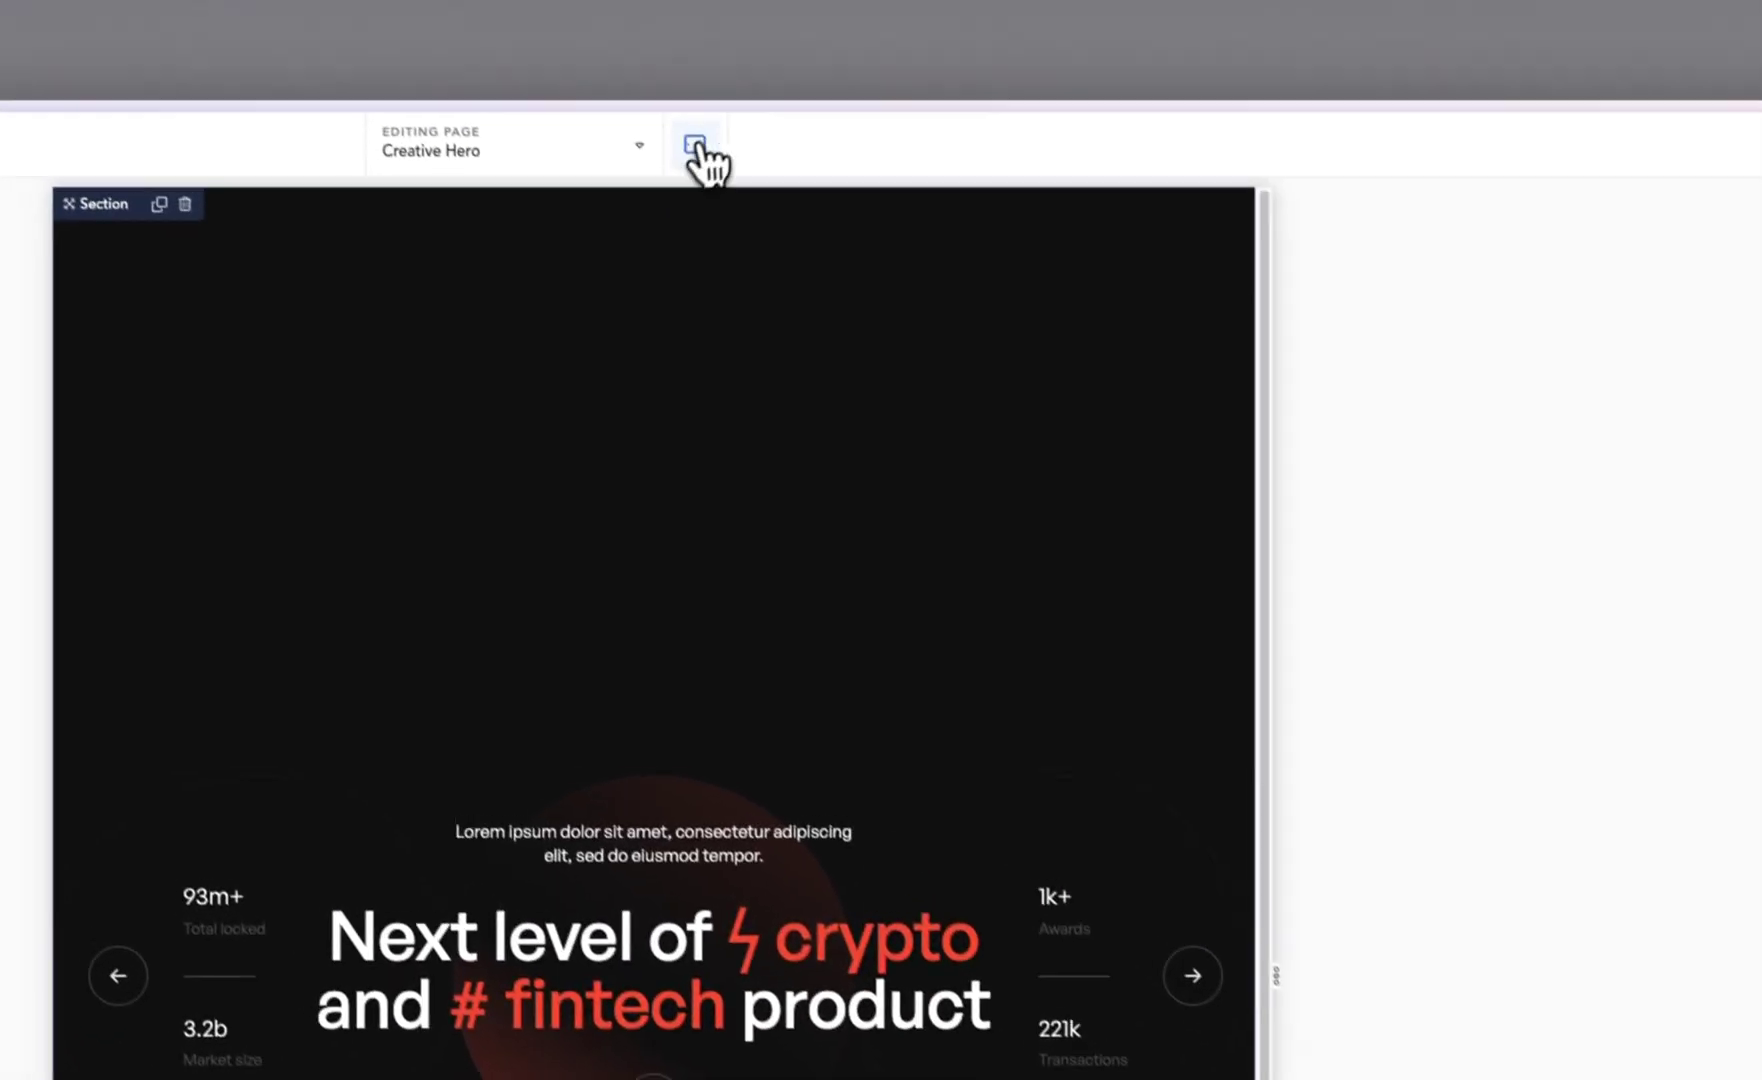
Step: At the Tablet Portrait breakpoint, set the hero grid to 1 item per row with 0 px space between items
left_click(645, 162)
left_click(850, 365)
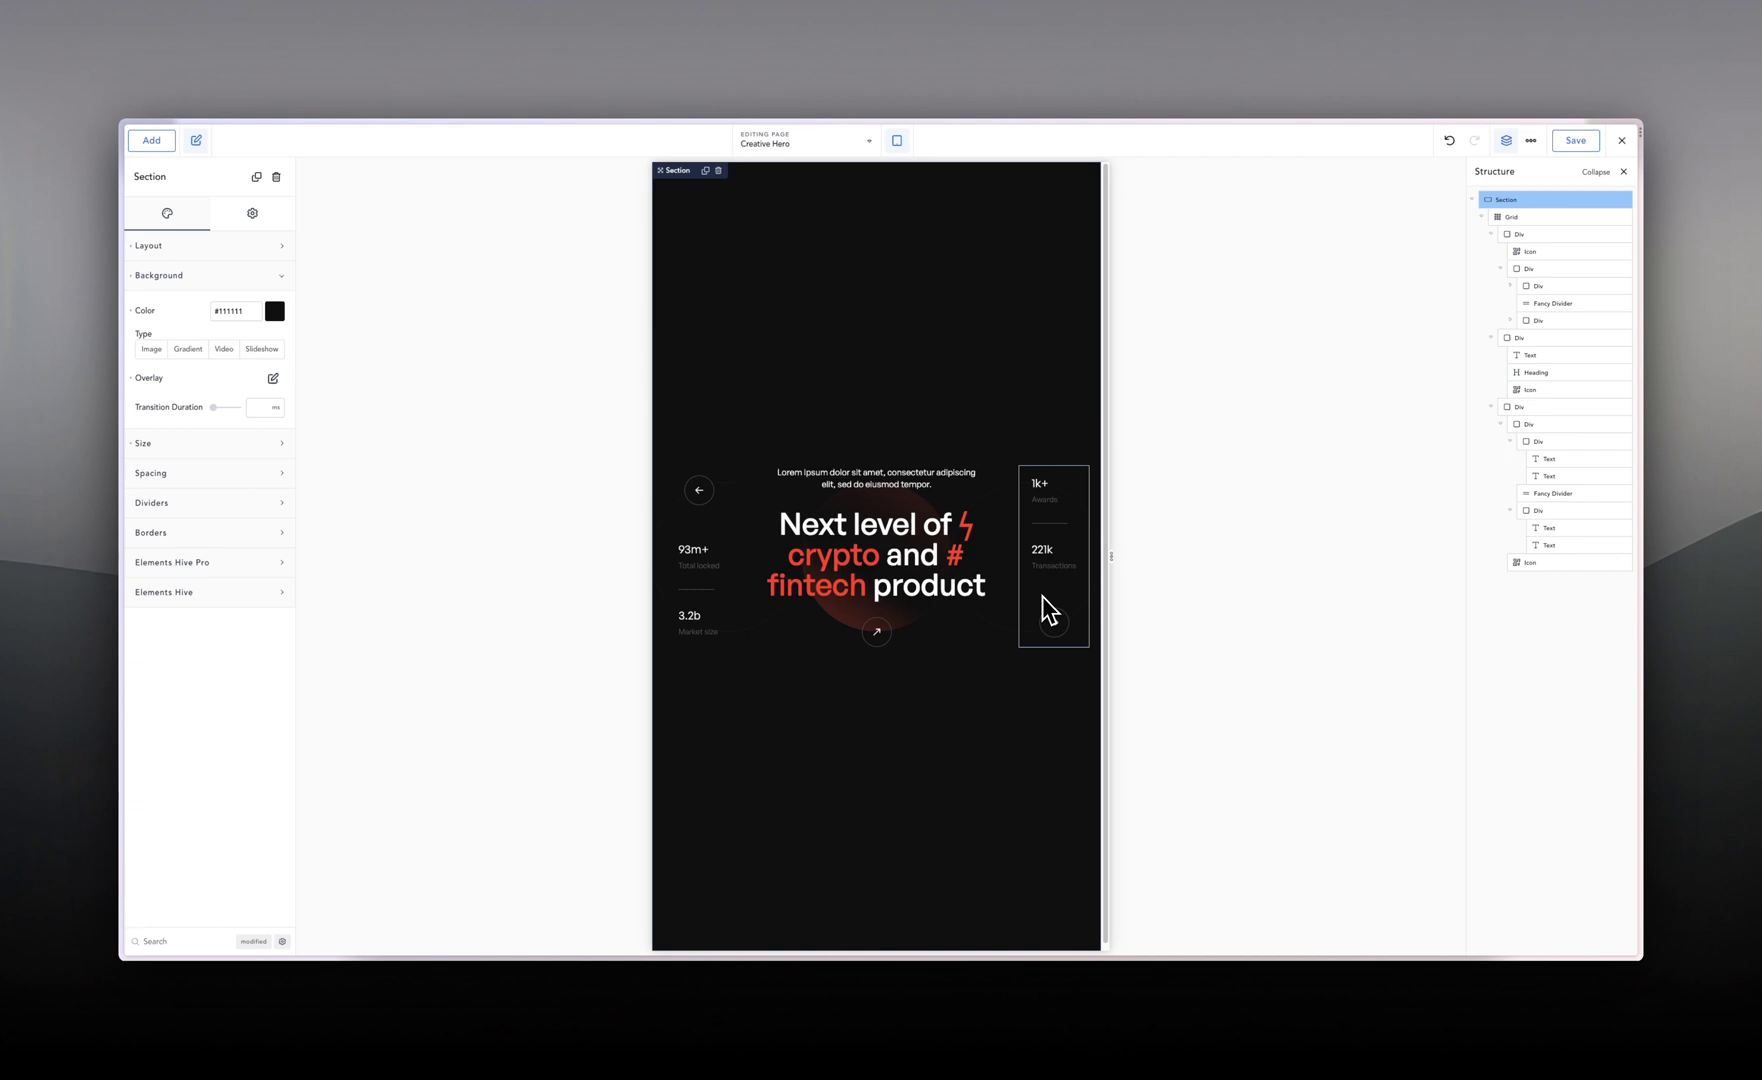
left_click(752, 488)
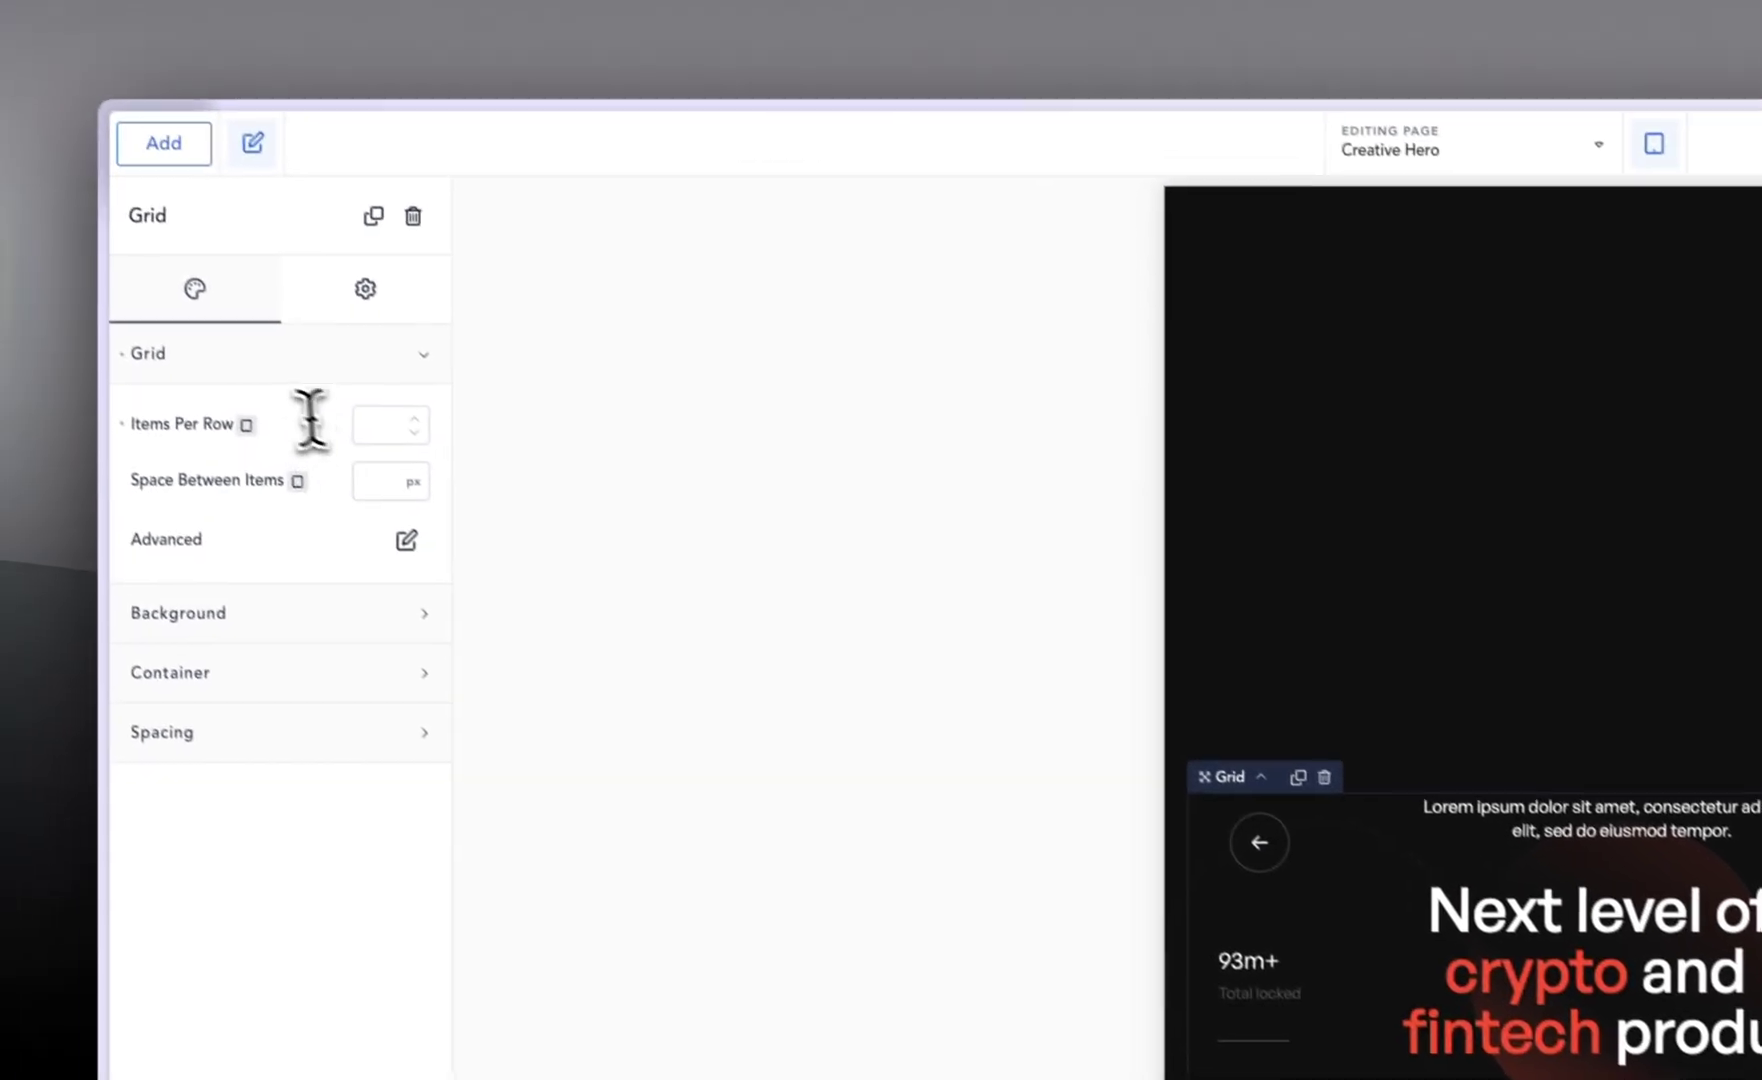
left_click(393, 445)
type("1")
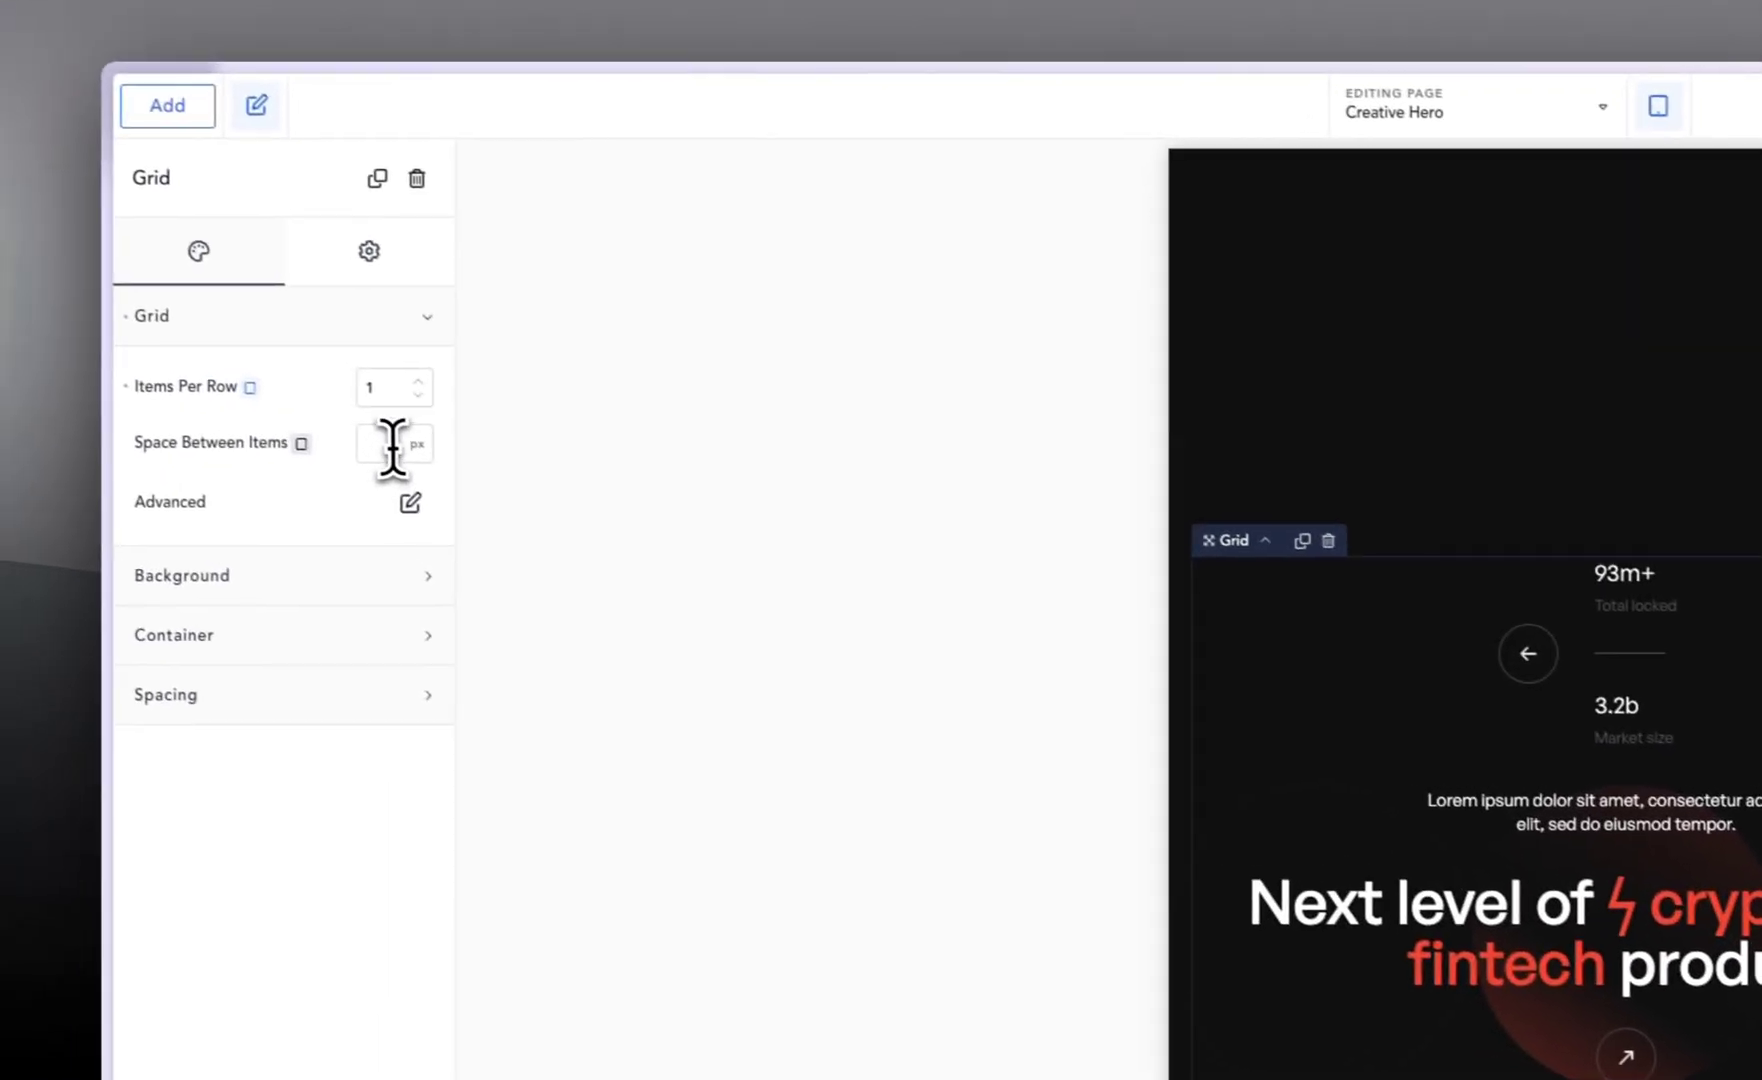
left_click(402, 448)
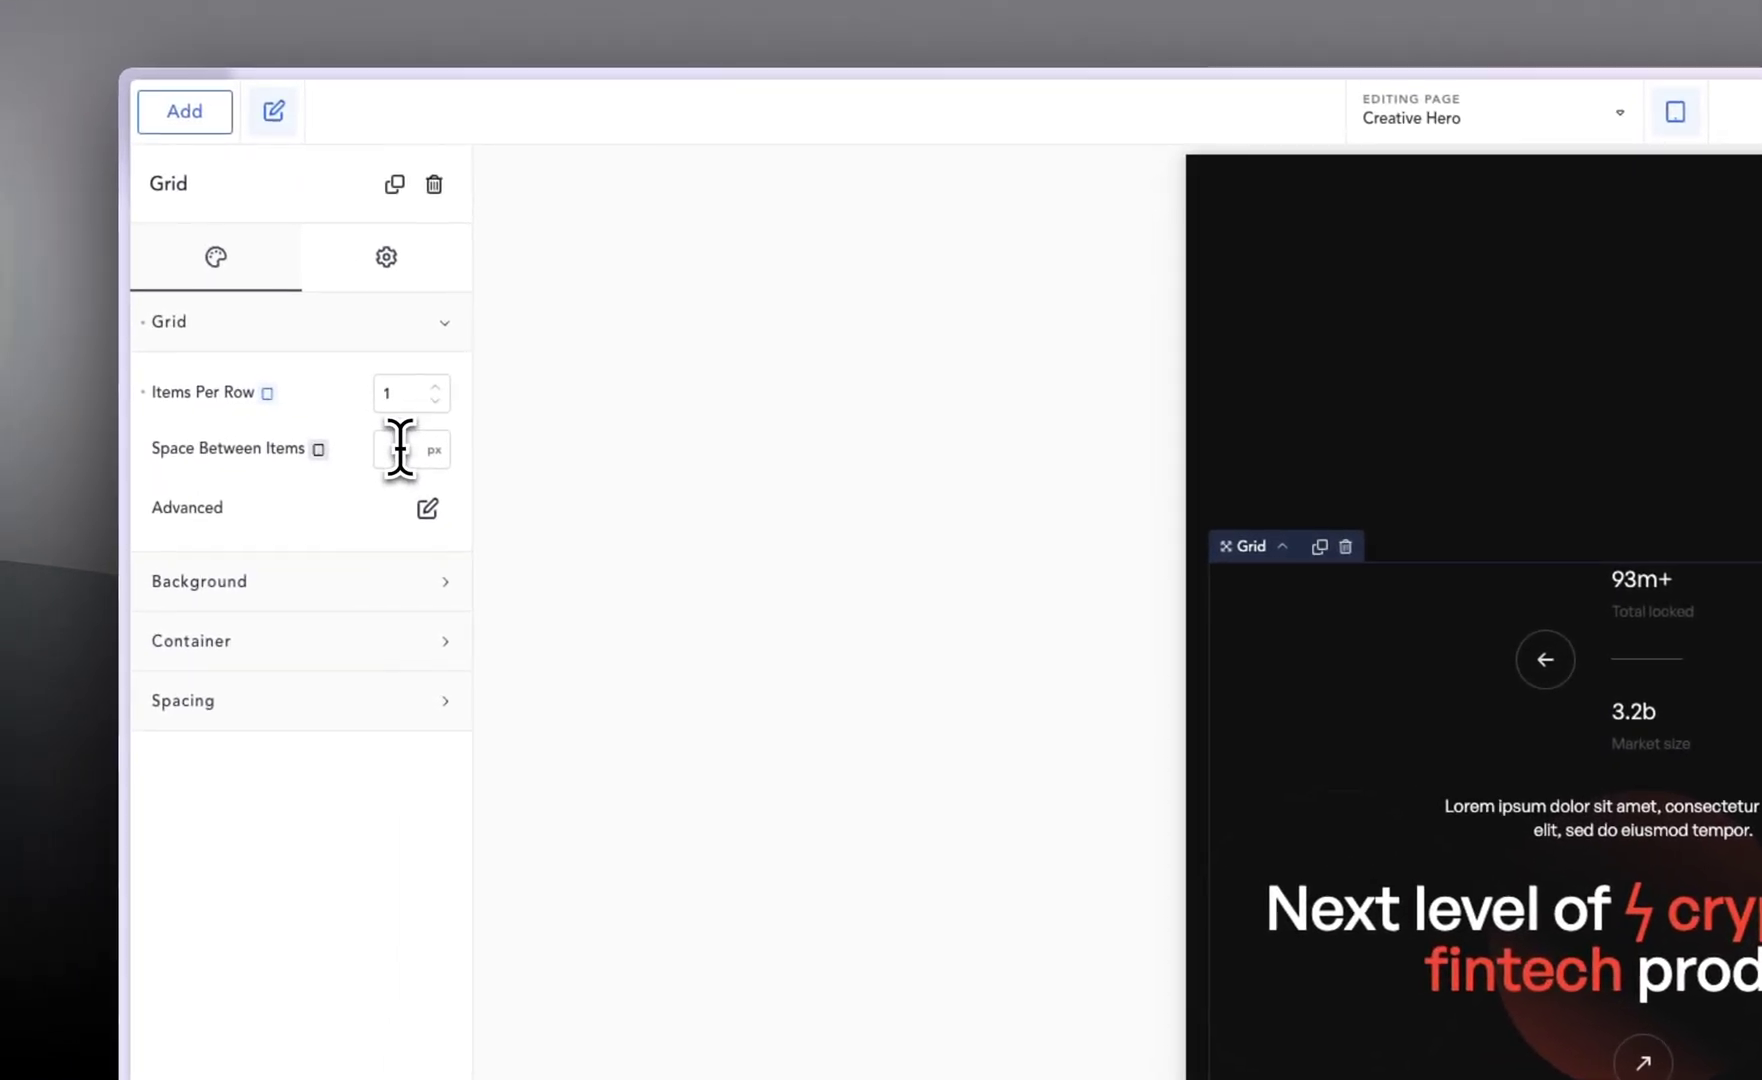
type("0")
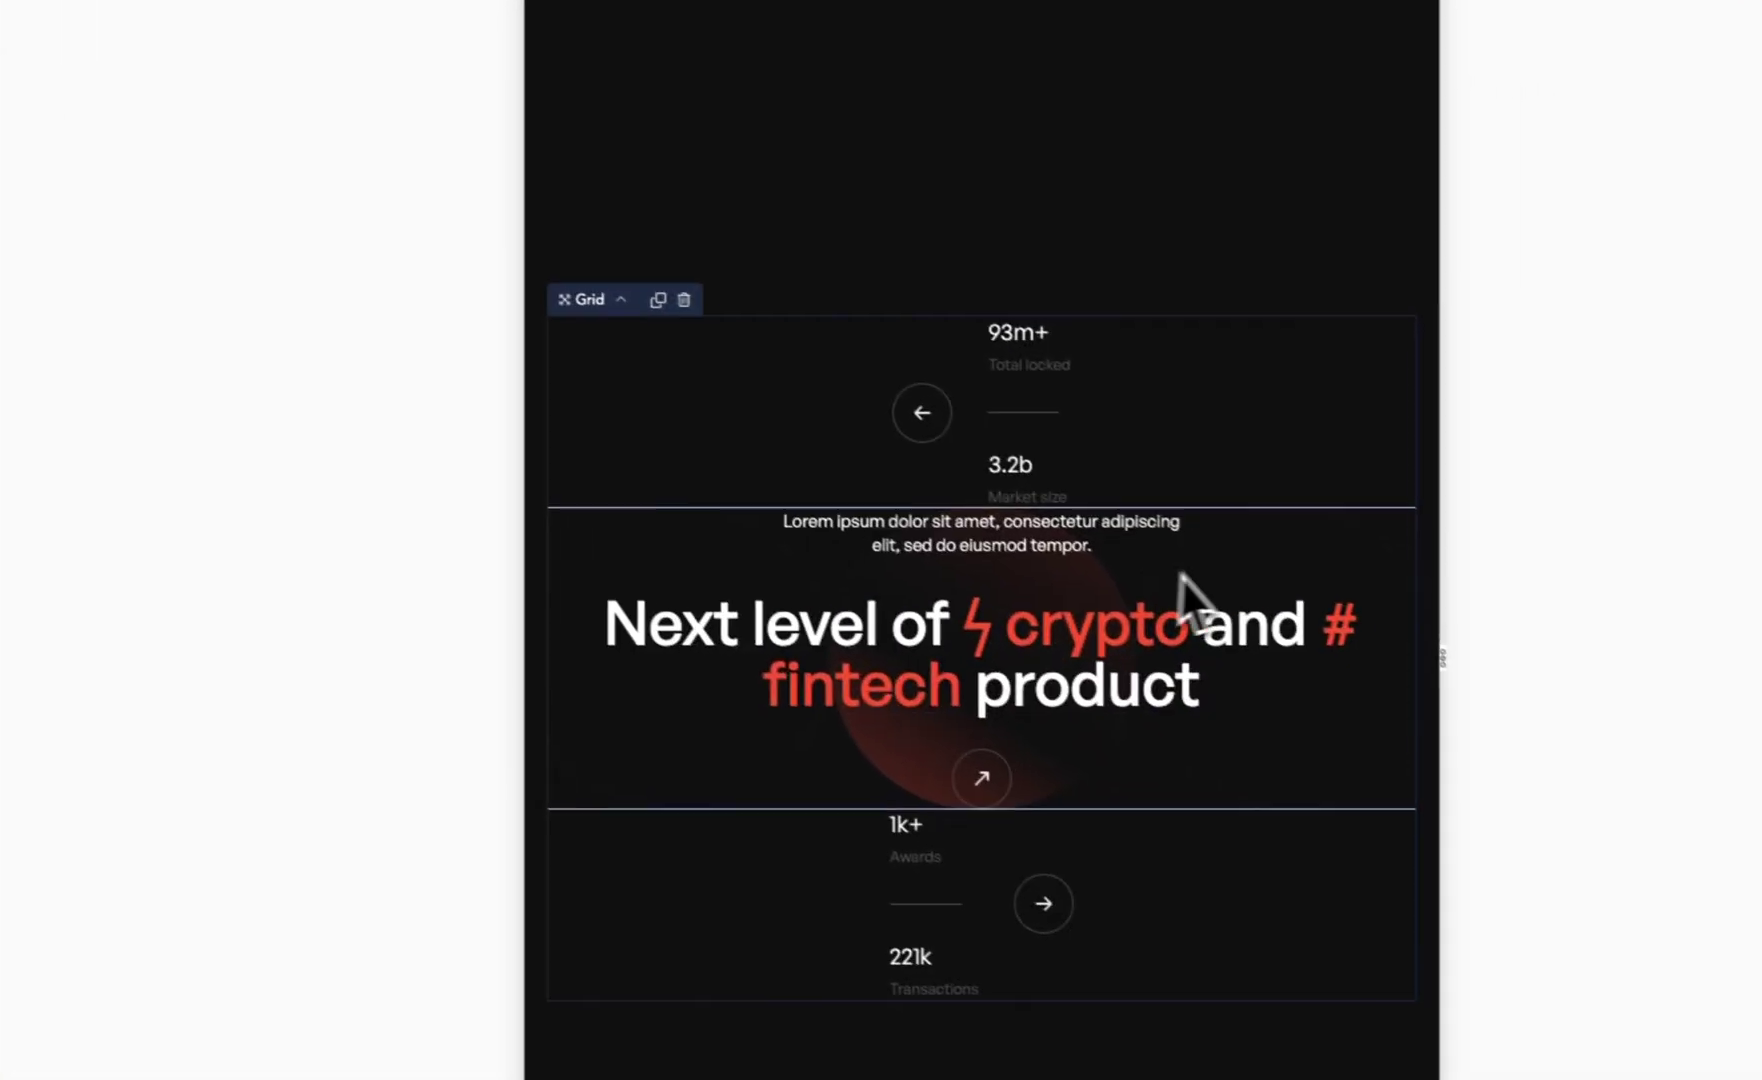
Step: Give the div holding the intro text and heading 30 px top and bottom margins, and align its content left
left_click(1227, 537)
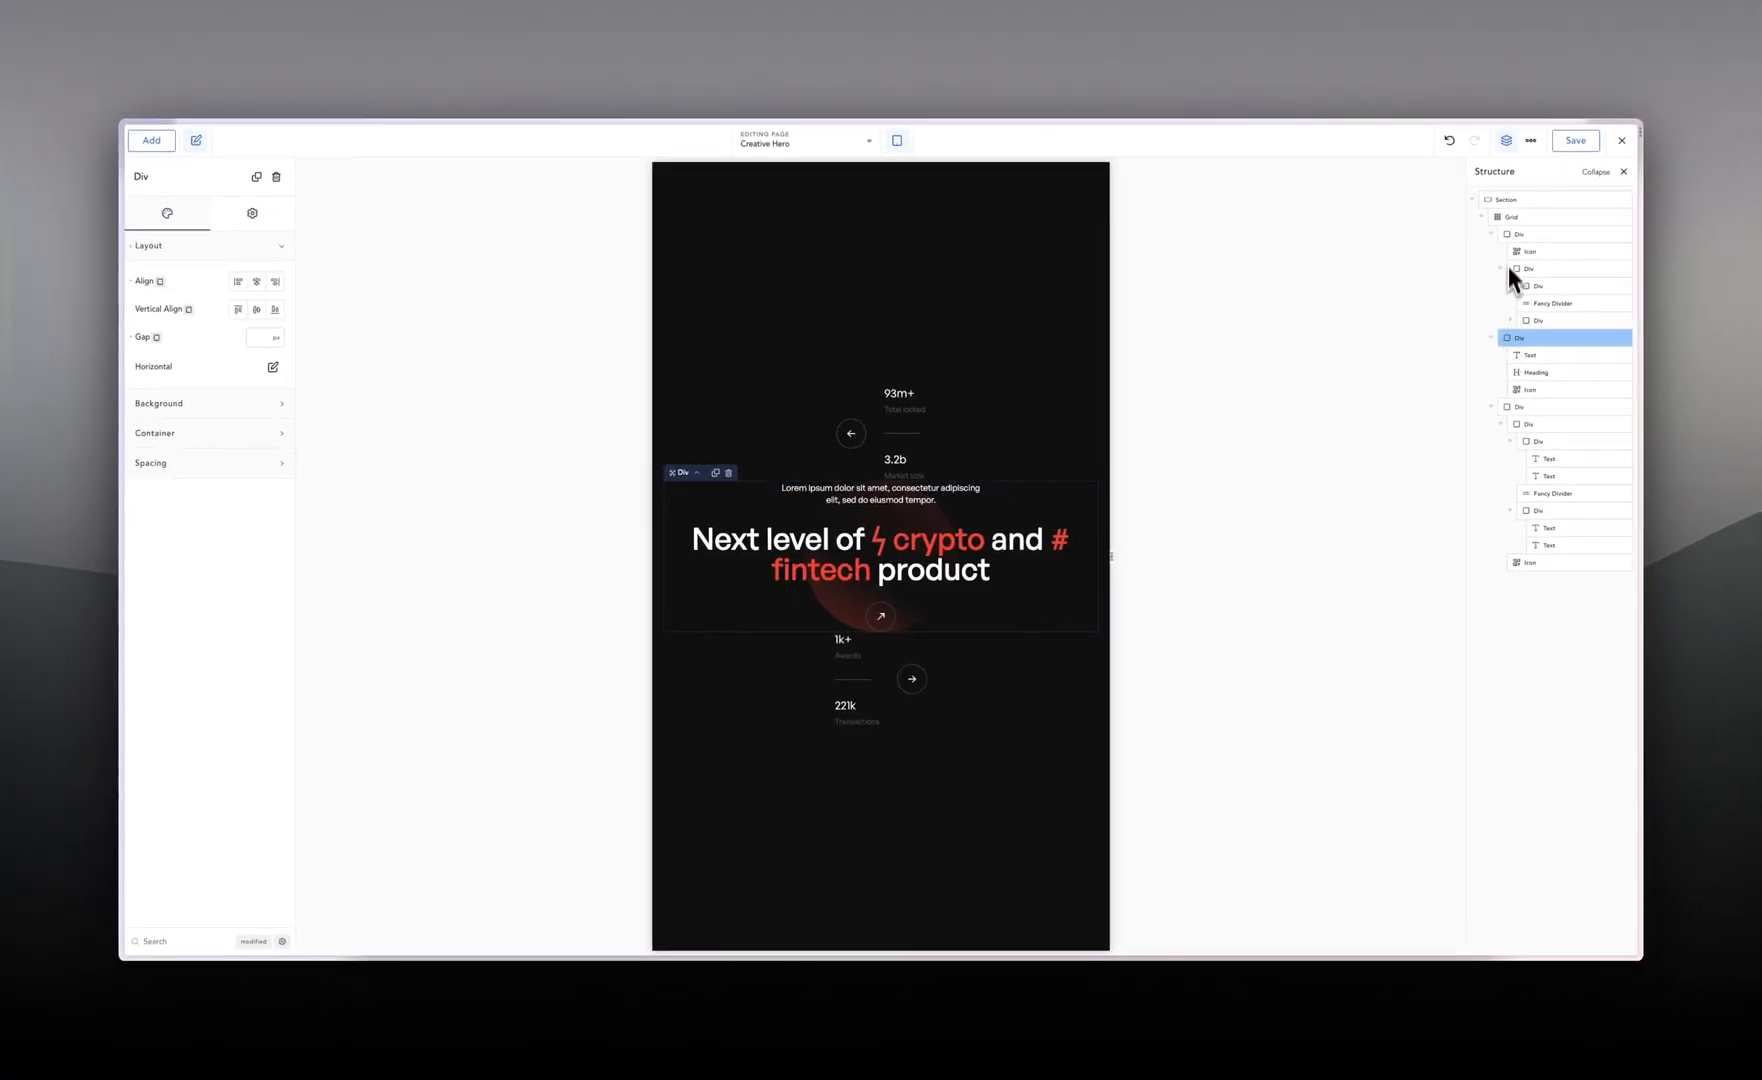
left_click(172, 464)
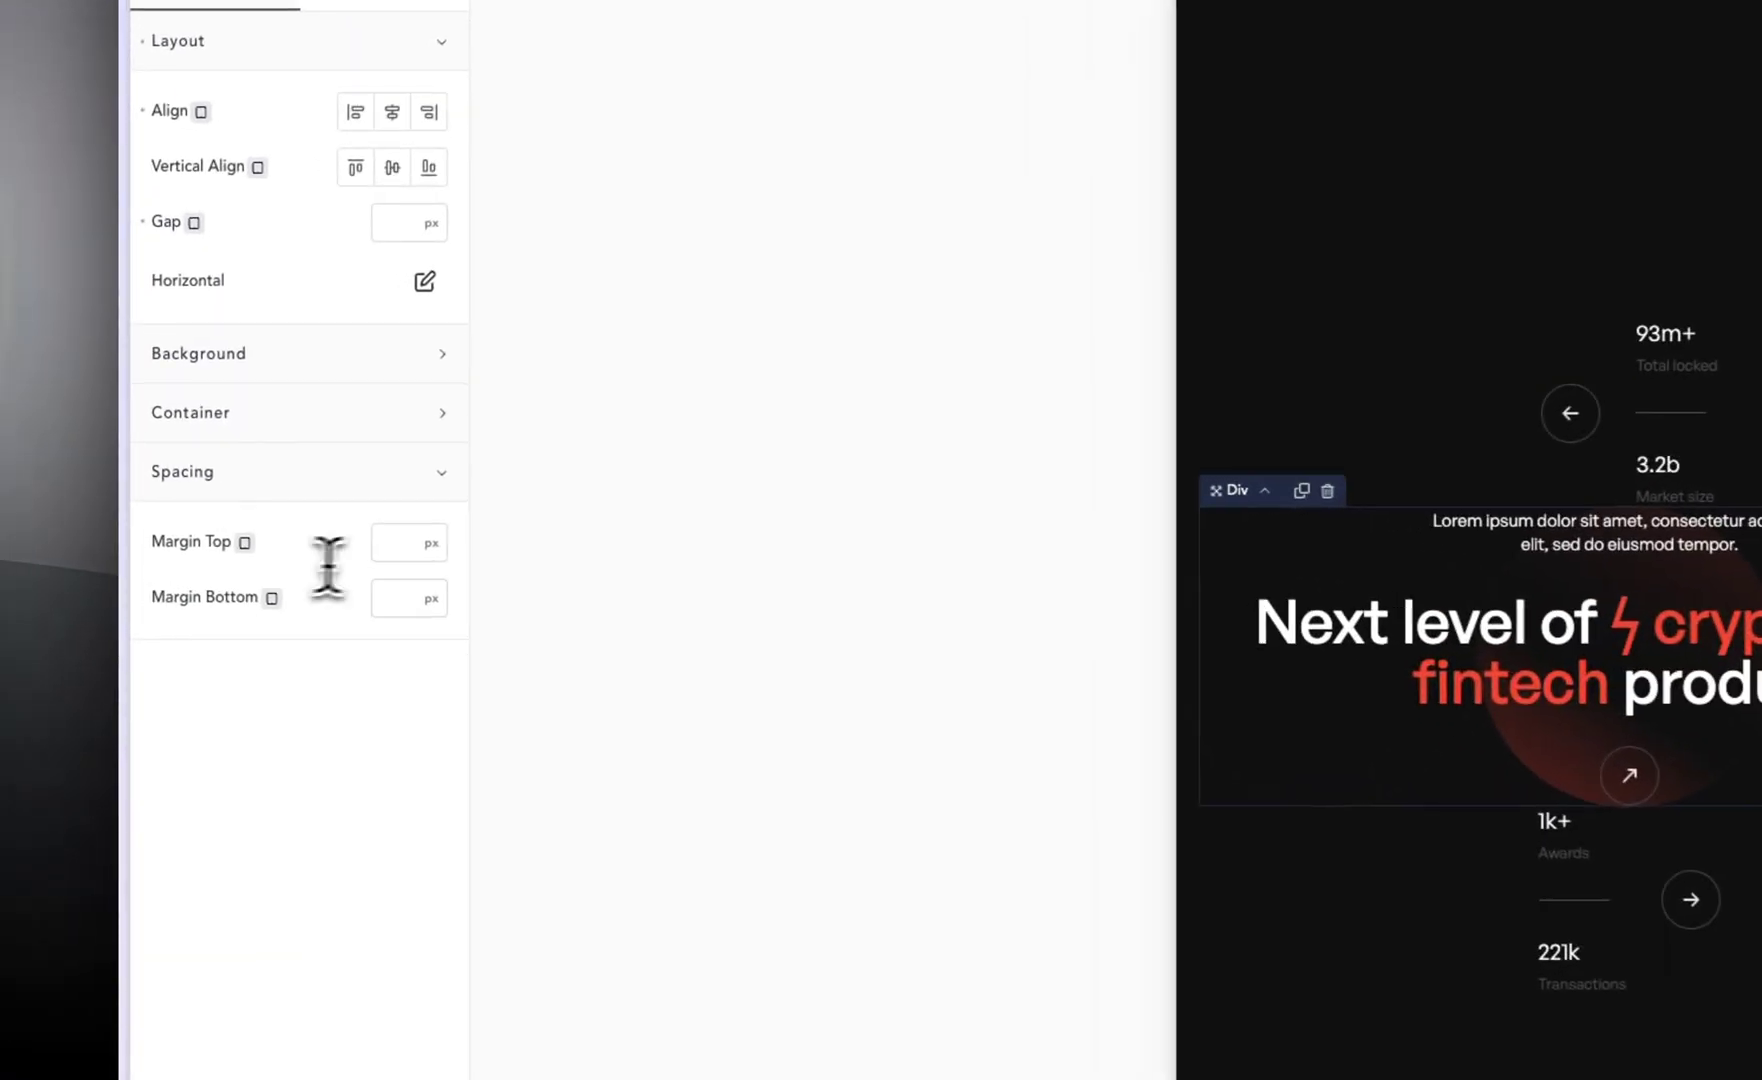
left_click(387, 543)
type("1")
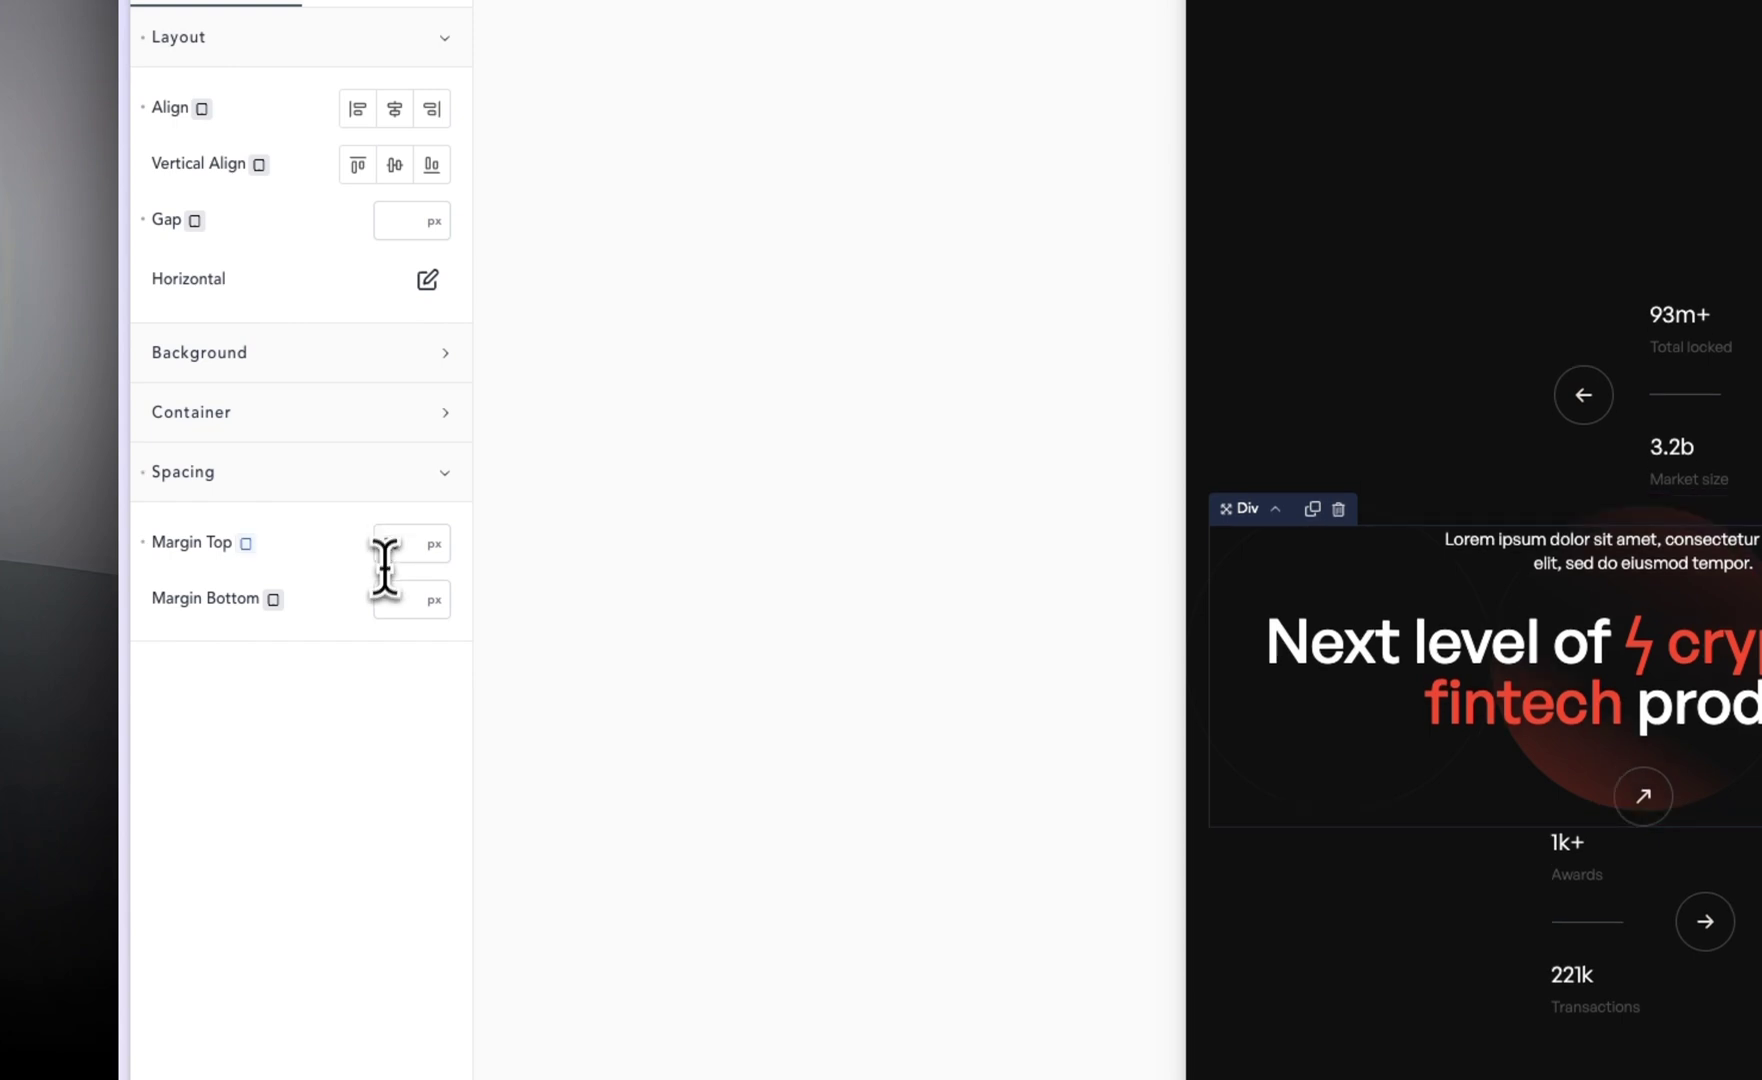
left_click(383, 598)
type("30")
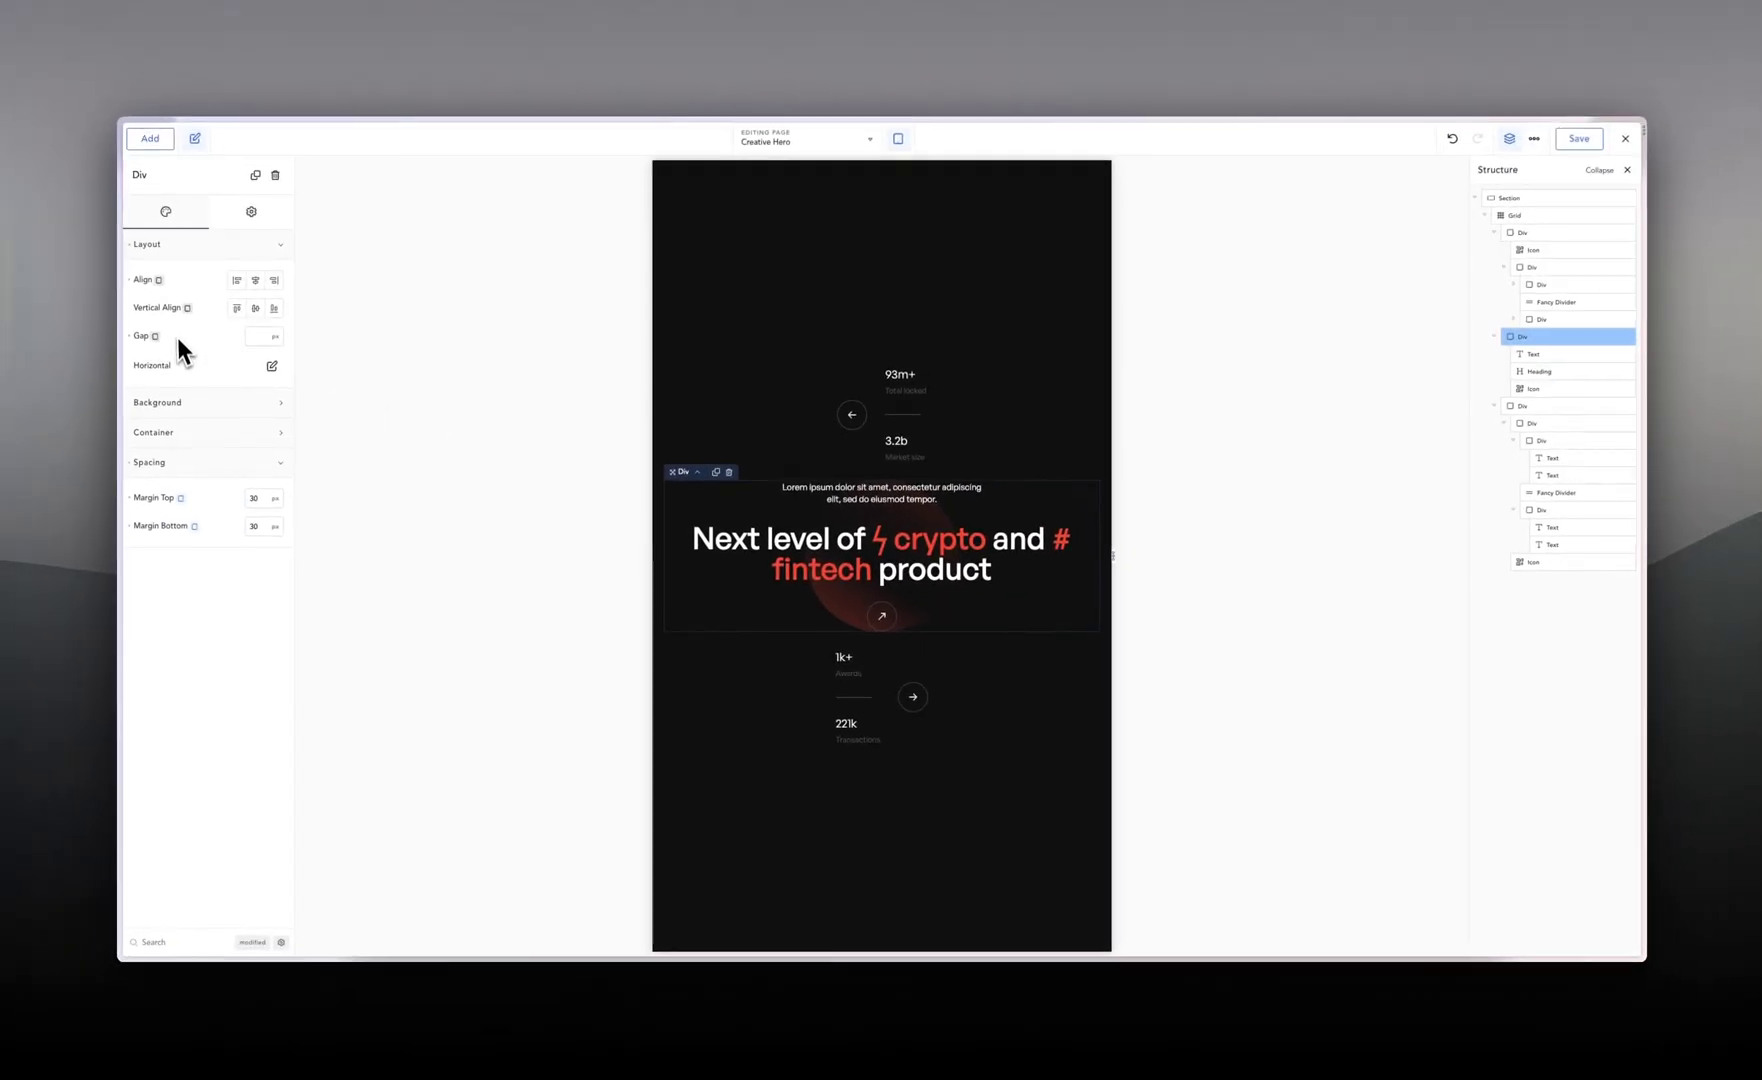
left_click(241, 285)
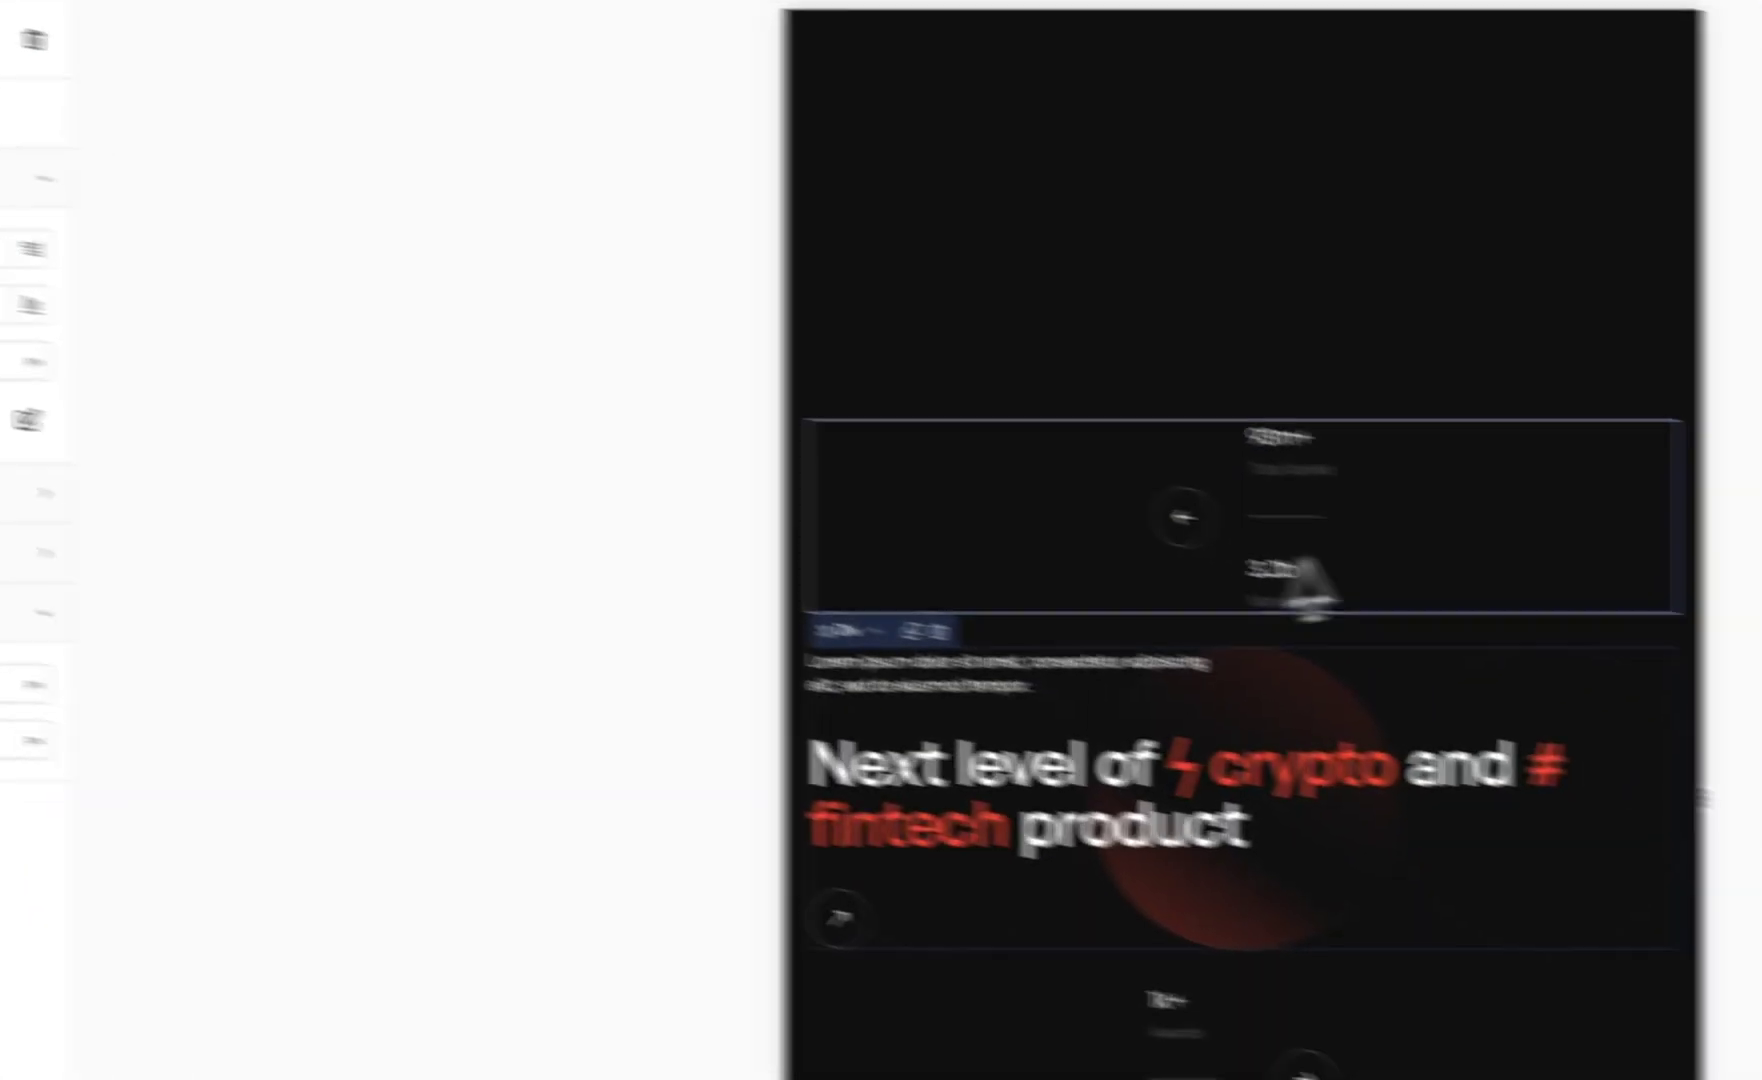
Step: Set the horizontal alignment of the outer div with the back arrow and 93m+ stats to Left
left_click(1400, 508)
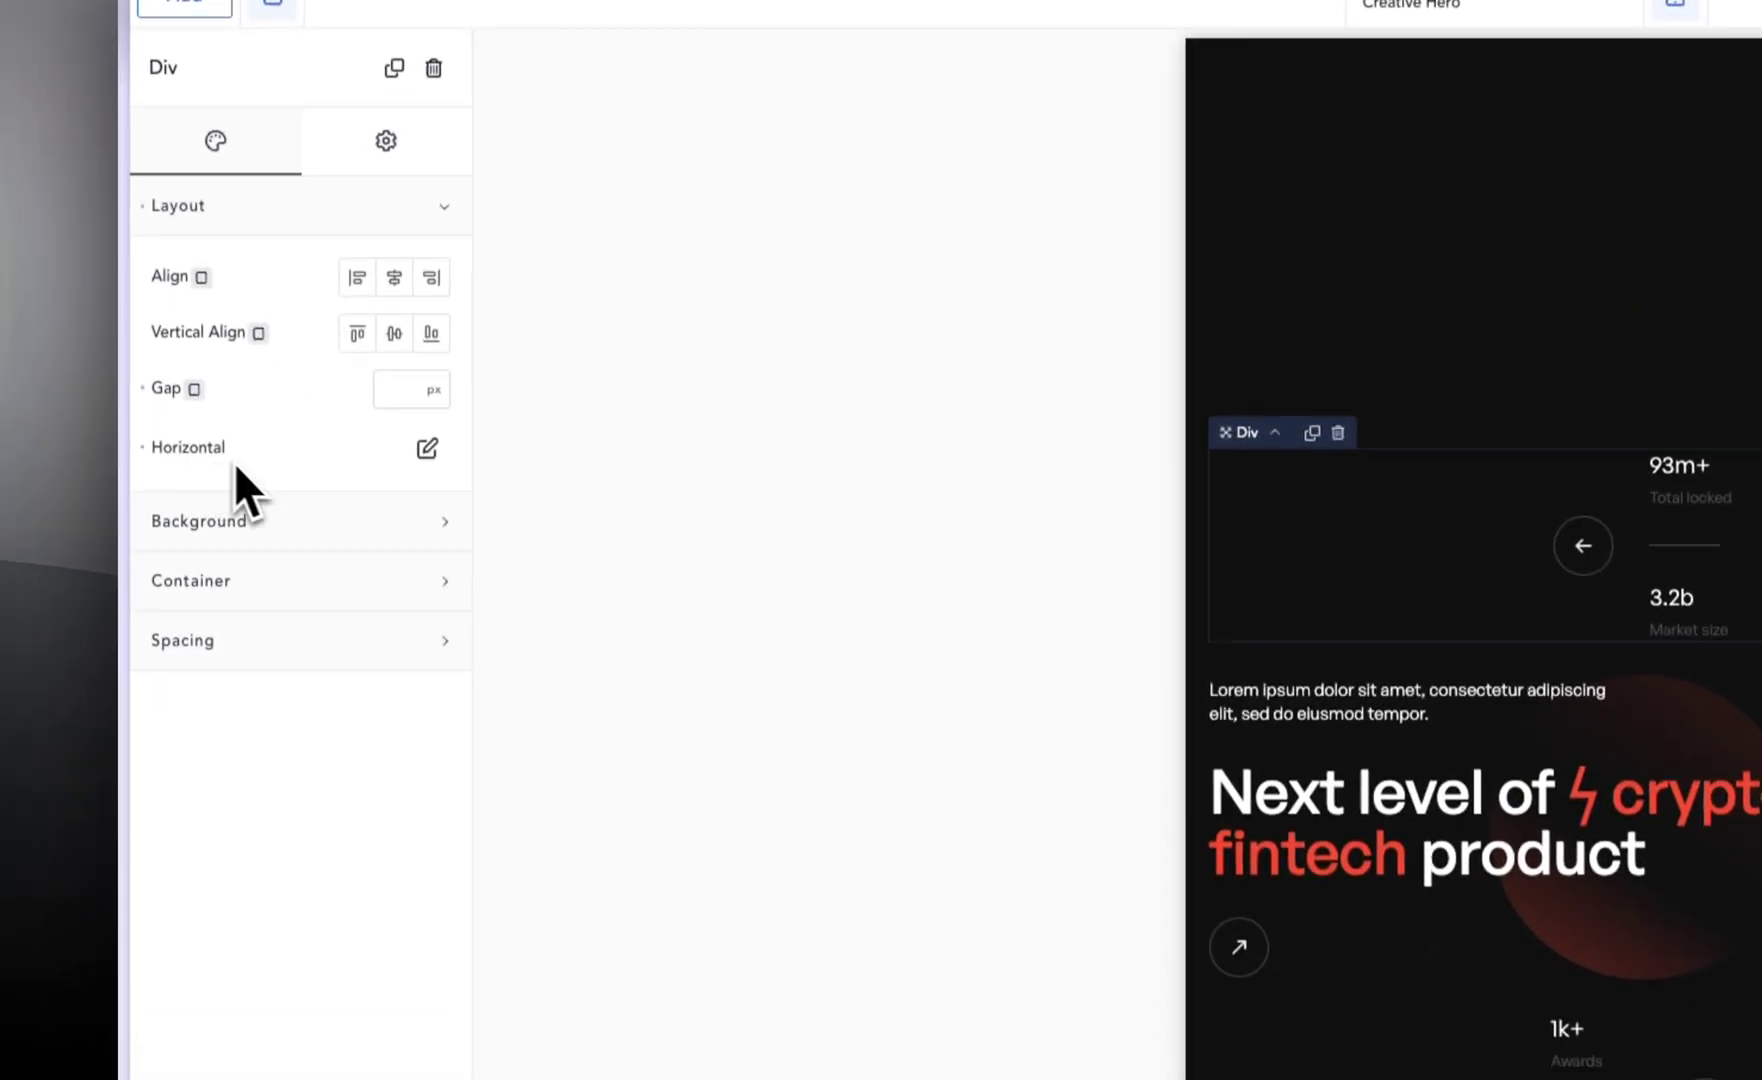
left_click(430, 436)
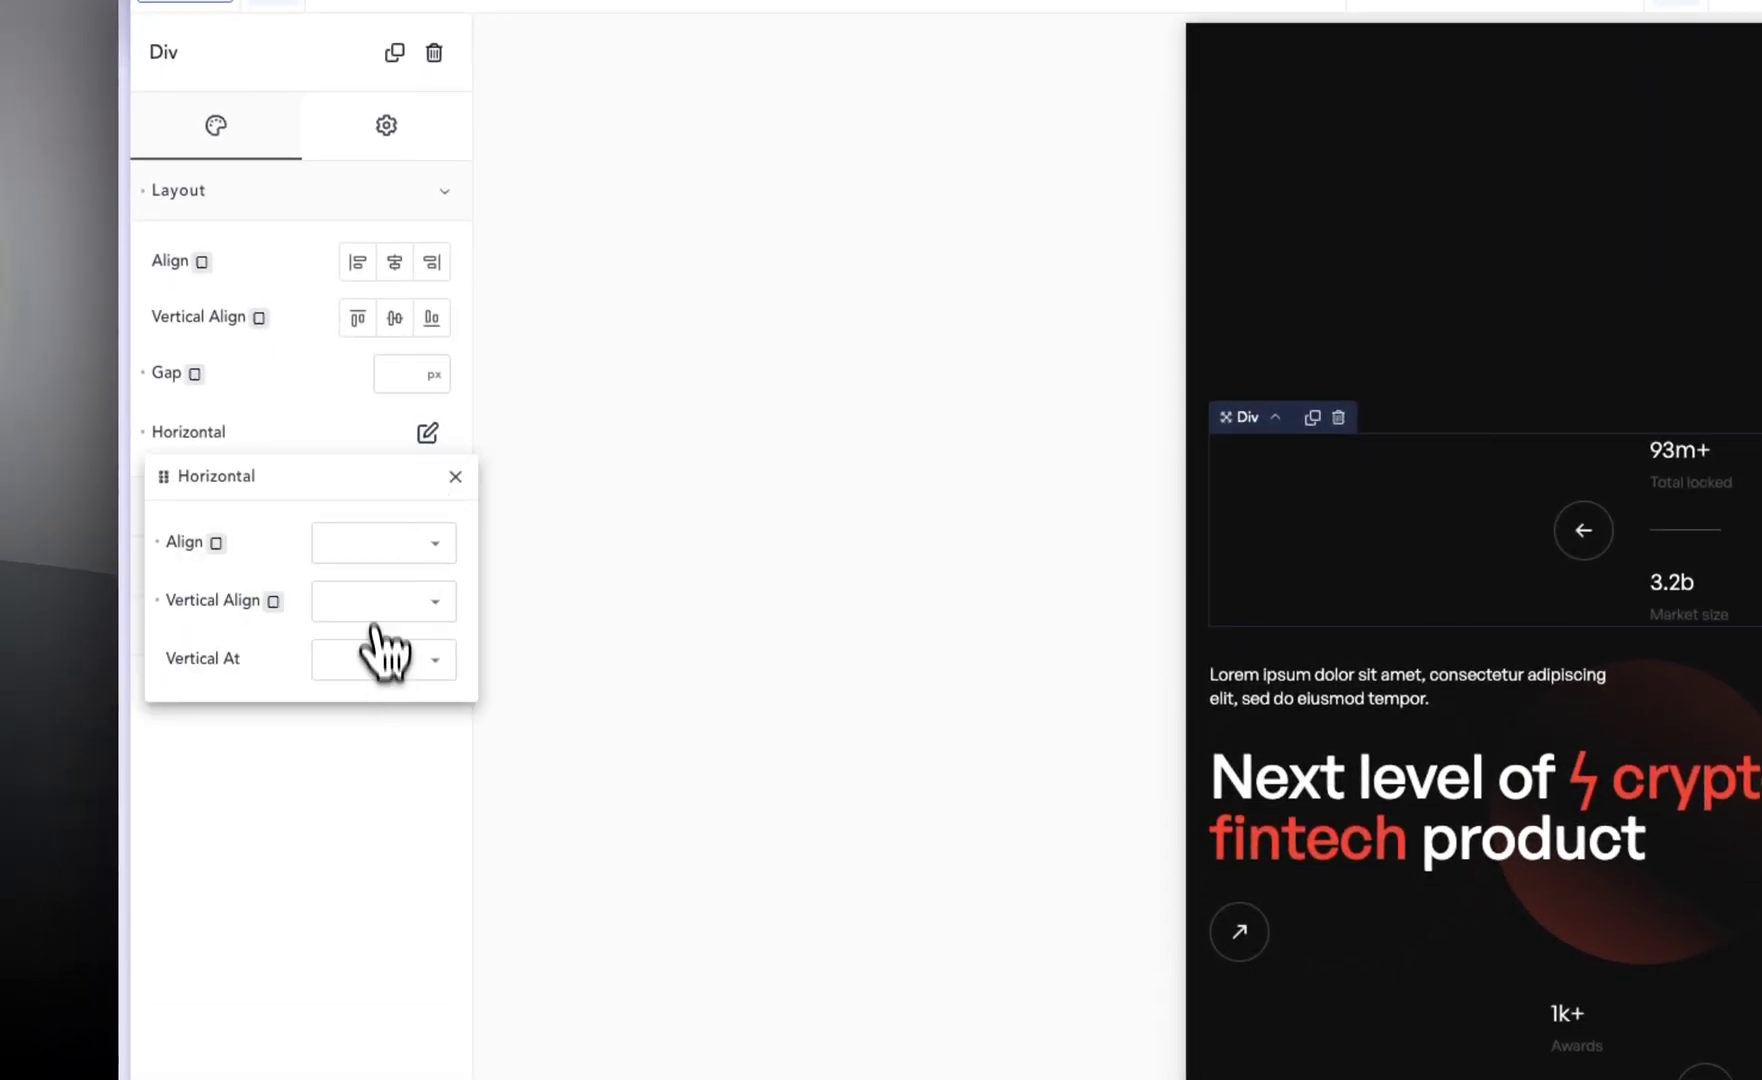
left_click(377, 552)
left_click(377, 560)
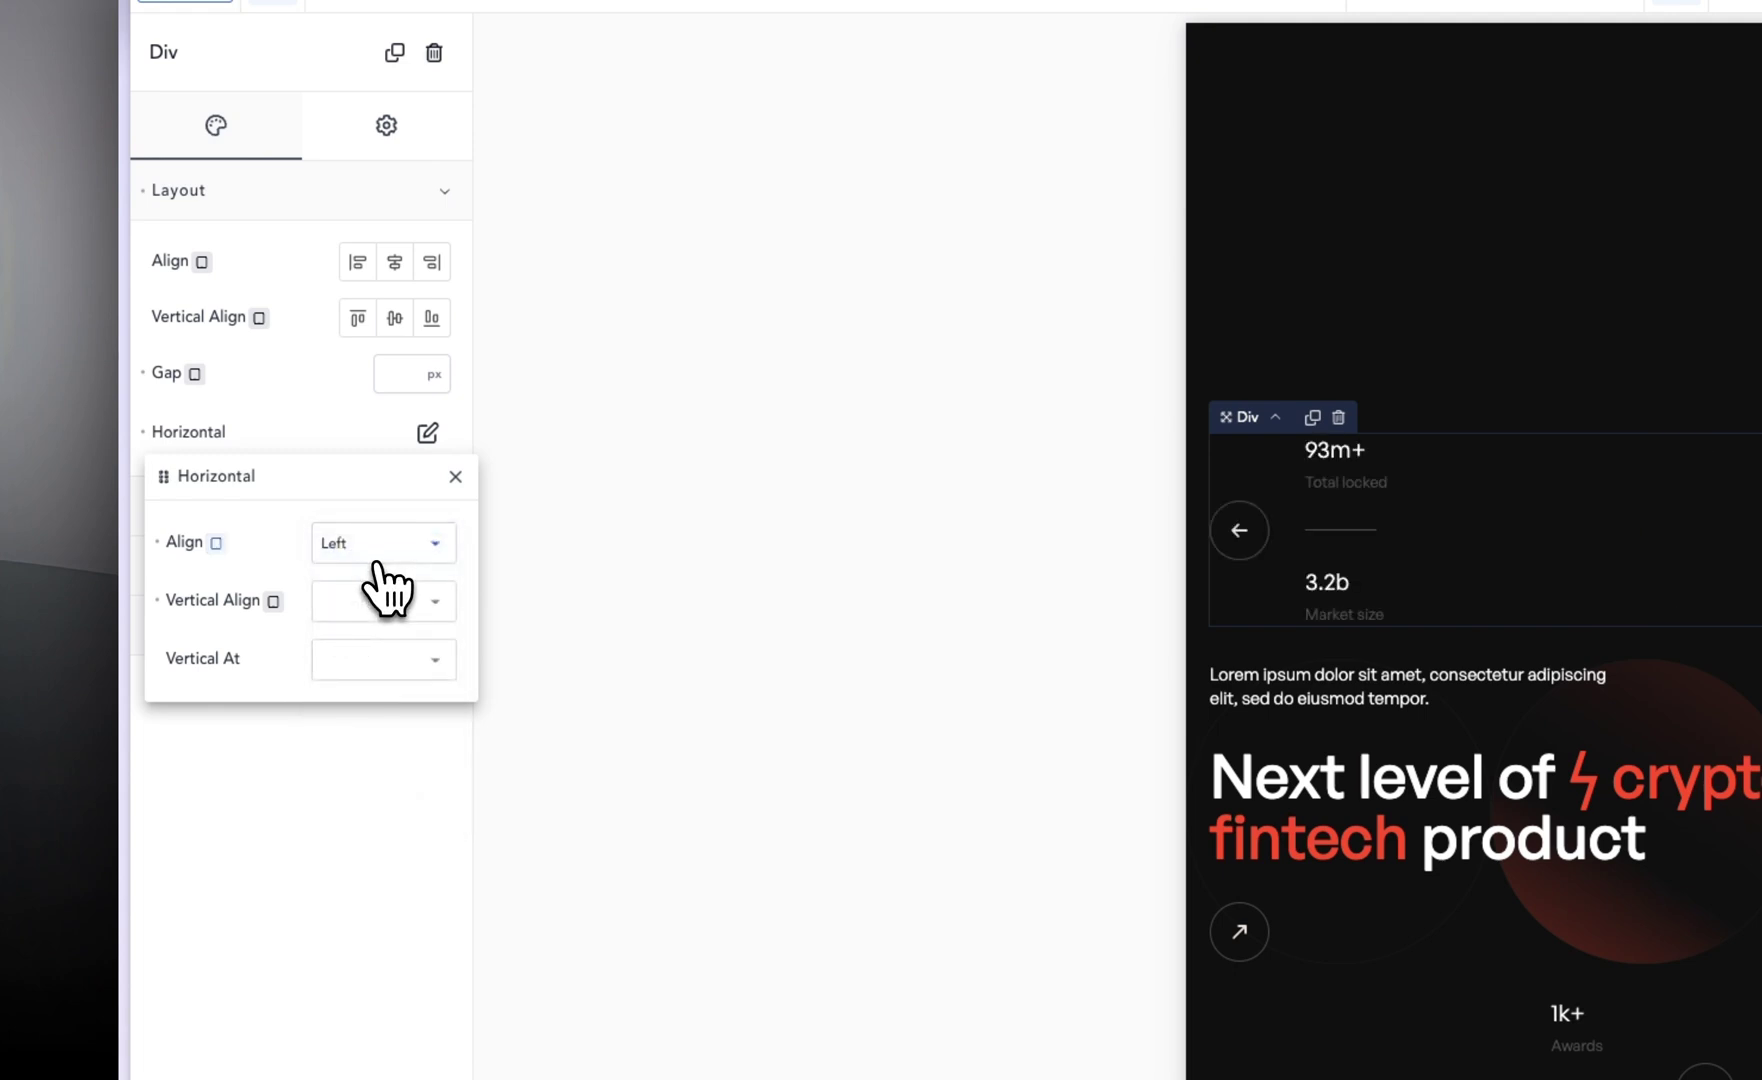
Step: Arrange the 93m+ and 3.2b stats side by side using their inner div's horizontal layout settings
left_click(1364, 564)
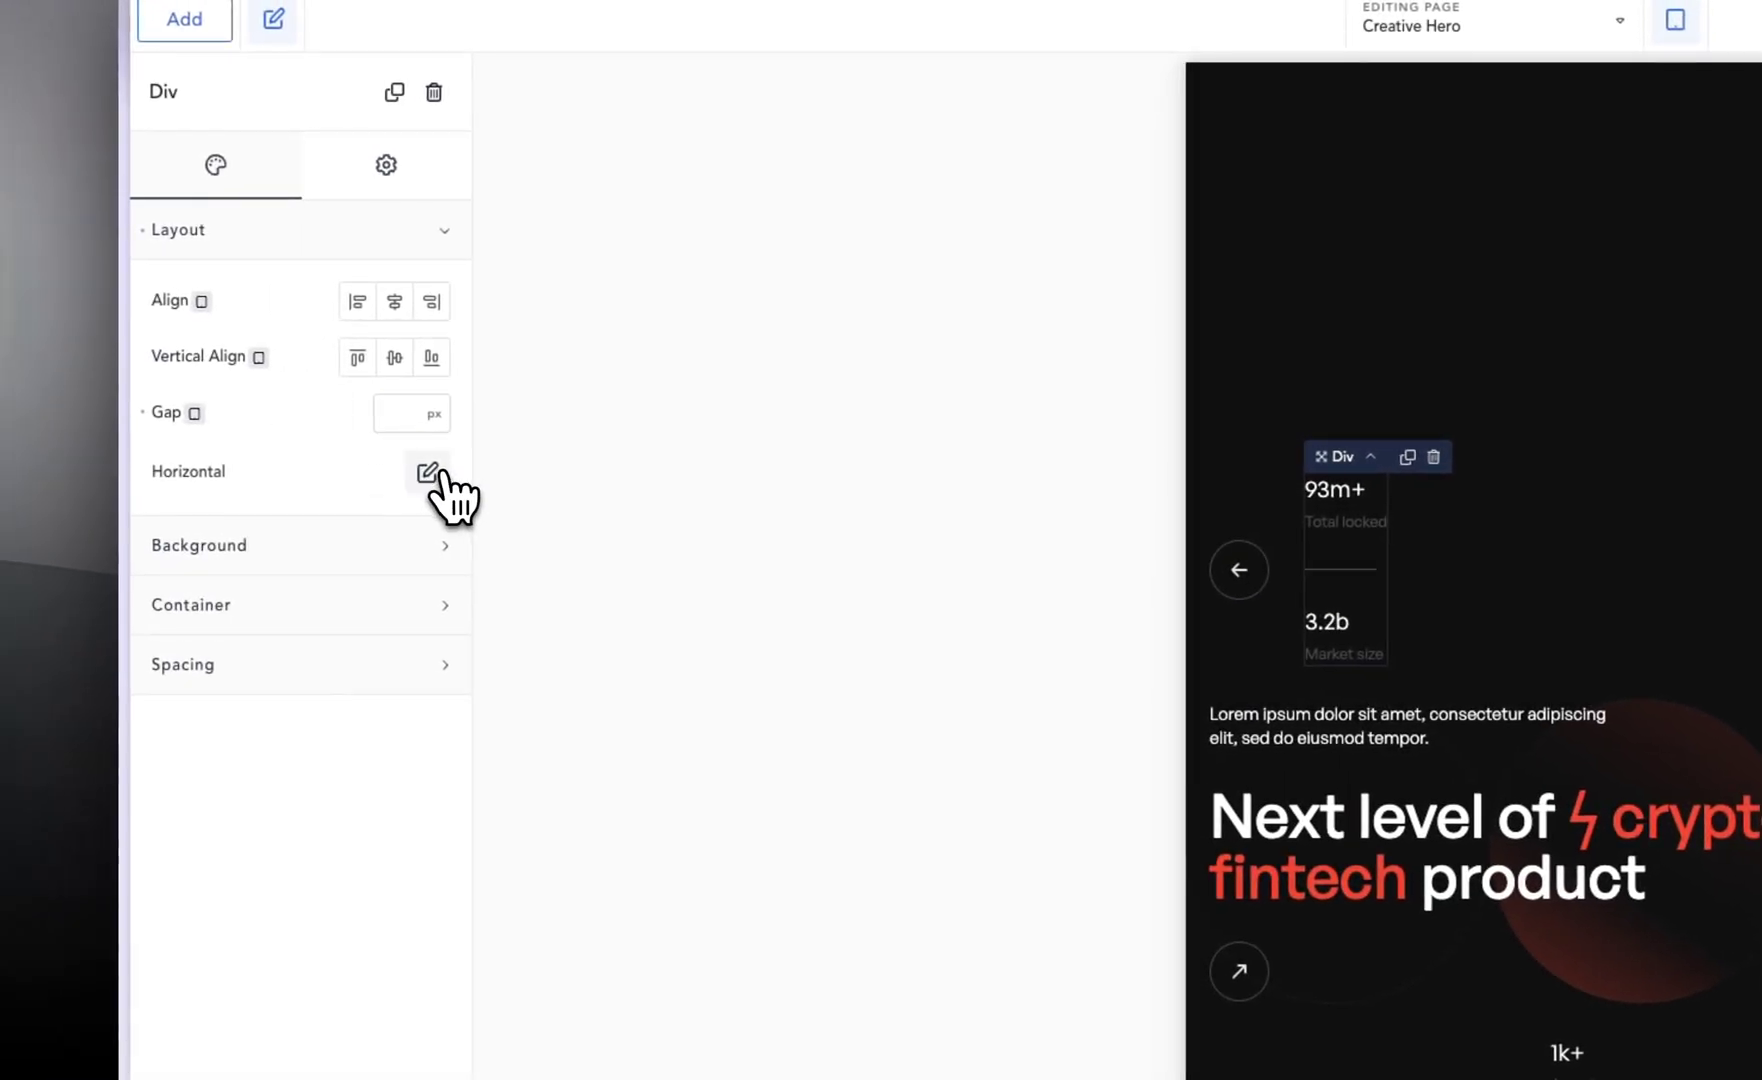
left_click(428, 473)
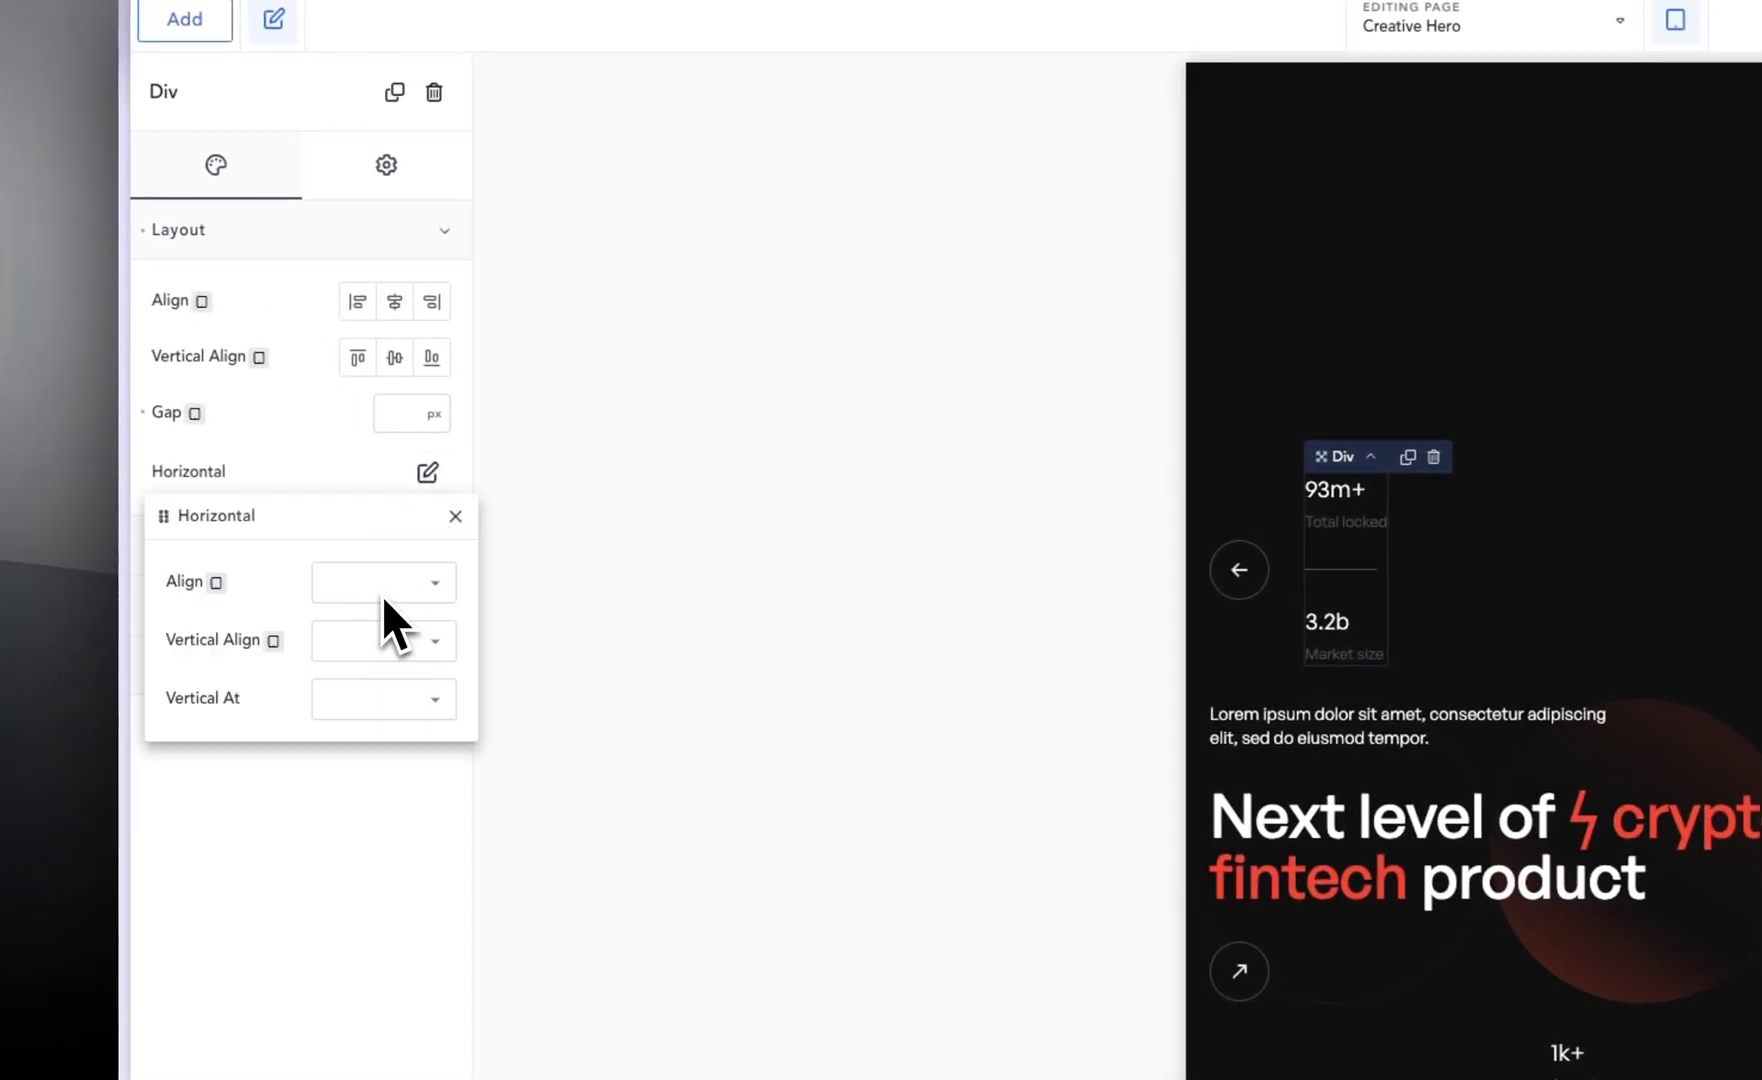
left_click(378, 615)
left_click(372, 602)
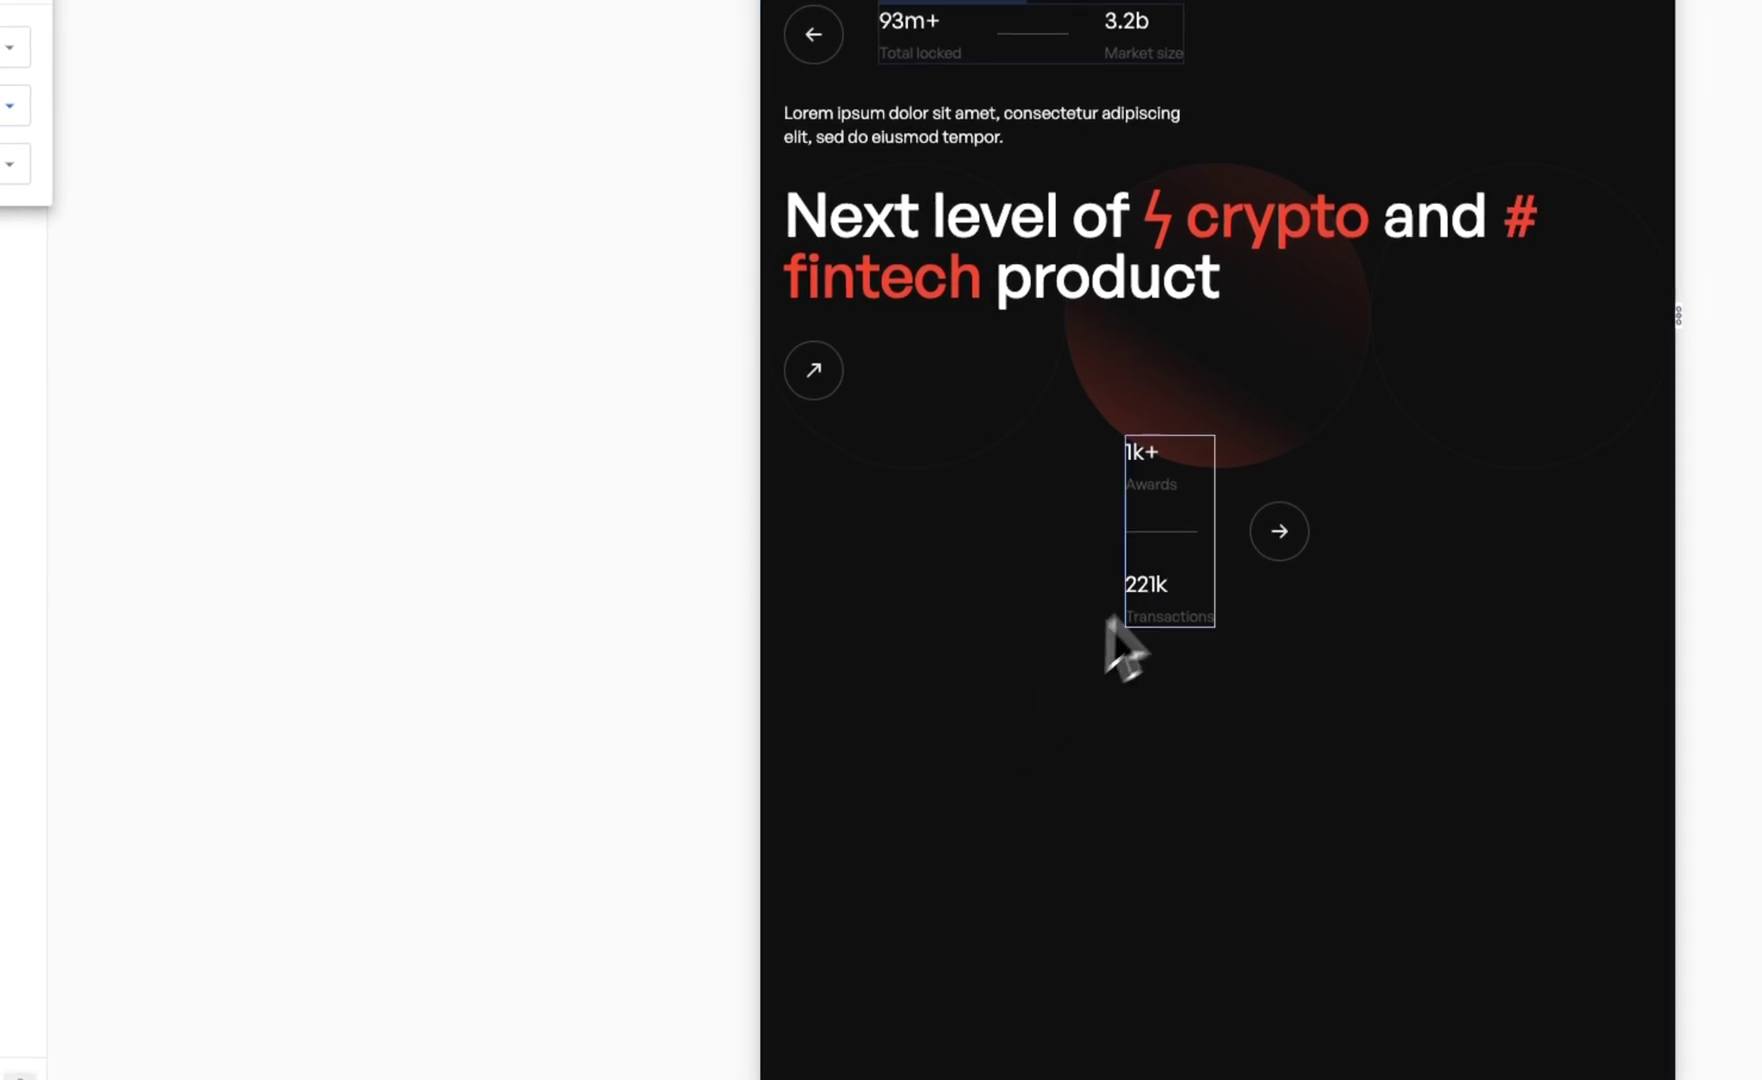
Step: Set the horizontal alignment of the outer div with the 1k+ stats and forward arrow to Left
left_click(1235, 475)
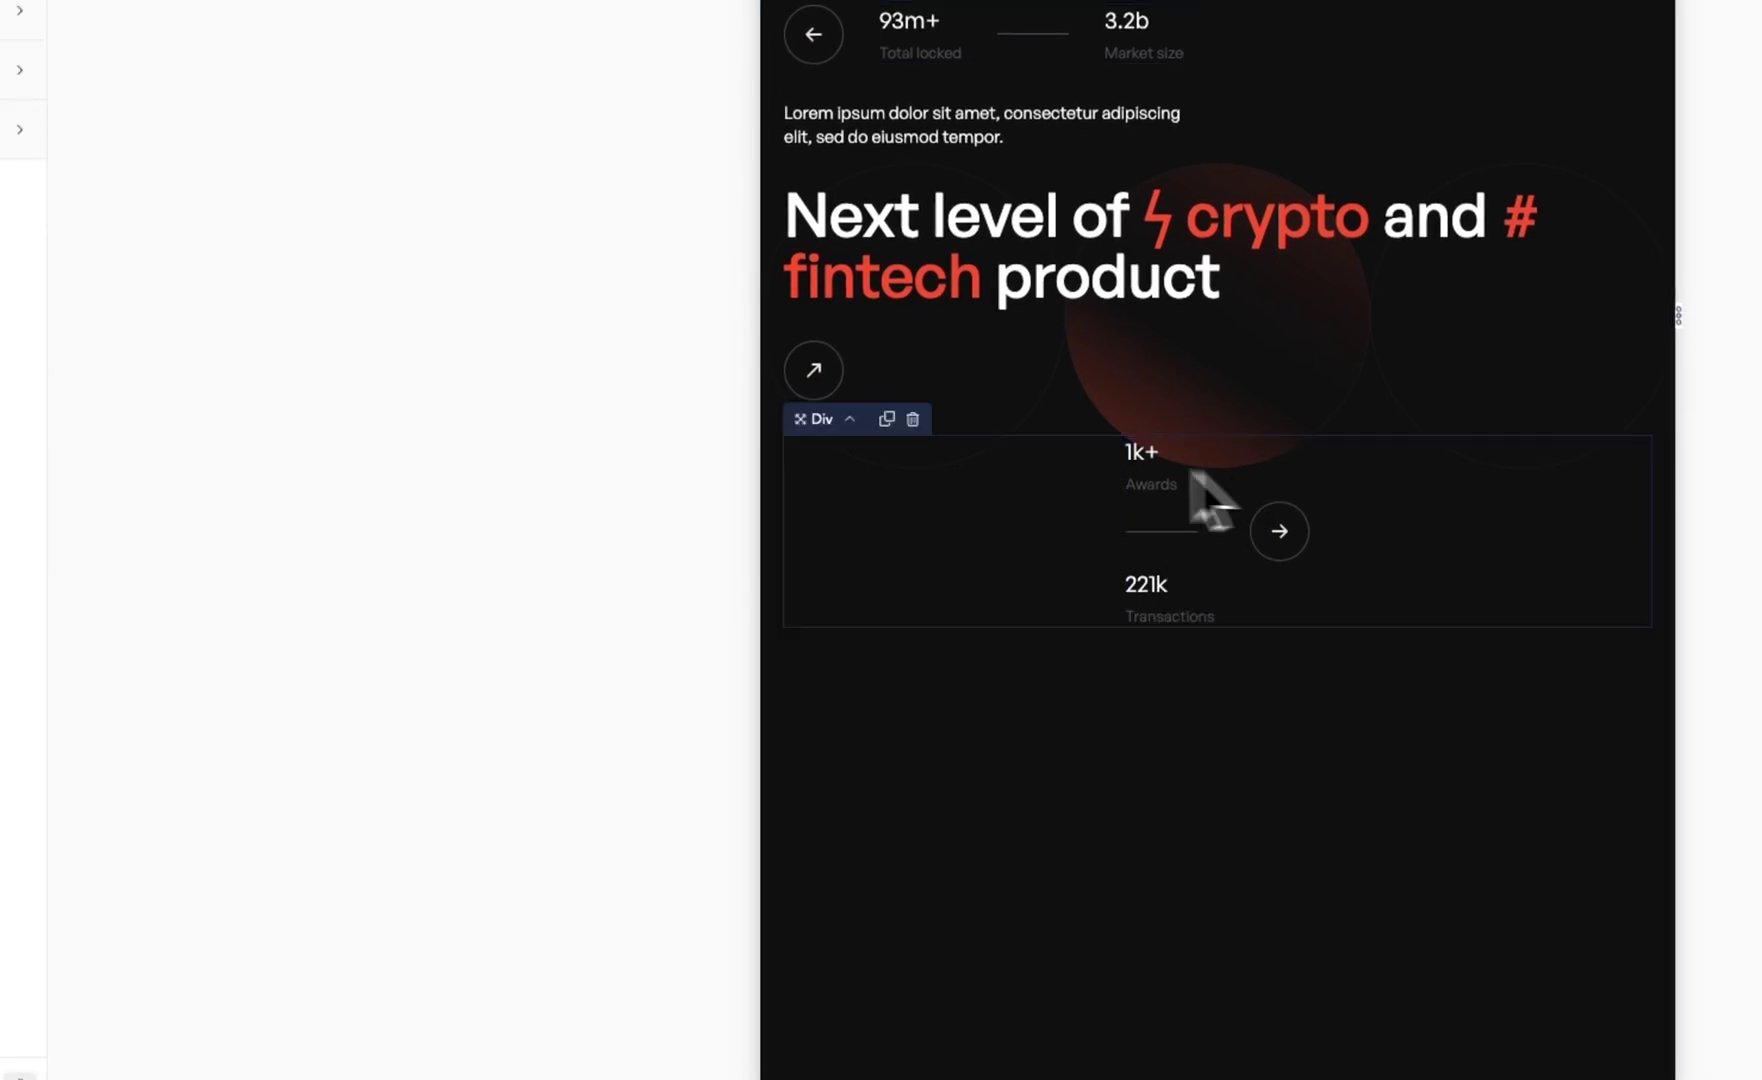
left_click(432, 435)
left_click(392, 548)
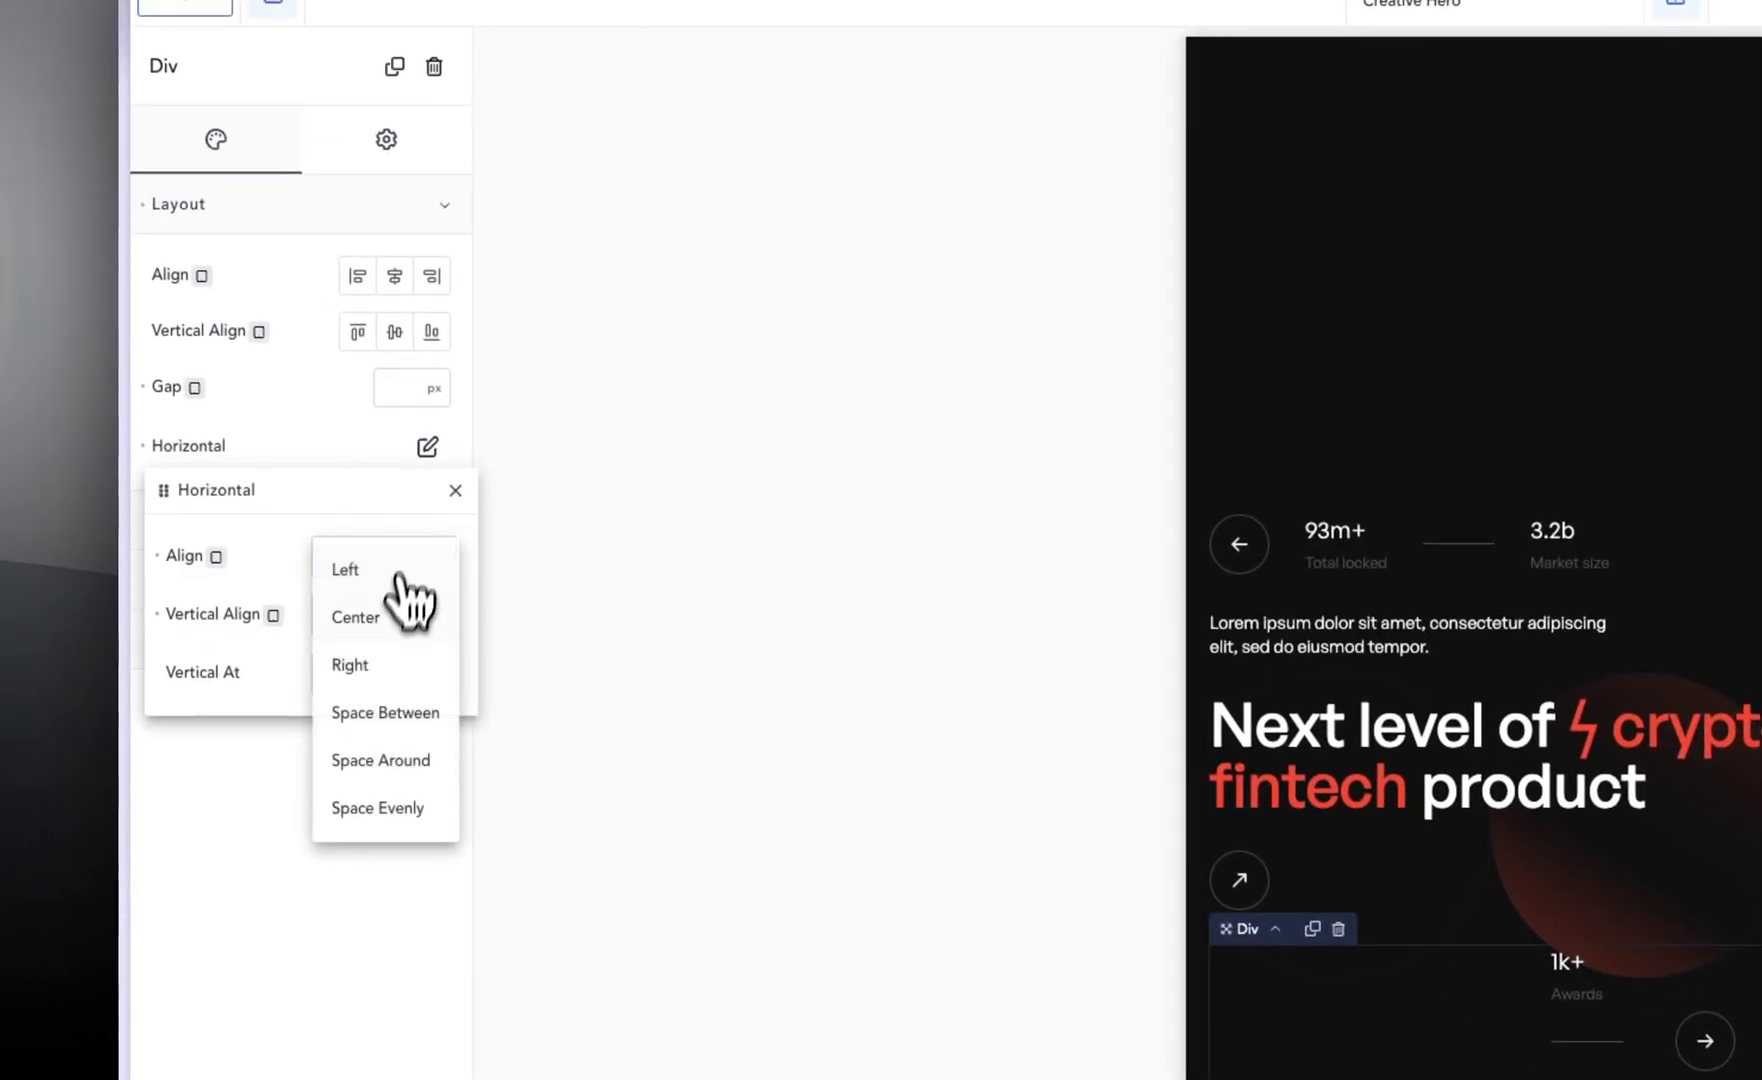
left_click(390, 578)
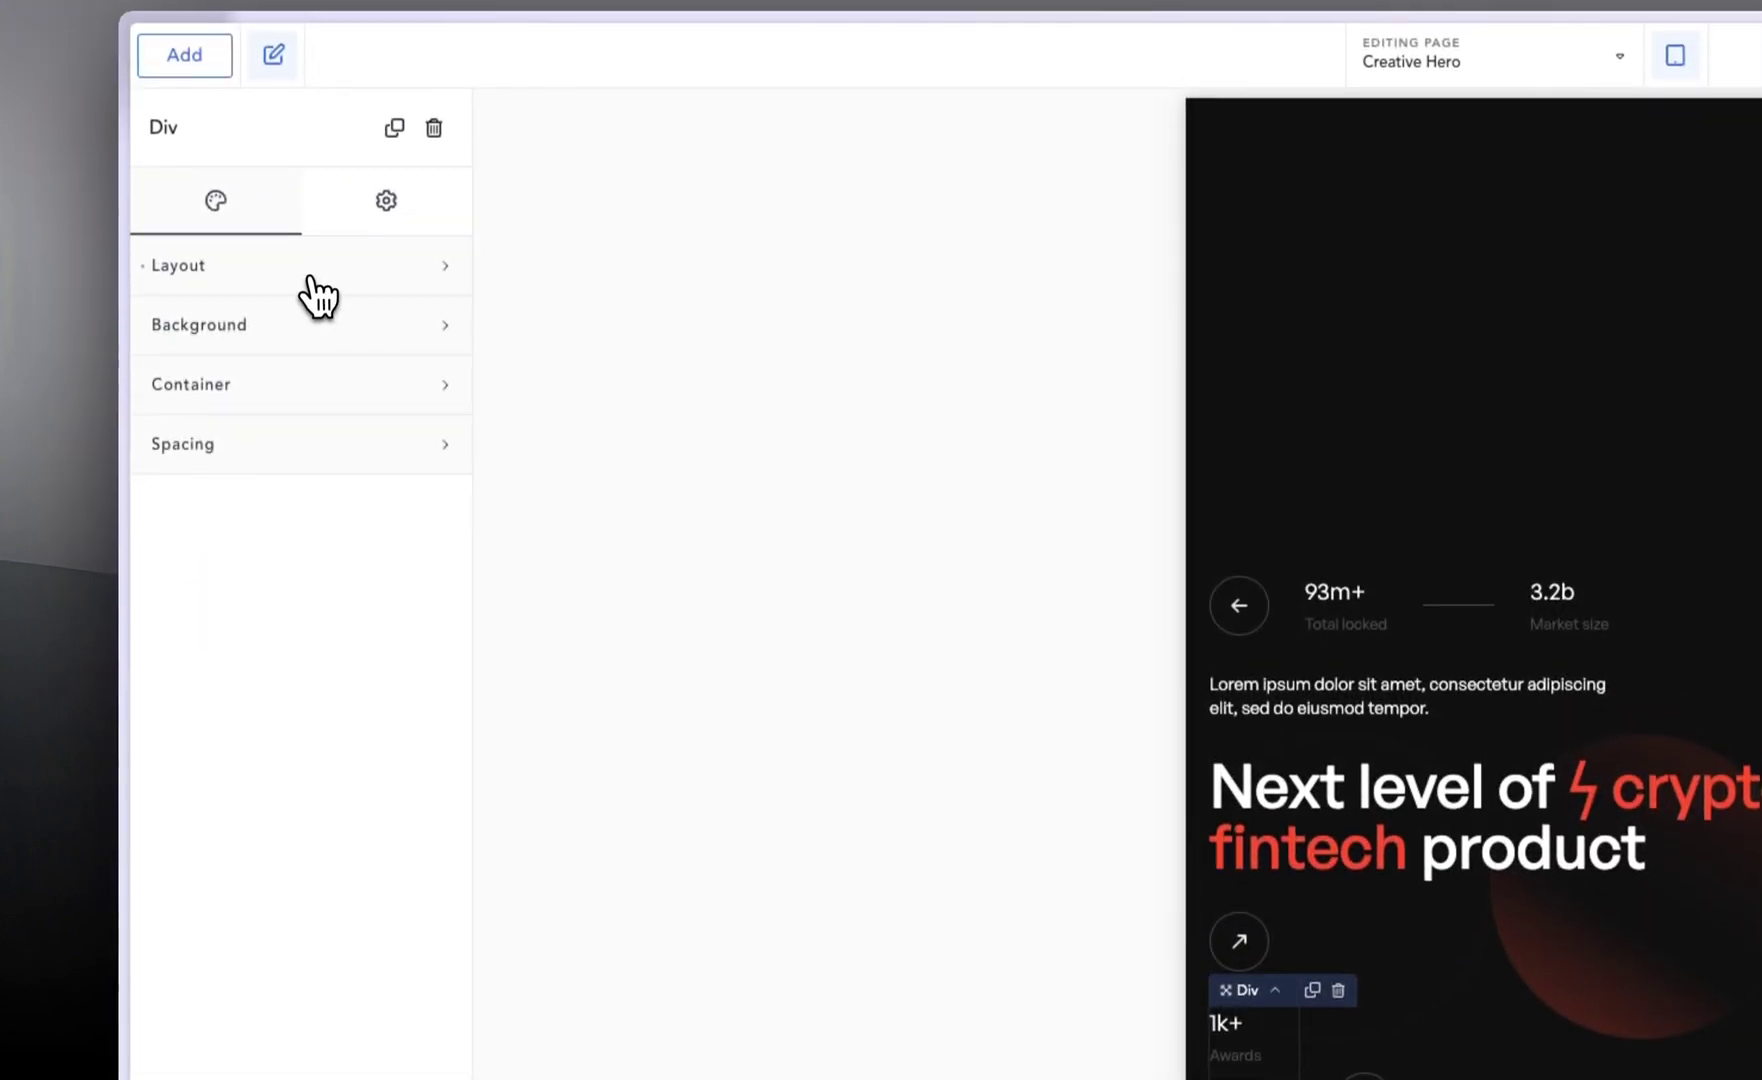
Step: Lay out the inner div of the 1k+ and 221k stats horizontally, aligned Left and vertically Middle
left_click(310, 276)
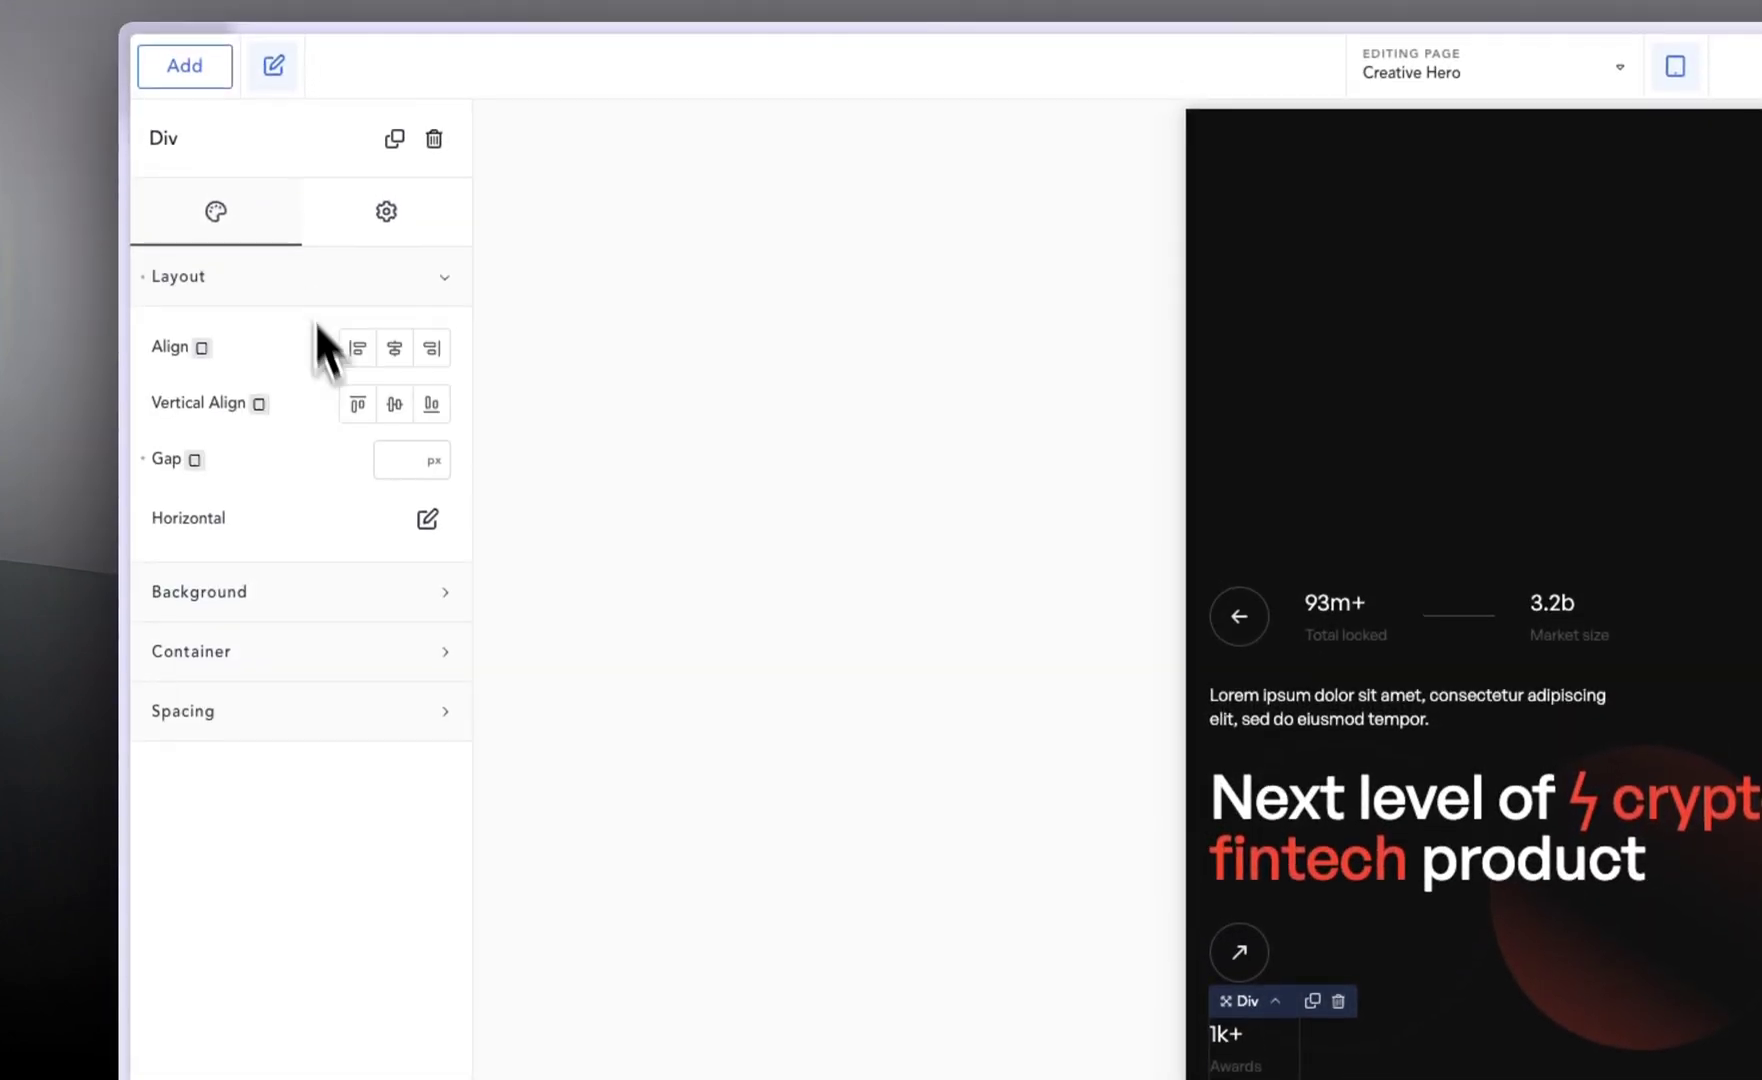
left_click(428, 520)
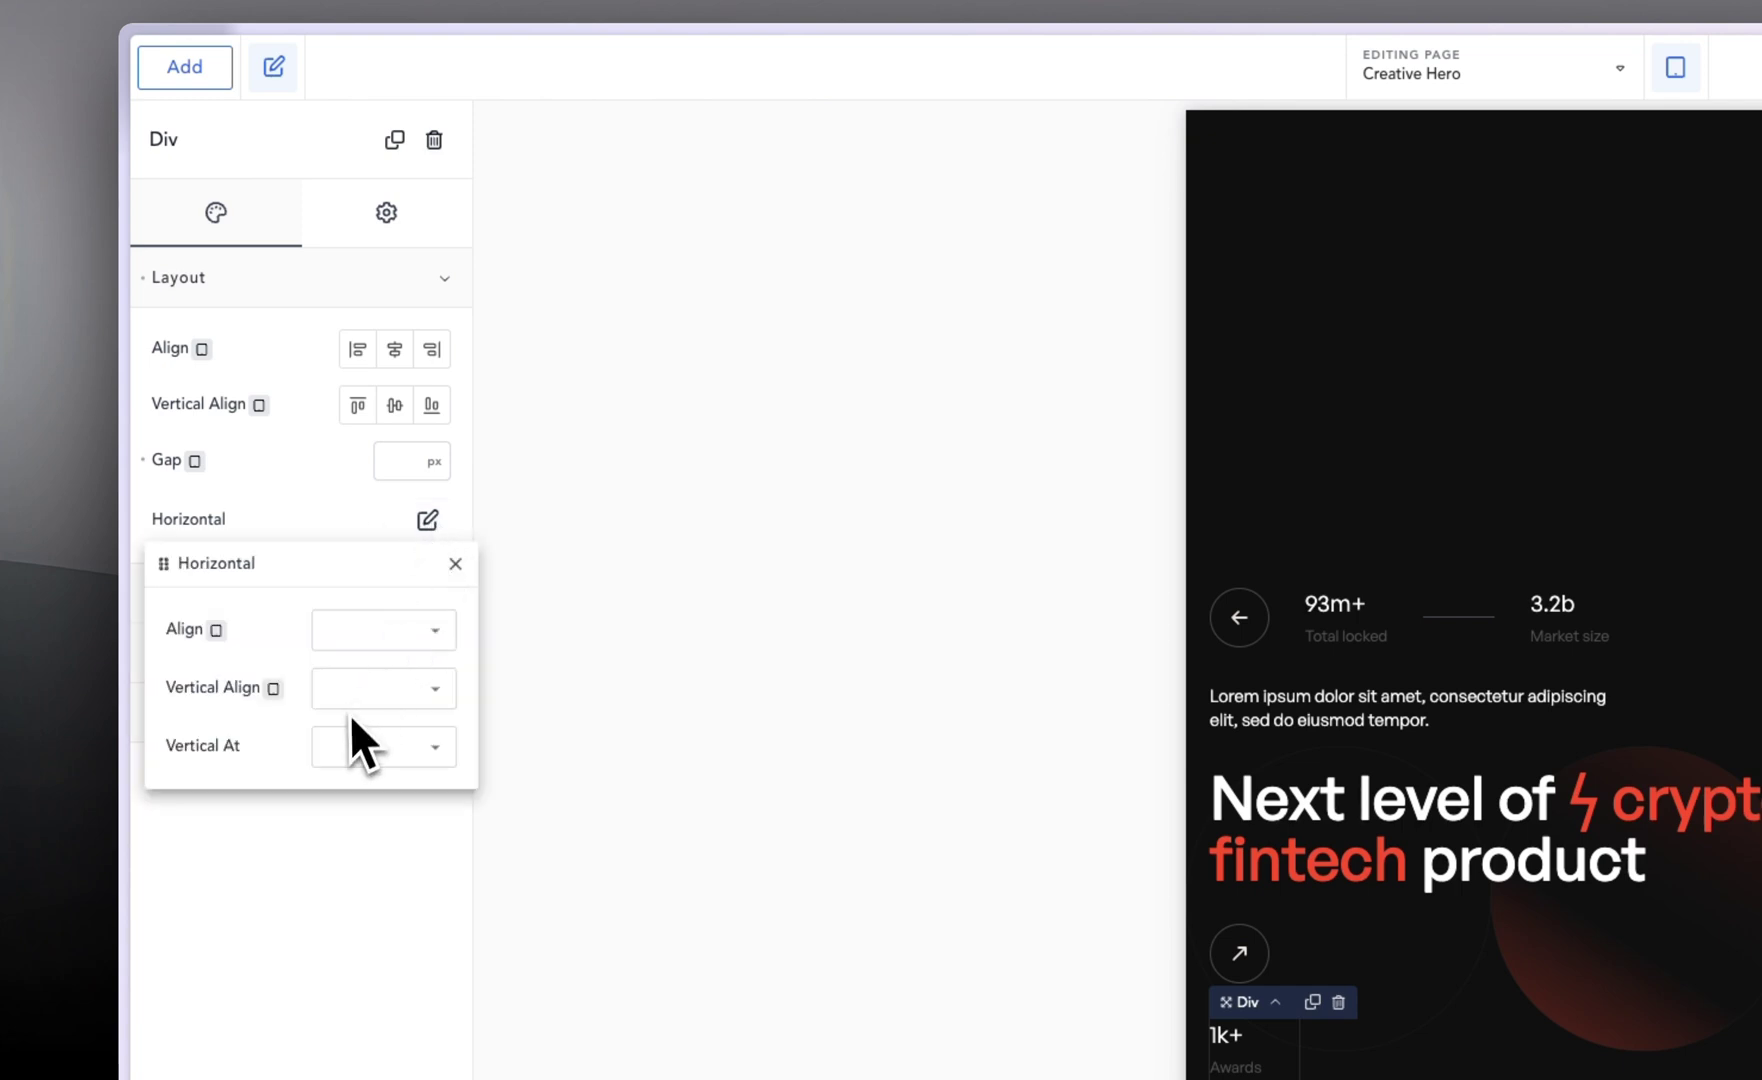
left_click(384, 632)
left_click(345, 643)
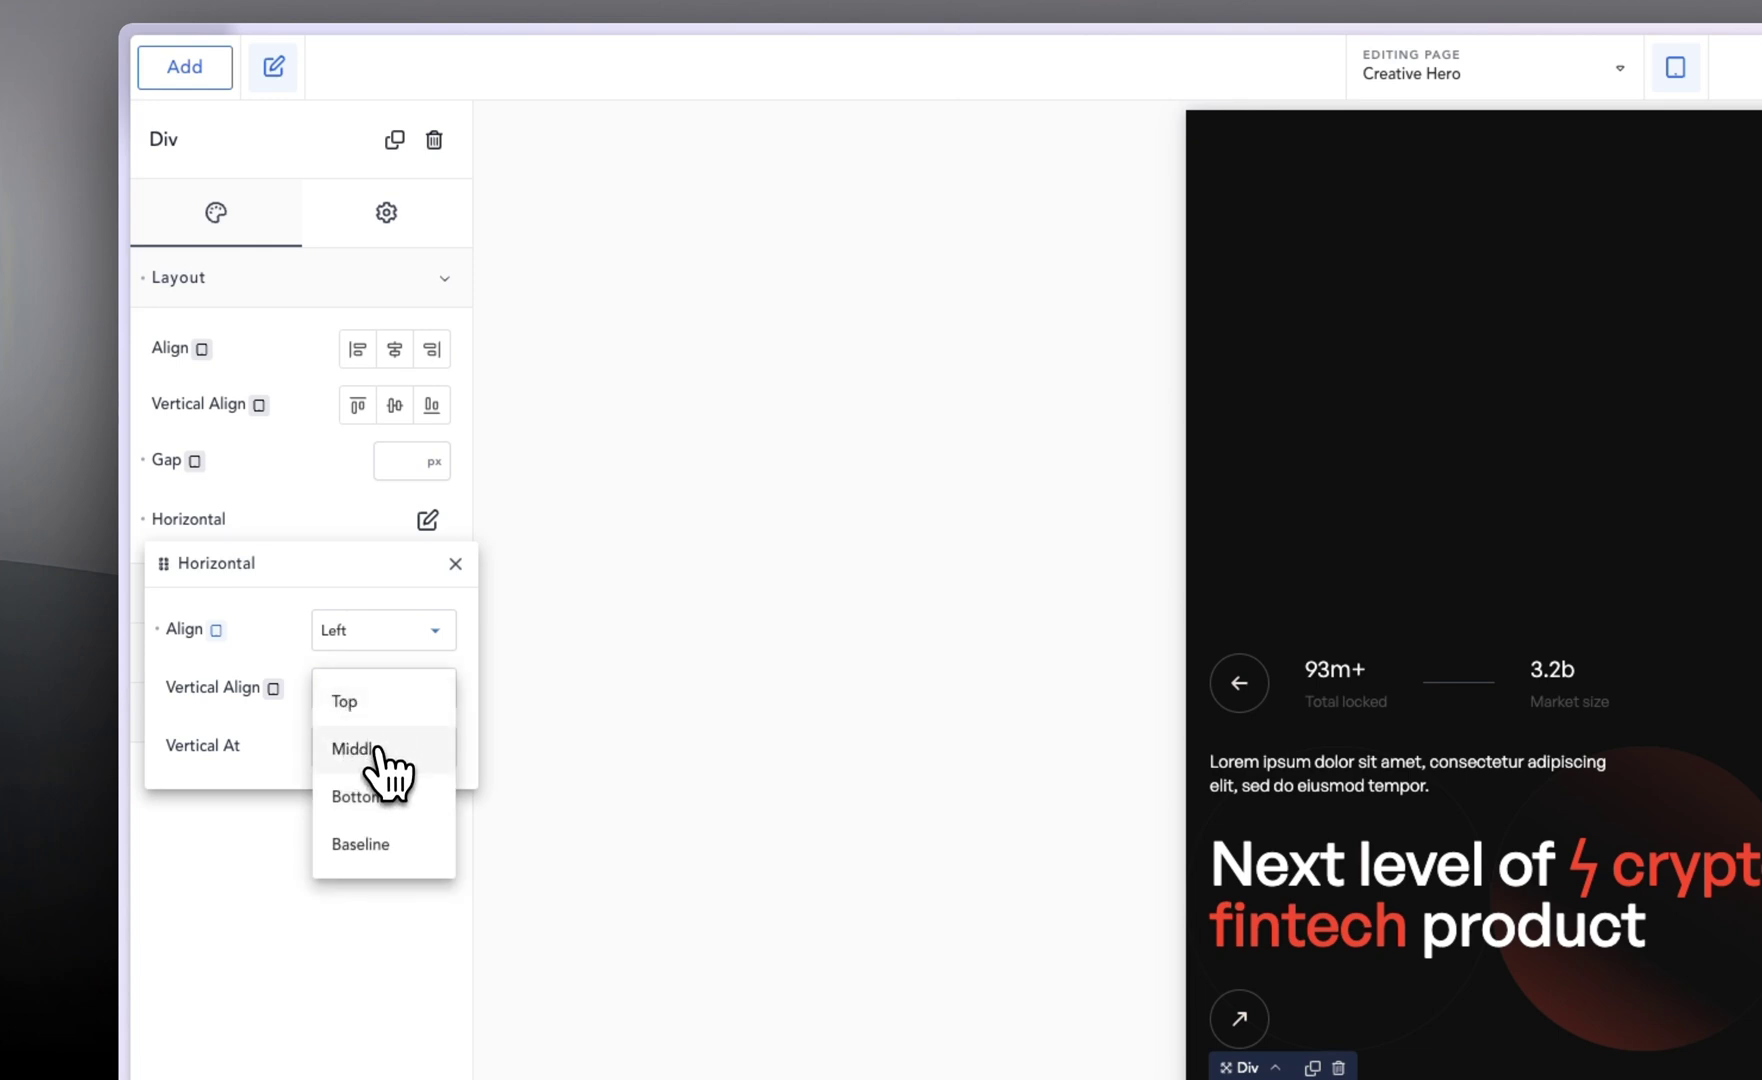
left_click(375, 752)
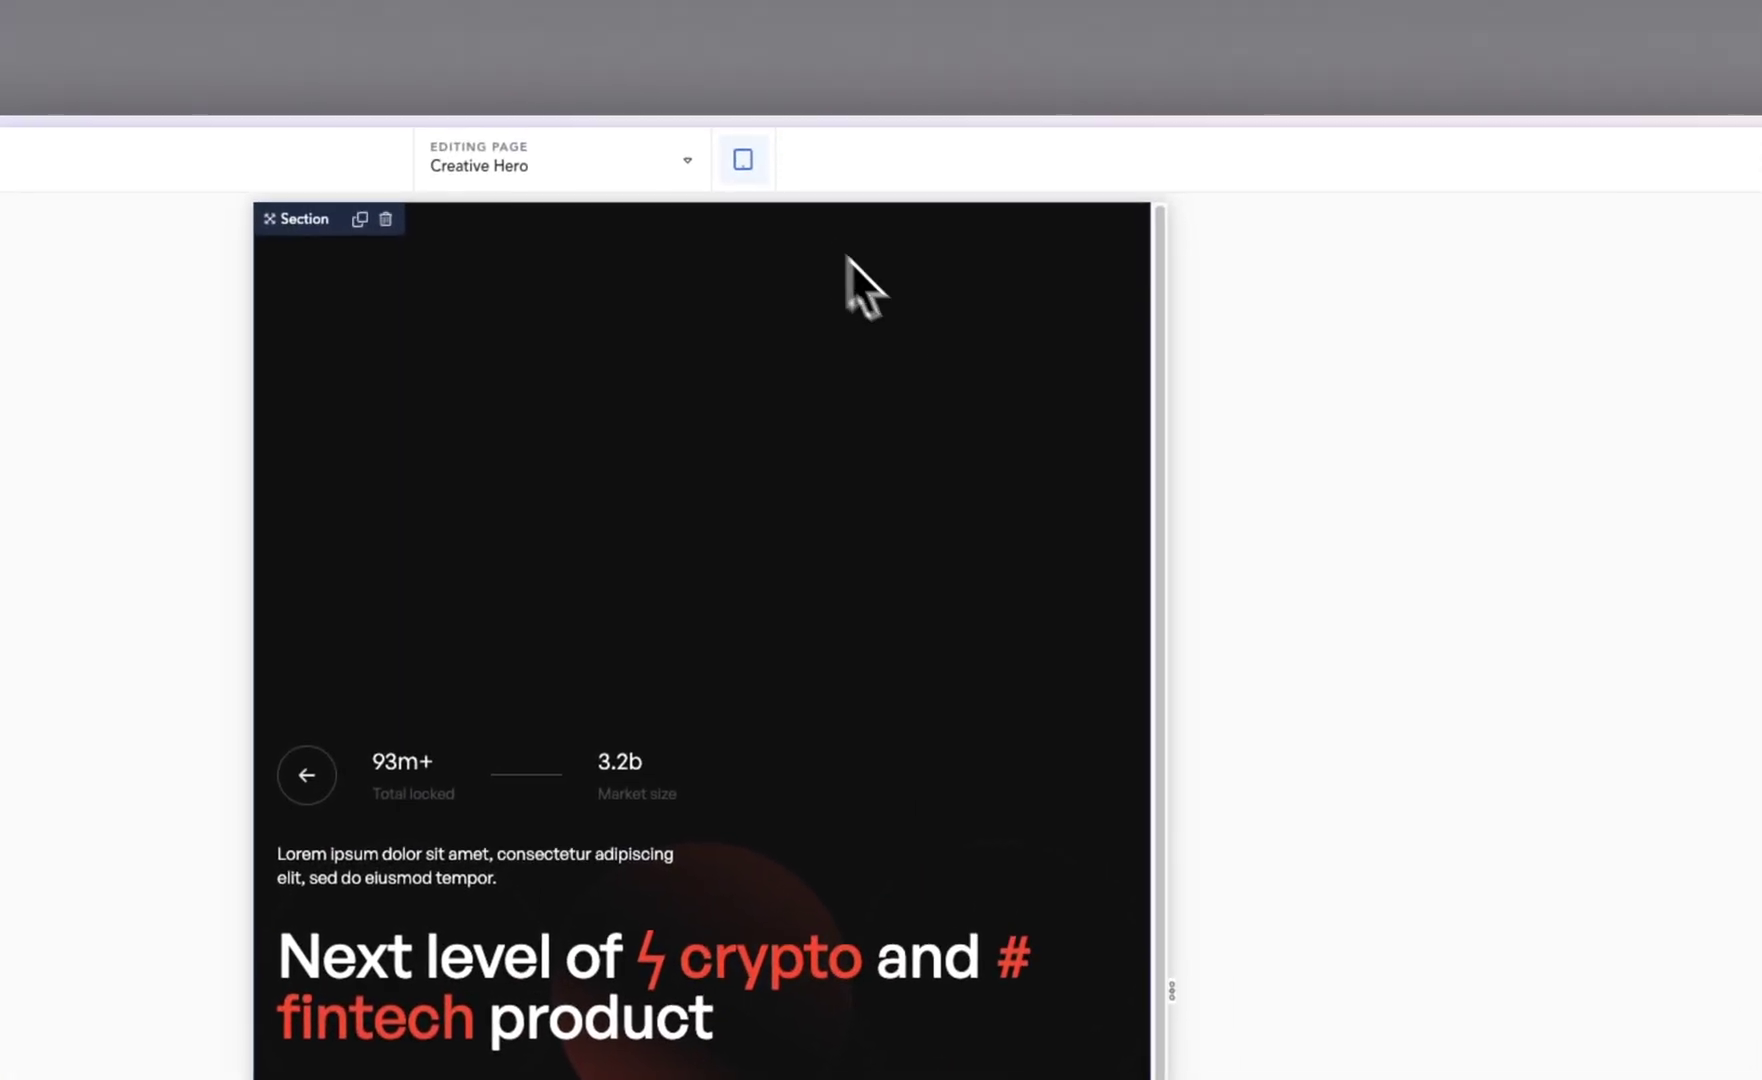
Step: Preview the hero section at the Phone Landscape and Phone Portrait breakpoints, and return to the Desktop view
left_click(741, 164)
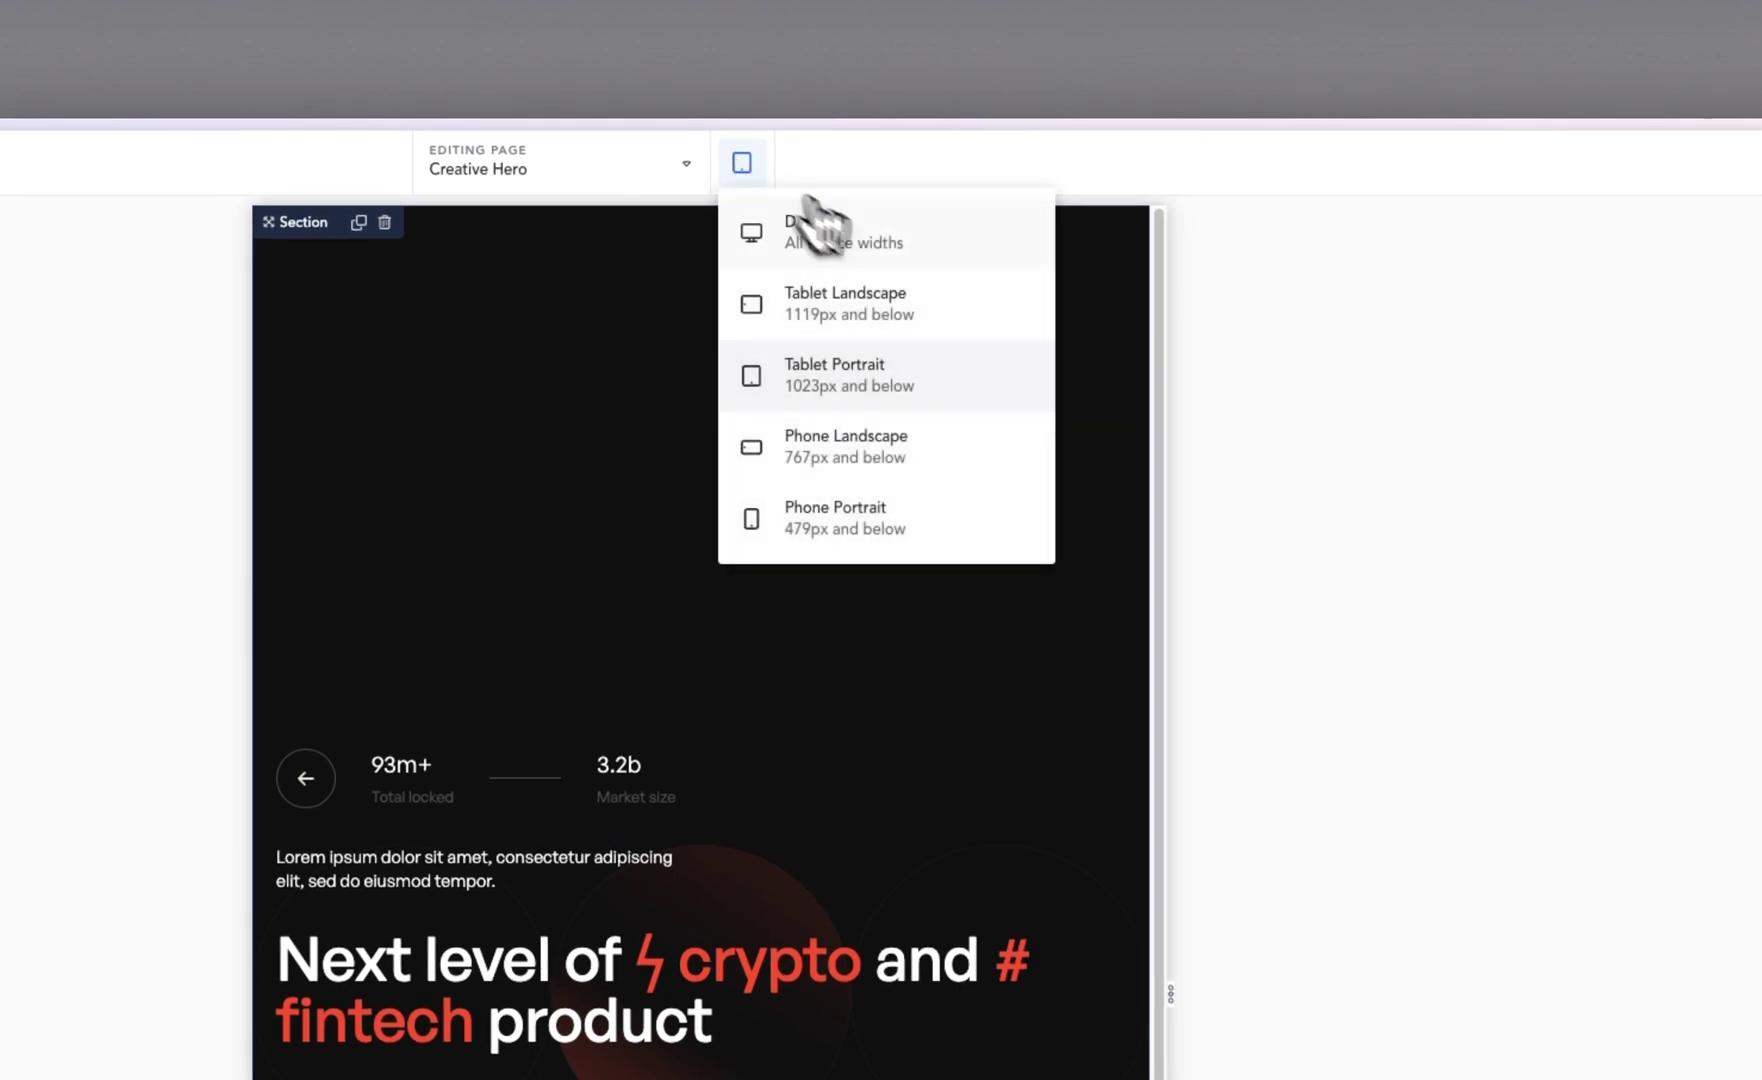
left_click(889, 423)
left_click(748, 168)
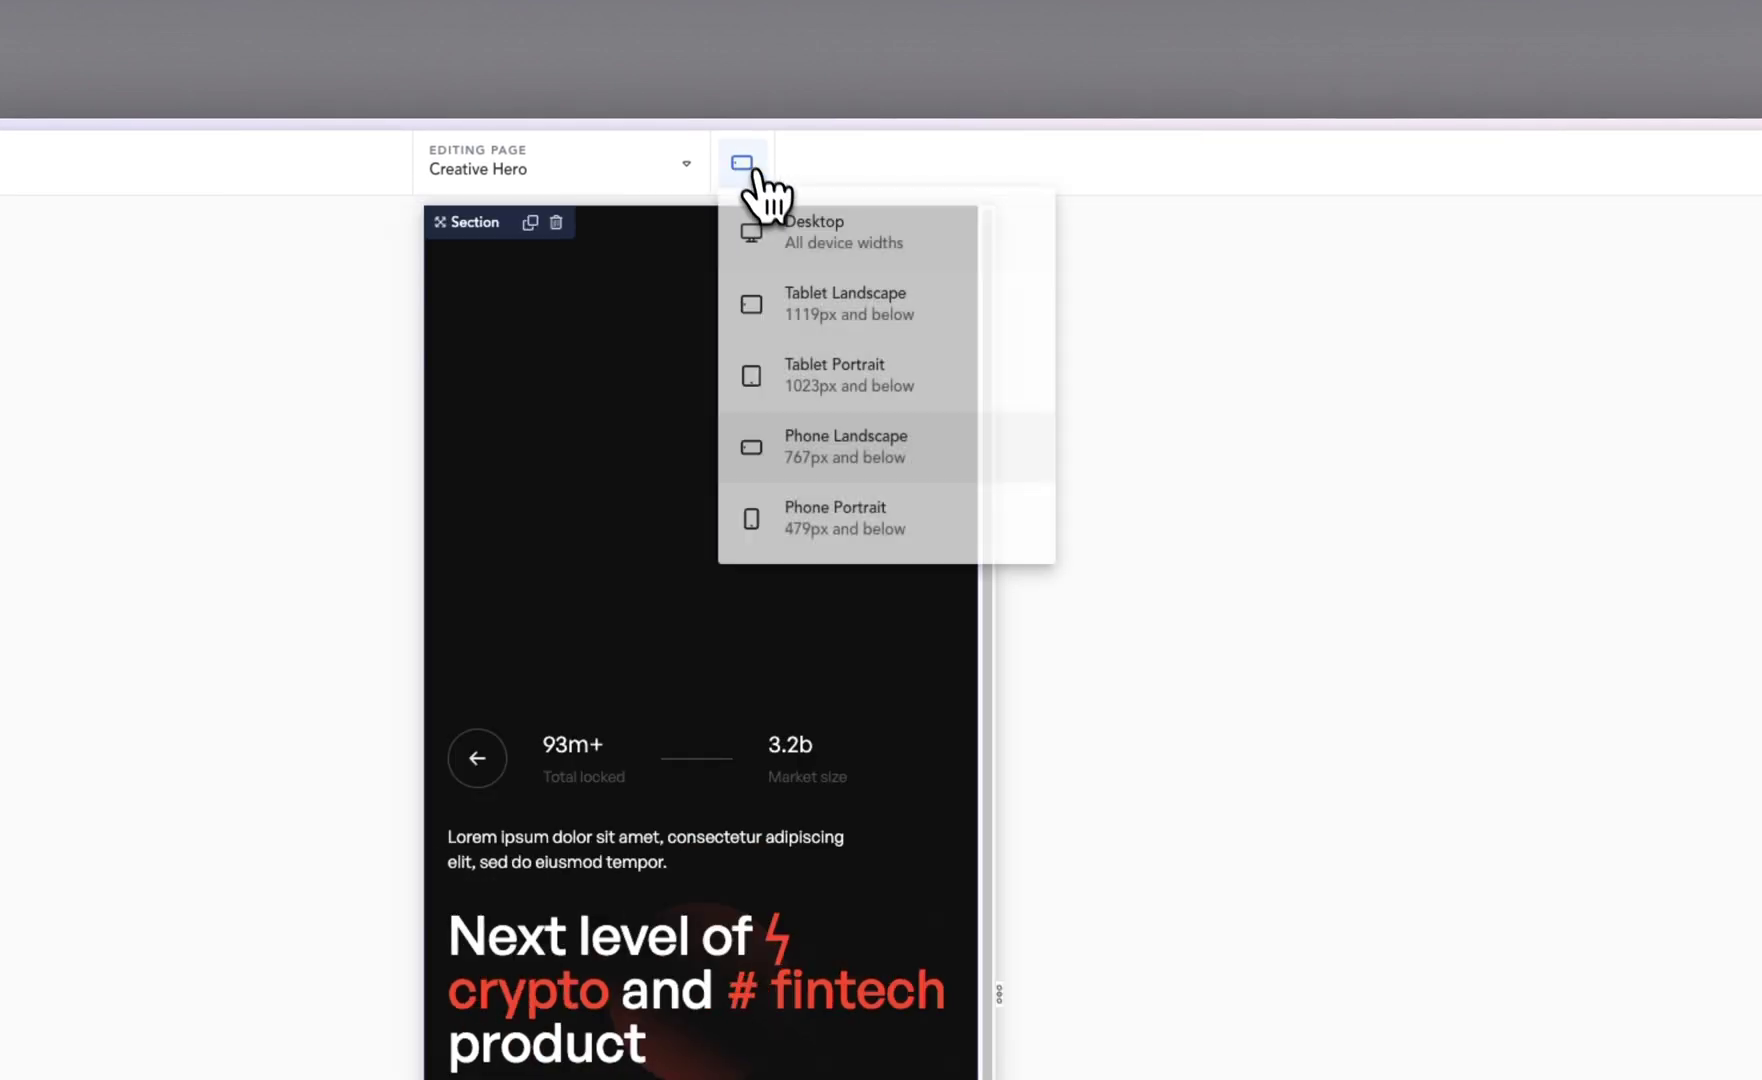
left_click(865, 512)
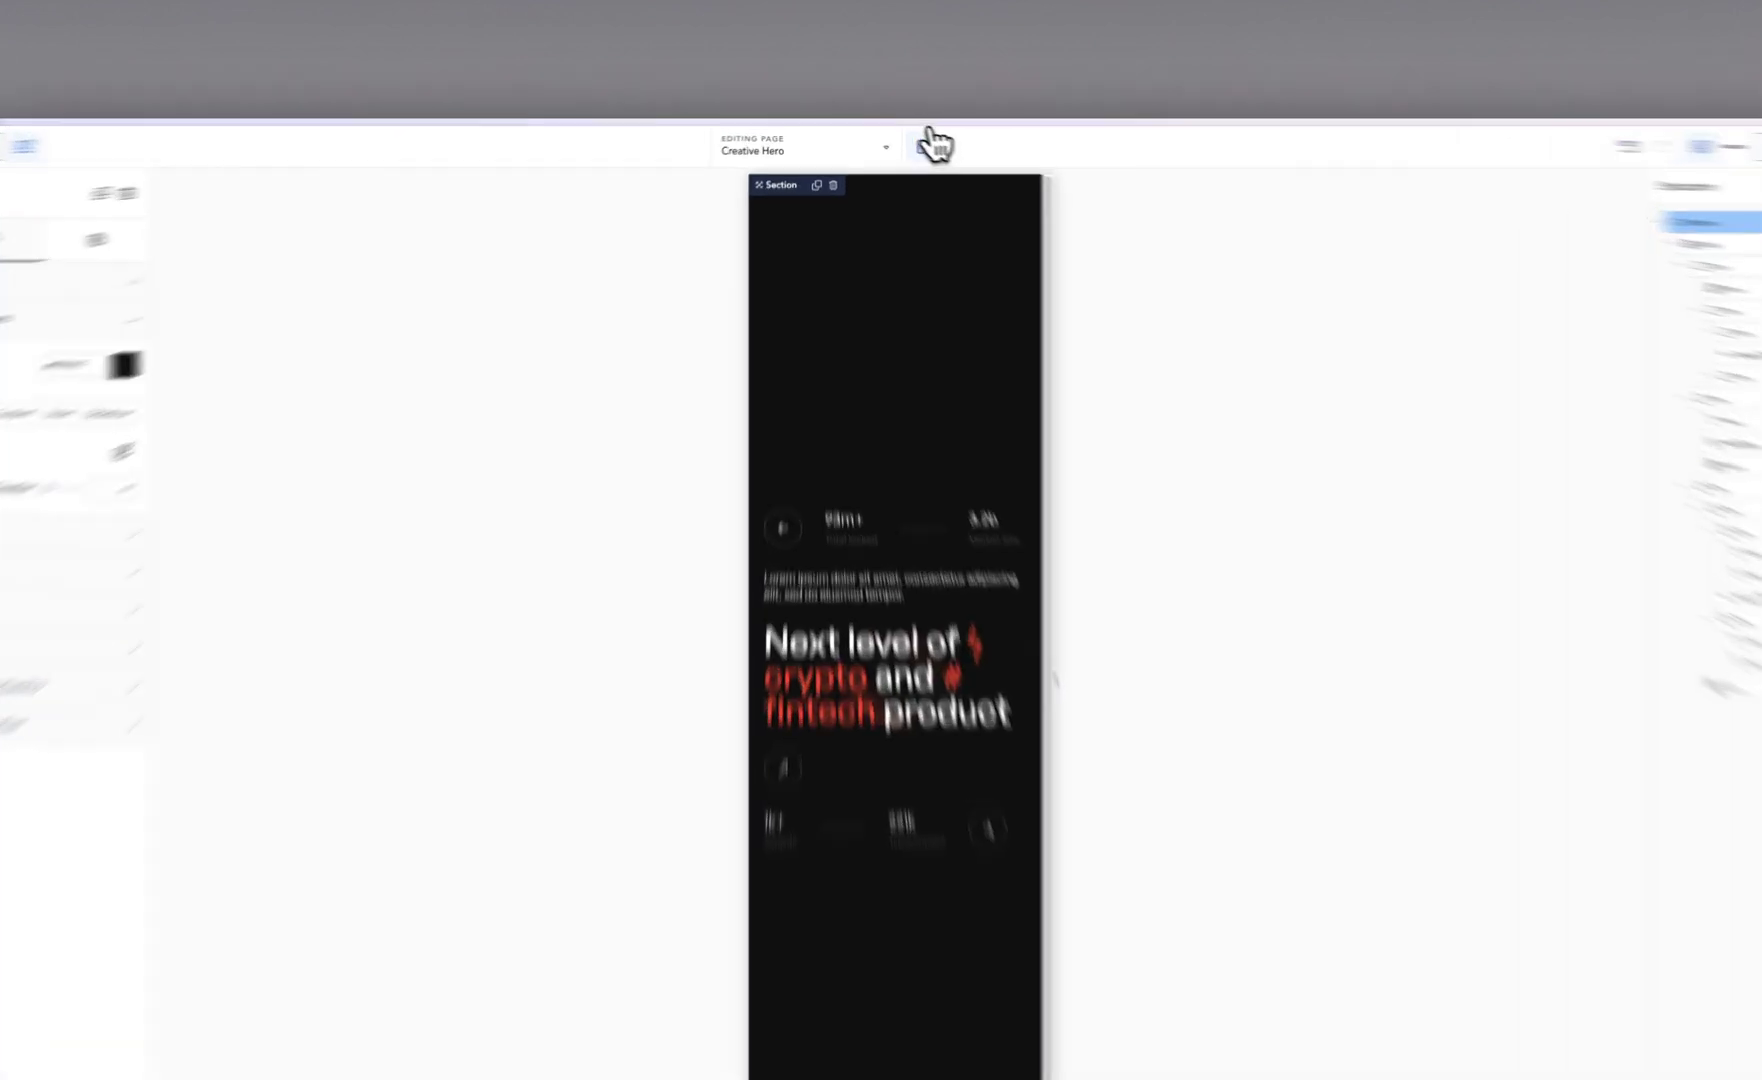
left_click(896, 140)
left_click(970, 185)
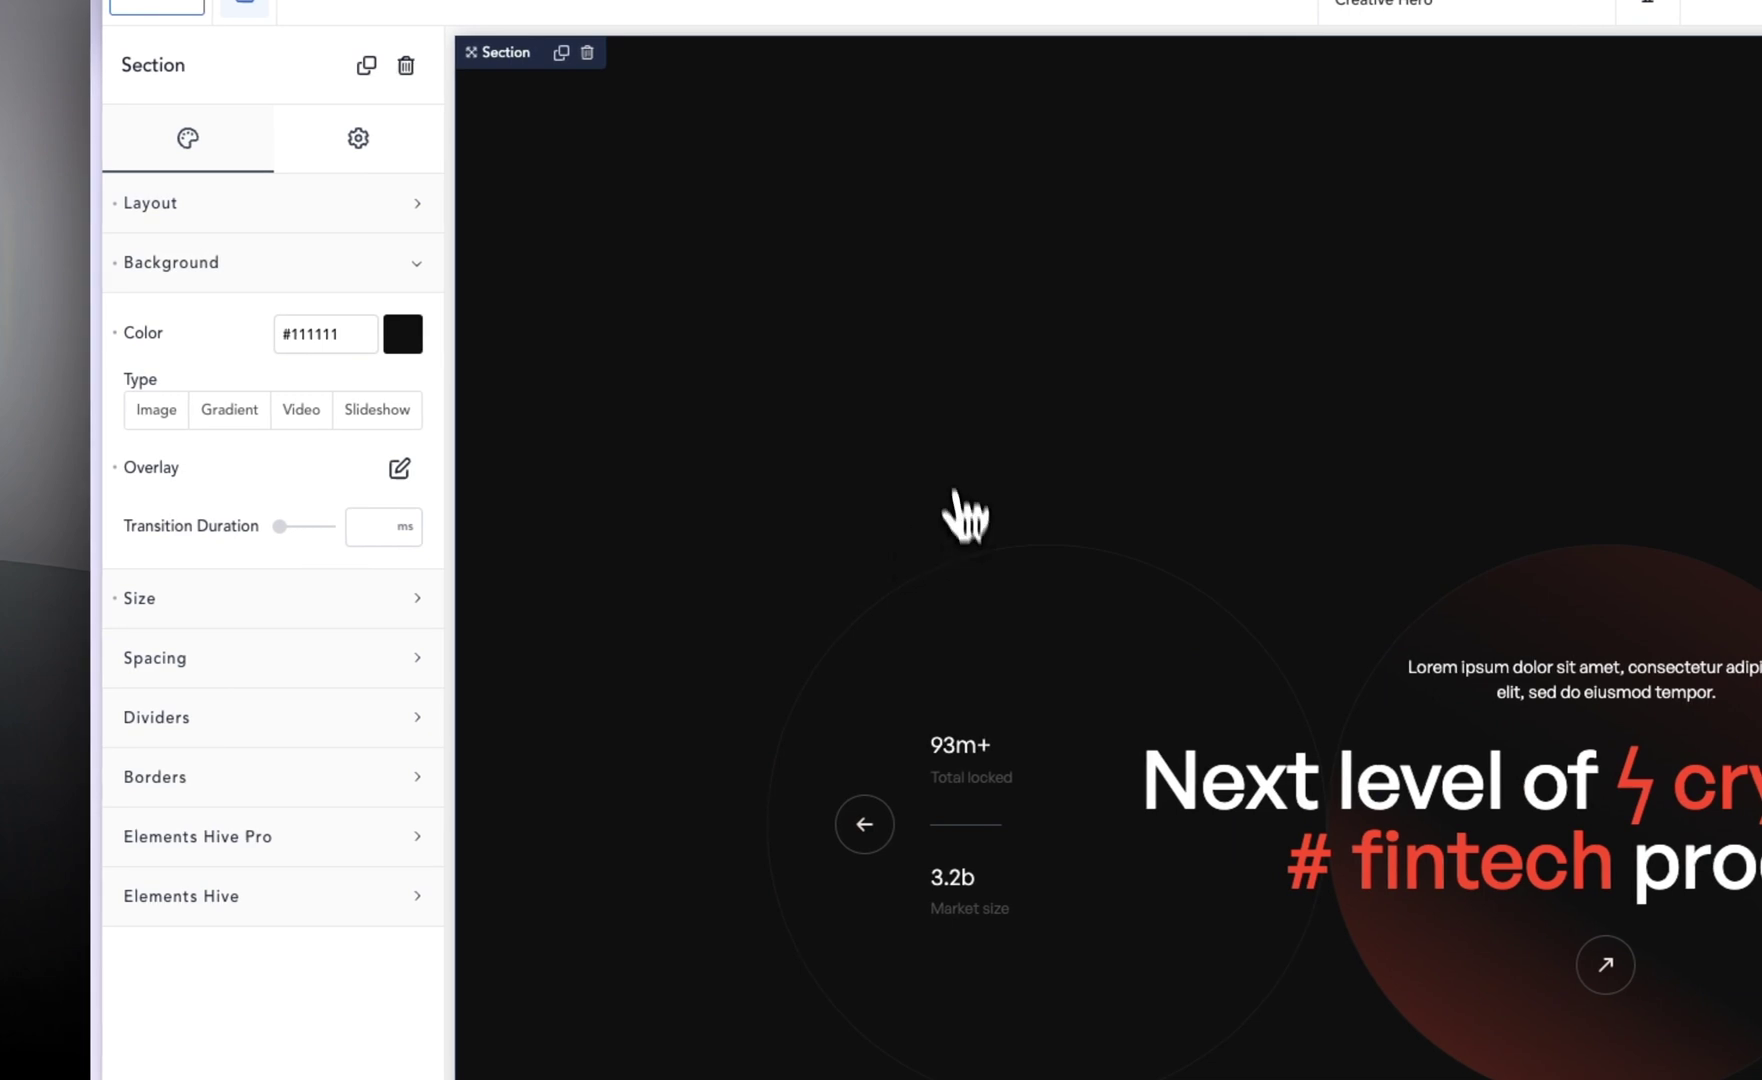
mouse_move(130, 499)
left_click(213, 450)
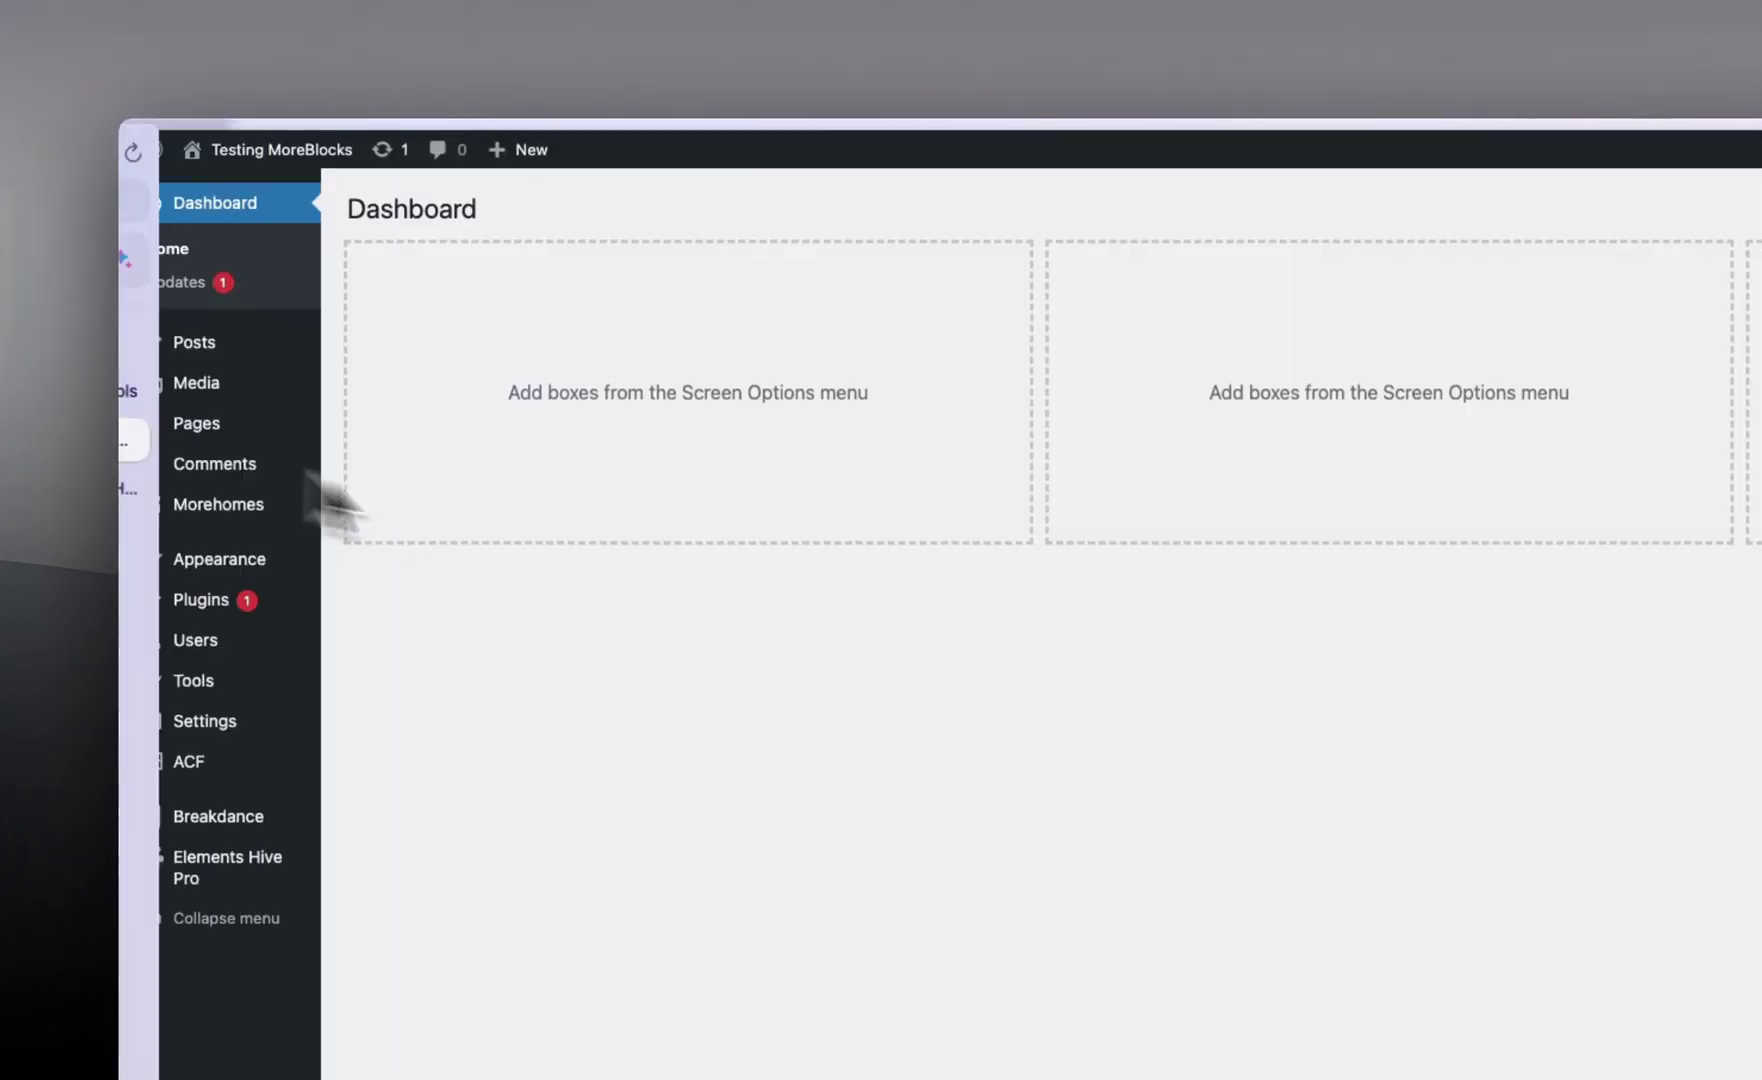
left_click(244, 489)
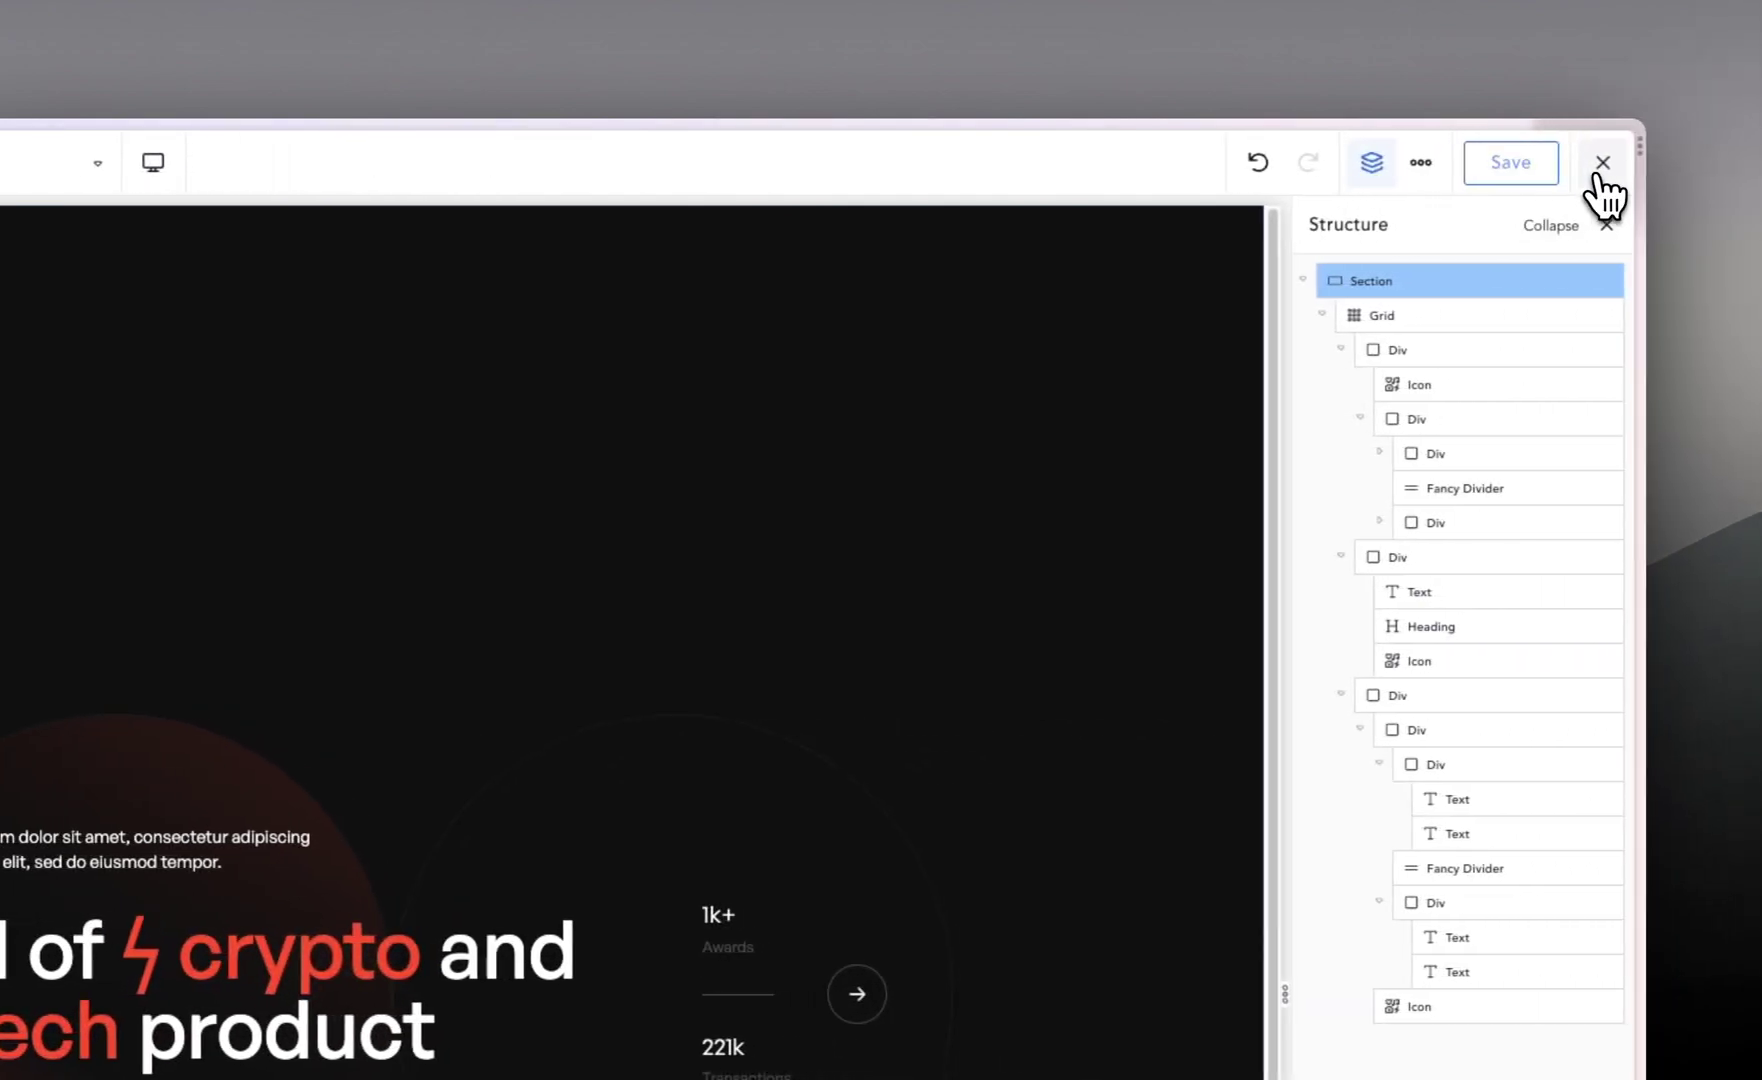
Step: Open the Creative Hero page's front end in a new browser tab and switch to it
mouse_move(1600, 165)
left_click(1500, 225)
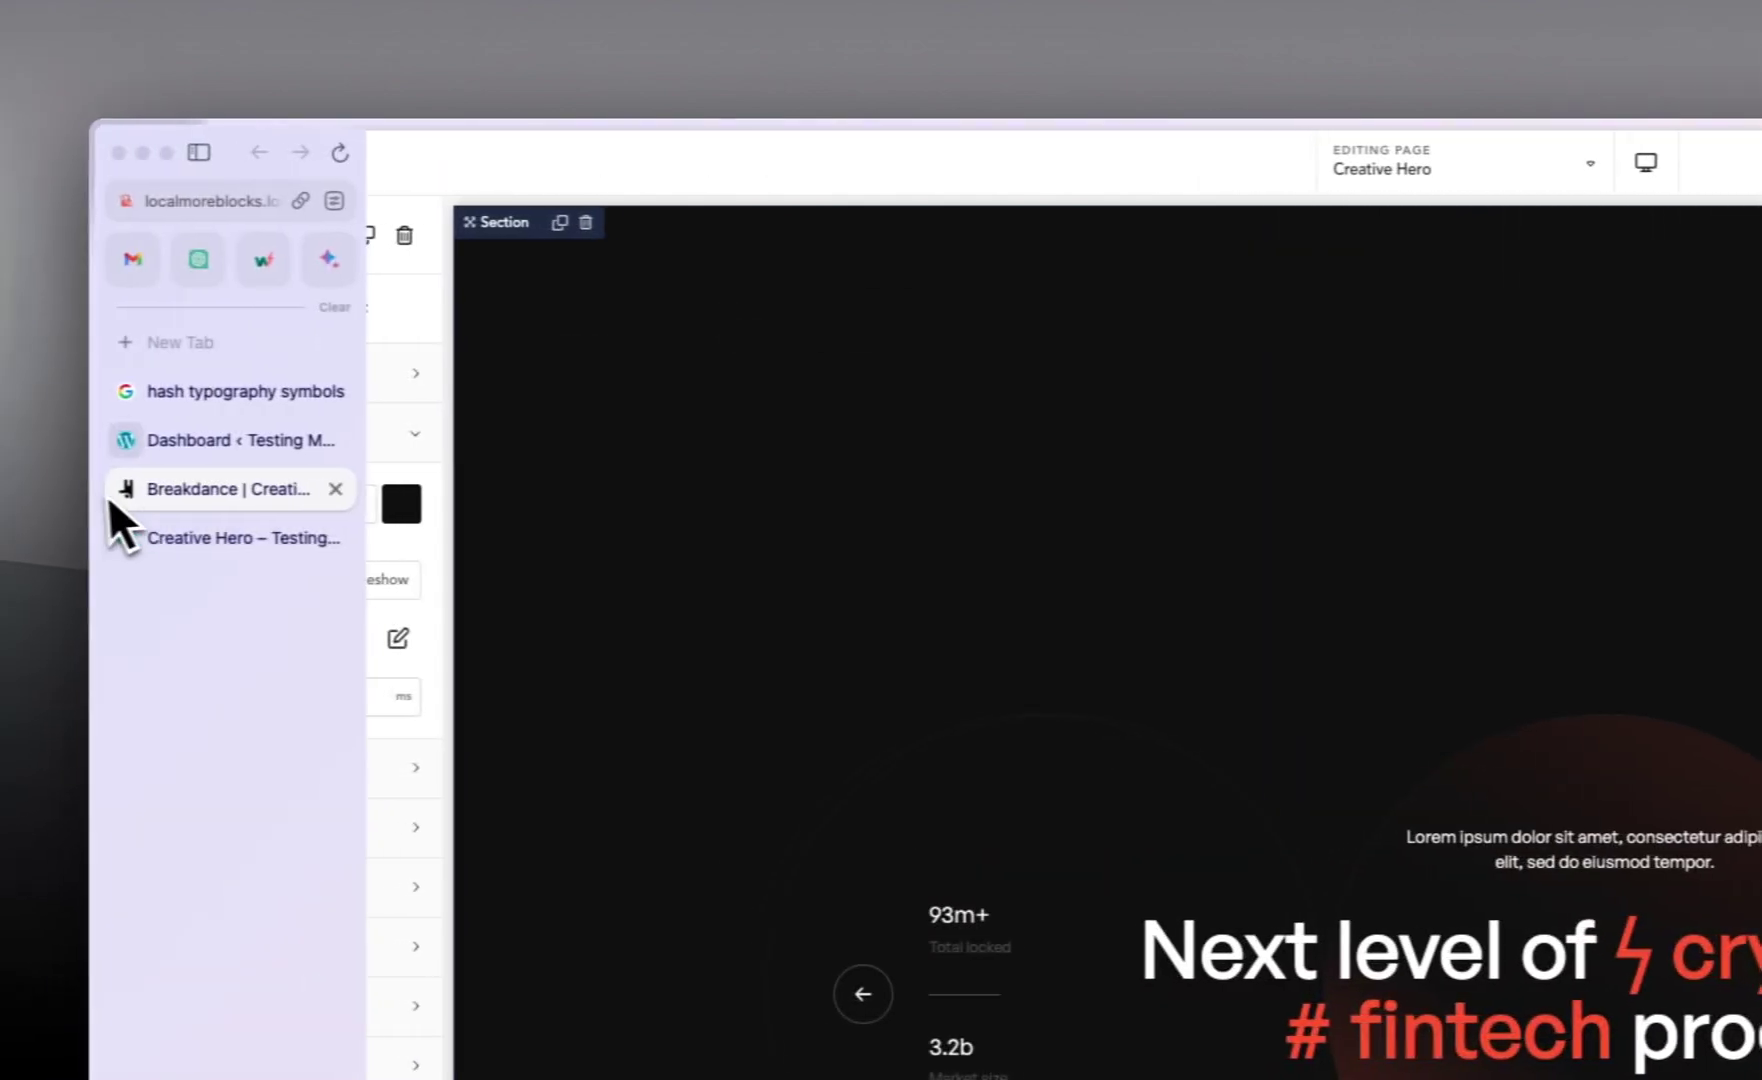
left_click(236, 533)
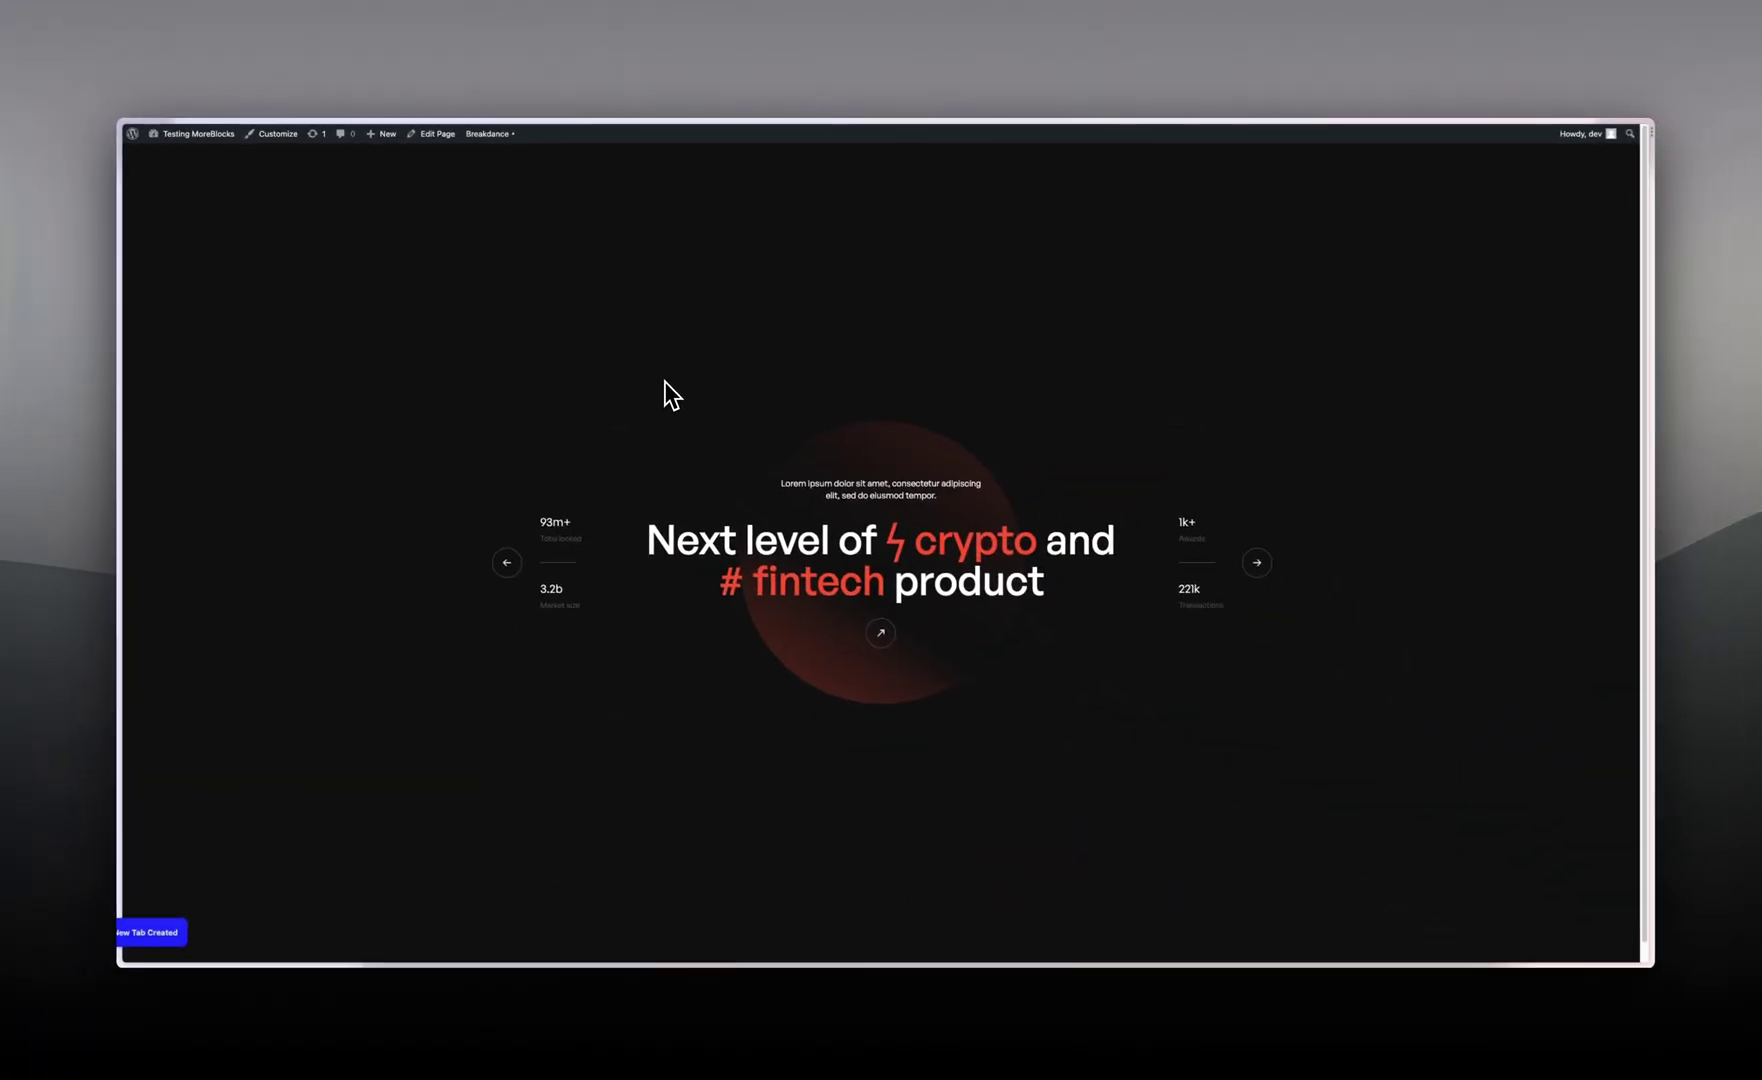
Step: Open the browser's developer tools on the live page and narrow and widen its viewport to check the hero's responsive layout
key("super+alt+i")
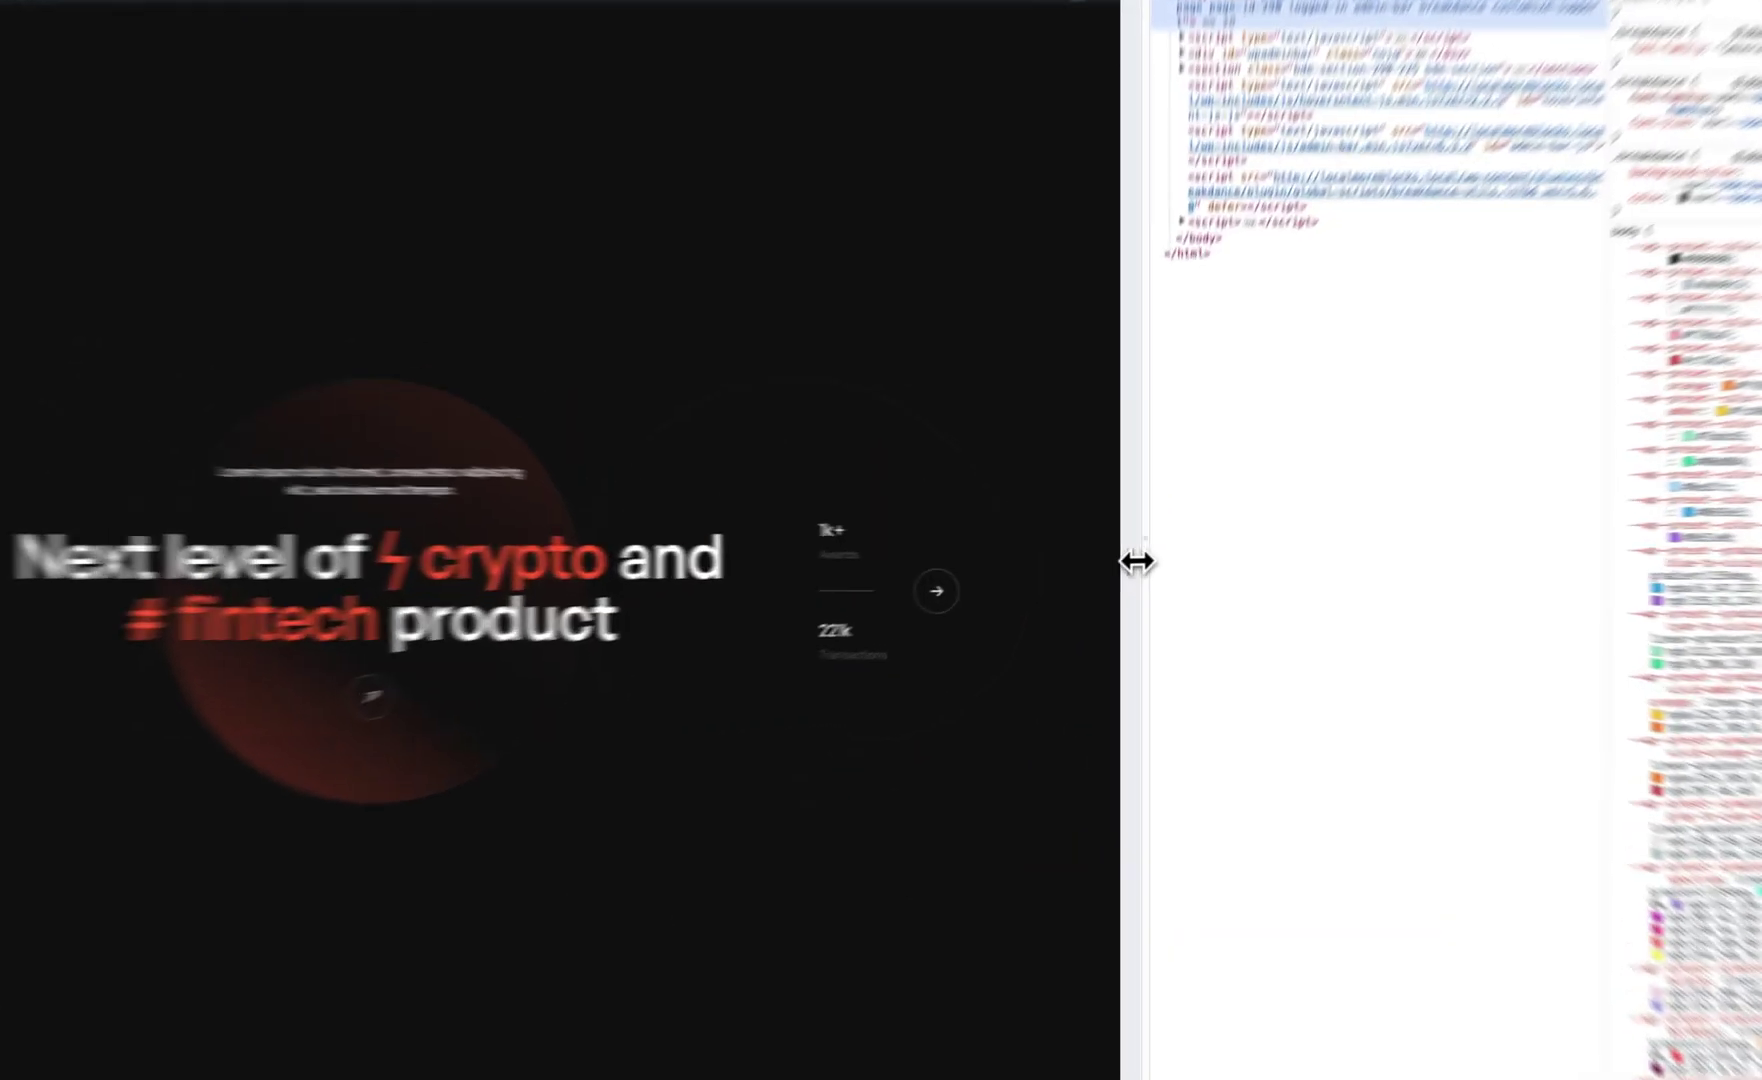
left_click_drag(1136, 562, 792, 525)
left_click_drag(681, 523, 1166, 537)
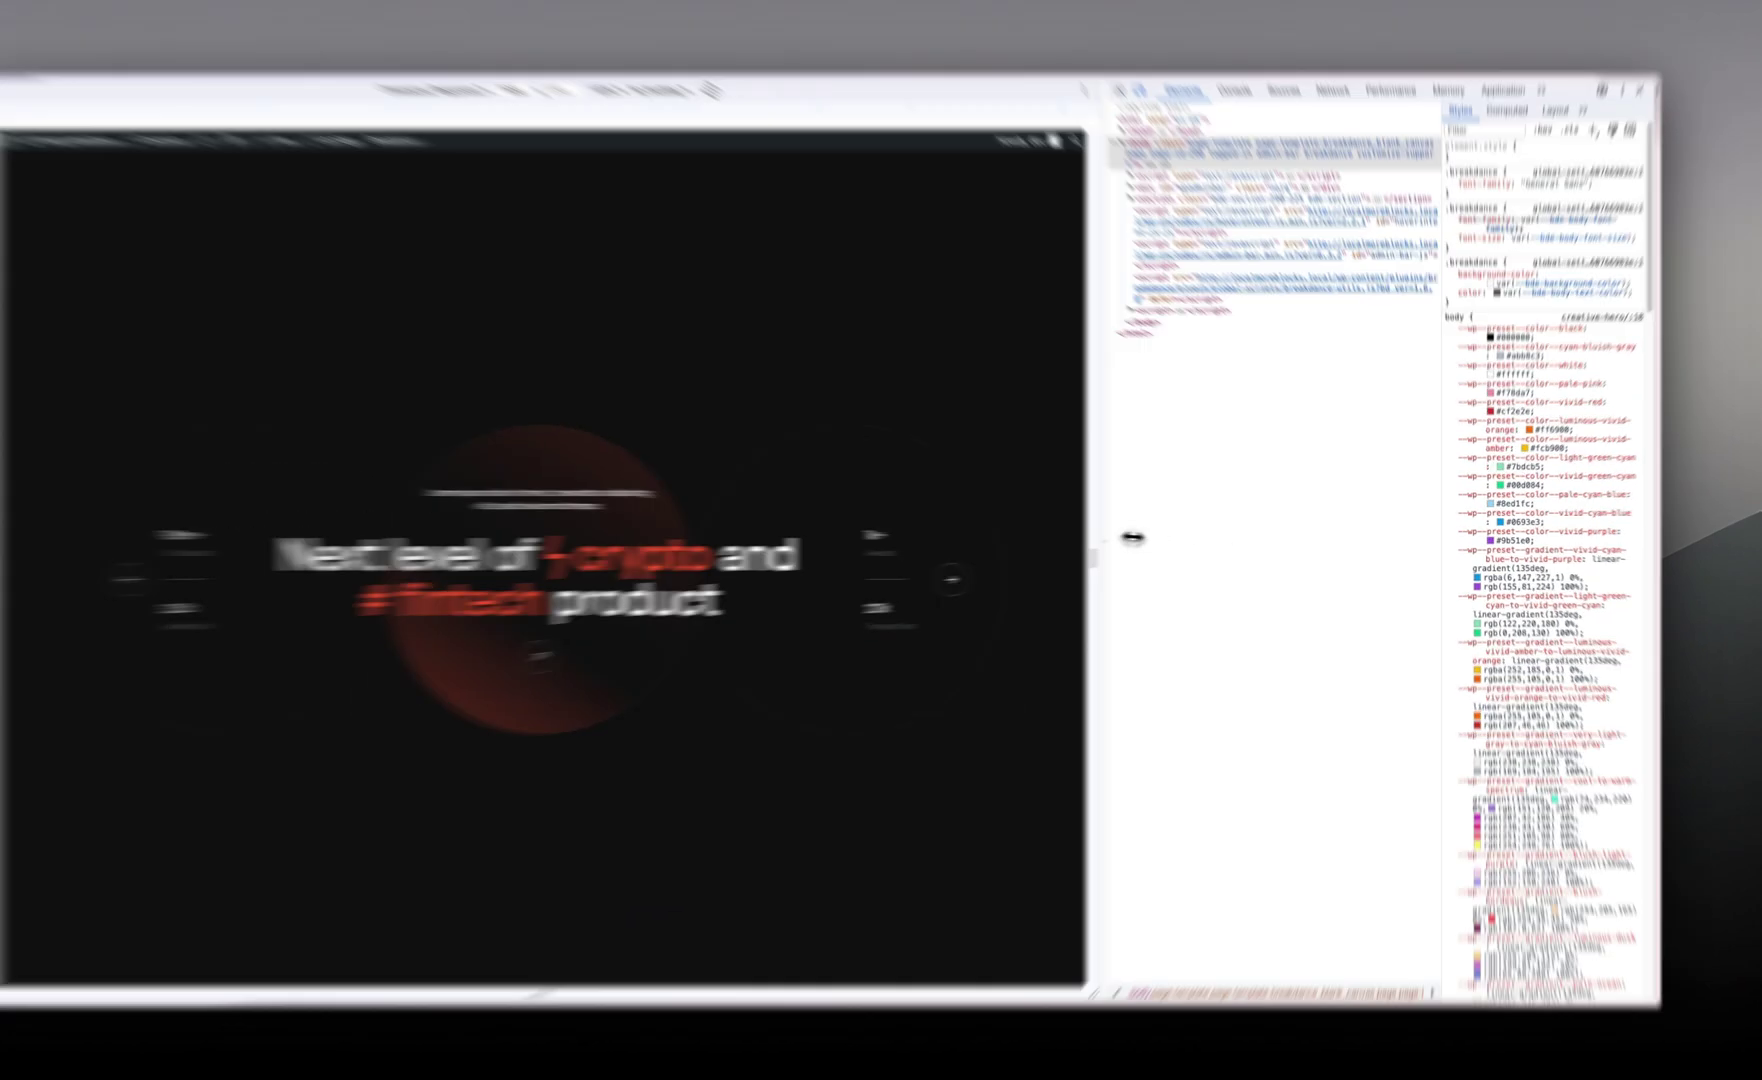